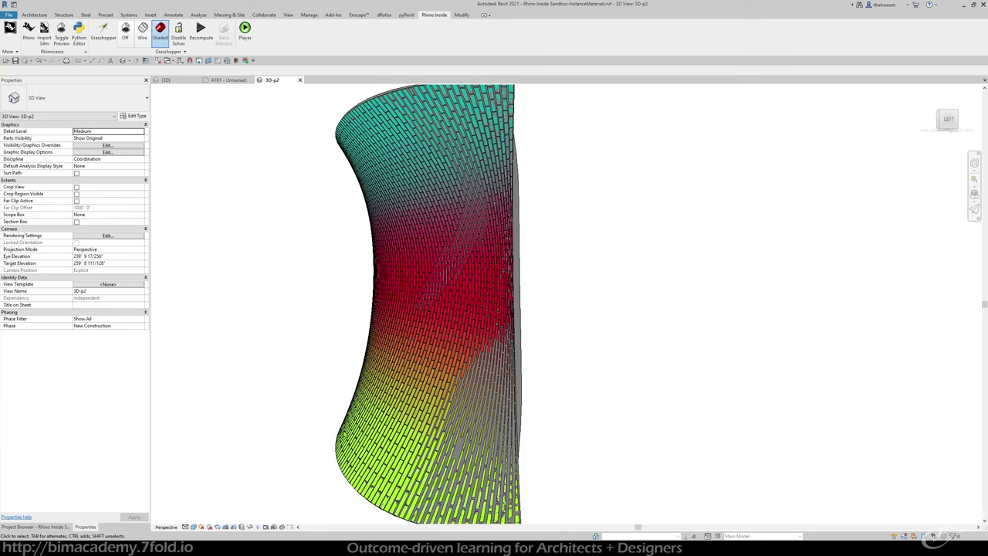
- Inspect the graphics and physical asset of material 109,105,117 in the project's Material Browser without changing anything
{"action": "left_click", "coordinate": [307, 16]}
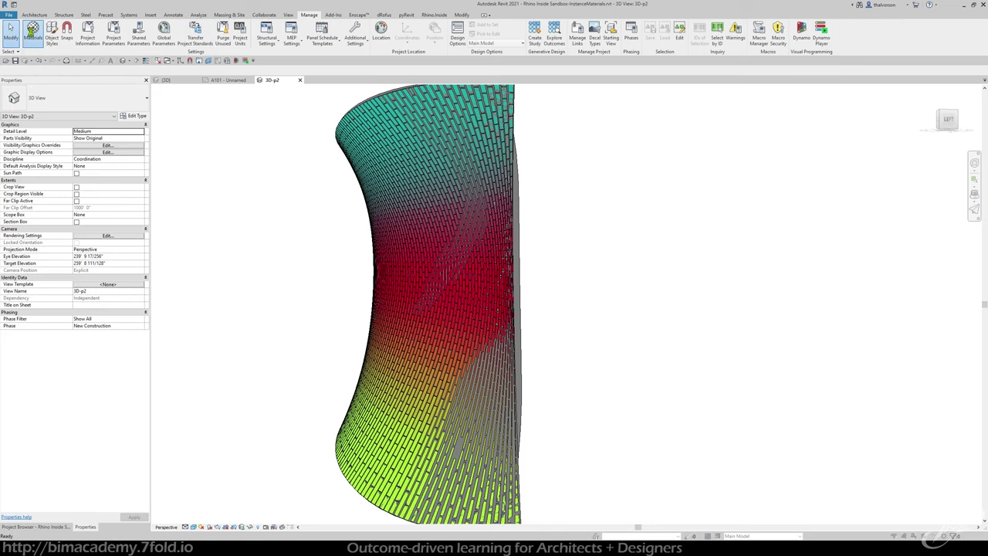
{"action": "left_click", "coordinate": [30, 31]}
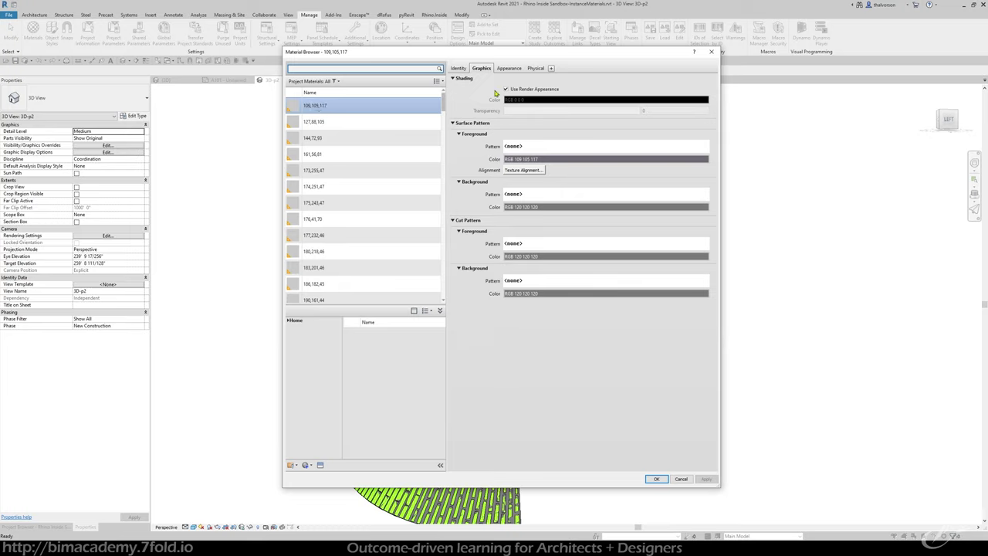
{"action": "left_click", "coordinate": [535, 68]}
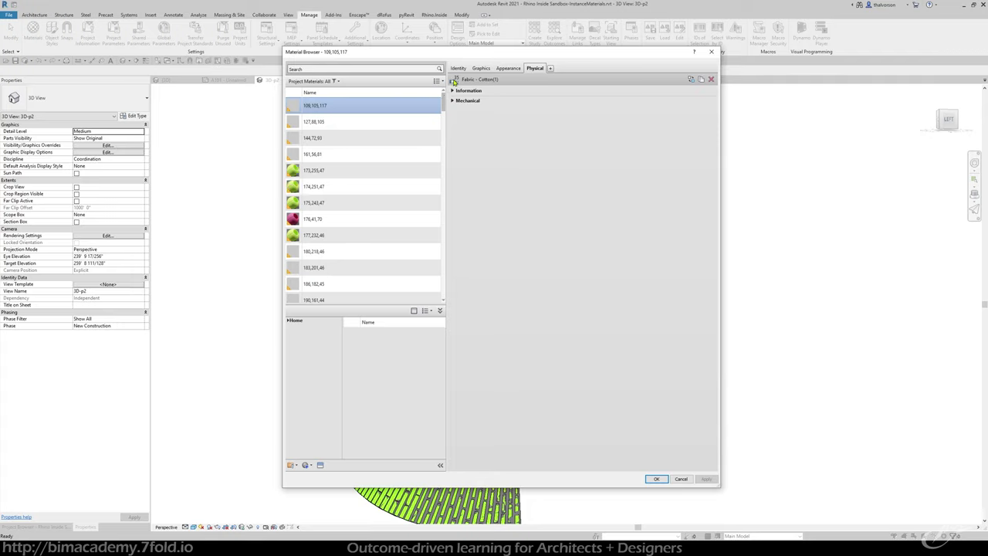
{"action": "left_click", "coordinate": [710, 52]}
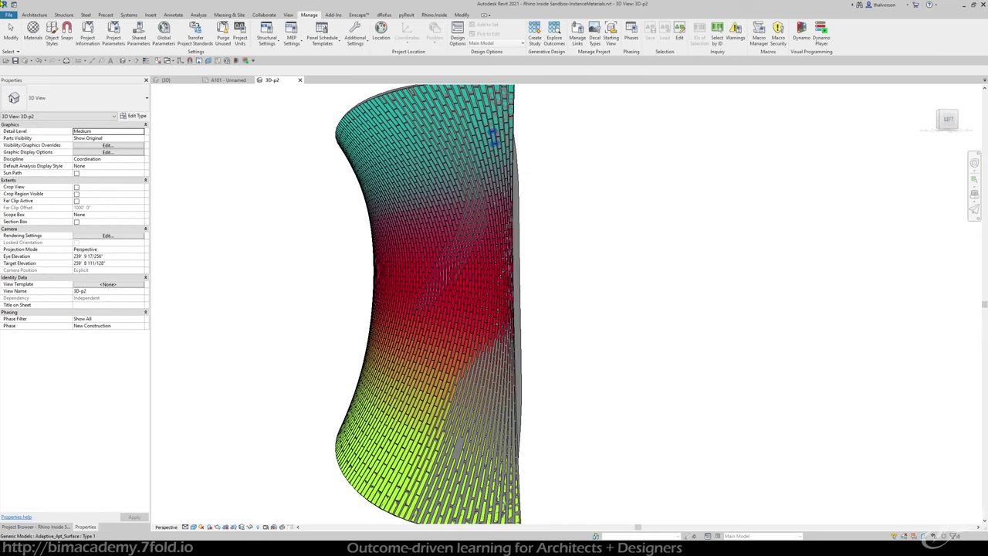
{"action": "key", "text": "Escape"}
- Examine the image of the Set Instance Material Parameters definition, focusing on the appearance asset and material components, and move it away
{"action": "left_click_drag", "start_coordinate": [987, 177], "coordinate": [569, 82]}
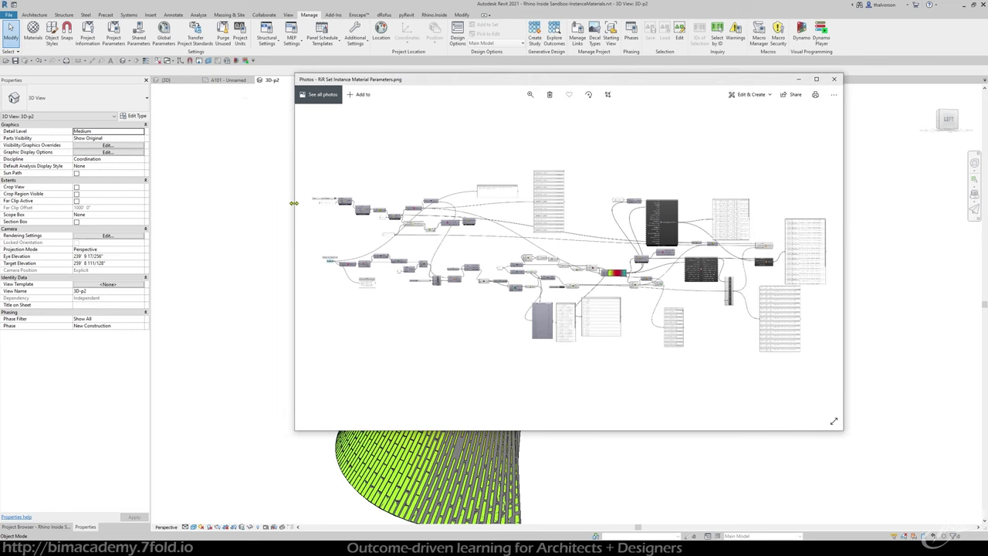
{"action": "left_click_drag", "start_coordinate": [293, 203], "coordinate": [0, 203]}
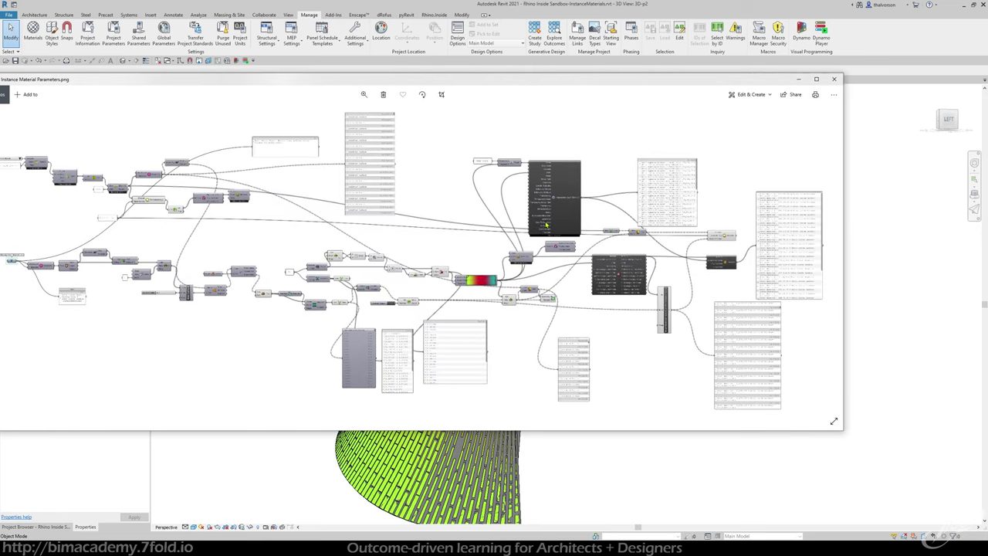
{"action": "left_click_drag", "start_coordinate": [541, 81], "coordinate": [617, 80]}
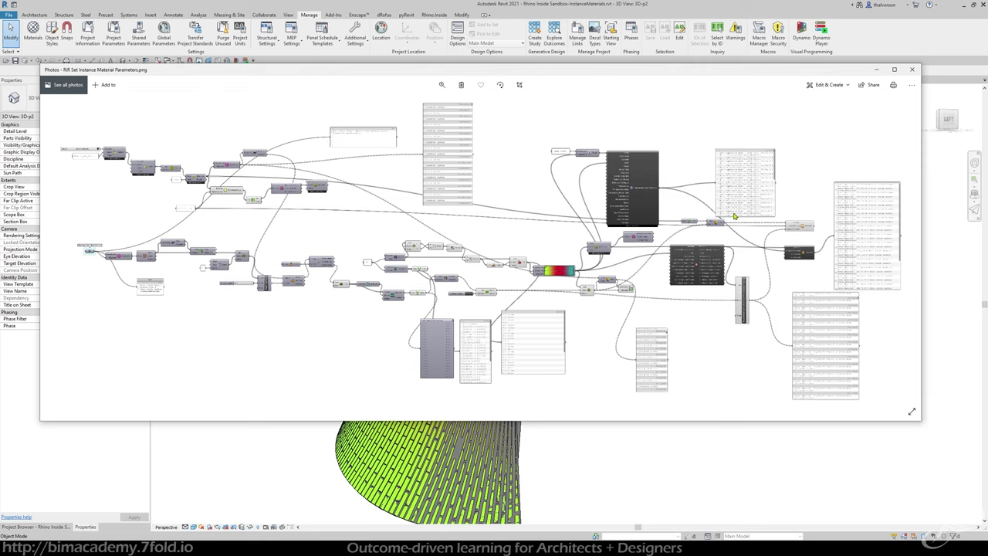
{"action": "scroll", "coordinate": [734, 217], "scroll_direction": "up", "scroll_amount": 5}
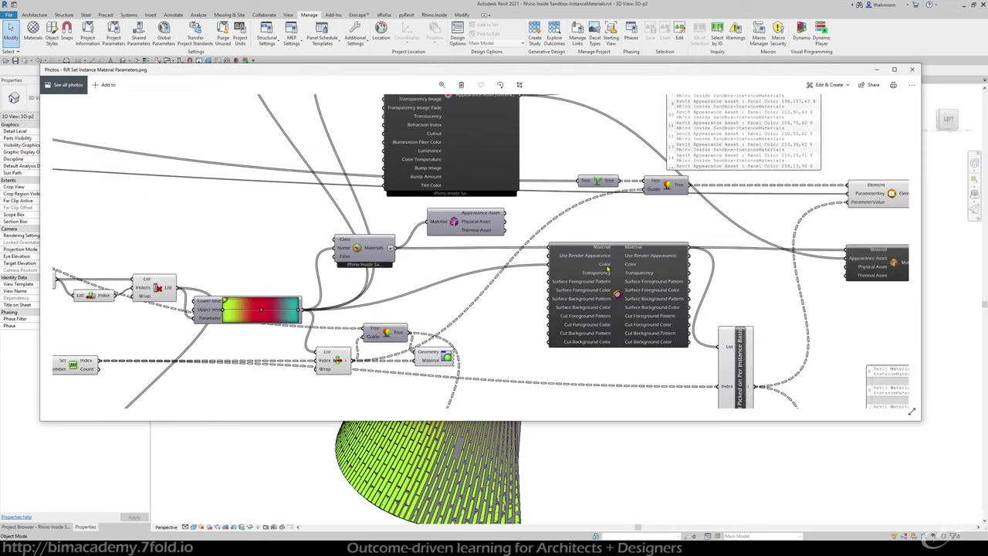
{"action": "left_click_drag", "start_coordinate": [618, 264], "coordinate": [507, 294]}
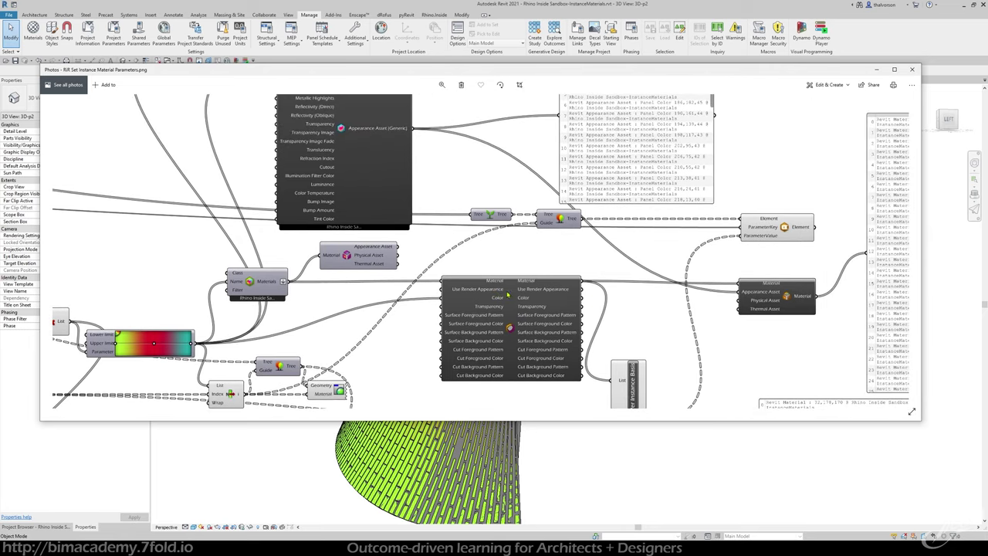
{"action": "left_click_drag", "start_coordinate": [491, 169], "coordinate": [518, 250]}
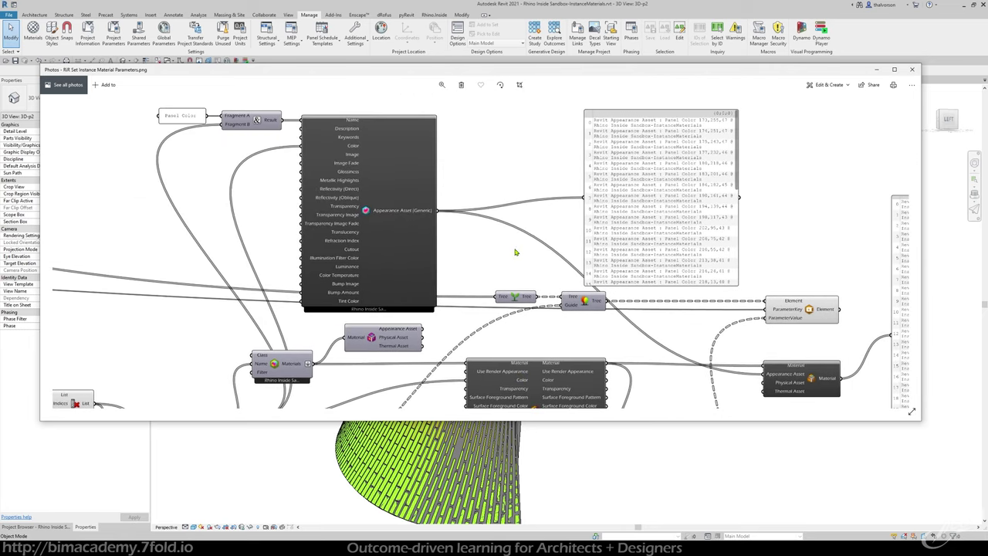
{"action": "left_click_drag", "start_coordinate": [464, 345], "coordinate": [567, 191]}
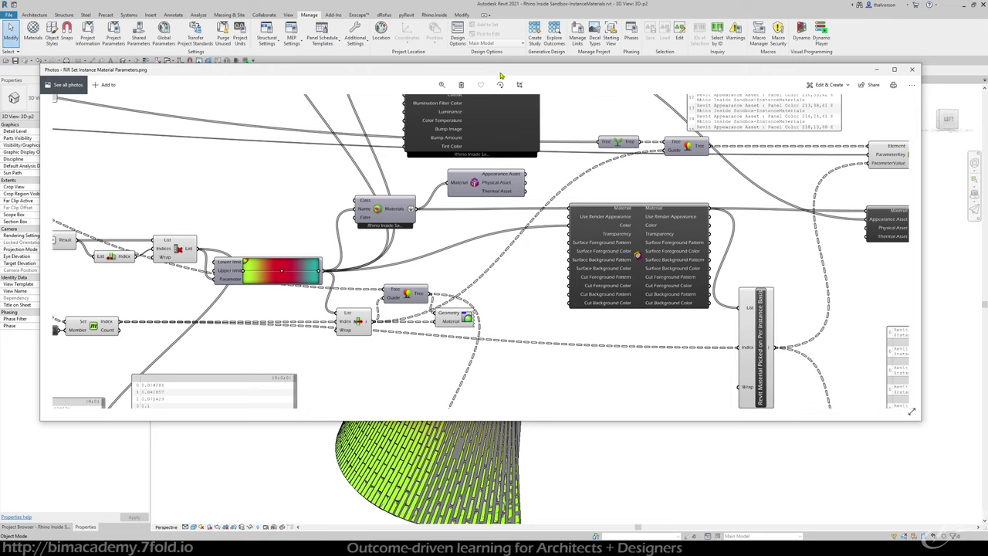
{"action": "left_click_drag", "start_coordinate": [505, 74], "coordinate": [987, 108]}
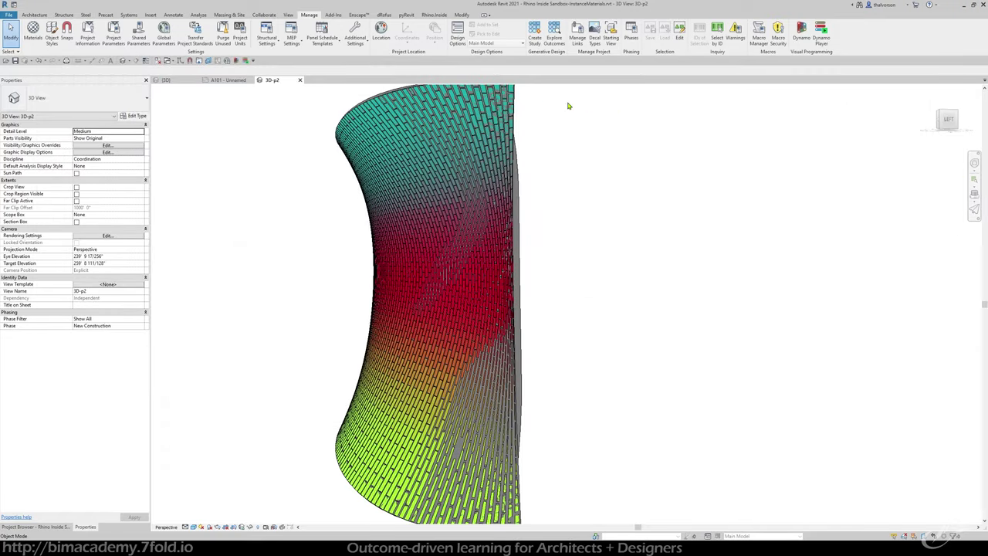
- Close the Rhino Inside Sandbox-InstanceMaterials.rvt project without saving, keeping the Rhino Inside Sandbox.rvt project open
{"action": "left_click", "coordinate": [435, 16]}
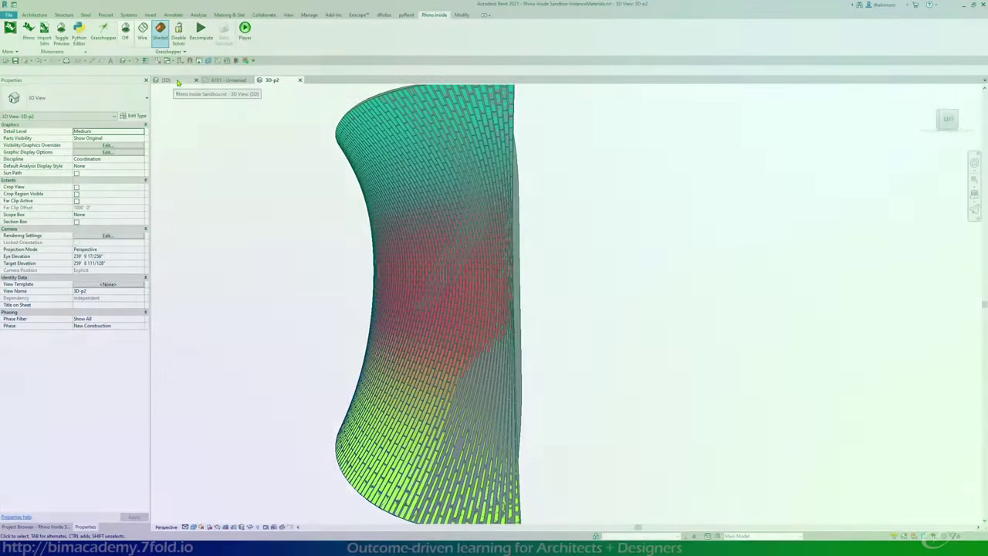
{"action": "left_click", "coordinate": [178, 80]}
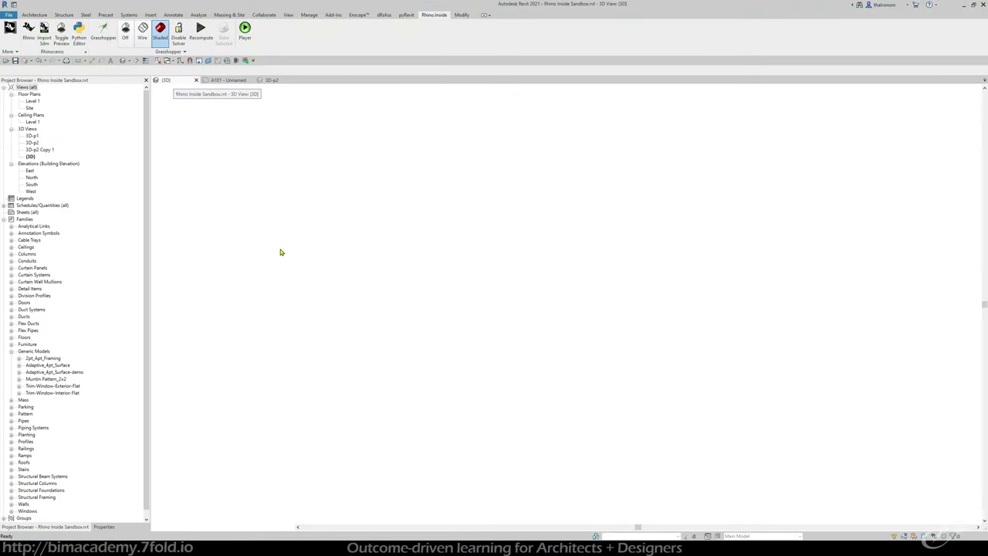
{"action": "left_click", "coordinate": [270, 80]}
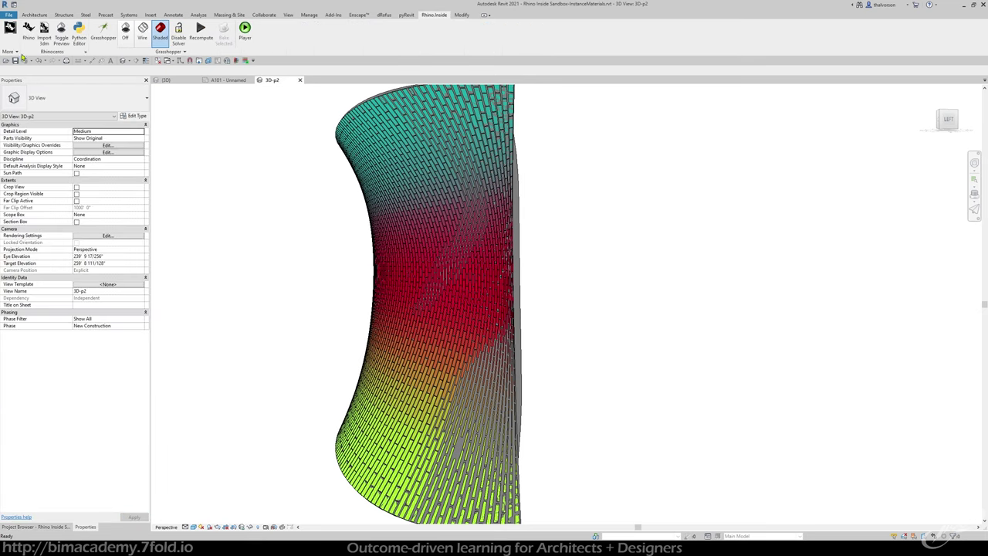
{"action": "left_click", "coordinate": [9, 14]}
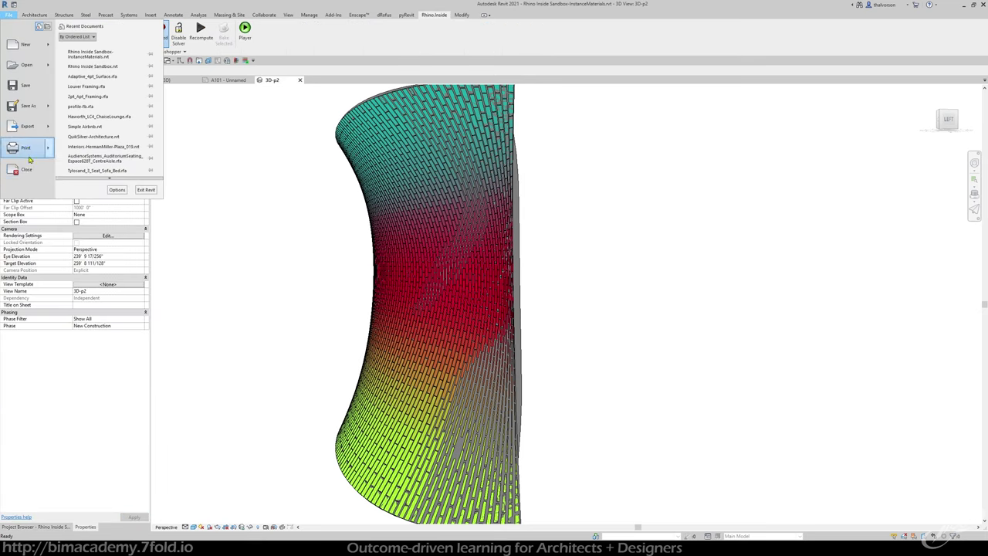
{"action": "left_click", "coordinate": [27, 168]}
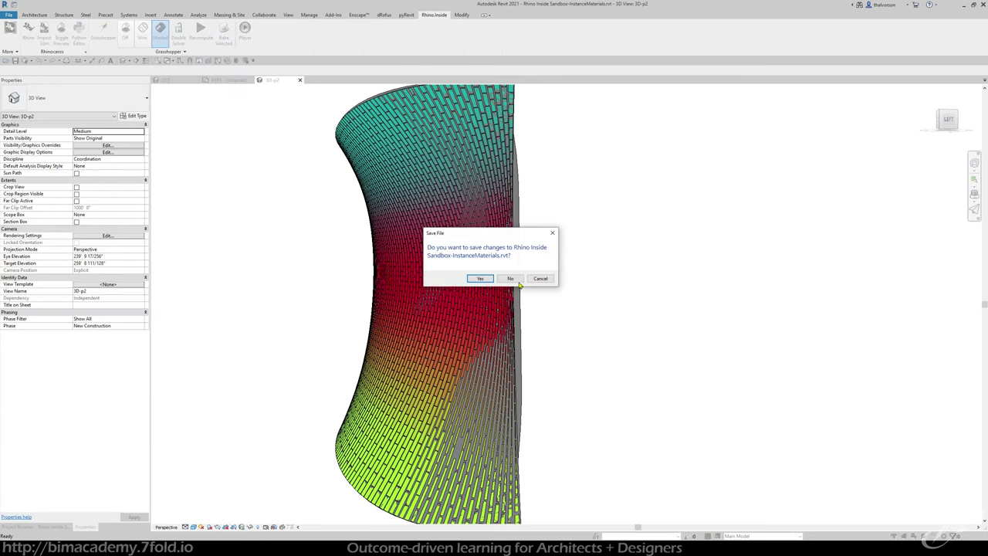
{"action": "left_click", "coordinate": [510, 278]}
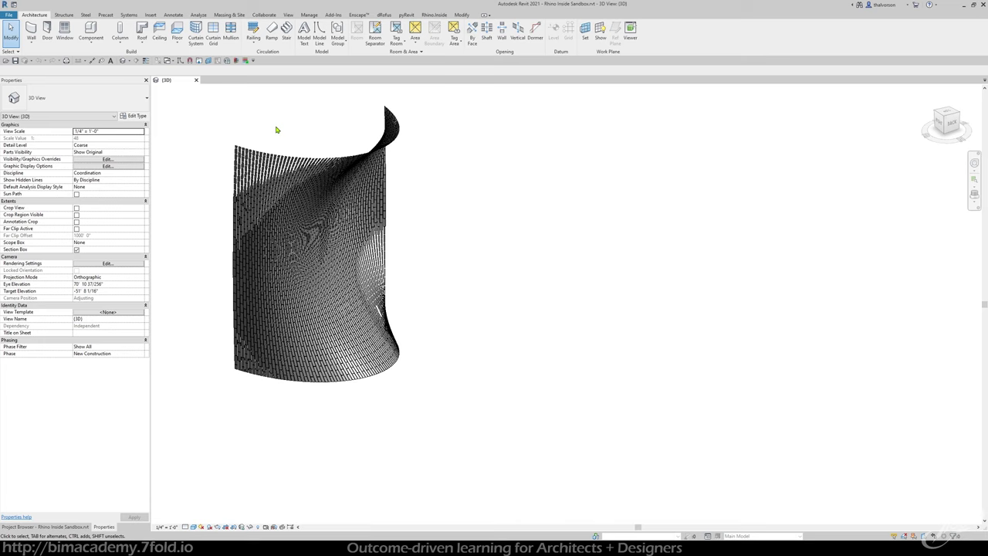
- Inspect the Panel Material of one adaptive panel near the surface's upper edge in the Material Browser, without changing it
{"action": "middle_click_drag", "start_coordinate": [342, 146], "coordinate": [359, 186]}
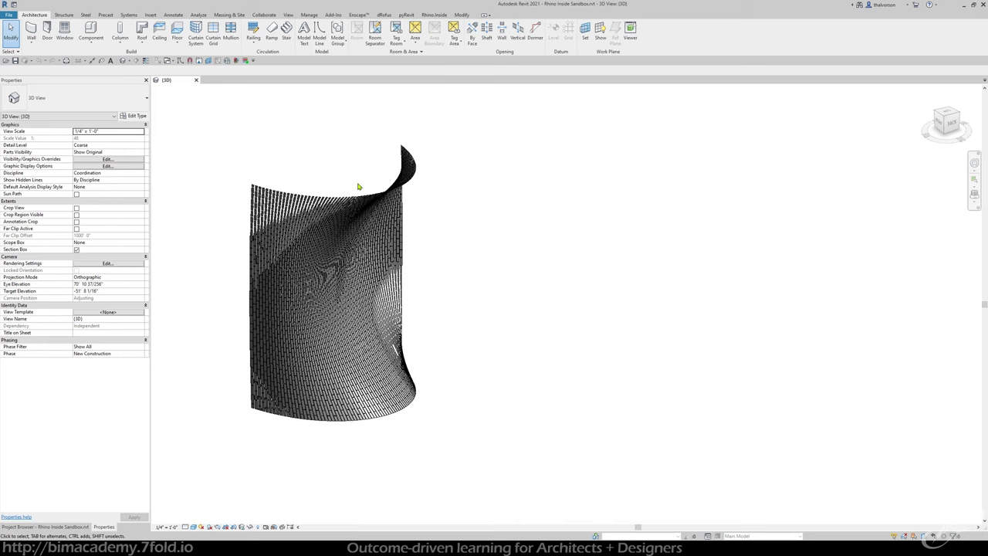
{"action": "scroll", "coordinate": [299, 194], "scroll_direction": "up", "scroll_amount": 5}
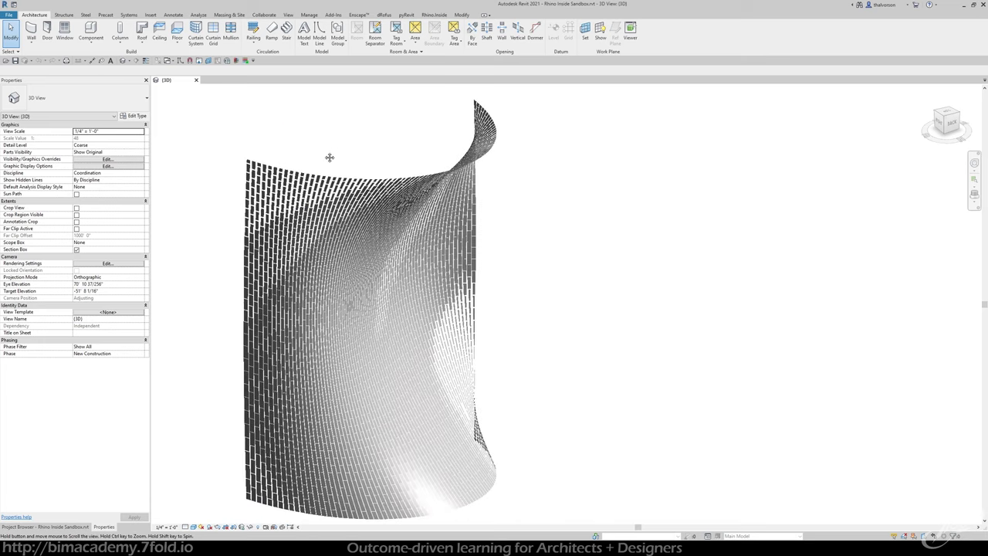
{"action": "left_click", "coordinate": [307, 197]}
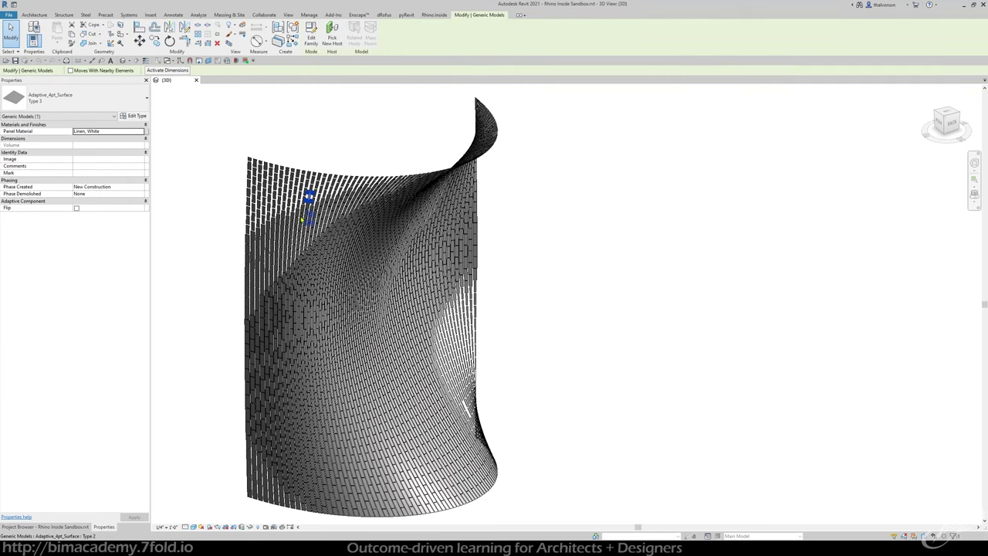
{"action": "scroll", "coordinate": [306, 198], "scroll_direction": "up", "scroll_amount": 4}
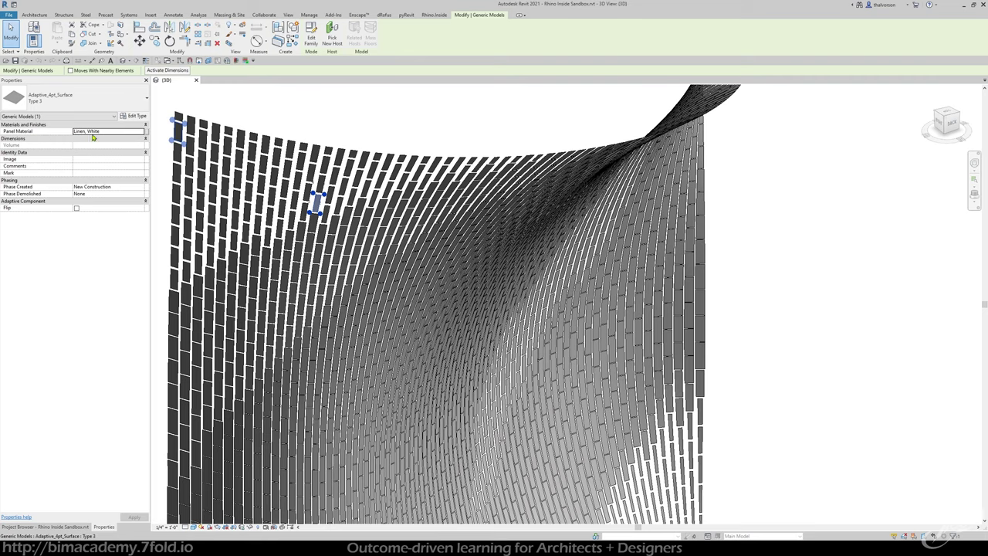
{"action": "left_click", "coordinate": [143, 132]}
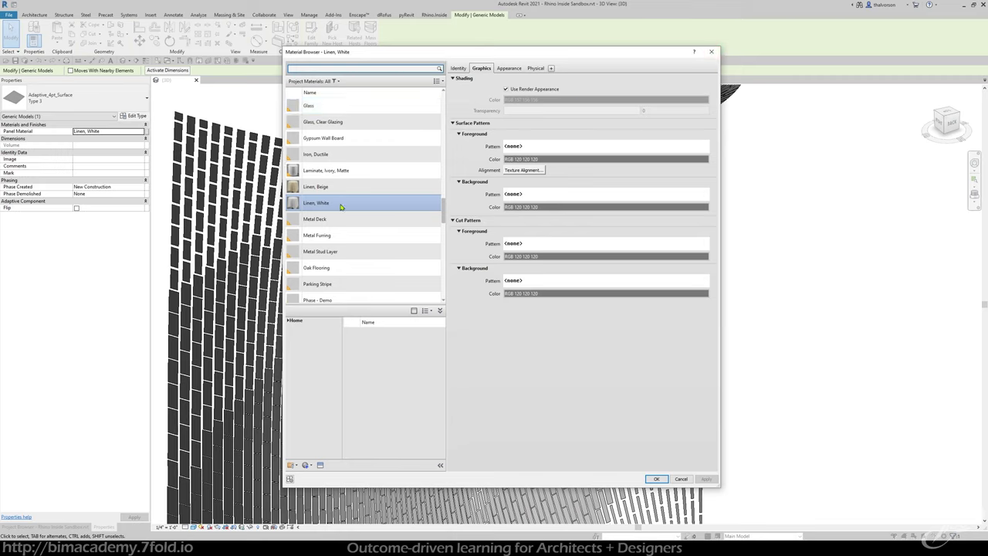
{"action": "left_click", "coordinate": [712, 51]}
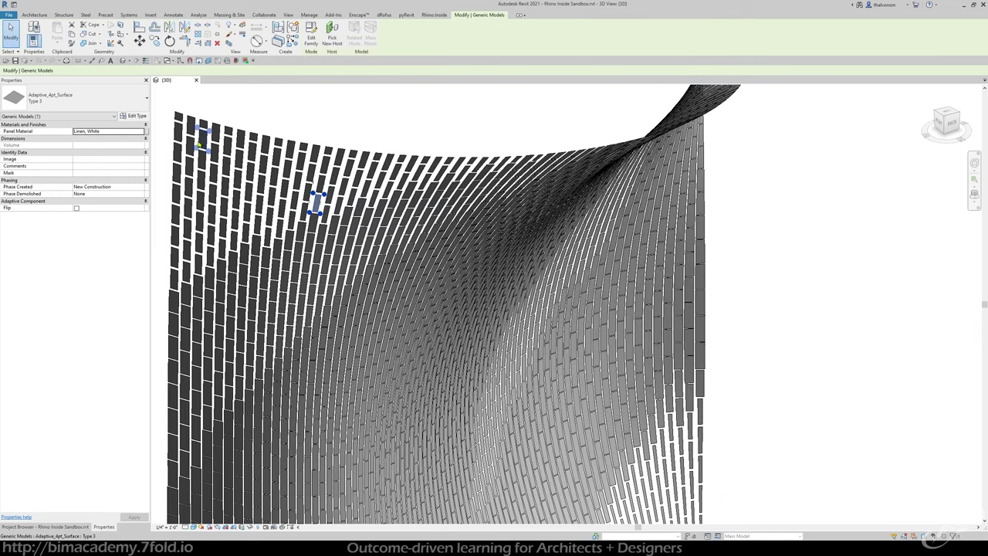
- Review the family types available for the selected panel, keep its type and deselect it
{"action": "left_click", "coordinate": [35, 99]}
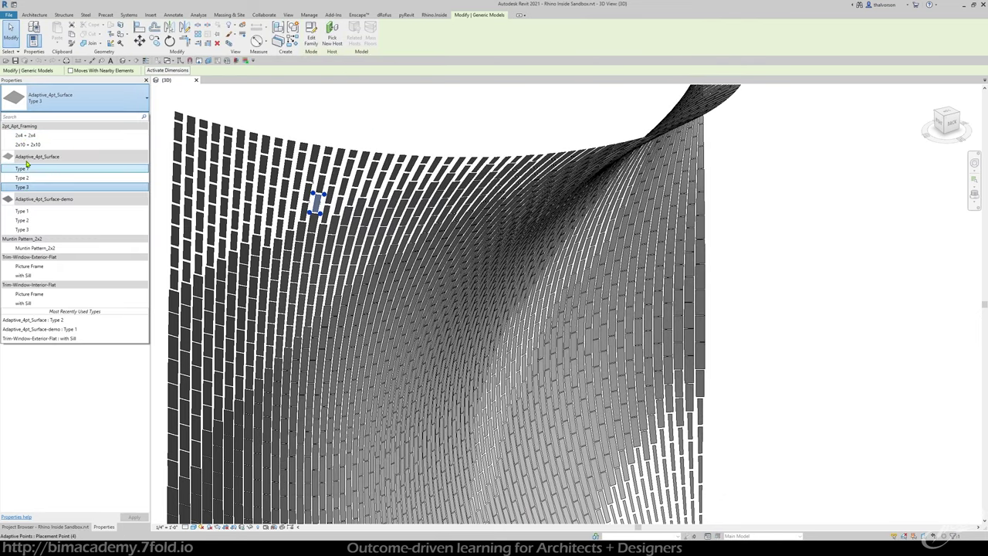
{"action": "left_click", "coordinate": [301, 114]}
{"action": "left_click", "coordinate": [308, 123]}
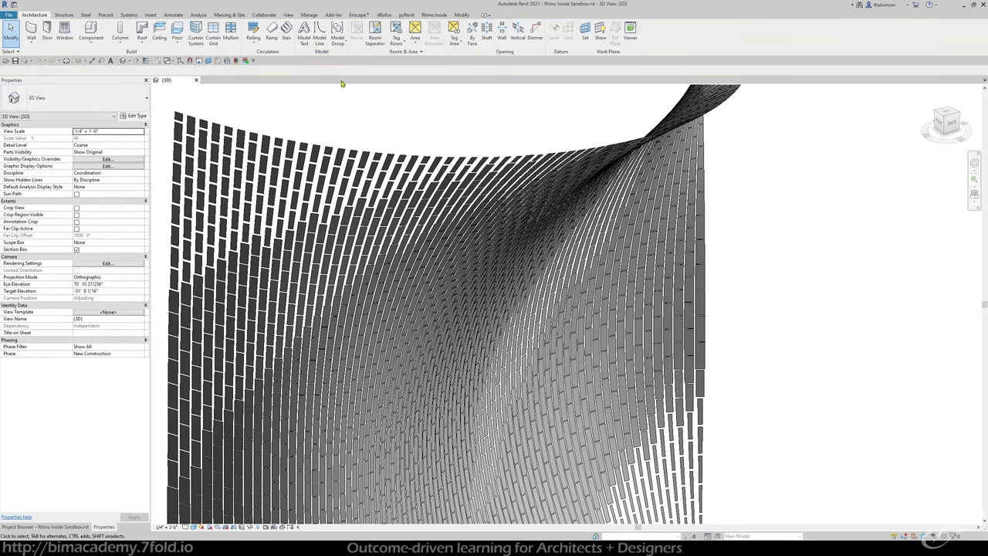
- Open Grasshopper through Rhino.Inside, start a new blank definition and reposition its window over the model
{"action": "left_click", "coordinate": [433, 15]}
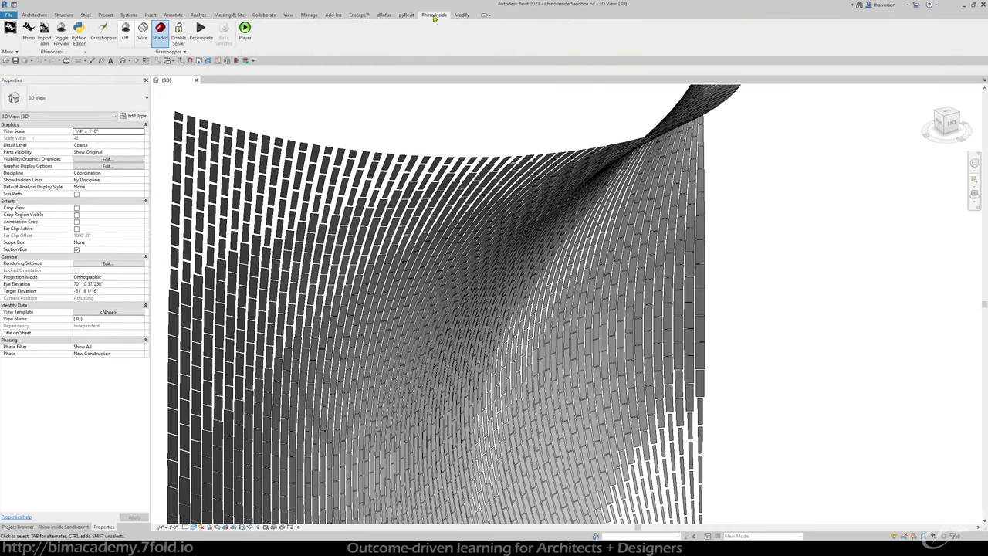
{"action": "left_click", "coordinate": [105, 34]}
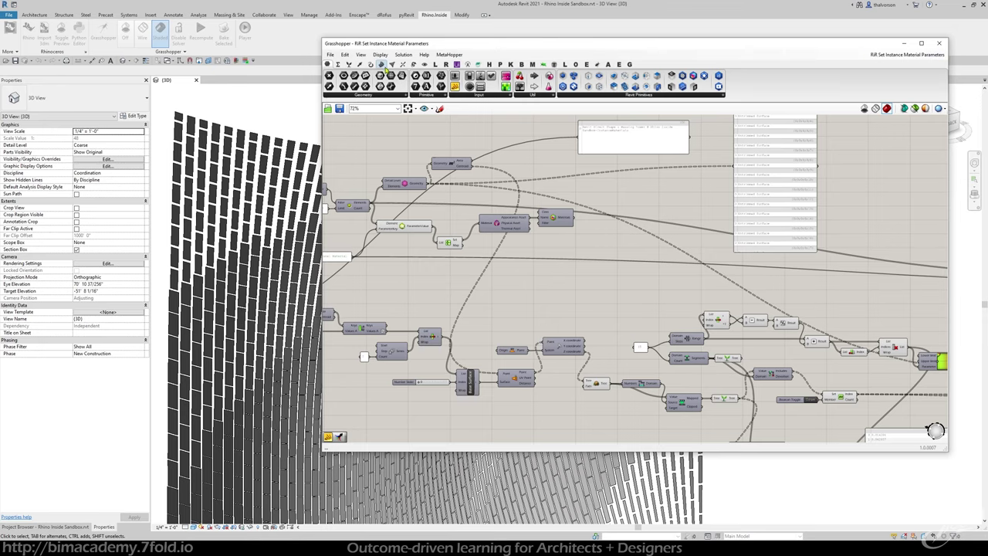
{"action": "left_click", "coordinate": [330, 55]}
{"action": "left_click", "coordinate": [336, 66]}
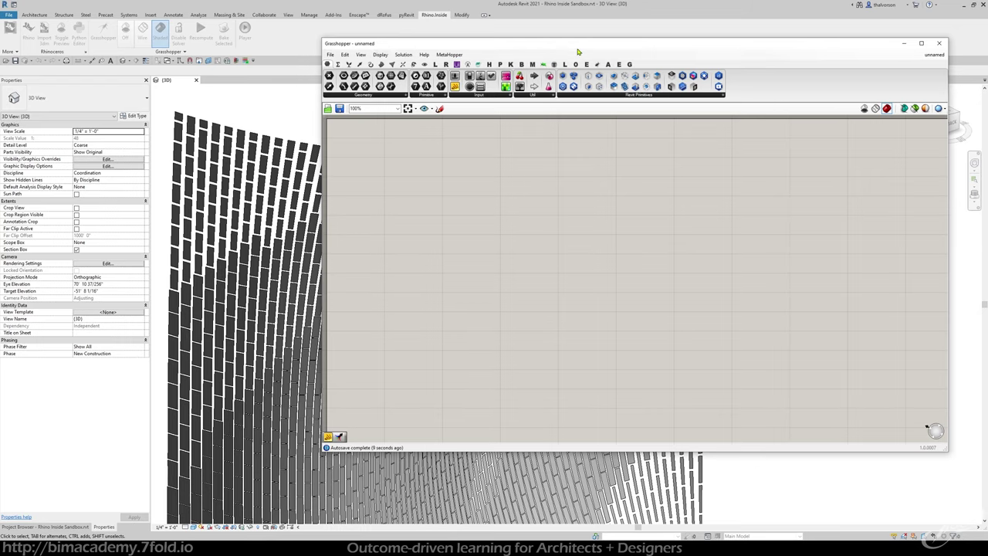
{"action": "left_click_drag", "start_coordinate": [577, 48], "coordinate": [600, 64]}
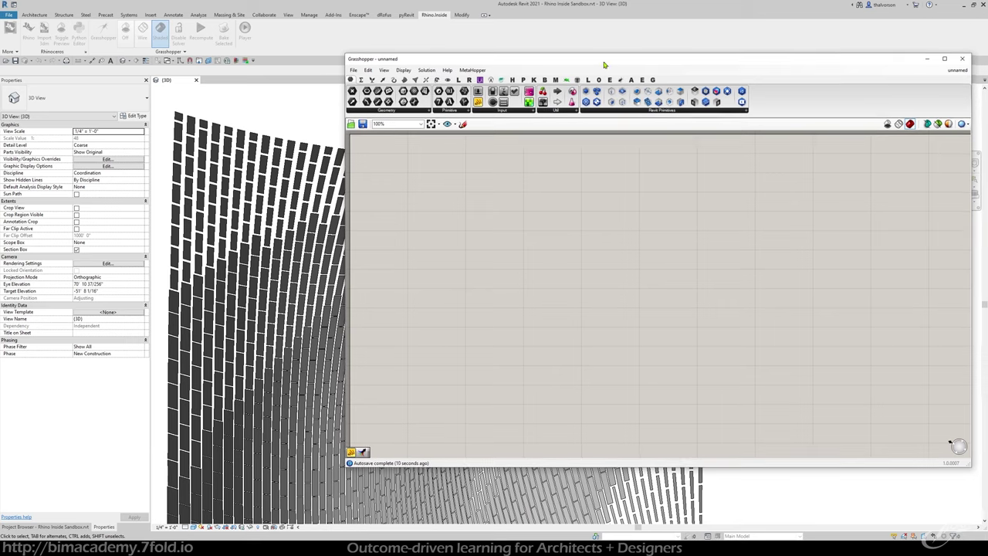
- Show the Revit component set and check the Draw Full Names display option
{"action": "left_click", "coordinate": [467, 80]}
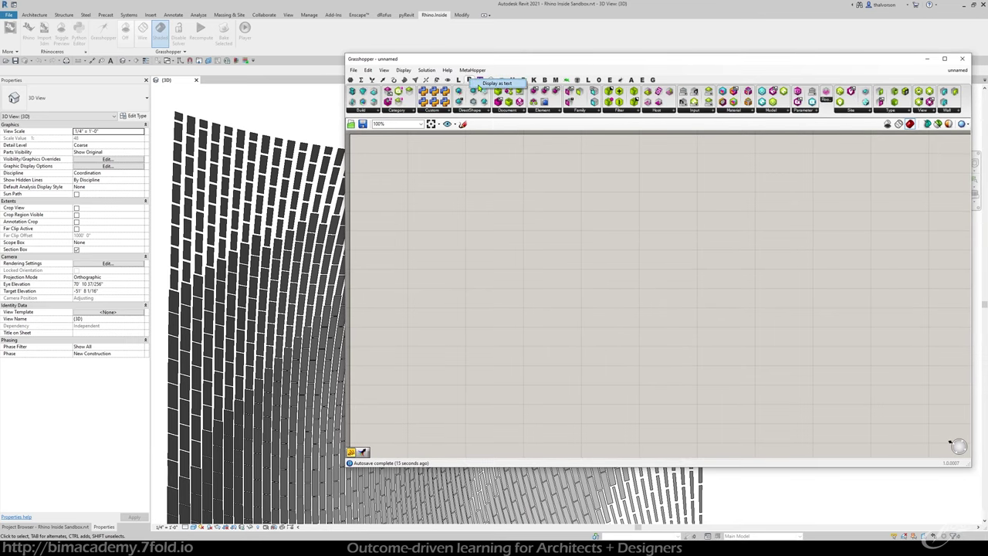
{"action": "left_click", "coordinate": [404, 69]}
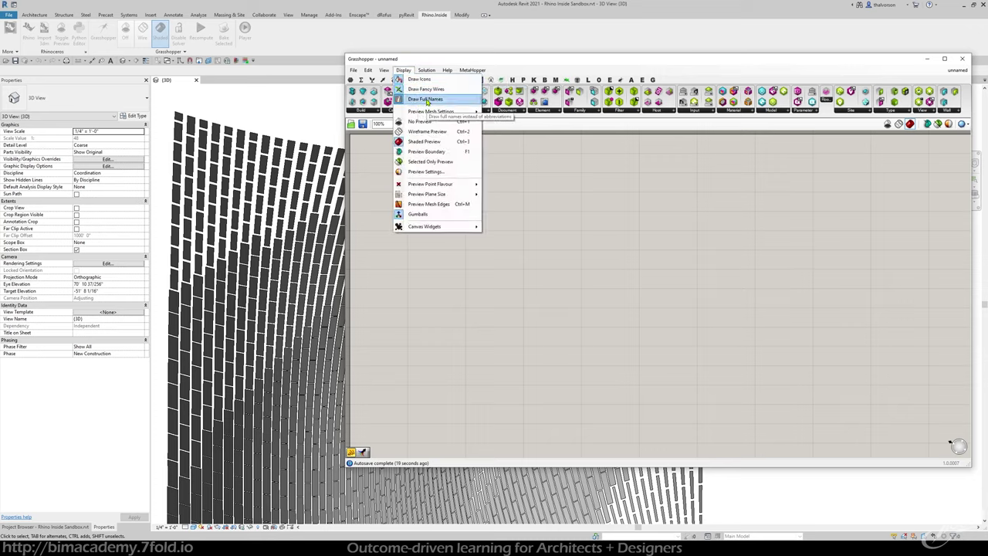
{"action": "left_click", "coordinate": [421, 98]}
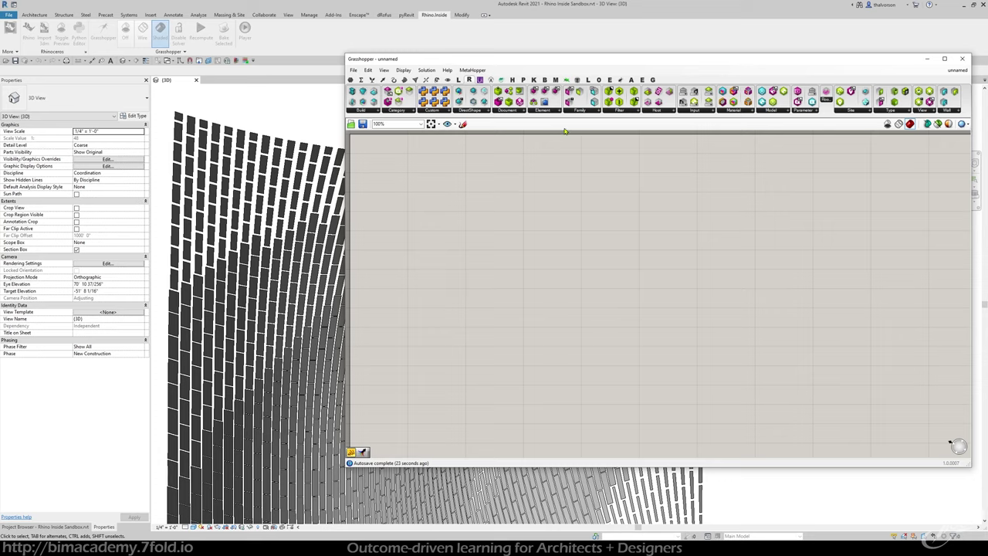
- Add a Get Element Parameter component to the blank canvas
{"action": "left_click", "coordinate": [546, 113]}
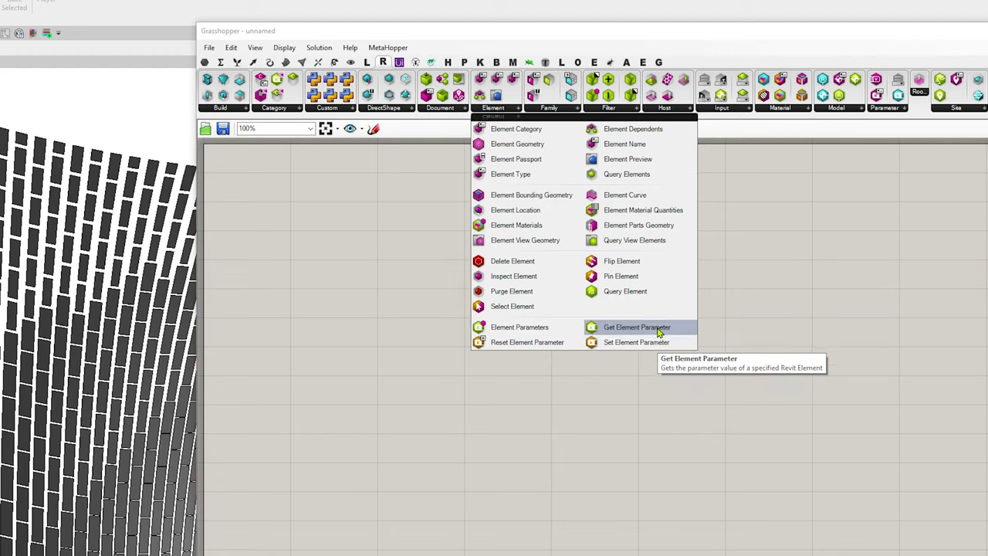
{"action": "left_click", "coordinate": [655, 343]}
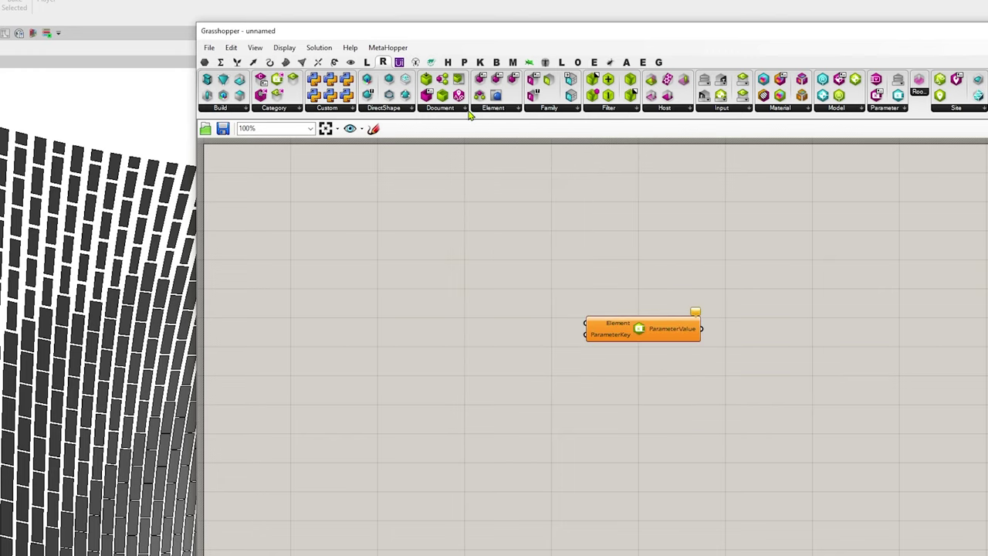
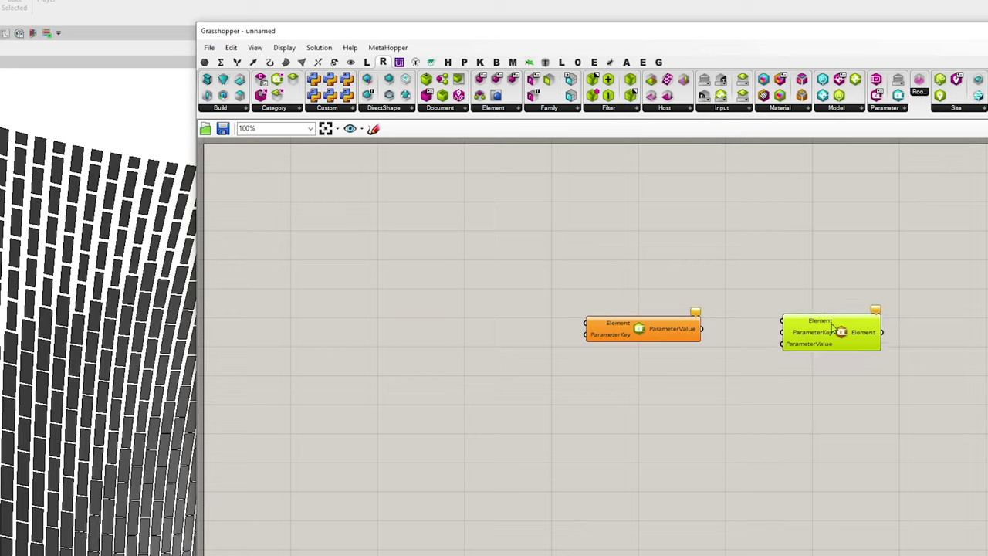
- Reposition the Get Element Parameter and Set Element Parameter components together on the canvas
{"action": "left_click_drag", "start_coordinate": [839, 385], "coordinate": [663, 291]}
{"action": "left_click_drag", "start_coordinate": [664, 330], "coordinate": [705, 340]}
{"action": "left_click", "coordinate": [788, 284]}
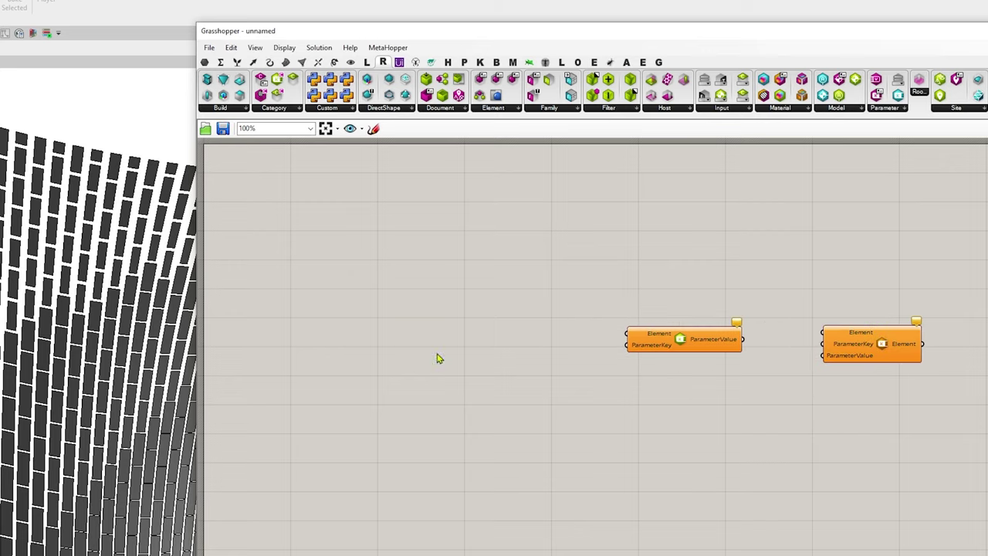
- Select a façade panel near the upper edge of the wall in the Revit 3D view to inspect its Panel Material property
{"action": "left_click", "coordinate": [64, 130]}
{"action": "left_click", "coordinate": [58, 147]}
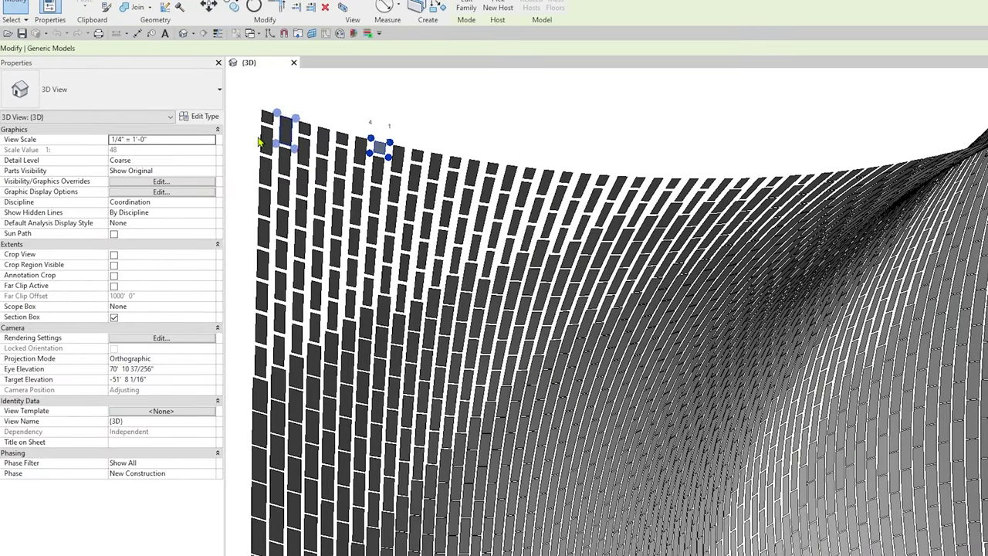
{"action": "left_click", "coordinate": [258, 144], "text": "shift"}
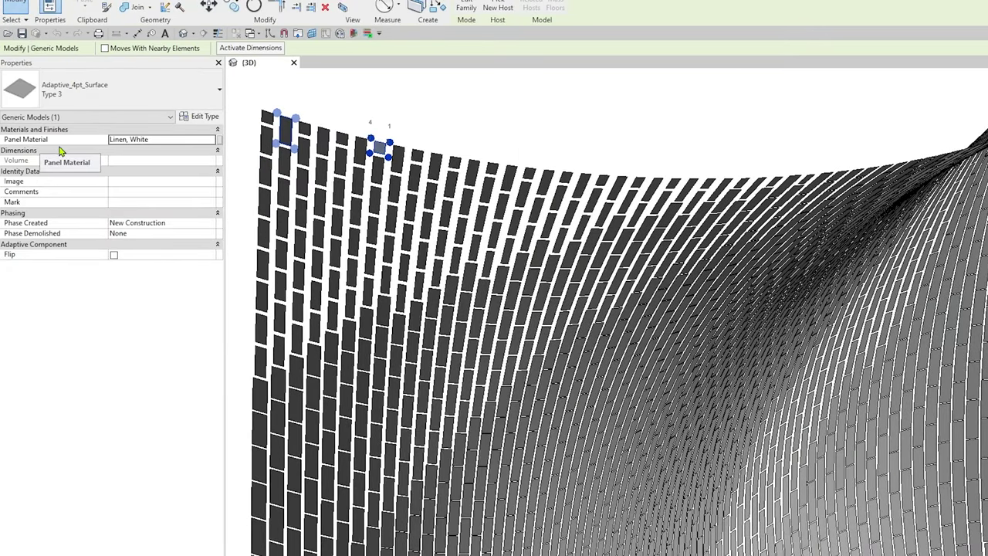
- Arrange the Grasshopper and Revit windows side by side, with Revit's panel properties beside the canvas
{"action": "key", "text": "alt+Tab"}
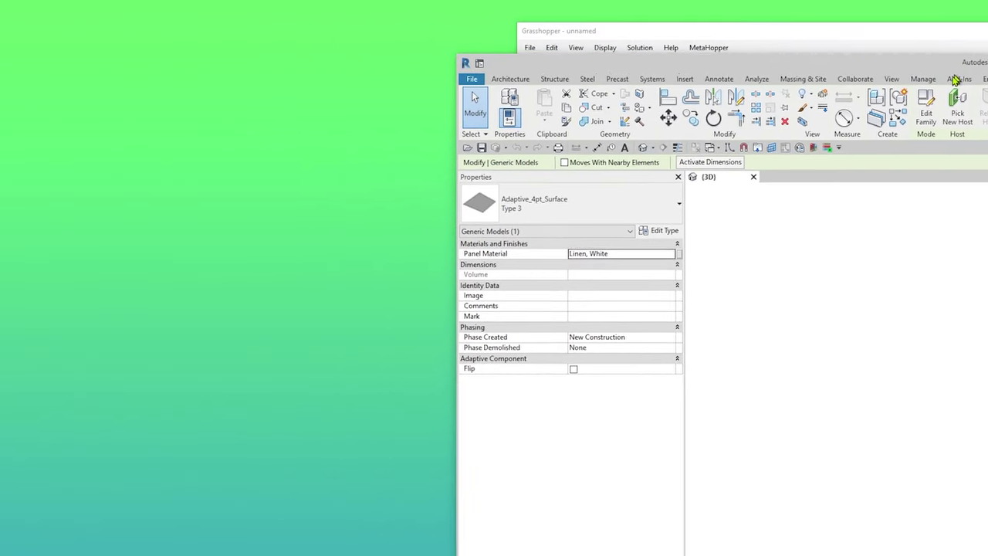
{"action": "left_click_drag", "start_coordinate": [956, 79], "coordinate": [945, 70]}
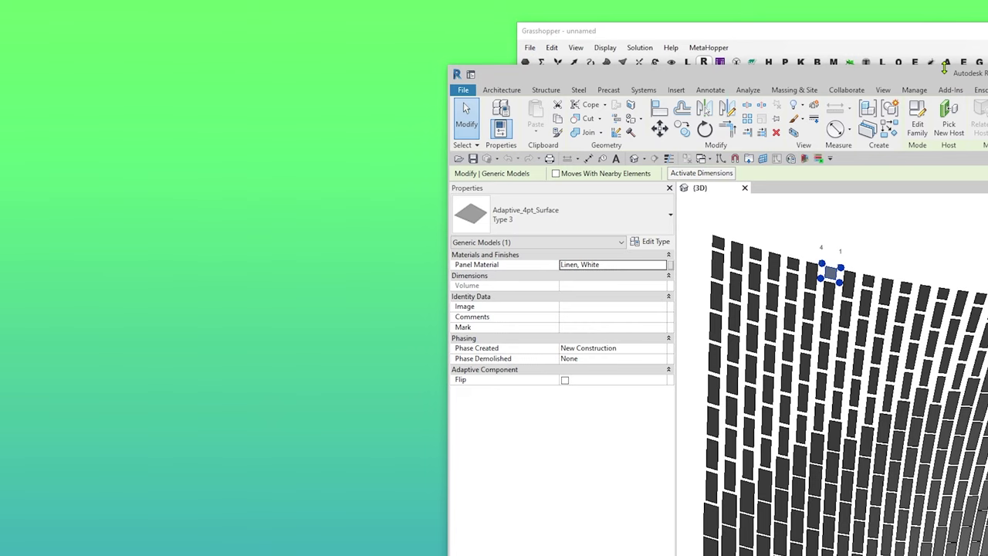
{"action": "key", "text": "super+Right"}
{"action": "left_click", "coordinate": [202, 148]}
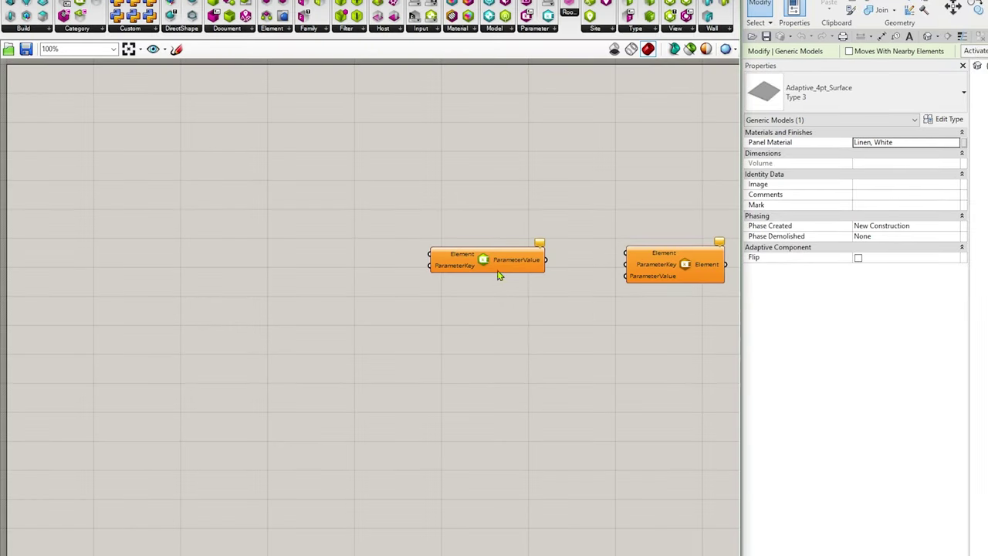
- Add a text panel containing "Panel Material" beside the Get Element Parameter component
{"action": "right_click_drag", "start_coordinate": [523, 330], "coordinate": [353, 361]}
{"action": "double_click", "coordinate": [245, 320]}
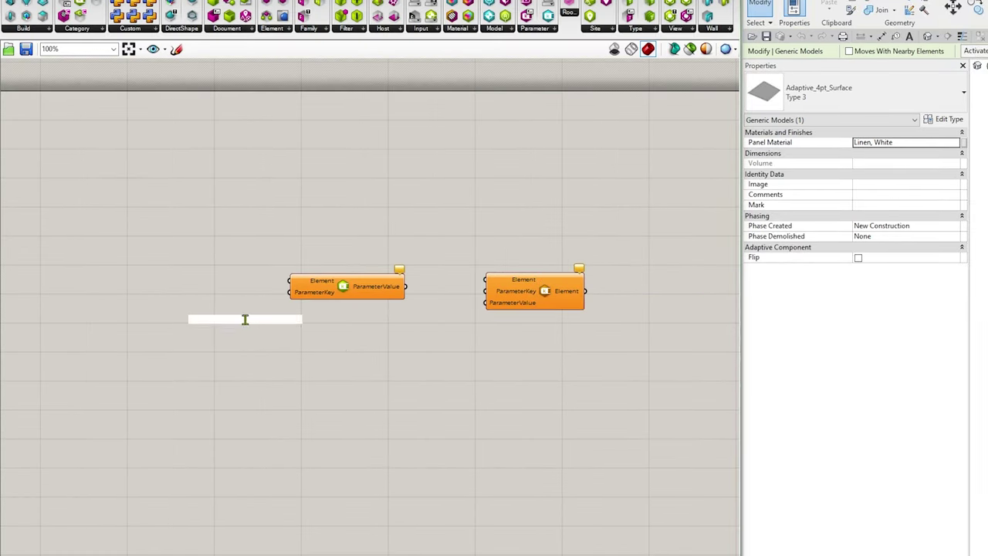
{"action": "type", "text": "\"Panel Material"}
{"action": "key", "text": "Return"}
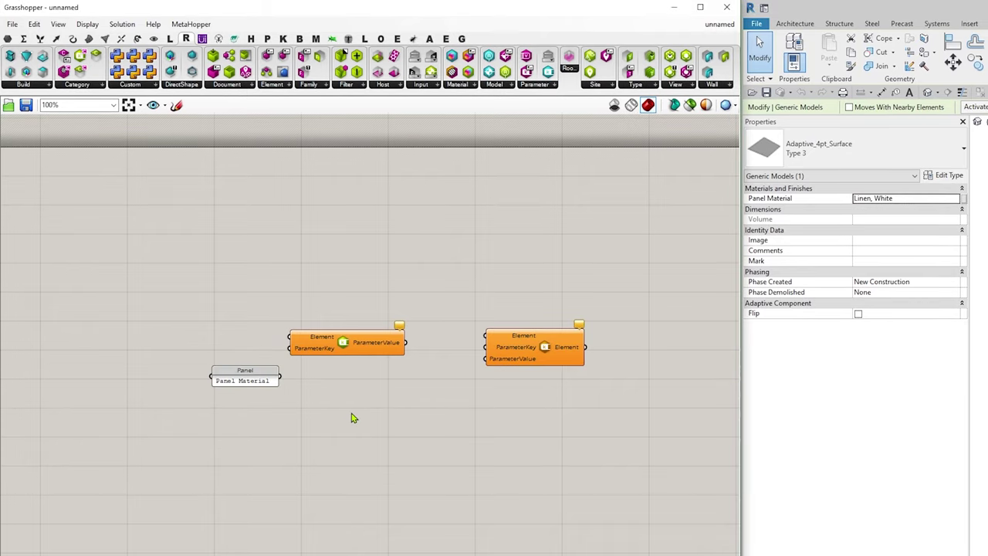
- Connect the Panel Material text to the ParameterKey inputs of both the Get and Set Element Parameter components
{"action": "scroll", "coordinate": [267, 376], "scroll_direction": "up", "scroll_amount": 2}
{"action": "left_click_drag", "start_coordinate": [298, 339], "coordinate": [193, 371]}
{"action": "left_click_drag", "start_coordinate": [260, 394], "coordinate": [627, 376]}
{"action": "left_click", "coordinate": [594, 311]}
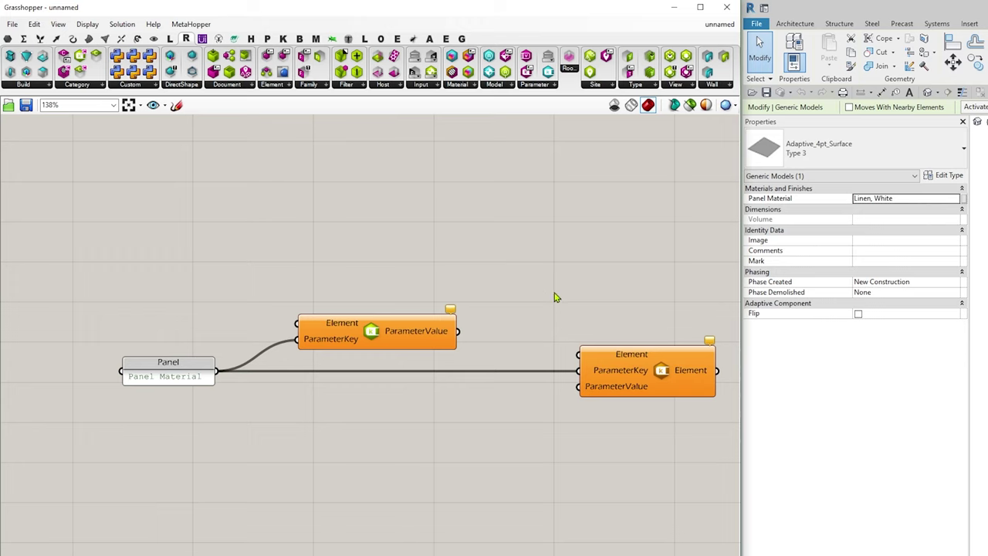
- Add a Model Categories Picker for Generic Models in the free area above the Panel Material text
{"action": "scroll", "coordinate": [489, 272], "scroll_direction": "down", "scroll_amount": 3}
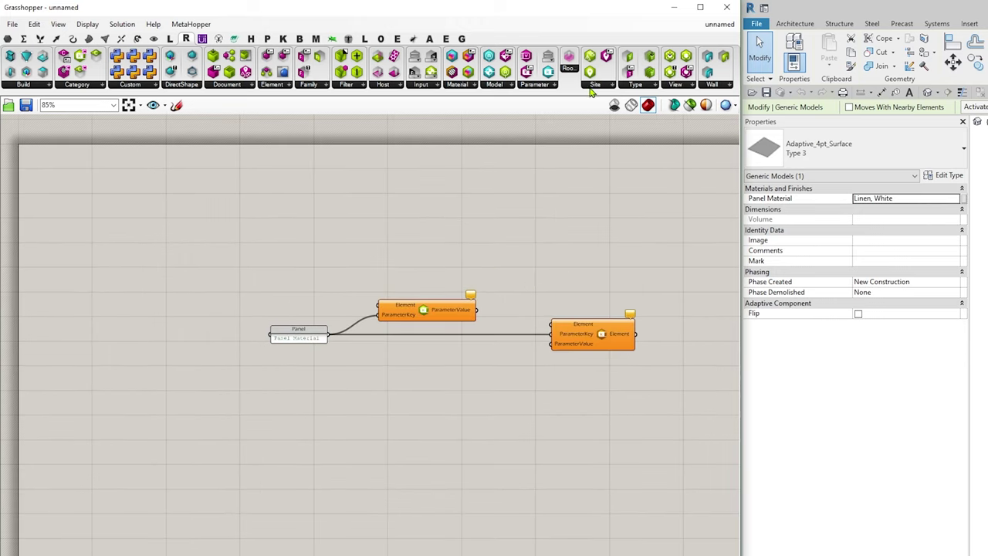
{"action": "left_click", "coordinate": [421, 92]}
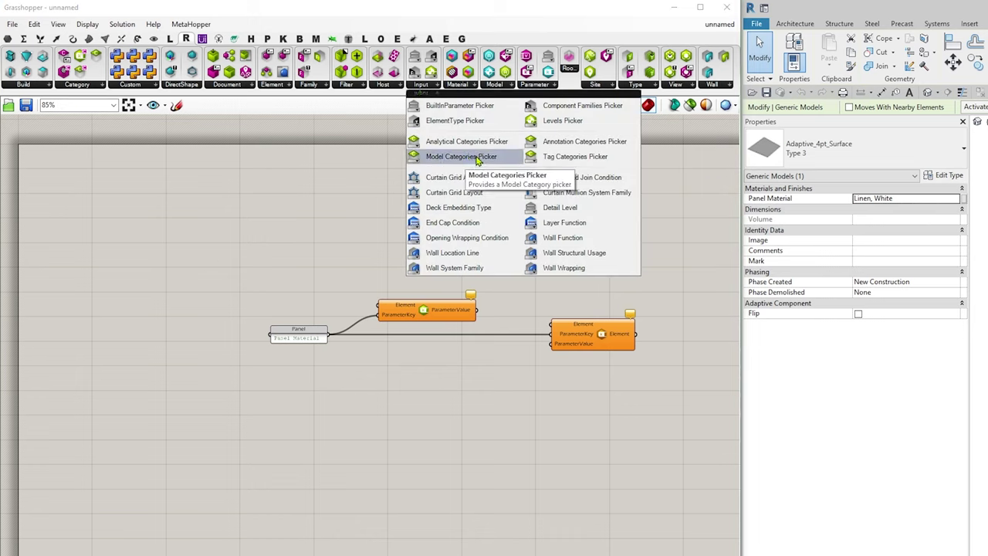
{"action": "left_click_drag", "start_coordinate": [477, 157], "coordinate": [165, 249]}
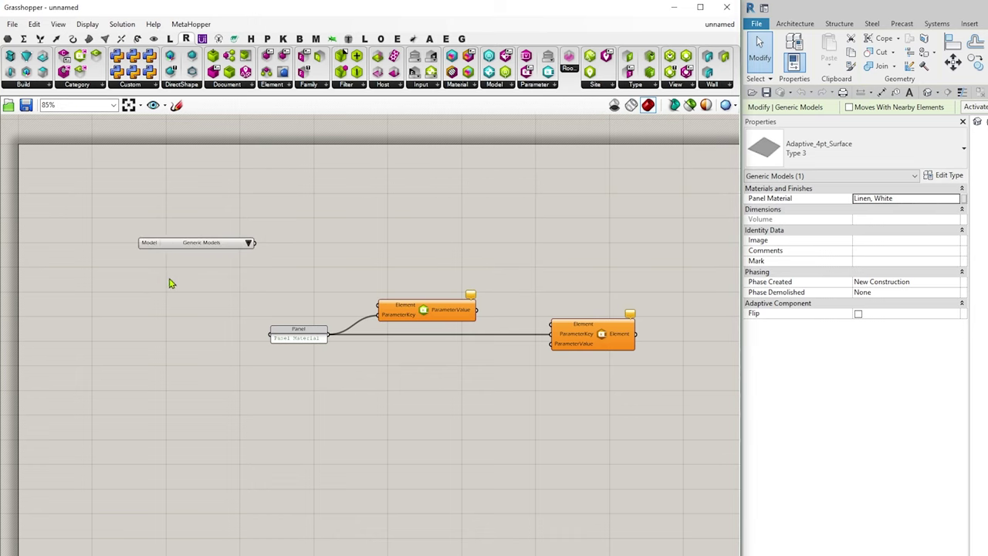
{"action": "left_click", "coordinate": [180, 246]}
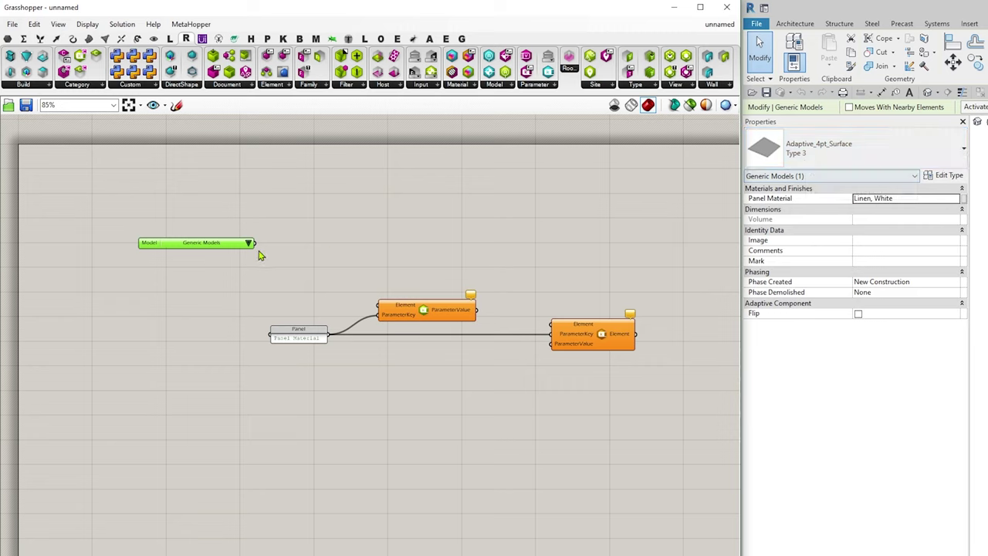
- Add a Query Elements component to the right of the Generic Models picker
{"action": "left_click", "coordinate": [270, 85]}
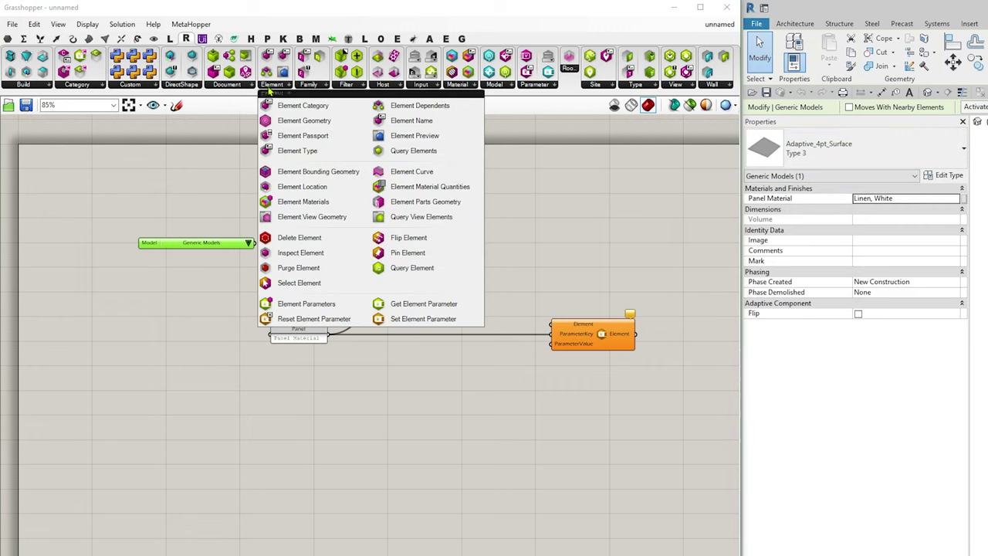
{"action": "left_click", "coordinate": [438, 153]}
{"action": "left_click_drag", "start_coordinate": [363, 249], "coordinate": [400, 248]}
{"action": "scroll", "coordinate": [303, 263], "scroll_direction": "up", "scroll_amount": 3}
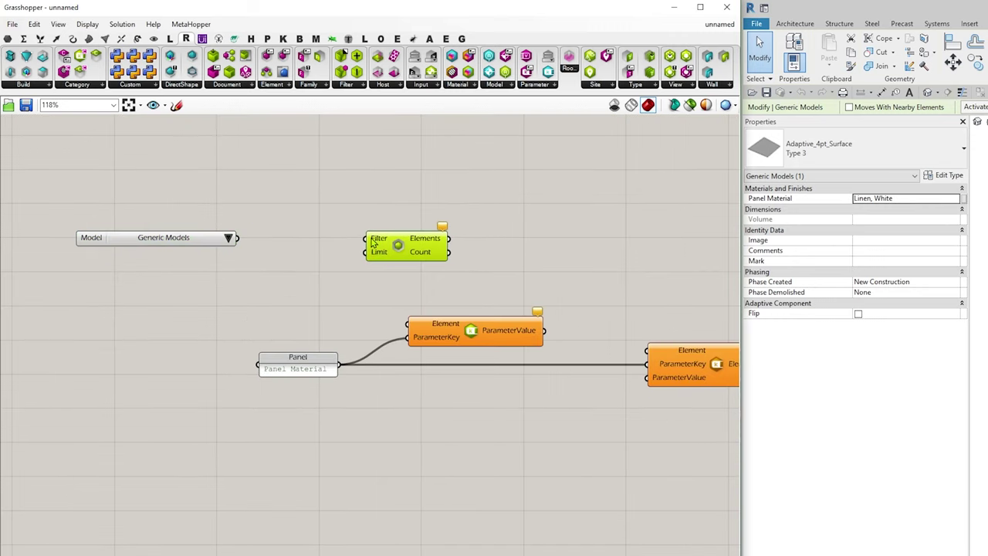
- Add Category Filter, Type Filter and Query Families components between the Generic Models picker and Query Elements
{"action": "left_click", "coordinate": [346, 86]}
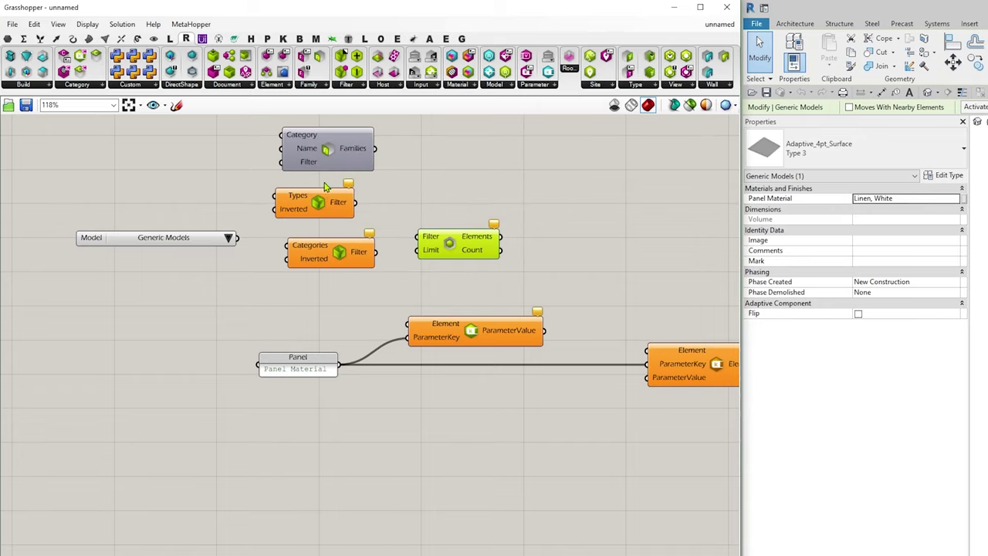
{"action": "left_click", "coordinate": [321, 87]}
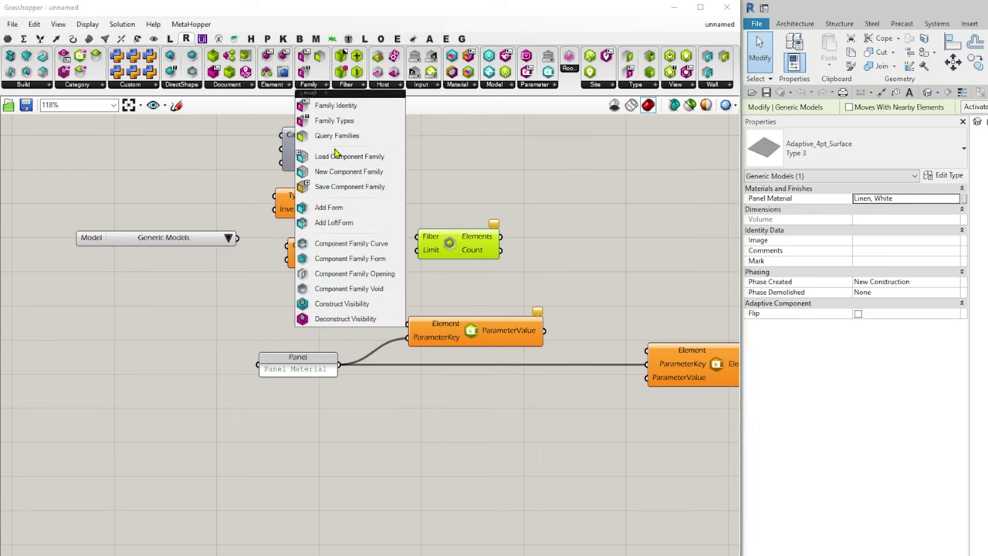
{"action": "left_click", "coordinate": [463, 159]}
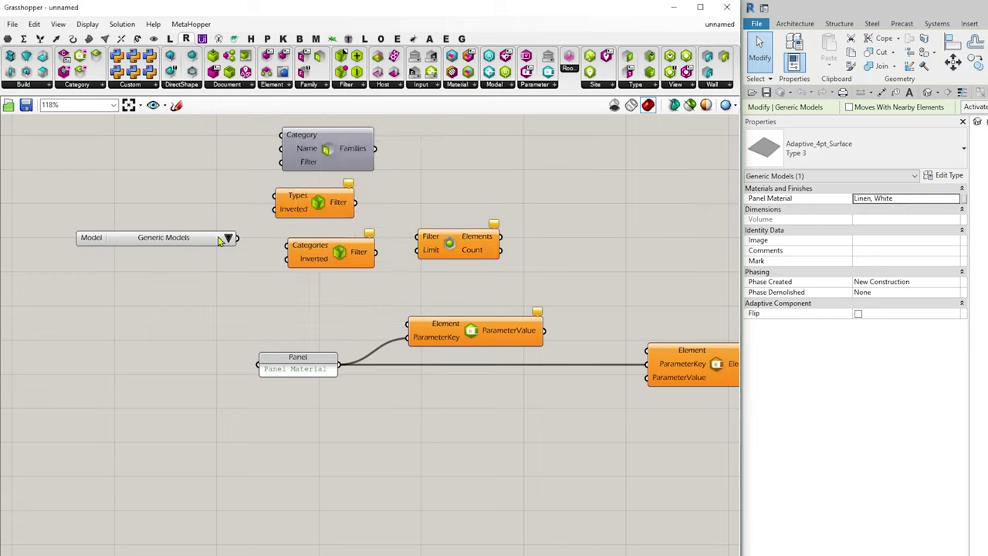
- Move the type and category filter components aside, to the right of Query Elements
{"action": "left_click_drag", "start_coordinate": [294, 203], "coordinate": [305, 215]}
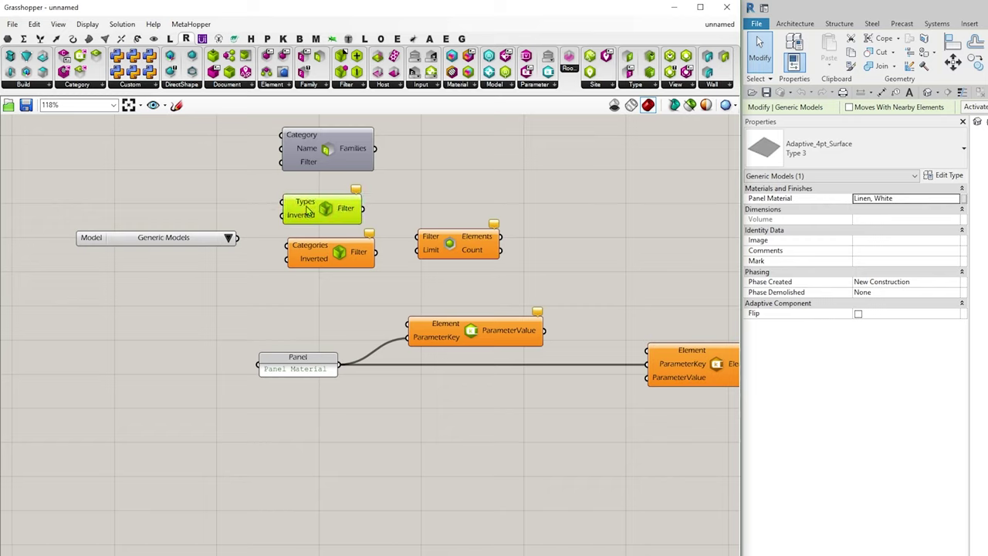
{"action": "left_click", "coordinate": [344, 286]}
{"action": "left_click_drag", "start_coordinate": [346, 288], "coordinate": [278, 189]}
{"action": "left_click_drag", "start_coordinate": [309, 247], "coordinate": [637, 241]}
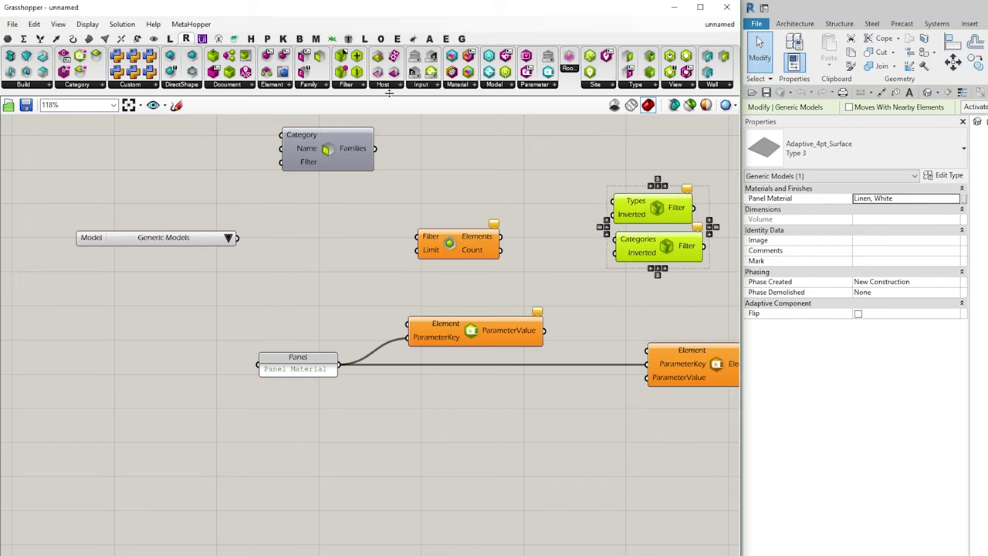
- Align Query Families with the Generic Models picker and connect the picker to its Category input
{"action": "left_click_drag", "start_coordinate": [337, 159], "coordinate": [327, 239]}
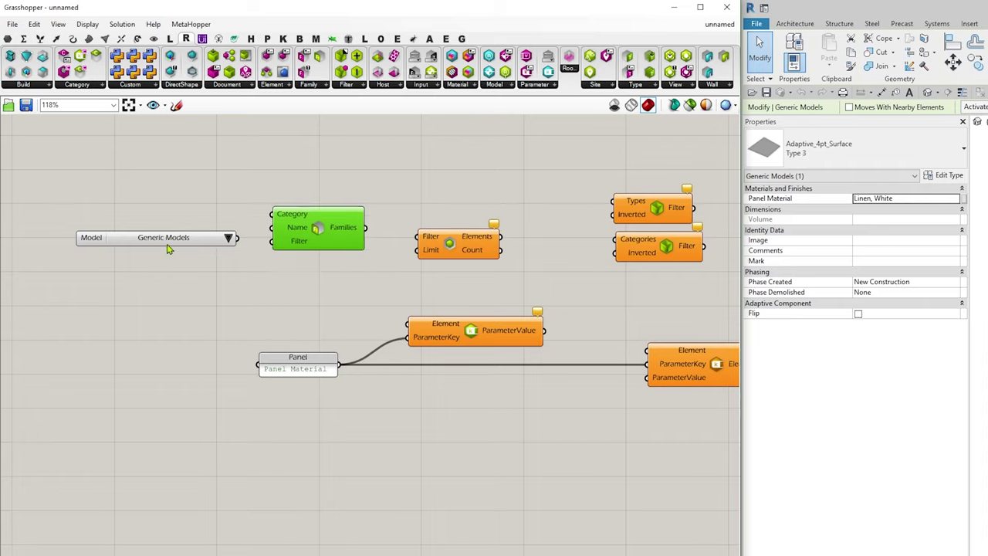
{"action": "left_click_drag", "start_coordinate": [166, 244], "coordinate": [164, 224]}
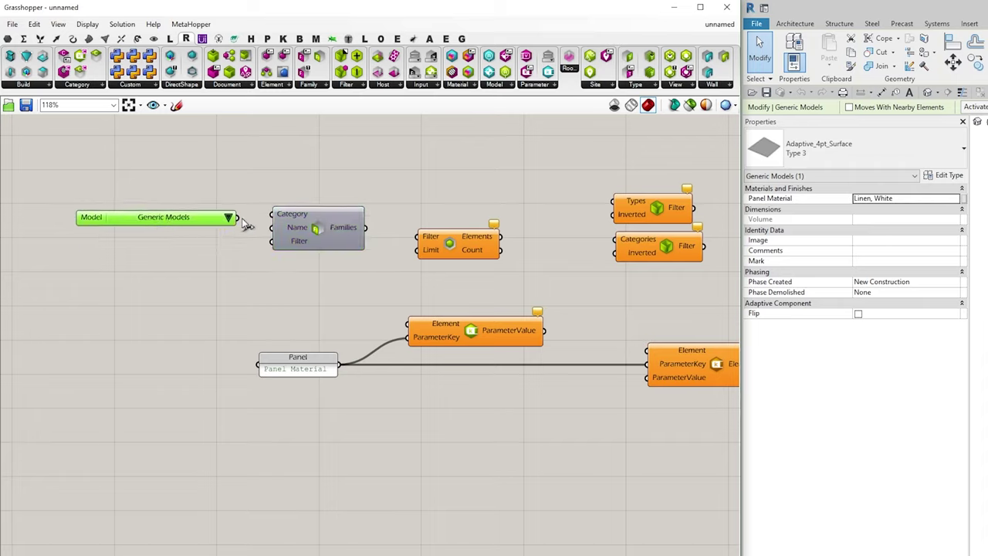
{"action": "left_click_drag", "start_coordinate": [239, 218], "coordinate": [315, 230]}
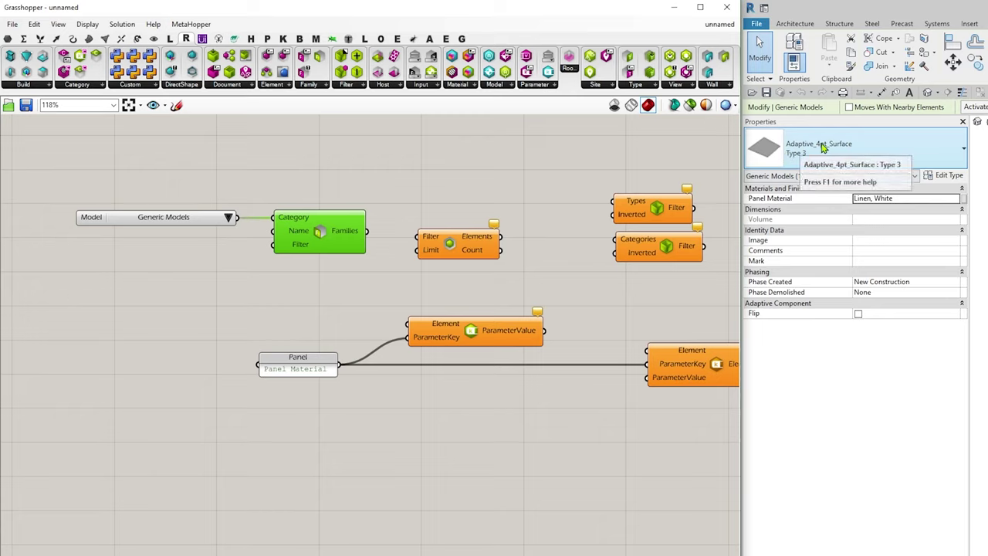
- Add a text panel containing "Adaptive_4pt_Surface" and connect it to the Name input of Query Families
{"action": "left_click", "coordinate": [180, 268]}
{"action": "double_click", "coordinate": [179, 268]}
{"action": "type", "text": "\"A"}
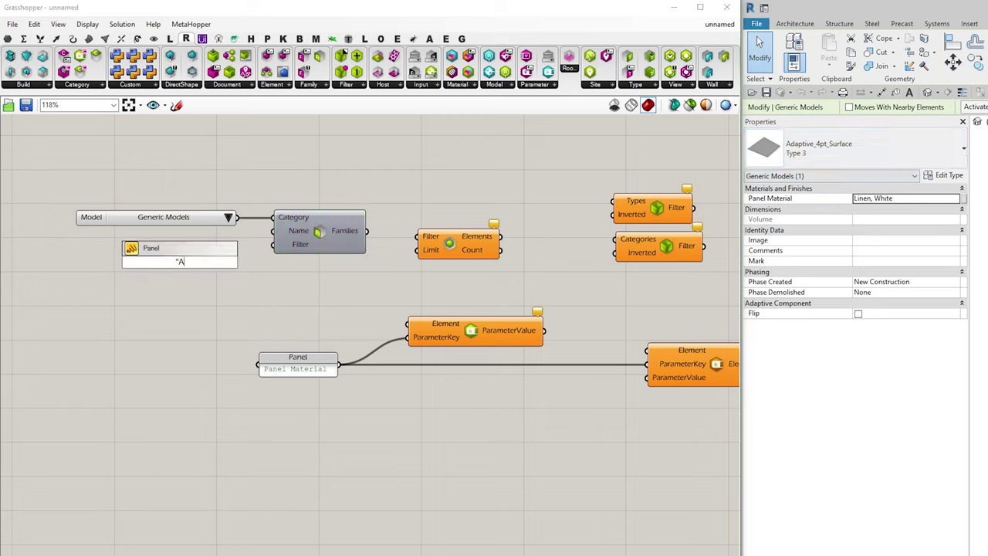
{"action": "type", "text": "daptive_4pt_Surface"}
{"action": "key", "text": "Return"}
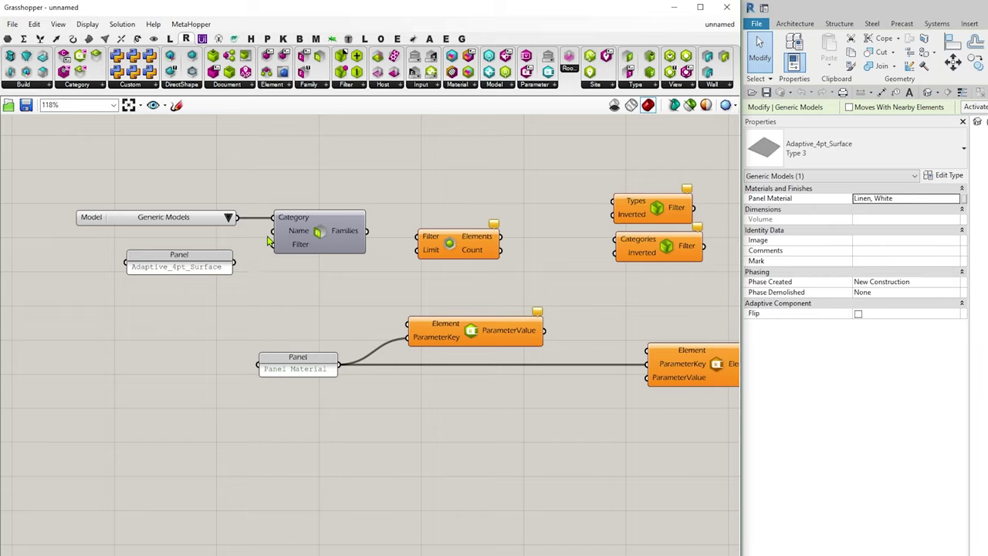
{"action": "left_click_drag", "start_coordinate": [273, 231], "coordinate": [232, 266]}
- Display the Families output in a new panel and move the Adaptive_4pt_Surface text closer under the category picker
{"action": "double_click", "coordinate": [432, 157]}
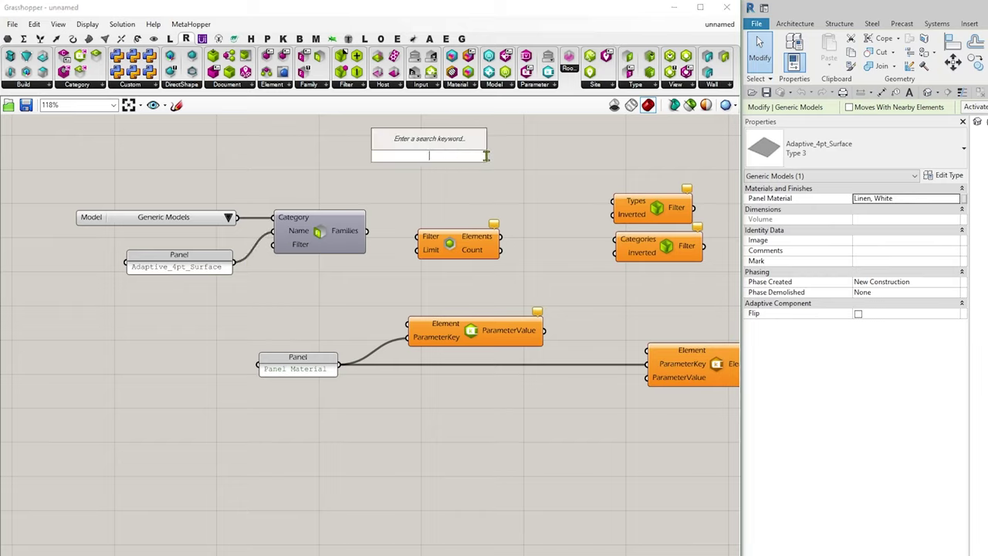
{"action": "type", "text": "\""}
{"action": "key", "text": "Return"}
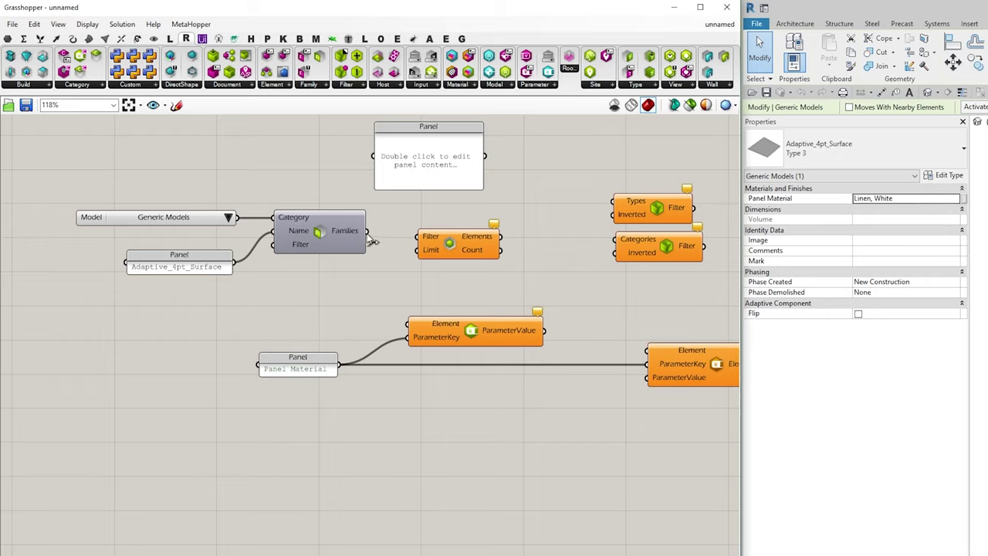
{"action": "left_click_drag", "start_coordinate": [367, 230], "coordinate": [375, 158]}
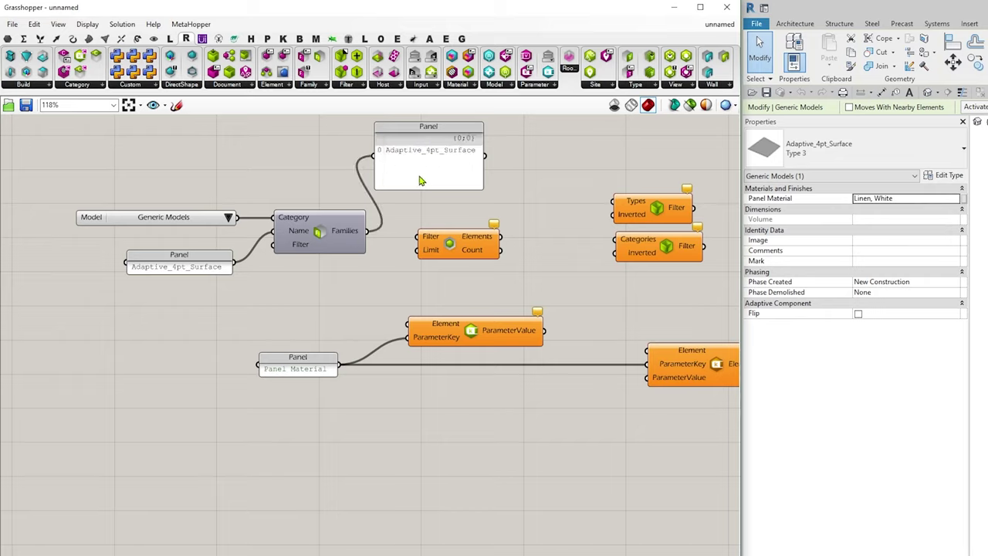
{"action": "left_click_drag", "start_coordinate": [220, 261], "coordinate": [217, 243]}
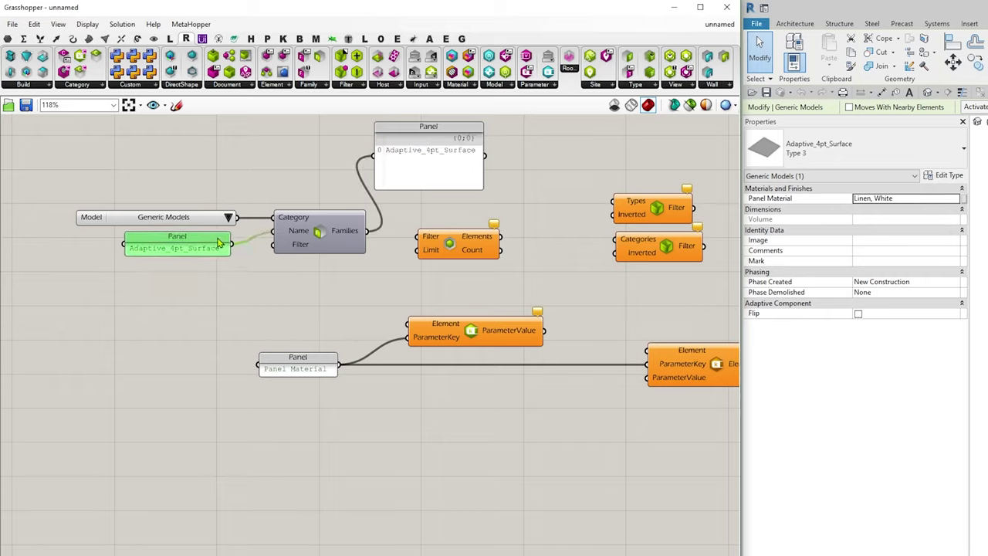
{"action": "left_click", "coordinate": [270, 159]}
- Add a Query Types component to the right of Query Families, moving Query Elements out of its way
{"action": "left_click", "coordinate": [647, 87]}
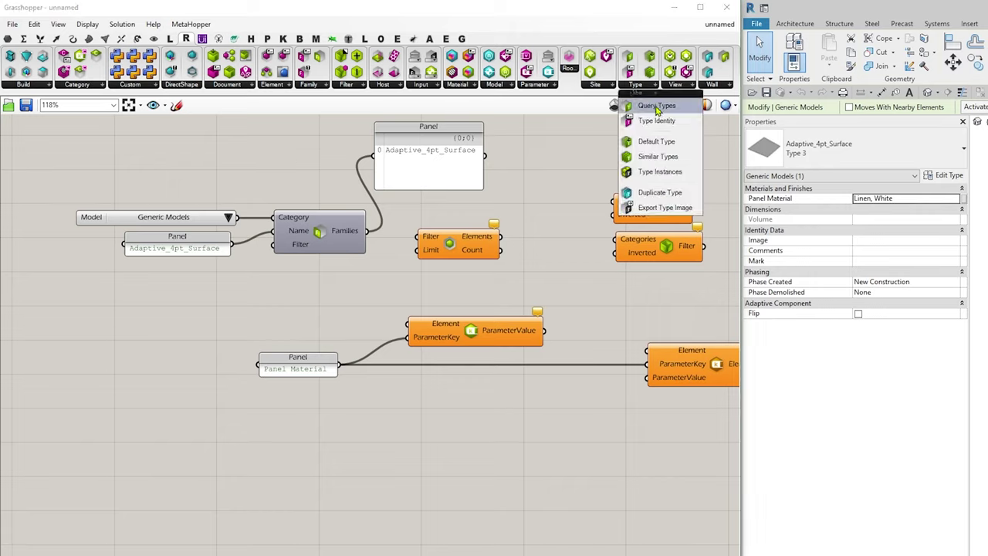
{"action": "left_click_drag", "start_coordinate": [656, 109], "coordinate": [519, 222]}
{"action": "left_click_drag", "start_coordinate": [474, 247], "coordinate": [609, 258]}
{"action": "left_click_drag", "start_coordinate": [517, 204], "coordinate": [480, 237]}
{"action": "left_click", "coordinate": [626, 86]}
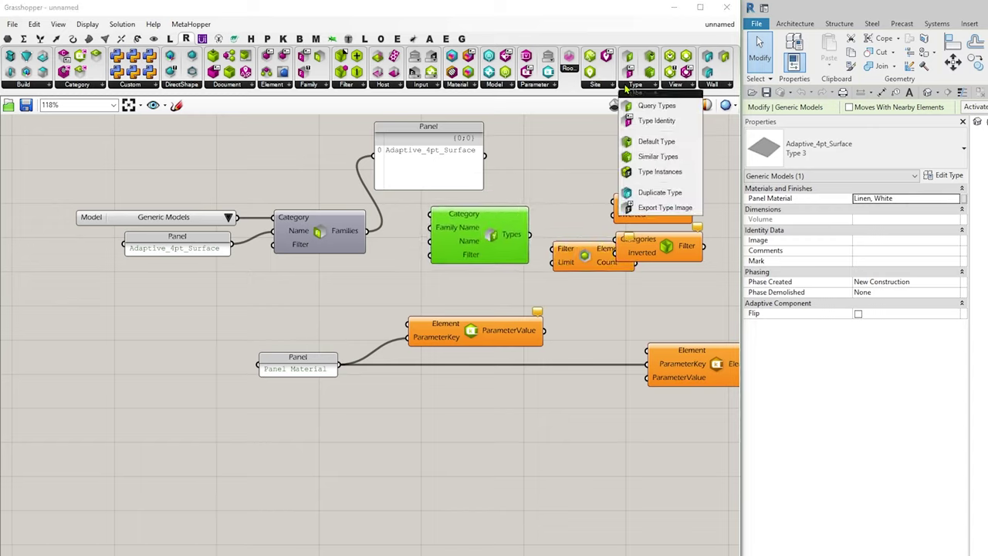
{"action": "left_click", "coordinate": [551, 171]}
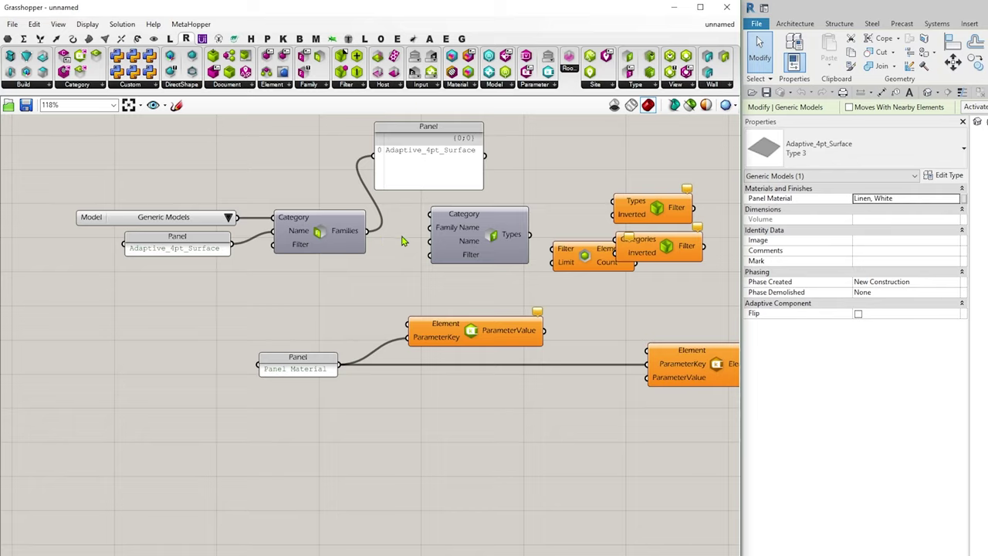
- Connect the Families output to the Family Name input of Query Types and show its Types output in the existing output panel
{"action": "left_click_drag", "start_coordinate": [369, 232], "coordinate": [467, 242]}
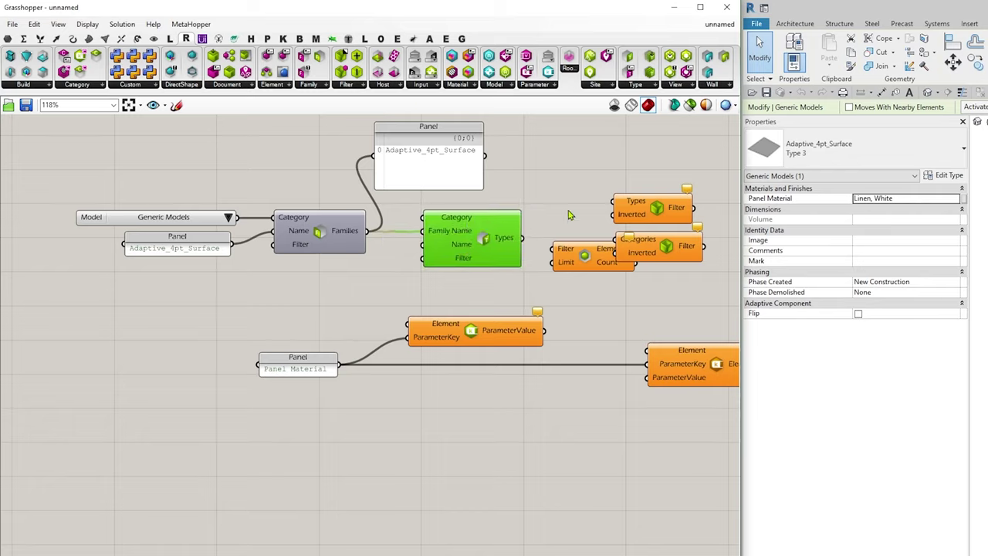
{"action": "left_click_drag", "start_coordinate": [465, 166], "coordinate": [575, 166]}
{"action": "left_click_drag", "start_coordinate": [522, 238], "coordinate": [483, 157]}
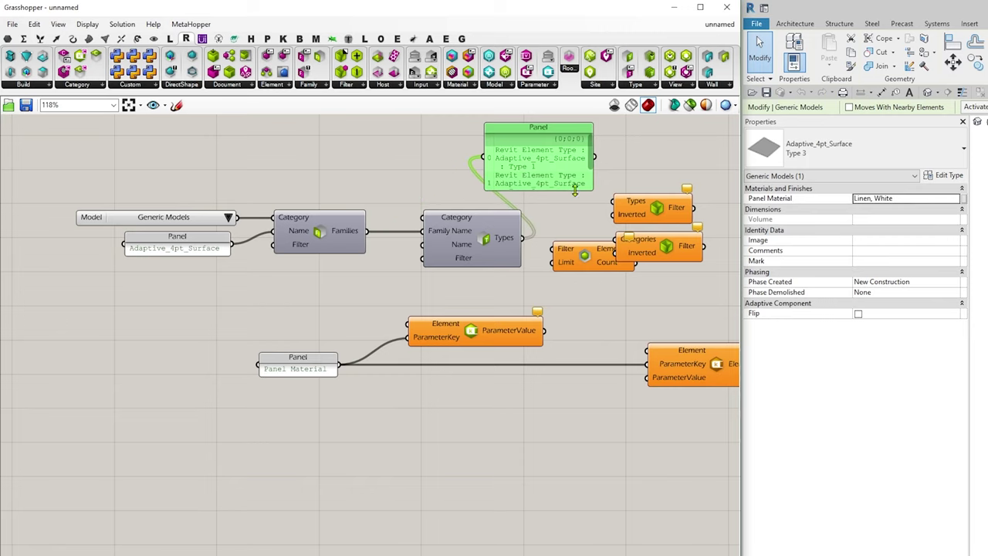
- Move the two filter components and Query Elements farther from Query Types, and widen the types panel so each type name fits one line
{"action": "right_click_drag", "start_coordinate": [611, 176], "coordinate": [477, 162]}
{"action": "left_click_drag", "start_coordinate": [550, 295], "coordinate": [421, 184]}
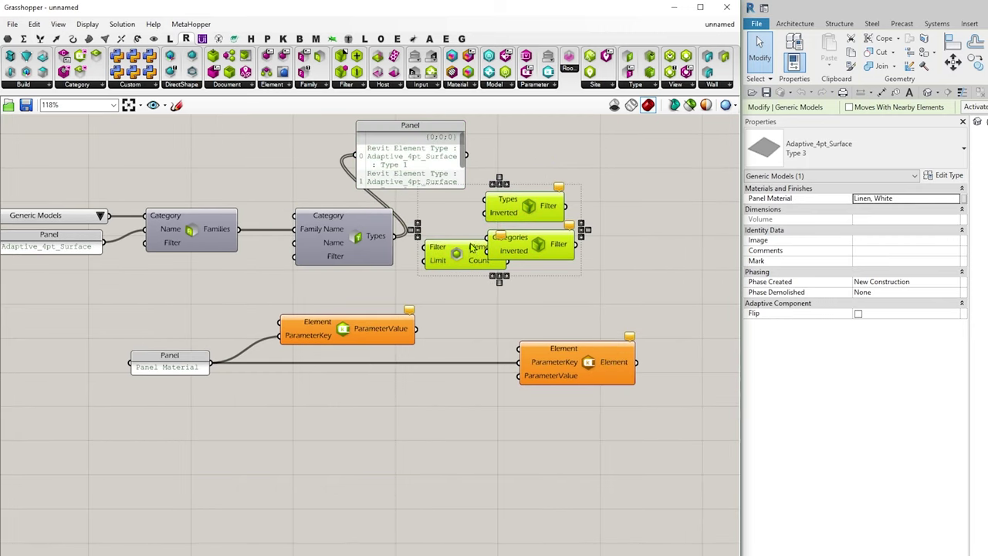
{"action": "left_click_drag", "start_coordinate": [452, 241], "coordinate": [539, 261]}
{"action": "left_click_drag", "start_coordinate": [459, 188], "coordinate": [621, 201]}
{"action": "right_click_drag", "start_coordinate": [546, 227], "coordinate": [567, 261]}
{"action": "left_click_drag", "start_coordinate": [333, 291], "coordinate": [307, 292]}
- Move Query Families aside and wire the category picker and the Adaptive_4pt_Surface text directly into Query Types' Category and Family Name inputs
{"action": "left_click_drag", "start_coordinate": [217, 274], "coordinate": [208, 219]}
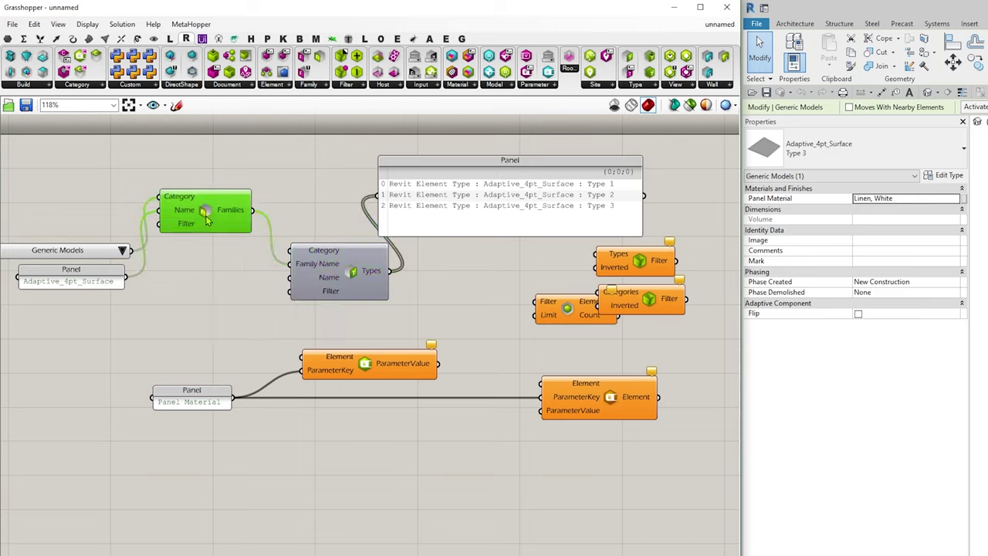
{"action": "left_click_drag", "start_coordinate": [132, 251], "coordinate": [286, 251]}
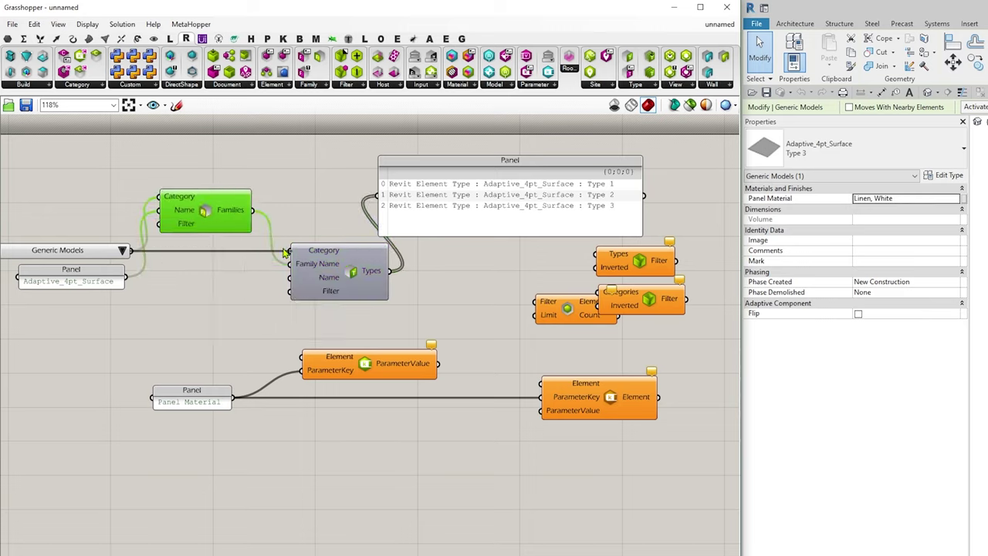
{"action": "left_click_drag", "start_coordinate": [125, 276], "coordinate": [248, 264]}
- Delete the Query Families component and bring Query Types and its output panel closer to the category picker
{"action": "left_click", "coordinate": [226, 216]}
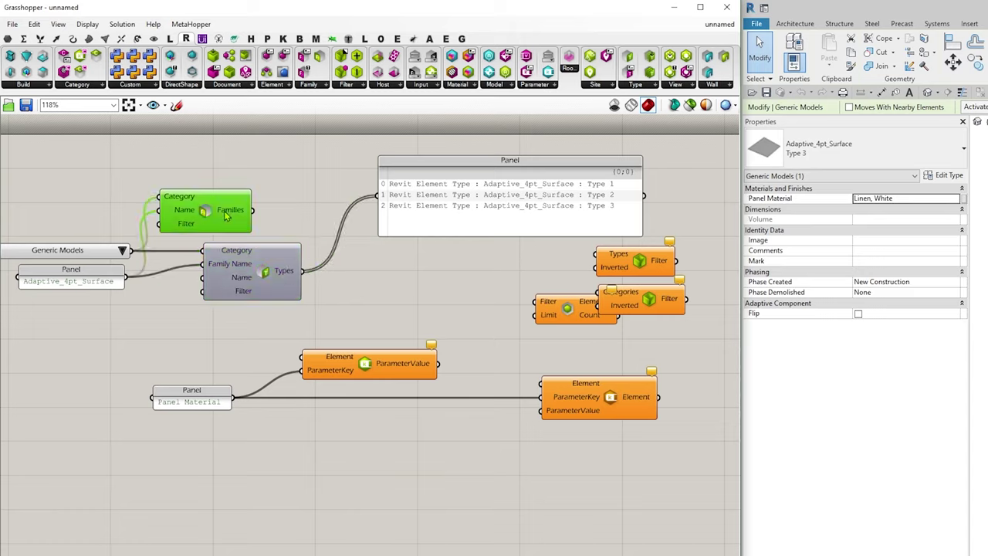
{"action": "key", "text": "Delete"}
{"action": "left_click_drag", "start_coordinate": [265, 272], "coordinate": [229, 273]}
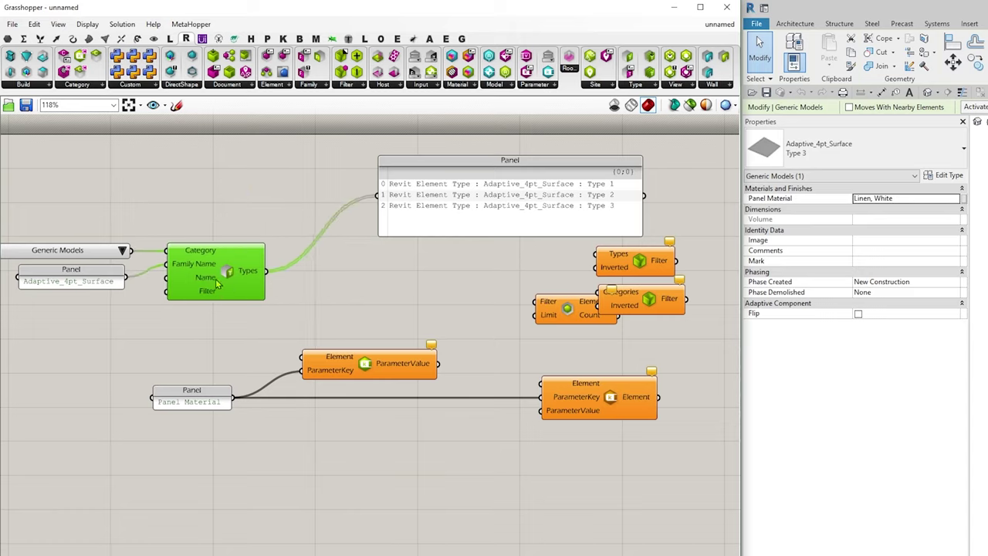
{"action": "left_click_drag", "start_coordinate": [420, 185], "coordinate": [342, 171]}
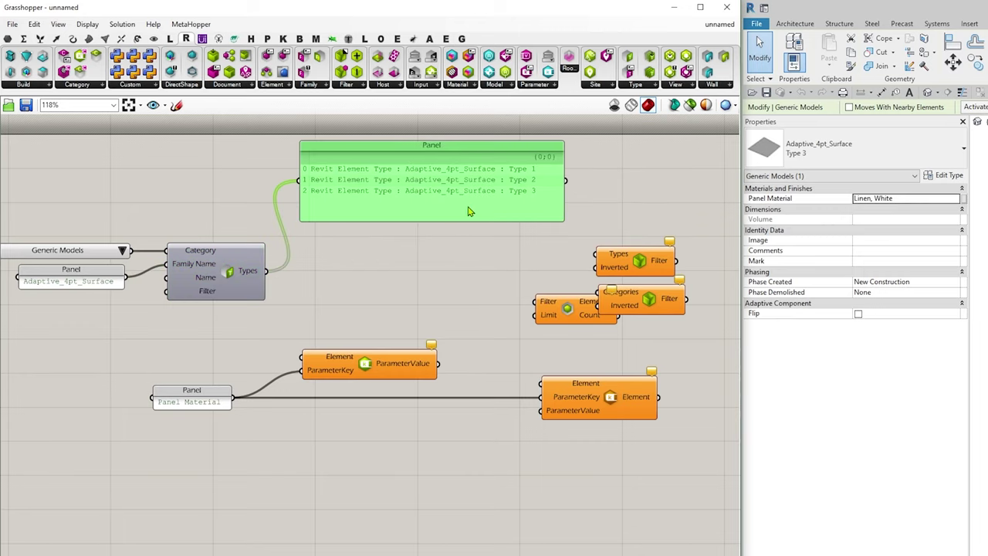
- Spread out the overlapping filters and Query Elements, and place the Types filter between Query Types and Query Elements
{"action": "left_click_drag", "start_coordinate": [652, 299], "coordinate": [692, 205]}
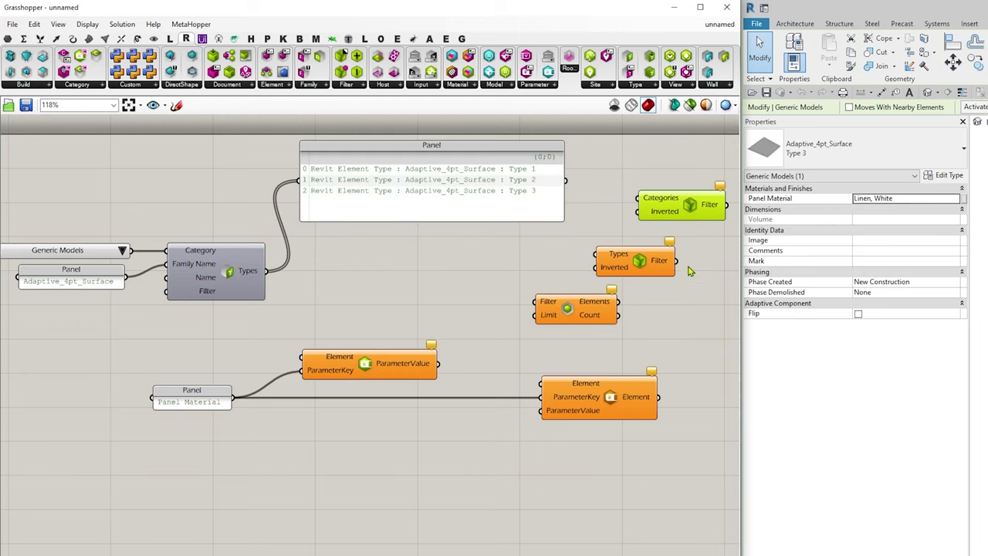
{"action": "left_click_drag", "start_coordinate": [686, 280], "coordinate": [670, 224]}
{"action": "left_click_drag", "start_coordinate": [658, 260], "coordinate": [669, 234]}
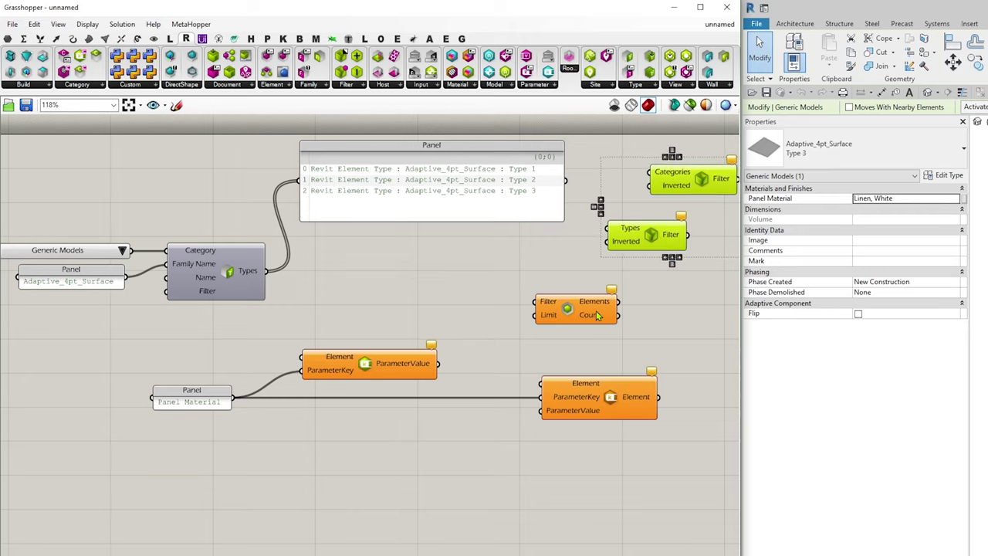
{"action": "left_click", "coordinate": [525, 285]}
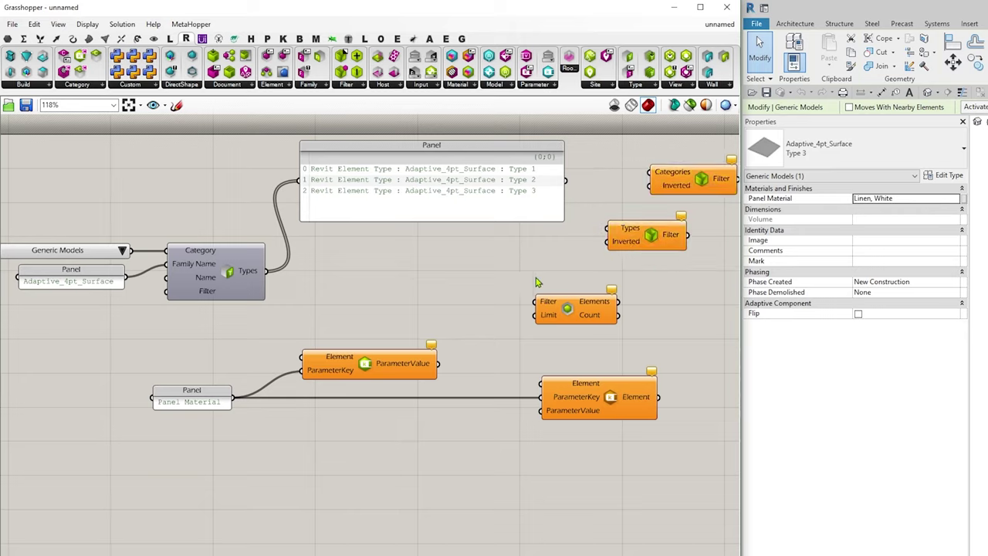
{"action": "left_click_drag", "start_coordinate": [580, 317], "coordinate": [476, 309]}
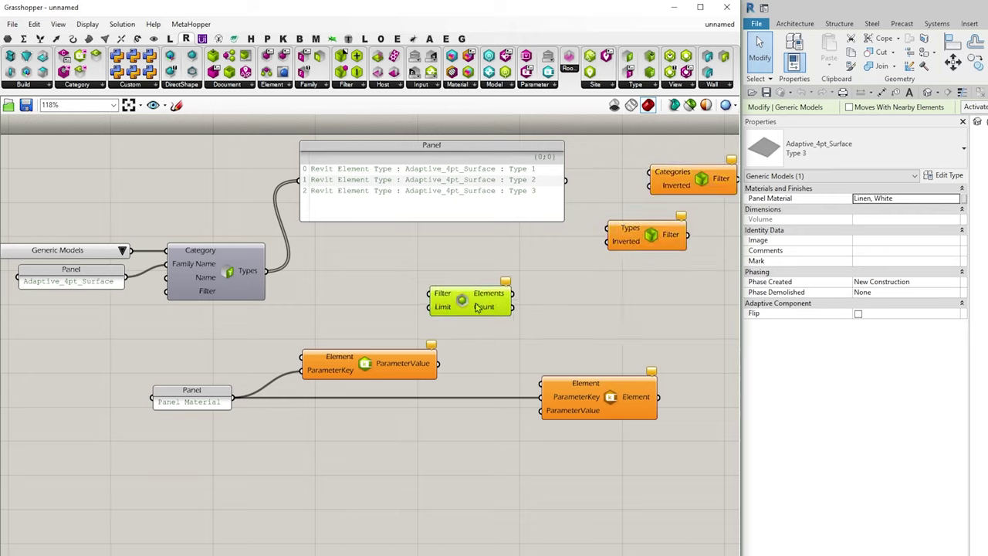
{"action": "left_click_drag", "start_coordinate": [641, 249], "coordinate": [364, 281]}
{"action": "left_click", "coordinate": [351, 87]}
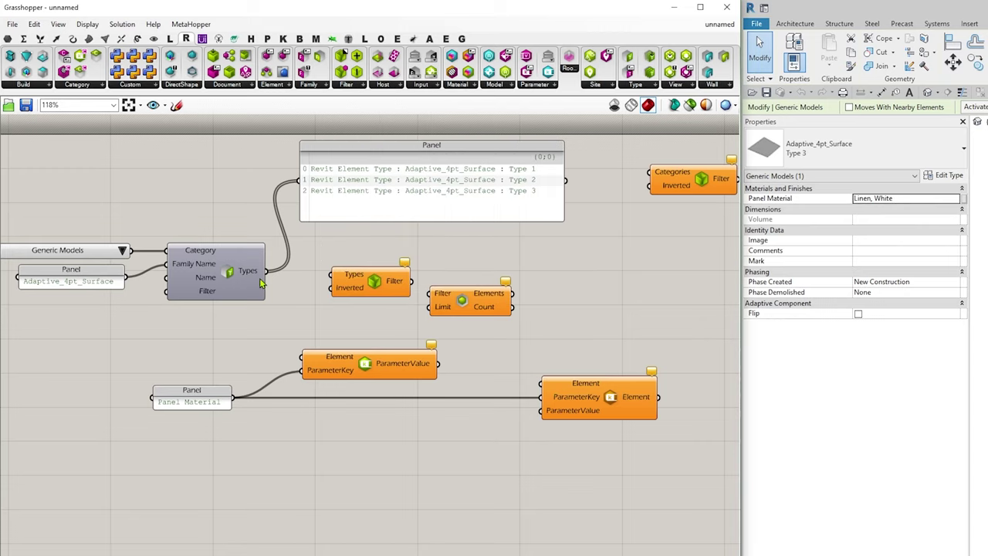
- Connect the Types output to the Types filter and its Filter output to Query Elements, aligning Query Elements with the filter
{"action": "left_click_drag", "start_coordinate": [267, 271], "coordinate": [431, 299]}
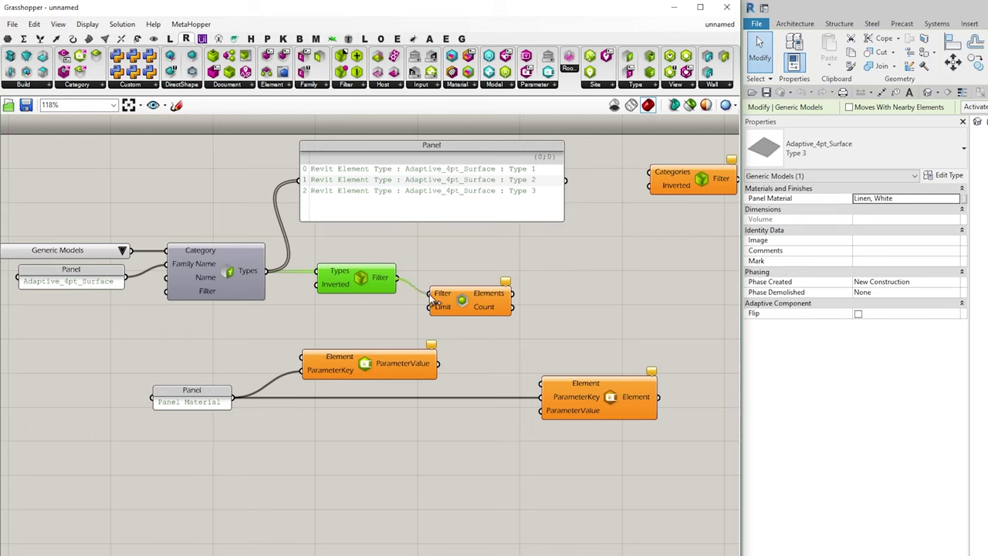
{"action": "left_click", "coordinate": [290, 86]}
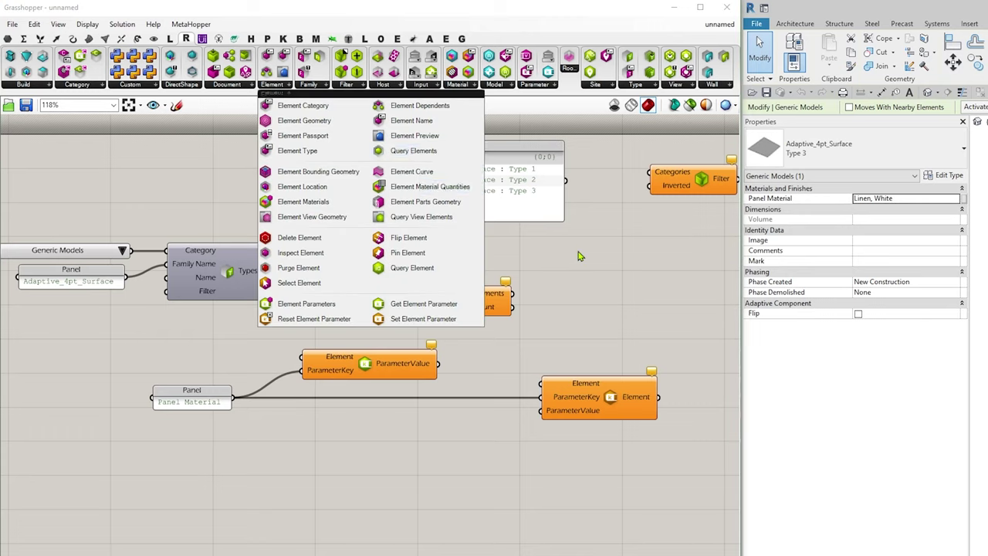
{"action": "left_click_drag", "start_coordinate": [472, 306], "coordinate": [480, 292]}
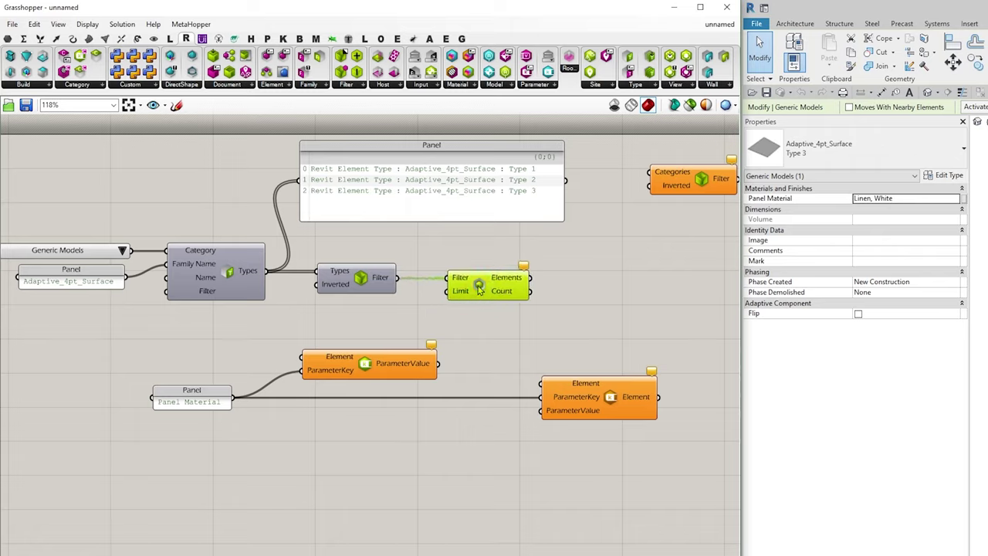
- Check Query Elements' runtime warning and connect a new panel containing 10000 to its Limit input
{"action": "right_click", "coordinate": [480, 285]}
{"action": "mouse_move", "coordinate": [519, 339]}
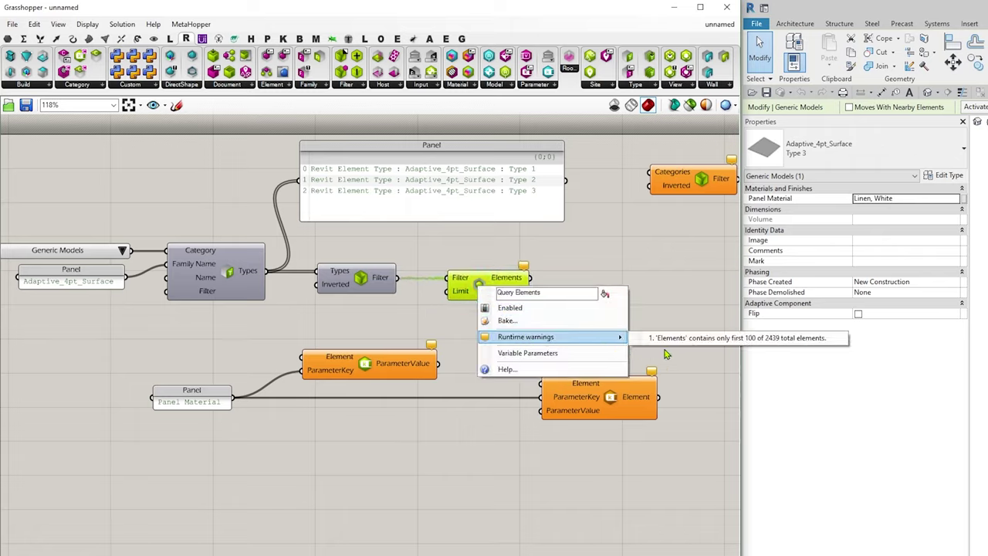
{"action": "left_click", "coordinate": [745, 338]}
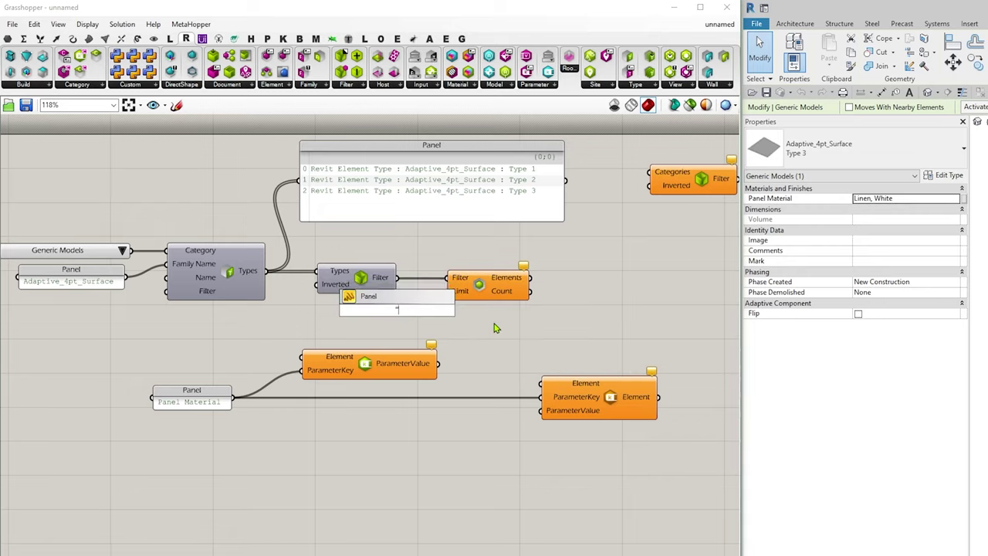
{"action": "type", "text": "\"10000"}
{"action": "key", "text": "Return"}
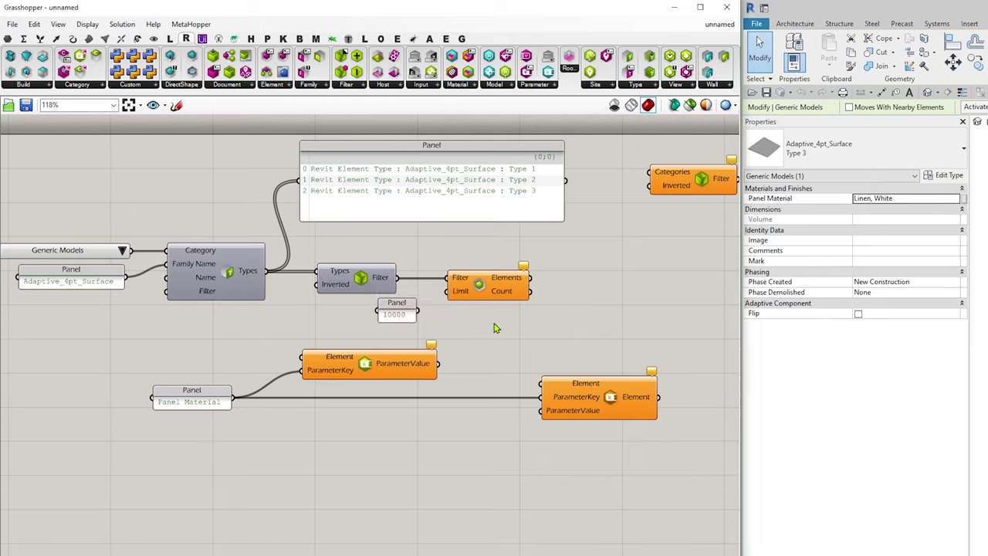
{"action": "left_click_drag", "start_coordinate": [418, 311], "coordinate": [453, 300]}
{"action": "left_click", "coordinate": [539, 302]}
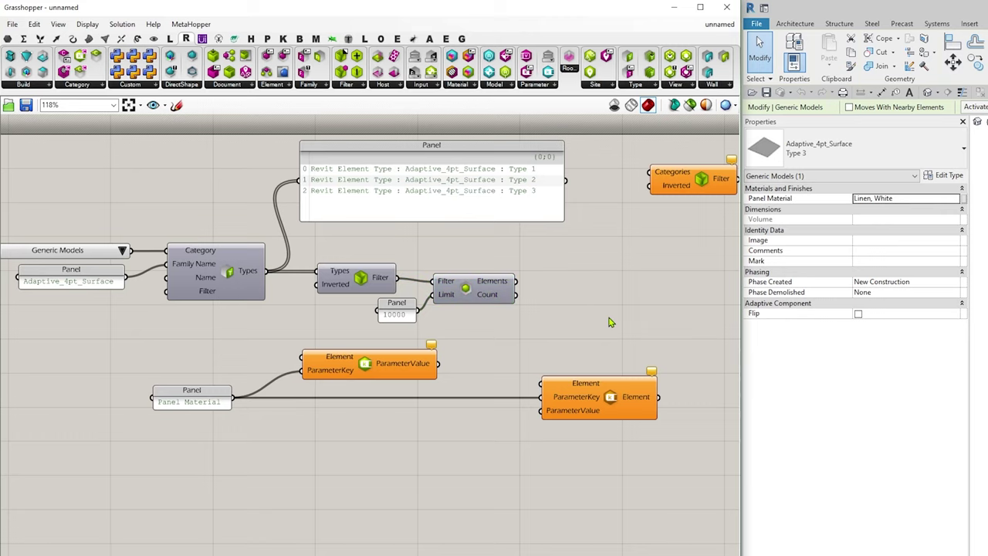
- Open the Rhino window from Rhino.Inside in Revit
{"action": "right_click_drag", "start_coordinate": [606, 304], "coordinate": [508, 333]}
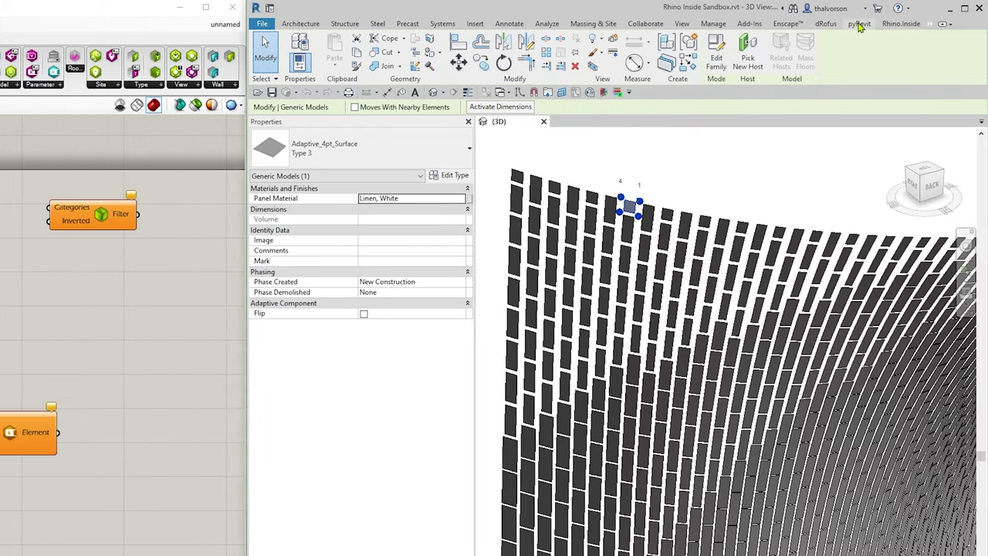
{"action": "left_click", "coordinate": [899, 24]}
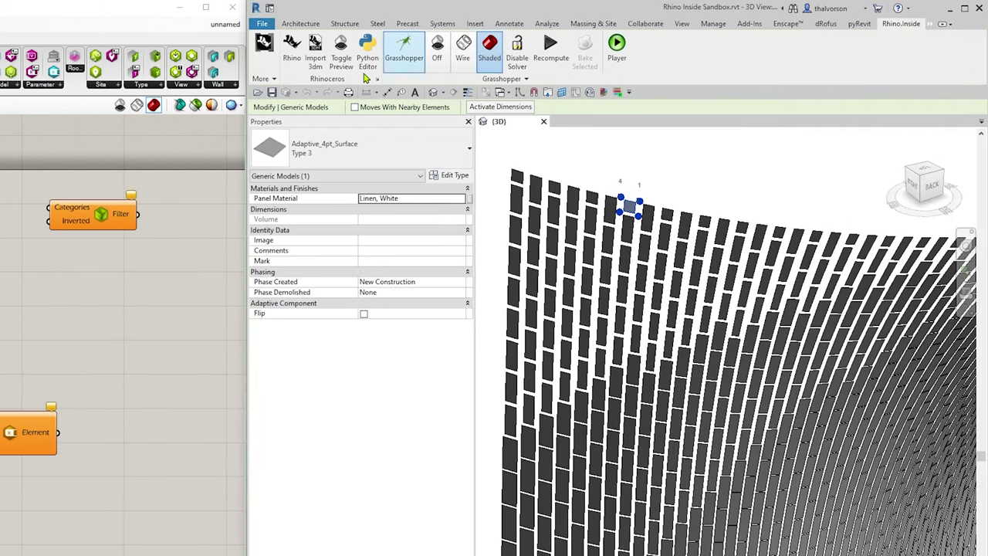
{"action": "left_click", "coordinate": [297, 50]}
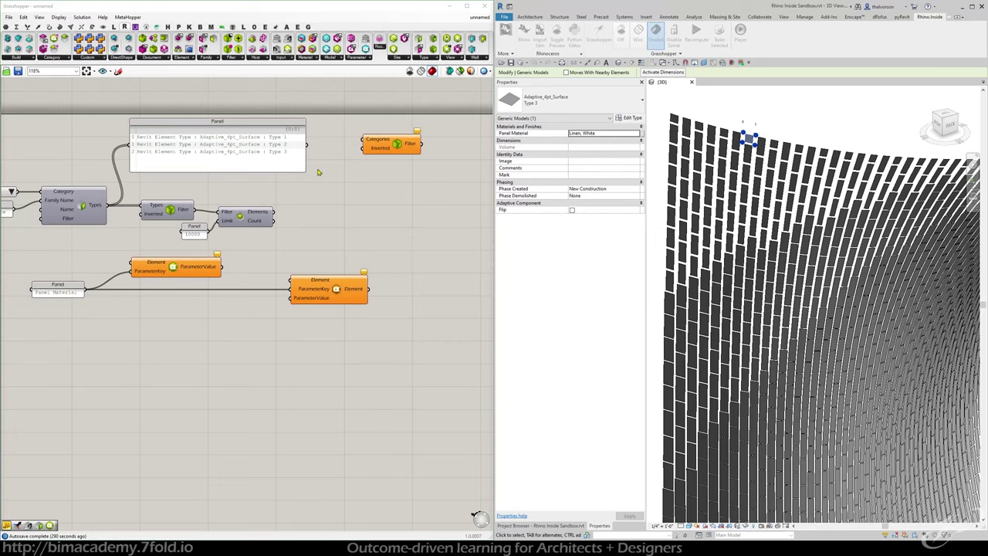
- Add an Element Geometry component beside Query Elements and connect the queried Elements output to its Elements input
{"action": "left_click", "coordinate": [178, 59]}
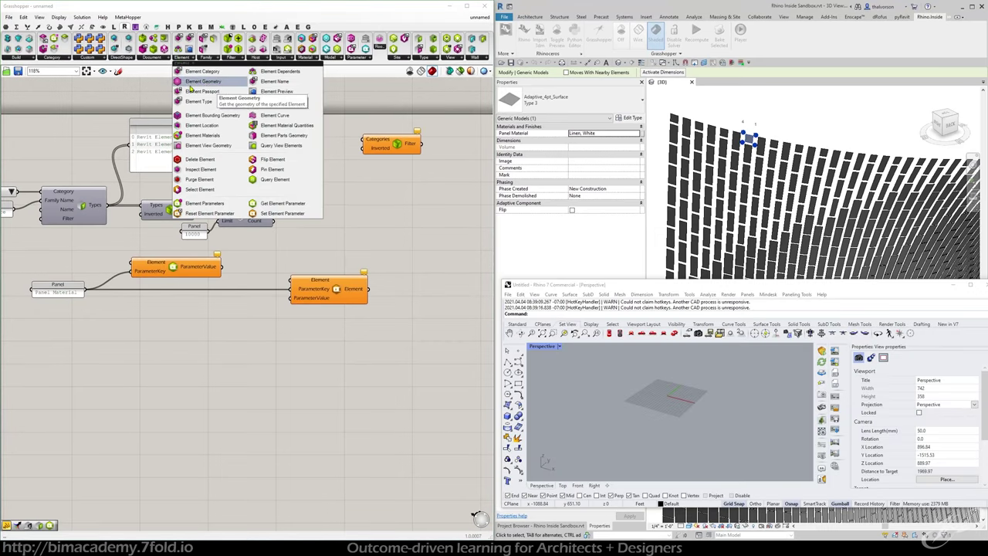
{"action": "left_click", "coordinate": [193, 84]}
{"action": "left_click", "coordinate": [321, 206]}
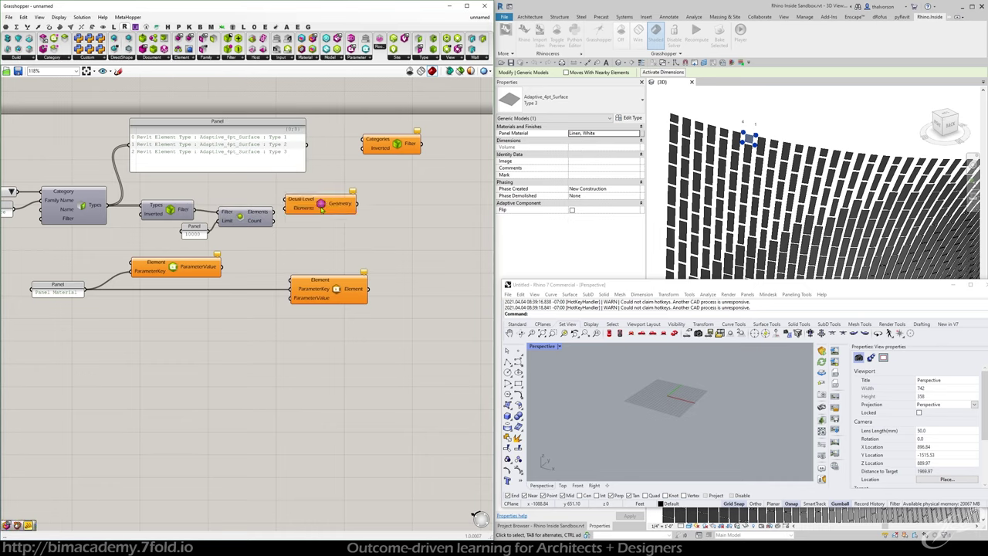
{"action": "left_click_drag", "start_coordinate": [246, 218], "coordinate": [251, 230]}
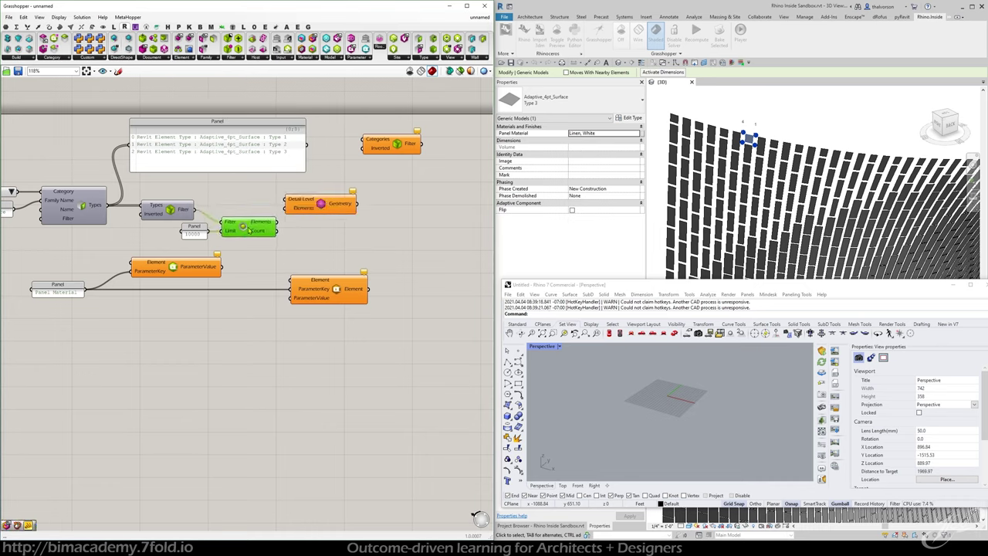
{"action": "left_click_drag", "start_coordinate": [318, 206], "coordinate": [330, 204]}
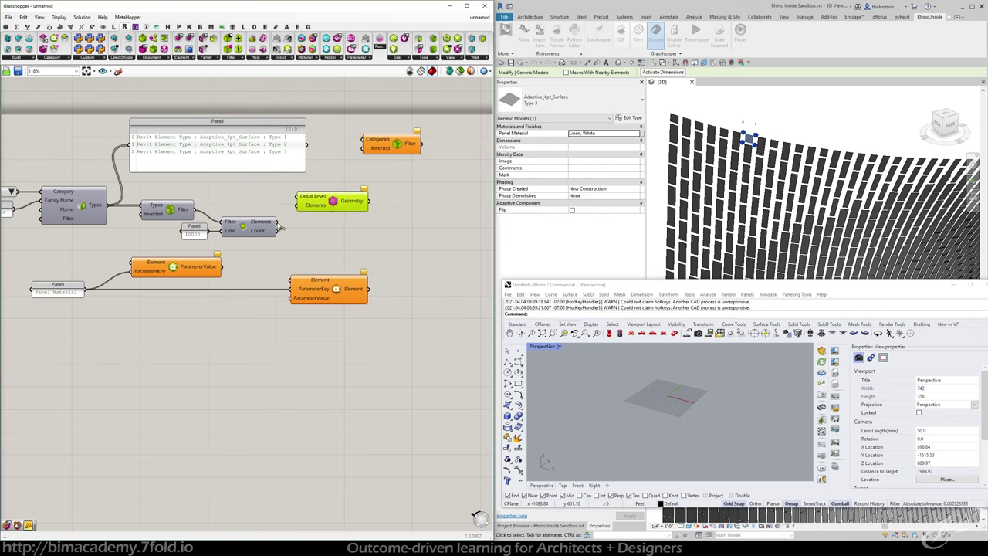
{"action": "left_click_drag", "start_coordinate": [279, 226], "coordinate": [294, 212]}
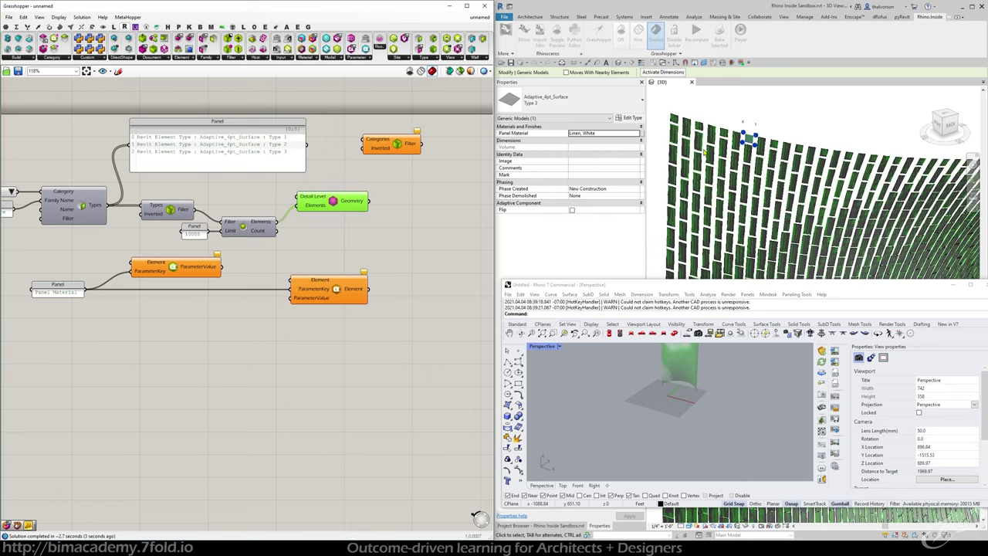
- Clear the panel selection in Revit and turn off the Grasshopper preview geometry there
{"action": "left_click", "coordinate": [790, 108]}
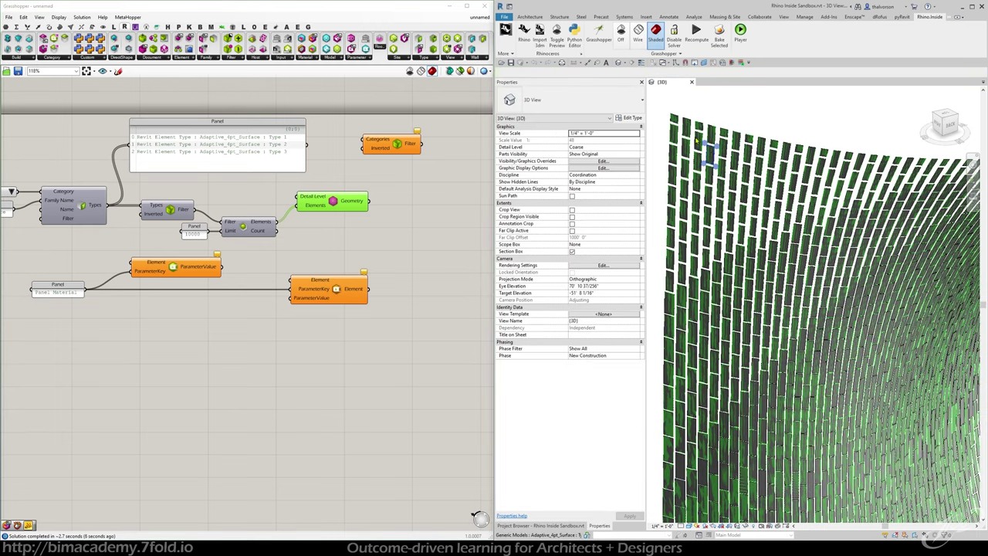
{"action": "left_click", "coordinate": [626, 45]}
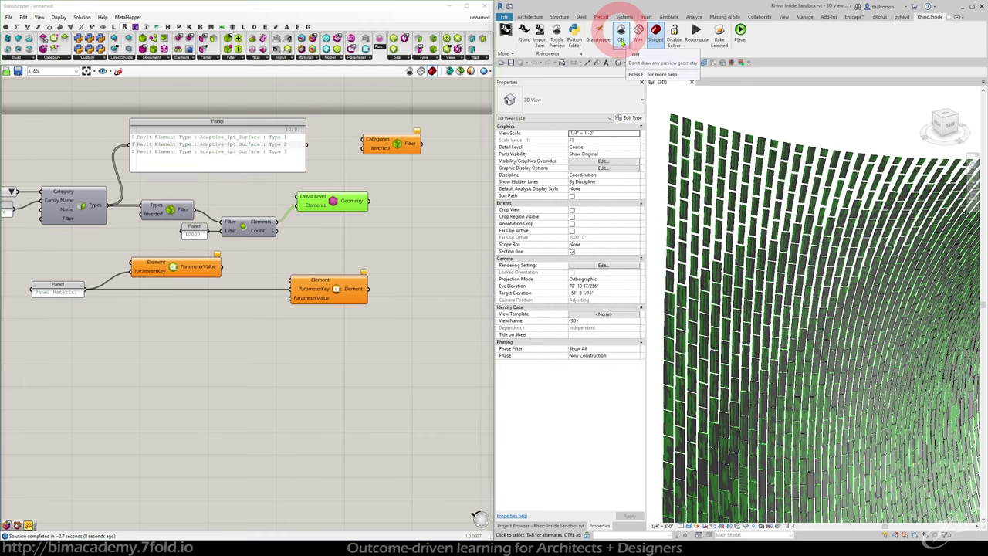
{"action": "left_click", "coordinate": [622, 44]}
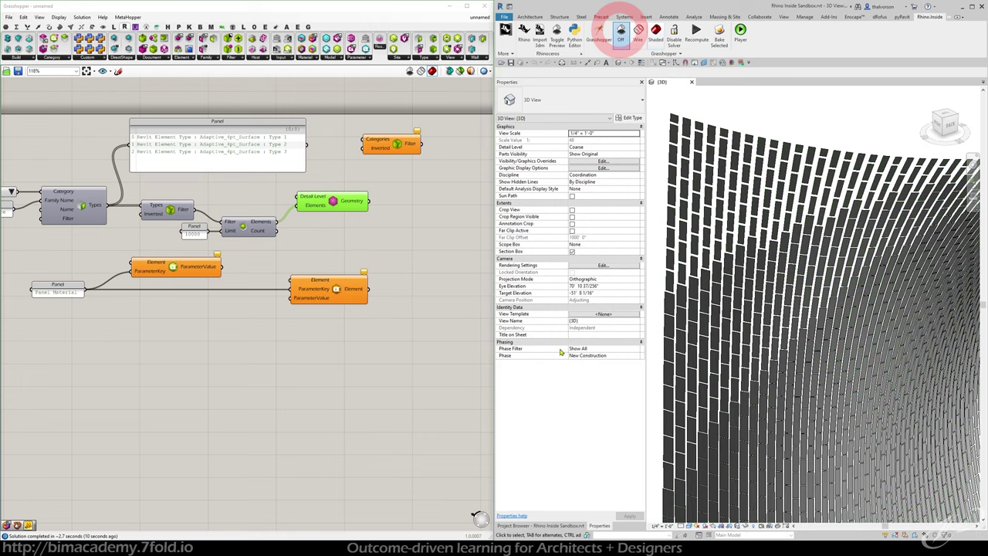
- Shrink the Revit window so it sits above the Rhino window, and examine the panel geometry up close in Rhino's Perspective view
{"action": "left_click_drag", "start_coordinate": [761, 1], "coordinate": [577, 30]}
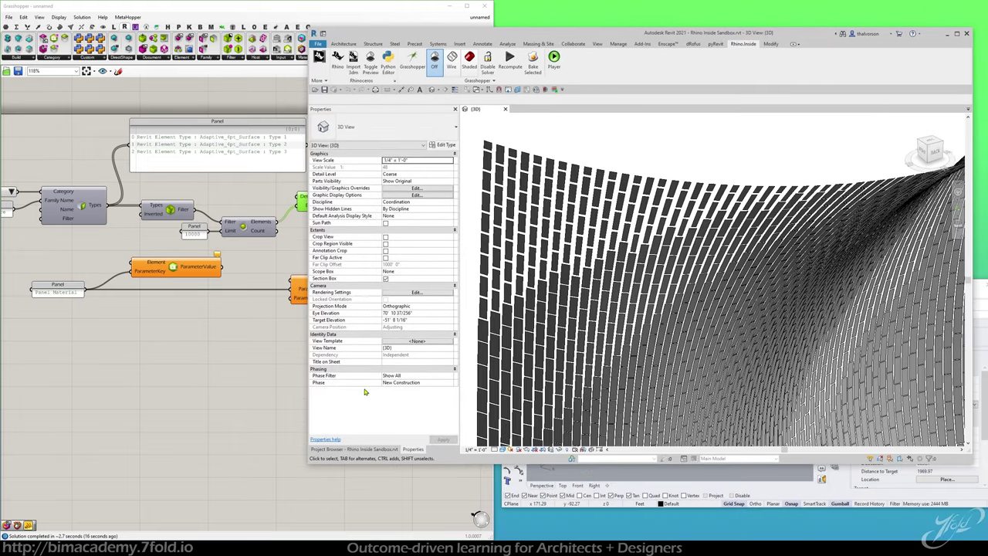
{"action": "left_click_drag", "start_coordinate": [308, 461], "coordinate": [496, 328]}
{"action": "left_click_drag", "start_coordinate": [606, 284], "coordinate": [599, 308]}
{"action": "scroll", "coordinate": [677, 401], "scroll_direction": "up", "scroll_amount": 14}
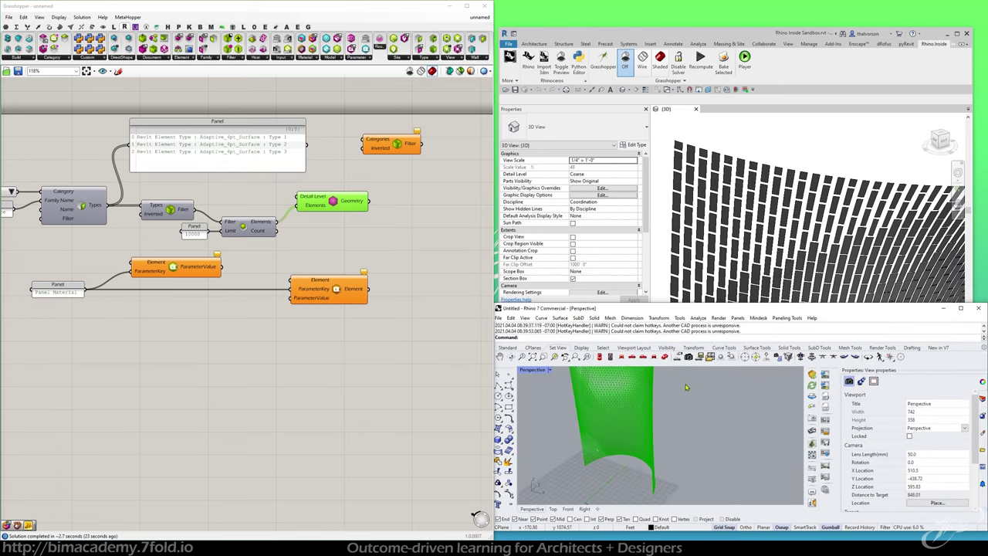
{"action": "right_click_drag", "start_coordinate": [683, 388], "coordinate": [654, 430]}
{"action": "scroll", "coordinate": [648, 416], "scroll_direction": "up", "scroll_amount": 3}
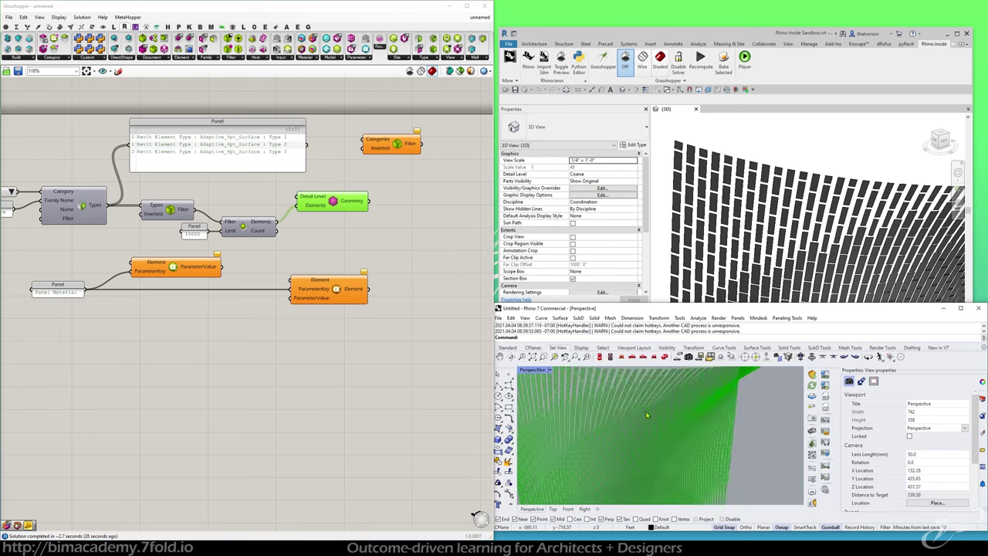
- Reposition Element Geometry and the types panel on the canvas, and view the whole façade preview in Rhino's Perspective view
{"action": "left_click_drag", "start_coordinate": [344, 206], "coordinate": [354, 196]}
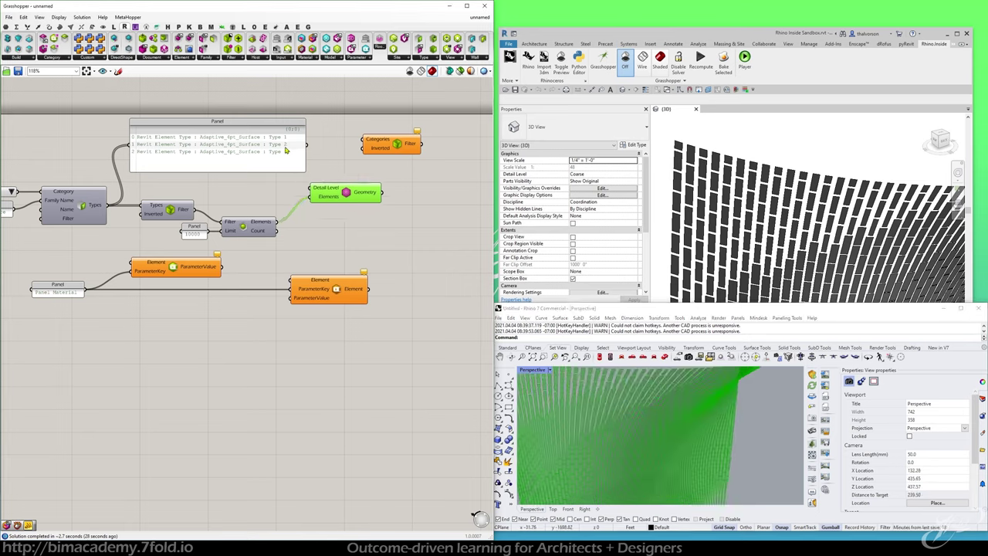
{"action": "left_click_drag", "start_coordinate": [285, 150], "coordinate": [305, 149]}
{"action": "right_click_drag", "start_coordinate": [648, 415], "coordinate": [630, 456]}
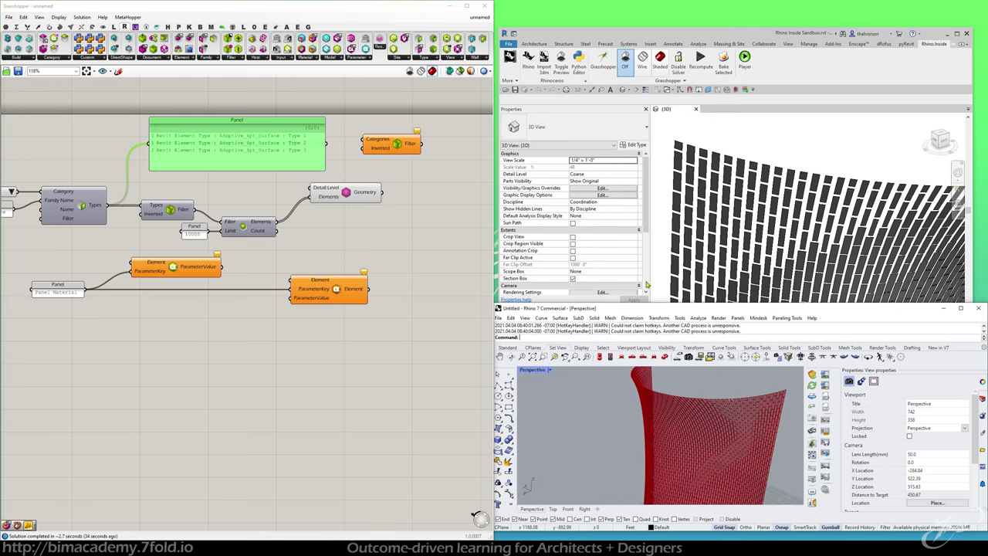
- Copy the Gradient component from the RiR Set Instance Material Parameters definition into the unnamed definition
{"action": "left_click", "coordinate": [479, 17]}
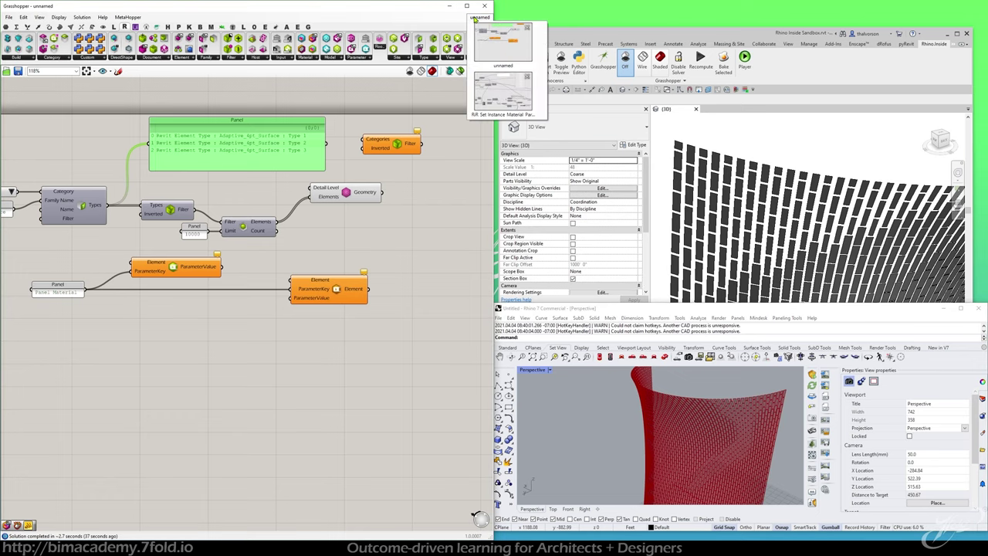
{"action": "left_click", "coordinate": [500, 91]}
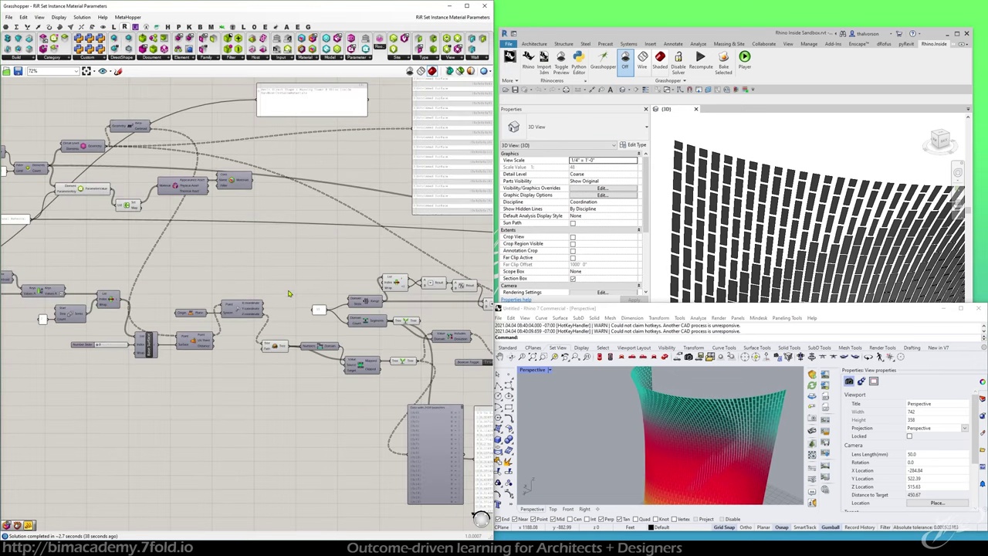
{"action": "right_click_drag", "start_coordinate": [313, 281], "coordinate": [149, 238]}
{"action": "left_click", "coordinate": [445, 280]}
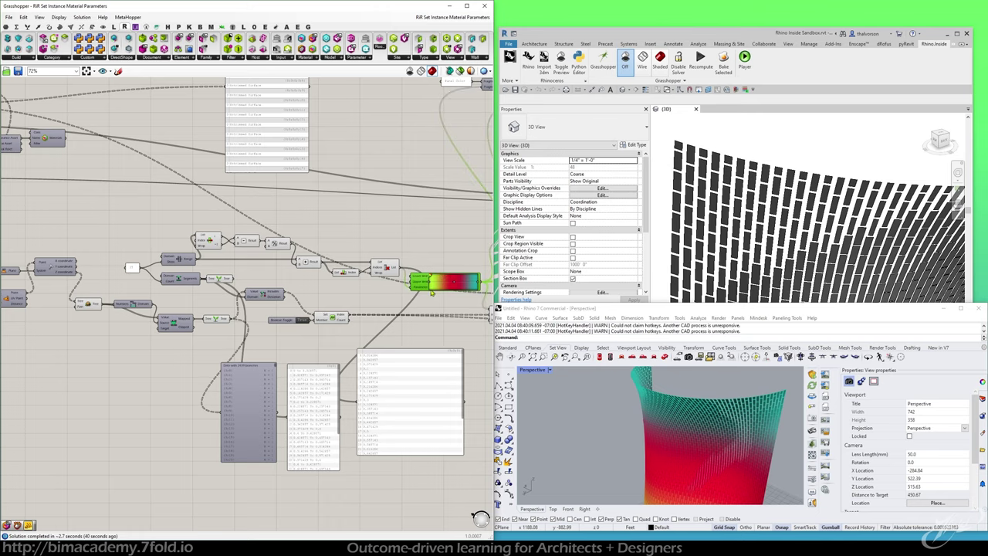
{"action": "left_click", "coordinate": [460, 20]}
{"action": "left_click", "coordinate": [459, 95]}
{"action": "scroll", "coordinate": [414, 271], "scroll_direction": "down", "scroll_amount": 3}
{"action": "right_click_drag", "start_coordinate": [414, 271], "coordinate": [222, 239]}
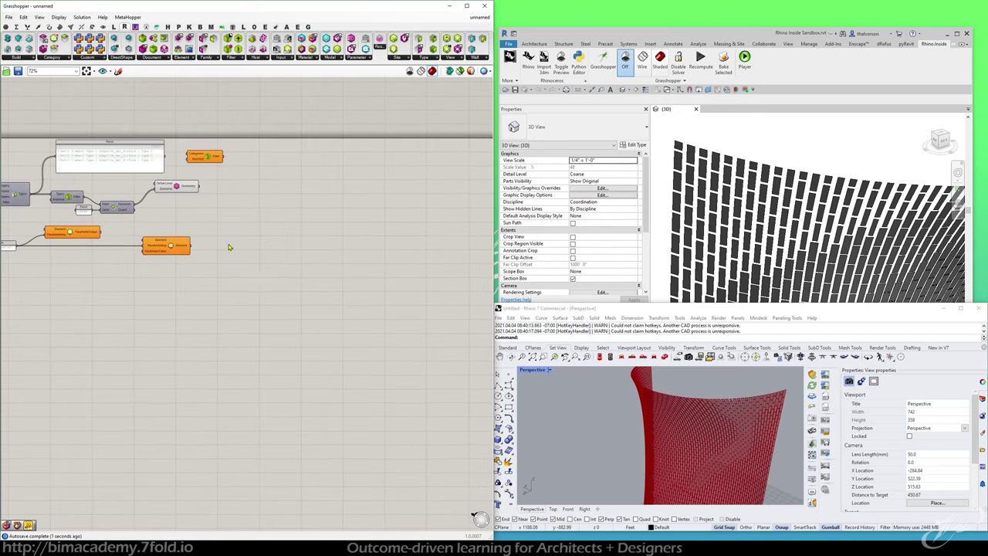
{"action": "scroll", "coordinate": [300, 250], "scroll_direction": "down", "scroll_amount": 5}
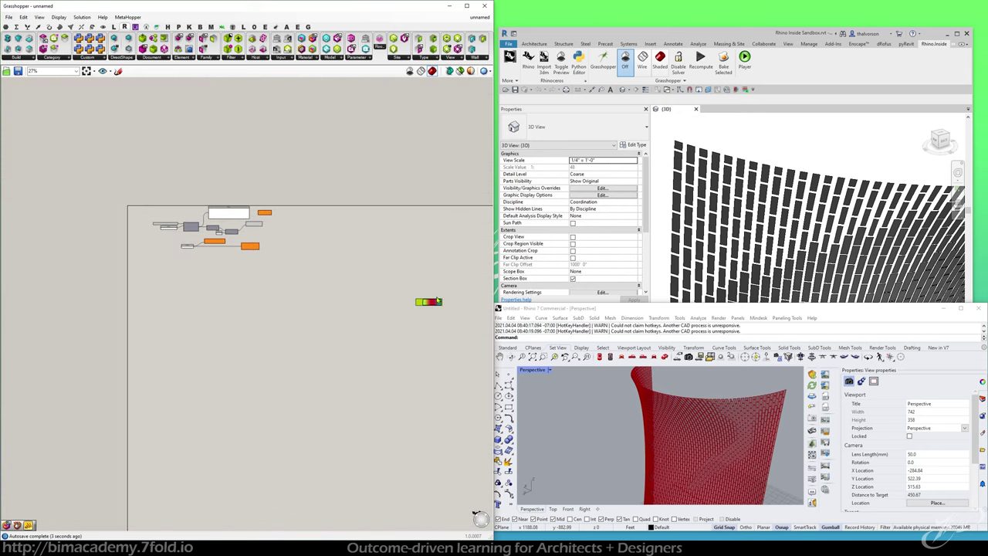
{"action": "scroll", "coordinate": [443, 283], "scroll_direction": "up", "scroll_amount": 3}
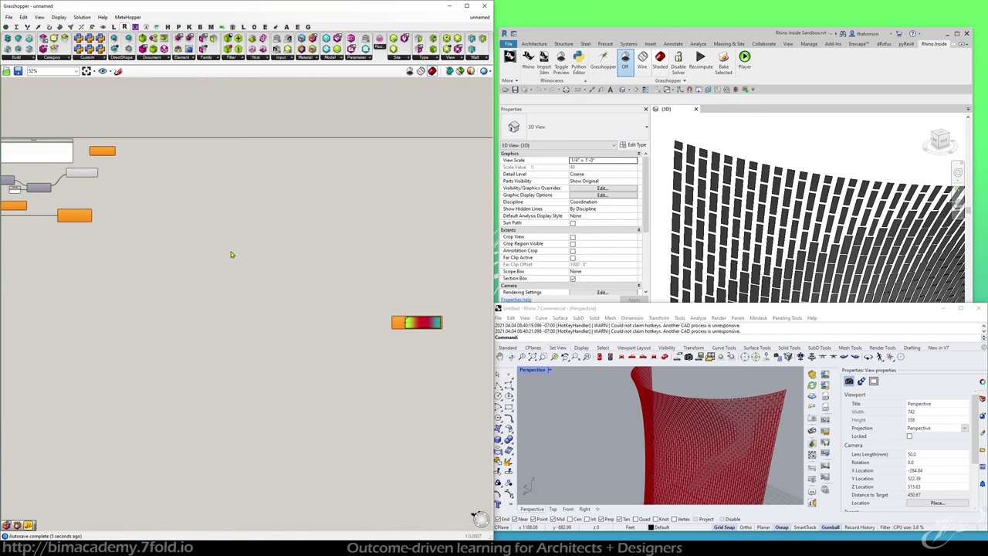
{"action": "scroll", "coordinate": [418, 324], "scroll_direction": "up", "scroll_amount": 5}
{"action": "scroll", "coordinate": [418, 324], "scroll_direction": "down", "scroll_amount": 6}
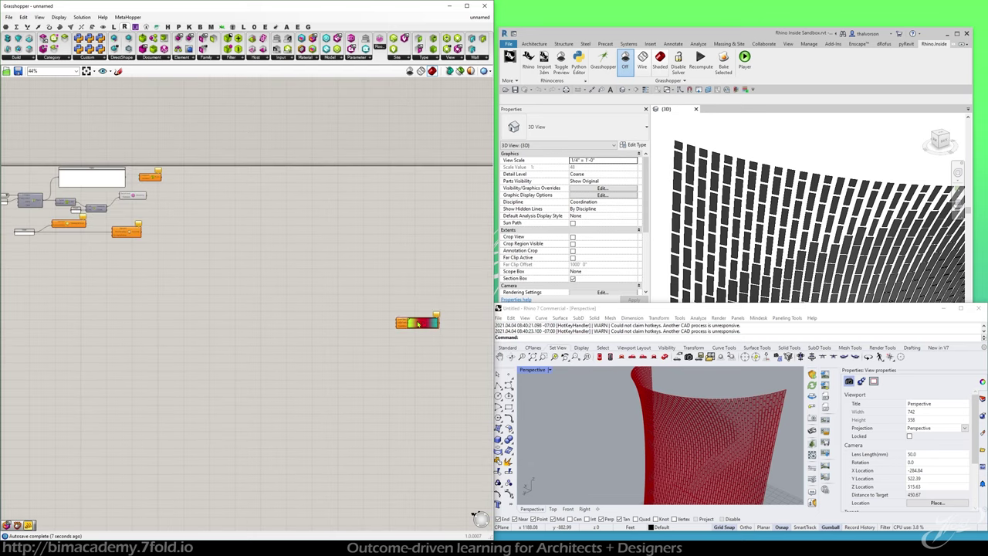
- Shift the Panel Material panel and the get and set element parameter components together to a clearer area beyond Query Elements
{"action": "scroll", "coordinate": [132, 196], "scroll_direction": "up", "scroll_amount": 4}
{"action": "right_click_drag", "start_coordinate": [132, 193], "coordinate": [307, 224]}
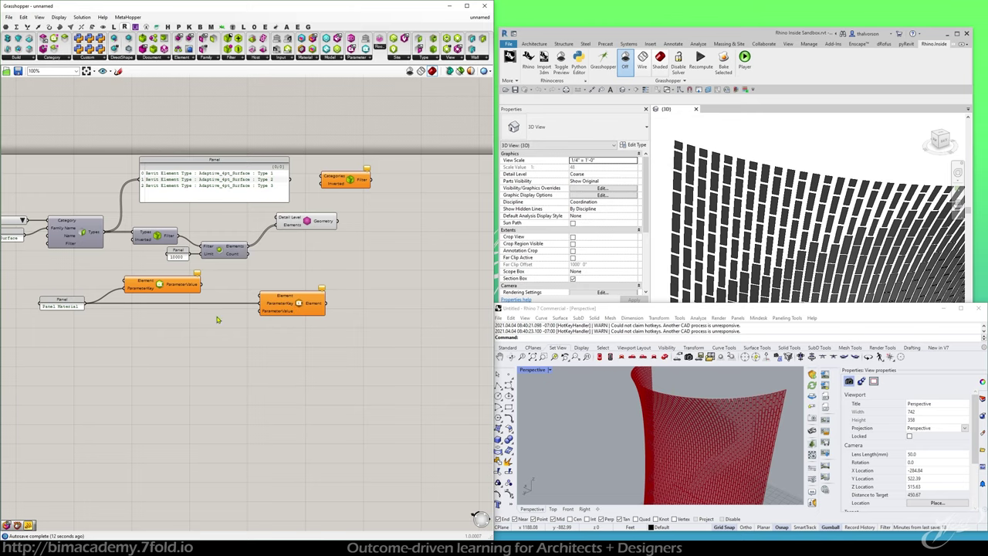
{"action": "right_click_drag", "start_coordinate": [217, 319], "coordinate": [254, 289]}
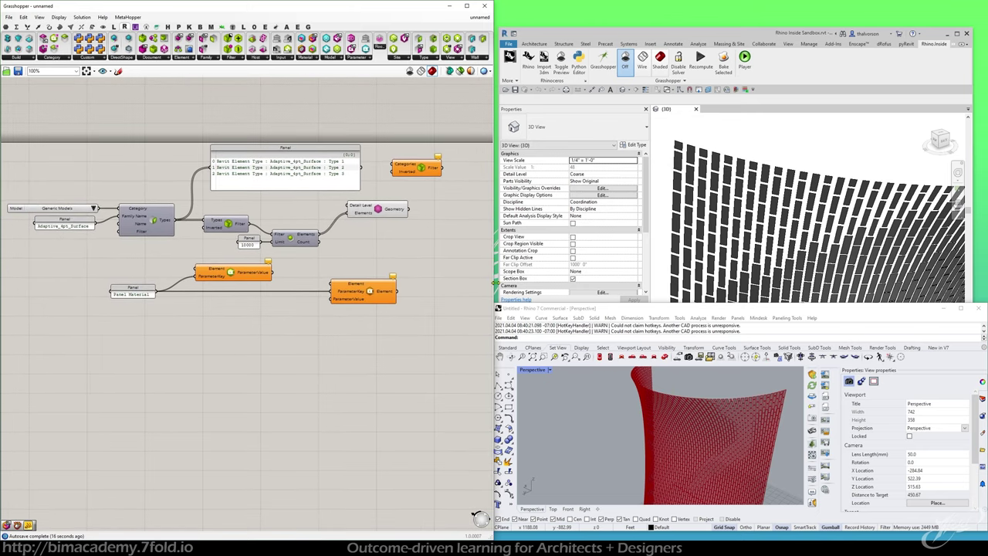
{"action": "left_click_drag", "start_coordinate": [382, 321], "coordinate": [98, 269]}
{"action": "left_click_drag", "start_coordinate": [222, 278], "coordinate": [408, 281]}
{"action": "left_click", "coordinate": [392, 344]}
{"action": "scroll", "coordinate": [355, 324], "scroll_direction": "up", "scroll_amount": 3}
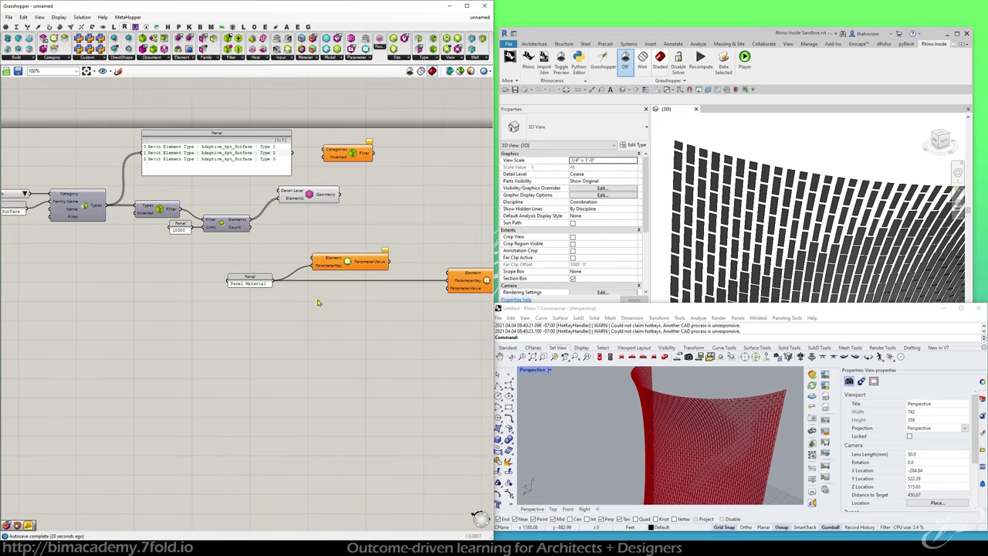
- Connect the Elements output of Query Elements to the Element input of Get Element Parameter
{"action": "left_click", "coordinate": [337, 277]}
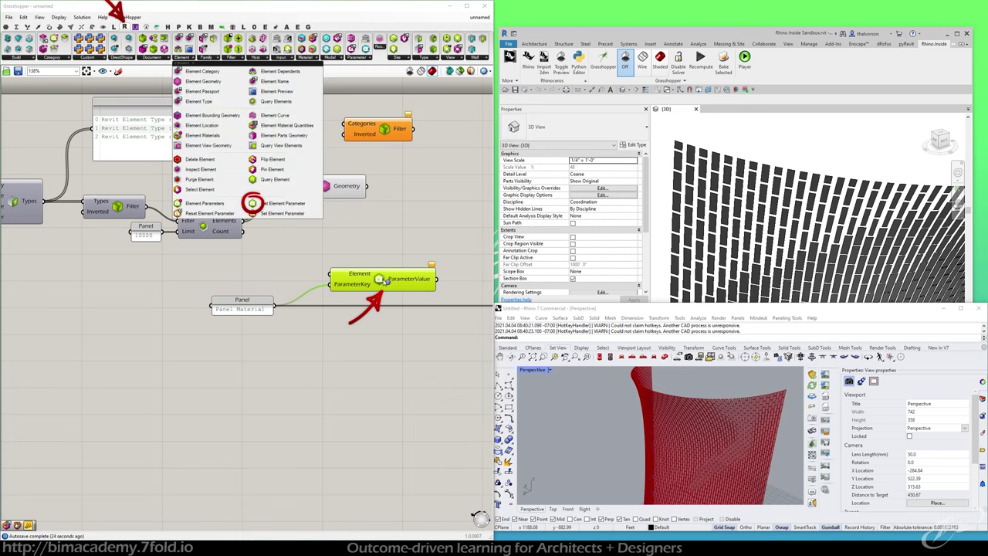
{"action": "left_click_drag", "start_coordinate": [244, 221], "coordinate": [330, 274]}
{"action": "right_click_drag", "start_coordinate": [388, 300], "coordinate": [213, 284]}
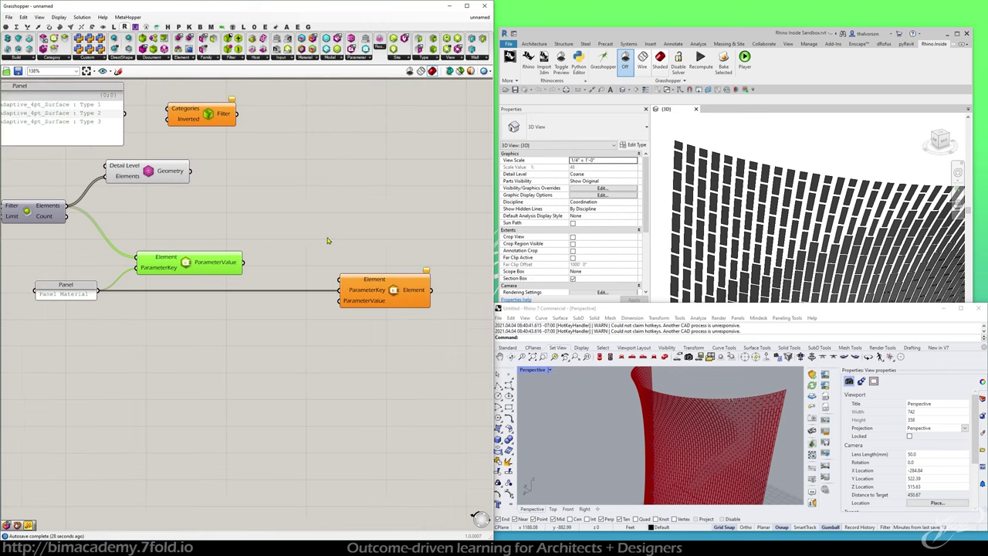
- Add an enlarged panel fed by the ParameterValue output to list the panel materials, and place it above Set Element Parameter
{"action": "double_click", "coordinate": [328, 236]}
{"action": "type", "text": "\""}
{"action": "key", "text": "Return"}
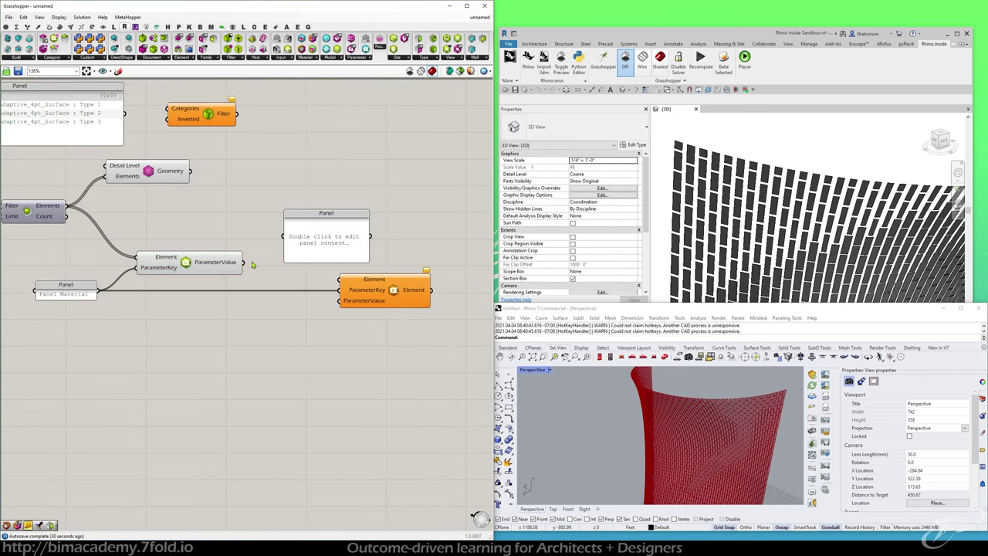
{"action": "left_click_drag", "start_coordinate": [250, 264], "coordinate": [324, 405]}
{"action": "left_click_drag", "start_coordinate": [369, 243], "coordinate": [472, 246]}
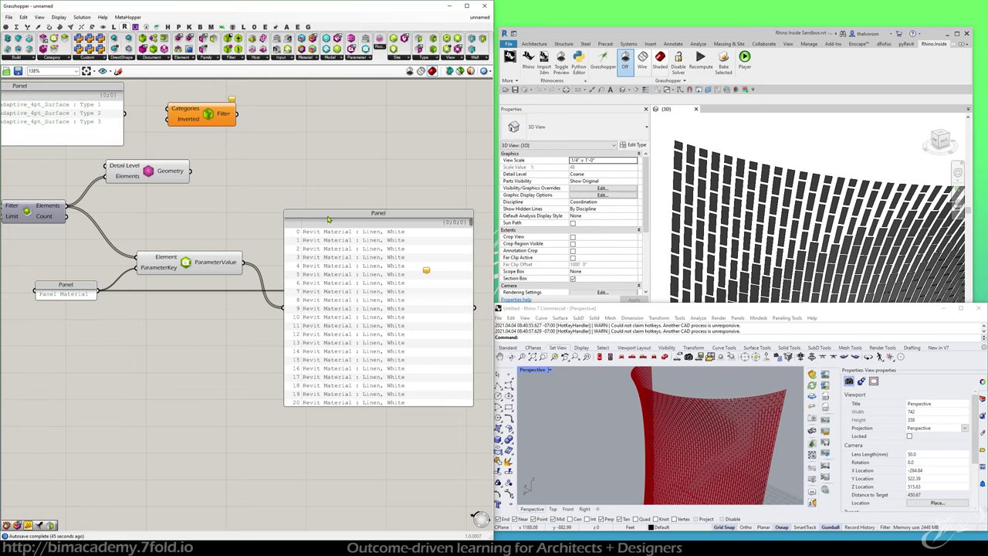
{"action": "left_click_drag", "start_coordinate": [327, 220], "coordinate": [325, 96]}
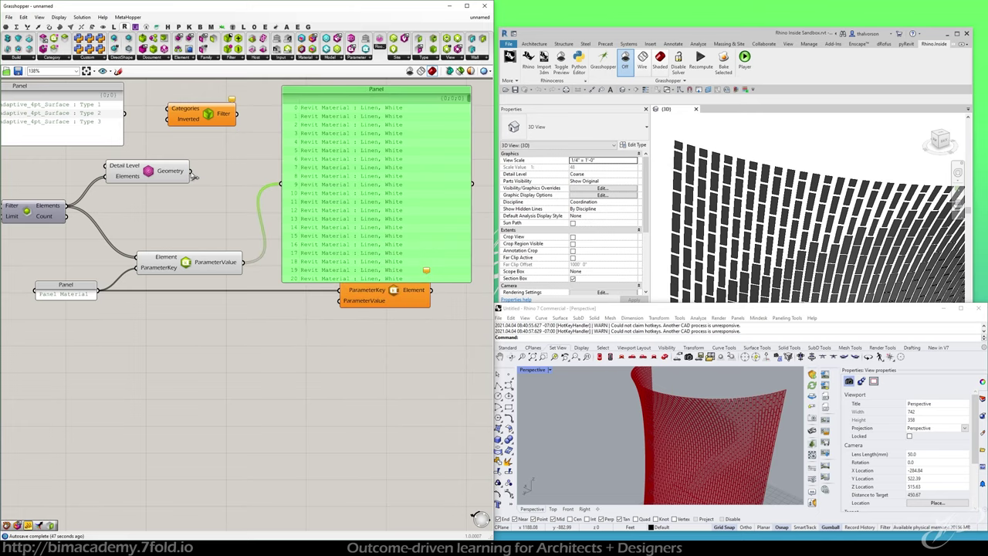
- Feed the Element Geometry output into the large panel instead of ParameterValue, and delete the unused Categories filter component
{"action": "left_click_drag", "start_coordinate": [192, 173], "coordinate": [281, 180]}
{"action": "right_click_drag", "start_coordinate": [267, 143], "coordinate": [234, 183]}
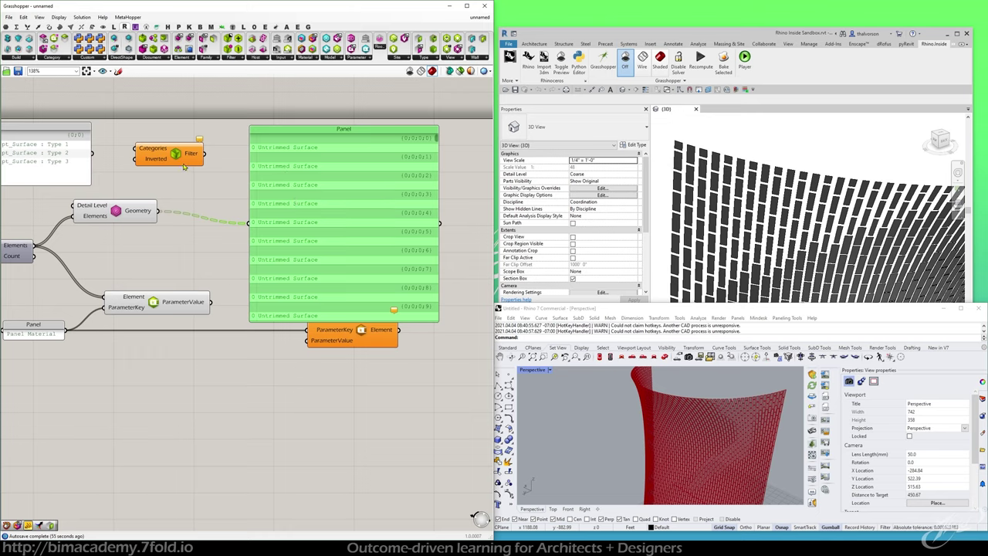
{"action": "right_click_drag", "start_coordinate": [184, 166], "coordinate": [242, 174]}
{"action": "left_click", "coordinate": [230, 167]}
{"action": "key", "text": "Delete"}
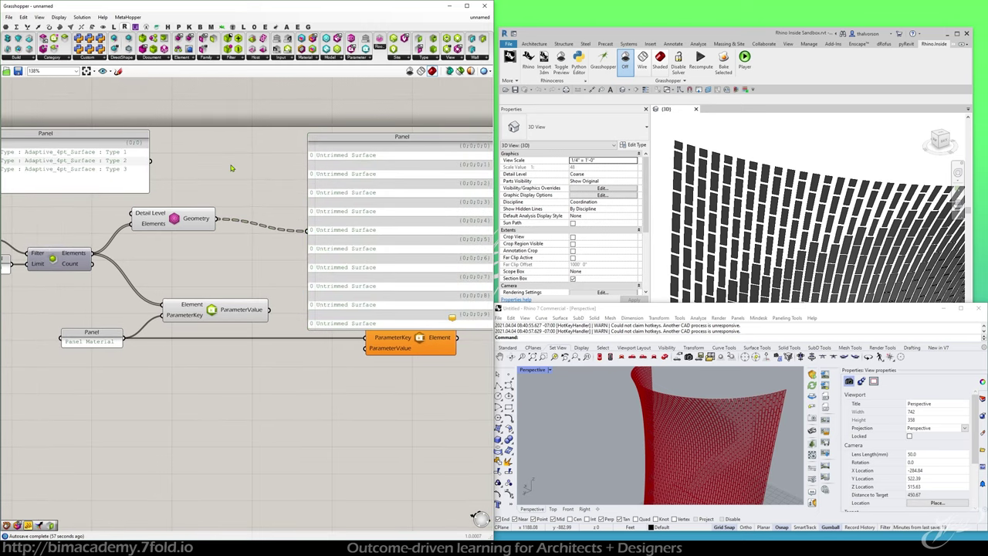
{"action": "scroll", "coordinate": [230, 167], "scroll_direction": "down", "scroll_amount": 2}
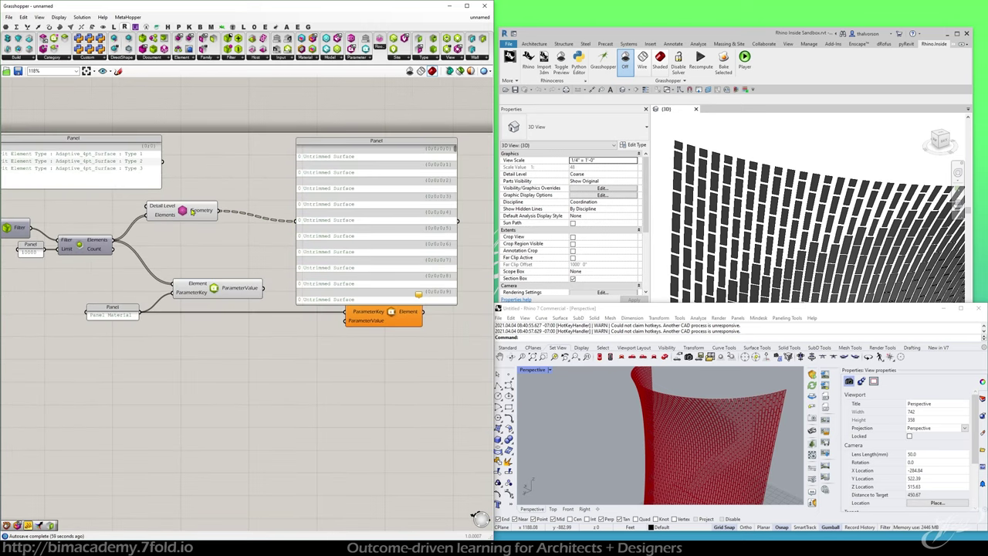
- Unhide the hidden Massing Tower generic model in Revit's 3D view and leave Reveal Hidden Elements mode
{"action": "left_click", "coordinate": [723, 188]}
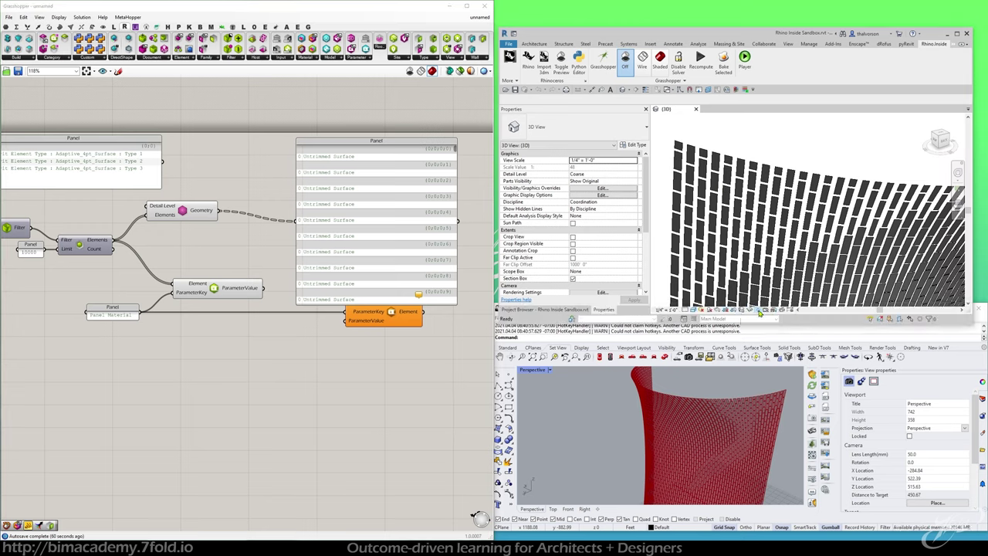
{"action": "left_click", "coordinate": [740, 308]}
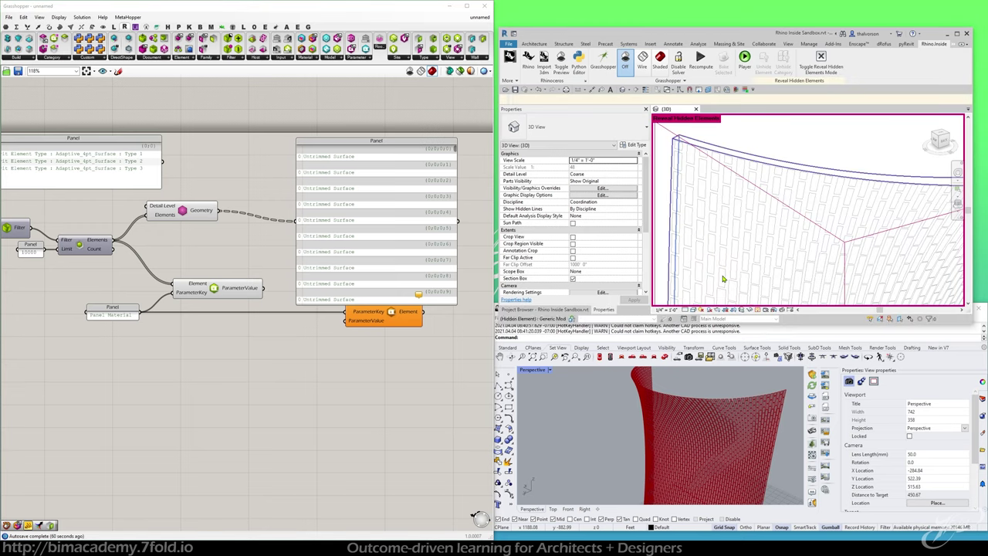
{"action": "left_click", "coordinate": [726, 155]}
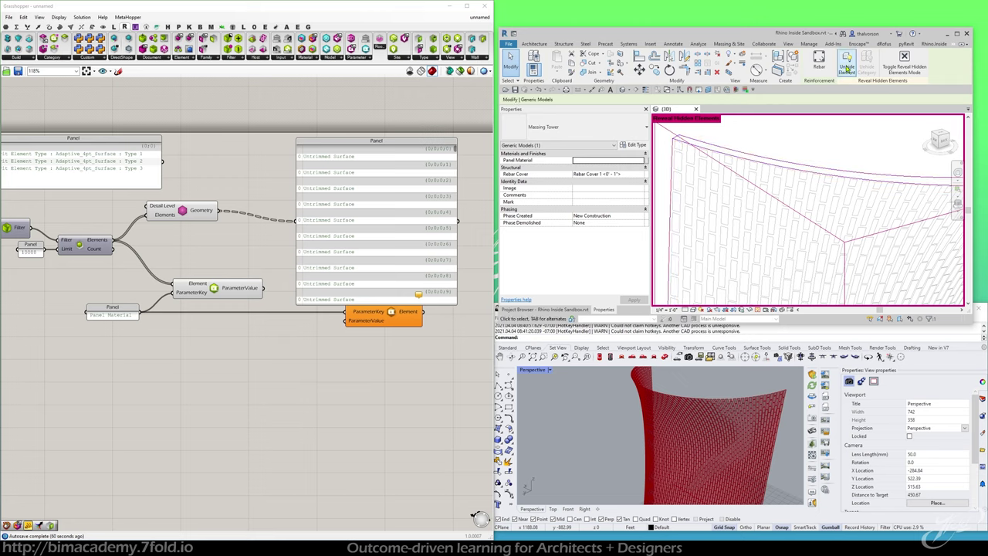
{"action": "left_click", "coordinate": [904, 60]}
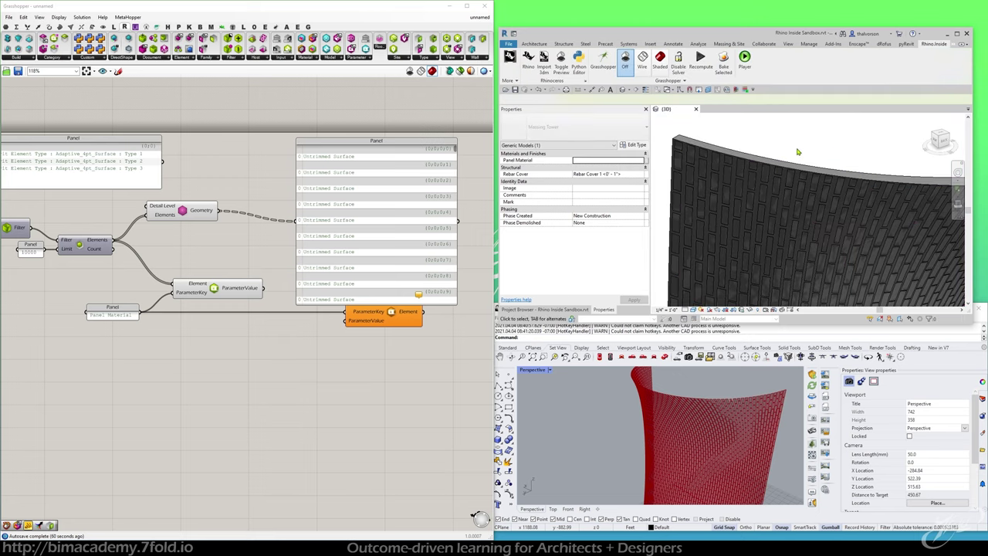
{"action": "scroll", "coordinate": [865, 157], "scroll_direction": "down", "scroll_amount": 1}
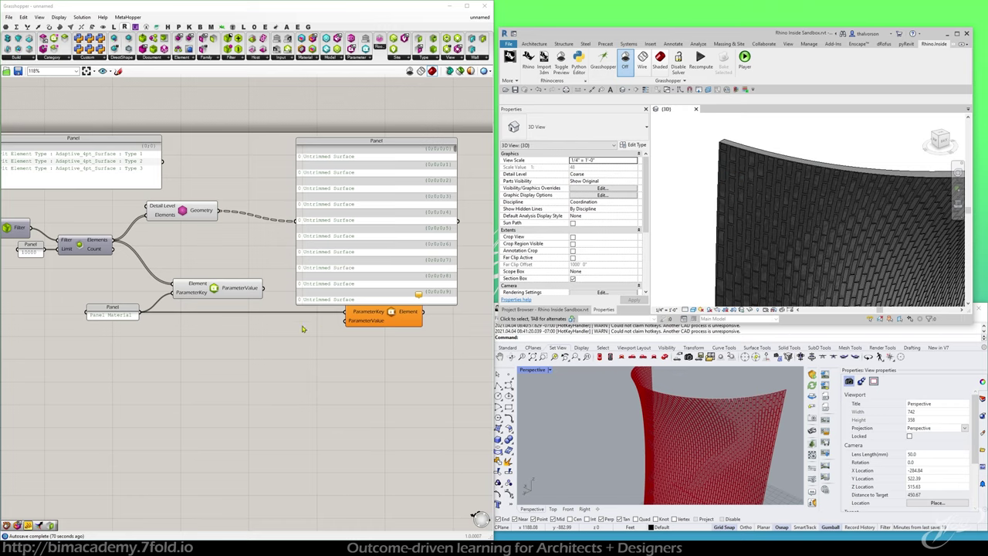
- Add a Graphical Element parameter from the Revit Primitives to the empty canvas area below the type query components
{"action": "right_click_drag", "start_coordinate": [210, 367], "coordinate": [305, 366]}
{"action": "right_click_drag", "start_coordinate": [92, 361], "coordinate": [307, 369]}
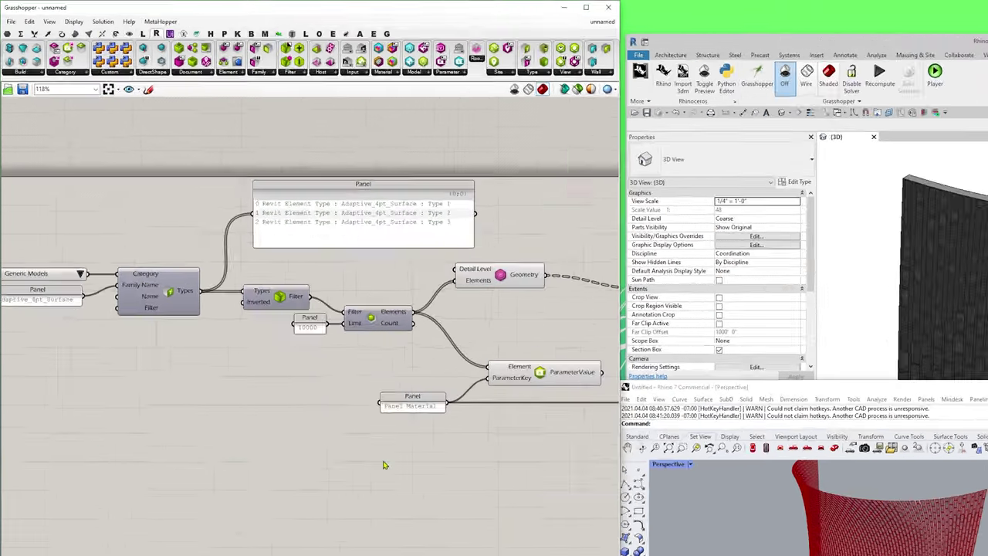
{"action": "scroll", "coordinate": [385, 465], "scroll_direction": "down", "scroll_amount": 1}
{"action": "right_click_drag", "start_coordinate": [371, 454], "coordinate": [356, 403]}
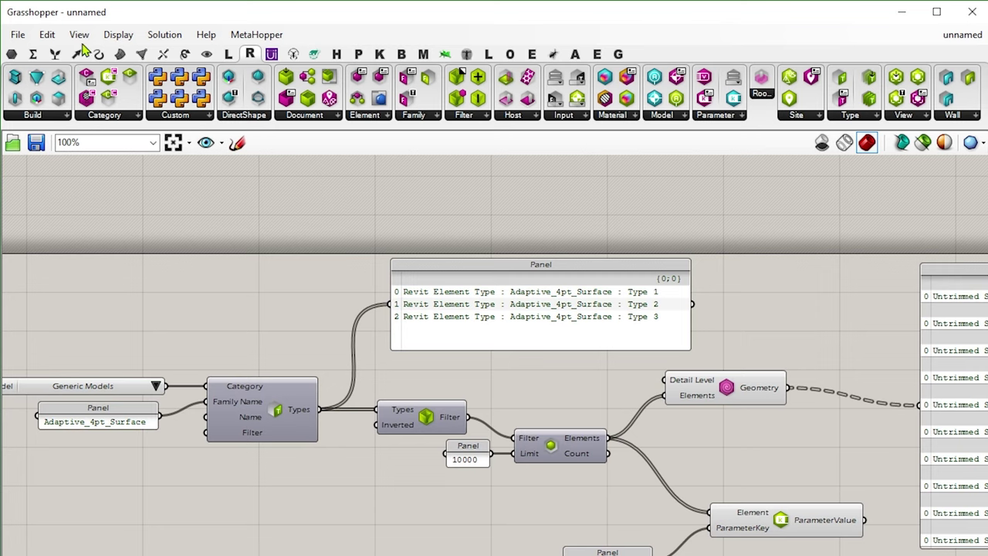
{"action": "left_click", "coordinate": [12, 55]}
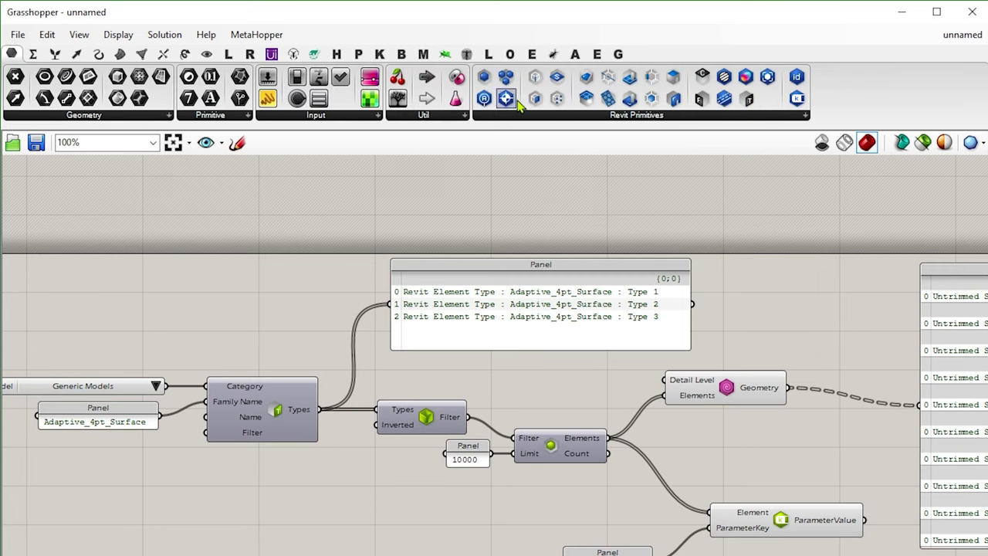
{"action": "left_click", "coordinate": [650, 118]}
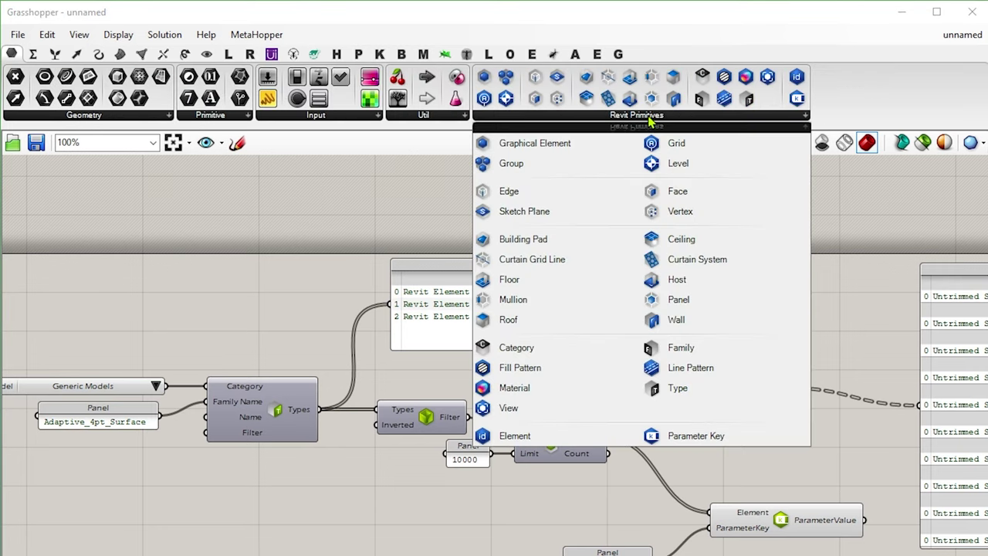
{"action": "left_click", "coordinate": [532, 148]}
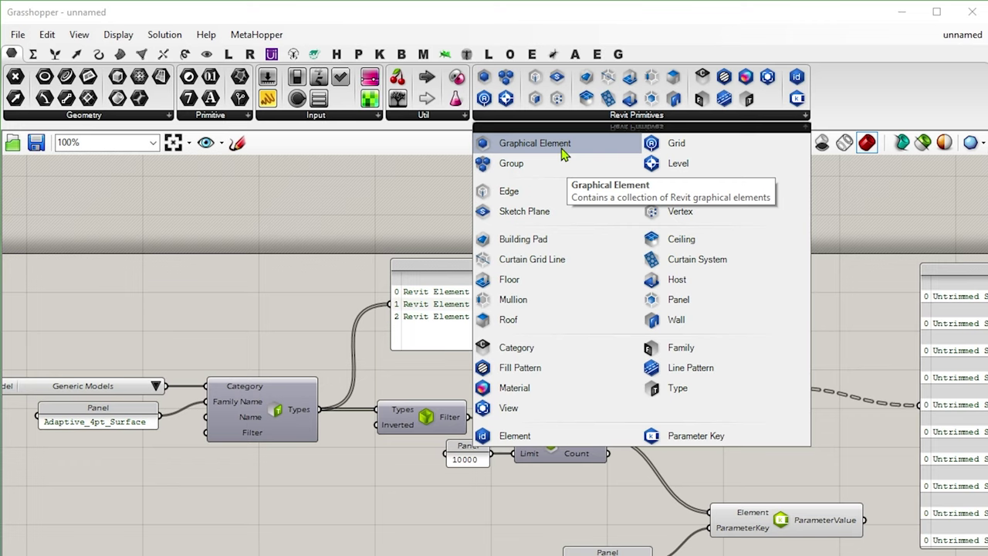
{"action": "left_click", "coordinate": [561, 154]}
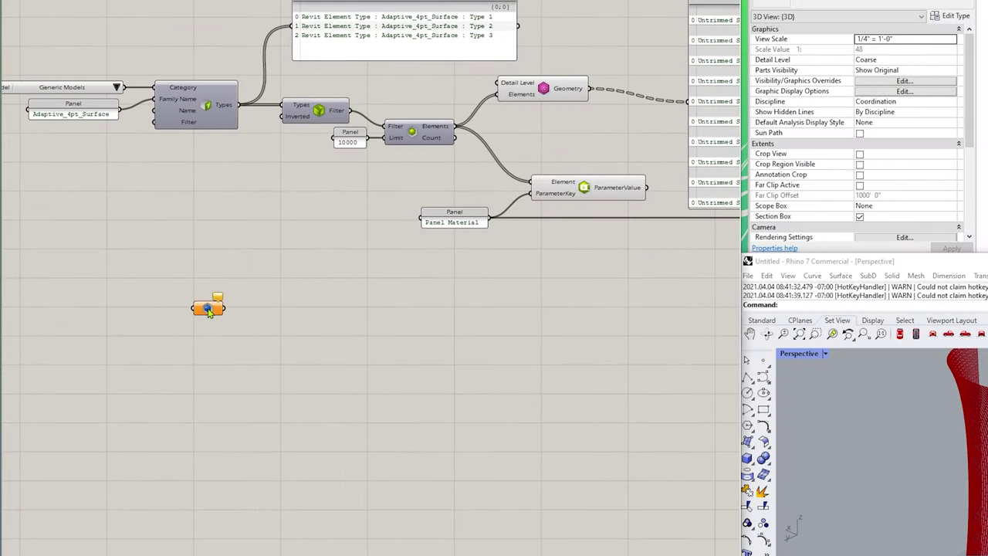
- Set the Graphical Element parameter to the Massing Tower model in Revit, reposition it on the canvas, and inspect its preview in Rhino
{"action": "right_click", "coordinate": [206, 308]}
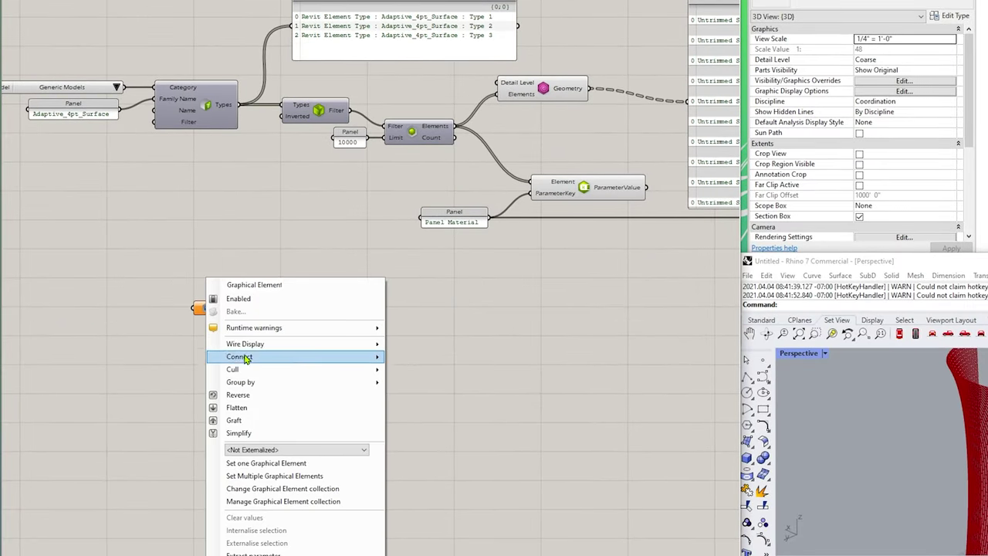
{"action": "left_click", "coordinate": [267, 463]}
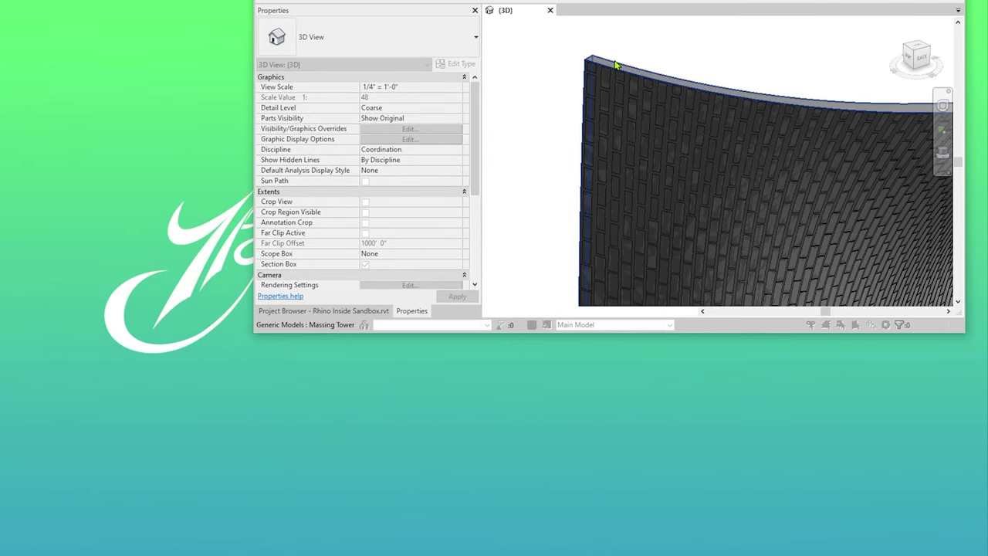
{"action": "left_click", "coordinate": [616, 65]}
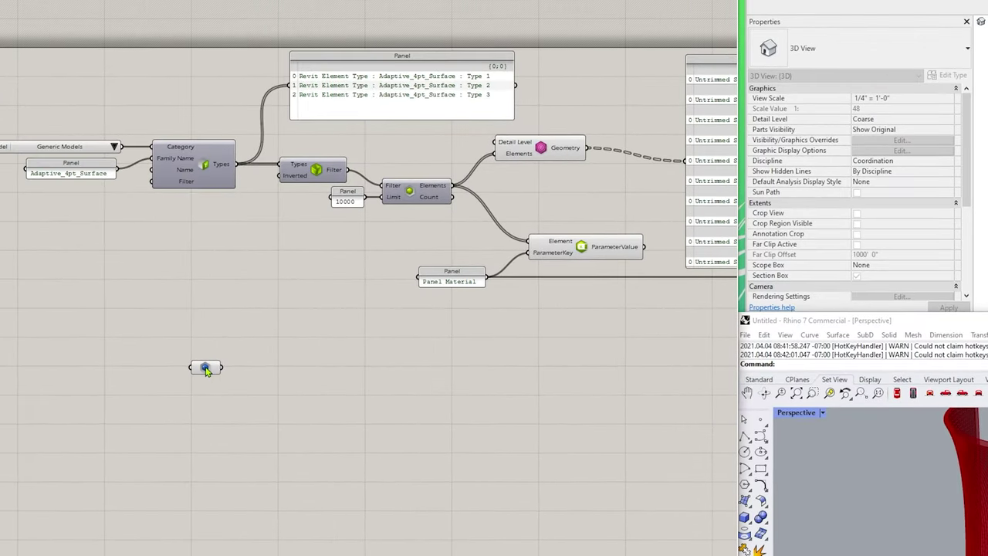
{"action": "left_click_drag", "start_coordinate": [207, 371], "coordinate": [181, 385]}
{"action": "scroll", "coordinate": [978, 467], "scroll_direction": "up", "scroll_amount": 3}
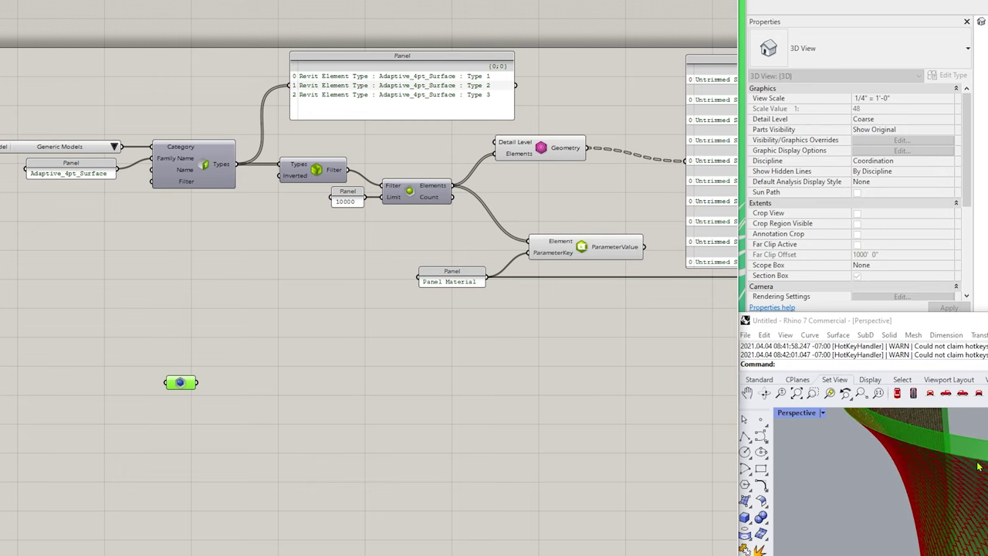
{"action": "right_click_drag", "start_coordinate": [208, 379], "coordinate": [214, 410]}
{"action": "left_click_drag", "start_coordinate": [199, 420], "coordinate": [203, 436]}
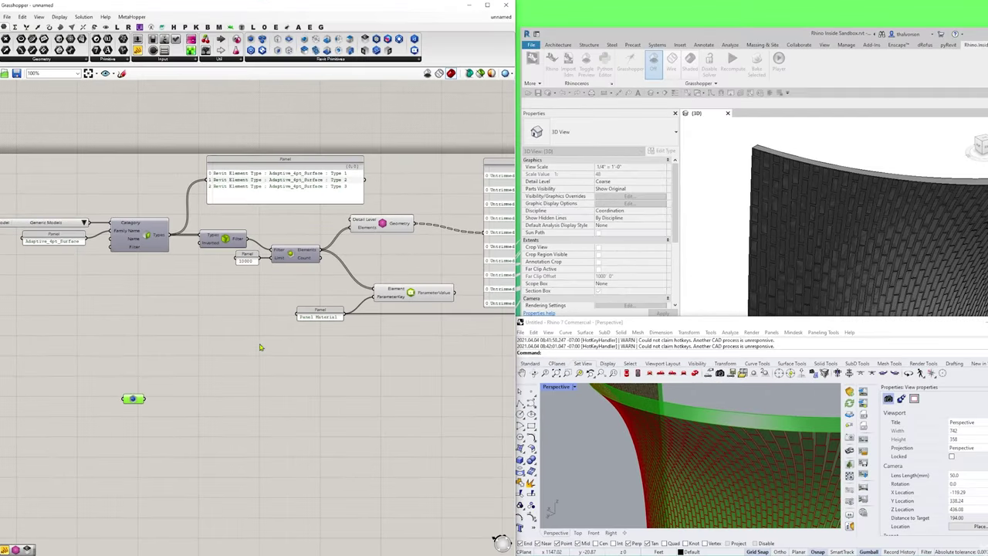
- Add a Deconstruct Brep component beside the Graphical Element parameter and connect the parameter to its Brep input
{"action": "left_click", "coordinate": [61, 27]}
{"action": "left_click_drag", "start_coordinate": [114, 307], "coordinate": [218, 409]}
{"action": "scroll", "coordinate": [140, 405], "scroll_direction": "up", "scroll_amount": 3}
{"action": "left_click_drag", "start_coordinate": [147, 399], "coordinate": [254, 403]}
{"action": "left_click", "coordinate": [281, 362]}
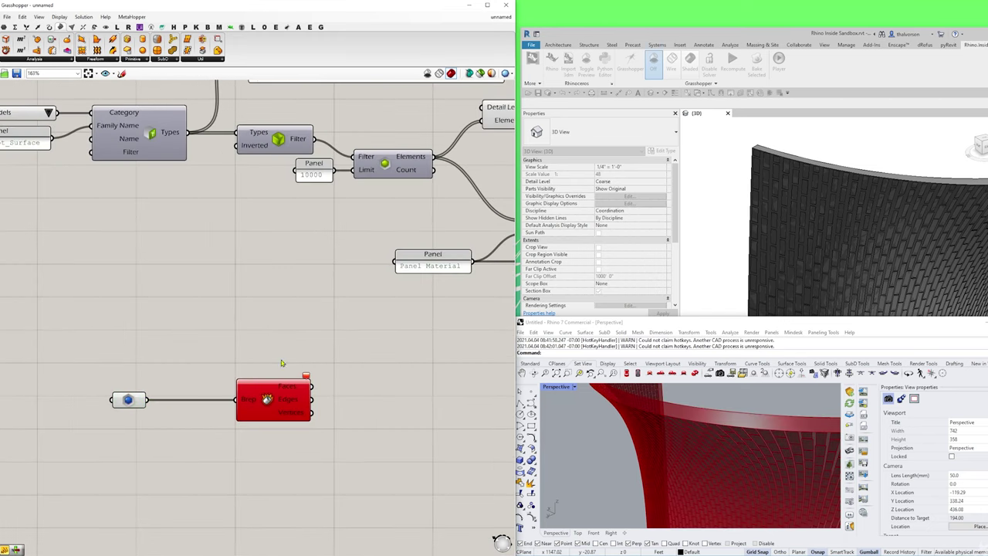
- Duplicate the Element Geometry component below the query chain and connect the Graphical Element parameter to the copy's Elements input
{"action": "left_click_drag", "start_coordinate": [128, 399], "coordinate": [91, 399]}
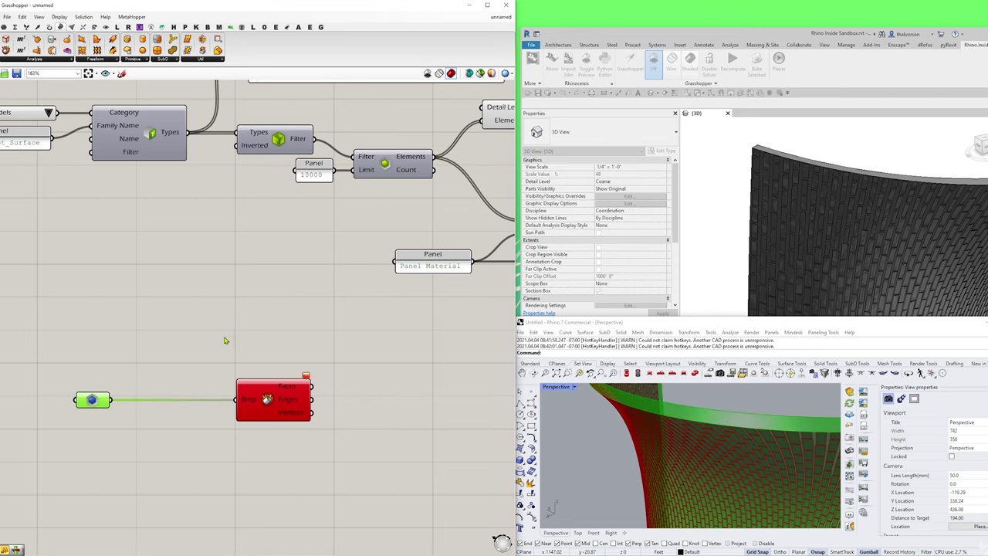
{"action": "scroll", "coordinate": [205, 334], "scroll_direction": "down", "scroll_amount": 2}
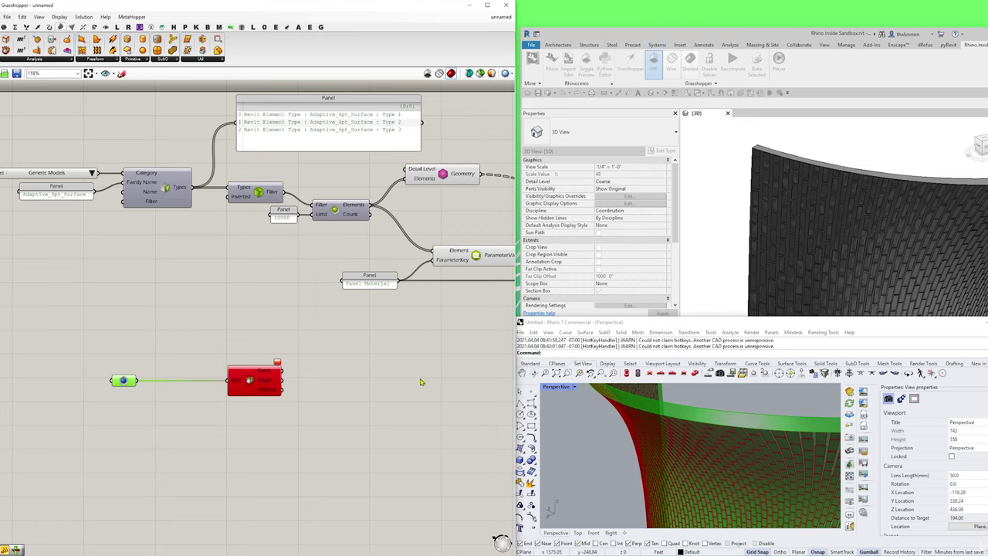
{"action": "right_click_drag", "start_coordinate": [227, 278], "coordinate": [166, 286]}
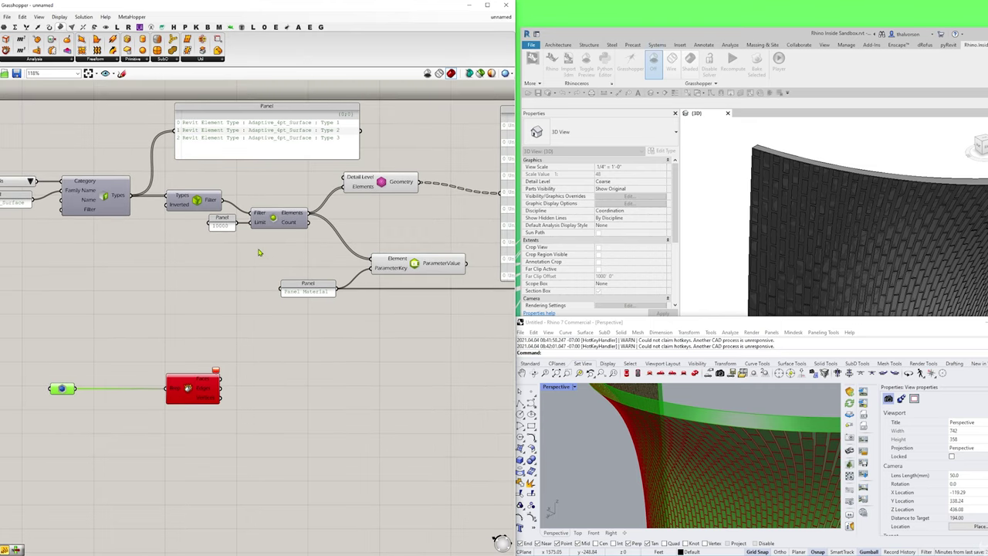
{"action": "left_click", "coordinate": [378, 190]}
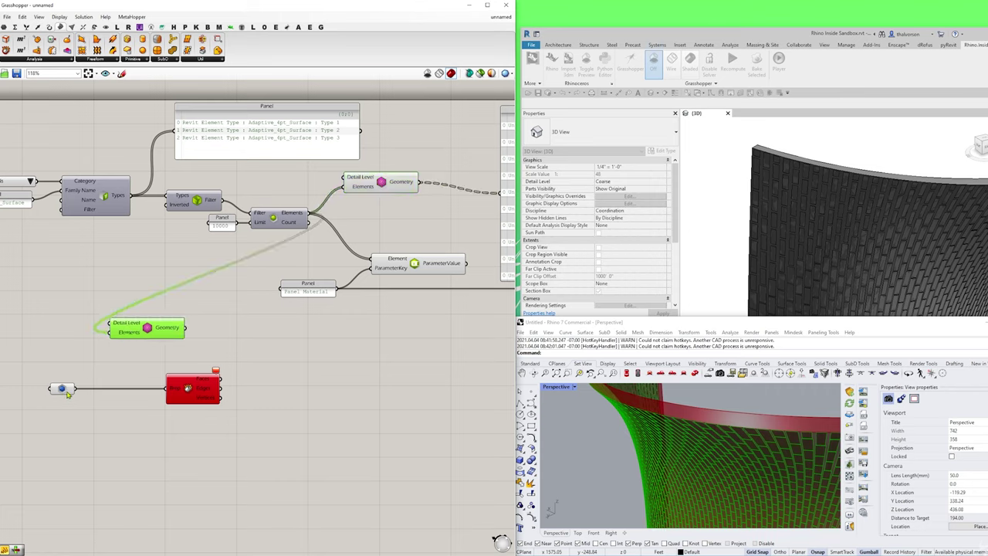
{"action": "left_click_drag", "start_coordinate": [80, 393], "coordinate": [116, 341]}
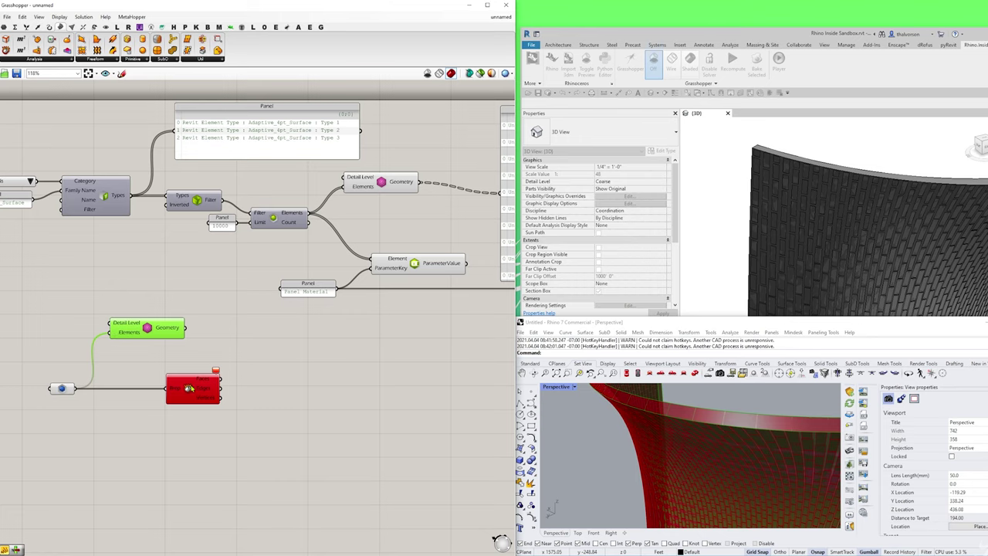
- Feed the copied component's Geometry output into Deconstruct Brep and list its Faces in a new panel placed above
{"action": "double_click", "coordinate": [224, 333]}
{"action": "type", "text": "//"}
{"action": "key", "text": "Return"}
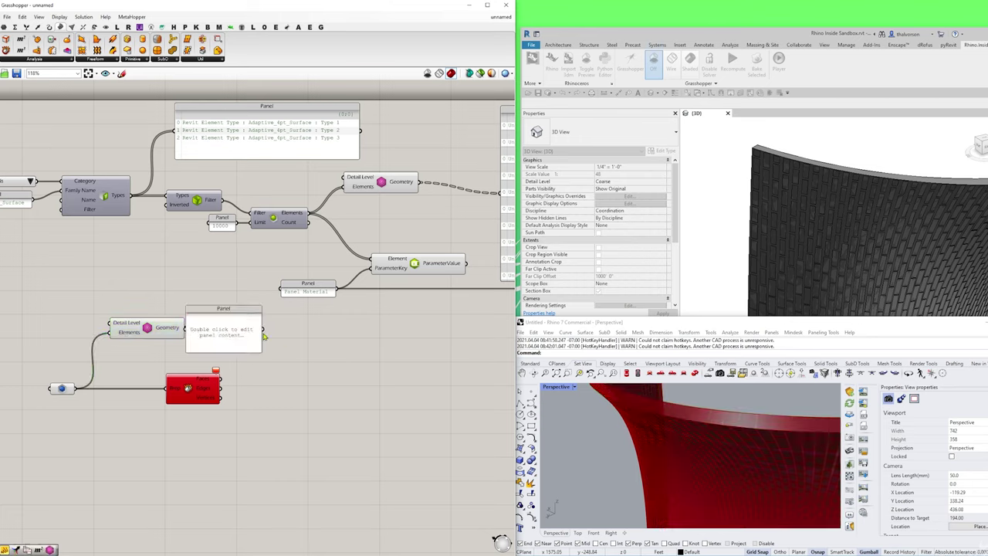
{"action": "left_click_drag", "start_coordinate": [224, 334], "coordinate": [253, 334]}
{"action": "left_click_drag", "start_coordinate": [185, 328], "coordinate": [167, 387]}
{"action": "left_click_drag", "start_coordinate": [255, 346], "coordinate": [294, 351]}
{"action": "left_click_drag", "start_coordinate": [185, 391], "coordinate": [232, 388]}
{"action": "left_click_drag", "start_coordinate": [162, 326], "coordinate": [157, 385]}
{"action": "left_click_drag", "start_coordinate": [254, 386], "coordinate": [253, 334]}
{"action": "left_click_drag", "start_coordinate": [301, 355], "coordinate": [248, 314]}
{"action": "left_click", "coordinate": [230, 390]}
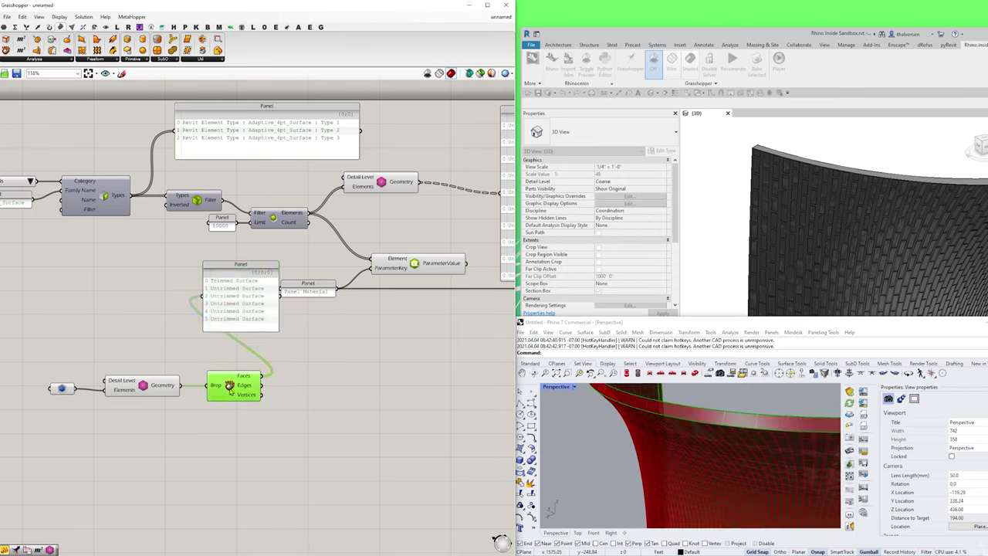
- Disable the preview of the Graphical Element parameter and its Element Geometry component, leaving Deconstruct Brep selected
{"action": "left_click_drag", "start_coordinate": [155, 418], "coordinate": [49, 367]}
{"action": "middle_click", "coordinate": [54, 313]}
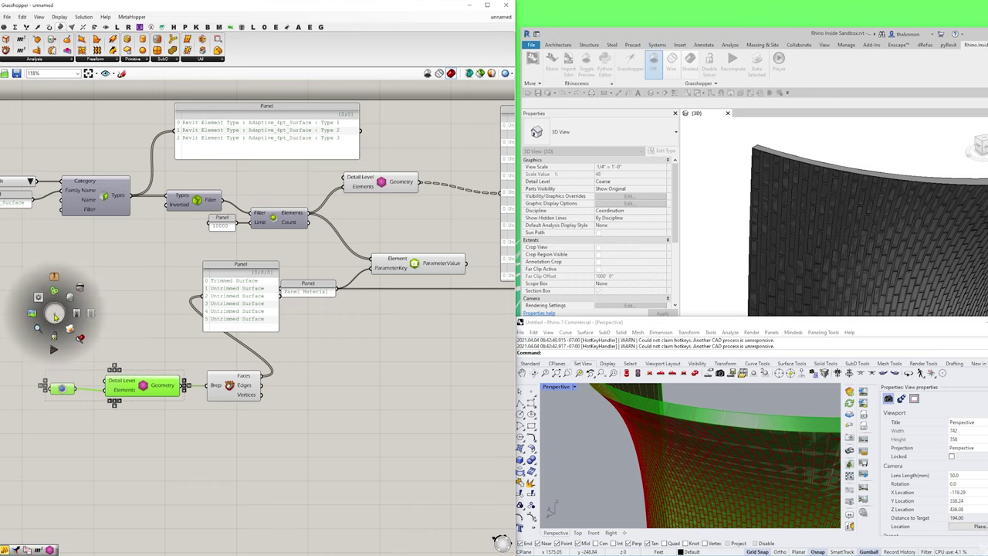
{"action": "left_click", "coordinate": [74, 295]}
{"action": "left_click", "coordinate": [137, 326]}
{"action": "left_click", "coordinate": [228, 386]}
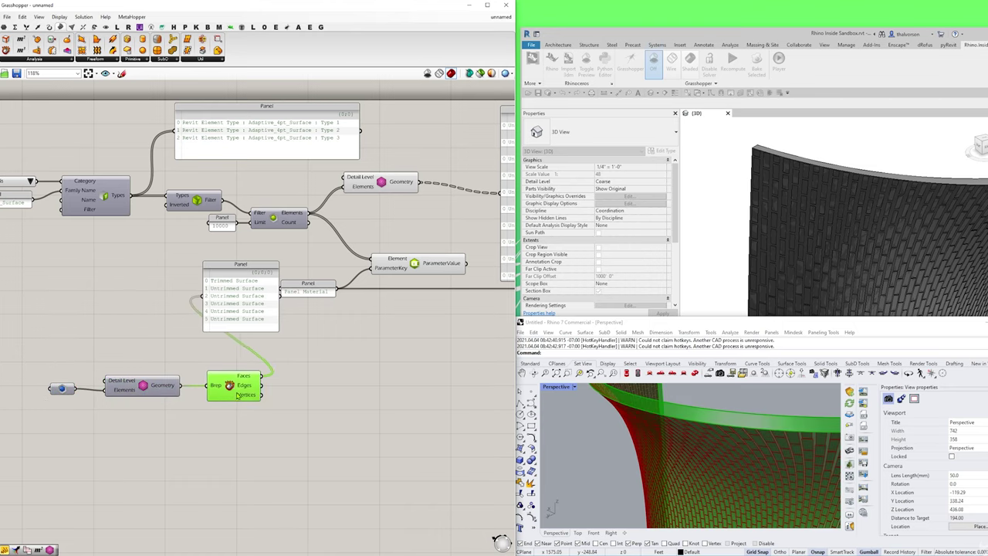
- Add an Area component fed by the Deconstruct Brep Faces output and place it above the Faces wire
{"action": "right_click_drag", "start_coordinate": [284, 373], "coordinate": [249, 370]}
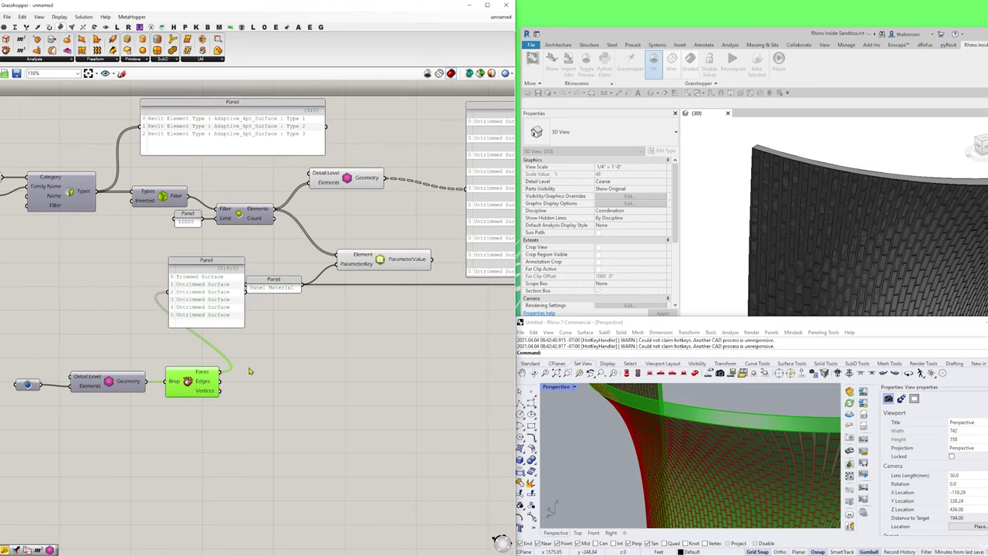
{"action": "double_click", "coordinate": [293, 394]}
{"action": "type", "text": "area"}
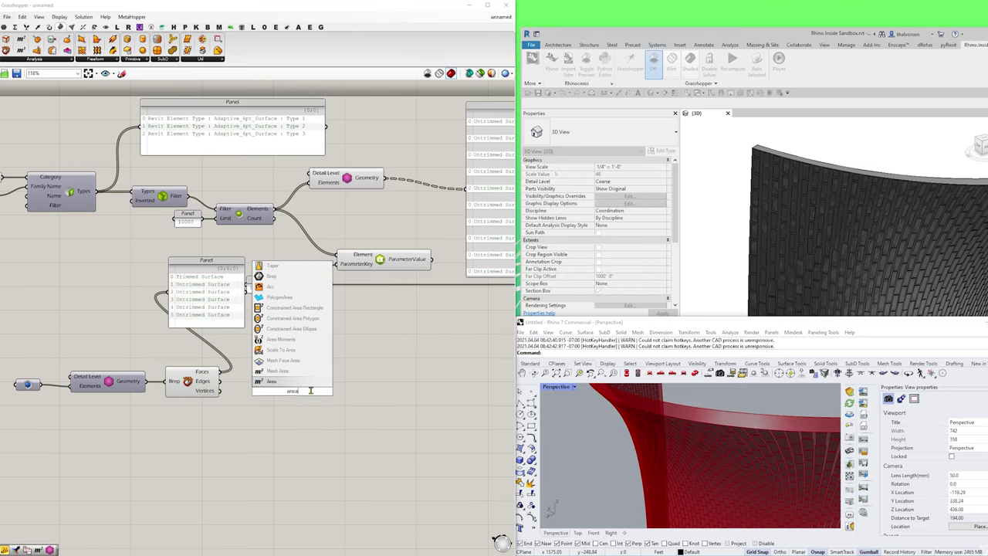
{"action": "left_click", "coordinate": [321, 384]}
{"action": "scroll", "coordinate": [223, 378], "scroll_direction": "up", "scroll_amount": 2}
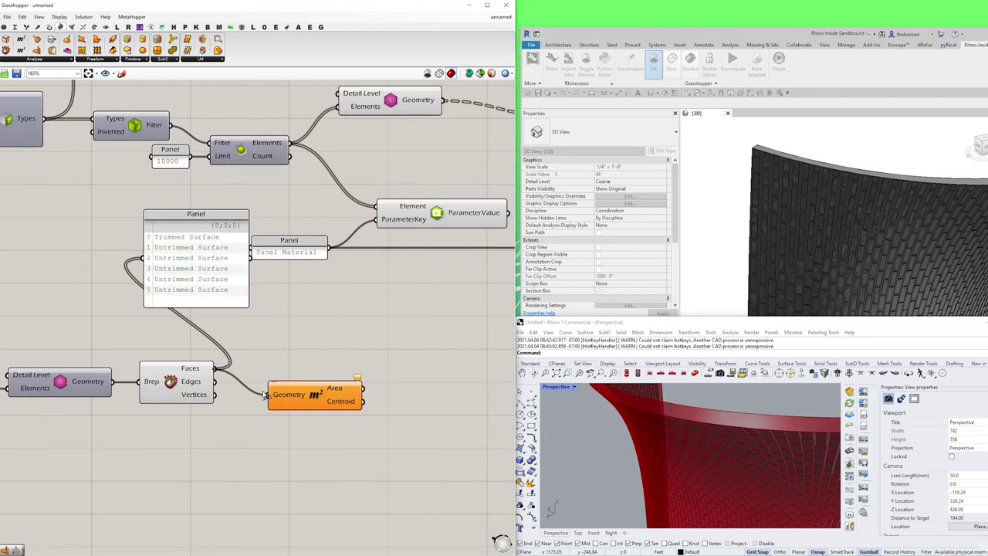
{"action": "left_click_drag", "start_coordinate": [293, 398], "coordinate": [287, 344]}
- Add a Sort List component with Area connected to Keys and the brep Faces connected to Values A
{"action": "double_click", "coordinate": [343, 378]}
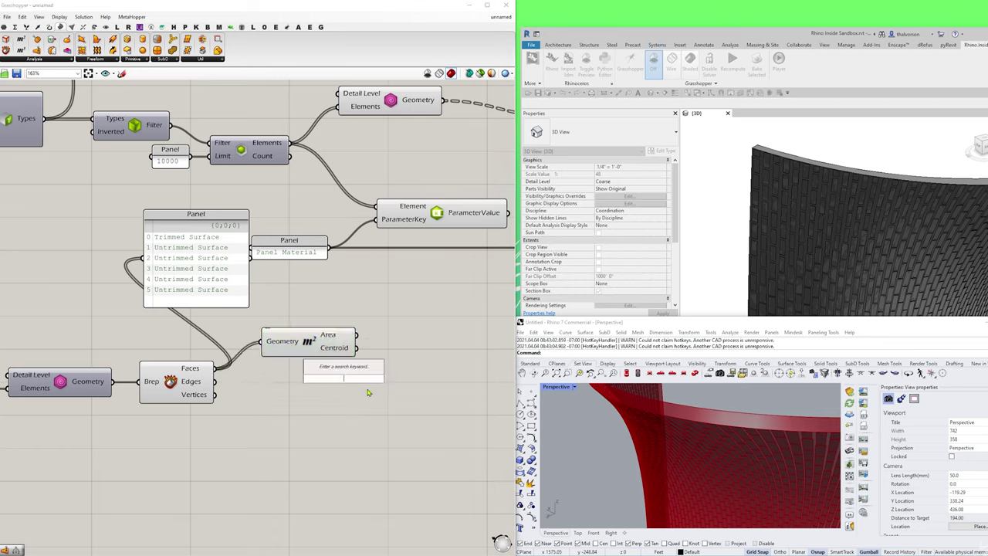
{"action": "type", "text": "sort"}
{"action": "left_click", "coordinate": [362, 359]}
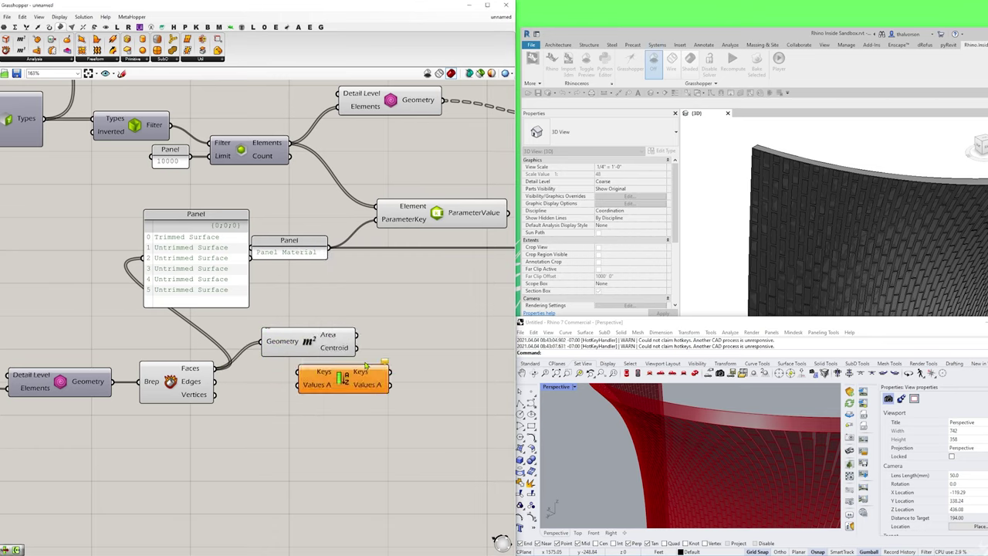
{"action": "left_click_drag", "start_coordinate": [348, 376], "coordinate": [409, 375]}
{"action": "left_click_drag", "start_coordinate": [217, 368], "coordinate": [360, 382]}
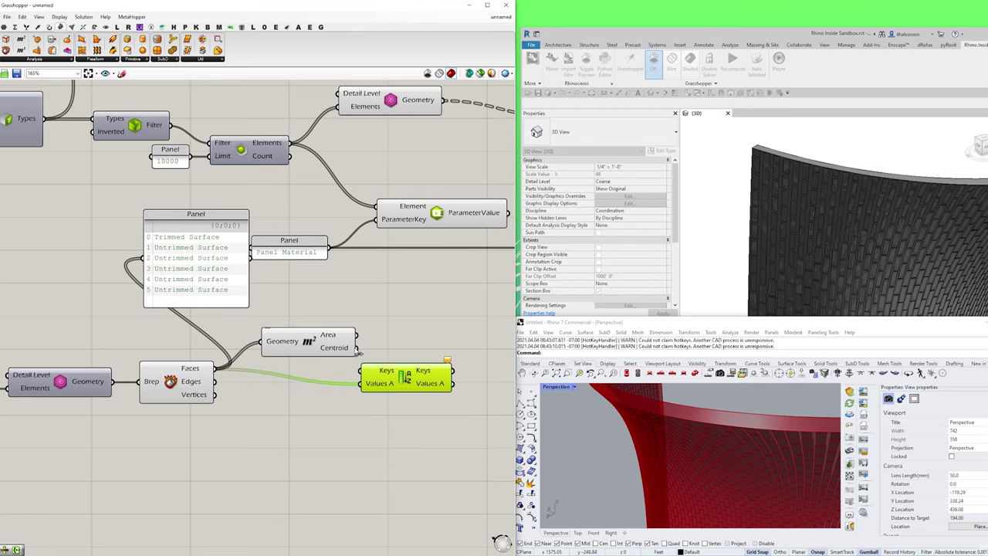
{"action": "left_click_drag", "start_coordinate": [359, 336], "coordinate": [420, 359]}
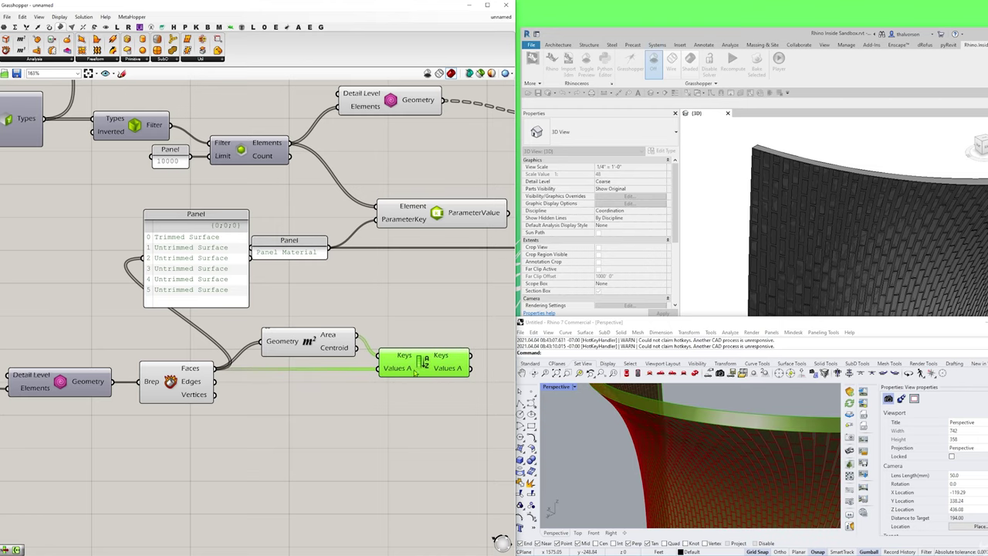
- Move the faces panel beyond the Sort List component and rewire it to show the sorted Keys output
{"action": "right_click_drag", "start_coordinate": [491, 374], "coordinate": [342, 366]}
{"action": "left_click_drag", "start_coordinate": [89, 282], "coordinate": [381, 356]}
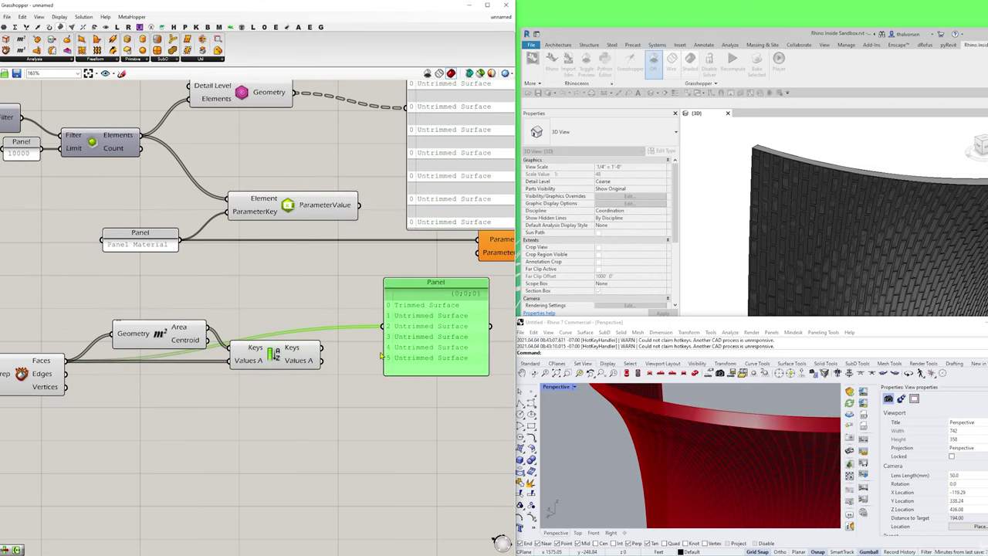
{"action": "left_click_drag", "start_coordinate": [322, 349], "coordinate": [384, 333]}
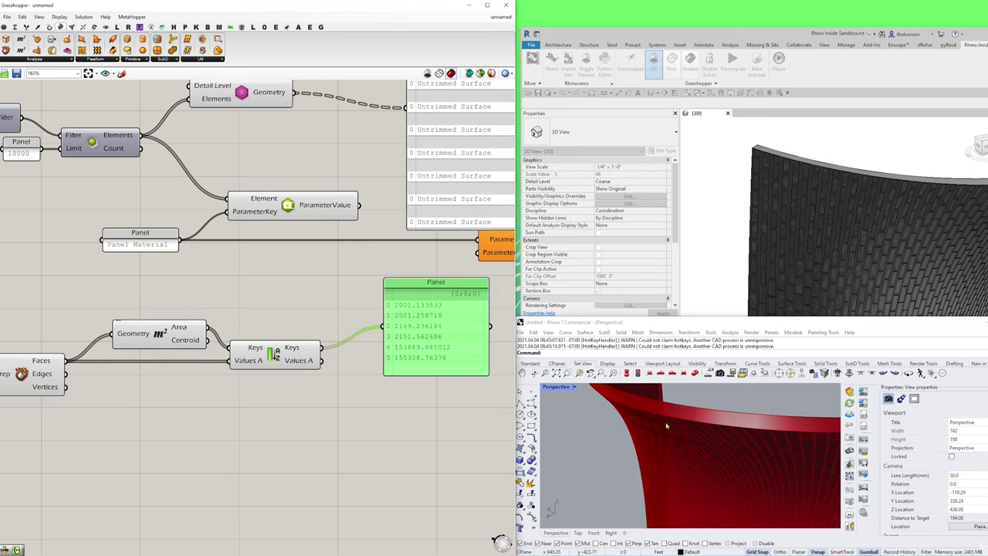
{"action": "left_click_drag", "start_coordinate": [415, 356], "coordinate": [440, 354]}
{"action": "right_click_drag", "start_coordinate": [397, 363], "coordinate": [317, 365]}
{"action": "double_click", "coordinate": [298, 383]}
{"action": "left_click", "coordinate": [301, 440]}
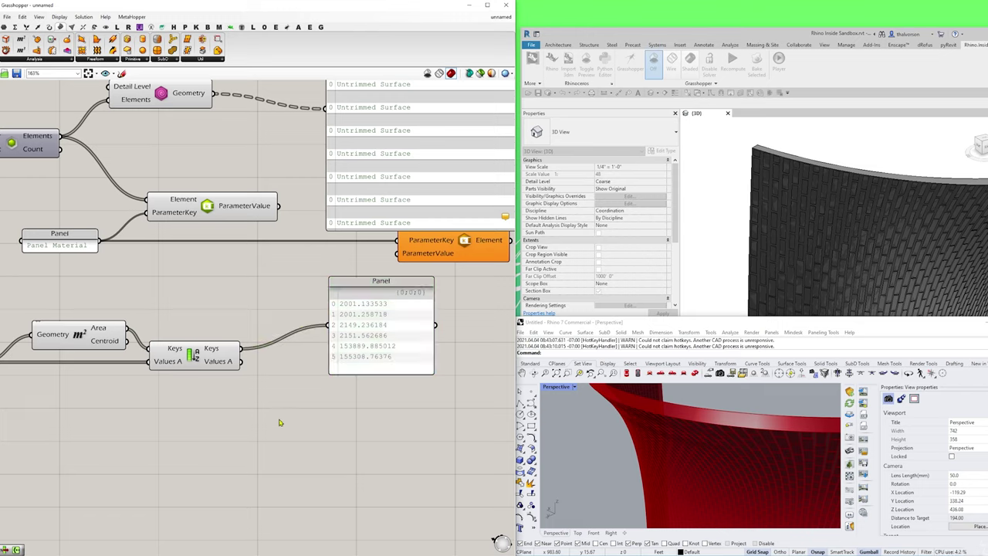
- Reverse both the Values A and Keys outputs of the Sort List component so the largest faces come first
{"action": "right_click", "coordinate": [217, 364]}
{"action": "left_click", "coordinate": [260, 391]}
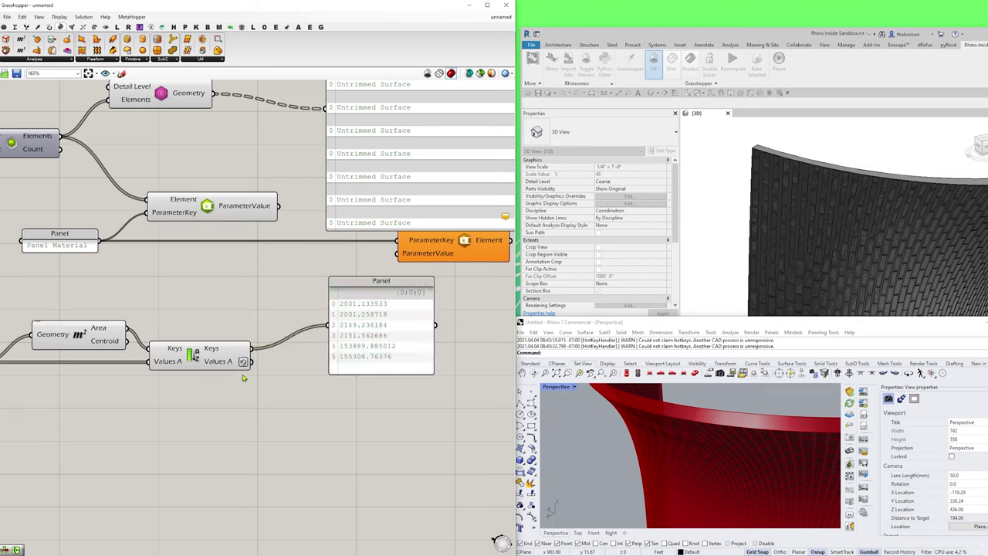
{"action": "right_click", "coordinate": [236, 349]}
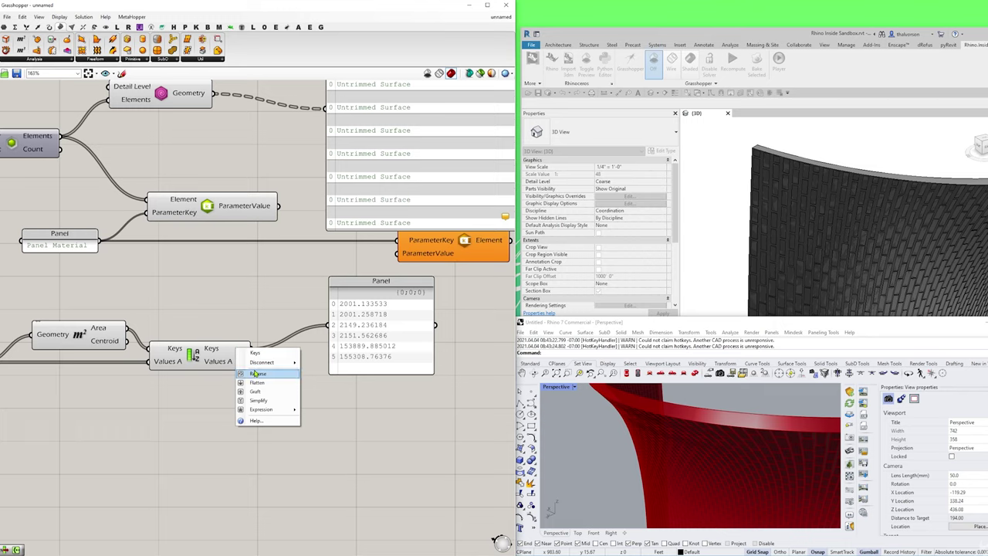
{"action": "left_click", "coordinate": [256, 374]}
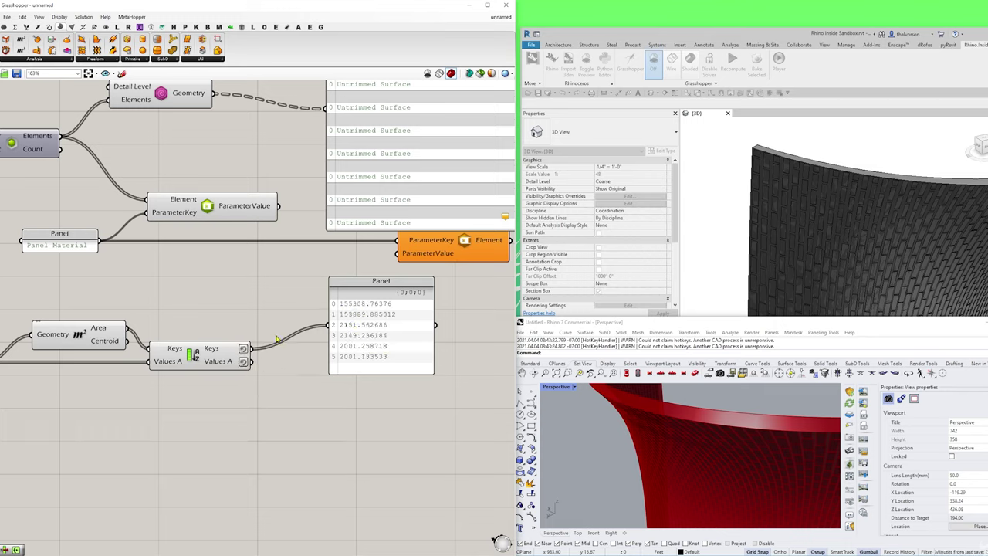
- Shift the Keys panel aside, add a List Item component, and connect the sorted Values A output to its List input
{"action": "left_click_drag", "start_coordinate": [353, 346], "coordinate": [404, 348]}
{"action": "left_click", "coordinate": [322, 398]}
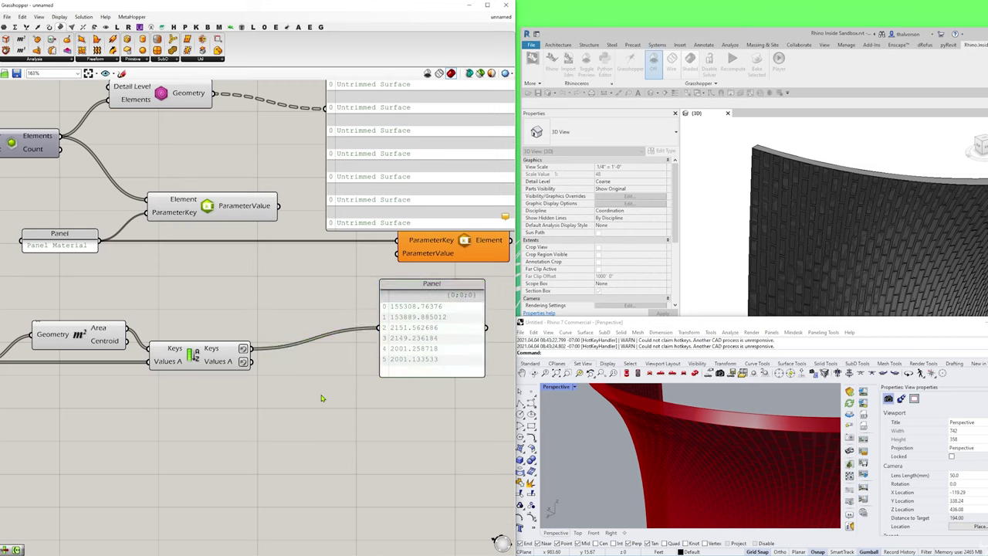
{"action": "double_click", "coordinate": [322, 398]}
{"action": "type", "text": "item"}
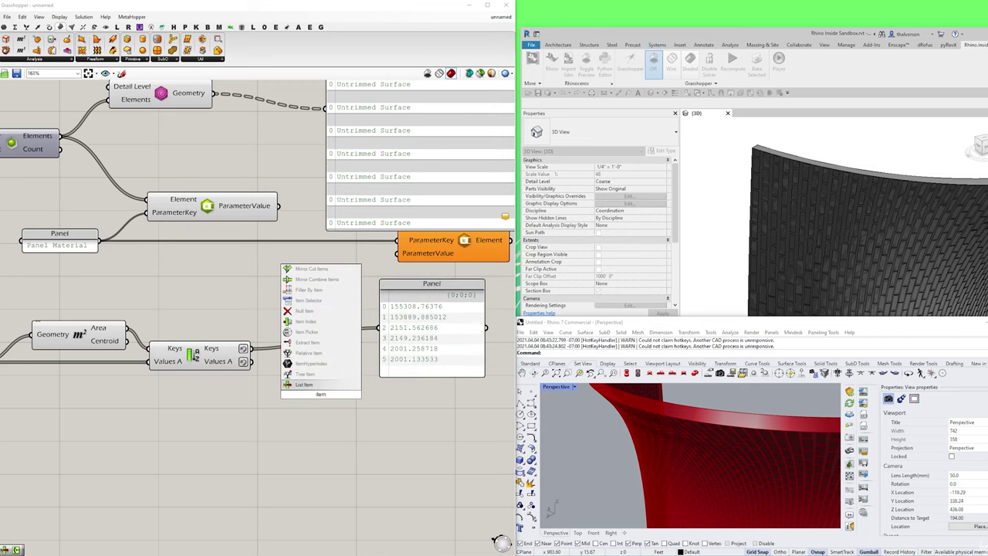
{"action": "key", "text": "Return"}
{"action": "left_click_drag", "start_coordinate": [251, 361], "coordinate": [288, 380]}
- Add a second +1 output to the List Item component
{"action": "scroll", "coordinate": [346, 408], "scroll_direction": "up", "scroll_amount": 3}
{"action": "scroll", "coordinate": [351, 421], "scroll_direction": "up", "scroll_amount": 2}
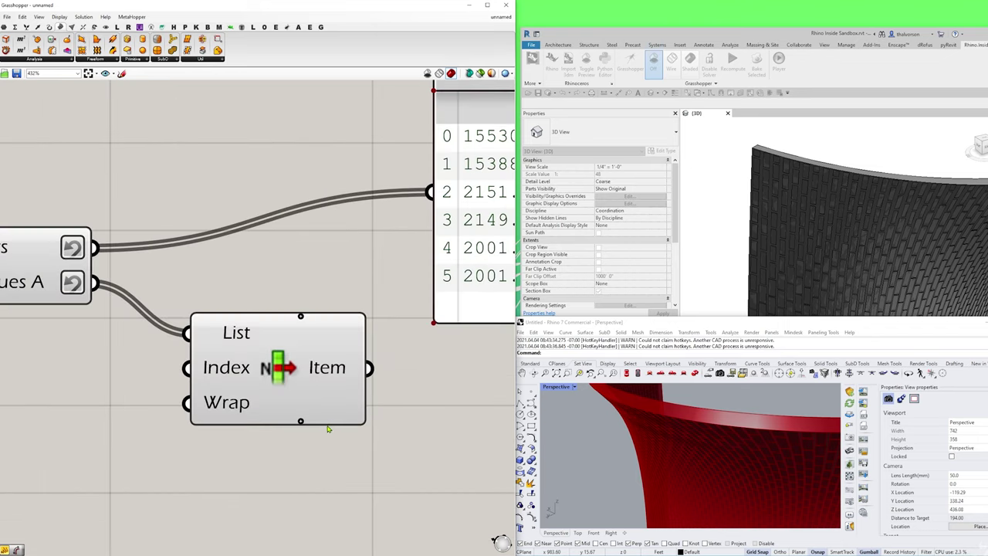
{"action": "left_click", "coordinate": [330, 428]}
{"action": "scroll", "coordinate": [316, 423], "scroll_direction": "down", "scroll_amount": 4}
{"action": "scroll", "coordinate": [298, 417], "scroll_direction": "up", "scroll_amount": 3}
{"action": "right_click_drag", "start_coordinate": [298, 417], "coordinate": [245, 421]}
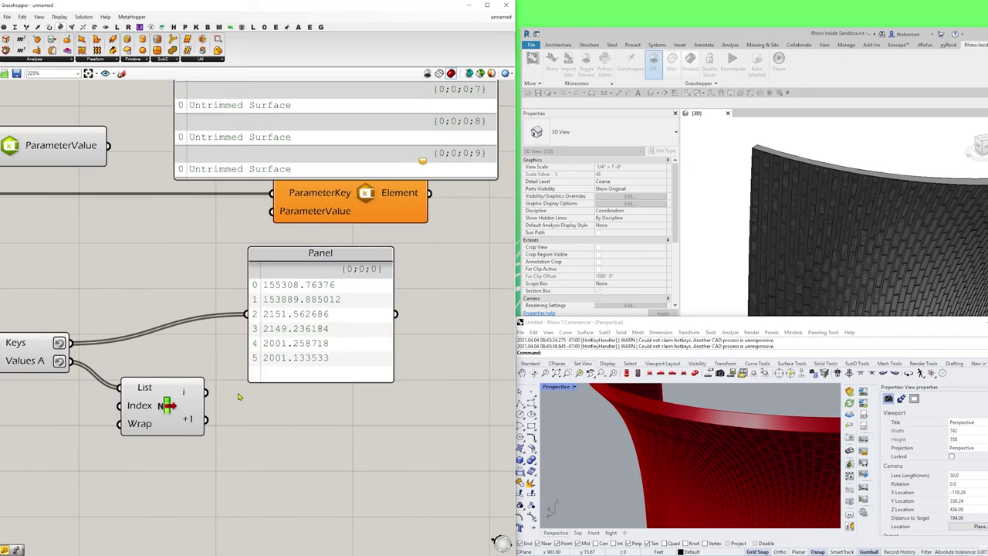
- Add a Surface parameter beside List Item, connect its first output i to it, and check the surface in Rhino
{"action": "left_click_drag", "start_coordinate": [319, 354], "coordinate": [410, 371]}
{"action": "left_click", "coordinate": [268, 380]}
{"action": "double_click", "coordinate": [267, 380]}
{"action": "type", "text": "srf"}
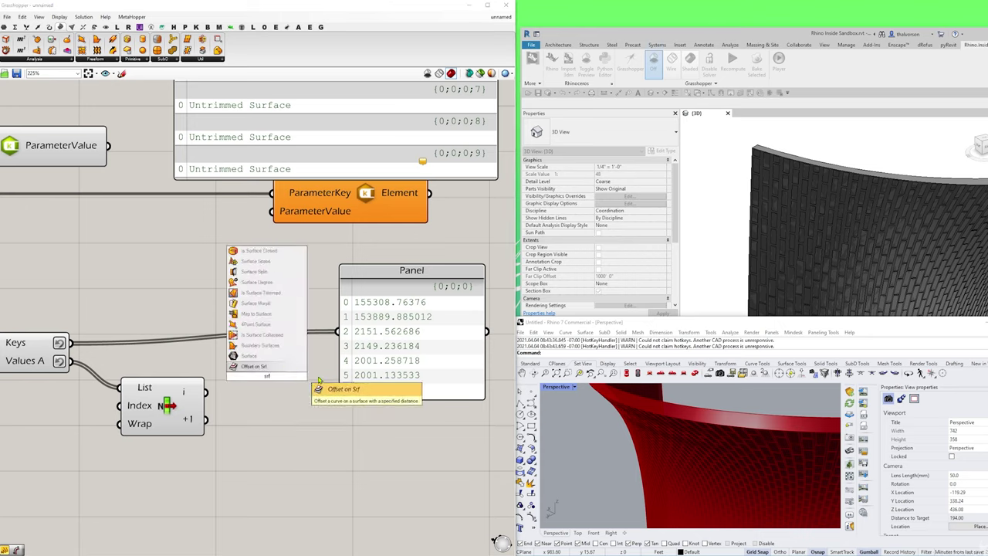
{"action": "left_click", "coordinate": [254, 365]}
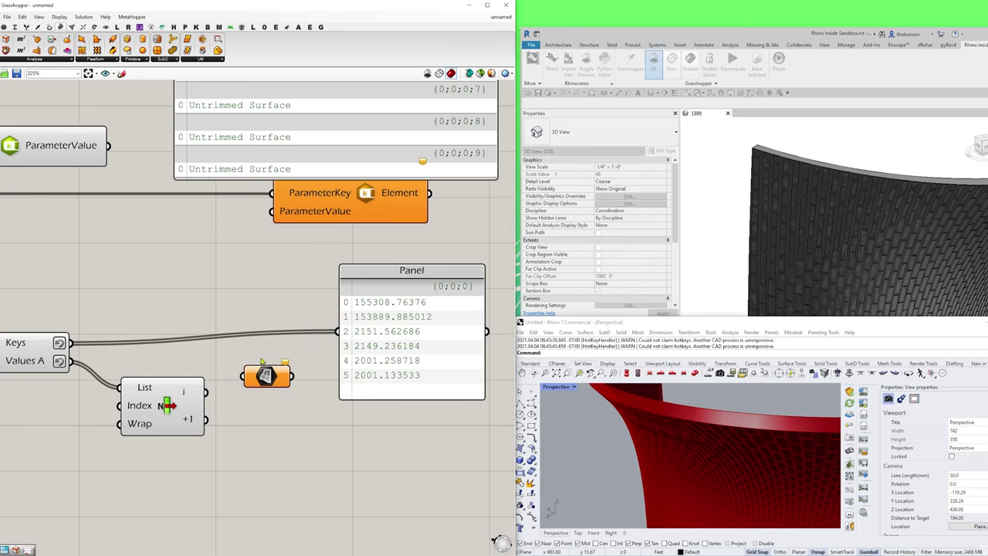
{"action": "left_click_drag", "start_coordinate": [206, 392], "coordinate": [268, 390]}
{"action": "scroll", "coordinate": [699, 415], "scroll_direction": "up", "scroll_amount": 2}
{"action": "scroll", "coordinate": [700, 417], "scroll_direction": "up", "scroll_amount": 3}
{"action": "scroll", "coordinate": [669, 433], "scroll_direction": "down", "scroll_amount": 7}
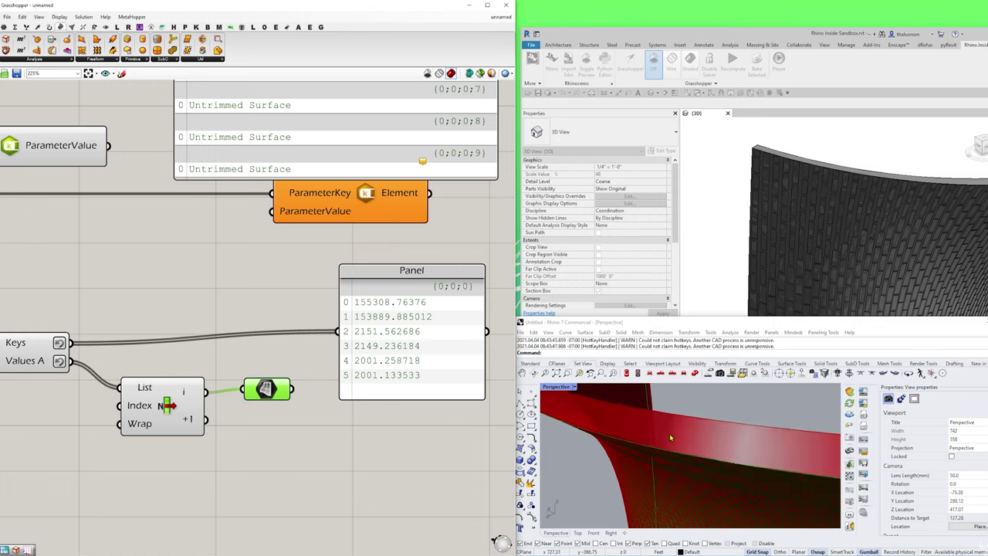
- Disable the preview of the Deconstruct Brep, Area and Sort List components
{"action": "right_click_drag", "start_coordinate": [243, 446], "coordinate": [366, 444]}
{"action": "scroll", "coordinate": [366, 443], "scroll_direction": "down", "scroll_amount": 4}
{"action": "left_click_drag", "start_coordinate": [267, 453], "coordinate": [91, 384]}
{"action": "middle_click", "coordinate": [85, 361]}
{"action": "left_click", "coordinate": [112, 334]}
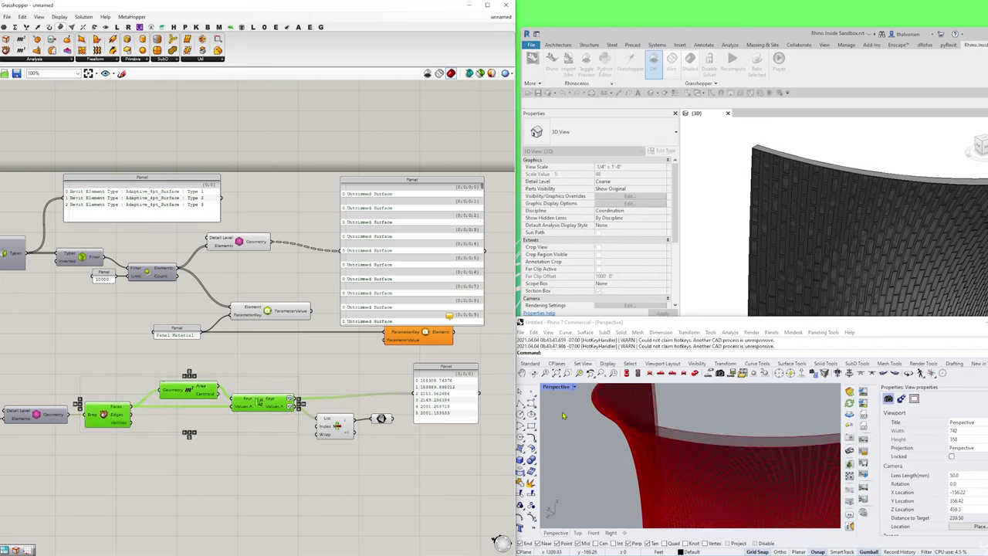
- Examine in the Rhino perspective view which tower faces the Surface parameter and the List Item component return
{"action": "scroll", "coordinate": [692, 425], "scroll_direction": "down", "scroll_amount": 10}
{"action": "right_click_drag", "start_coordinate": [691, 423], "coordinate": [534, 454]}
{"action": "scroll", "coordinate": [682, 477], "scroll_direction": "up", "scroll_amount": 7}
{"action": "right_click", "coordinate": [855, 422], "text": "shift"}
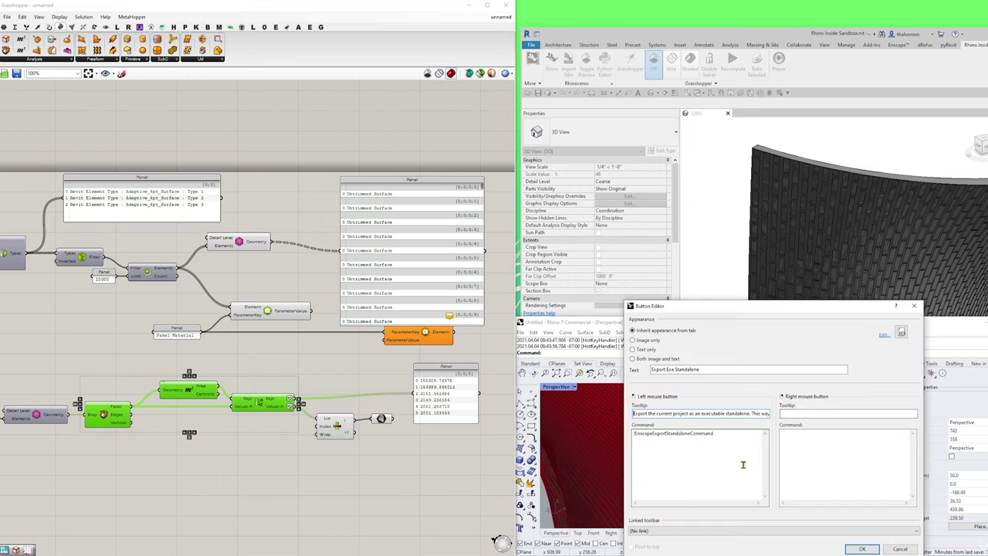
{"action": "left_click", "coordinate": [900, 549]}
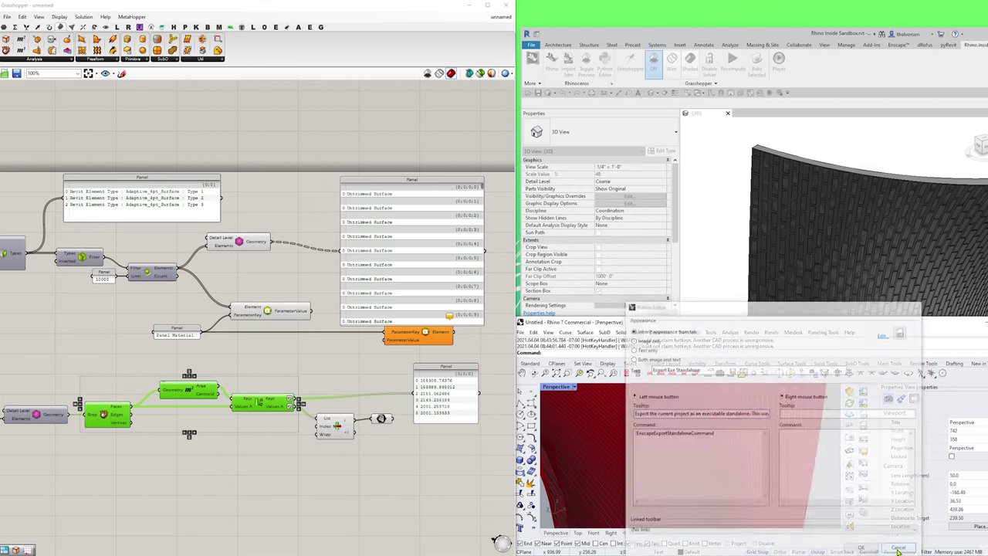
{"action": "right_click_drag", "start_coordinate": [767, 456], "coordinate": [651, 431]}
{"action": "left_click", "coordinate": [380, 420]}
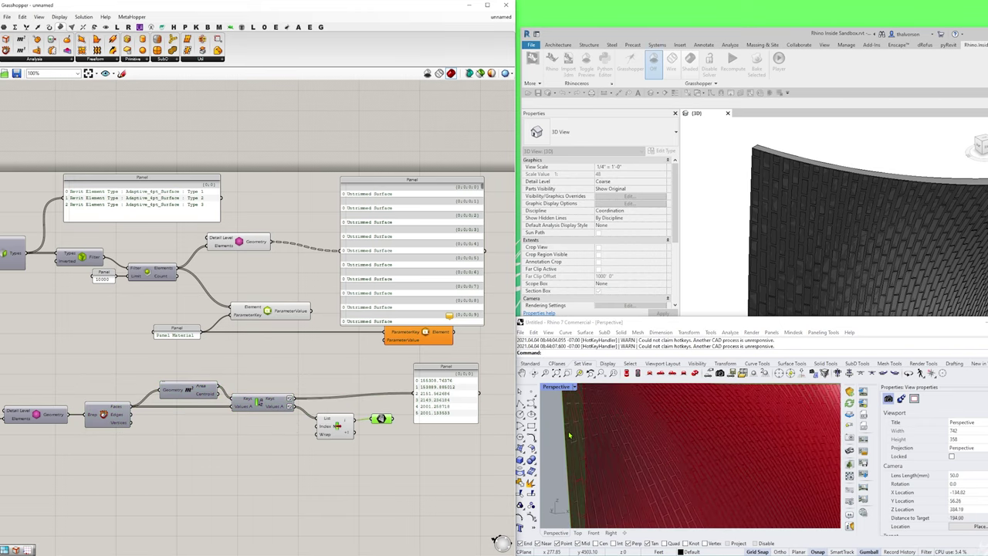
{"action": "right_click_drag", "start_coordinate": [591, 437], "coordinate": [662, 444]}
{"action": "scroll", "coordinate": [665, 444], "scroll_direction": "down", "scroll_amount": 8}
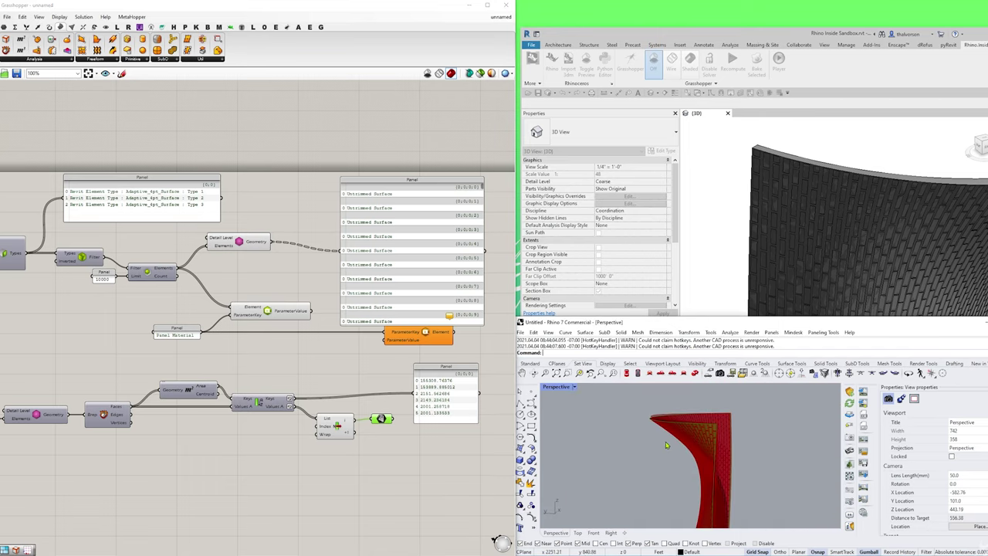
{"action": "left_click", "coordinate": [345, 434]}
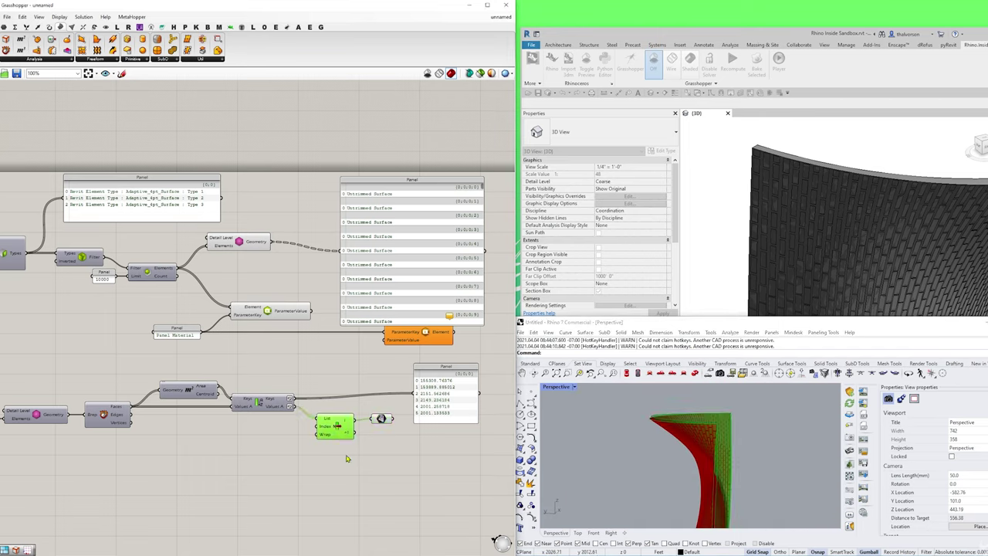
- Disable the preview of the List Item component and select the Surface parameter to check its face in Rhino
{"action": "middle_click", "coordinate": [349, 463]}
{"action": "left_click", "coordinate": [379, 443]}
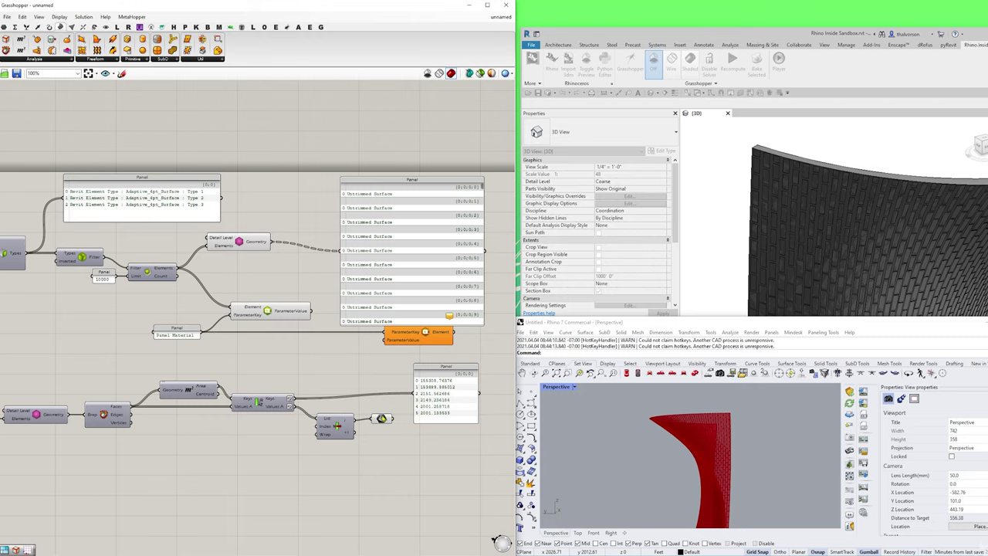
{"action": "left_click", "coordinate": [382, 419]}
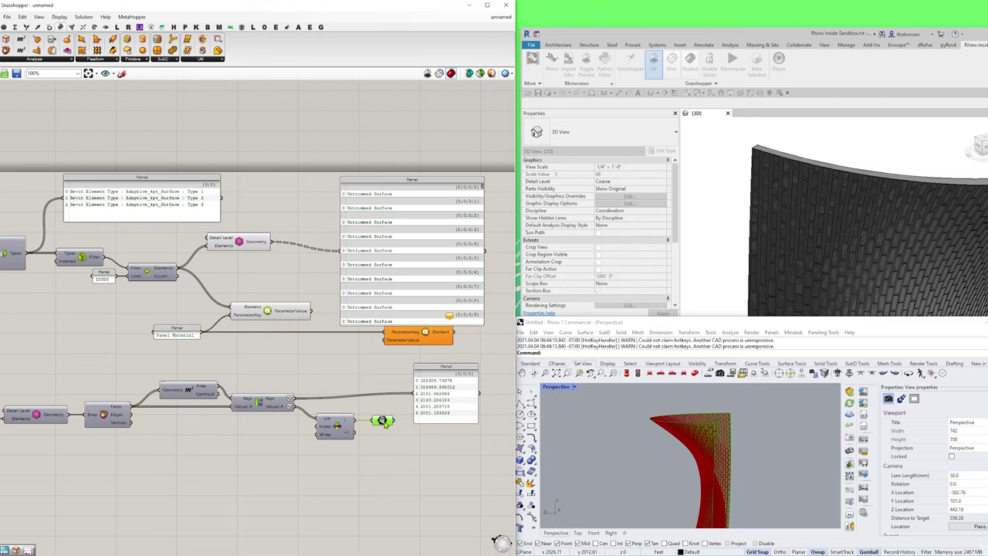
- Move the Untrimmed Surface panel further from its Geometry component and add an Area component in the gap
{"action": "scroll", "coordinate": [384, 417], "scroll_direction": "down", "scroll_amount": 1}
{"action": "right_click_drag", "start_coordinate": [386, 413], "coordinate": [221, 385]}
{"action": "left_click_drag", "start_coordinate": [235, 386], "coordinate": [367, 381]}
{"action": "right_click_drag", "start_coordinate": [240, 360], "coordinate": [332, 359]}
{"action": "left_click_drag", "start_coordinate": [312, 280], "coordinate": [420, 274]}
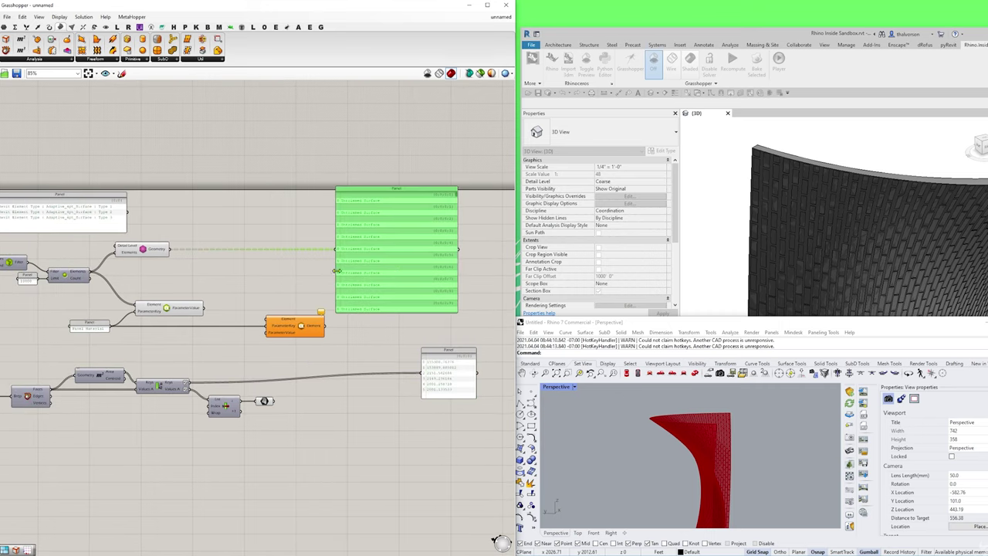
{"action": "double_click", "coordinate": [254, 282]}
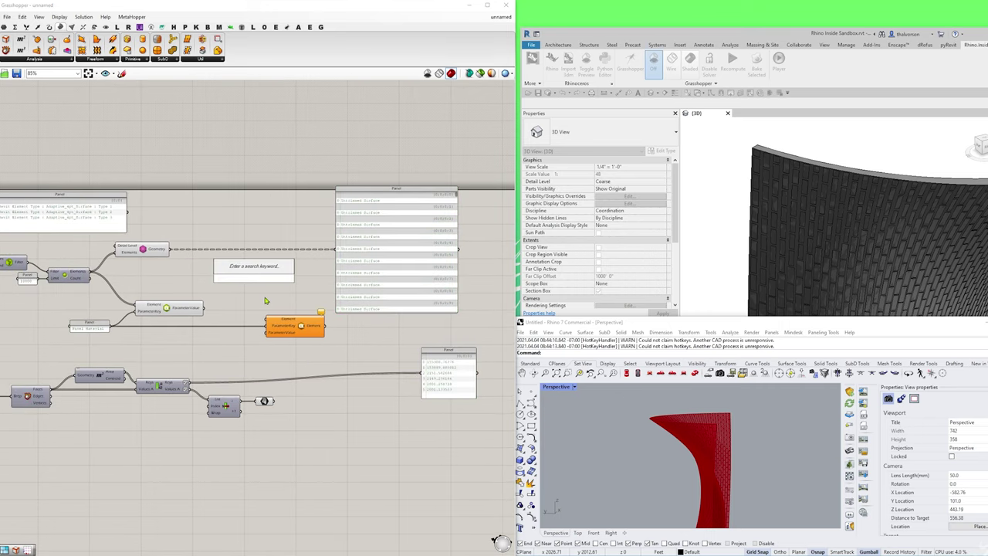
{"action": "type", "text": "area"}
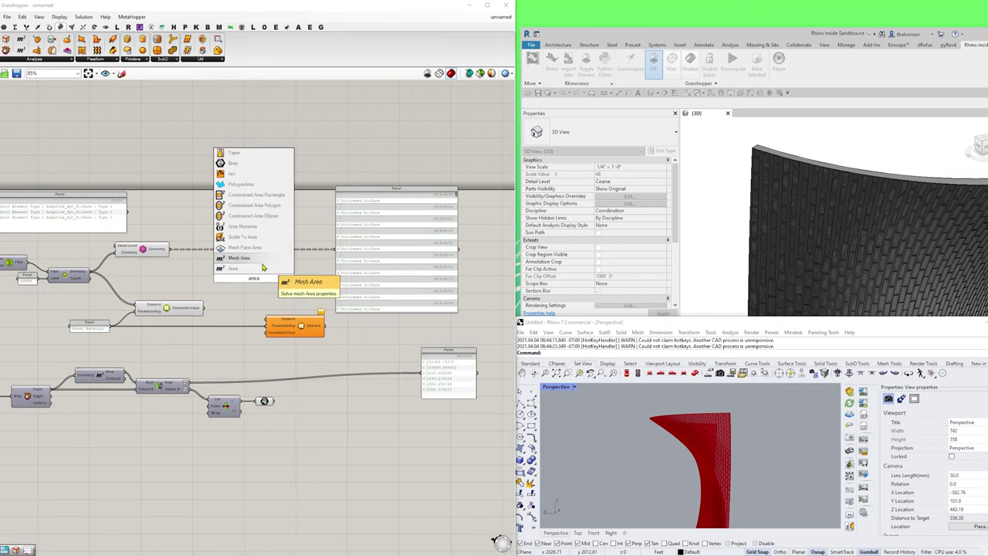
{"action": "left_click", "coordinate": [246, 268]}
- Connect the panel elements' Geometry output to the new Area component, inspect the centroids in Rhino, and place Area closer to its source
{"action": "left_click", "coordinate": [156, 251]}
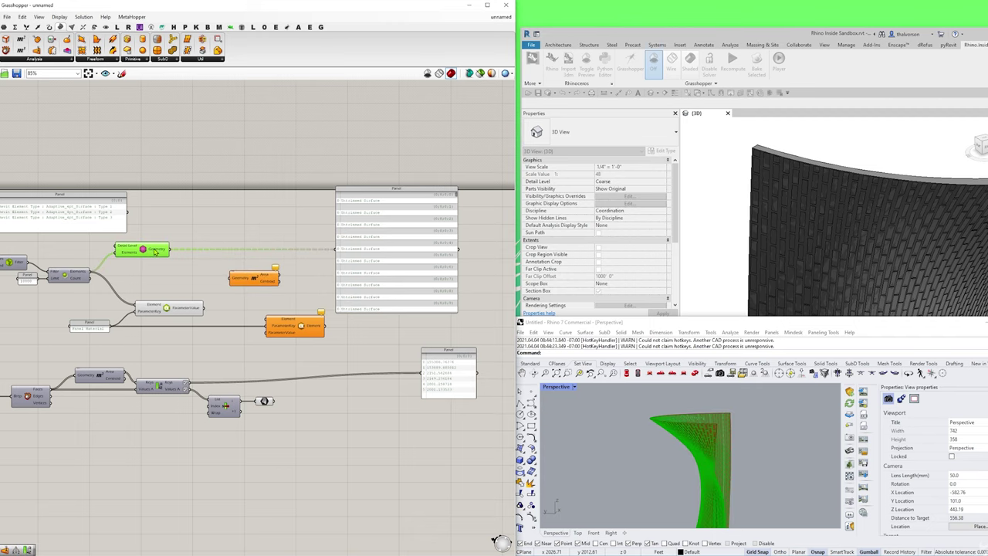
{"action": "scroll", "coordinate": [171, 256], "scroll_direction": "up", "scroll_amount": 2}
{"action": "left_click_drag", "start_coordinate": [168, 248], "coordinate": [253, 286]}
{"action": "scroll", "coordinate": [719, 452], "scroll_direction": "up", "scroll_amount": 6}
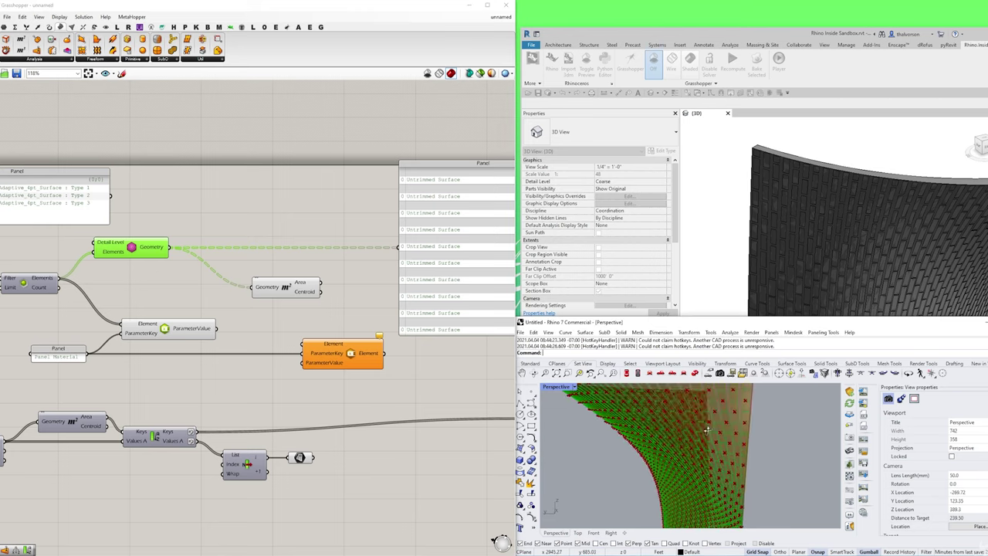
{"action": "right_click_drag", "start_coordinate": [697, 458], "coordinate": [730, 442]}
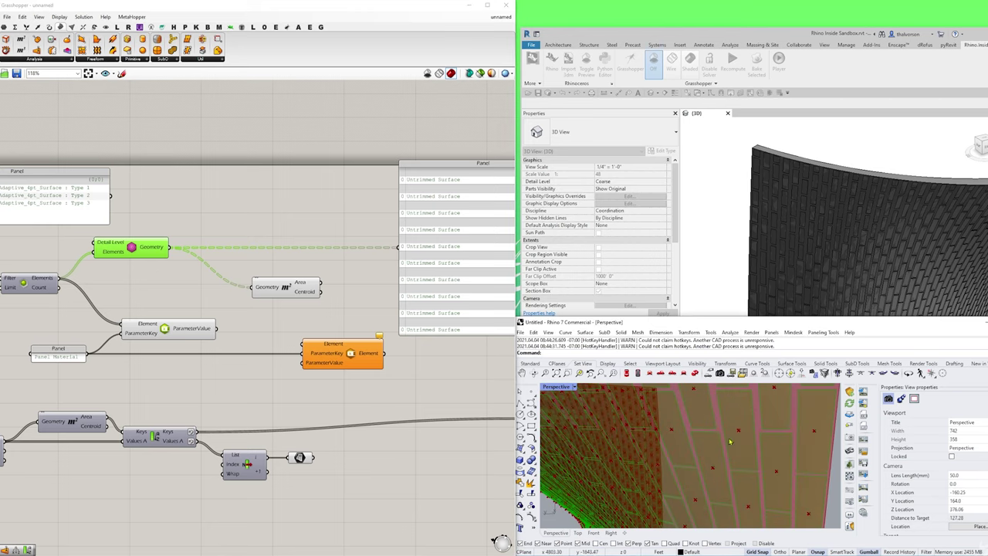
{"action": "left_click_drag", "start_coordinate": [296, 290], "coordinate": [237, 279]}
{"action": "left_click", "coordinate": [299, 457]}
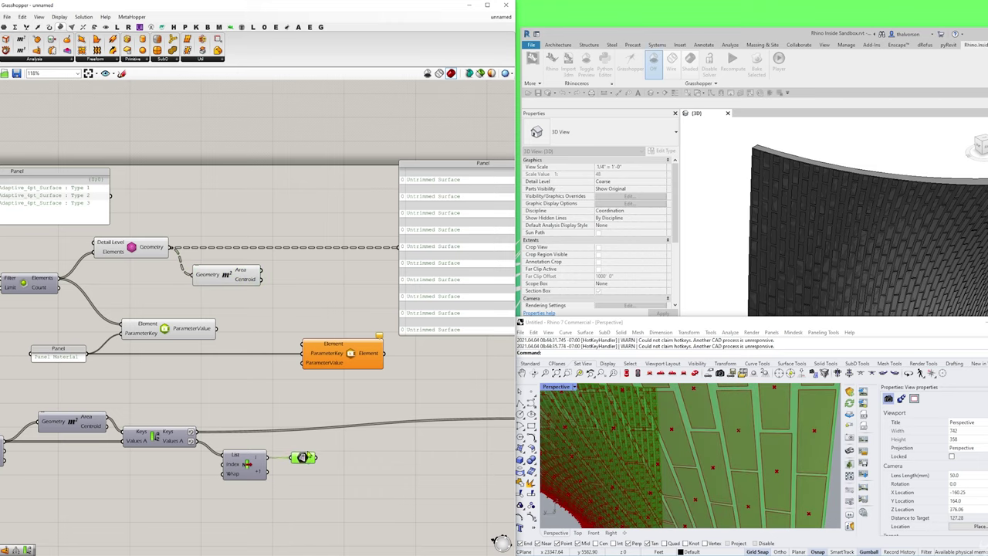
{"action": "double_click", "coordinate": [309, 305]}
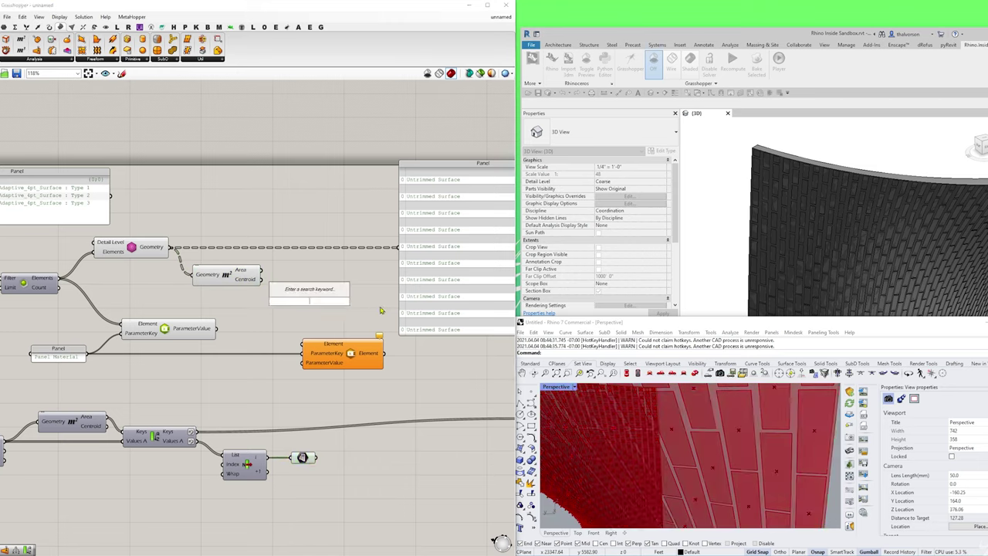
{"action": "type", "text": "cp"}
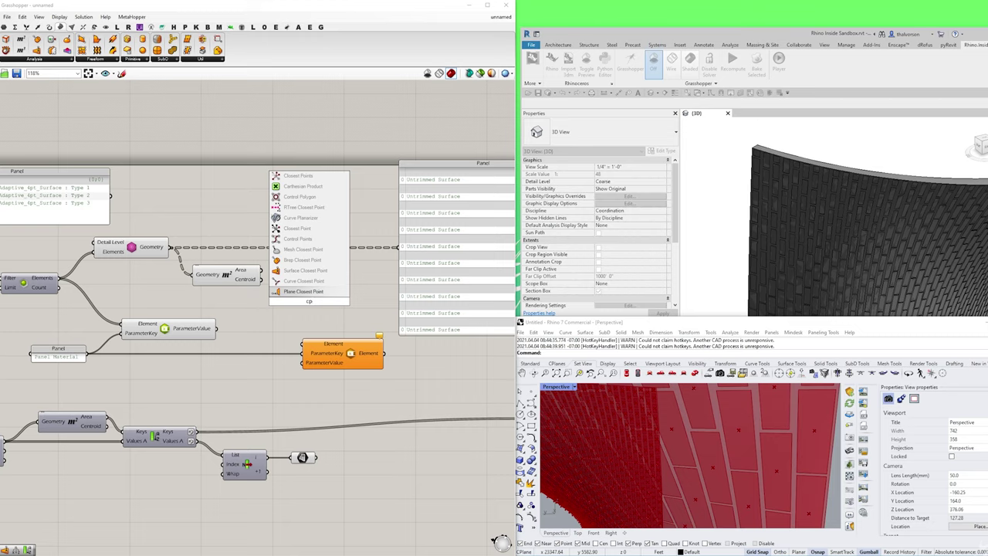
{"action": "left_click", "coordinate": [345, 319]}
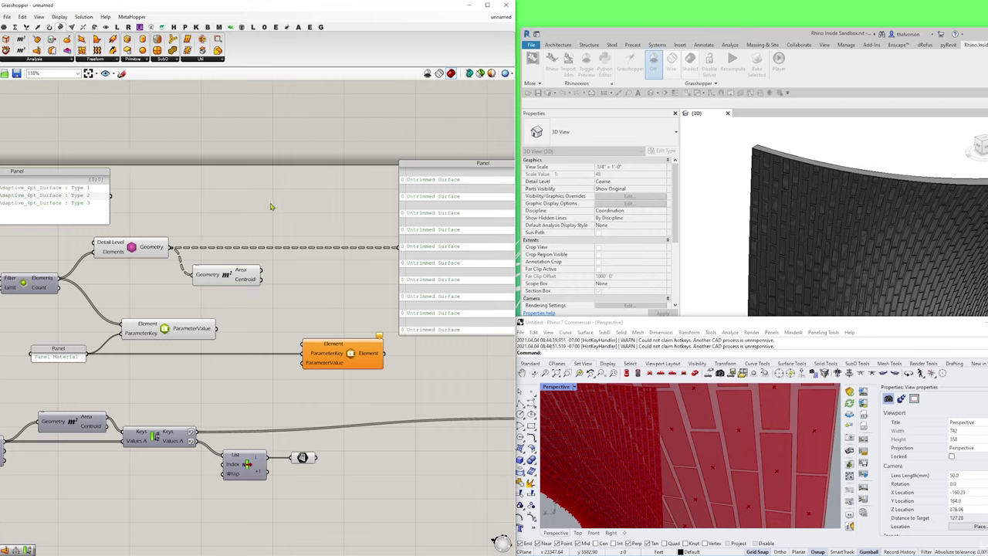
- Add a Plane Coordinates component beside the panel Area component
{"action": "left_click", "coordinate": [39, 27]}
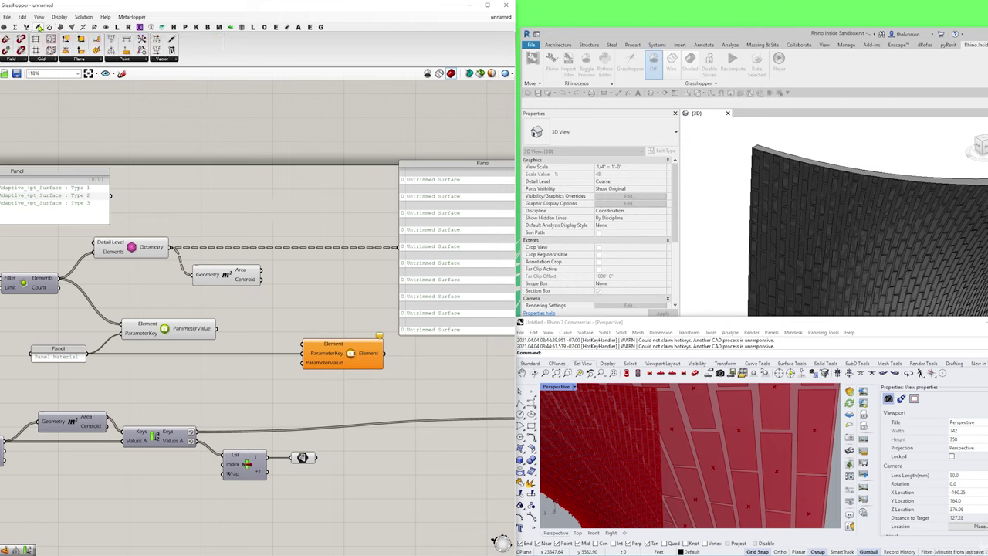
{"action": "left_click", "coordinate": [79, 61]}
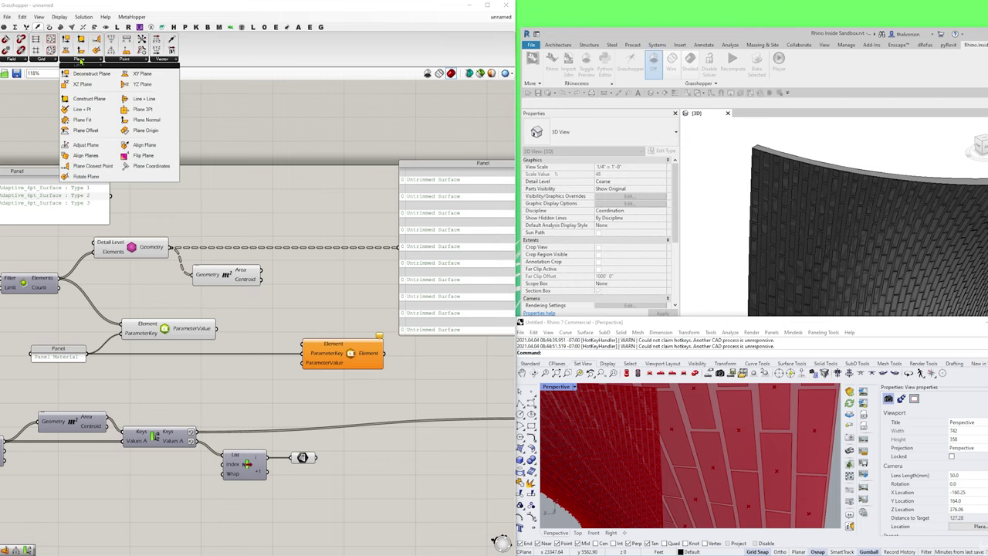
{"action": "left_click", "coordinate": [150, 166]}
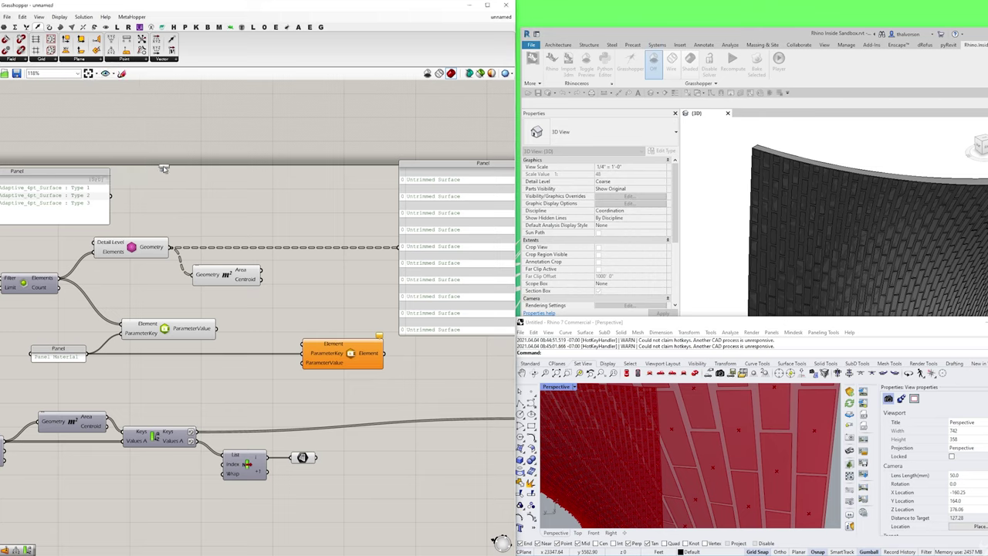
{"action": "left_click", "coordinate": [337, 293]}
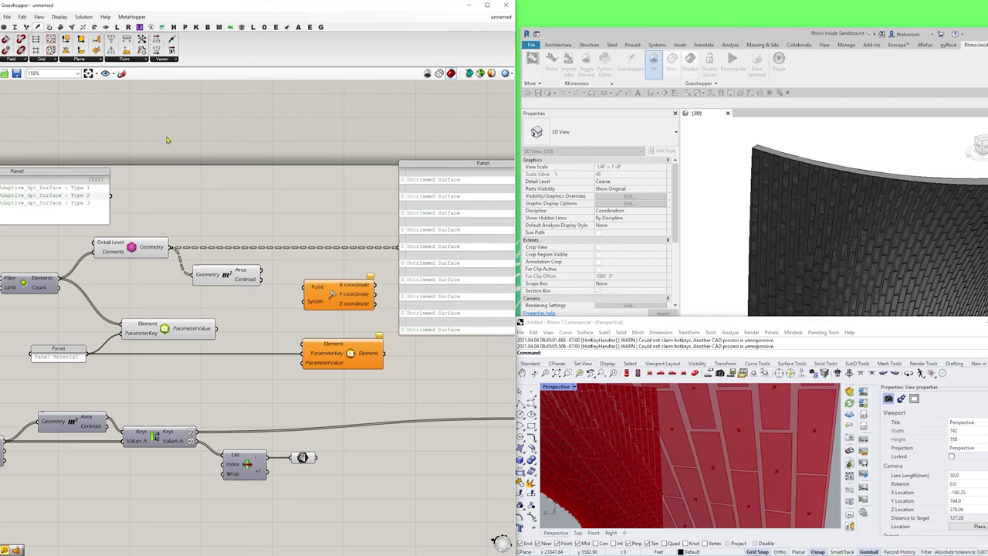
- Add an XY Plane component and connect its Plane output to the System input of Plane Coordinates
{"action": "left_click", "coordinate": [90, 59]}
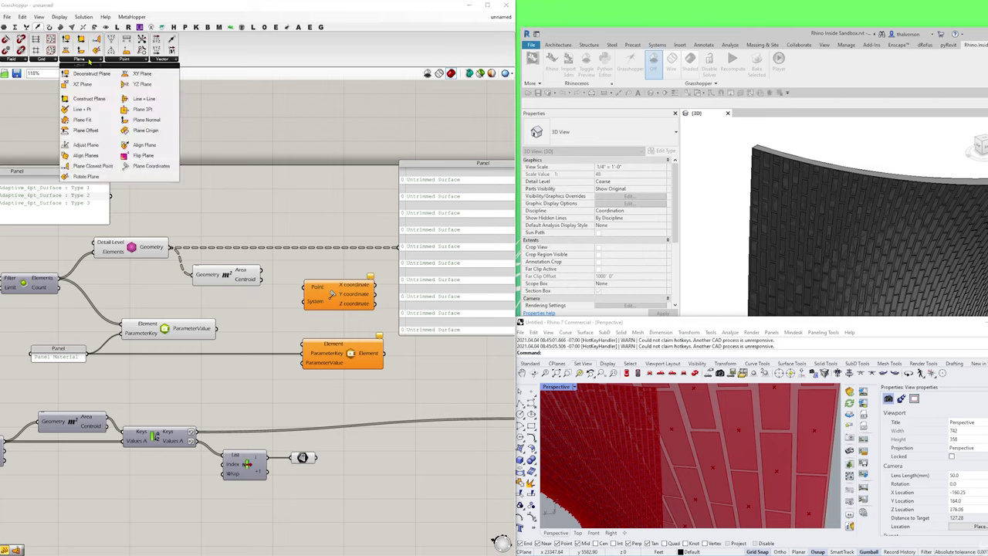
{"action": "left_click", "coordinate": [154, 79]}
{"action": "left_click", "coordinate": [249, 302]}
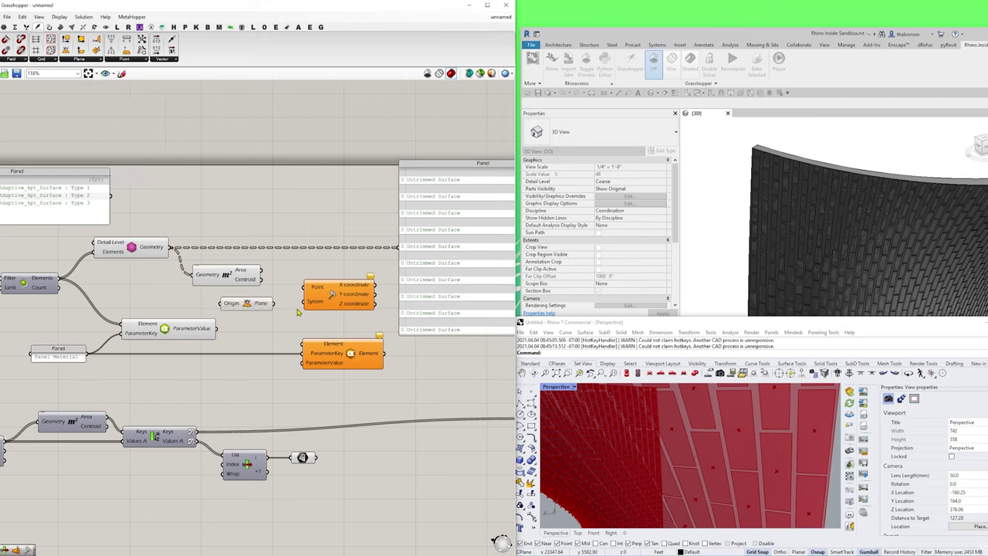
{"action": "left_click_drag", "start_coordinate": [272, 303], "coordinate": [301, 303]}
{"action": "left_click_drag", "start_coordinate": [333, 301], "coordinate": [329, 302]}
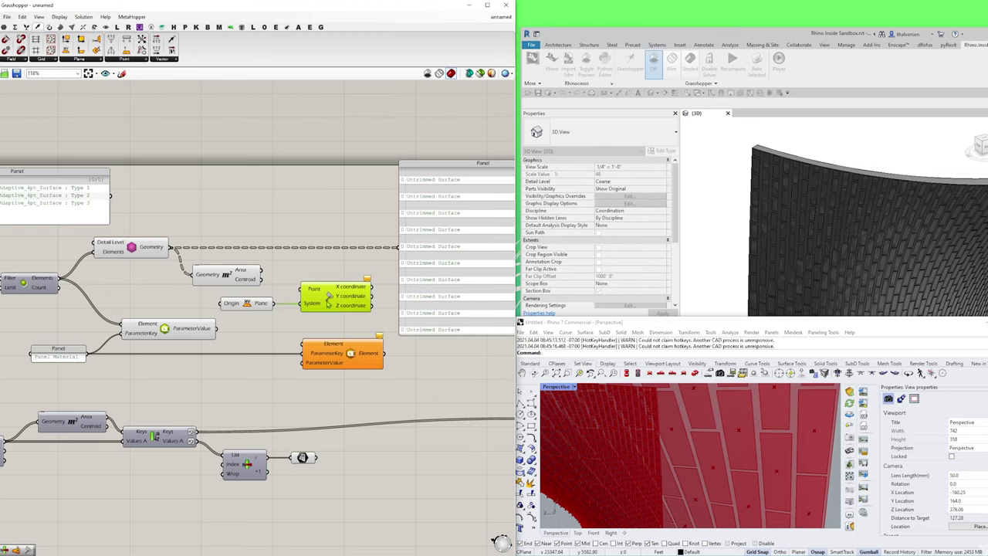
- Connect Area's Centroid output to the Point input of Plane Coordinates and show its Z coordinate output in the large panel
{"action": "left_click", "coordinate": [288, 258]}
{"action": "left_click_drag", "start_coordinate": [261, 280], "coordinate": [323, 300]}
{"action": "right_click_drag", "start_coordinate": [362, 291], "coordinate": [322, 282]}
{"action": "left_click_drag", "start_coordinate": [322, 297], "coordinate": [358, 239]}
{"action": "right_click_drag", "start_coordinate": [344, 237], "coordinate": [266, 235]}
{"action": "left_click_drag", "start_coordinate": [332, 321], "coordinate": [333, 439]}
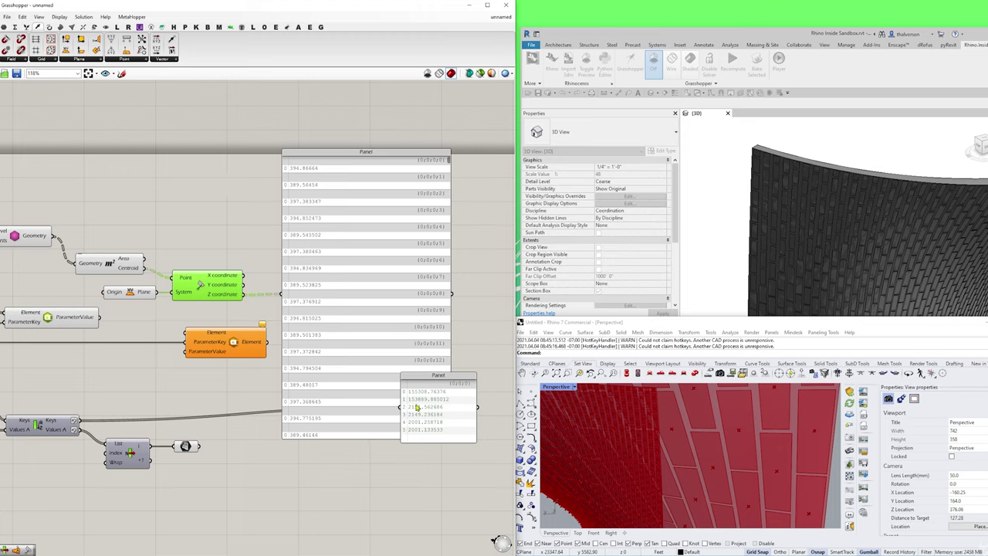
- Move the face-area panel below List Item and the Z coordinate panel aside, and review the Z values down to the list's end
{"action": "left_click_drag", "start_coordinate": [416, 407], "coordinate": [115, 520]}
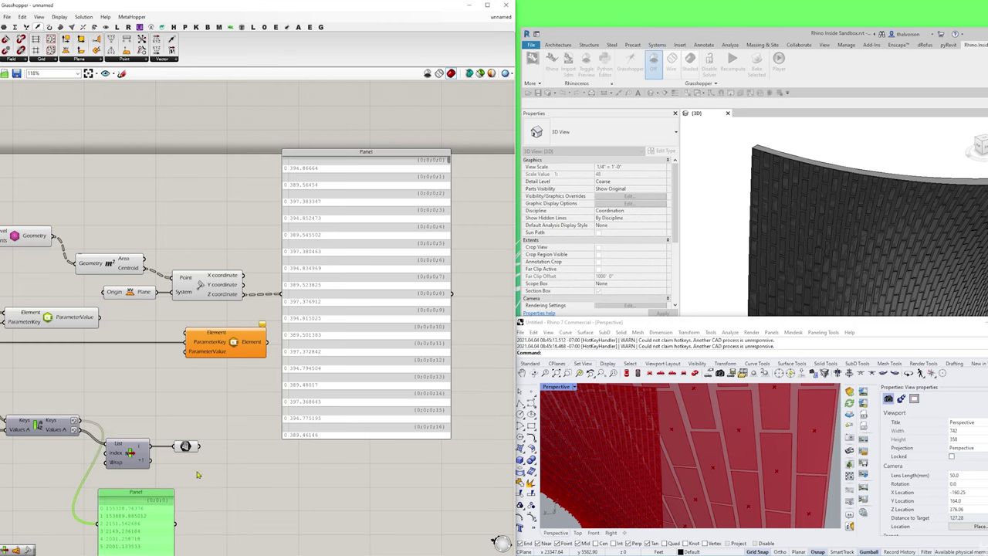
{"action": "left_click_drag", "start_coordinate": [338, 333], "coordinate": [388, 344]}
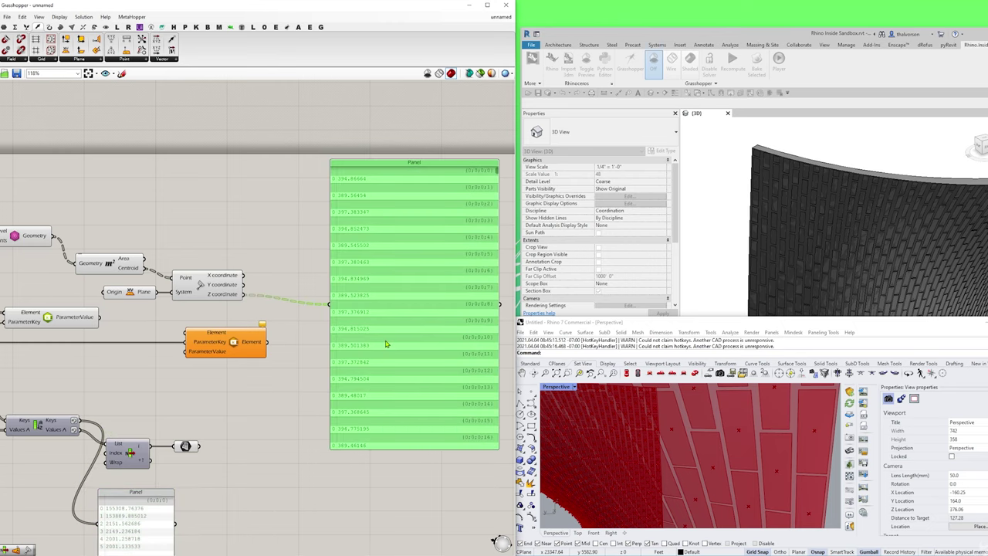
{"action": "left_click_drag", "start_coordinate": [378, 294], "coordinate": [434, 294]}
{"action": "right_click_drag", "start_coordinate": [309, 262], "coordinate": [284, 267]}
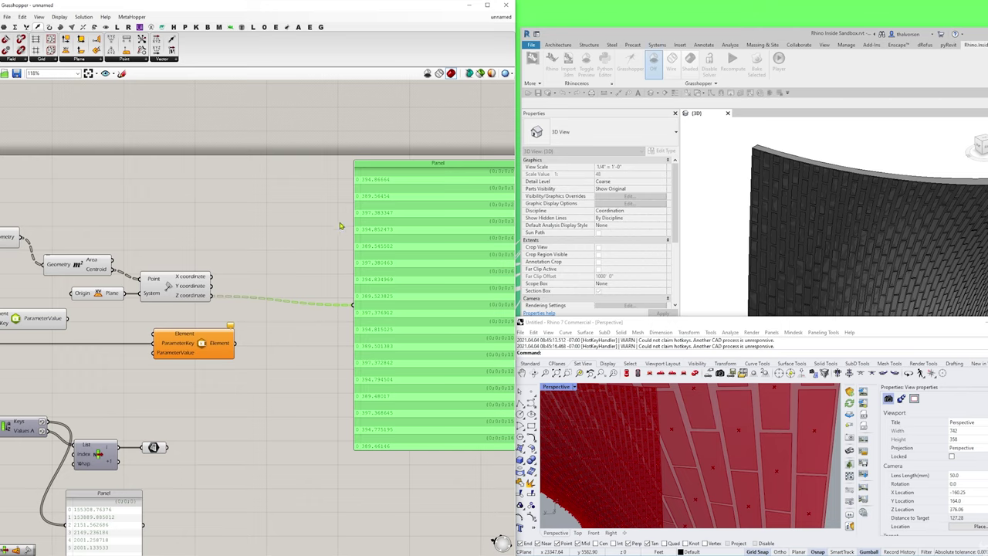
{"action": "right_click_drag", "start_coordinate": [470, 194], "coordinate": [348, 198]}
{"action": "left_click_drag", "start_coordinate": [401, 177], "coordinate": [409, 474]}
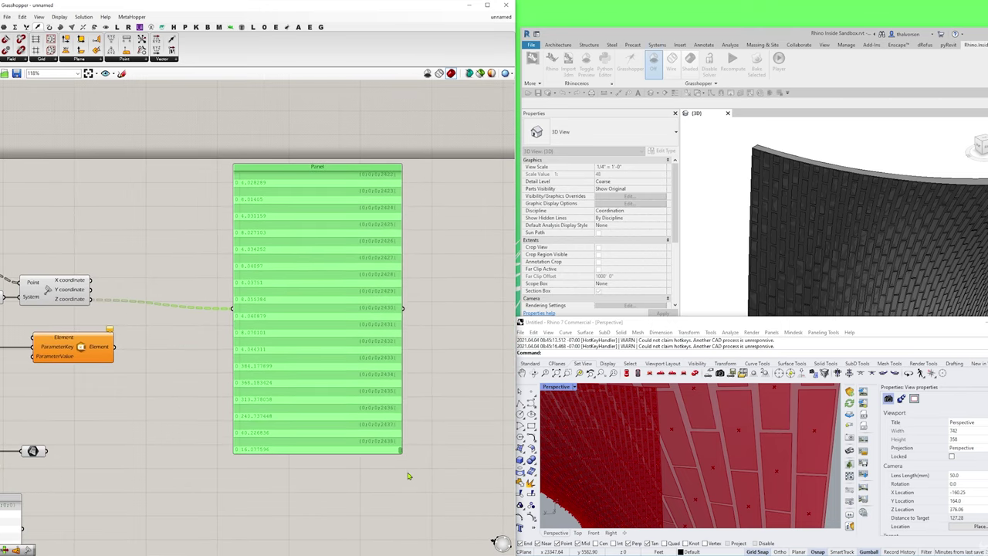
{"action": "left_click_drag", "start_coordinate": [244, 237], "coordinate": [301, 233]}
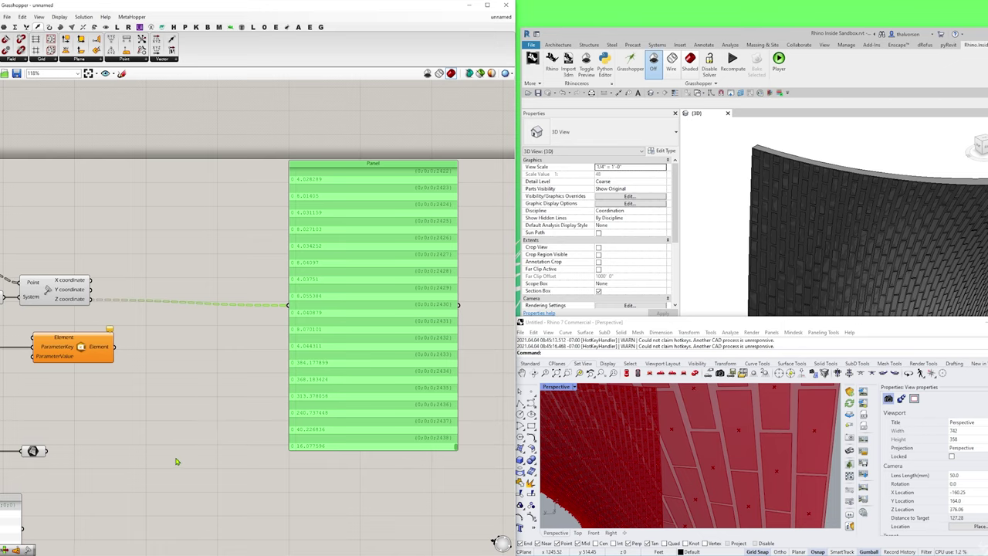
- Add a Surface Closest Point component and connect the Surface parameter to its Surface input
{"action": "right_click_drag", "start_coordinate": [123, 425], "coordinate": [323, 403]}
{"action": "double_click", "coordinate": [324, 402]}
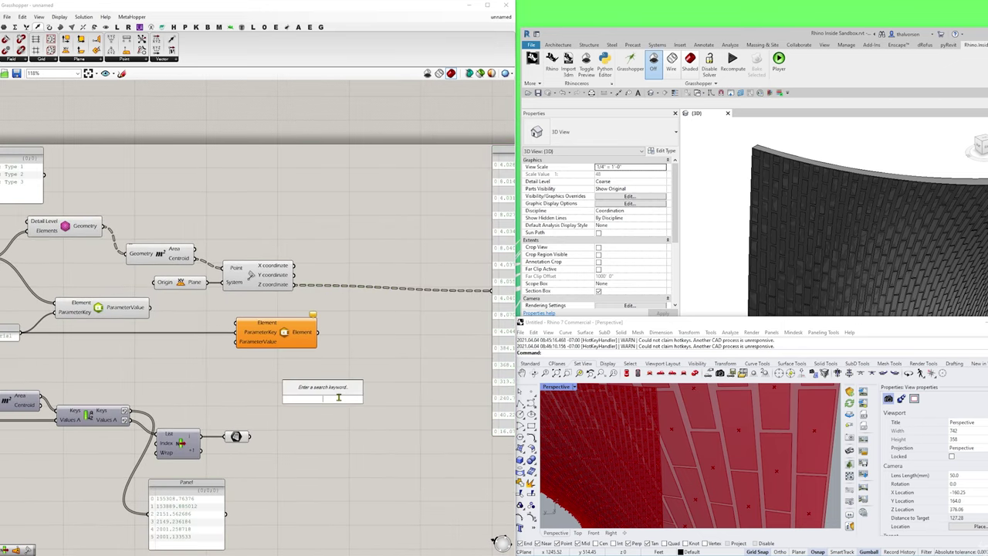
{"action": "type", "text": "cp"}
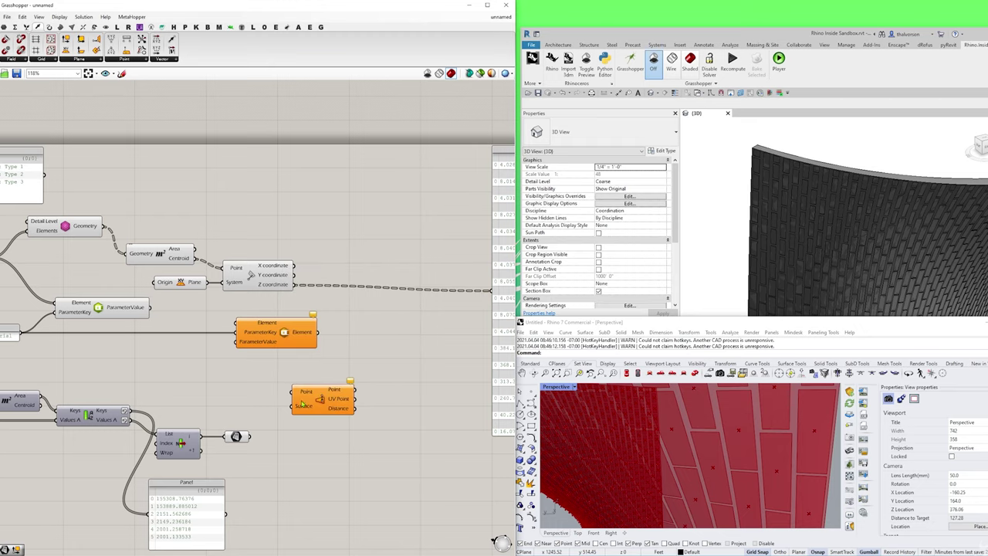
{"action": "right_click_drag", "start_coordinate": [247, 389], "coordinate": [269, 386]}
{"action": "left_click_drag", "start_coordinate": [272, 434], "coordinate": [322, 405]}
{"action": "left_click_drag", "start_coordinate": [348, 399], "coordinate": [352, 429]}
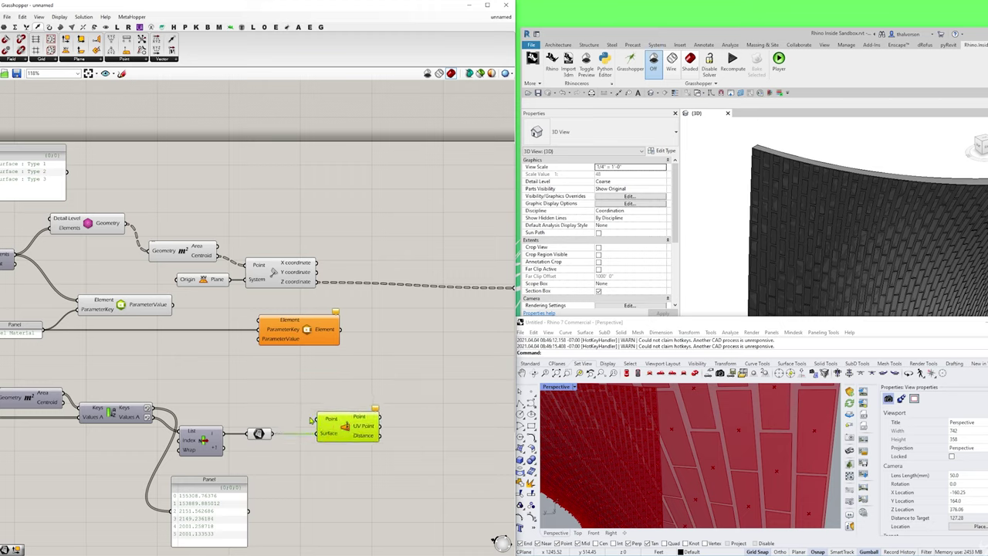
- Connect the panel Area component's Centroid output to the Point input of Surface Closest Point and place it nearer the Surface parameter
{"action": "left_click_drag", "start_coordinate": [219, 262], "coordinate": [330, 425]}
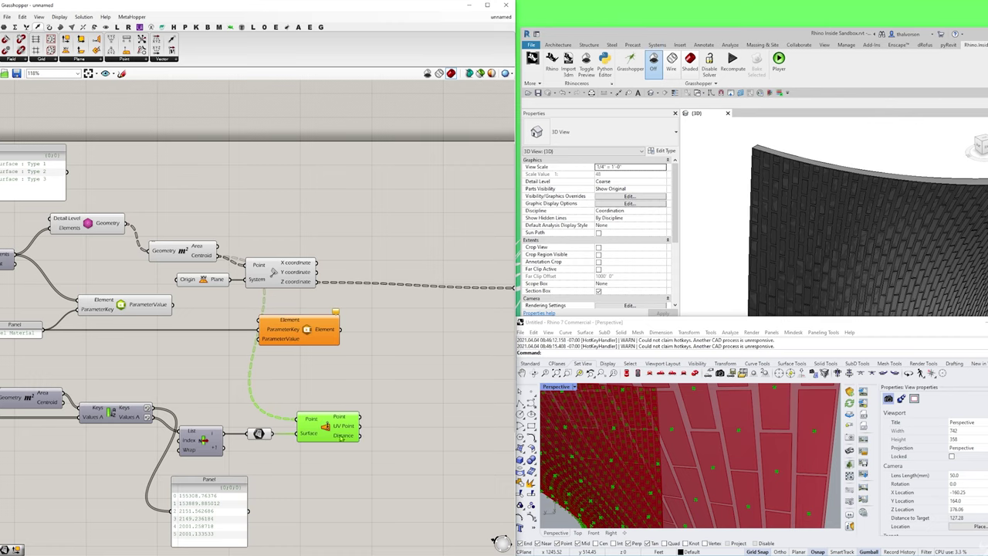
{"action": "right_click_drag", "start_coordinate": [384, 432], "coordinate": [312, 410]}
{"action": "left_click", "coordinate": [313, 409]}
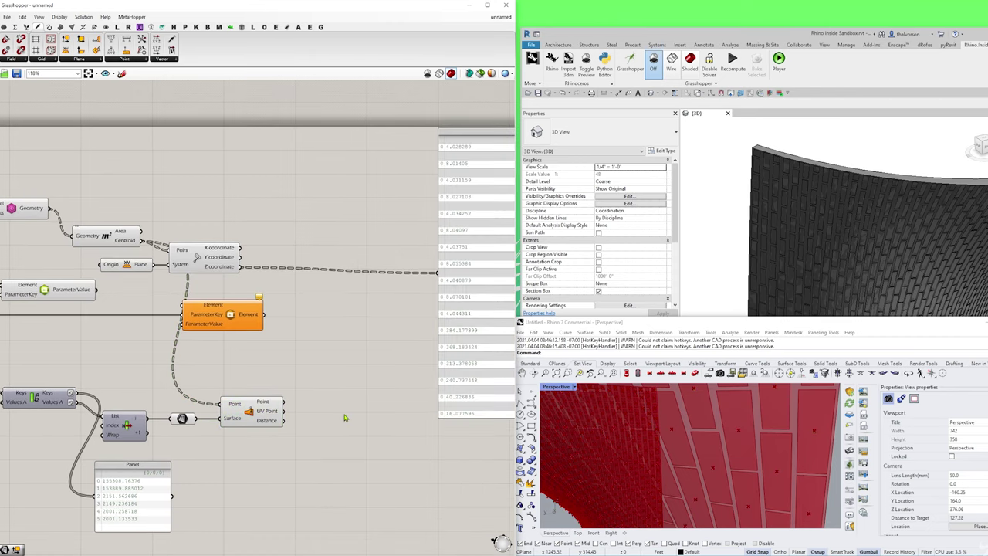
- Move the face-area panel below Surface Closest Point, replace its source with the UV Point output, and widen it
{"action": "left_click_drag", "start_coordinate": [138, 488], "coordinate": [307, 466]}
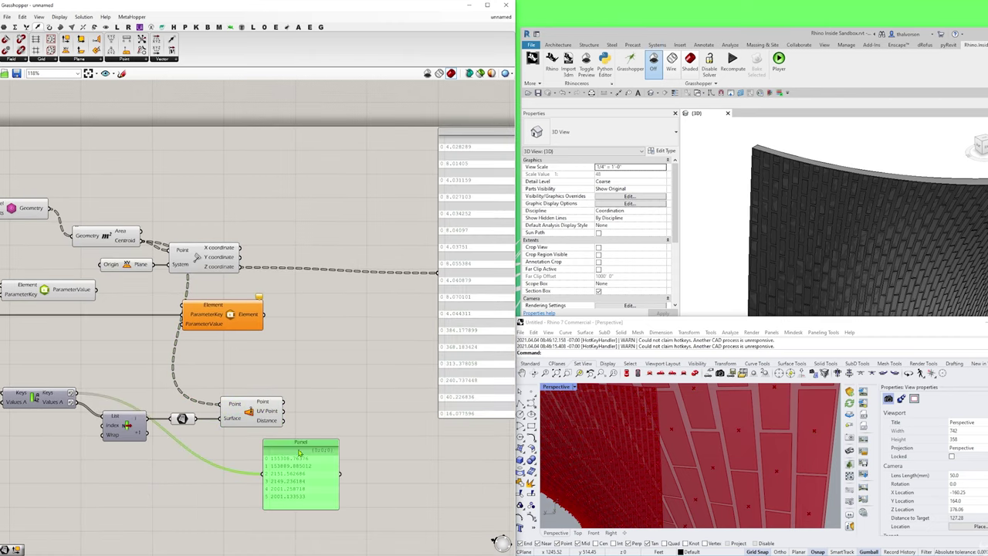
{"action": "left_click_drag", "start_coordinate": [284, 410], "coordinate": [263, 472]}
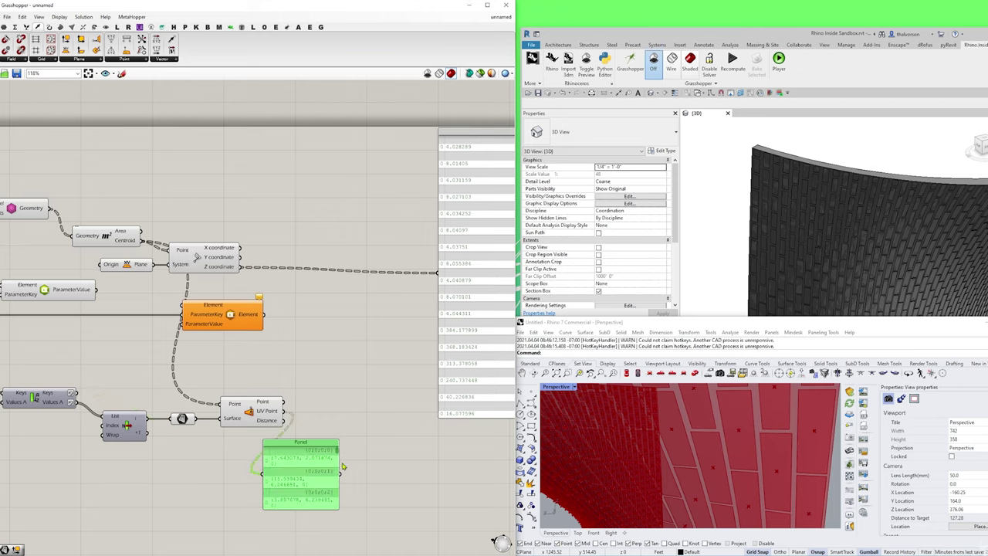
{"action": "mouse_move", "coordinate": [337, 462]}
{"action": "left_mouse_down"}
{"action": "mouse_move", "coordinate": [402, 461]}
{"action": "mouse_move", "coordinate": [334, 448]}
{"action": "left_mouse_up"}
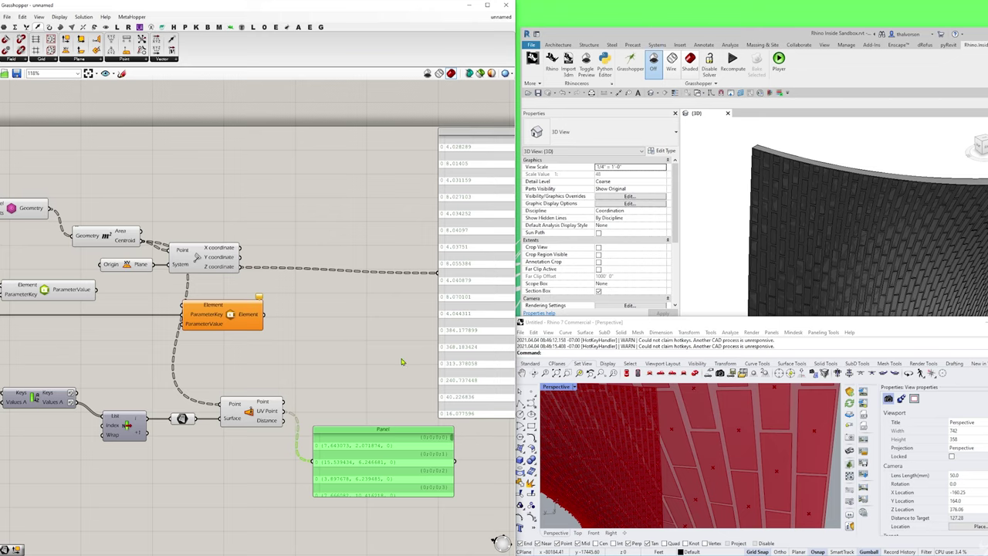
- Check the closest points in Rhino, group Plane Coordinates and XY Plane above Surface Closest Point, and shift the UV Point panel away
{"action": "scroll", "coordinate": [742, 426], "scroll_direction": "down", "scroll_amount": 11}
{"action": "right_click_drag", "start_coordinate": [728, 430], "coordinate": [695, 431]}
{"action": "left_click_drag", "start_coordinate": [224, 309], "coordinate": [245, 361]}
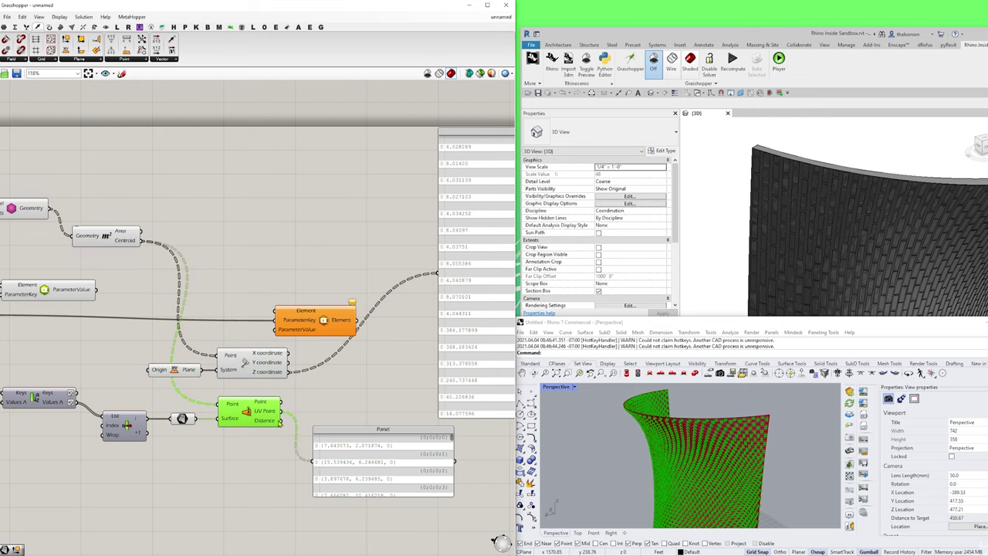
{"action": "left_click_drag", "start_coordinate": [344, 446], "coordinate": [367, 451]}
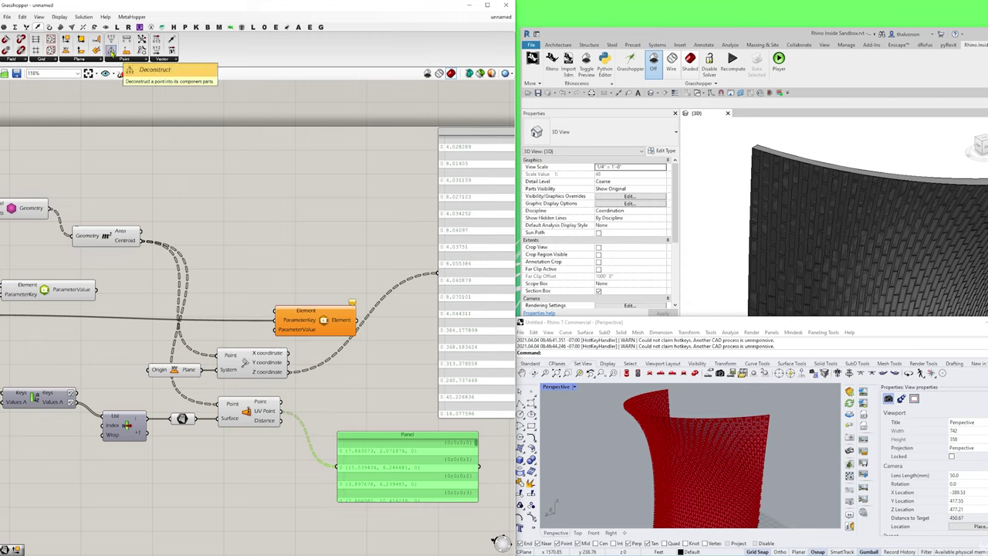
- Add a point Deconstruct component fed by Surface Closest Point's UV Point output, and shift Plane Coordinates and XY Plane above it
{"action": "left_click_drag", "start_coordinate": [110, 51], "coordinate": [296, 409]}
{"action": "left_click", "coordinate": [322, 409]}
{"action": "left_click_drag", "start_coordinate": [260, 369], "coordinate": [346, 369]}
{"action": "left_click_drag", "start_coordinate": [185, 371], "coordinate": [243, 370]}
{"action": "left_click", "coordinate": [346, 372]}
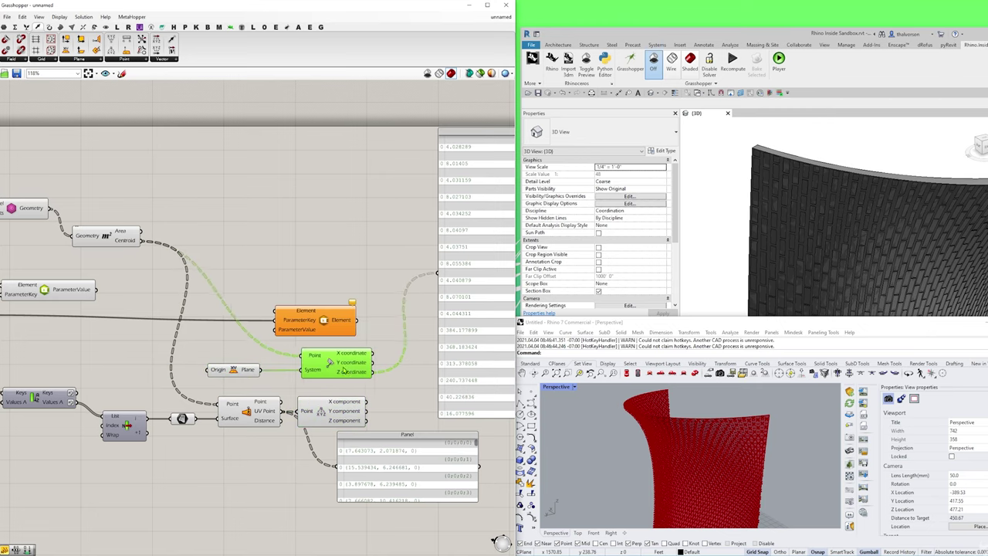
{"action": "right_click_drag", "start_coordinate": [385, 390], "coordinate": [324, 382]}
{"action": "left_click", "coordinate": [263, 404]}
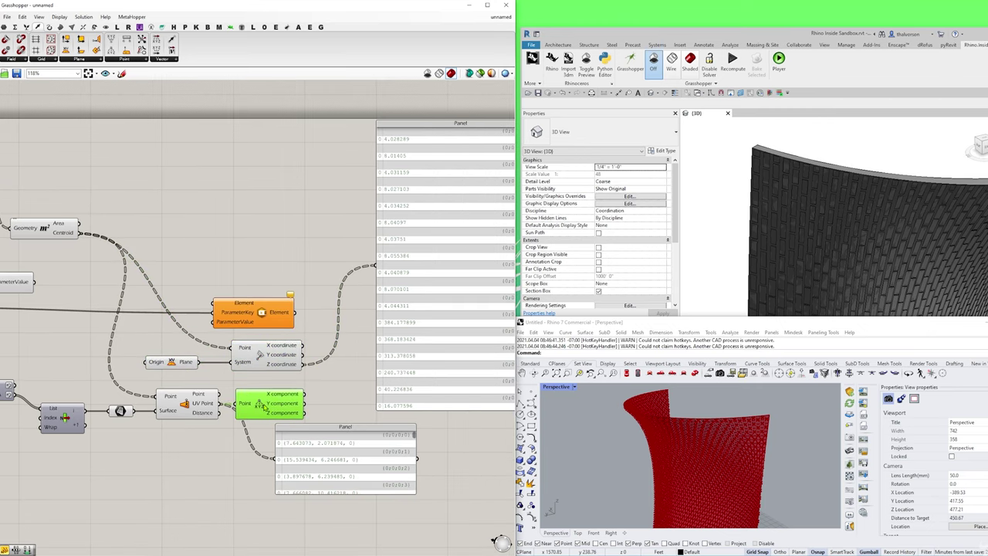
- Draw a vertical reference line in Rhino beside the tower and check the surface against it
{"action": "right_click_drag", "start_coordinate": [666, 455], "coordinate": [642, 426]}
{"action": "right_click_drag", "start_coordinate": [682, 487], "coordinate": [664, 471]}
{"action": "scroll", "coordinate": [673, 454], "scroll_direction": "down", "scroll_amount": 8}
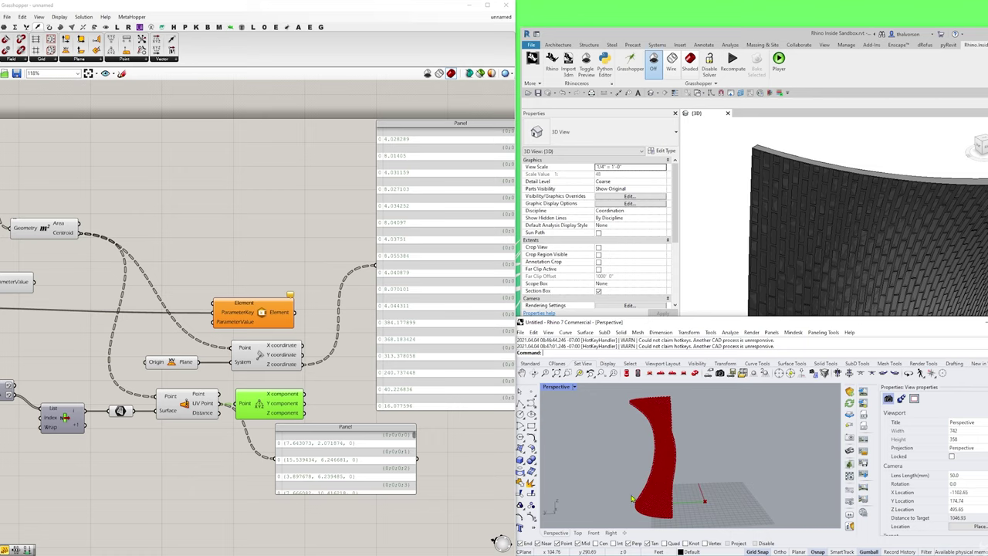
{"action": "left_click", "coordinate": [521, 403]}
{"action": "type", "text": "v"}
{"action": "key", "text": "Return"}
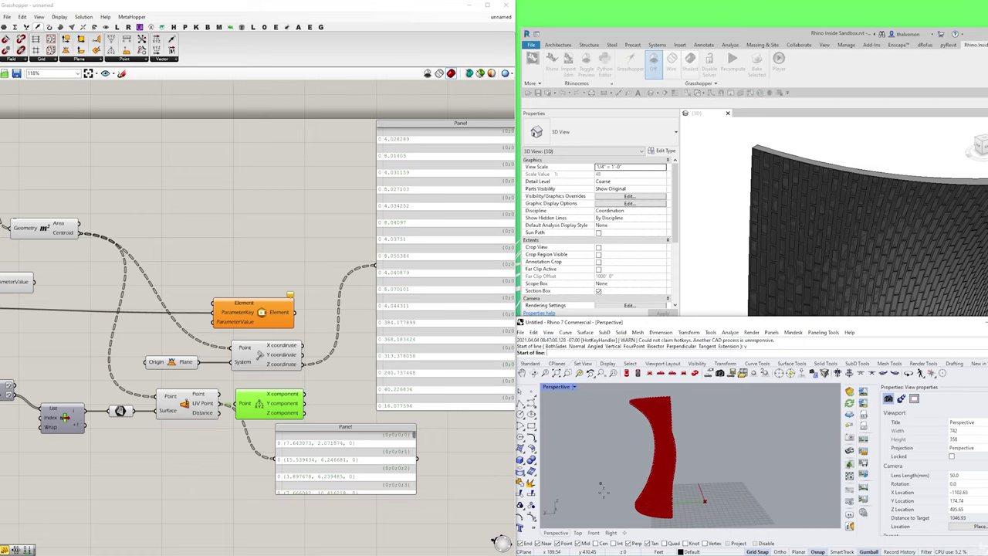
{"action": "left_click", "coordinate": [621, 508]}
{"action": "left_click", "coordinate": [698, 403]}
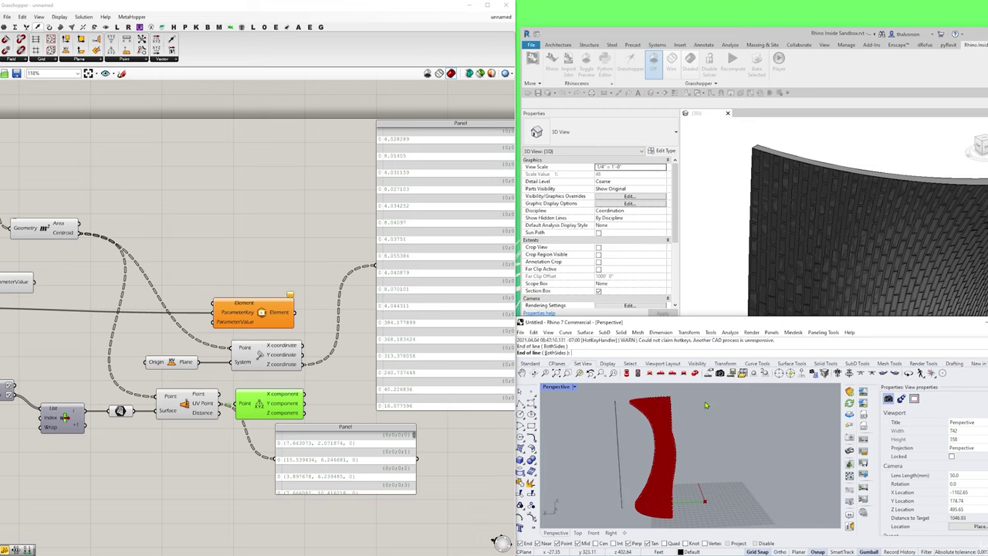
{"action": "right_click_drag", "start_coordinate": [620, 435], "coordinate": [619, 426]}
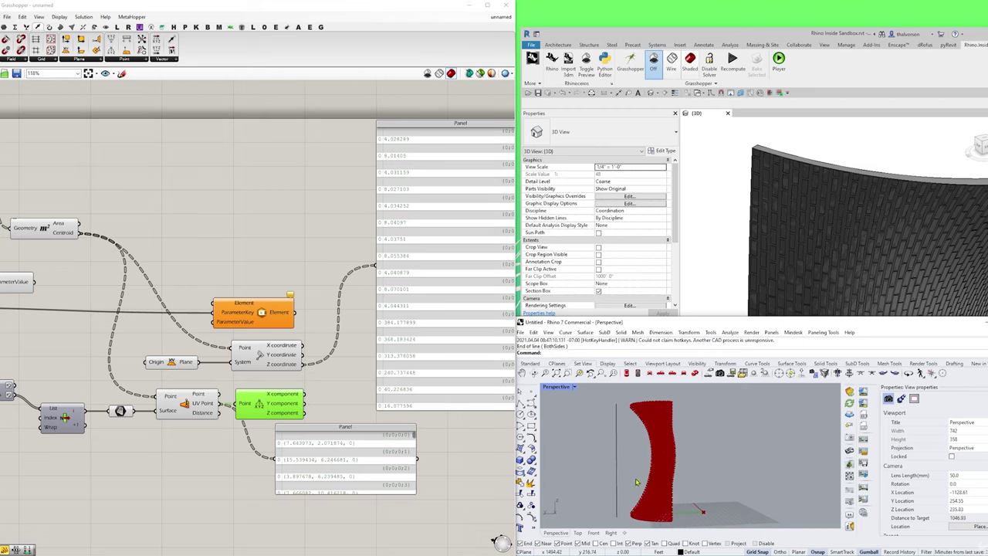
{"action": "scroll", "coordinate": [630, 426], "scroll_direction": "up", "scroll_amount": 3}
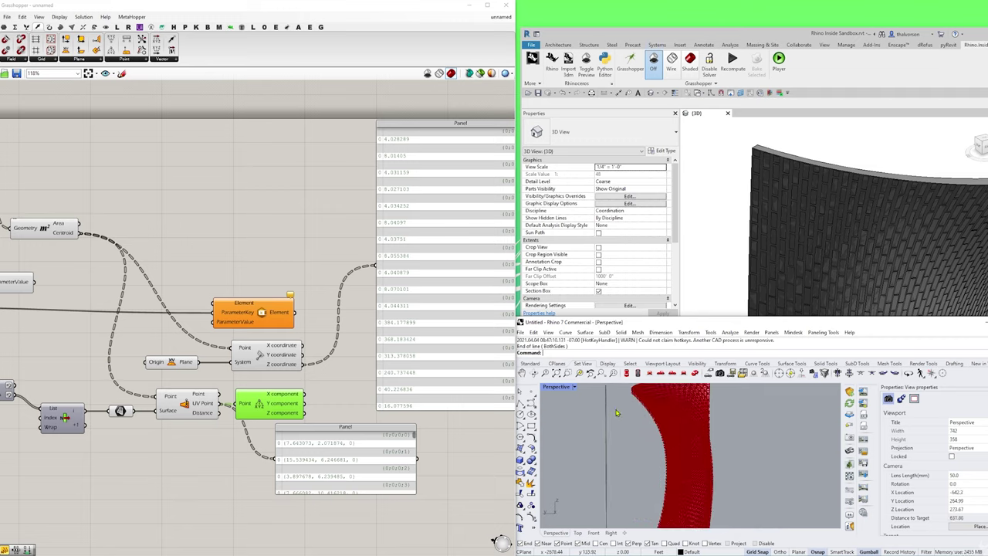
{"action": "right_click_drag", "start_coordinate": [616, 413], "coordinate": [617, 418]}
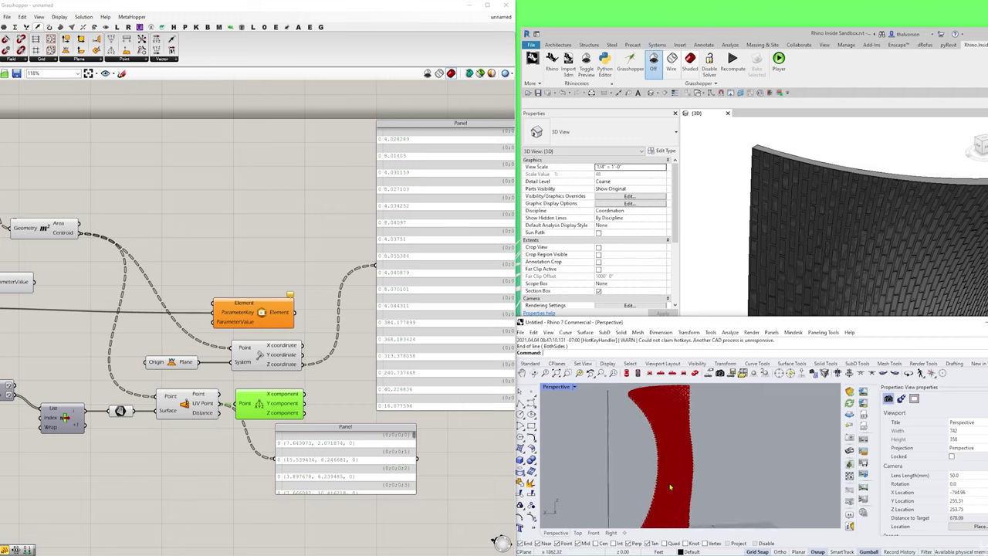
- Highlight the closest points in Rhino, then move the UV Point panel clear of Deconstruct and nudge Deconstruct aside
{"action": "left_click", "coordinate": [186, 404]}
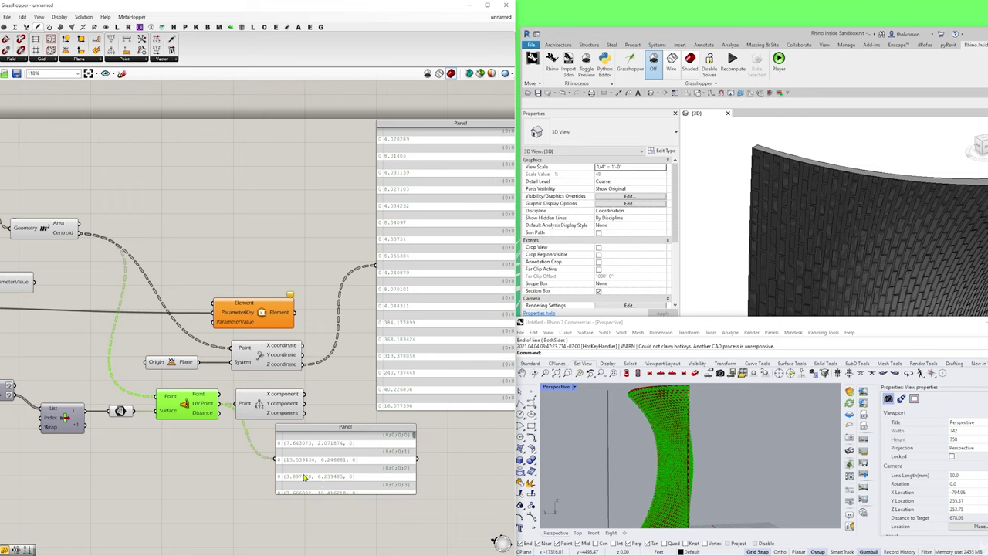
{"action": "left_click_drag", "start_coordinate": [303, 479], "coordinate": [362, 476]}
{"action": "left_click_drag", "start_coordinate": [278, 409], "coordinate": [283, 409]}
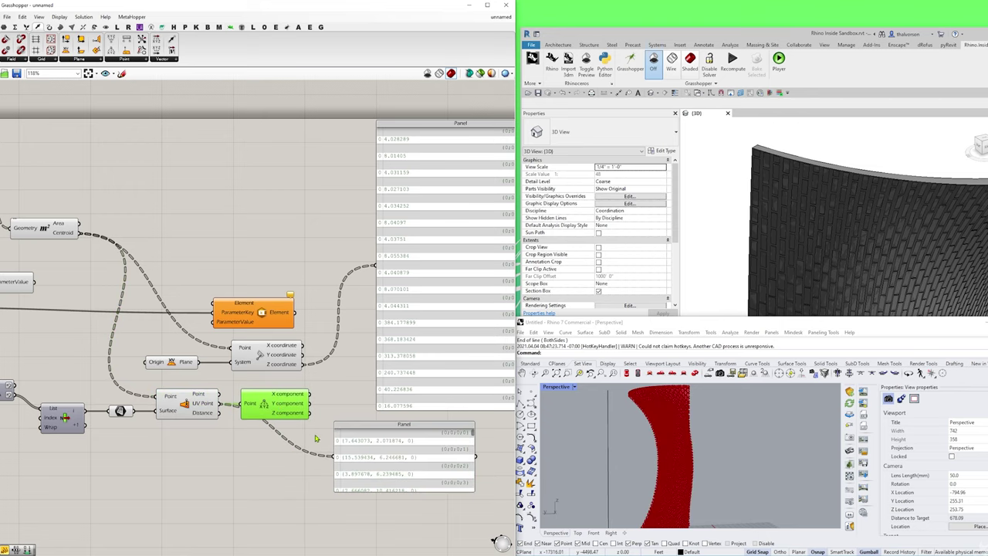
{"action": "right_click_drag", "start_coordinate": [315, 429], "coordinate": [296, 415]}
{"action": "left_click_drag", "start_coordinate": [353, 478], "coordinate": [353, 498]}
- Feed the panel from Deconstruct's Z, Y and X component outputs in turn, keeping X, and highlight the Surface parameter's face in Rhino
{"action": "left_click_drag", "start_coordinate": [292, 398], "coordinate": [315, 453]}
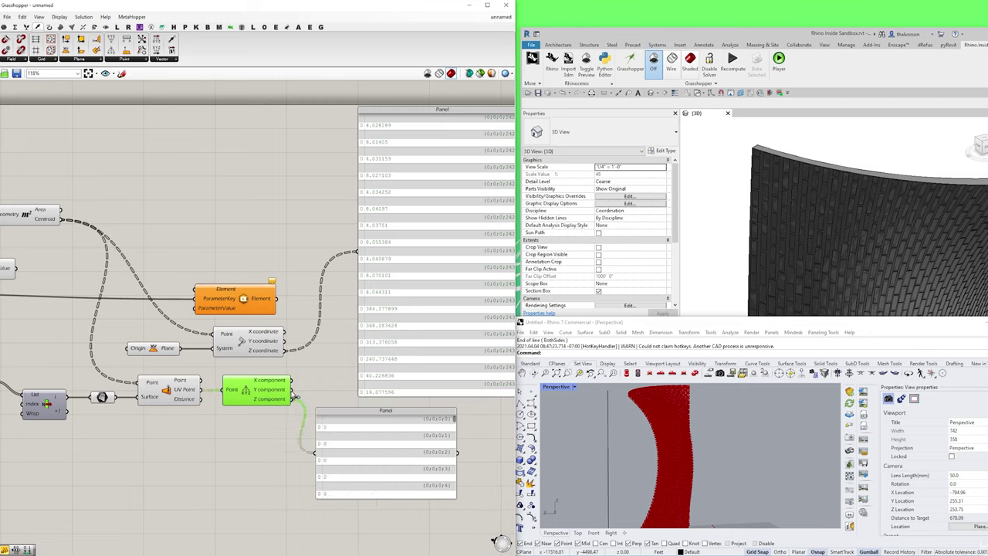
{"action": "left_click_drag", "start_coordinate": [293, 389], "coordinate": [315, 453]}
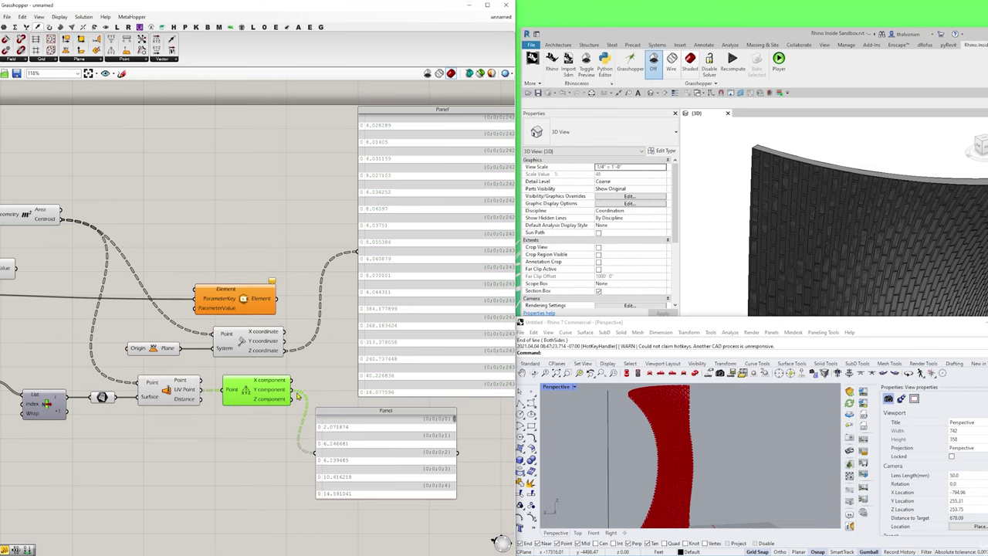
{"action": "left_click_drag", "start_coordinate": [292, 380], "coordinate": [315, 452]}
{"action": "scroll", "coordinate": [261, 384], "scroll_direction": "up", "scroll_amount": 3}
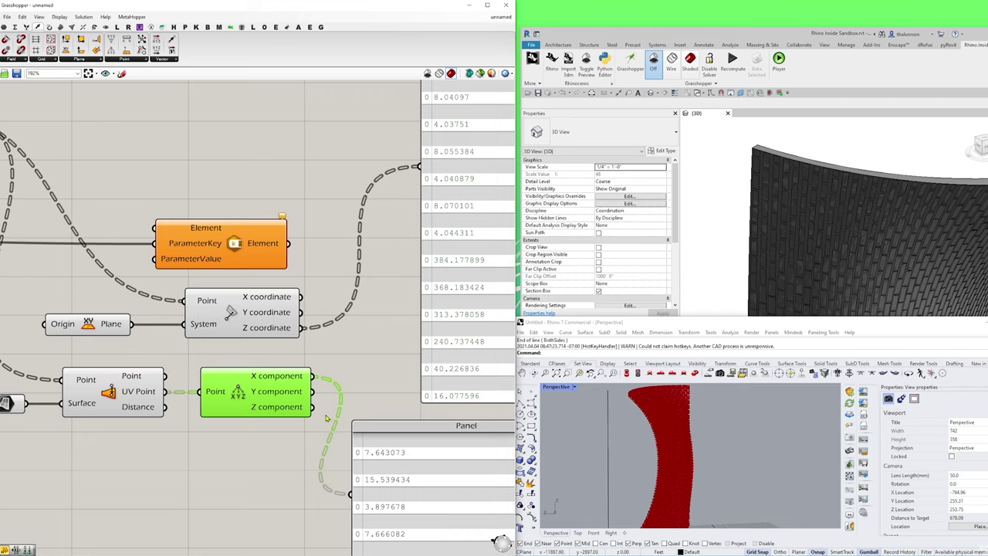
{"action": "right_click_drag", "start_coordinate": [650, 413], "coordinate": [672, 506]}
{"action": "scroll", "coordinate": [284, 422], "scroll_direction": "down", "scroll_amount": 5}
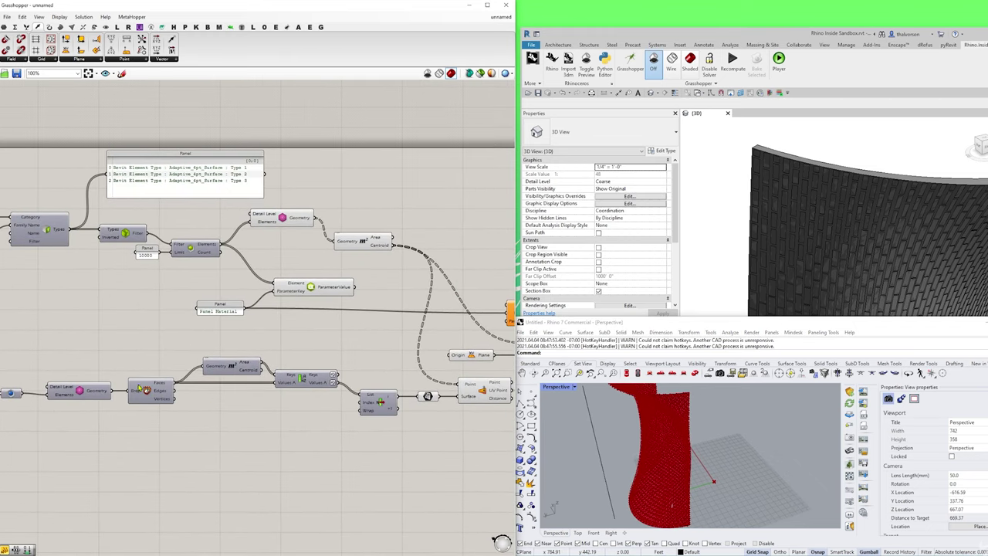
{"action": "left_click", "coordinate": [423, 396]}
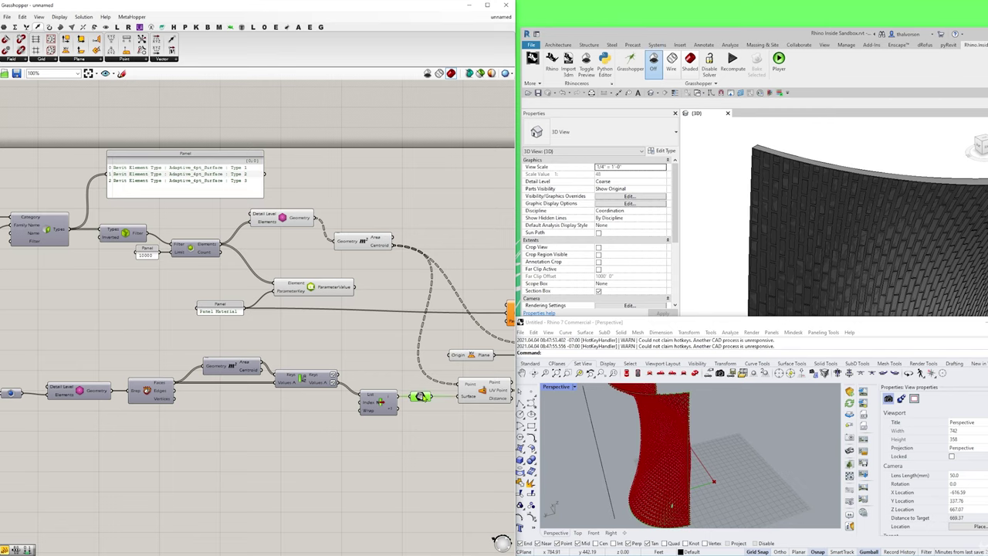
- Search for a surface-direction component and add Reverse Surface Direction below Surface Closest Point
{"action": "right_click_drag", "start_coordinate": [429, 424], "coordinate": [294, 422]}
{"action": "double_click", "coordinate": [374, 450]}
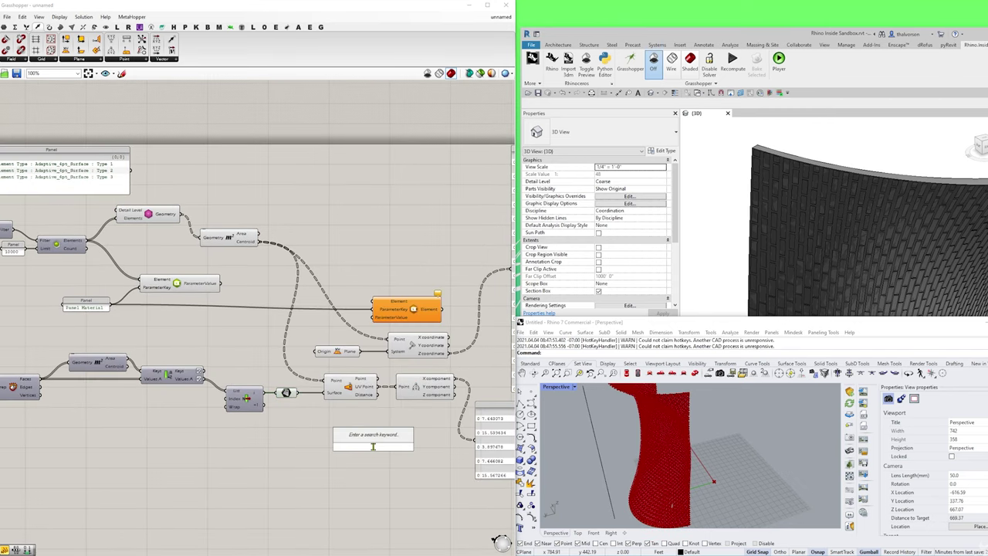
{"action": "type", "text": "dir"}
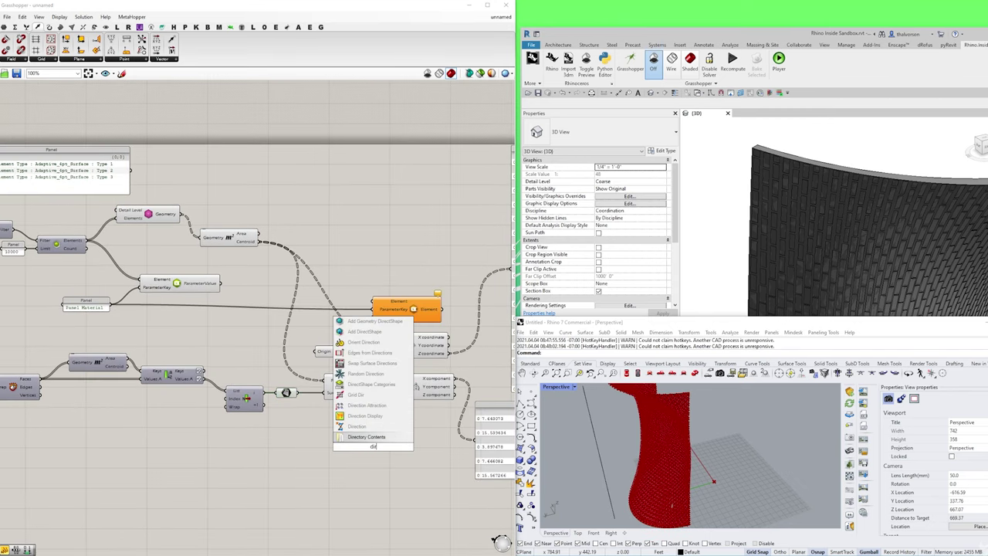
{"action": "key", "text": "BackSpace"}
{"action": "key", "text": "BackSpace"}
{"action": "key", "text": "BackSpace"}
{"action": "type", "text": "flip"}
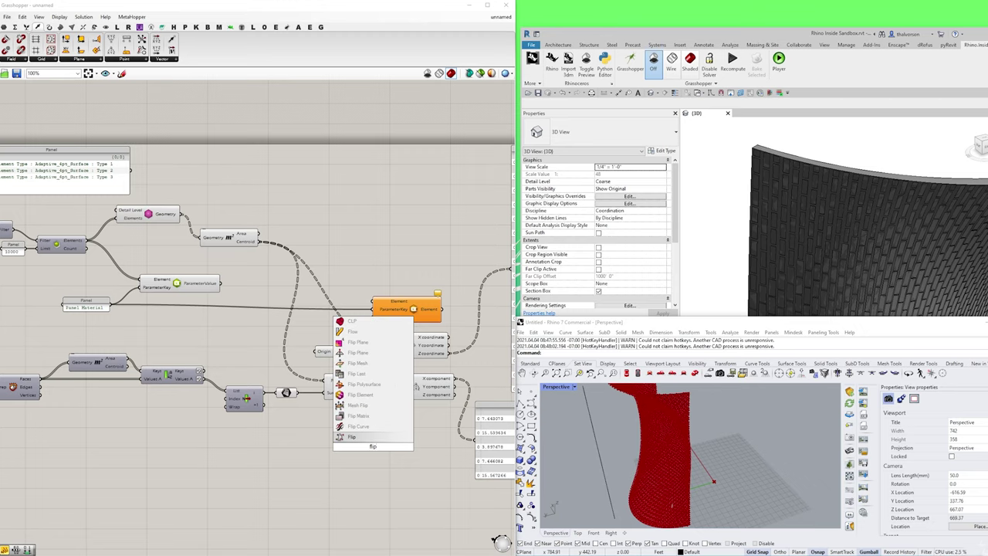
{"action": "key", "text": "BackSpace"}
{"action": "key", "text": "BackSpace"}
{"action": "key", "text": "BackSpace"}
{"action": "key", "text": "BackSpace"}
{"action": "type", "text": "rev"}
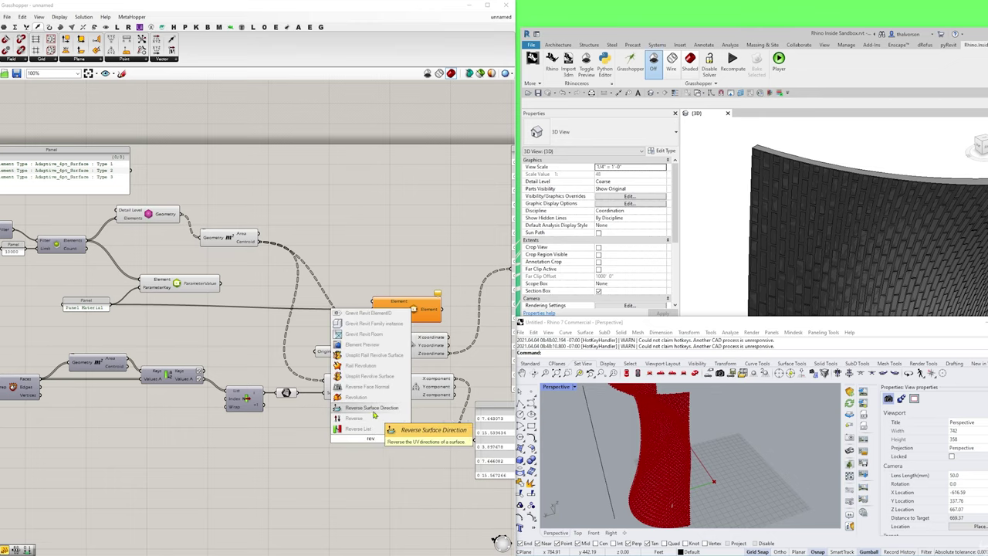
{"action": "left_click", "coordinate": [381, 415]}
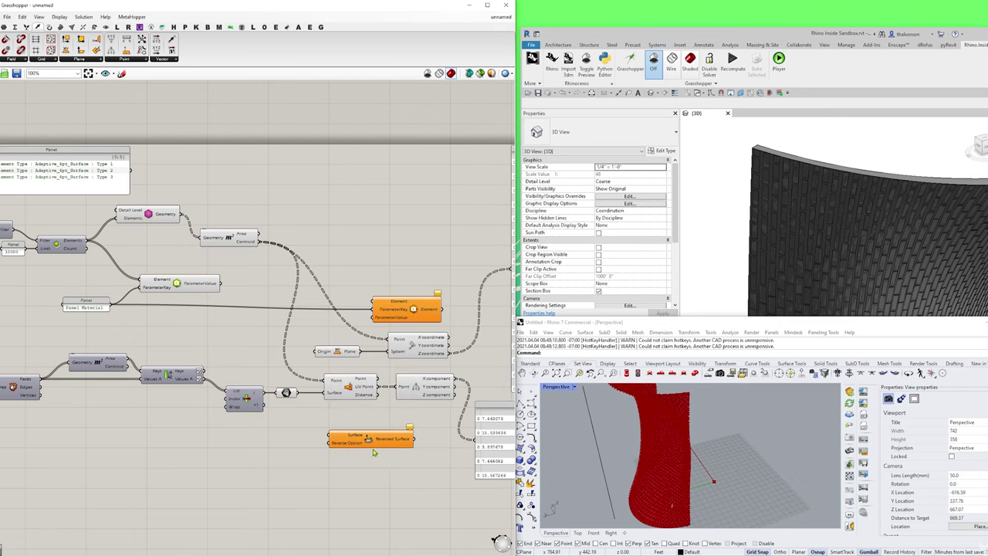
- Connect the Surface parameter to the Surface input of Reverse Surface Direction and shift Plane Coordinates slightly away from XY Plane
{"action": "scroll", "coordinate": [391, 463], "scroll_direction": "up", "scroll_amount": 2}
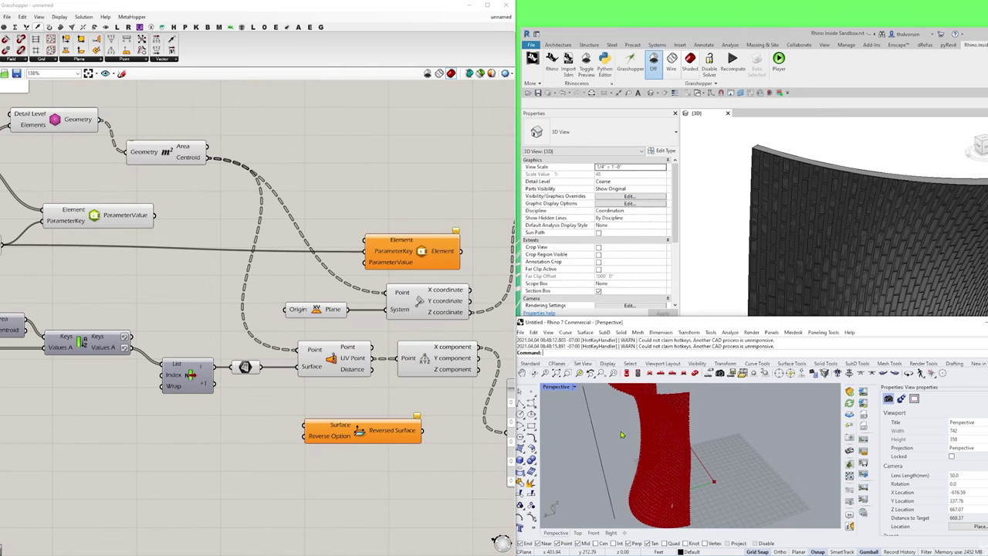
{"action": "right_click_drag", "start_coordinate": [324, 414], "coordinate": [247, 395]}
{"action": "left_click_drag", "start_coordinate": [186, 353], "coordinate": [228, 408]}
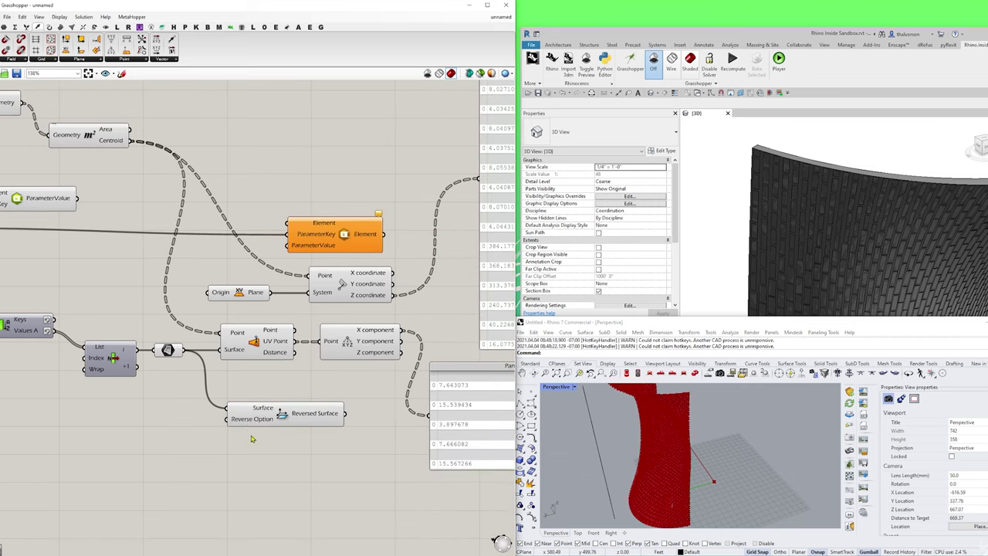
{"action": "mouse_move", "coordinate": [249, 421]}
{"action": "left_click_drag", "start_coordinate": [352, 276], "coordinate": [336, 276]}
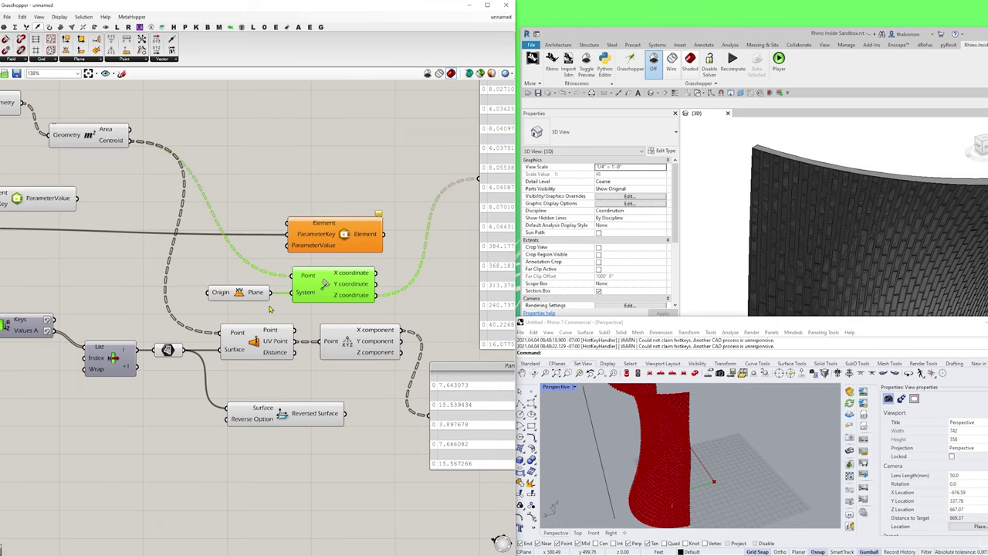
{"action": "left_click_drag", "start_coordinate": [337, 291], "coordinate": [360, 291]}
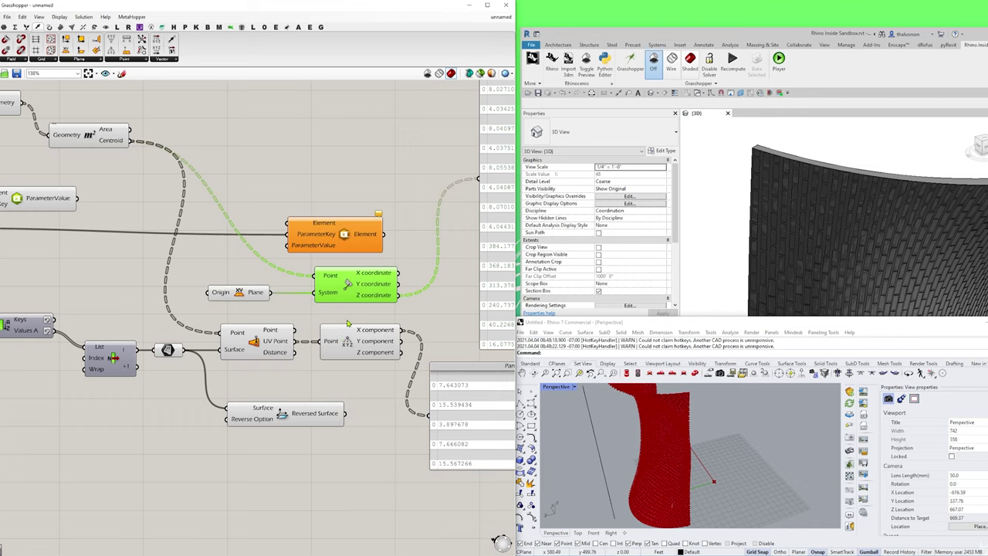
{"action": "left_click", "coordinate": [285, 177]}
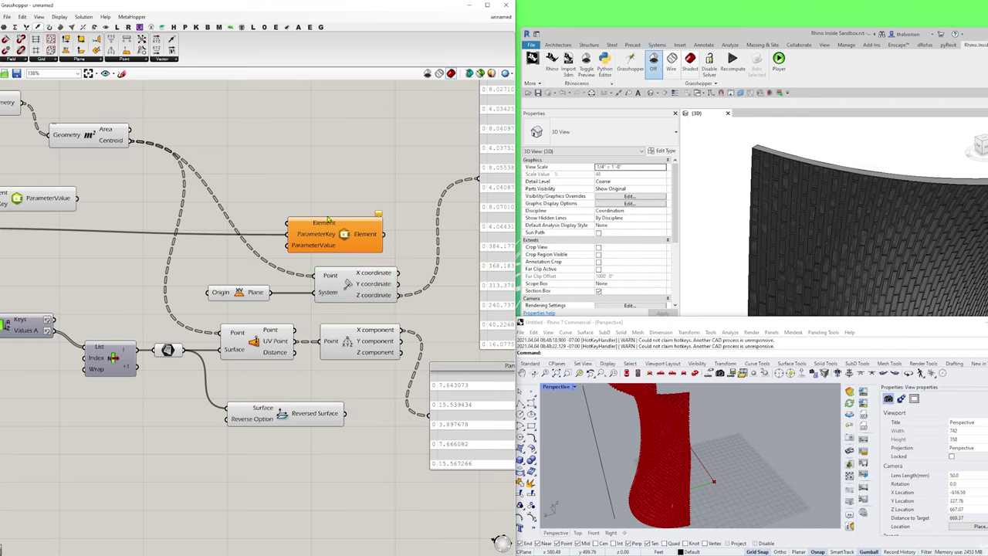
- Move the component that sets the Panel Material parameter far along the canvas, beyond the value panels and the gradient
{"action": "right_click_drag", "start_coordinate": [331, 217], "coordinate": [144, 219]}
{"action": "scroll", "coordinate": [144, 220], "scroll_direction": "down", "scroll_amount": 5}
{"action": "left_click_drag", "start_coordinate": [127, 236], "coordinate": [489, 174]}
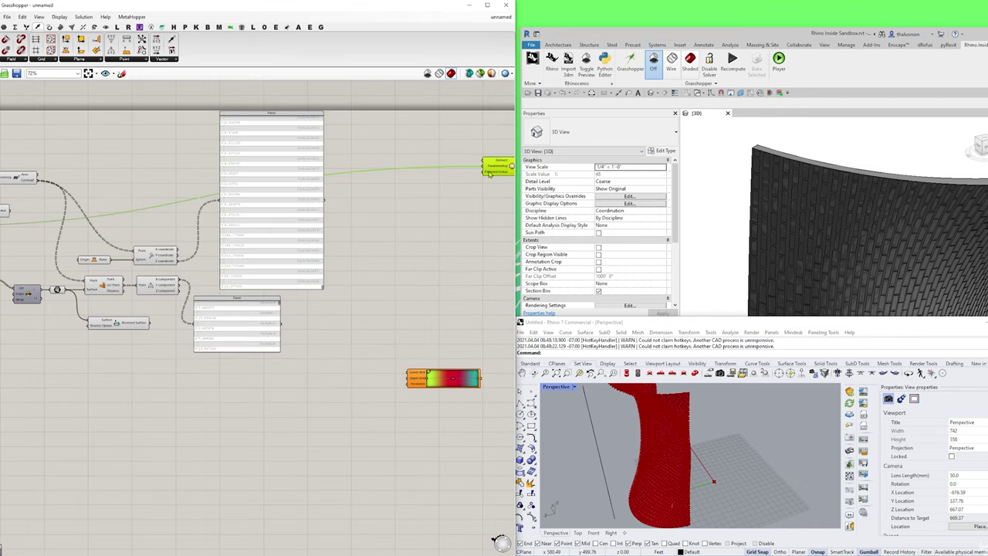
{"action": "right_click_drag", "start_coordinate": [490, 174], "coordinate": [290, 182]}
{"action": "left_click_drag", "start_coordinate": [320, 180], "coordinate": [427, 197]}
{"action": "right_click_drag", "start_coordinate": [168, 222], "coordinate": [328, 223]}
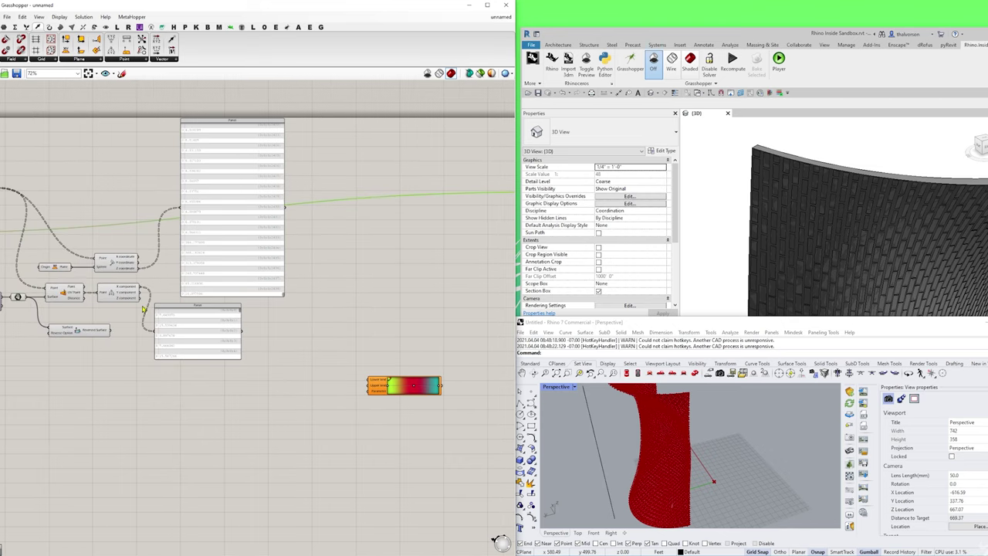
- Move the X component and Z coordinate panels farther from their sources, and lengthen the X component panel to show more values
{"action": "left_click_drag", "start_coordinate": [169, 330], "coordinate": [394, 291]}
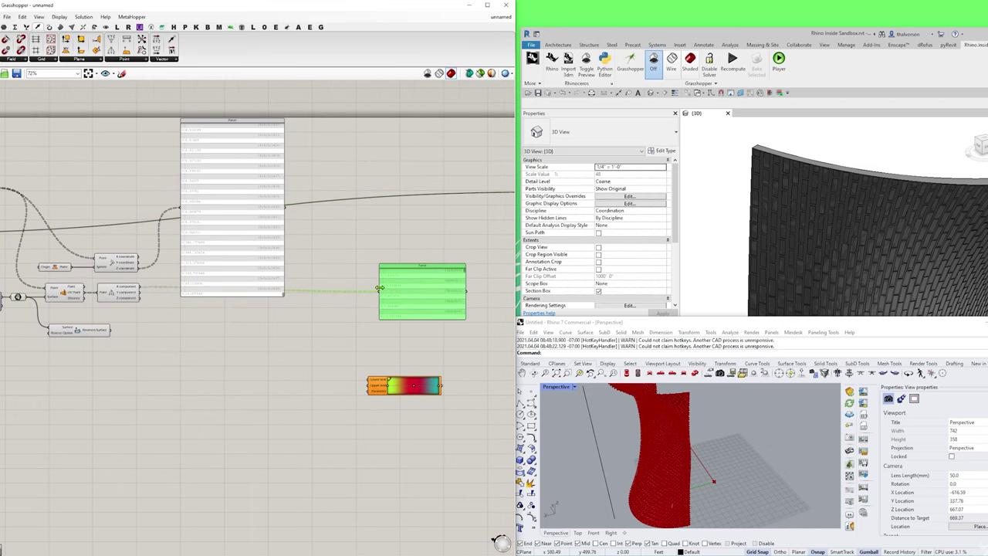
{"action": "left_click_drag", "start_coordinate": [229, 249], "coordinate": [373, 229]}
{"action": "right_click_drag", "start_coordinate": [159, 331], "coordinate": [221, 328]}
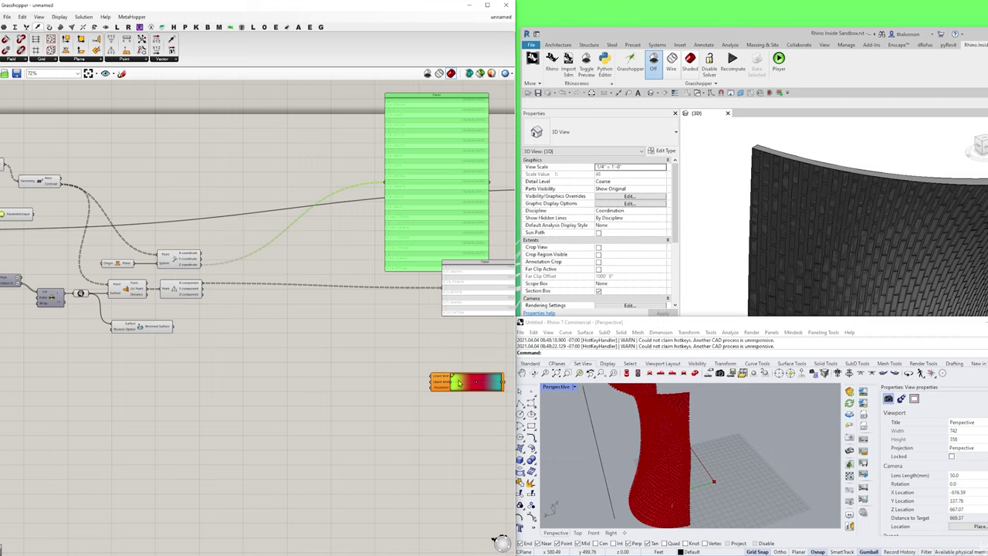
{"action": "left_click", "coordinate": [520, 536]}
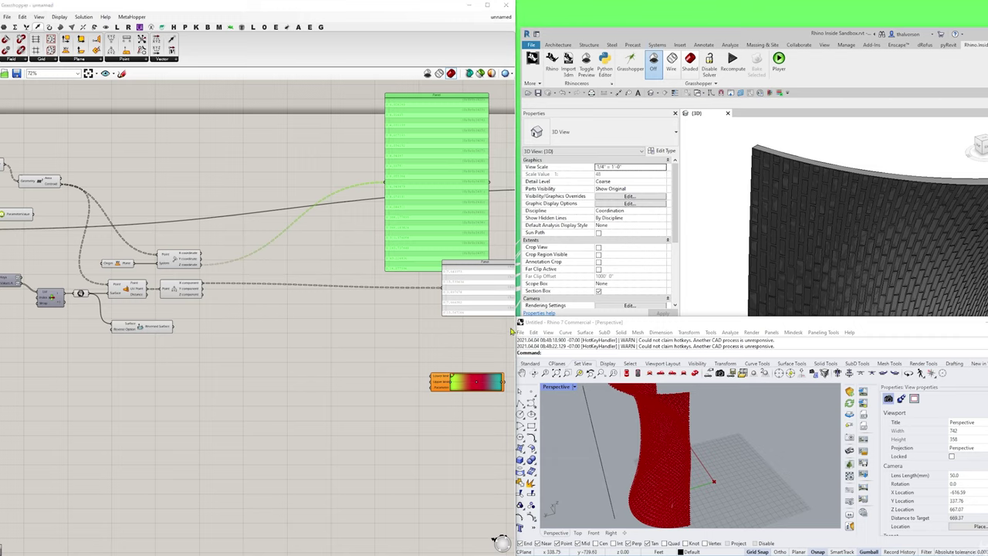
{"action": "left_click", "coordinate": [353, 289]}
{"action": "left_click", "coordinate": [463, 313]}
{"action": "right_click_drag", "start_coordinate": [463, 314], "coordinate": [400, 305]}
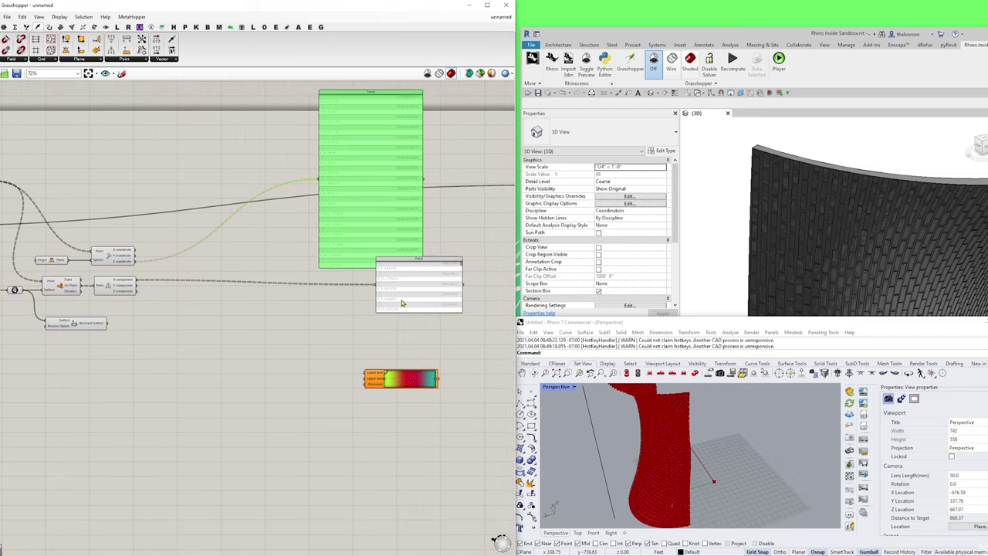
{"action": "left_click_drag", "start_coordinate": [400, 306], "coordinate": [291, 523]}
{"action": "scroll", "coordinate": [304, 309], "scroll_direction": "up", "scroll_amount": 3}
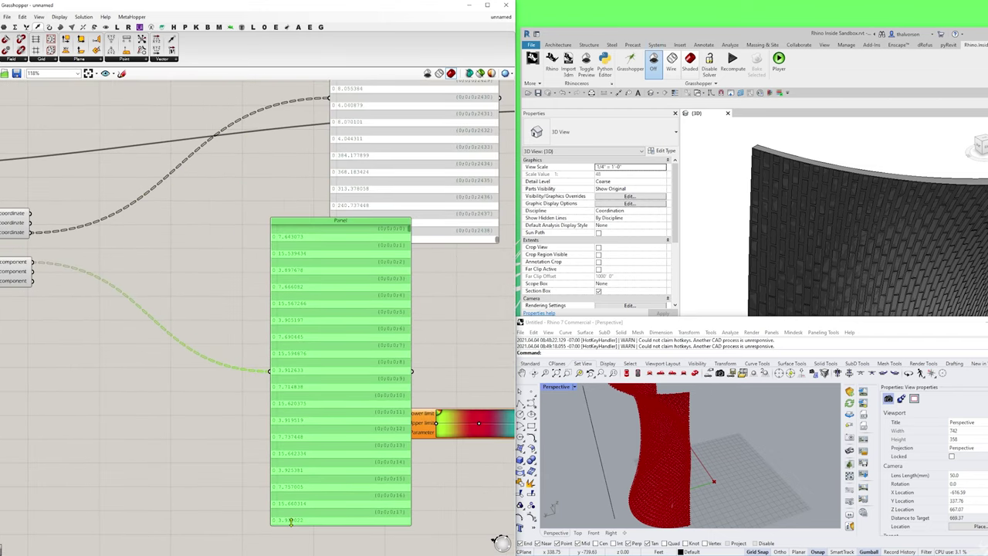
- Reparameterize the Surface parameter and check the X component values in the panel
{"action": "right_click_drag", "start_coordinate": [24, 322], "coordinate": [273, 341]}
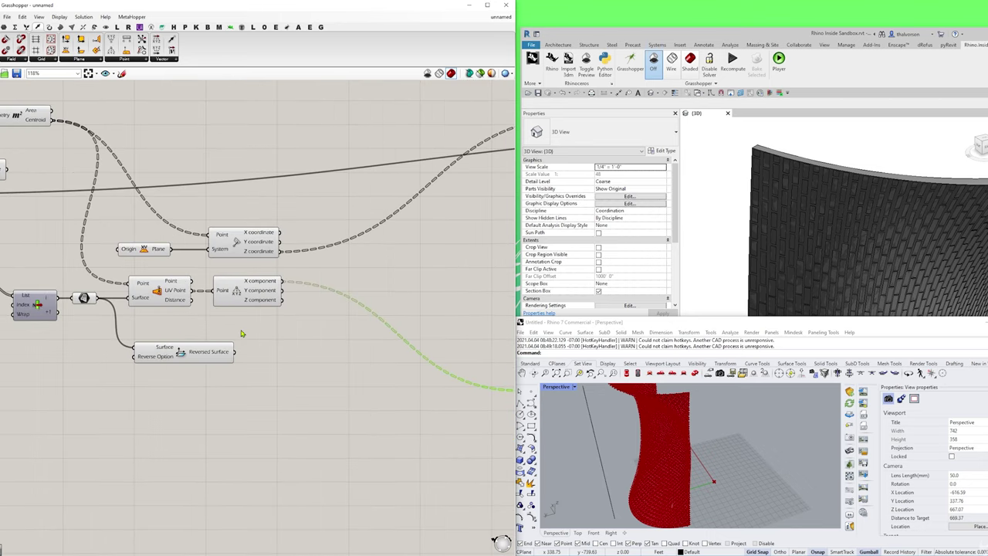
{"action": "right_click", "coordinate": [86, 299]}
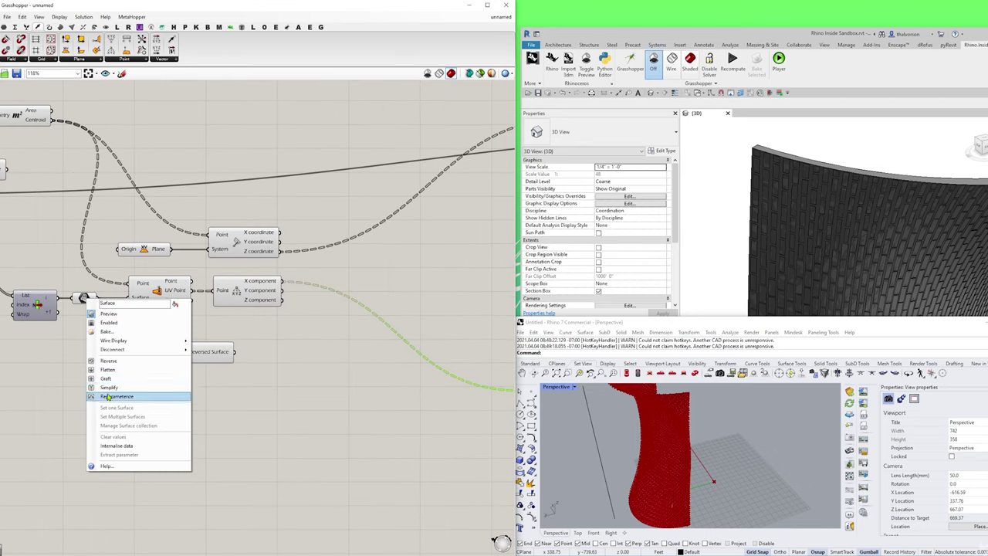
{"action": "left_click", "coordinate": [177, 391]}
{"action": "right_click_drag", "start_coordinate": [318, 383], "coordinate": [111, 329]}
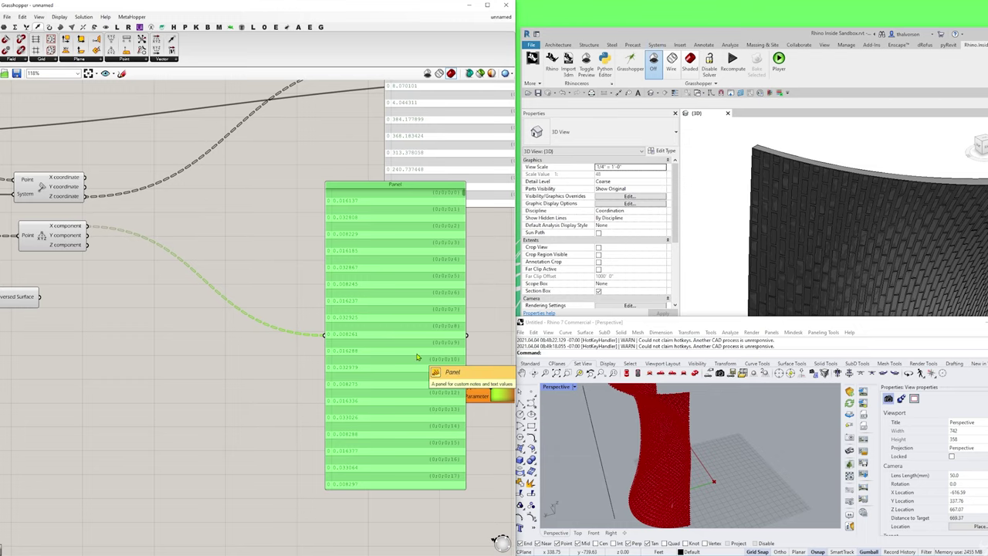
- Undo the recent panel changes and redo the panel moves, leaving out the lengthening of the X component panel
{"action": "right_click_drag", "start_coordinate": [211, 348], "coordinate": [236, 342]}
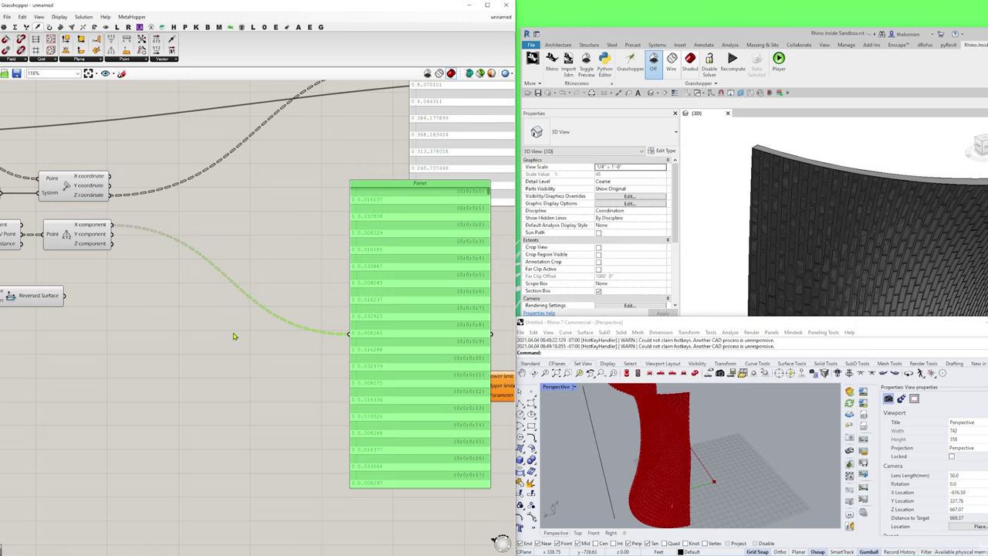
{"action": "key", "text": "ctrl+z"}
{"action": "right_click_drag", "start_coordinate": [202, 285], "coordinate": [413, 303]}
{"action": "key", "text": "ctrl+z"}
{"action": "key", "text": "ctrl+z"}
{"action": "key", "text": "ctrl+z"}
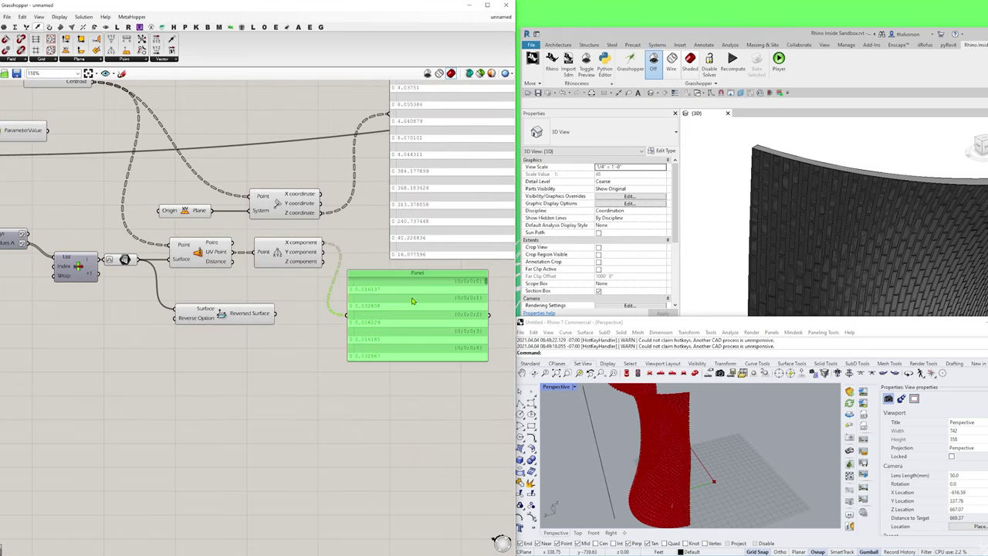
{"action": "right_click_drag", "start_coordinate": [301, 274], "coordinate": [350, 304]}
{"action": "key", "text": "ctrl+y"}
{"action": "key", "text": "ctrl+y"}
{"action": "key", "text": "ctrl+y"}
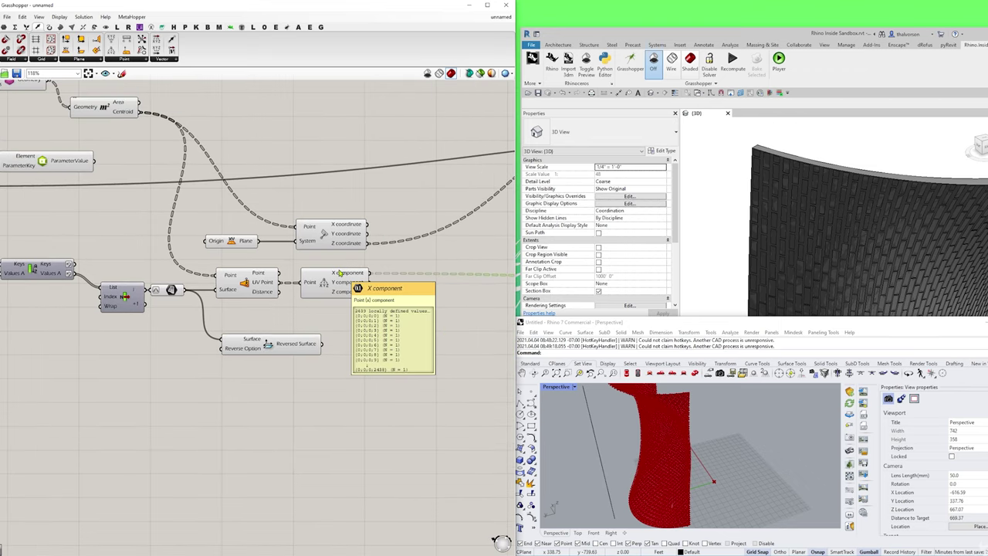
- Turn off Reparameterize on the Surface parameter and check the X component values in the panel
{"action": "right_click", "coordinate": [171, 289]}
{"action": "left_click", "coordinate": [227, 390]}
{"action": "right_click_drag", "start_coordinate": [379, 340], "coordinate": [127, 309]}
{"action": "scroll", "coordinate": [209, 311], "scroll_direction": "down", "scroll_amount": 2}
{"action": "left_click_drag", "start_coordinate": [461, 276], "coordinate": [292, 277]}
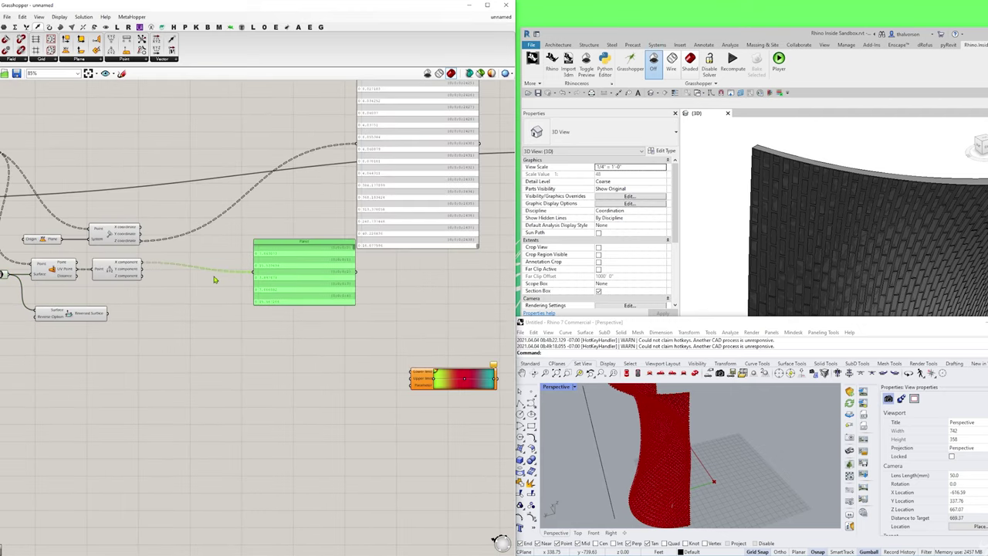
{"action": "scroll", "coordinate": [260, 258], "scroll_direction": "up", "scroll_amount": 3}
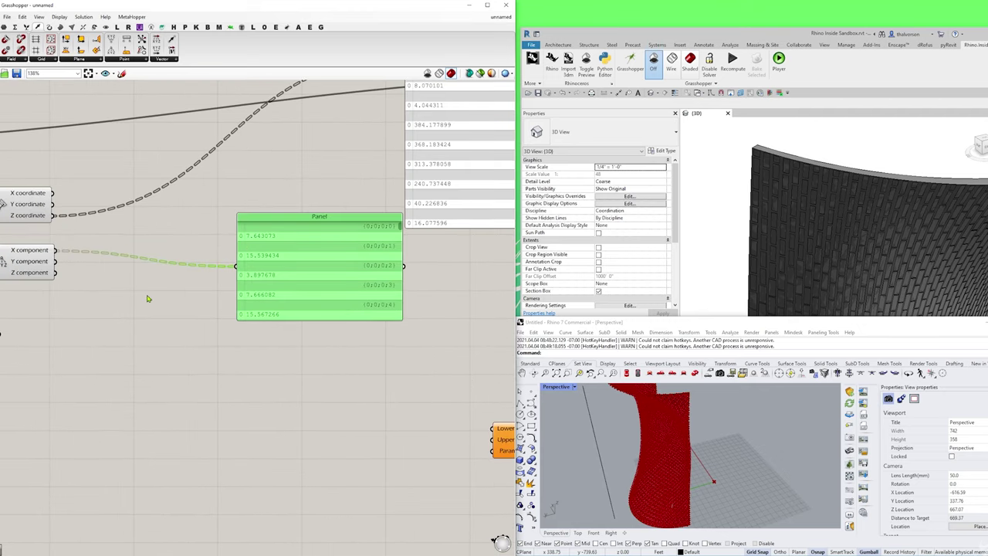
{"action": "left_click_drag", "start_coordinate": [285, 279], "coordinate": [309, 277]}
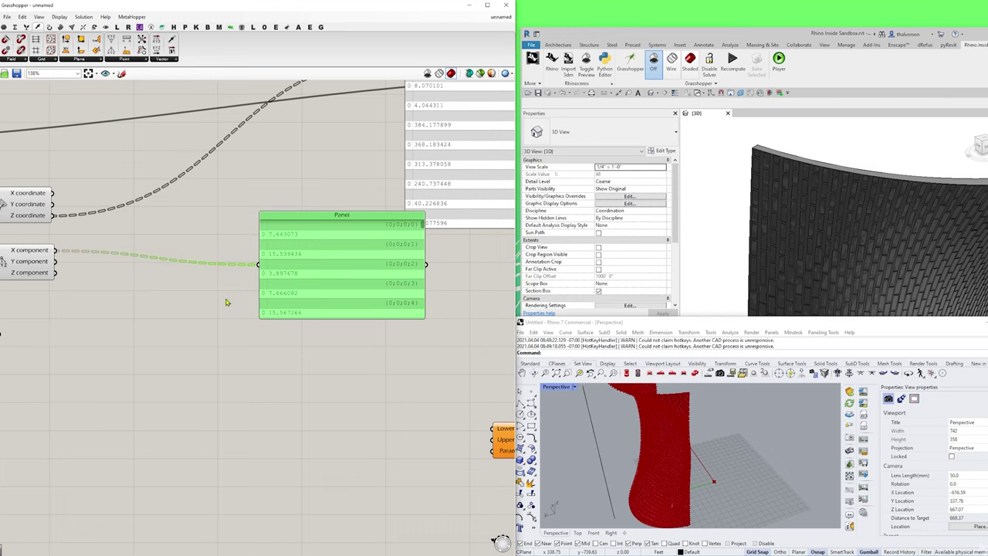
{"action": "right_click_drag", "start_coordinate": [226, 302], "coordinate": [274, 298]}
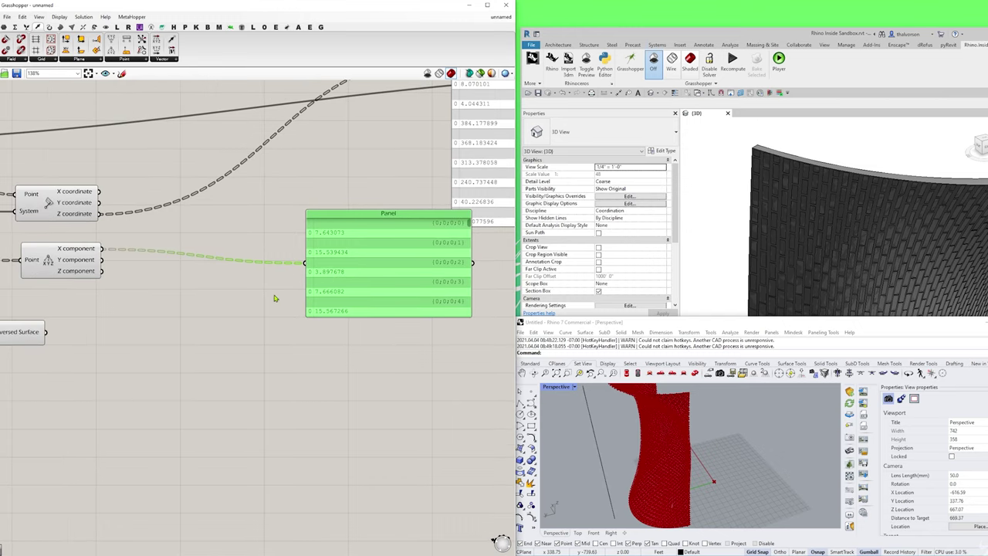
- Add a Bounds component between the X component output and the panel, and flatten its Numbers input
{"action": "left_click", "coordinate": [15, 27]}
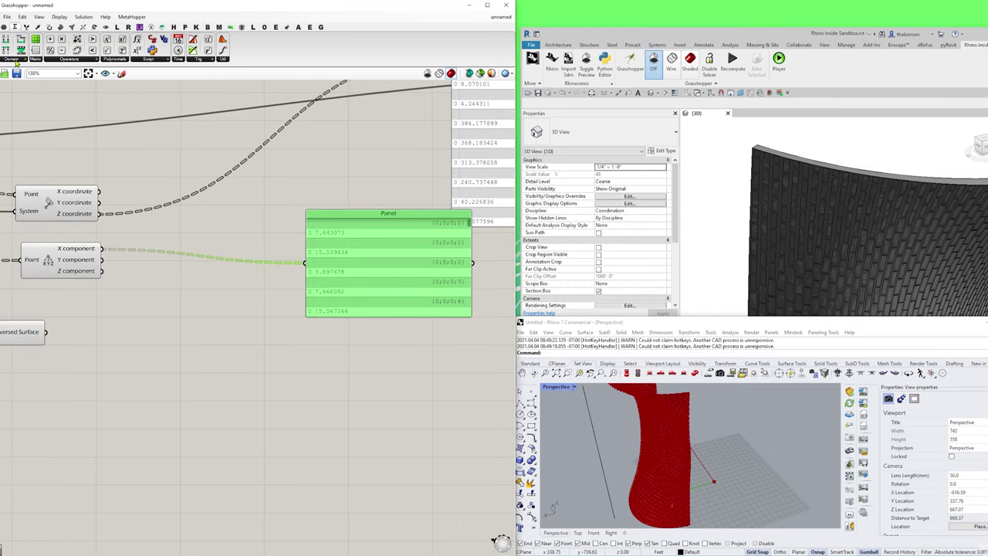
{"action": "left_click", "coordinate": [16, 60]}
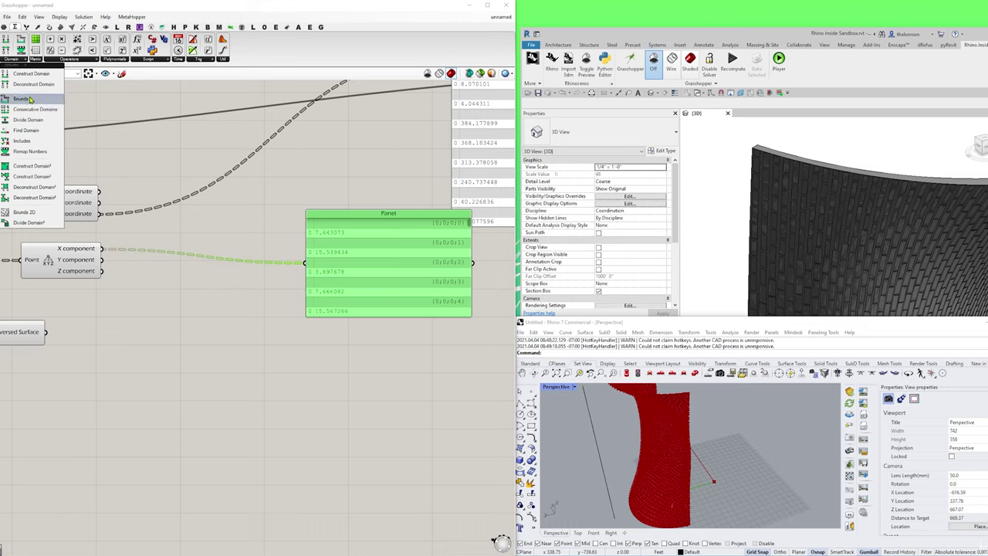
{"action": "left_click_drag", "start_coordinate": [21, 99], "coordinate": [192, 240]}
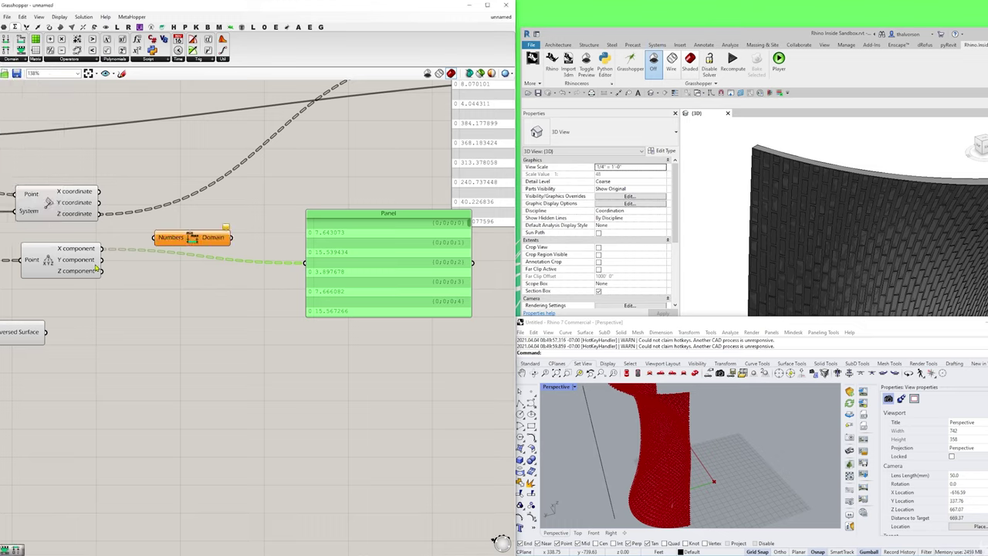
{"action": "right_click", "coordinate": [157, 241]}
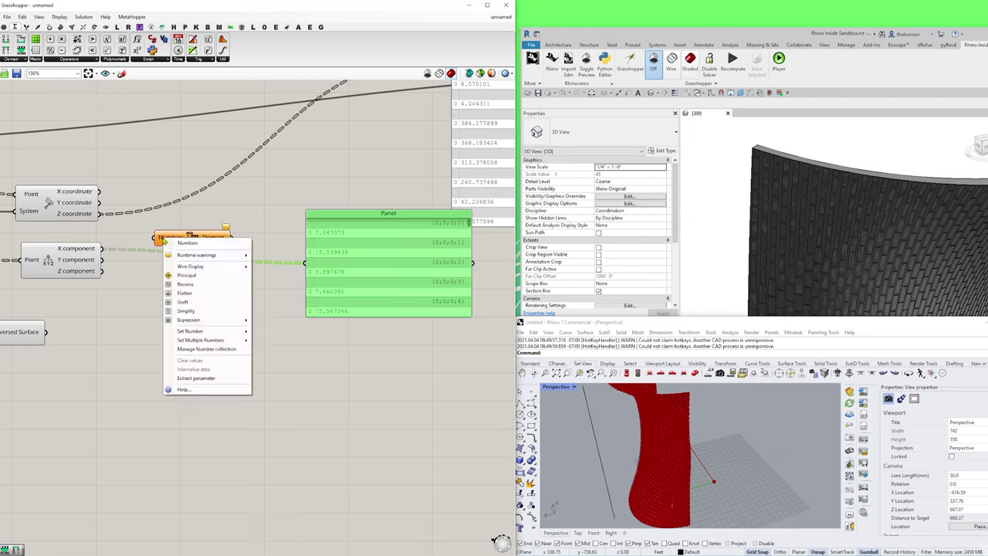
{"action": "left_click", "coordinate": [205, 294]}
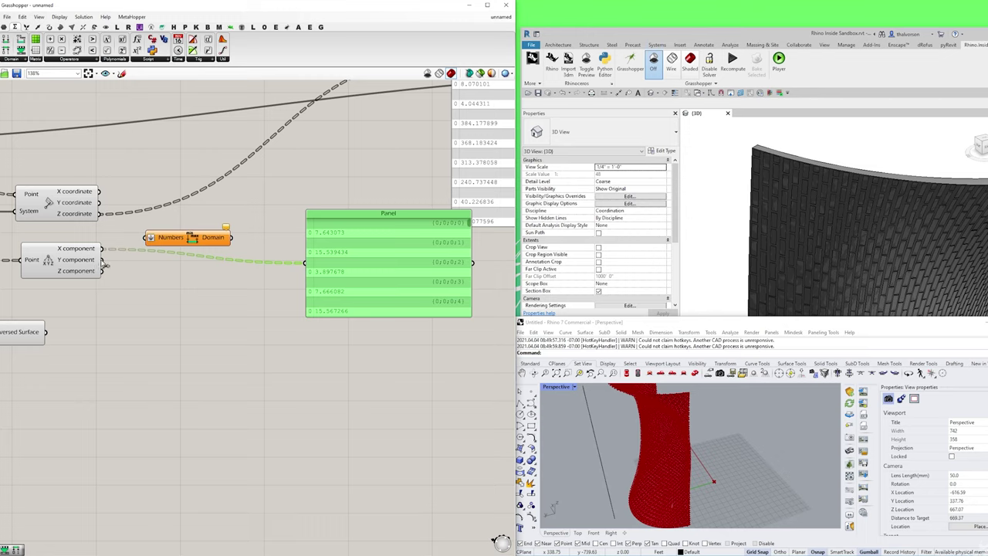
- Connect Y component to the Bounds Numbers input, lengthen the panel and feed it the Domain output instead of the X component
{"action": "left_click_drag", "start_coordinate": [103, 260], "coordinate": [146, 237]}
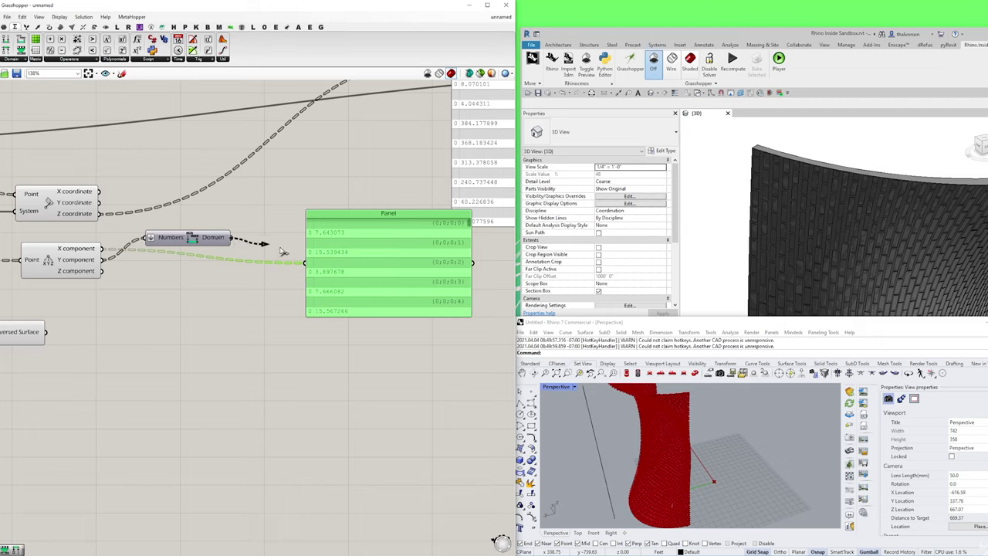
{"action": "left_click_drag", "start_coordinate": [347, 313], "coordinate": [339, 412]}
{"action": "left_click_drag", "start_coordinate": [231, 237], "coordinate": [304, 311]}
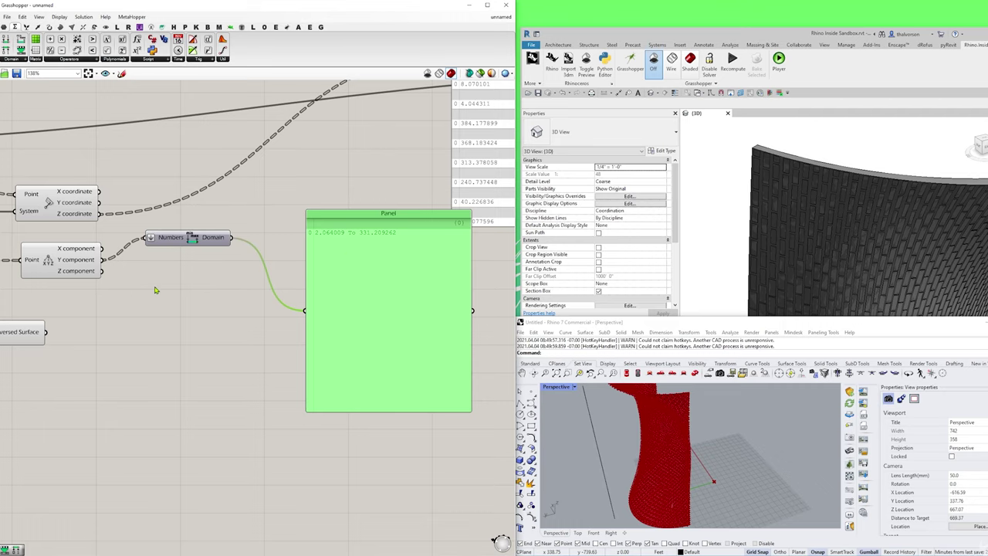
- Place a Remap Numbers component just below the Bounds component
{"action": "scroll", "coordinate": [154, 290], "scroll_direction": "down", "scroll_amount": 2}
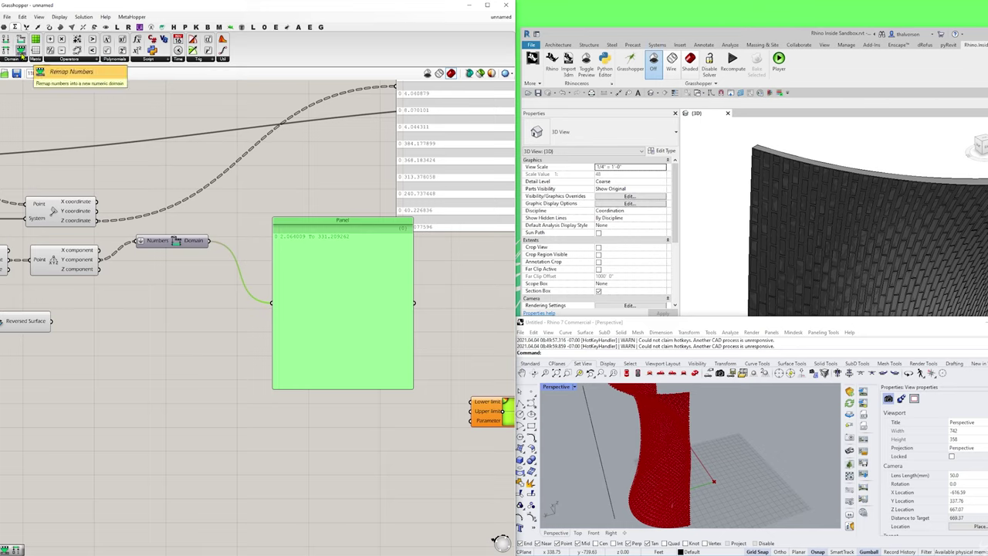
{"action": "left_click_drag", "start_coordinate": [21, 49], "coordinate": [195, 283]}
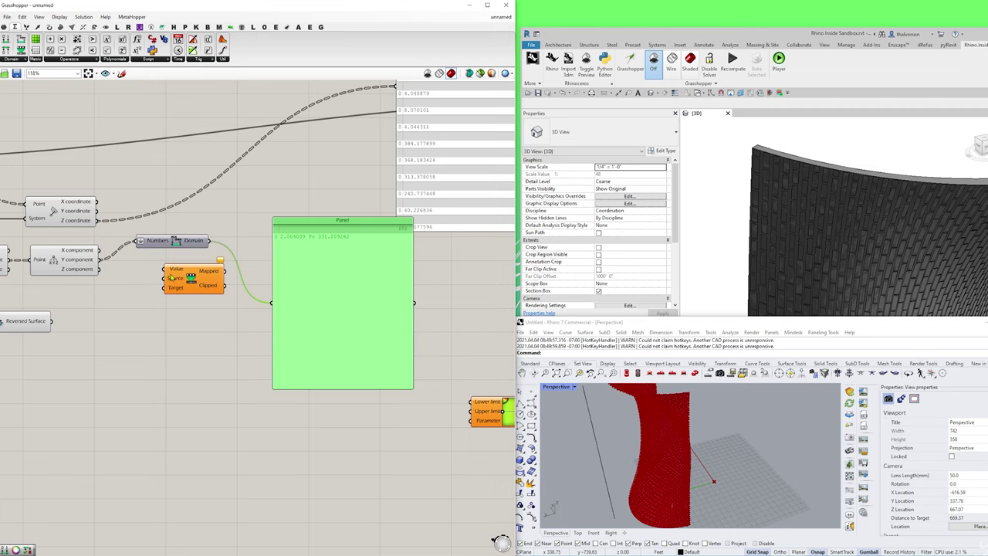
- Reparameterize the Surface parameter to compare the Bounds domain in the panel, and turn Reparameterize off again
{"action": "scroll", "coordinate": [186, 267], "scroll_direction": "down", "scroll_amount": 1}
{"action": "right_click_drag", "start_coordinate": [195, 263], "coordinate": [286, 250]}
{"action": "right_click", "coordinate": [35, 256]}
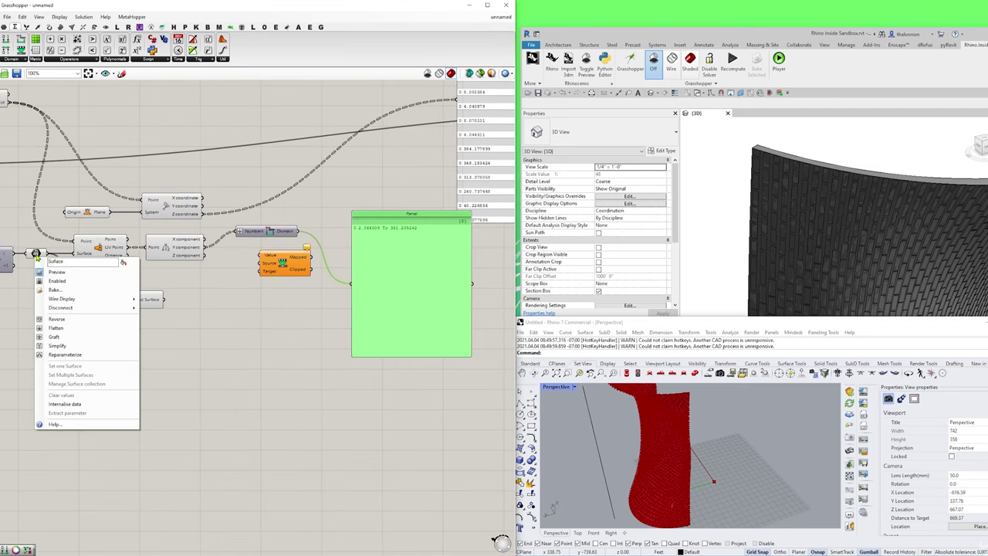
{"action": "left_click", "coordinate": [108, 354]}
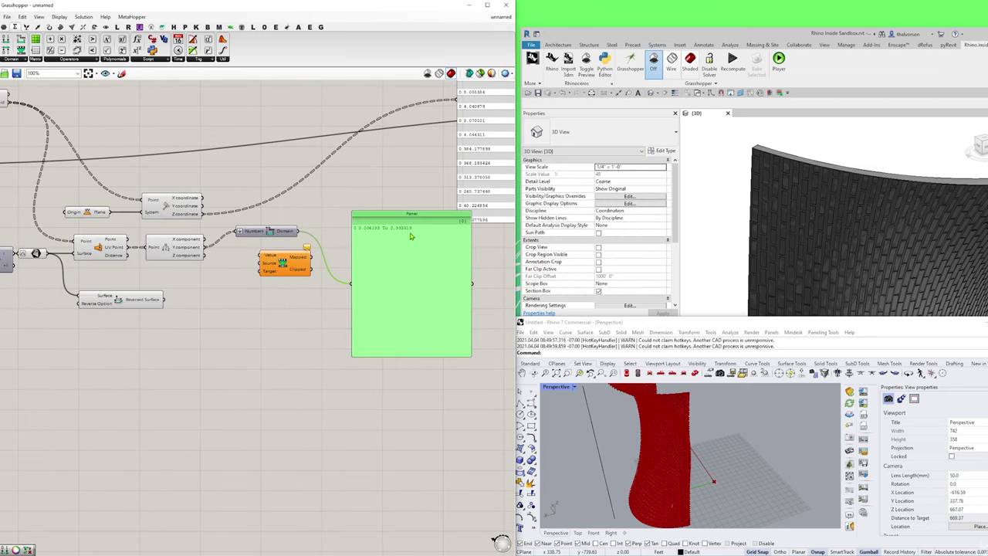
{"action": "right_click", "coordinate": [36, 255]}
{"action": "left_click", "coordinate": [83, 351]}
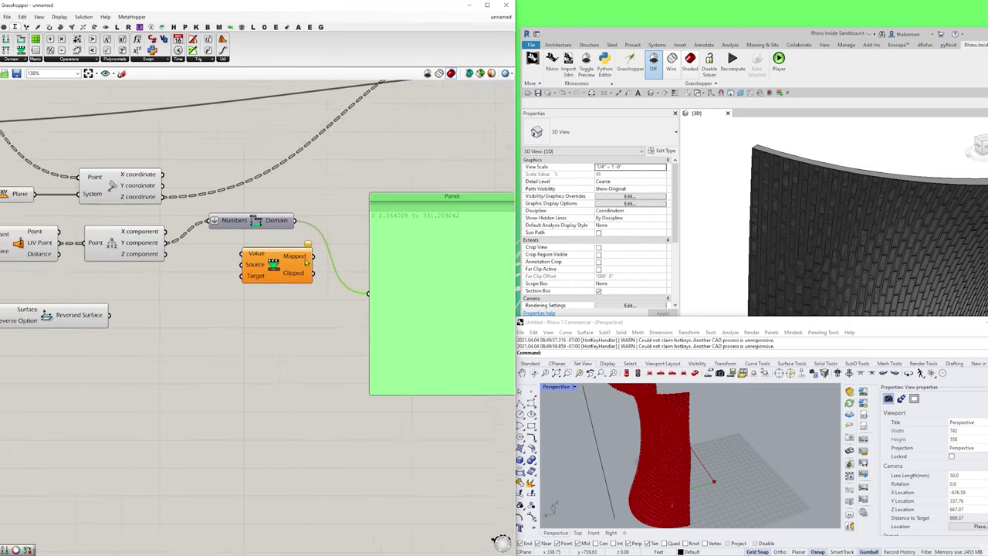
- Connect the Bounds Domain output to the Source input of Remap Numbers and move Bounds slightly below and ahead of it
{"action": "scroll", "coordinate": [310, 265], "scroll_direction": "up", "scroll_amount": 2}
{"action": "left_click", "coordinate": [294, 268]}
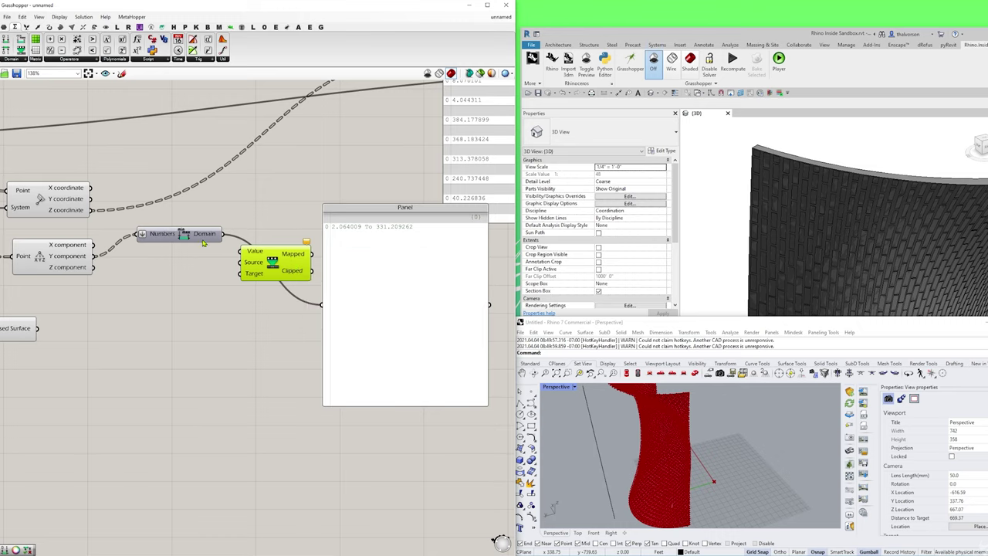
{"action": "left_click_drag", "start_coordinate": [203, 243], "coordinate": [220, 271]}
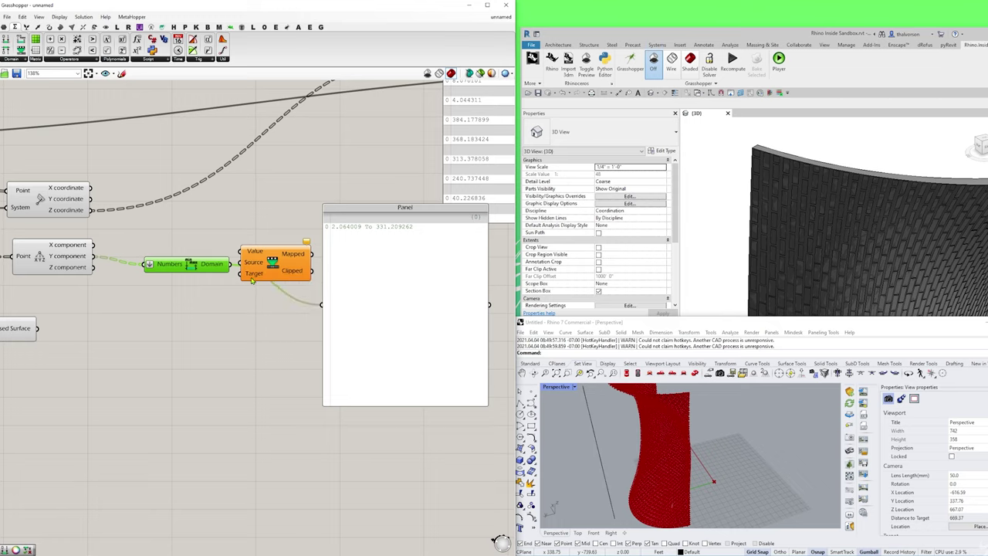
{"action": "left_click_drag", "start_coordinate": [216, 265], "coordinate": [255, 276]}
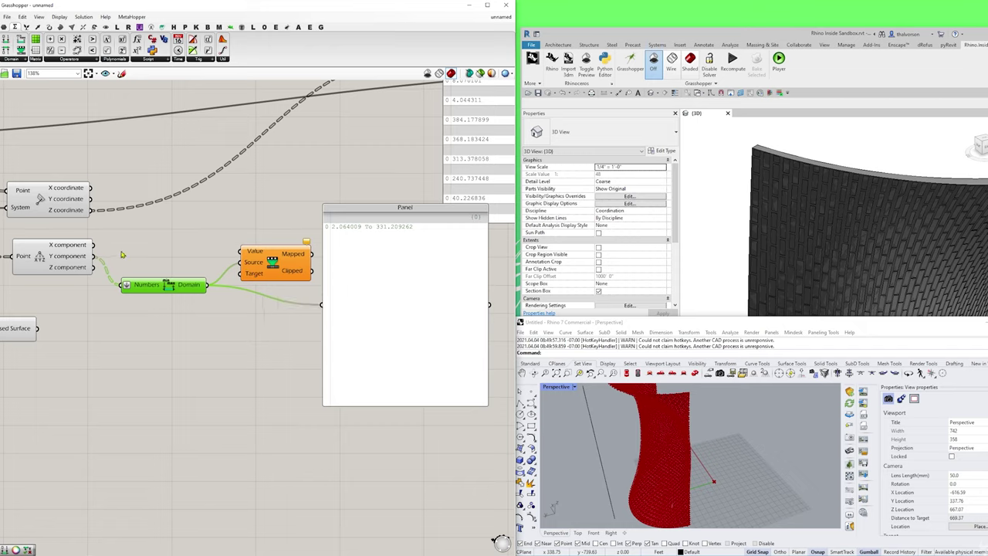
- Connect Y component to the Remap Numbers Value input and show its Mapped output in the lengthened panel
{"action": "scroll", "coordinate": [122, 255], "scroll_direction": "down", "scroll_amount": 1}
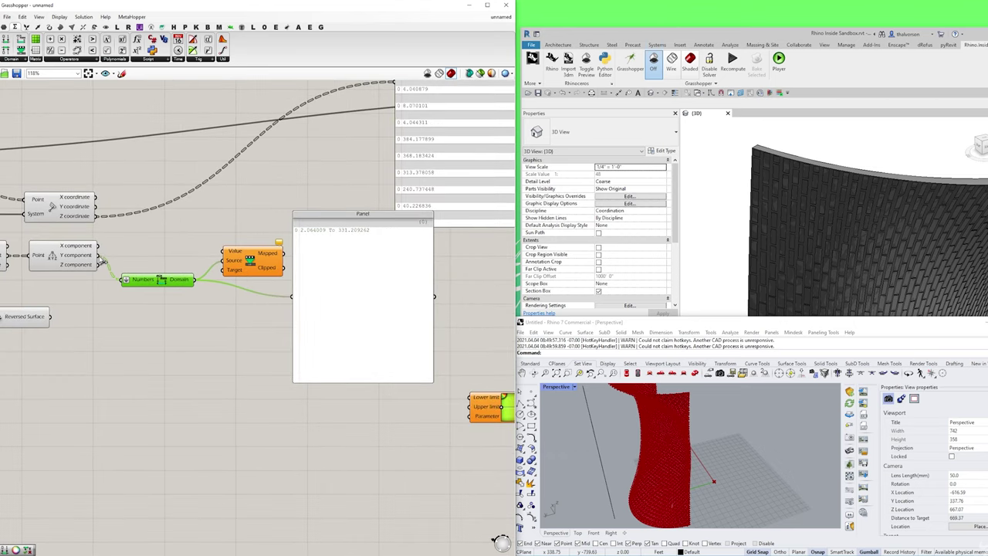
{"action": "left_click_drag", "start_coordinate": [99, 255], "coordinate": [292, 296]}
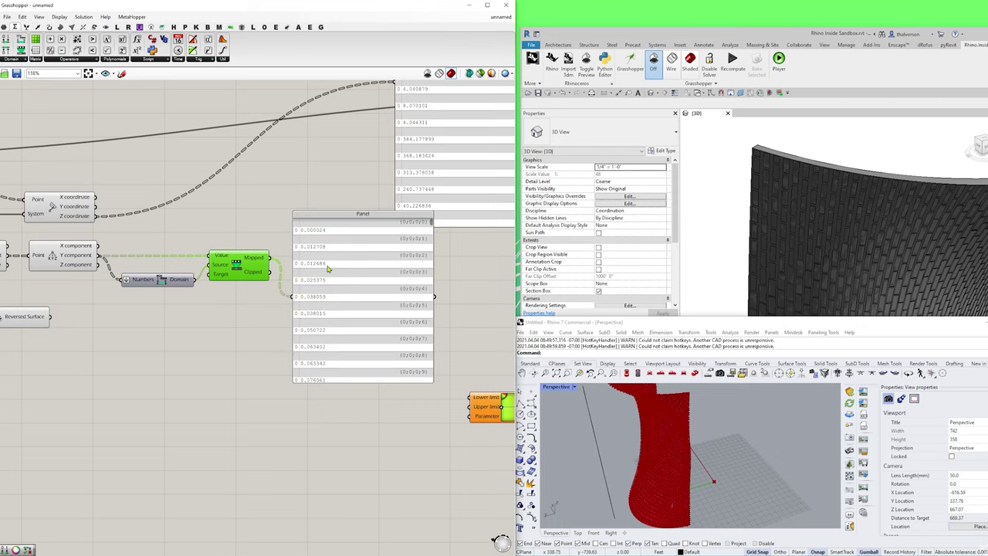
{"action": "left_click_drag", "start_coordinate": [342, 381], "coordinate": [342, 513]}
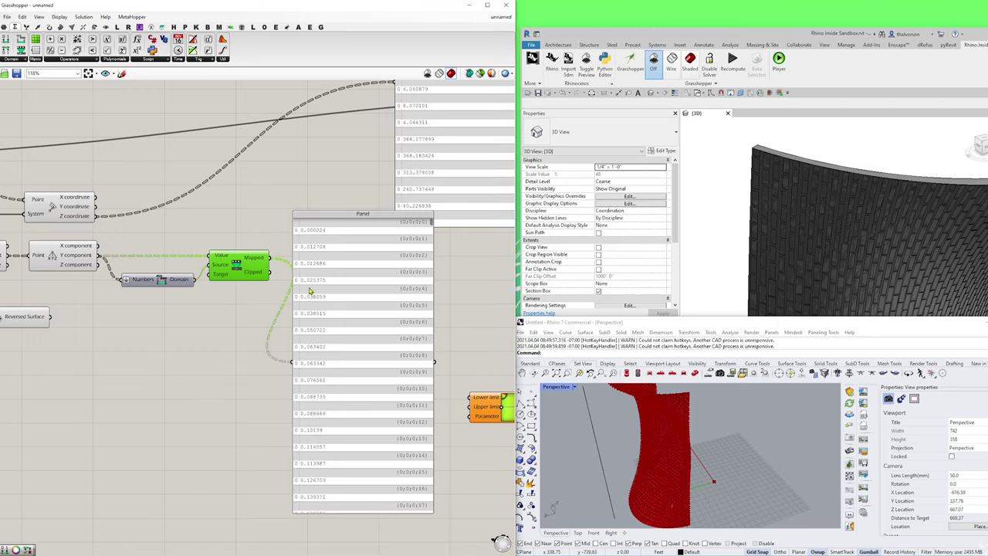
{"action": "right_click_drag", "start_coordinate": [386, 274], "coordinate": [287, 249]}
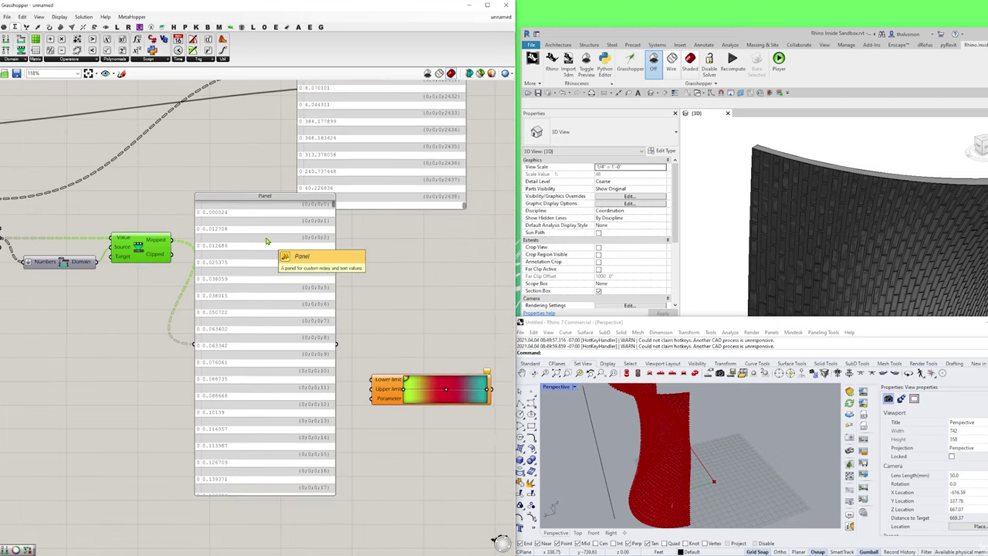
- Move the gradient above the Remap Numbers output and shift both value panels away to make room for it
{"action": "scroll", "coordinate": [238, 252], "scroll_direction": "down", "scroll_amount": 2}
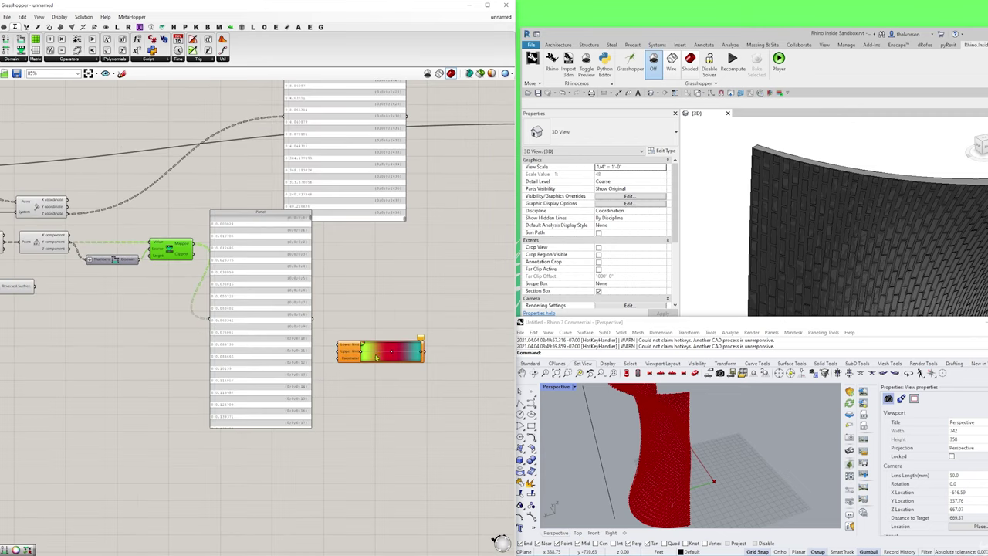
{"action": "left_click_drag", "start_coordinate": [376, 355], "coordinate": [249, 194]}
{"action": "left_click_drag", "start_coordinate": [324, 159], "coordinate": [420, 159]}
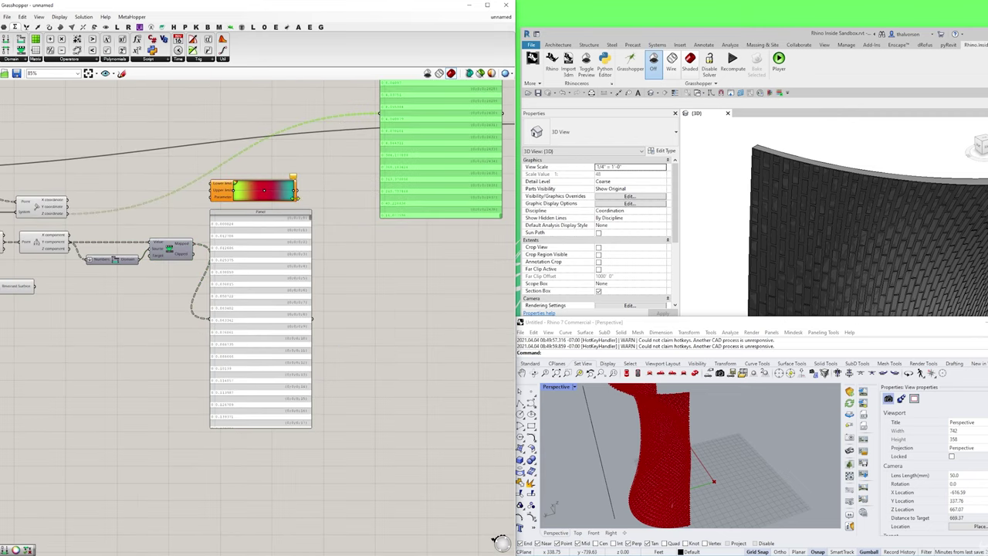
{"action": "left_click_drag", "start_coordinate": [279, 221], "coordinate": [342, 266]}
{"action": "left_click_drag", "start_coordinate": [283, 188], "coordinate": [299, 185]}
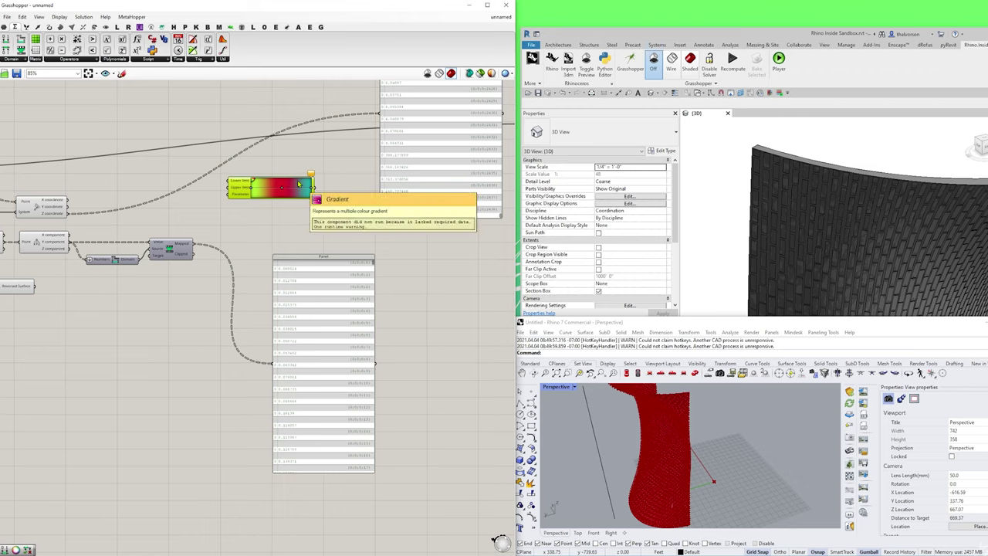
{"action": "mouse_move", "coordinate": [183, 252]}
{"action": "left_mouse_down"}
{"action": "mouse_move", "coordinate": [191, 248]}
{"action": "mouse_move", "coordinate": [183, 252]}
{"action": "left_mouse_up"}
{"action": "left_click", "coordinate": [237, 225]}
{"action": "left_click_drag", "start_coordinate": [266, 181], "coordinate": [228, 190]}
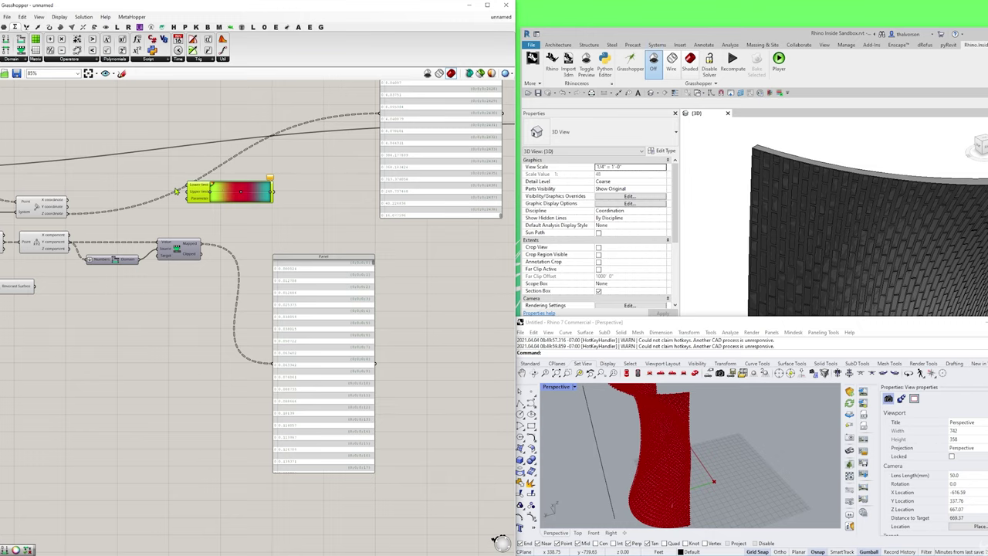
- Add a Divide Domain component ahead of the gradient's inputs
{"action": "right_click_drag", "start_coordinate": [162, 207], "coordinate": [153, 236]}
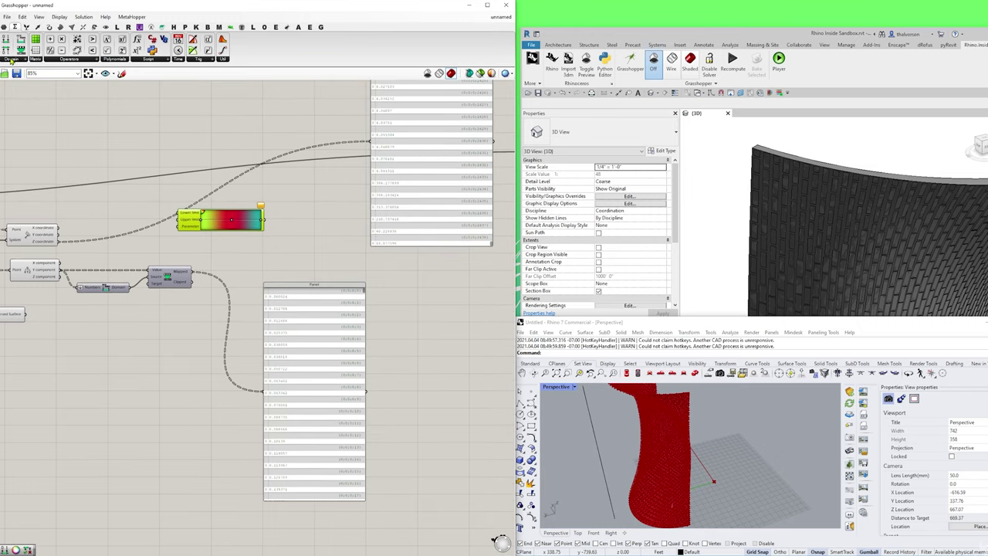
{"action": "left_click", "coordinate": [11, 60]}
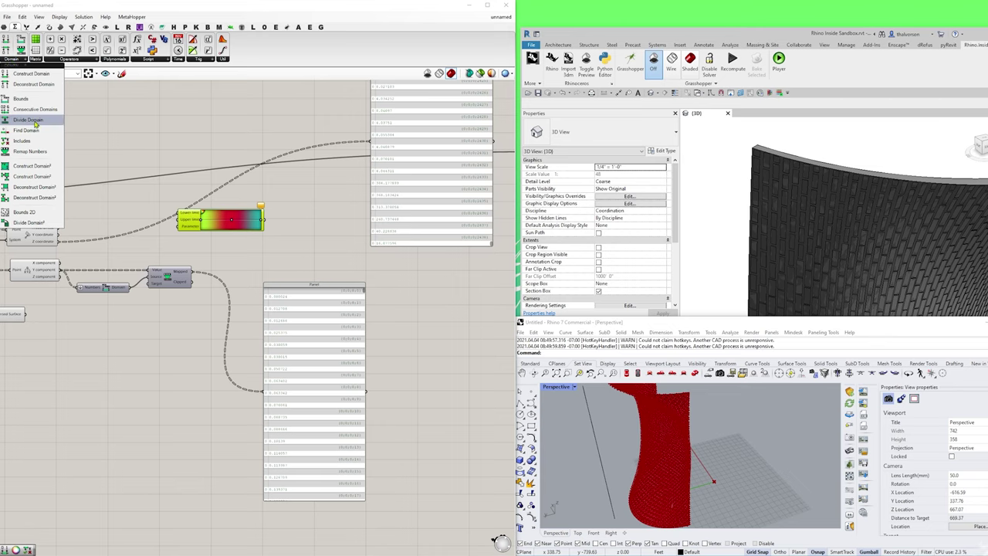
{"action": "left_click_drag", "start_coordinate": [35, 120], "coordinate": [136, 206]}
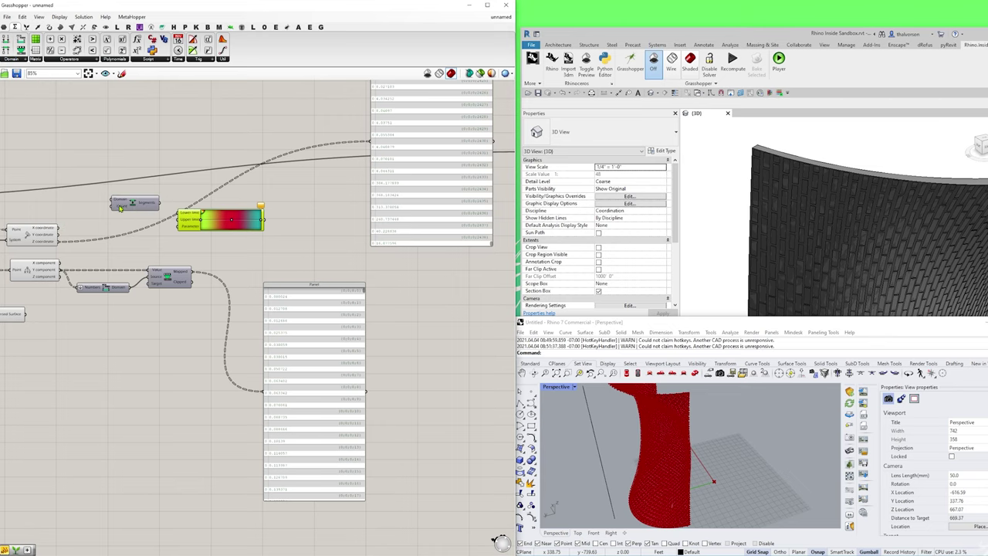
{"action": "scroll", "coordinate": [136, 205], "scroll_direction": "up", "scroll_amount": 3}
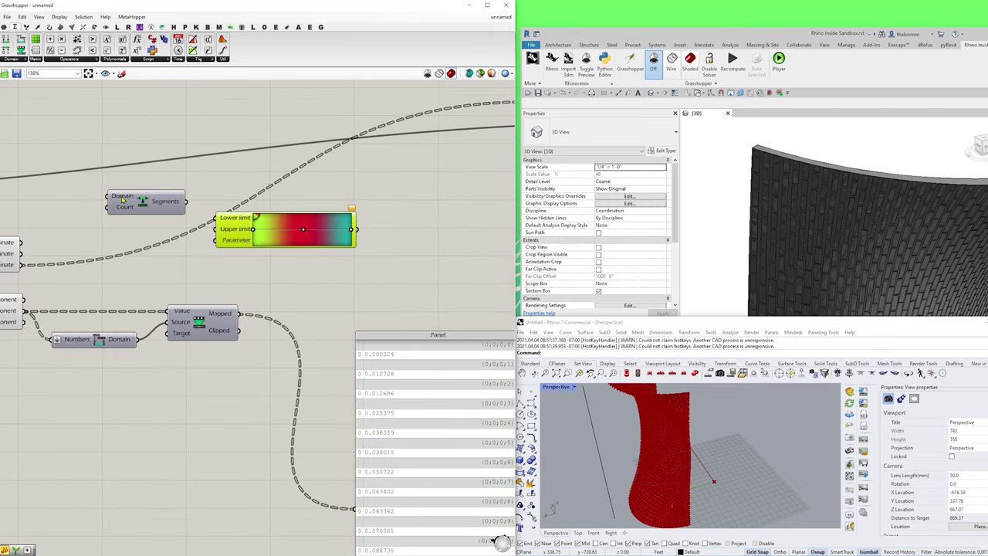
{"action": "right_click_drag", "start_coordinate": [121, 199], "coordinate": [138, 202]}
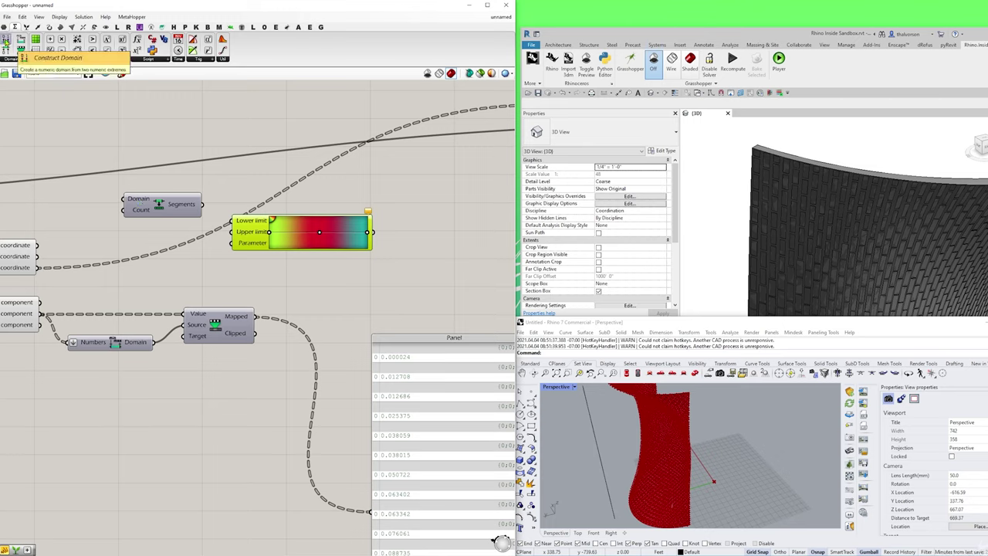
- Add a Construct Domain component ahead of Divide Domain and create two panels holding 0 and 1 in front of it
{"action": "left_click_drag", "start_coordinate": [36, 106], "coordinate": [93, 199]}
{"action": "left_click_drag", "start_coordinate": [168, 207], "coordinate": [242, 195]}
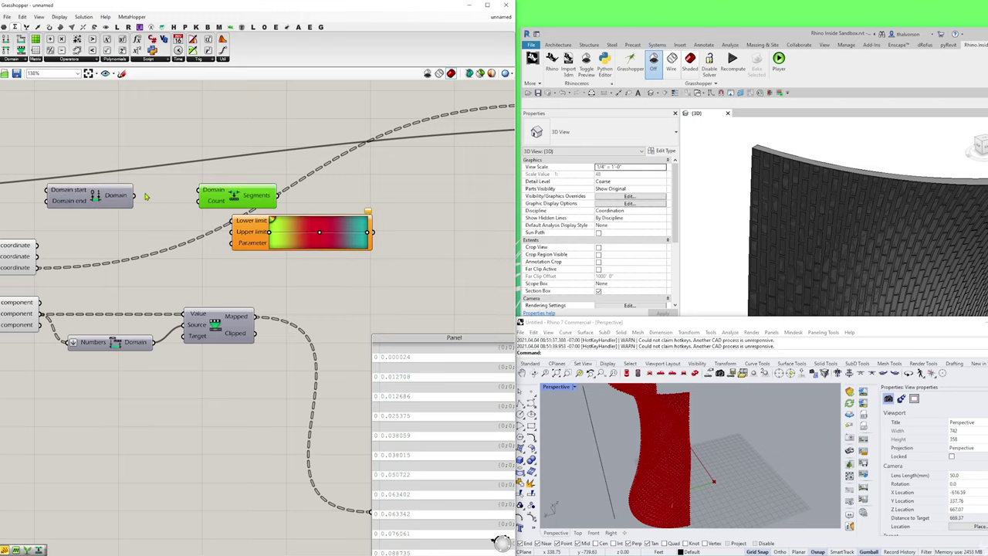
{"action": "right_click_drag", "start_coordinate": [4, 193], "coordinate": [106, 193]}
{"action": "double_click", "coordinate": [106, 193]}
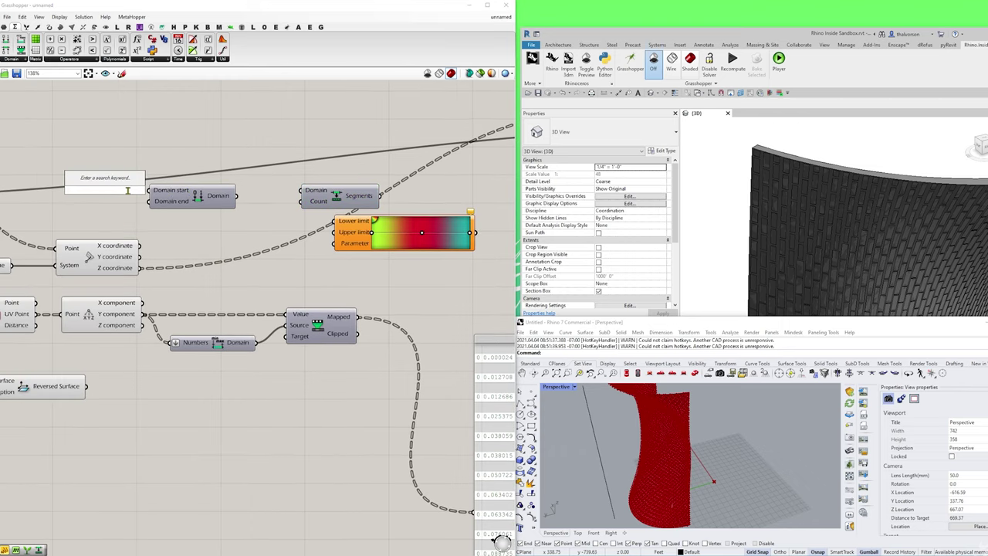
{"action": "type", "text": "\""}
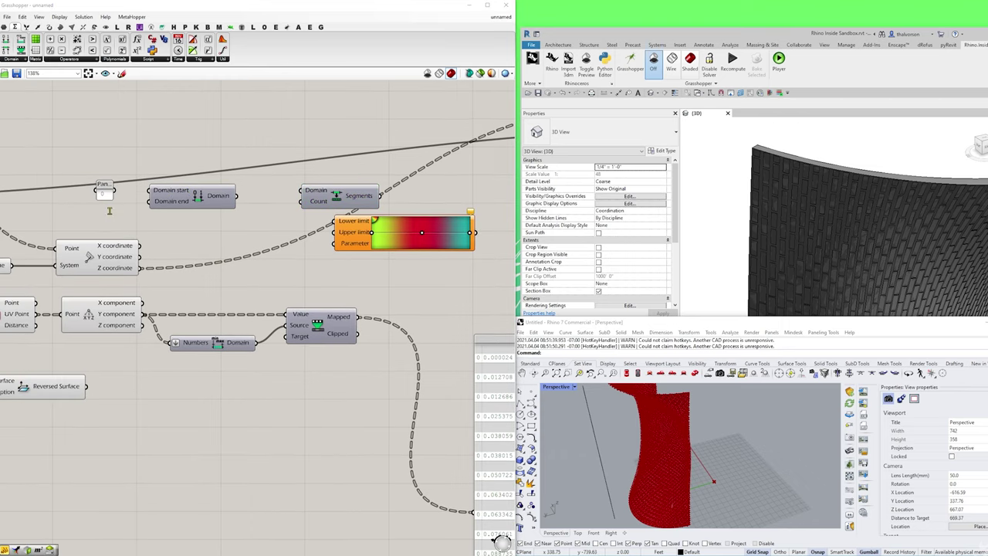
{"action": "double_click", "coordinate": [110, 210]}
{"action": "type", "text": "\"1"}
{"action": "key", "text": "Return"}
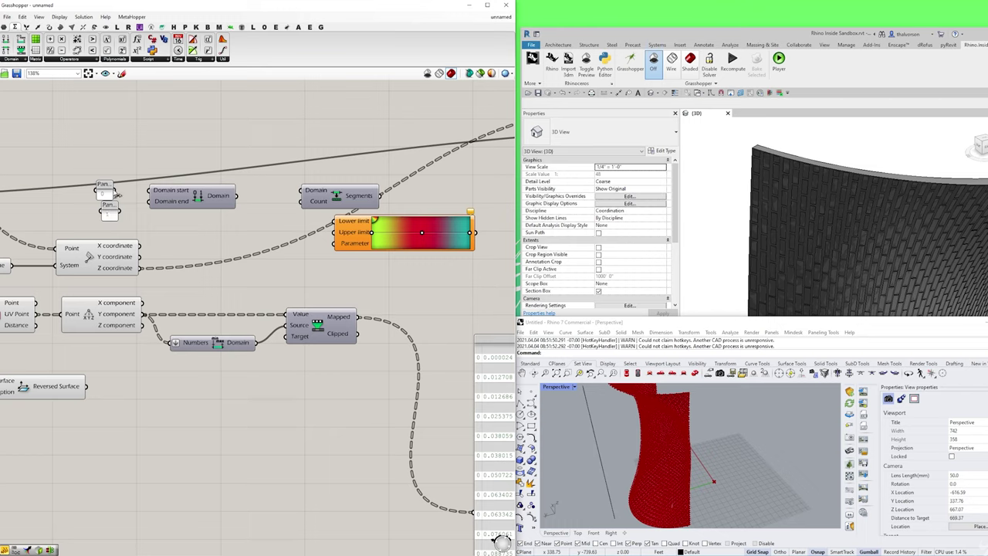
- Connect the 0 and 1 panels to Construct Domain and feed its Domain output to Divide Domain and the Remap Numbers Target
{"action": "left_click_drag", "start_coordinate": [115, 190], "coordinate": [152, 201]}
{"action": "left_click_drag", "start_coordinate": [124, 233], "coordinate": [82, 181]}
{"action": "left_click", "coordinate": [190, 196]}
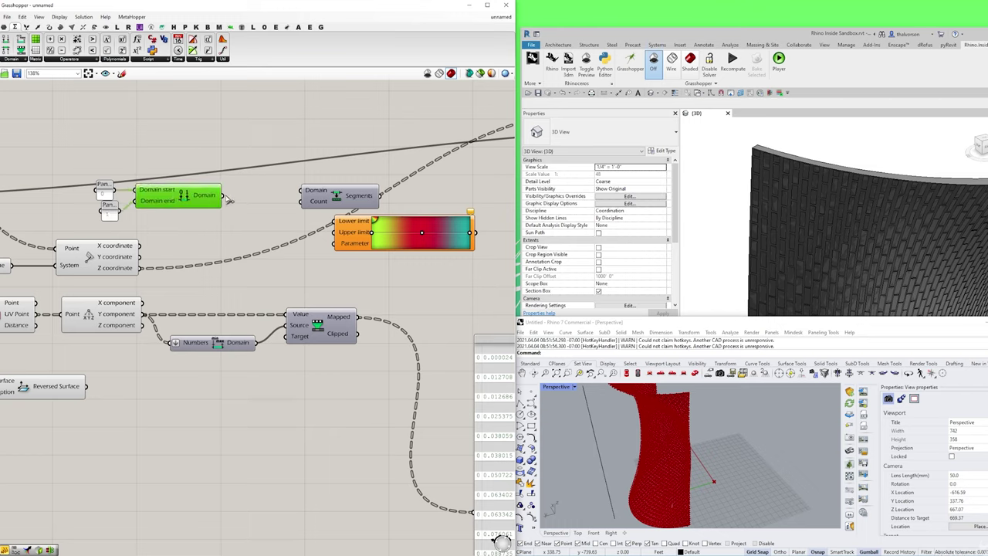
{"action": "left_click_drag", "start_coordinate": [222, 195], "coordinate": [292, 199]}
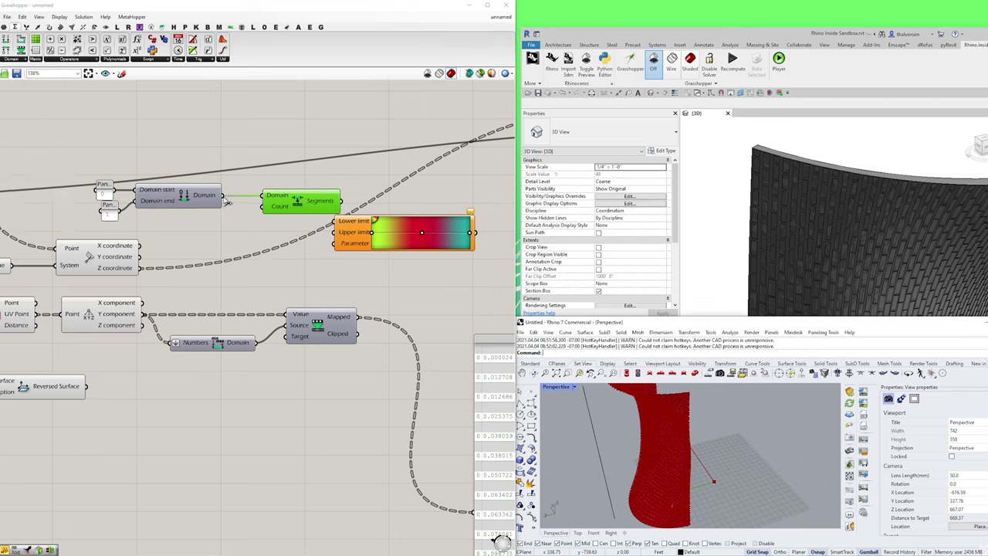
{"action": "left_click_drag", "start_coordinate": [222, 194], "coordinate": [286, 345]}
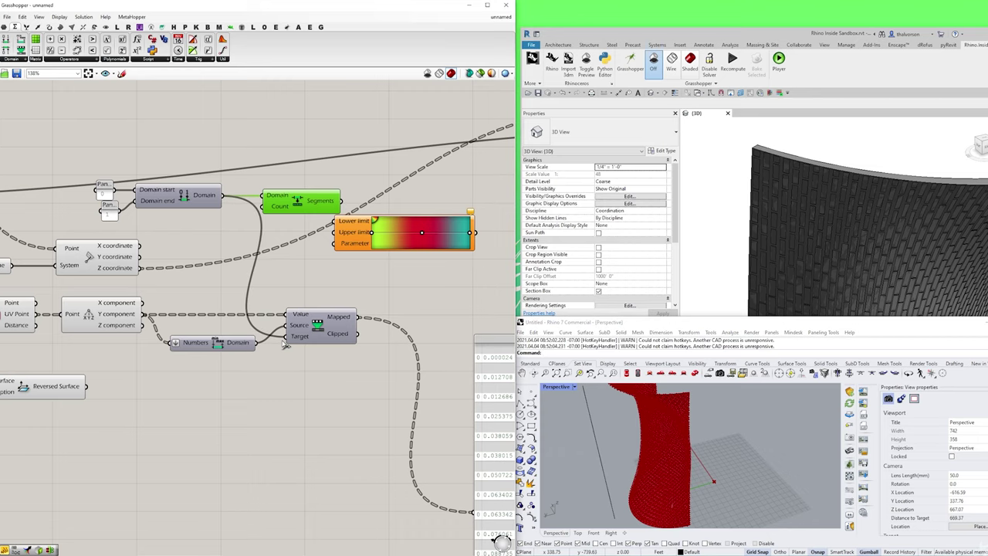
- Move Construct Domain, its panels and Divide Domain up clear of the gradient, and add a panel holding 20 above them
{"action": "left_click_drag", "start_coordinate": [182, 231], "coordinate": [105, 184]}
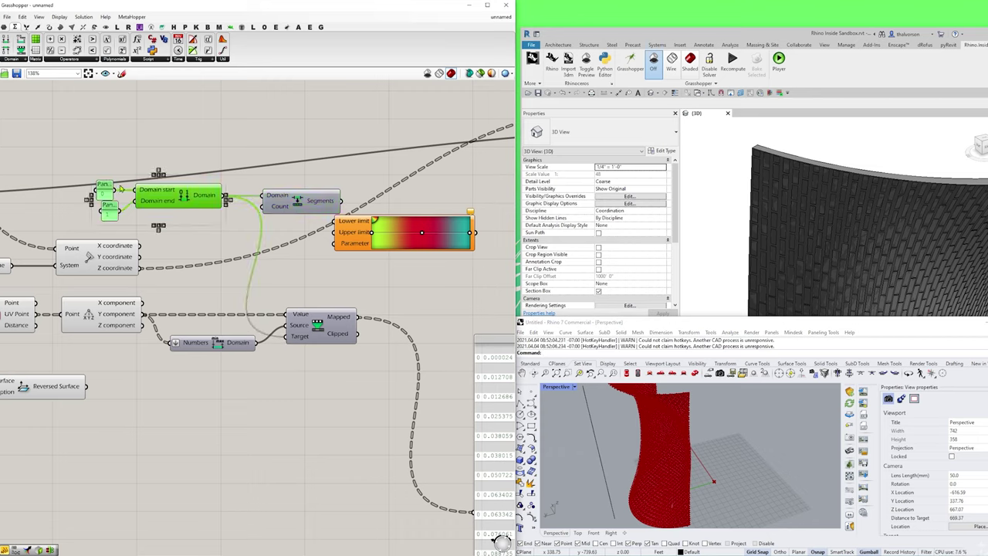
{"action": "left_click_drag", "start_coordinate": [179, 197], "coordinate": [175, 164]}
{"action": "left_click_drag", "start_coordinate": [289, 197], "coordinate": [293, 163]}
{"action": "right_click_drag", "start_coordinate": [340, 136], "coordinate": [251, 160]}
{"action": "left_click_drag", "start_coordinate": [194, 197], "coordinate": [215, 200]}
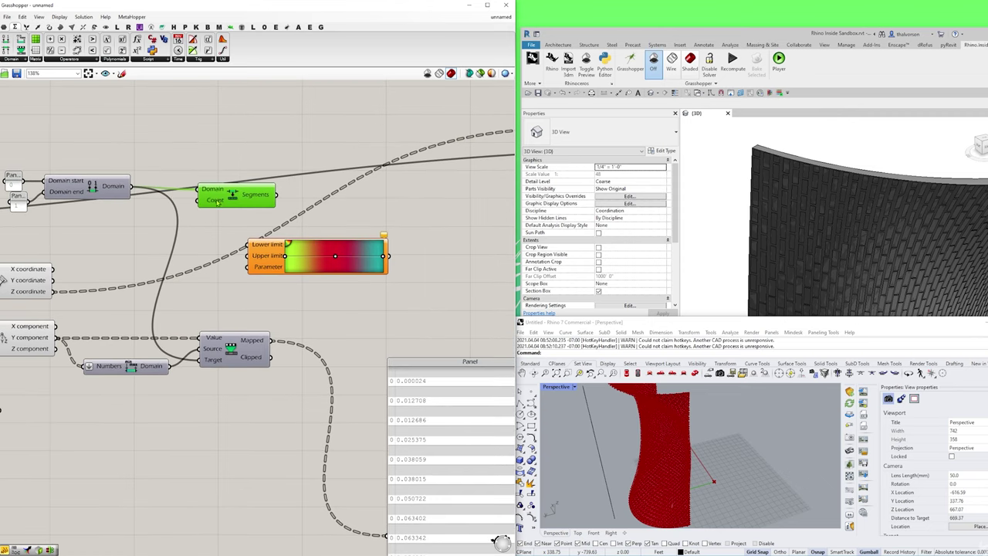
{"action": "double_click", "coordinate": [140, 154]}
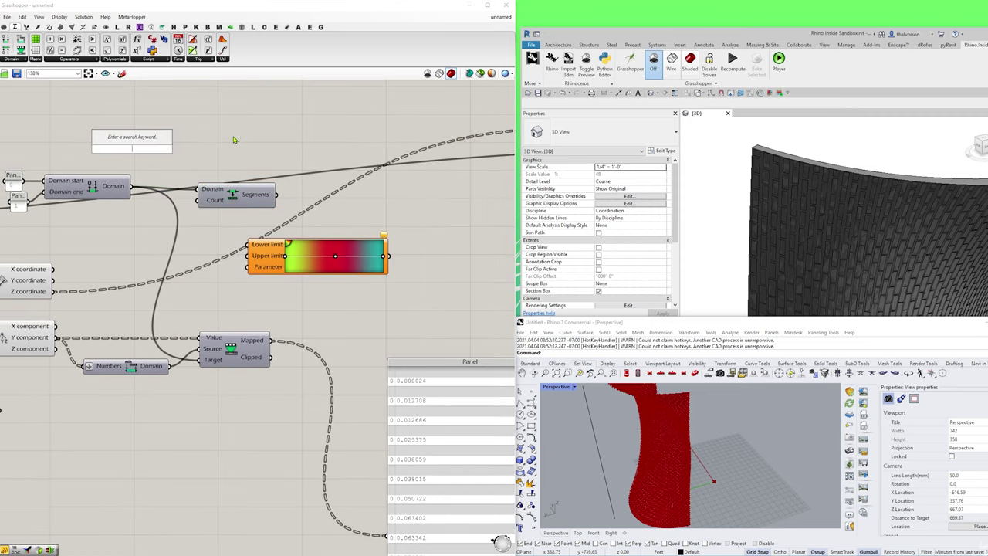
{"action": "type", "text": "\""}
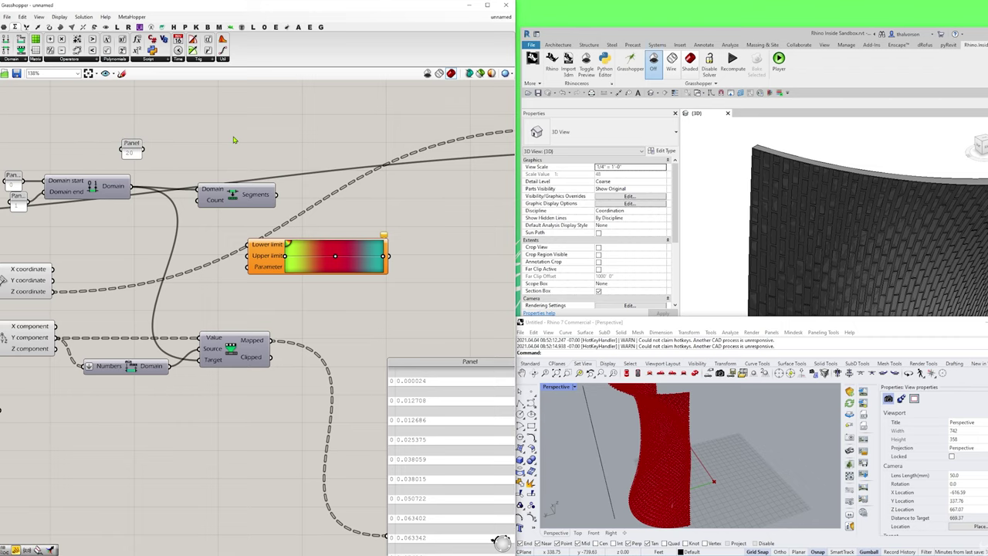
{"action": "right_click_drag", "start_coordinate": [157, 114], "coordinate": [200, 148]}
{"action": "double_click", "coordinate": [205, 150]}
{"action": "type", "text": "20"}
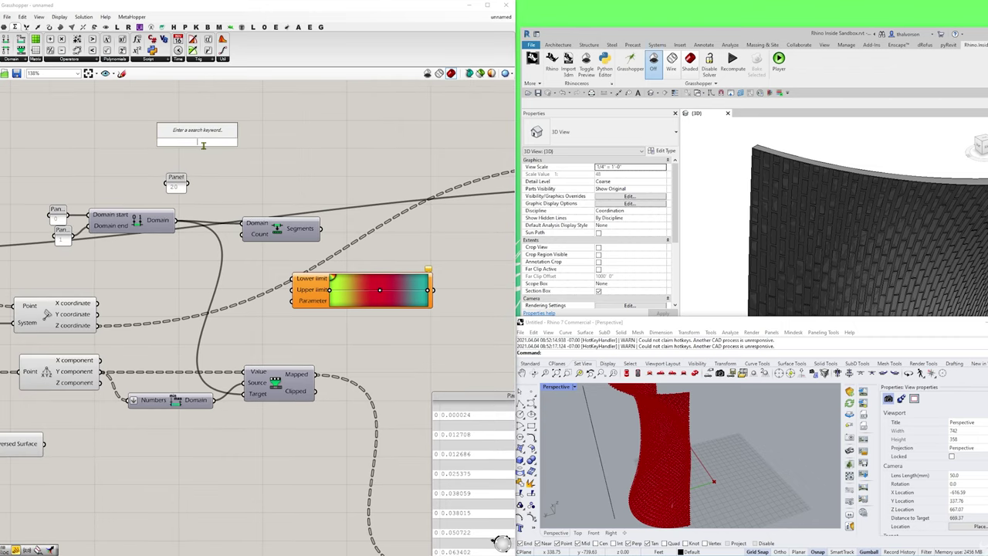
{"action": "key", "text": "Return"}
{"action": "left_click_drag", "start_coordinate": [180, 142], "coordinate": [159, 136]}
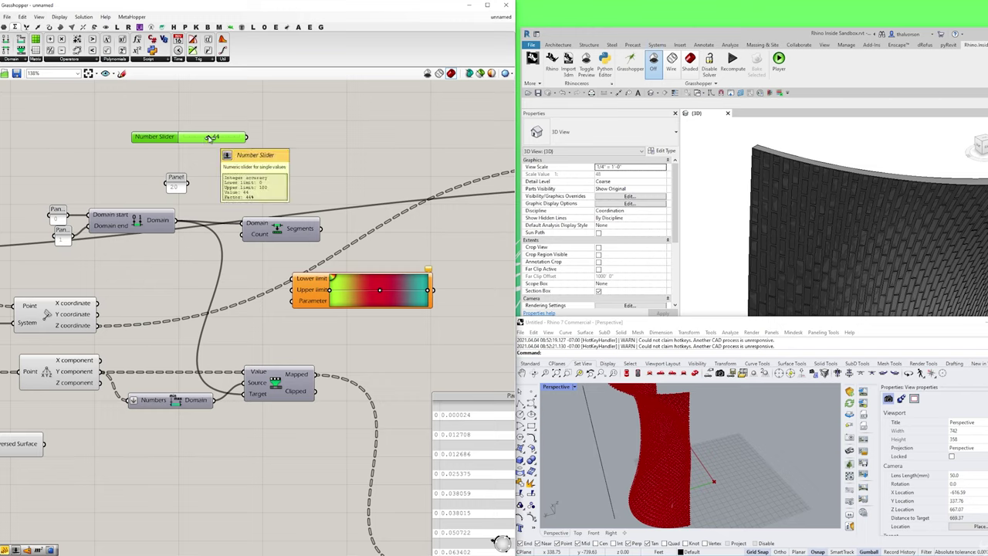
{"action": "left_click_drag", "start_coordinate": [215, 142], "coordinate": [197, 141]}
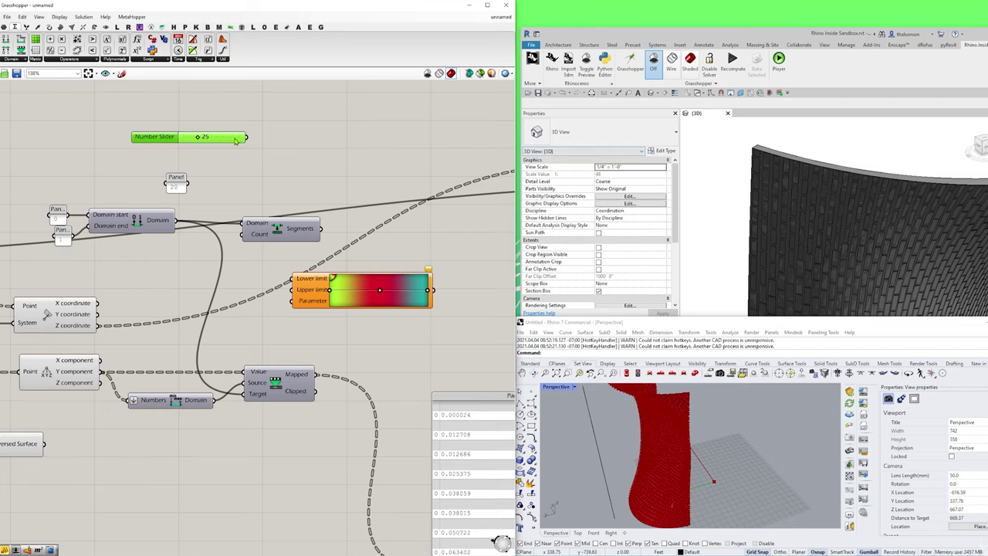
{"action": "left_click_drag", "start_coordinate": [235, 140], "coordinate": [168, 134]}
{"action": "key", "text": "Delete"}
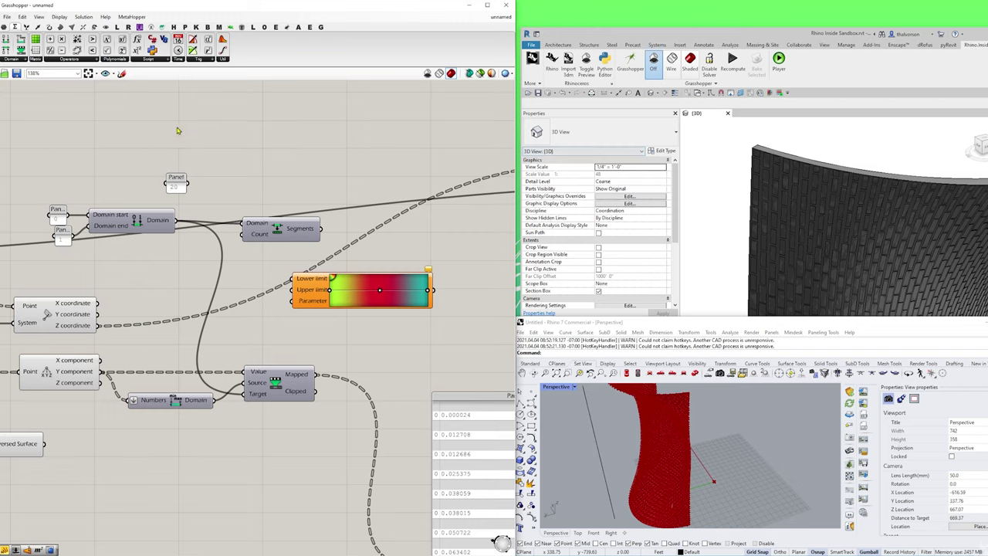
- Connect the 20 panel to Divide Domain's Count input and show its Segments output in a new, lengthened panel
{"action": "left_click_drag", "start_coordinate": [178, 185], "coordinate": [262, 234]}
{"action": "left_click", "coordinate": [272, 230]}
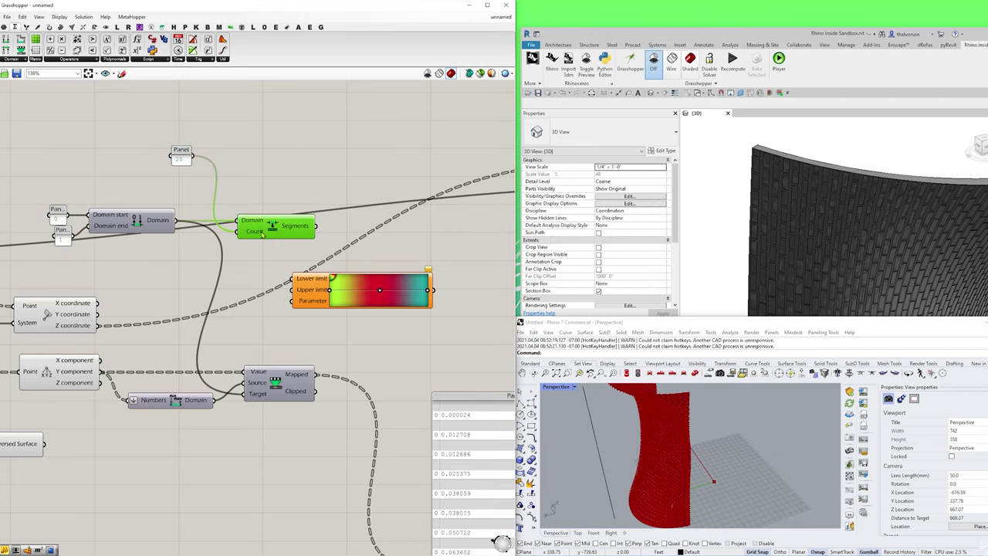
{"action": "right_click_drag", "start_coordinate": [358, 168], "coordinate": [330, 161]}
{"action": "double_click", "coordinate": [330, 162]}
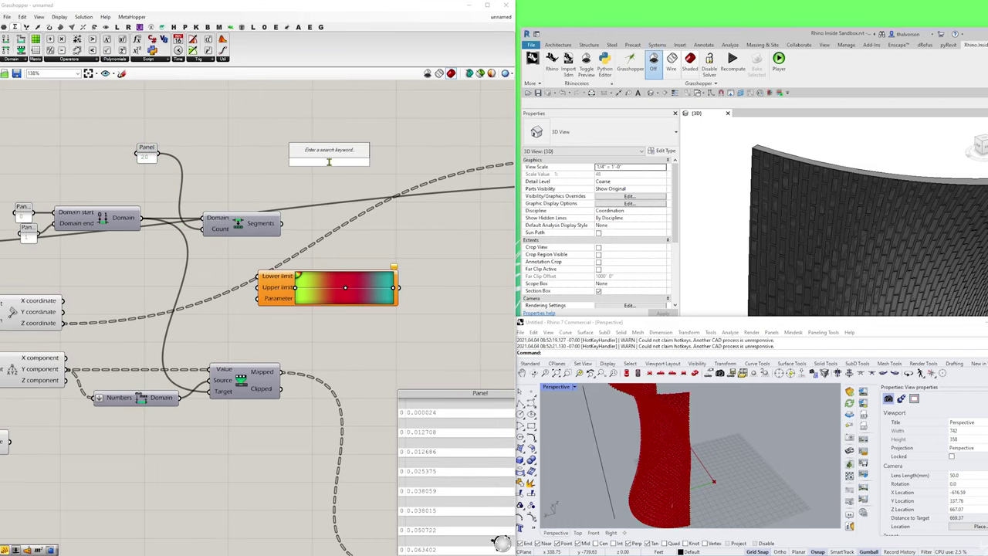
{"action": "type", "text": "panel"}
{"action": "key", "text": "Return"}
{"action": "left_click_drag", "start_coordinate": [284, 223], "coordinate": [332, 345]}
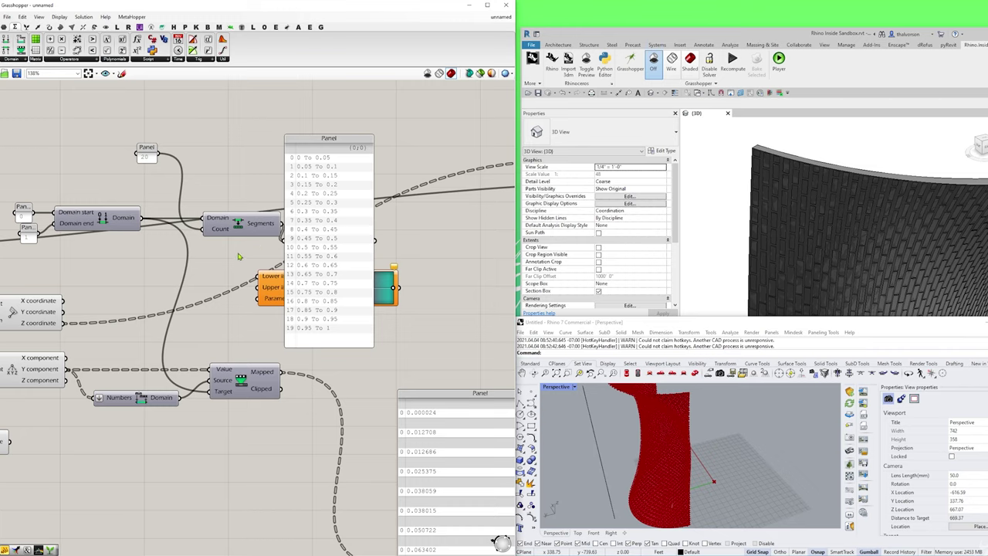
- Move Divide Domain up beside the 20 panel and shift the Segments panel away from the gradient
{"action": "left_click_drag", "start_coordinate": [252, 223], "coordinate": [242, 147]}
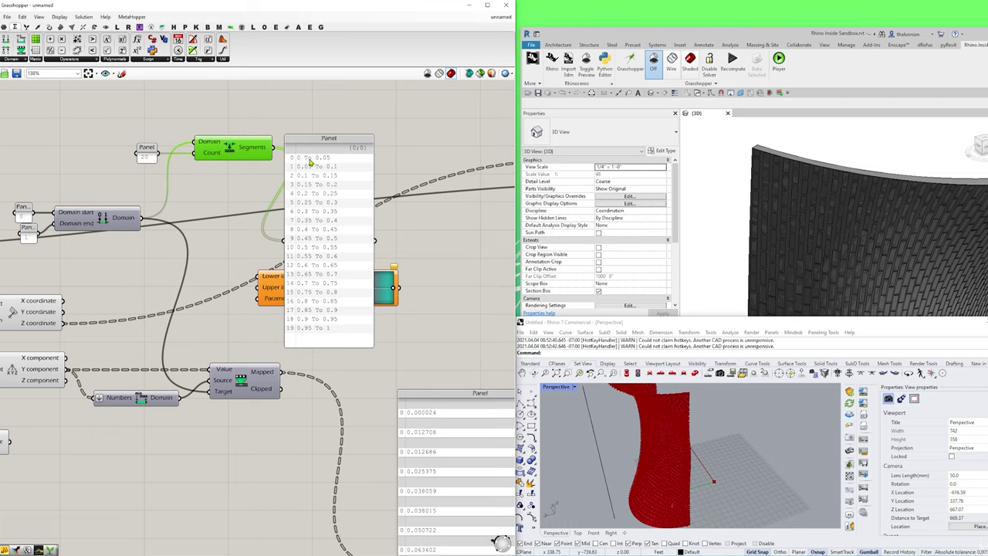
{"action": "scroll", "coordinate": [334, 280], "scroll_direction": "down", "scroll_amount": 1}
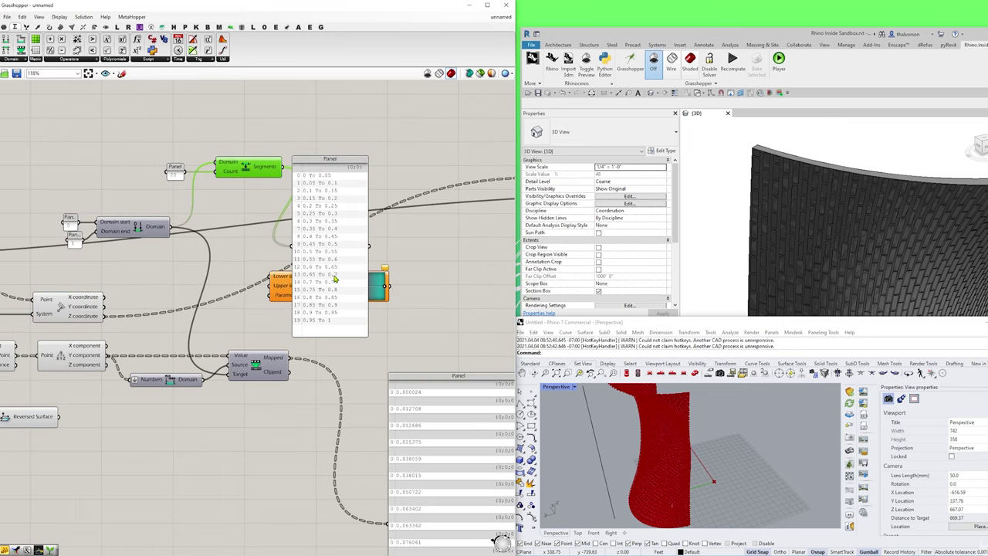
{"action": "right_click_drag", "start_coordinate": [250, 268], "coordinate": [195, 273]}
{"action": "left_click_drag", "start_coordinate": [290, 234], "coordinate": [459, 223]}
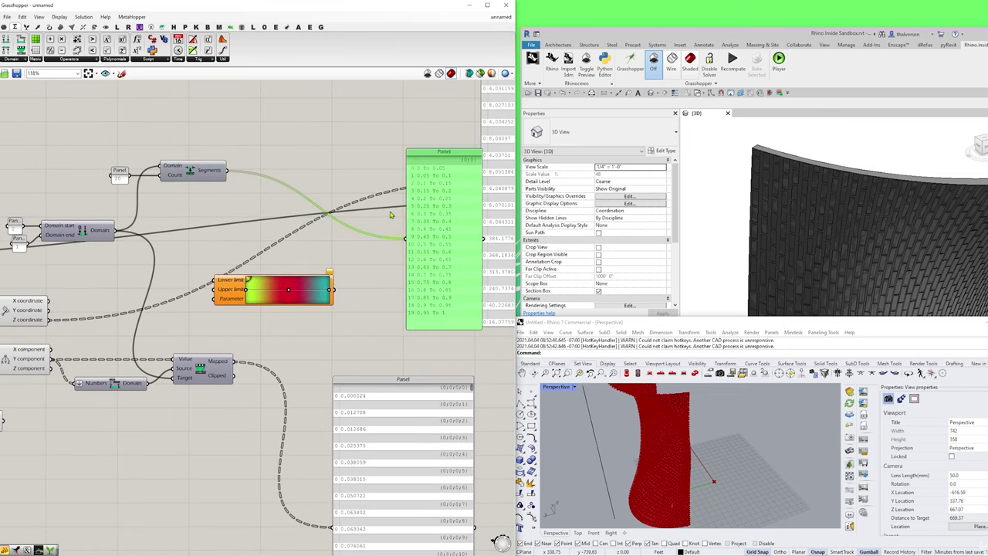
{"action": "right_click_drag", "start_coordinate": [193, 213], "coordinate": [198, 244]}
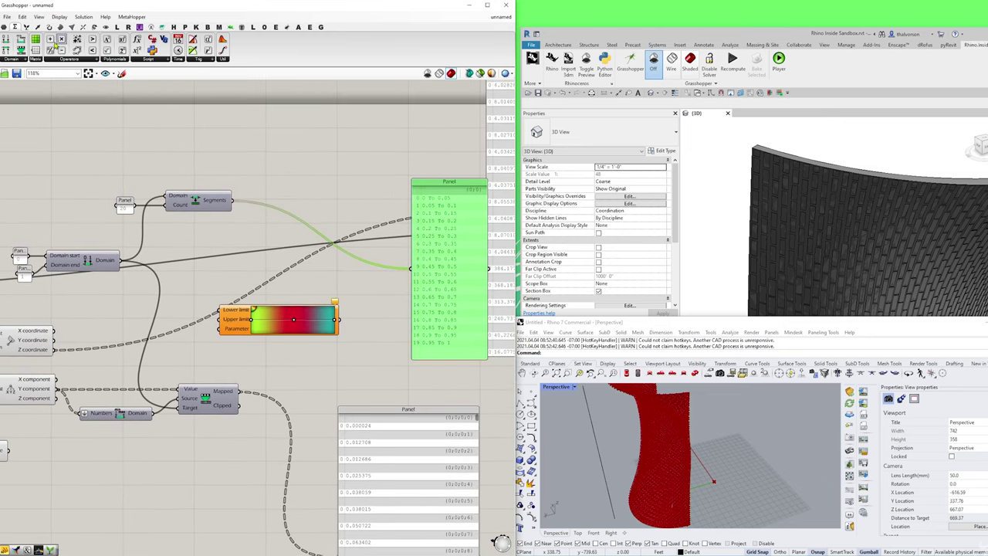
- Add a Range component above Divide Domain and connect Construct Domain to its Domain input and the 20 panel to Steps
{"action": "left_click", "coordinate": [27, 26]}
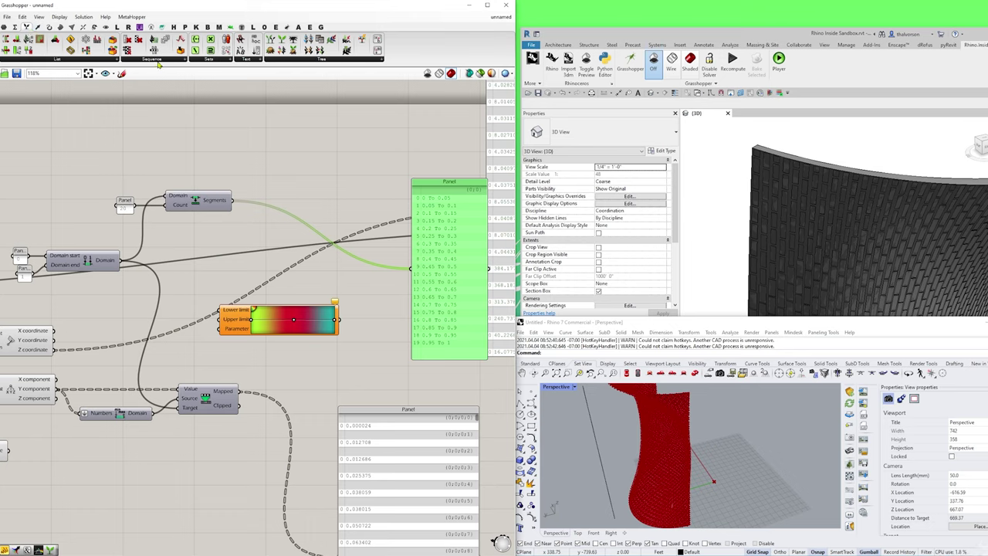
{"action": "left_click_drag", "start_coordinate": [158, 52], "coordinate": [196, 168]}
{"action": "left_click_drag", "start_coordinate": [122, 261], "coordinate": [167, 164]}
{"action": "left_click_drag", "start_coordinate": [138, 202], "coordinate": [164, 173]}
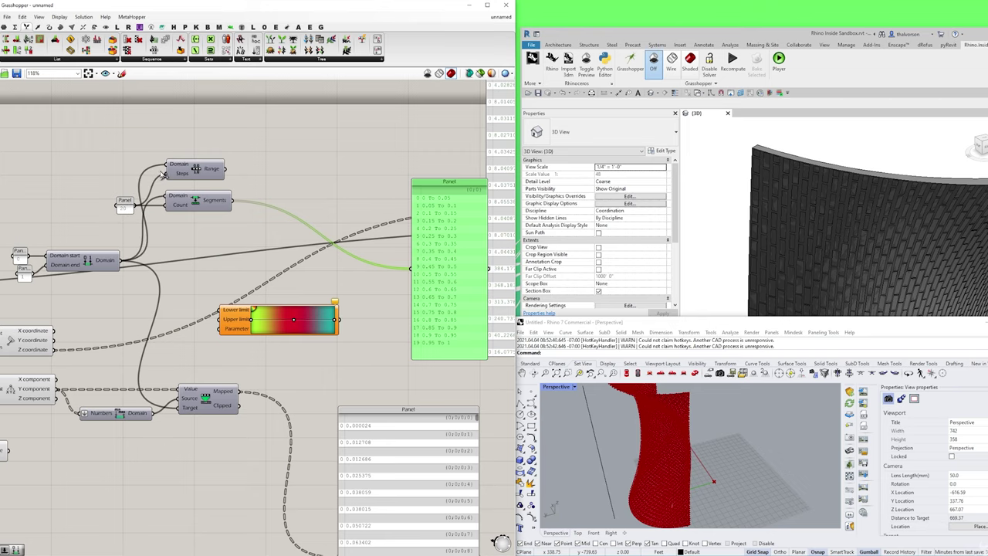
{"action": "left_click_drag", "start_coordinate": [124, 206], "coordinate": [119, 203]}
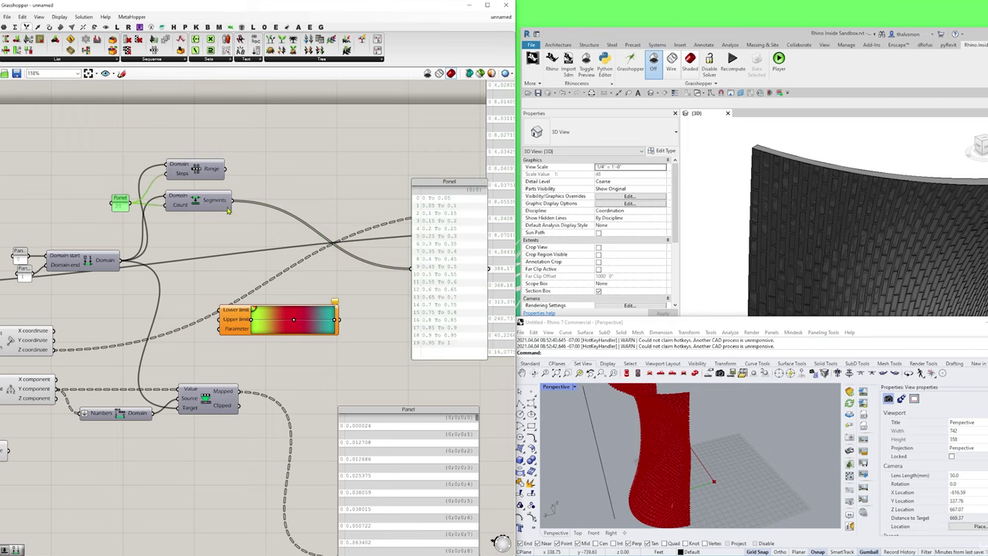
- Place a copy of the Segments panel beside it and connect the Range output to the copy for comparison
{"action": "right_click_drag", "start_coordinate": [409, 217], "coordinate": [366, 208]}
{"action": "left_click_drag", "start_coordinate": [395, 214], "coordinate": [354, 155]}
{"action": "left_click_drag", "start_coordinate": [182, 160], "coordinate": [316, 190]}
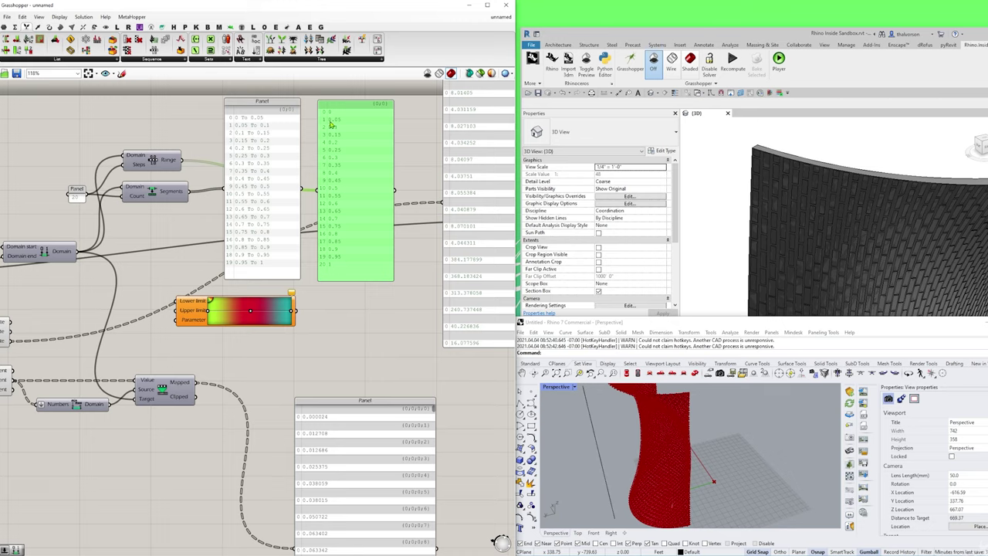
- Compare the values in the Segments panel with those in the Range panel, and trace both back to their components
{"action": "scroll", "coordinate": [330, 114], "scroll_direction": "up", "scroll_amount": 5}
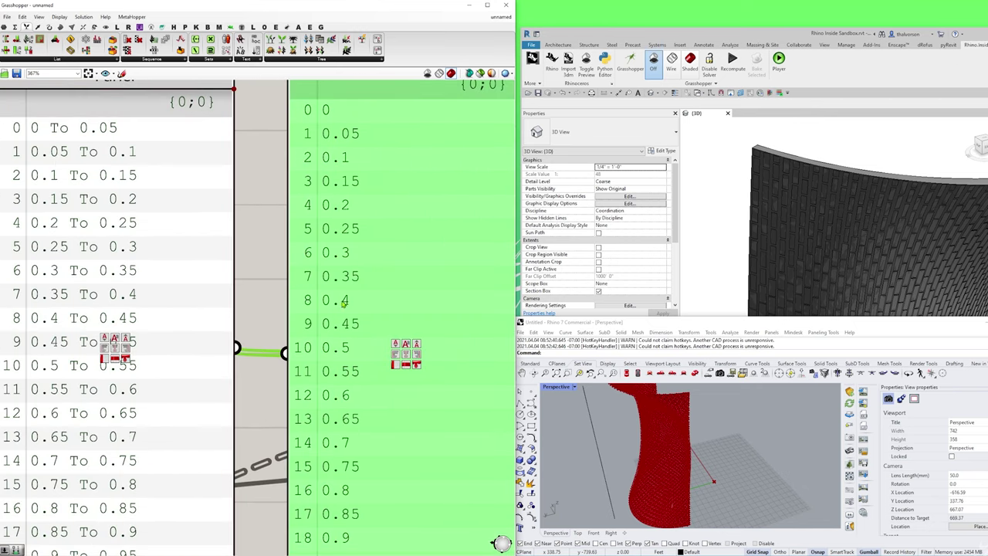
{"action": "scroll", "coordinate": [345, 304], "scroll_direction": "down", "scroll_amount": 2}
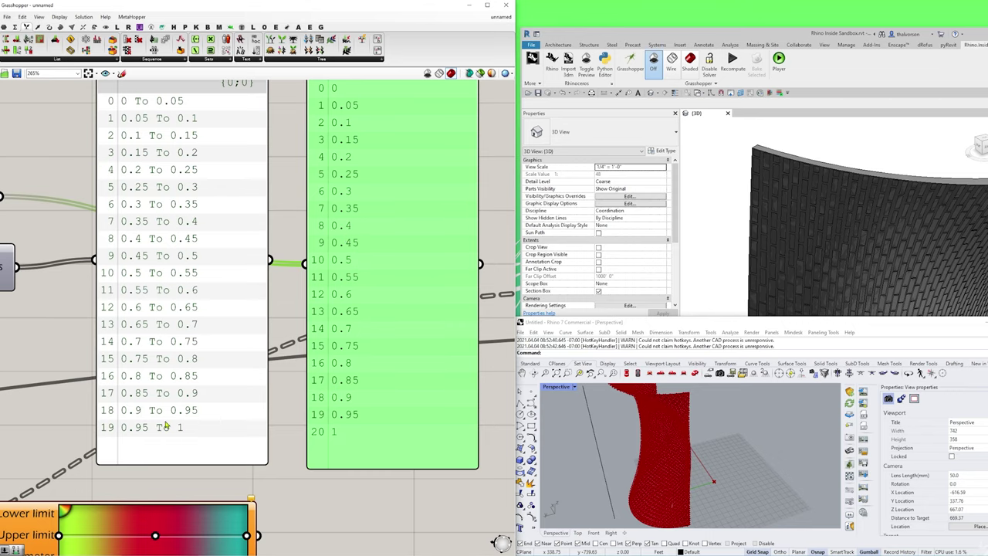
{"action": "scroll", "coordinate": [168, 417], "scroll_direction": "down", "scroll_amount": 2}
{"action": "left_click_drag", "start_coordinate": [415, 214], "coordinate": [197, 274]}
{"action": "left_click_drag", "start_coordinate": [136, 261], "coordinate": [230, 259]}
{"action": "left_click", "coordinate": [155, 236]}
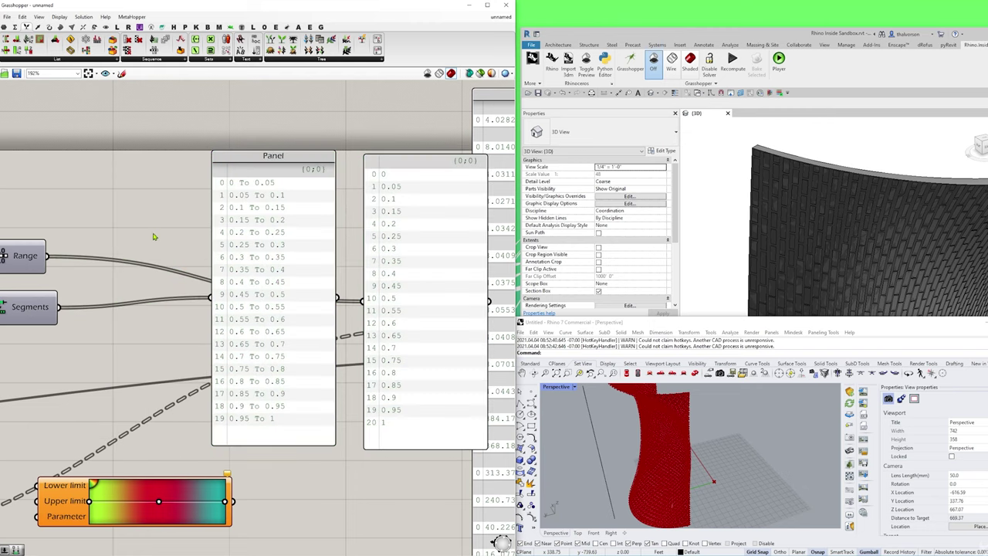
{"action": "right_click_drag", "start_coordinate": [130, 240], "coordinate": [229, 216]}
{"action": "scroll", "coordinate": [229, 216], "scroll_direction": "down", "scroll_amount": 2}
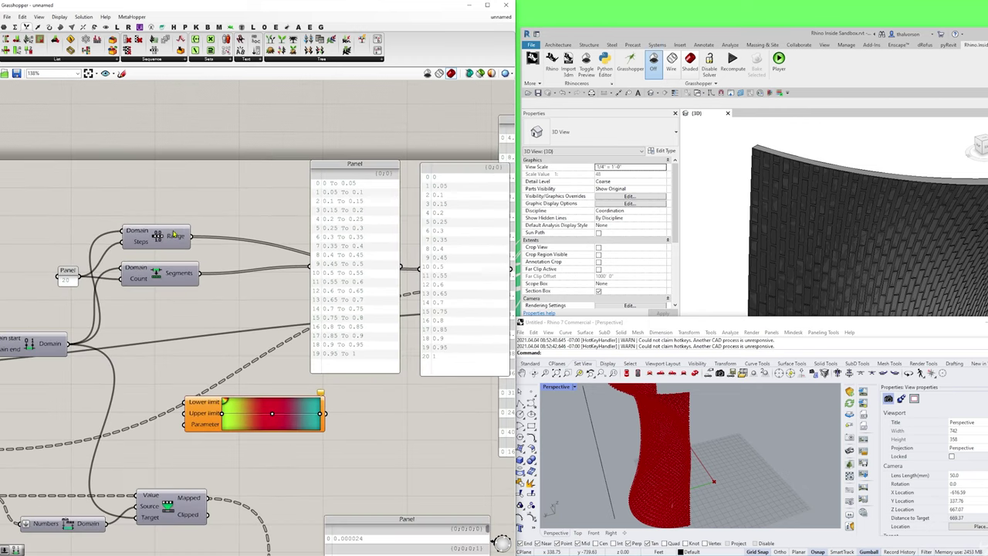
- Try the expression x-1 on Range's Steps input and compare the resulting list with the Segments panel
{"action": "right_click", "coordinate": [143, 245]}
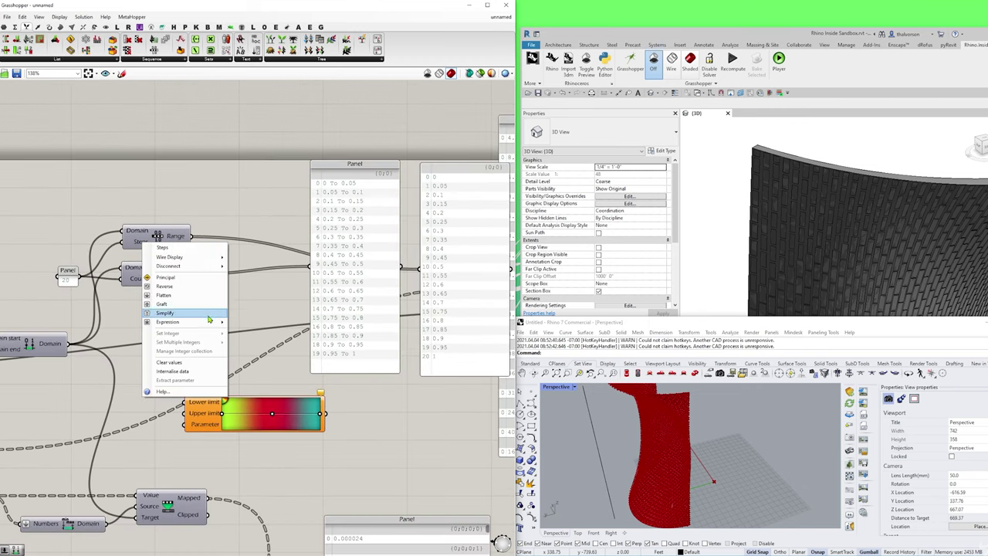
{"action": "mouse_move", "coordinate": [209, 324]}
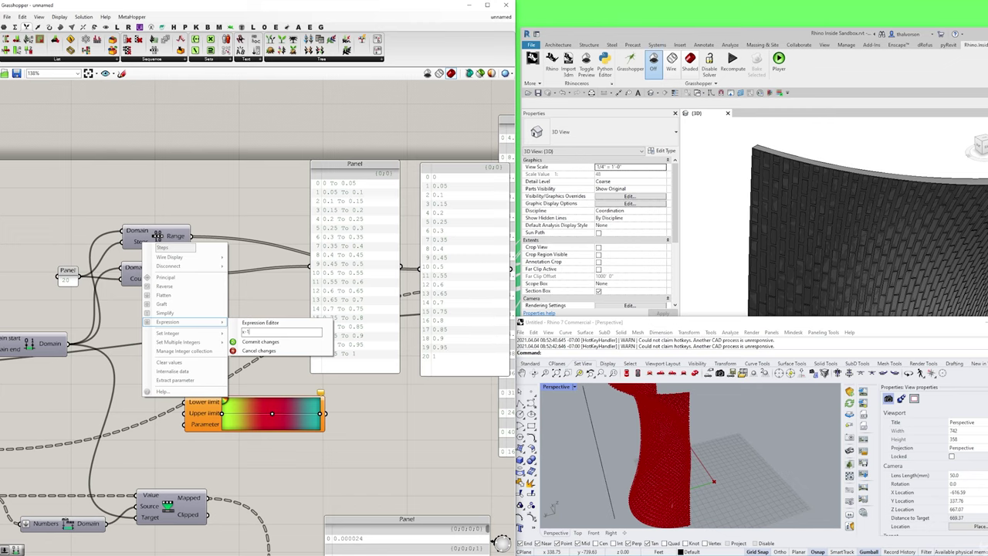
{"action": "left_click", "coordinate": [260, 341]}
{"action": "right_click_drag", "start_coordinate": [269, 314], "coordinate": [238, 309]}
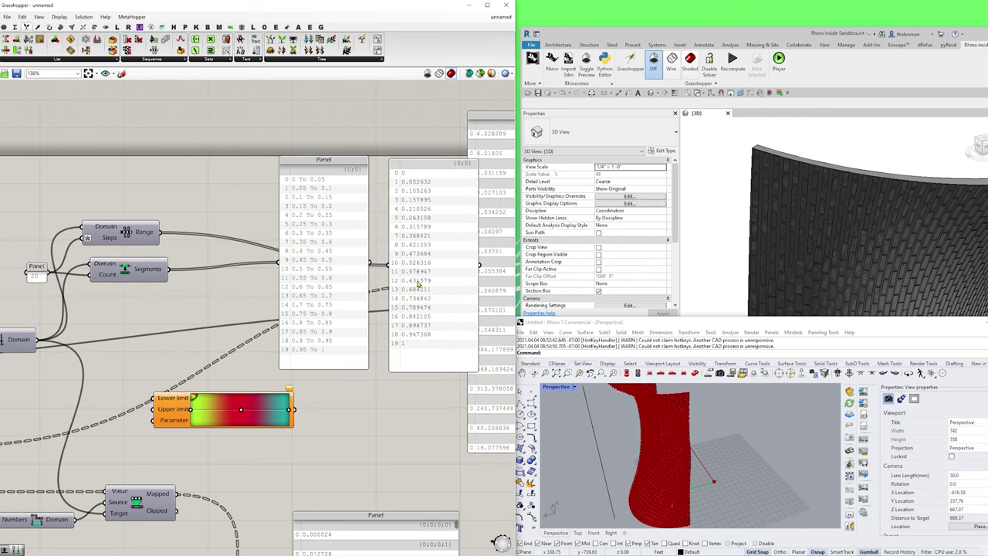
{"action": "scroll", "coordinate": [417, 284], "scroll_direction": "up", "scroll_amount": 3}
{"action": "right_click_drag", "start_coordinate": [427, 368], "coordinate": [398, 423]}
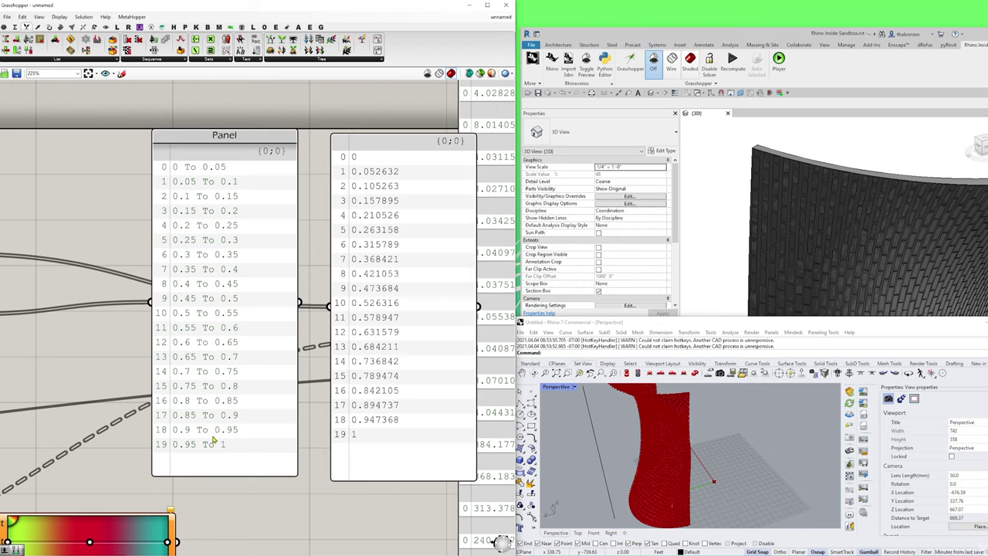
{"action": "scroll", "coordinate": [219, 437], "scroll_direction": "down", "scroll_amount": 1}
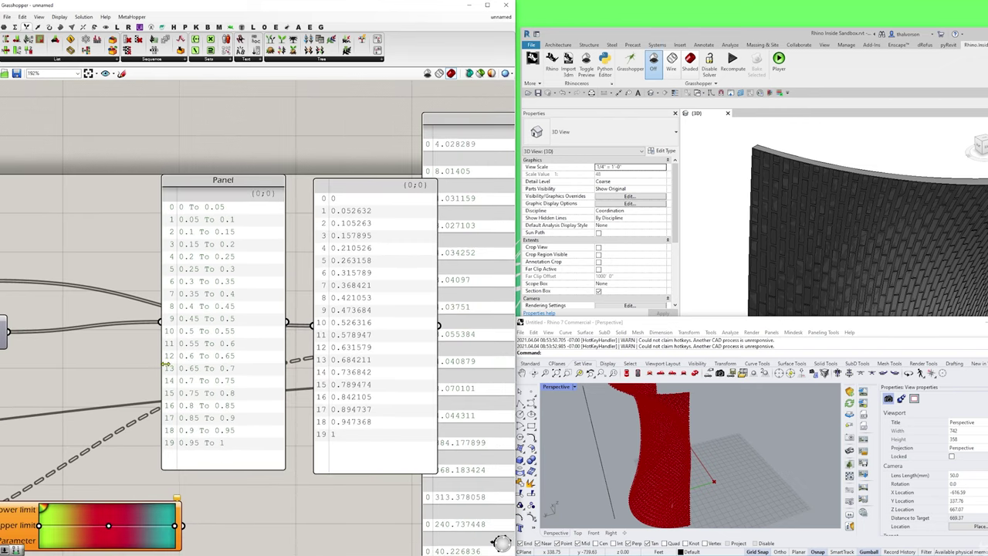
{"action": "right_click_drag", "start_coordinate": [123, 336], "coordinate": [291, 335]}
{"action": "right_click_drag", "start_coordinate": [152, 289], "coordinate": [185, 285]}
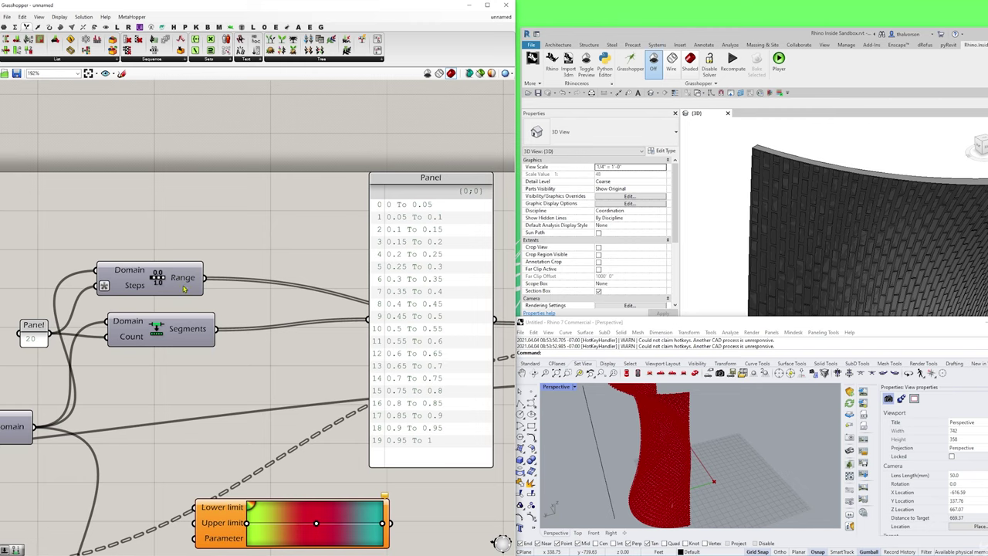
{"action": "scroll", "coordinate": [184, 308], "scroll_direction": "down", "scroll_amount": 2}
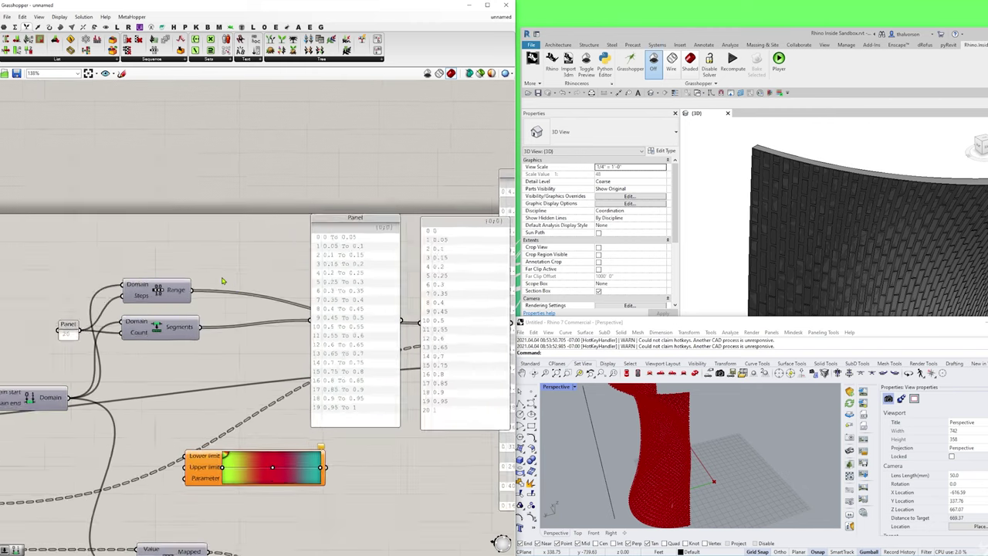
- Add a List Item component above Range, connect the Range output to its List input and give it an extra +1 output
{"action": "scroll", "coordinate": [187, 272], "scroll_direction": "up", "scroll_amount": 1}
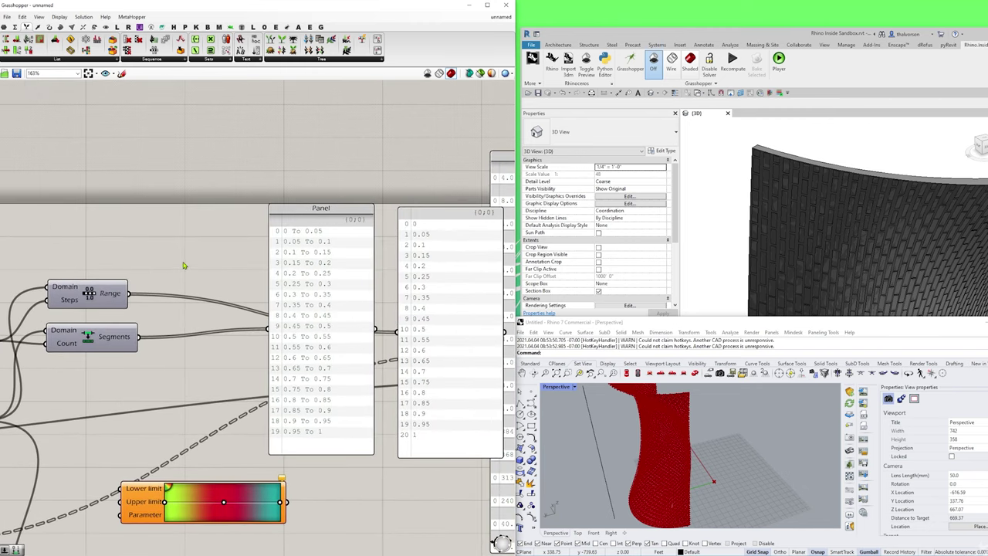
{"action": "double_click", "coordinate": [184, 263]}
{"action": "type", "text": "item"}
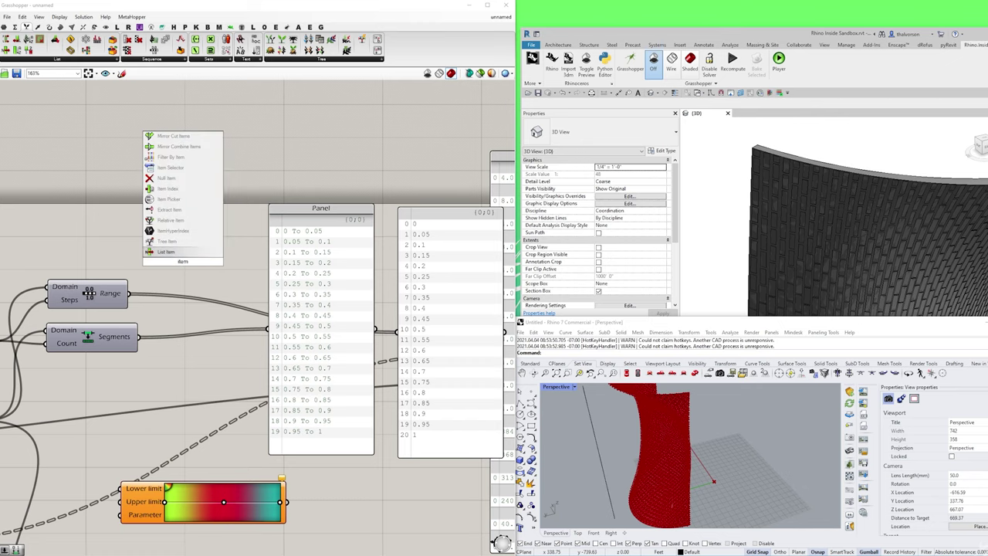
{"action": "key", "text": "Return"}
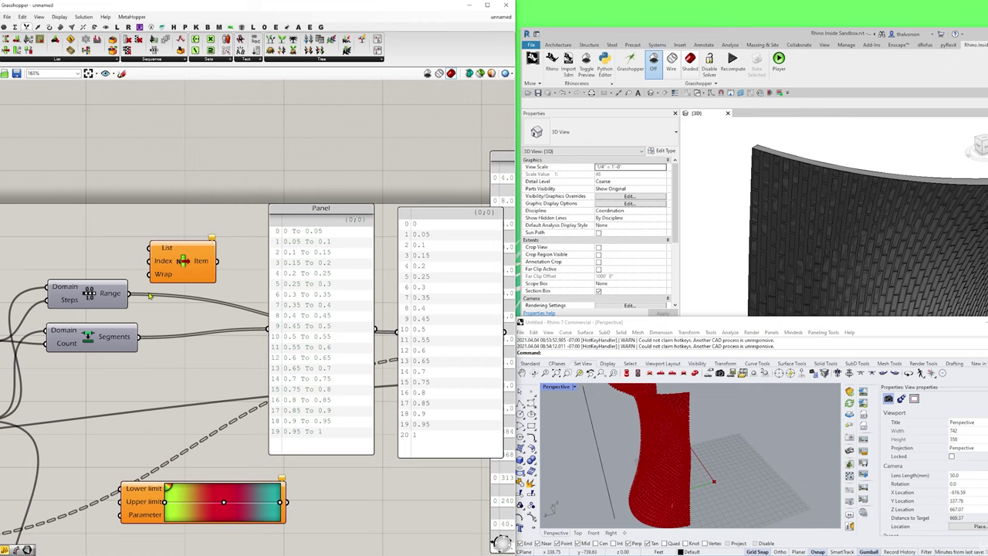
{"action": "scroll", "coordinate": [130, 292], "scroll_direction": "up", "scroll_amount": 1}
{"action": "left_click_drag", "start_coordinate": [124, 293], "coordinate": [149, 240]}
{"action": "scroll", "coordinate": [230, 258], "scroll_direction": "up", "scroll_amount": 4}
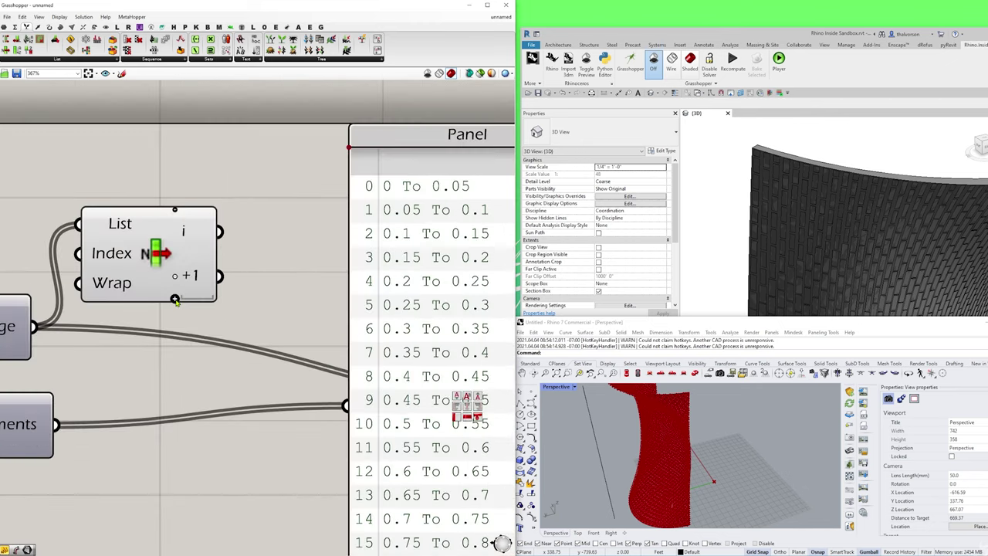
{"action": "scroll", "coordinate": [177, 297], "scroll_direction": "down", "scroll_amount": 4}
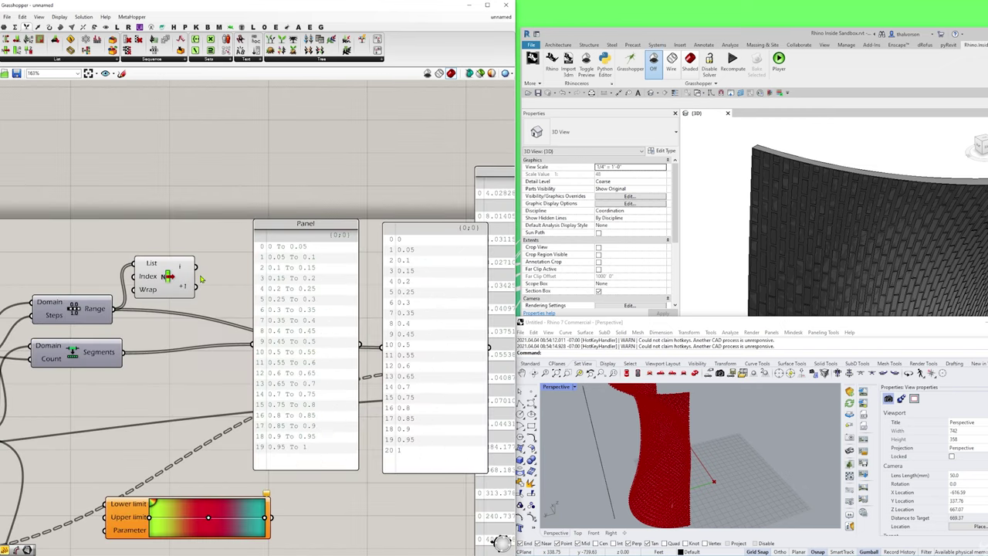
- Add a Subtraction component beside List Item and shift the Segments panel away to make room
{"action": "left_click_drag", "start_coordinate": [272, 287], "coordinate": [307, 285]}
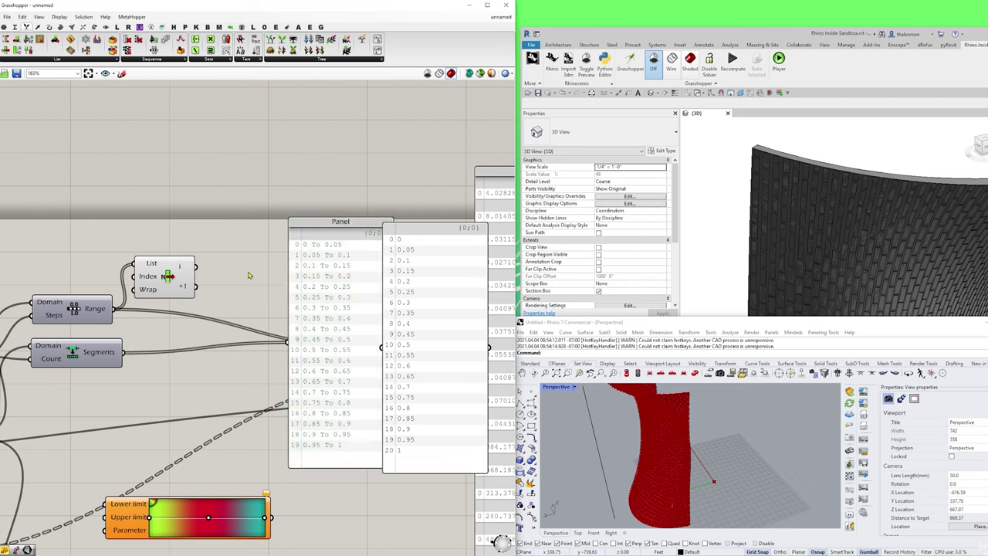
{"action": "double_click", "coordinate": [250, 274]}
{"action": "type", "text": "-"}
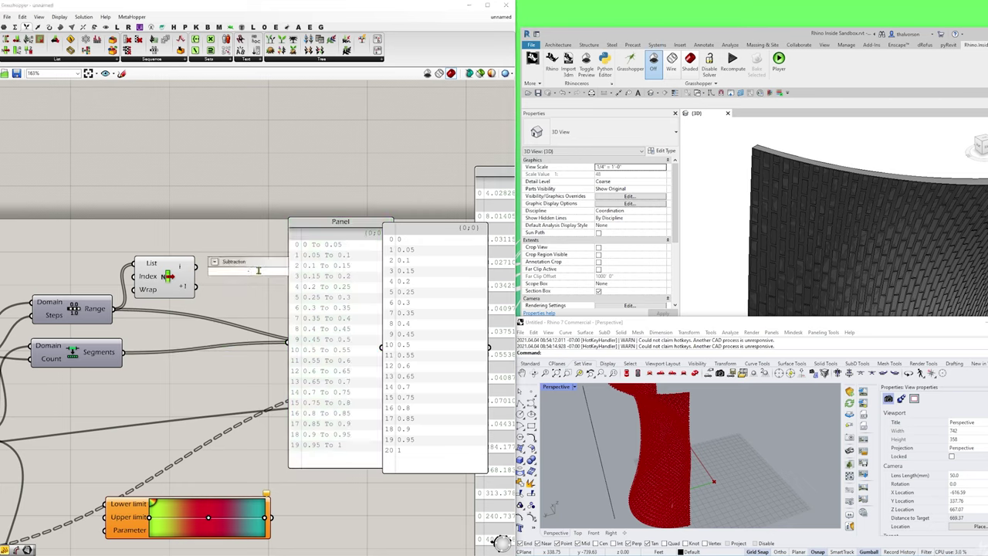
{"action": "key", "text": "Return"}
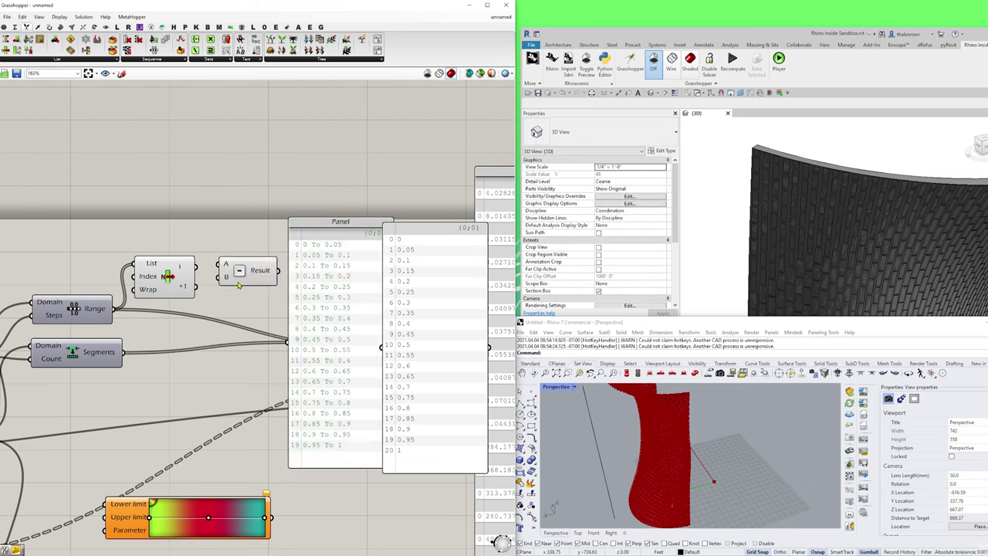
{"action": "left_click_drag", "start_coordinate": [333, 279], "coordinate": [373, 280]}
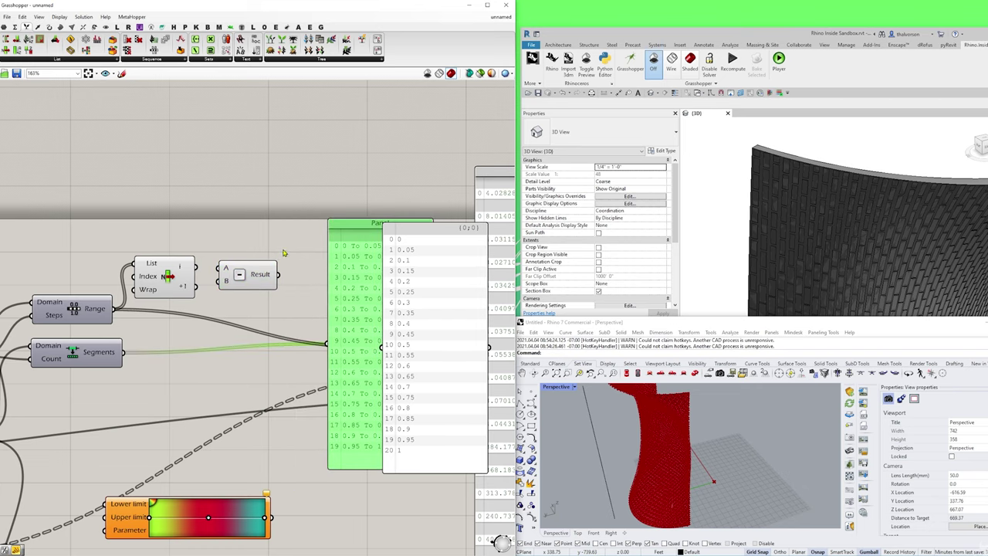
- Connect List Item's i and +1 outputs to Subtraction's A and B, and feed the Result into the Range comparison panel
{"action": "right_click_drag", "start_coordinate": [281, 254], "coordinate": [235, 245]}
{"action": "mouse_move", "coordinate": [123, 278]}
{"action": "left_mouse_down"}
{"action": "mouse_move", "coordinate": [115, 271]}
{"action": "mouse_move", "coordinate": [138, 263]}
{"action": "mouse_move", "coordinate": [156, 271]}
{"action": "mouse_move", "coordinate": [134, 279]}
{"action": "left_mouse_up"}
{"action": "left_click_drag", "start_coordinate": [200, 276], "coordinate": [311, 339]}
- Add an Absolute component after Subtraction, connect the Result to its Value and its output to the comparison panel, and align it
{"action": "double_click", "coordinate": [230, 253]}
{"action": "type", "text": "abs"}
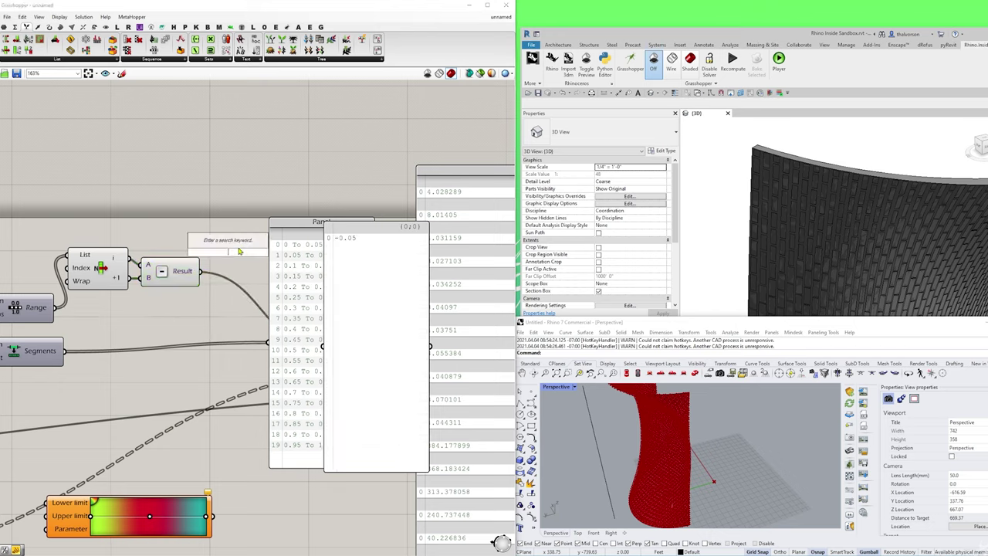
{"action": "key", "text": "Return"}
{"action": "left_click_drag", "start_coordinate": [262, 263], "coordinate": [192, 251]}
{"action": "left_click_drag", "start_coordinate": [264, 251], "coordinate": [322, 346]}
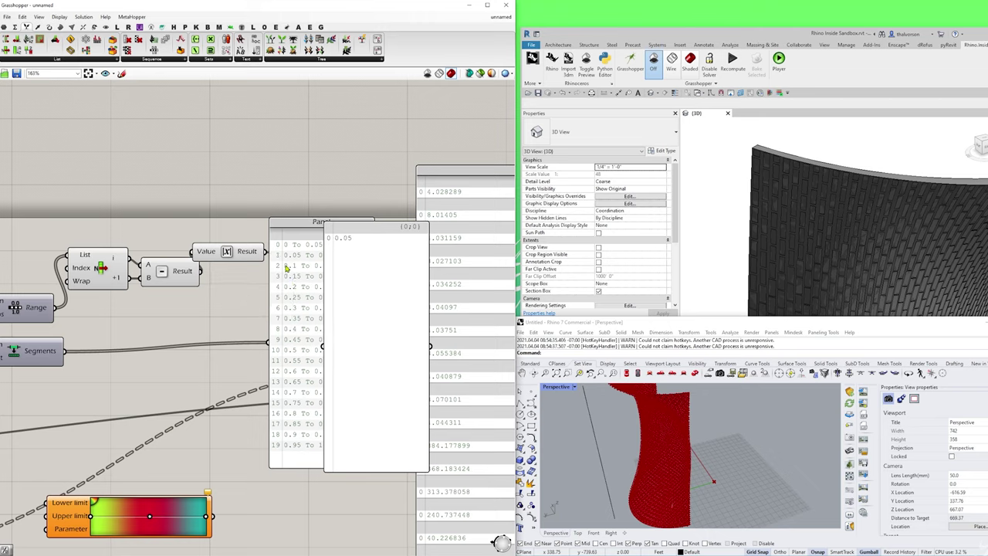
{"action": "left_click_drag", "start_coordinate": [248, 251], "coordinate": [258, 274]}
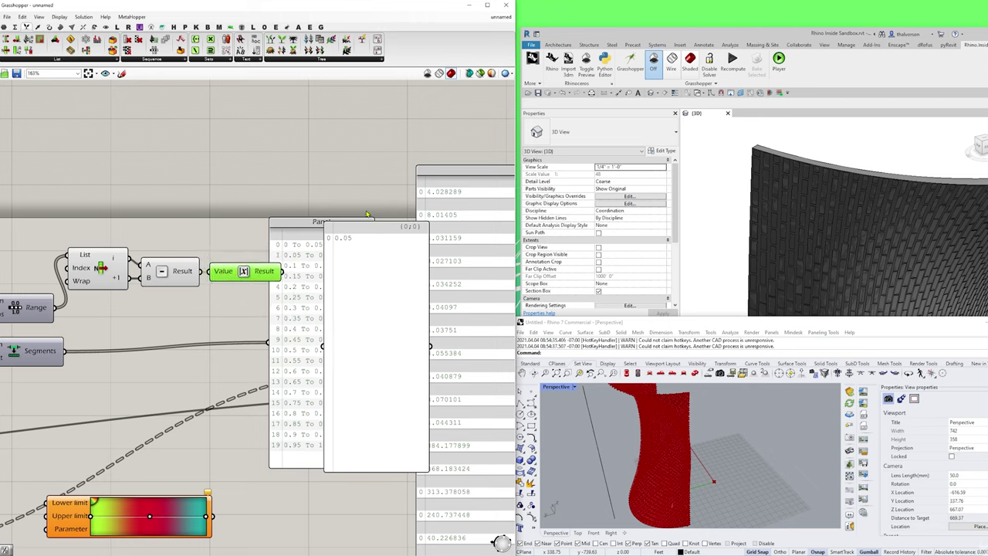
- Move the Segments panel down near the gradient and place the Absolute result panel back beside the Absolute component
{"action": "left_click_drag", "start_coordinate": [367, 203], "coordinate": [309, 381]}
{"action": "left_click", "coordinate": [317, 257]}
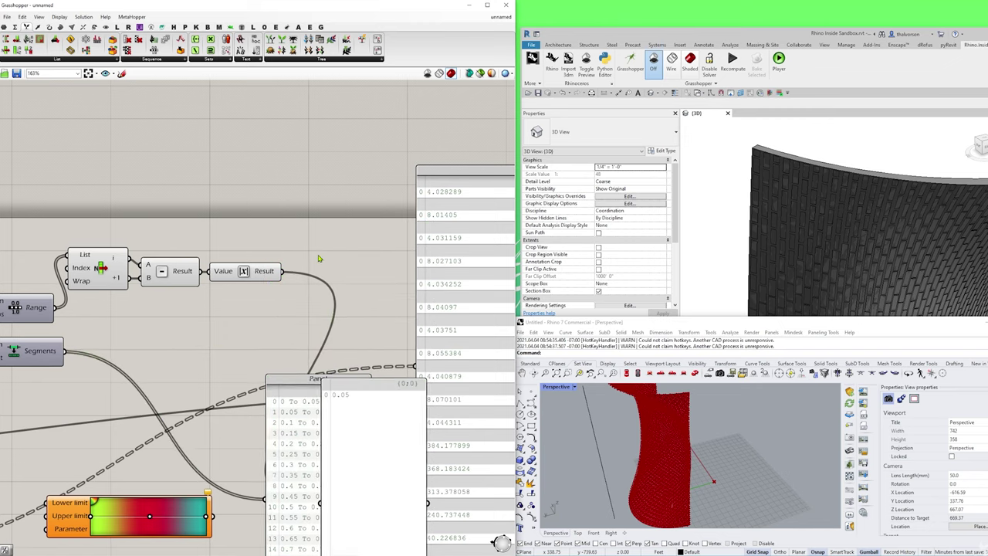
{"action": "right_click_drag", "start_coordinate": [371, 265], "coordinate": [302, 239]}
{"action": "scroll", "coordinate": [303, 239], "scroll_direction": "down", "scroll_amount": 1}
{"action": "left_click_drag", "start_coordinate": [300, 316], "coordinate": [228, 401]}
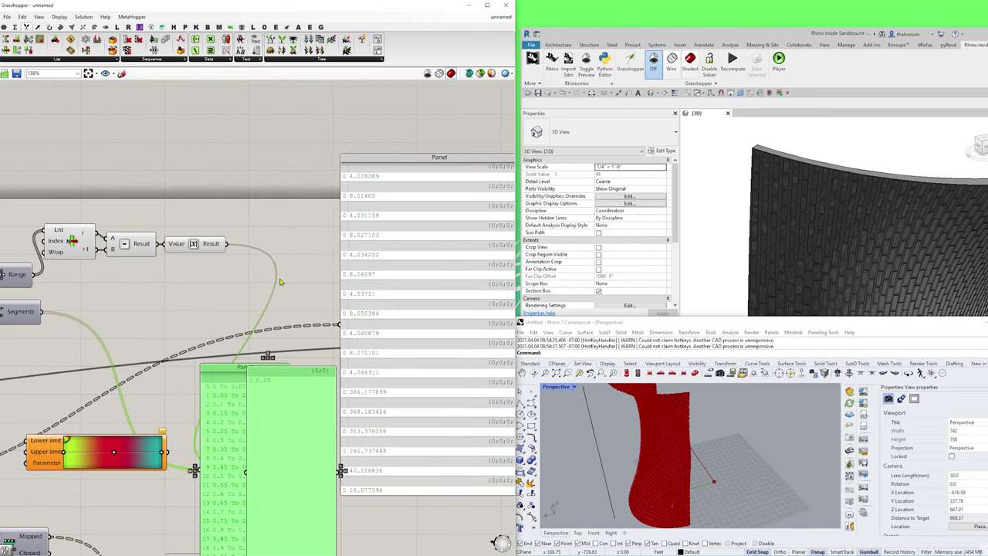
{"action": "left_click_drag", "start_coordinate": [289, 379], "coordinate": [333, 208]}
- Add an Addition component with the Absolute result in A and the Range output in B, and show its Result in the panel
{"action": "double_click", "coordinate": [259, 221]}
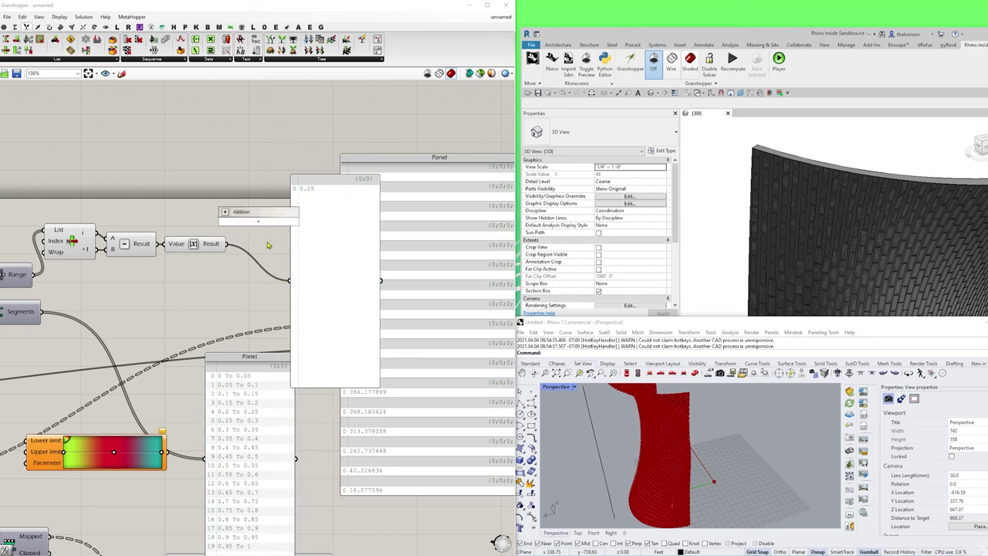
{"action": "key", "text": "Return"}
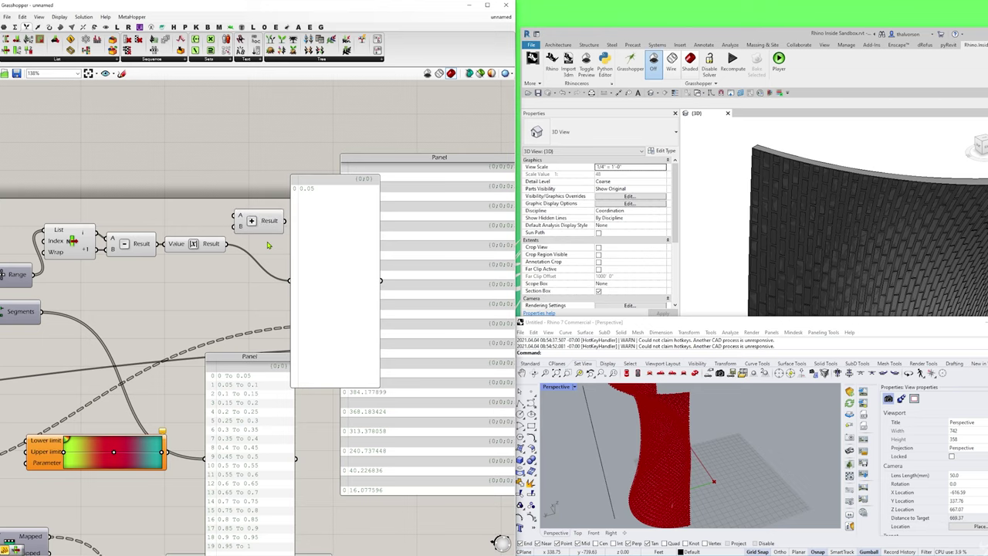
{"action": "left_click_drag", "start_coordinate": [264, 226], "coordinate": [264, 270]}
{"action": "right_click_drag", "start_coordinate": [82, 291], "coordinate": [144, 291]}
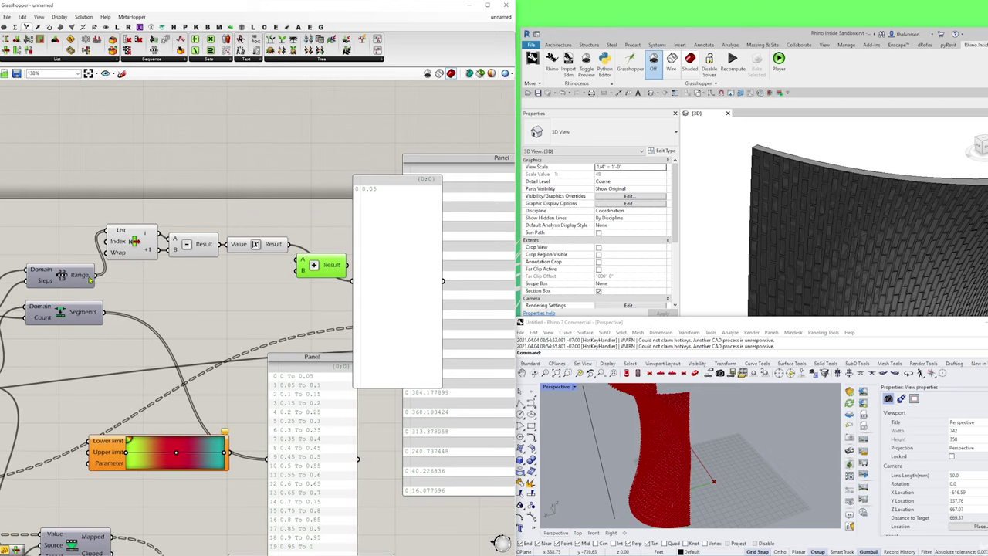
{"action": "left_click_drag", "start_coordinate": [96, 275], "coordinate": [355, 282]}
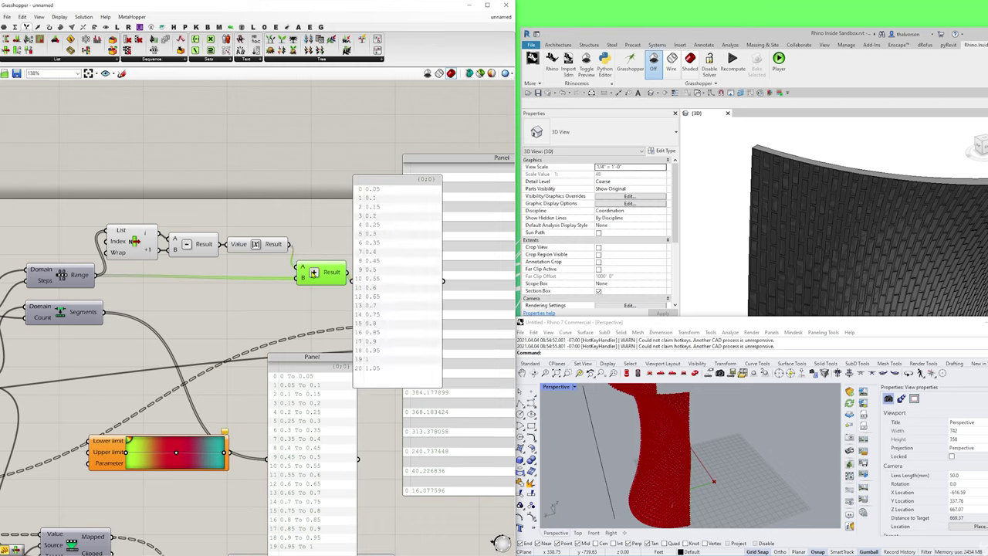
- Nudge Addition upward and move the Segments panel and the Addition result panel away to free space around it
{"action": "left_click_drag", "start_coordinate": [251, 218], "coordinate": [133, 256]}
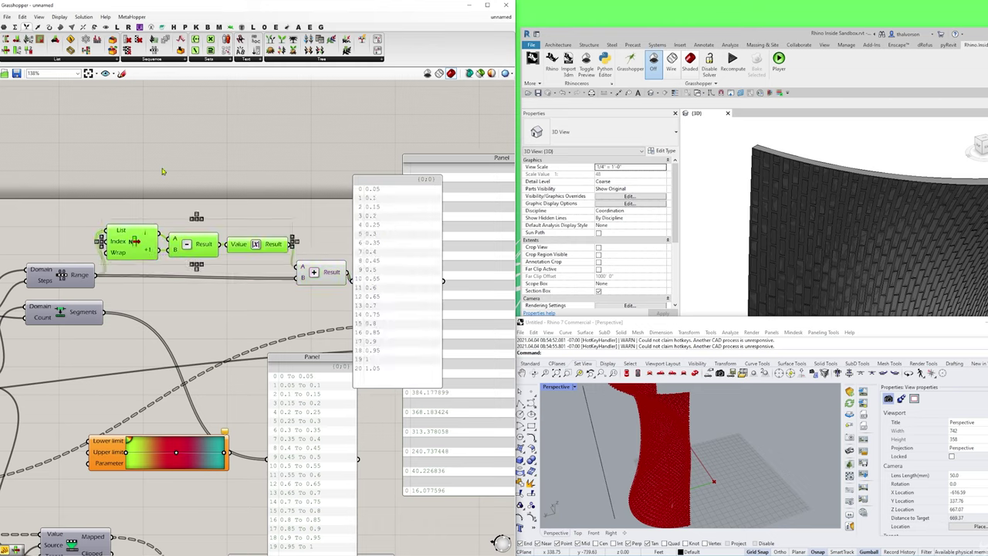
{"action": "right_click_drag", "start_coordinate": [80, 299], "coordinate": [290, 278]}
{"action": "left_click", "coordinate": [183, 293]}
{"action": "left_click_drag", "start_coordinate": [182, 293], "coordinate": [178, 295]}
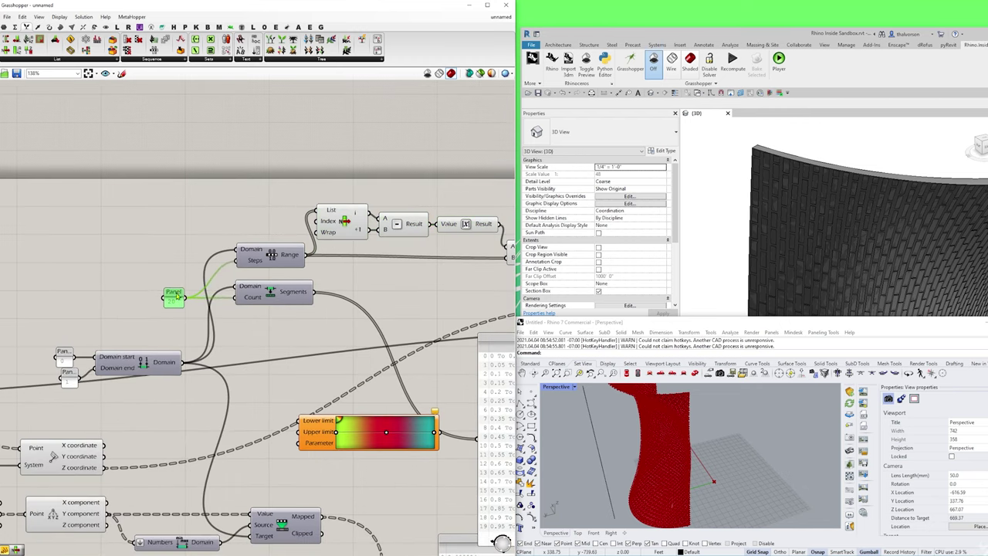
{"action": "right_click_drag", "start_coordinate": [328, 313], "coordinate": [183, 316]}
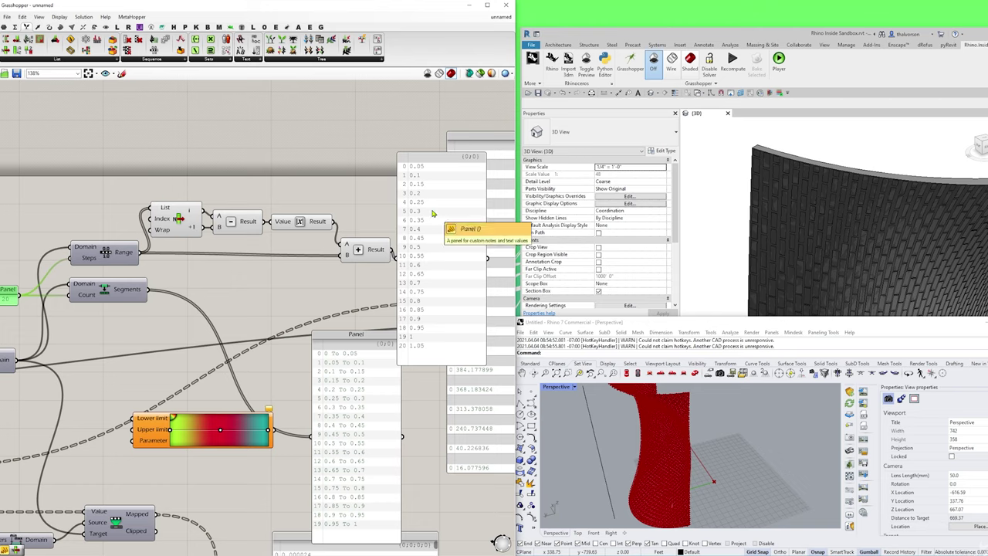
{"action": "left_click_drag", "start_coordinate": [376, 262], "coordinate": [373, 259]}
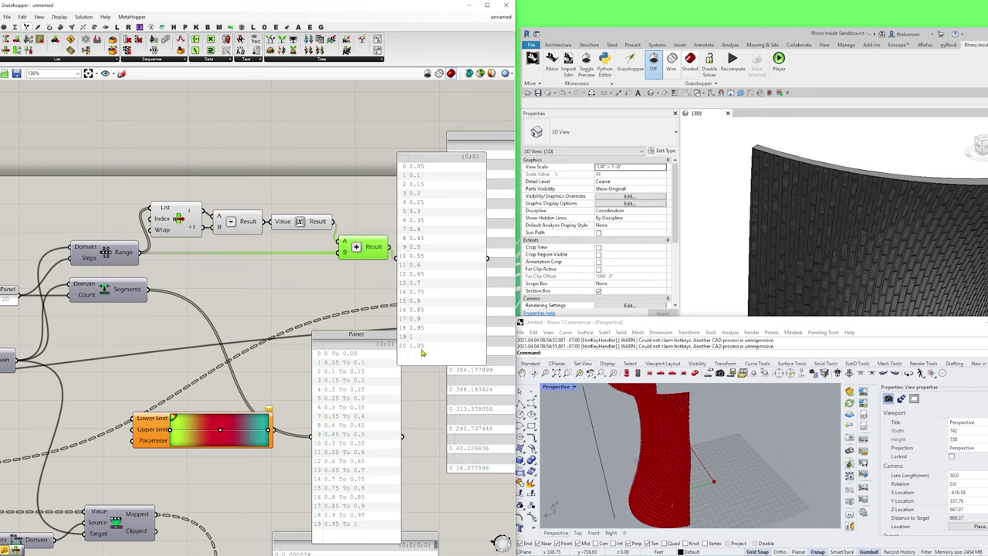
{"action": "left_click_drag", "start_coordinate": [354, 401], "coordinate": [382, 443]}
{"action": "left_click_drag", "start_coordinate": [416, 236], "coordinate": [454, 240]}
{"action": "left_click", "coordinate": [332, 292]}
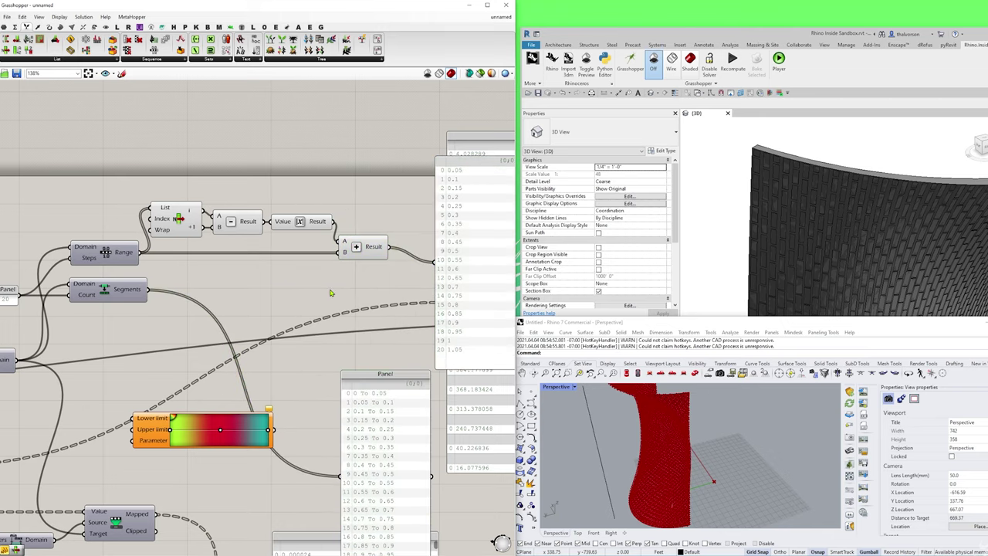
- Add a Last Index component below Addition and connect the Range output to its List input
{"action": "double_click", "coordinate": [330, 293]}
{"action": "type", "text": "las"}
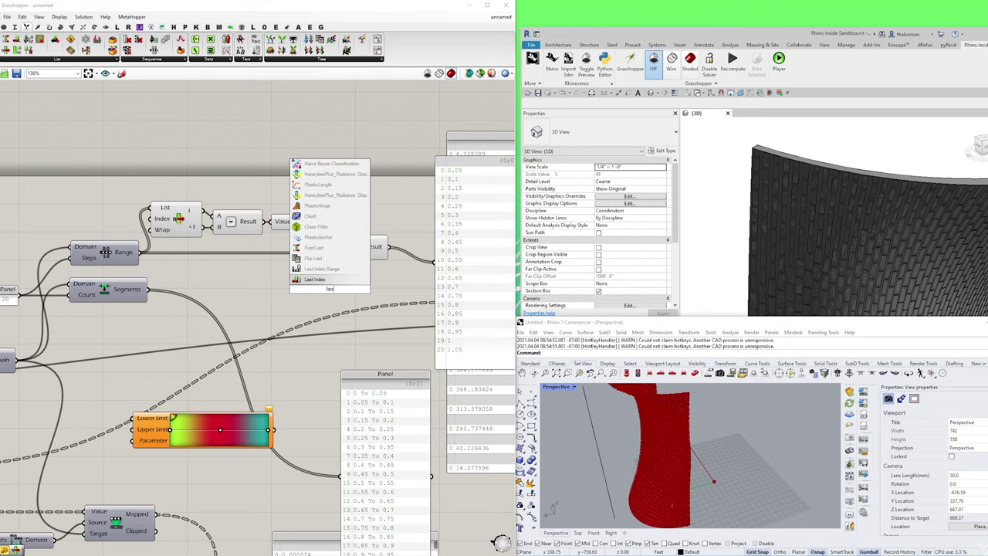
{"action": "key", "text": "Return"}
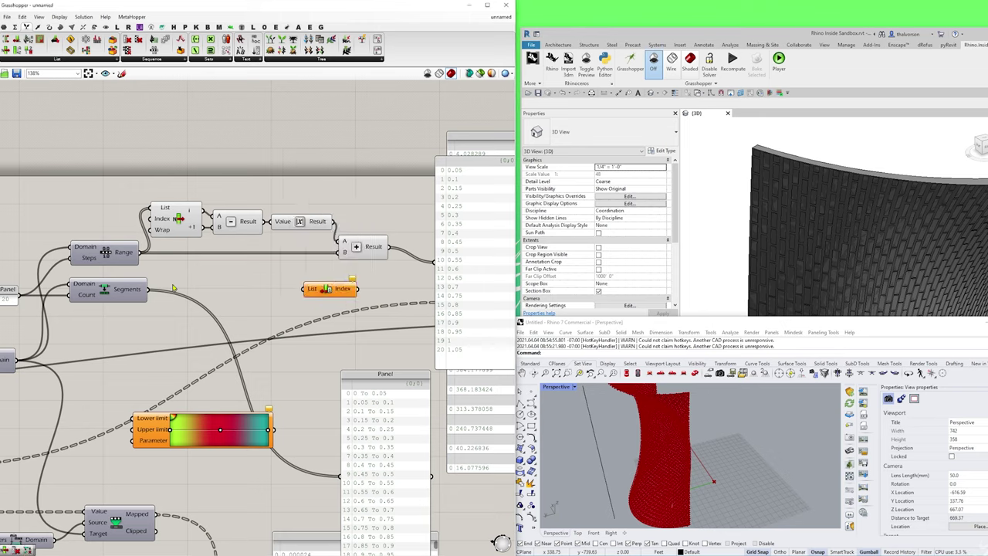
{"action": "left_click_drag", "start_coordinate": [139, 252], "coordinate": [305, 288]}
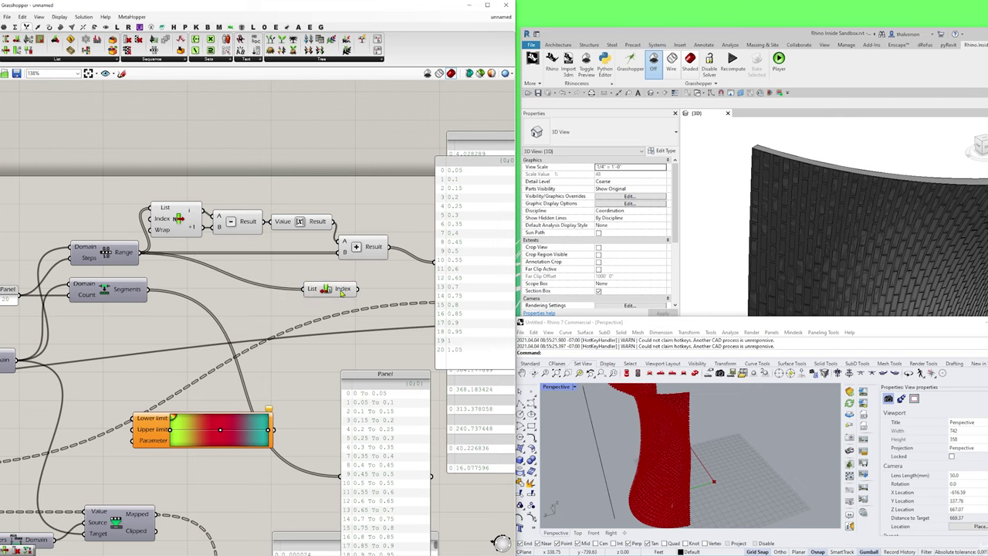
{"action": "right_click_drag", "start_coordinate": [342, 292], "coordinate": [274, 282]}
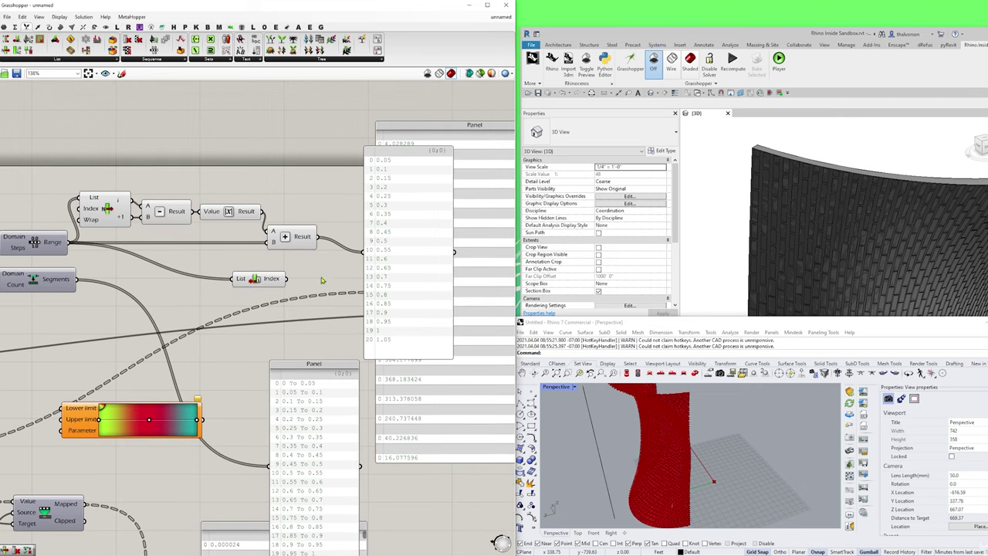
{"action": "right_click_drag", "start_coordinate": [322, 280], "coordinate": [288, 283]}
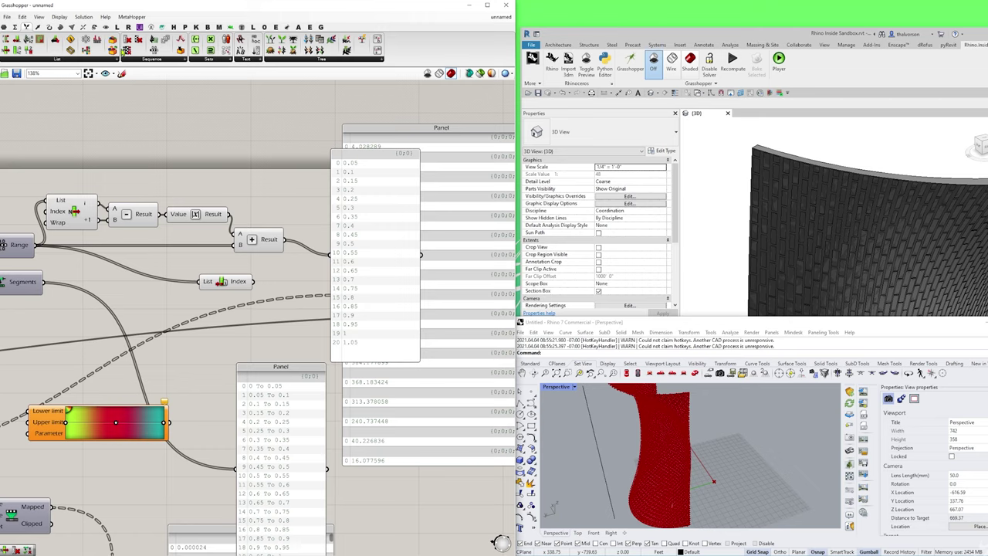
- Add a Cull Index component with the Addition result in List and the last index in Indices, moving the result panel aside
{"action": "left_click", "coordinate": [145, 62]}
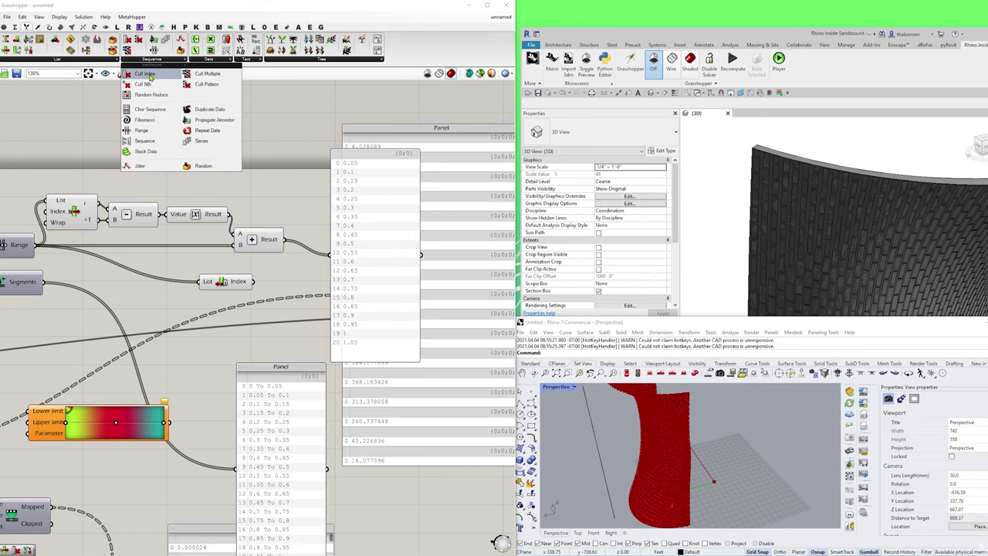
{"action": "left_click", "coordinate": [151, 78]}
{"action": "left_click", "coordinate": [301, 282]}
{"action": "left_click", "coordinate": [391, 290]}
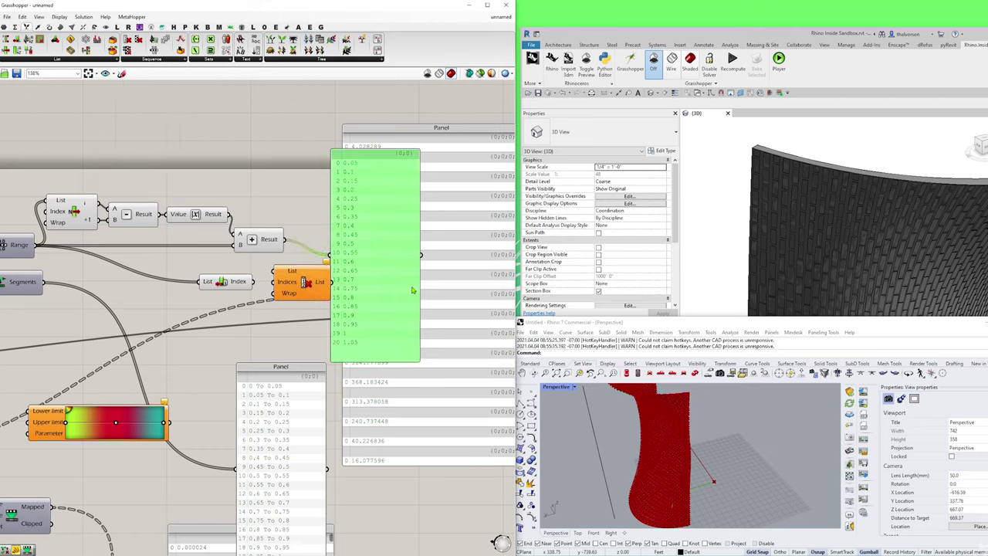
{"action": "left_click_drag", "start_coordinate": [390, 290], "coordinate": [467, 282]}
{"action": "left_click_drag", "start_coordinate": [288, 282], "coordinate": [300, 281]}
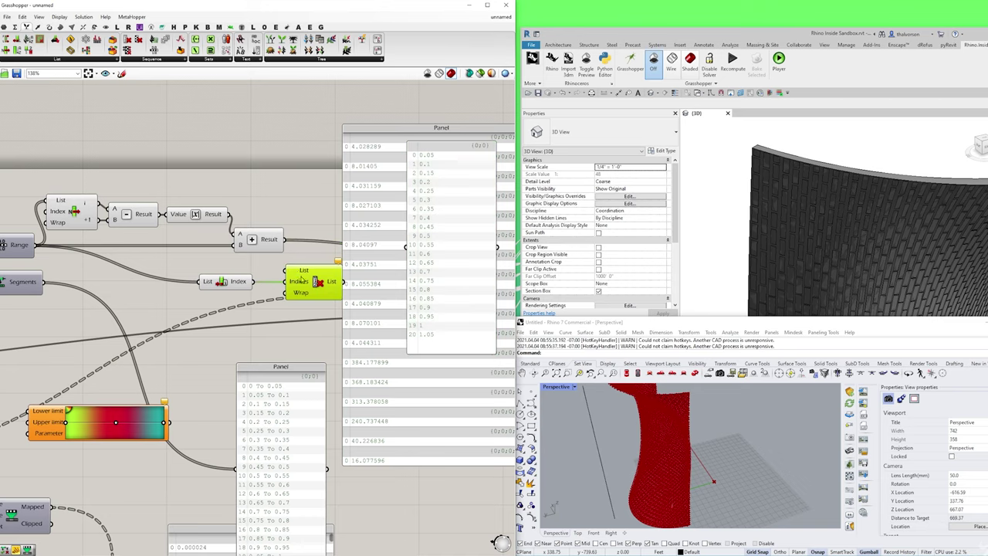
{"action": "left_click_drag", "start_coordinate": [284, 240], "coordinate": [289, 281]}
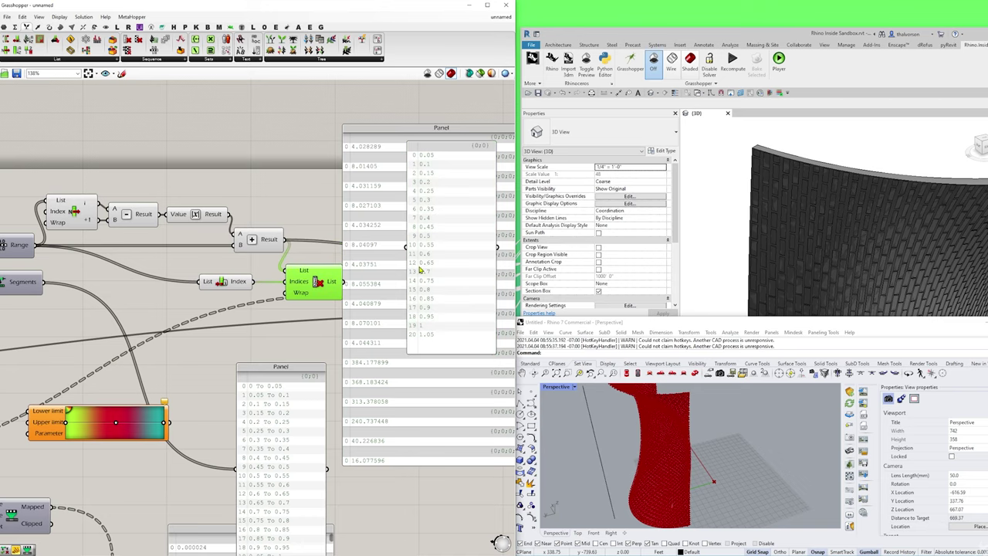
{"action": "right_click_drag", "start_coordinate": [319, 213], "coordinate": [238, 208]}
{"action": "mouse_move", "coordinate": [341, 224]}
{"action": "left_mouse_down"}
{"action": "mouse_move", "coordinate": [318, 226]}
{"action": "mouse_move", "coordinate": [344, 227]}
{"action": "left_mouse_up"}
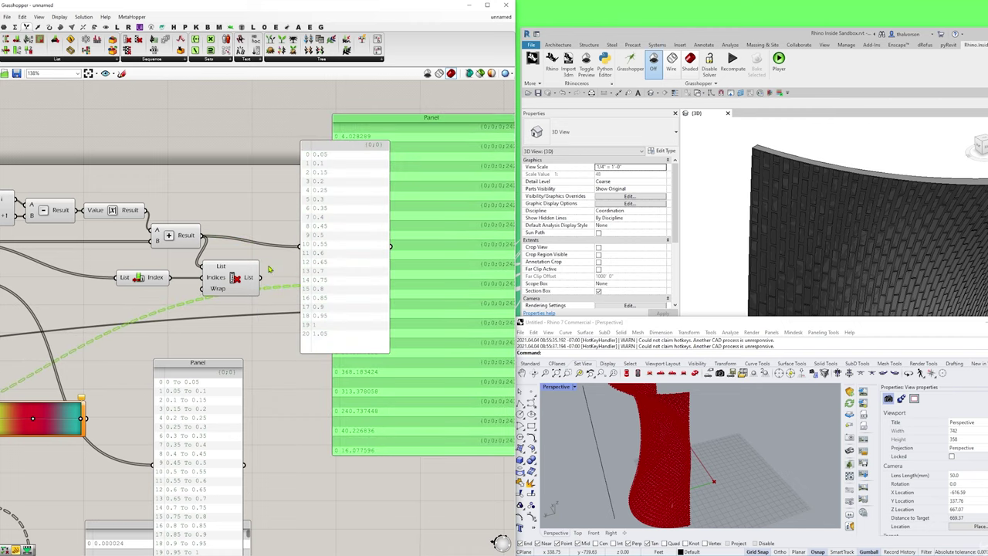
- Feed the culled list into the Addition result panel and move that panel and the Segments panel away to free space
{"action": "left_click_drag", "start_coordinate": [261, 277], "coordinate": [301, 248]}
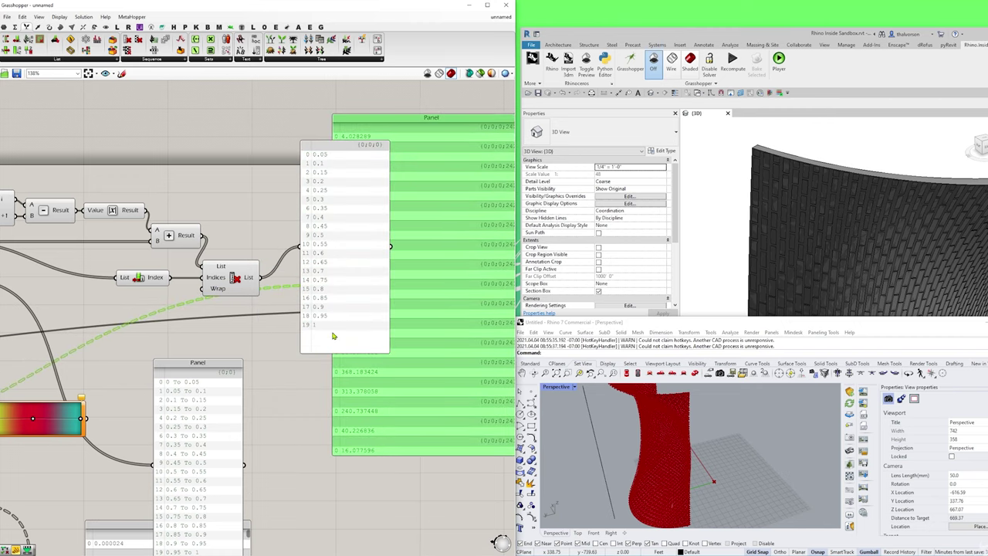
{"action": "scroll", "coordinate": [331, 331], "scroll_direction": "down", "scroll_amount": 2}
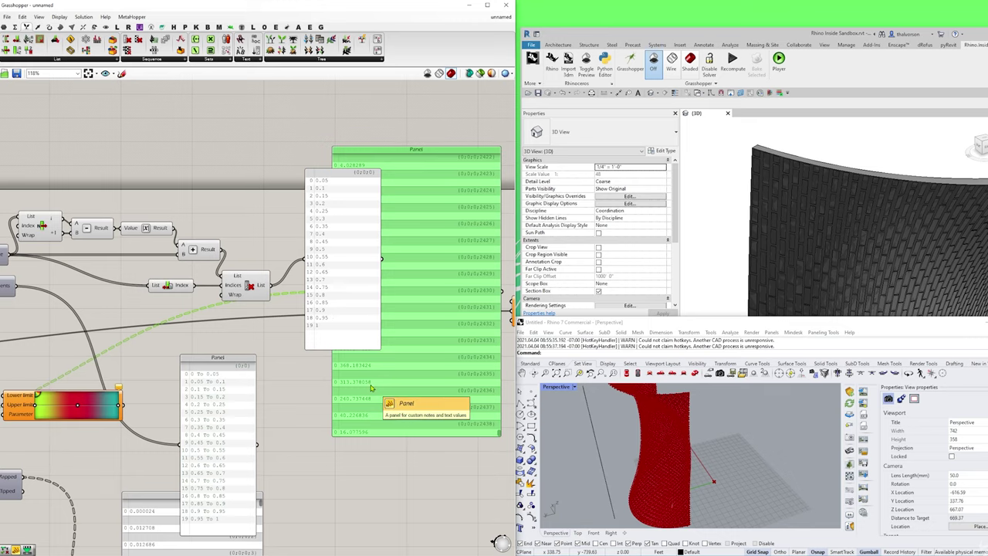
{"action": "scroll", "coordinate": [263, 333], "scroll_direction": "down", "scroll_amount": 2}
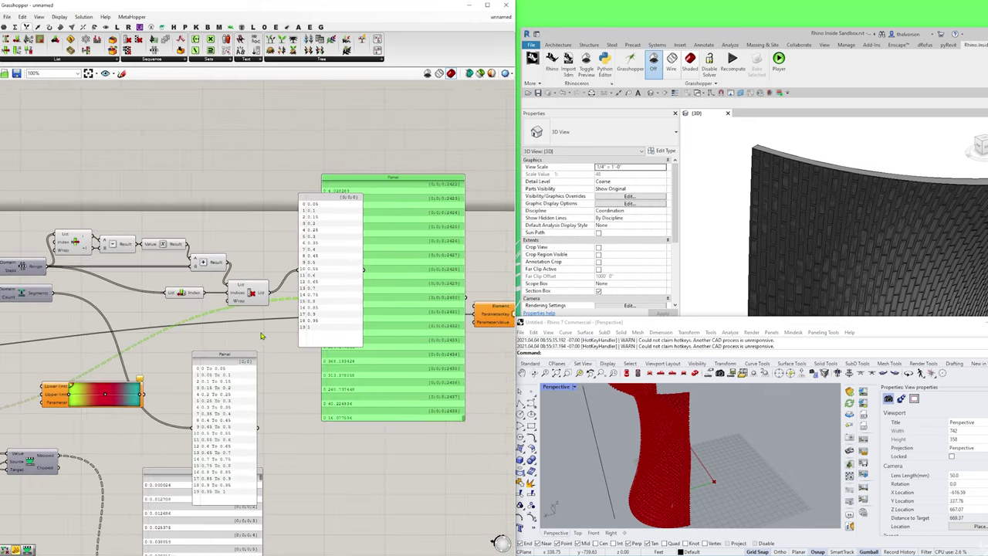
{"action": "left_click_drag", "start_coordinate": [244, 394], "coordinate": [325, 458]}
{"action": "left_click_drag", "start_coordinate": [340, 325], "coordinate": [489, 379]}
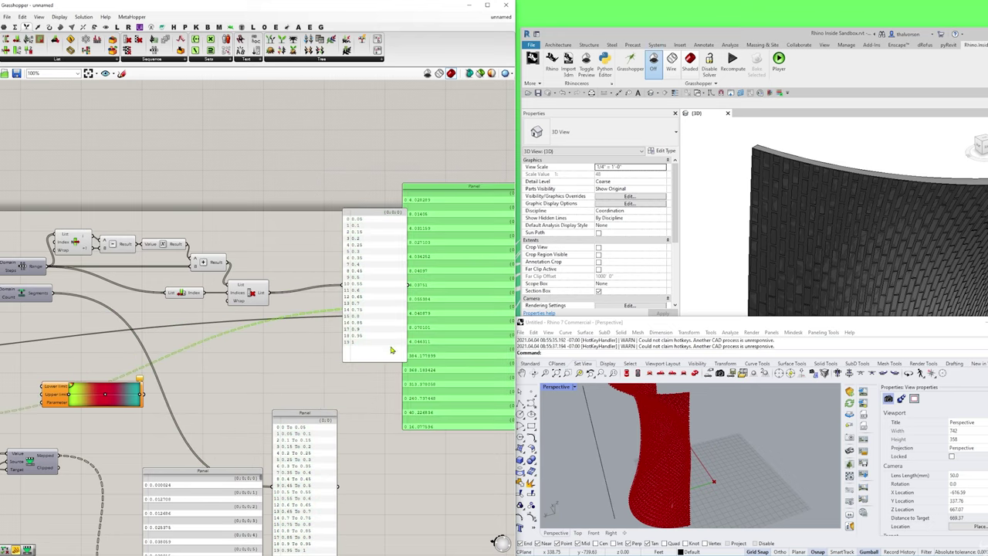
- Move the gradient near Cull Index and connect the culled list to its Parameter input
{"action": "left_click_drag", "start_coordinate": [117, 402], "coordinate": [345, 341]}
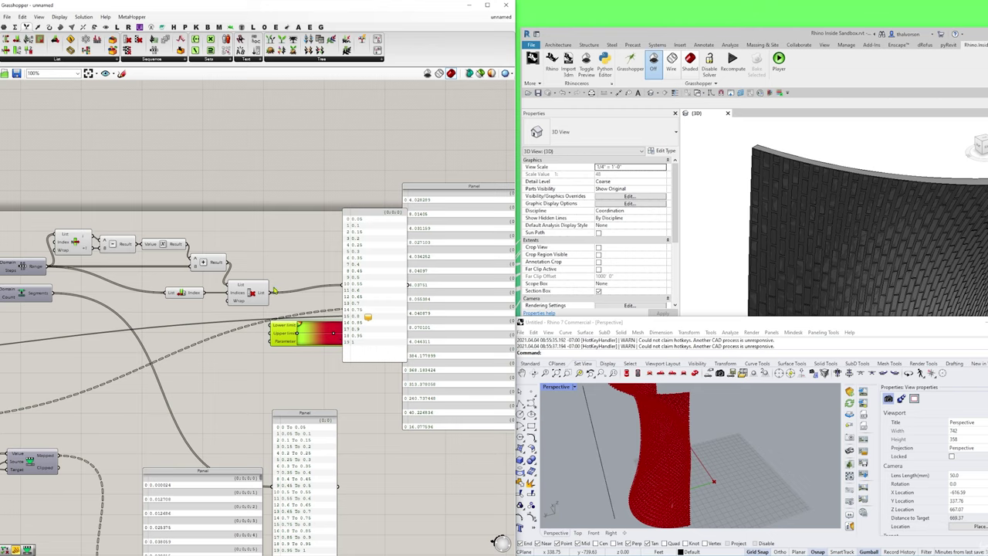
{"action": "left_click_drag", "start_coordinate": [273, 298], "coordinate": [280, 337]}
{"action": "scroll", "coordinate": [283, 321], "scroll_direction": "up", "scroll_amount": 4}
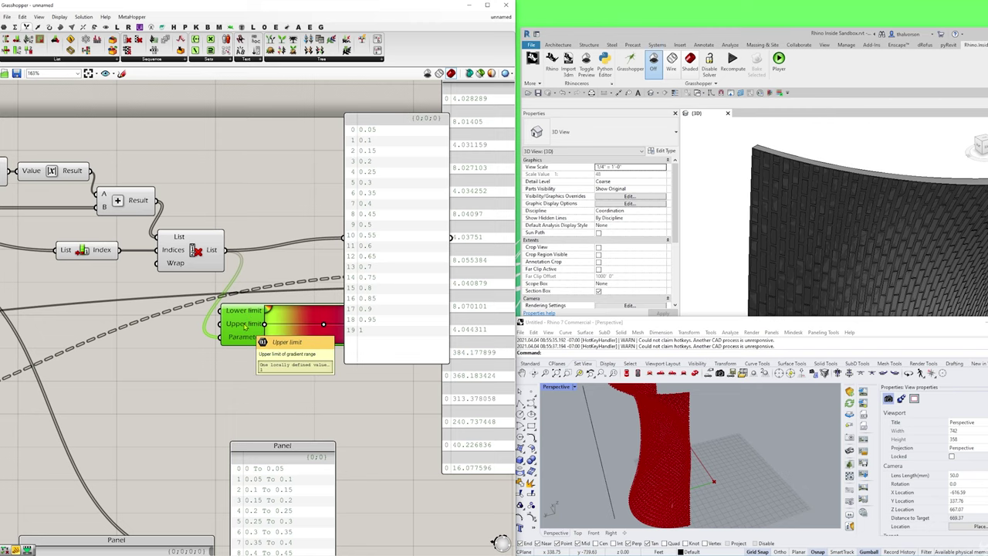
- Show the gradient's output colours in a panel beside the culled values panel and rearrange the surrounding panels and gradient
{"action": "scroll", "coordinate": [244, 326], "scroll_direction": "down", "scroll_amount": 2}
{"action": "right_click_drag", "start_coordinate": [366, 302], "coordinate": [258, 293]}
{"action": "left_click_drag", "start_coordinate": [380, 272], "coordinate": [453, 323]}
{"action": "left_click_drag", "start_coordinate": [220, 287], "coordinate": [320, 287], "text": "alt"}
{"action": "left_click_drag", "start_coordinate": [182, 308], "coordinate": [312, 263]}
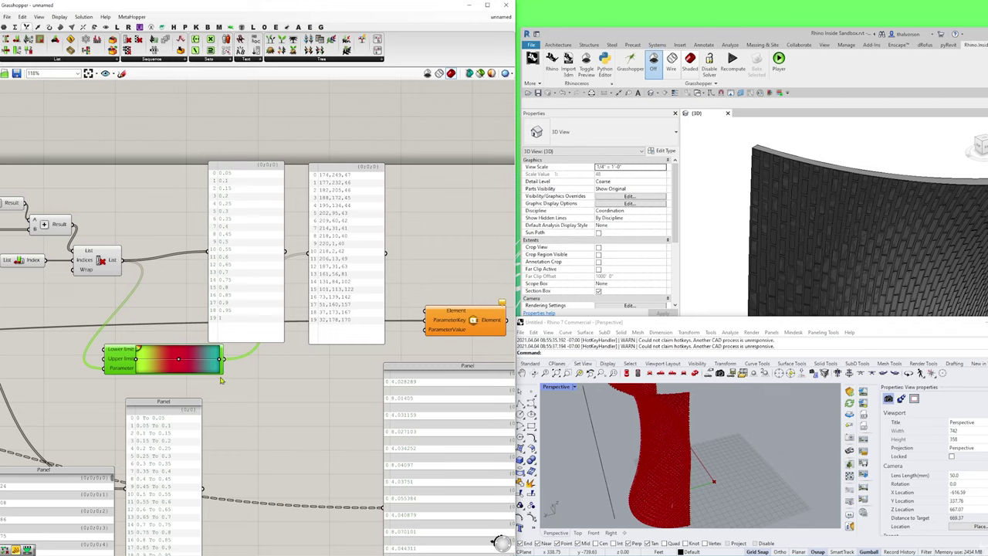
{"action": "left_click_drag", "start_coordinate": [332, 217], "coordinate": [317, 219]}
{"action": "right_click_drag", "start_coordinate": [261, 341], "coordinate": [395, 276]}
{"action": "right_click_drag", "start_coordinate": [360, 311], "coordinate": [262, 315]}
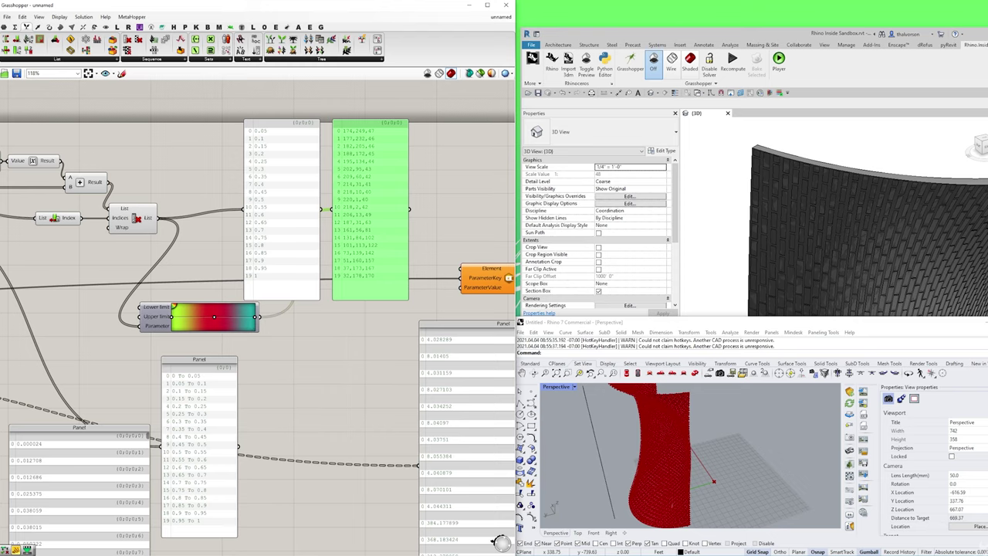
- Add an Includes domain component in the free space between Segments and the Remap Numbers component
{"action": "scroll", "coordinate": [234, 390], "scroll_direction": "down", "scroll_amount": 3}
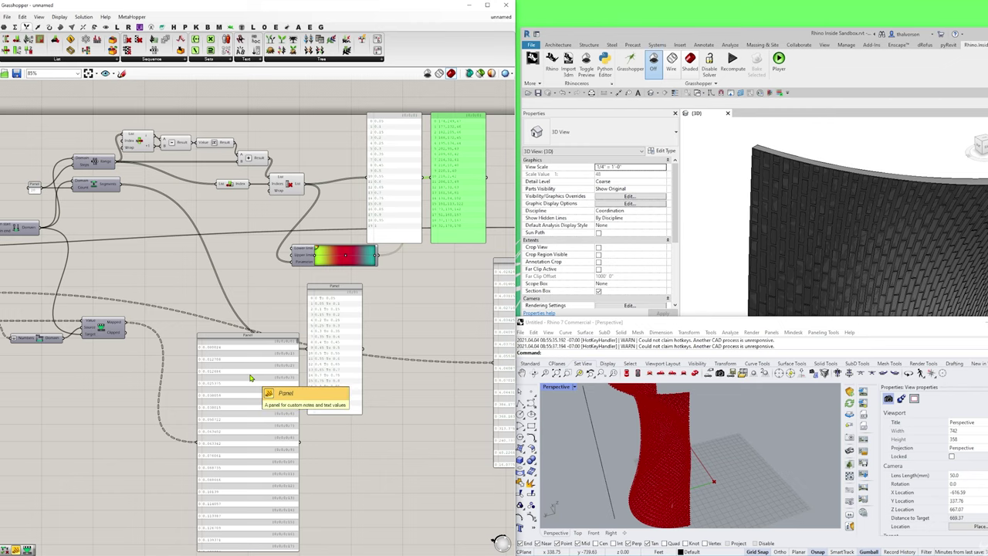
{"action": "right_click_drag", "start_coordinate": [251, 375], "coordinate": [316, 380]}
{"action": "left_click", "coordinate": [171, 200]}
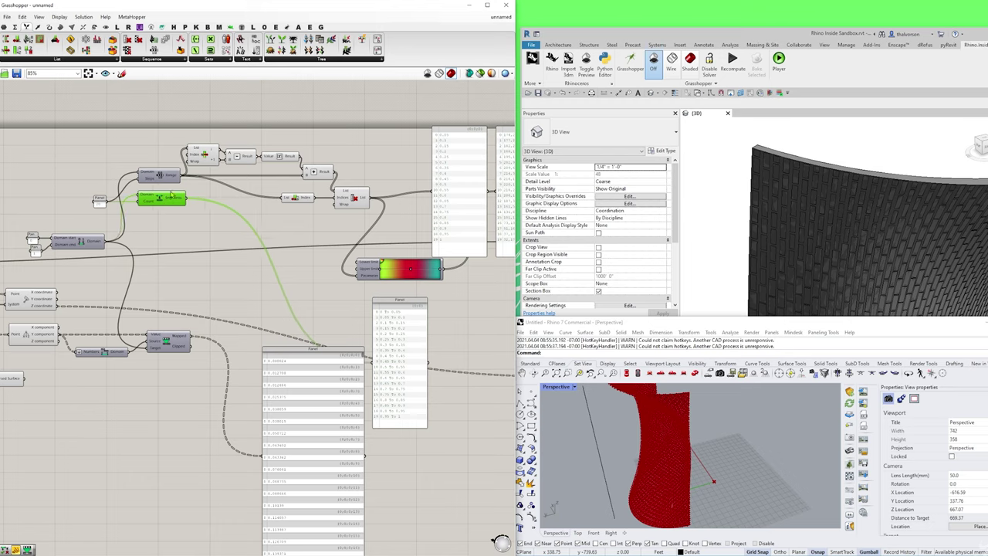
{"action": "left_click", "coordinate": [15, 27]}
{"action": "left_click", "coordinate": [14, 60]}
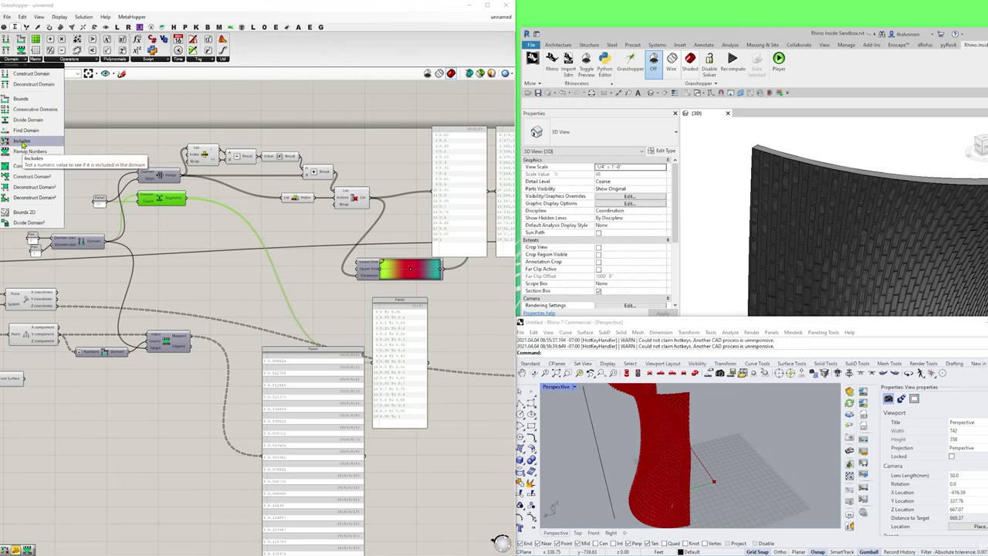
{"action": "left_click_drag", "start_coordinate": [21, 145], "coordinate": [221, 262]}
{"action": "scroll", "coordinate": [202, 269], "scroll_direction": "up", "scroll_amount": 2}
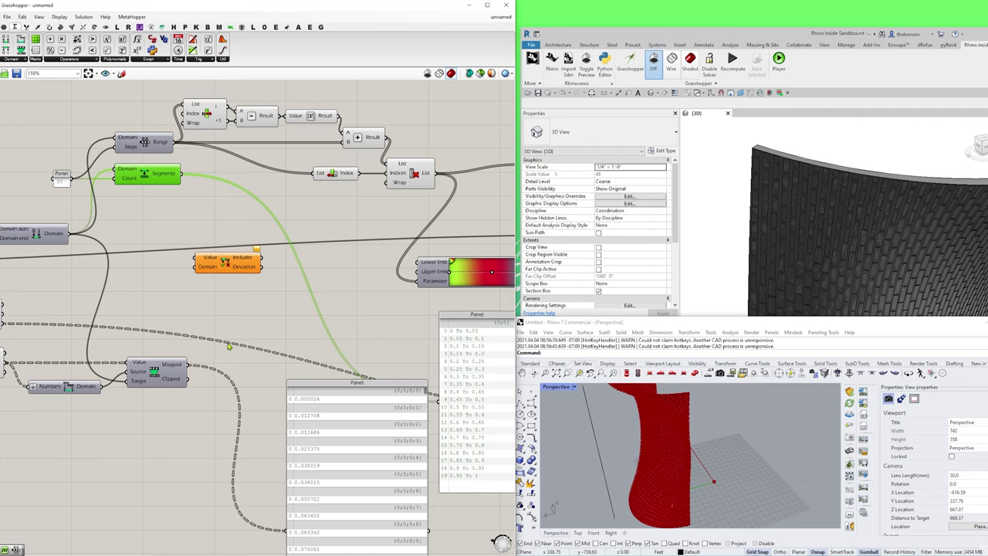
- Examine the remapped values and their data paths in the panel against the wall panels in the Rhino viewport
{"action": "right_click_drag", "start_coordinate": [276, 356], "coordinate": [230, 338]}
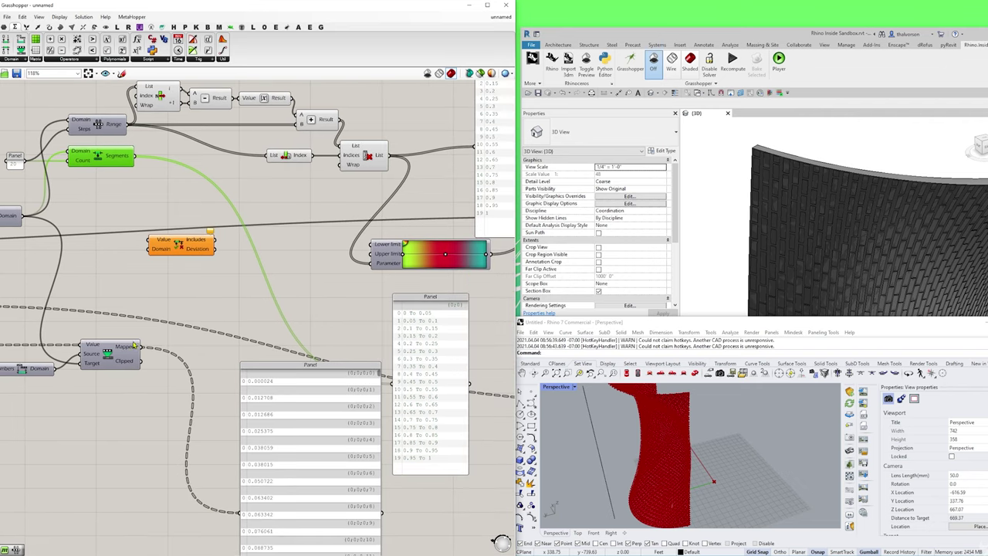
{"action": "right_click_drag", "start_coordinate": [213, 378], "coordinate": [164, 298]}
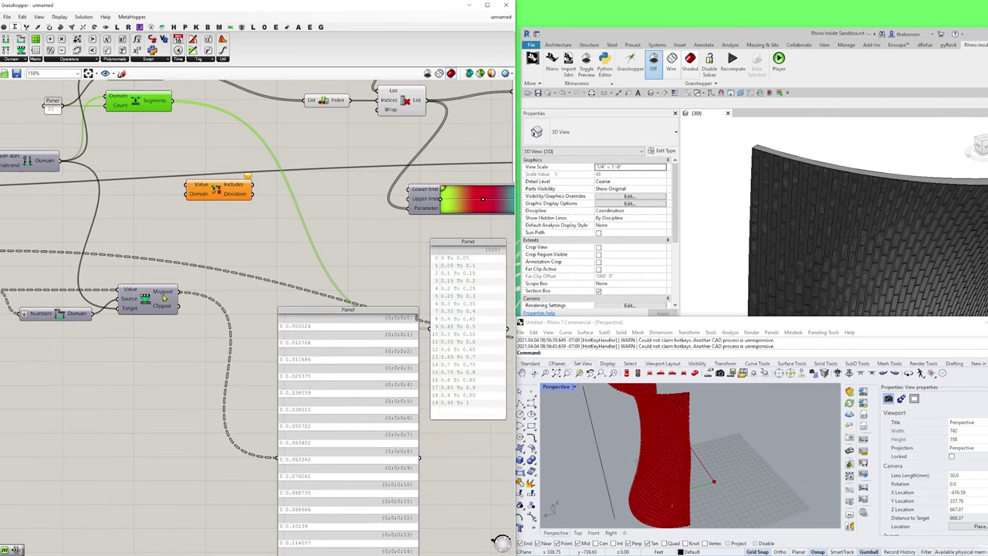
{"action": "scroll", "coordinate": [393, 324], "scroll_direction": "up", "scroll_amount": 3}
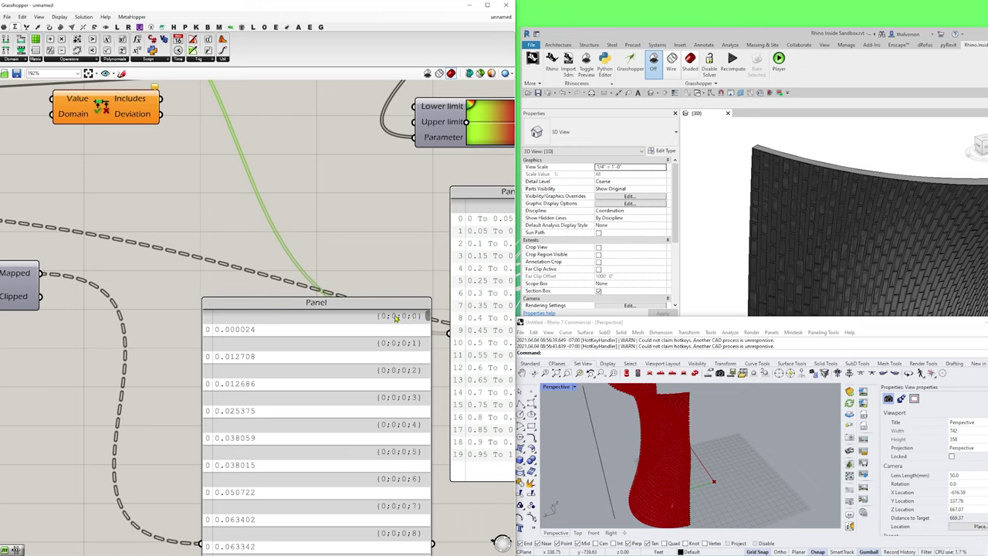
{"action": "scroll", "coordinate": [683, 401], "scroll_direction": "up", "scroll_amount": 5}
{"action": "right_click_drag", "start_coordinate": [701, 388], "coordinate": [651, 437]}
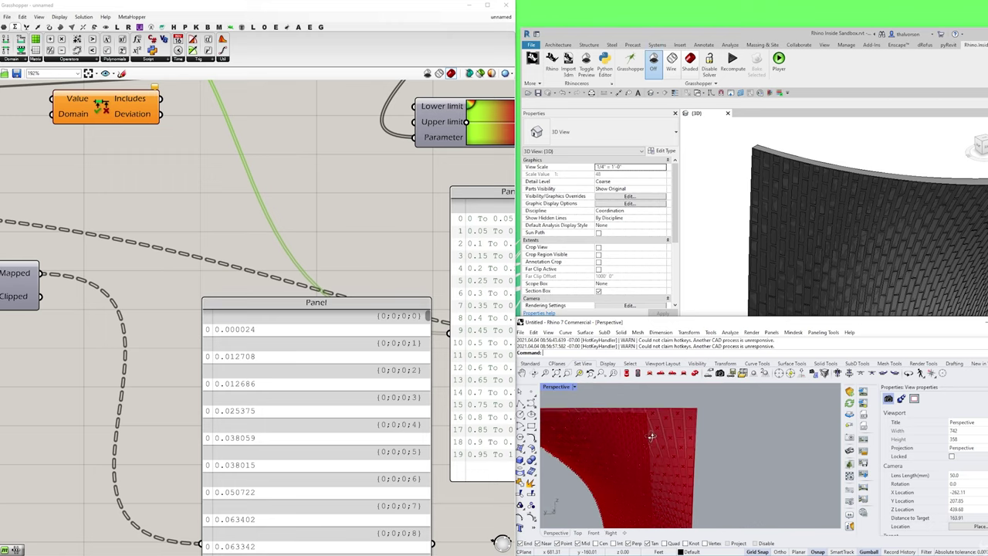
{"action": "scroll", "coordinate": [652, 437], "scroll_direction": "up", "scroll_amount": 2}
{"action": "scroll", "coordinate": [657, 420], "scroll_direction": "up", "scroll_amount": 4}
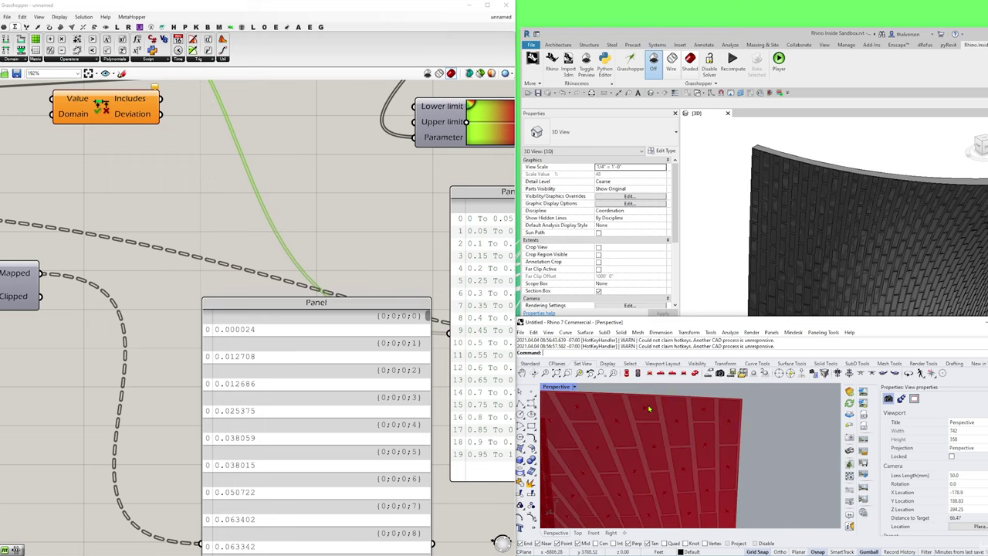
{"action": "scroll", "coordinate": [645, 416], "scroll_direction": "down", "scroll_amount": 6}
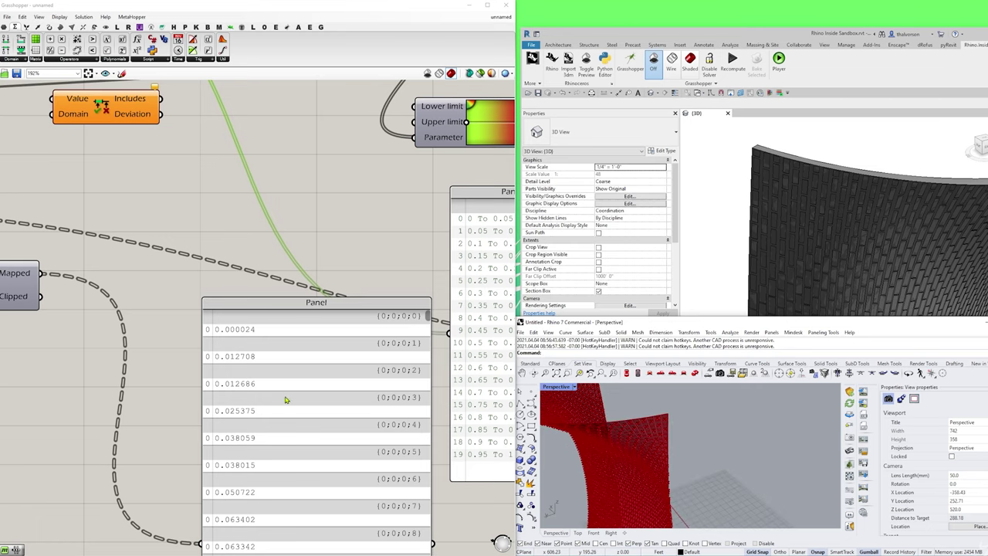
{"action": "scroll", "coordinate": [285, 399], "scroll_direction": "down", "scroll_amount": 4}
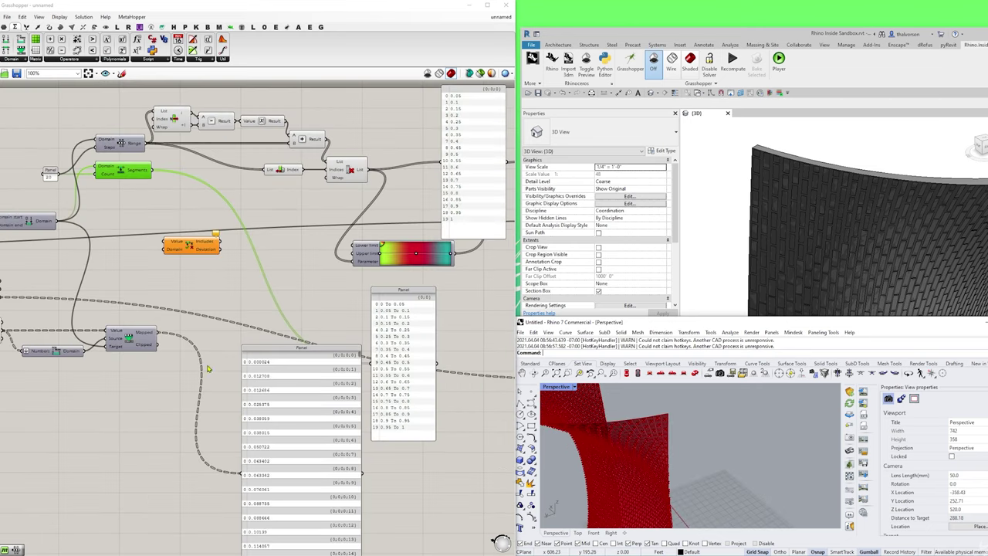
- Connect Mapped to the Value and Segments to the Domain of Includes, and show its Includes output in the large panel
{"action": "right_click_drag", "start_coordinate": [193, 366], "coordinate": [223, 371]}
{"action": "left_click", "coordinate": [224, 270]}
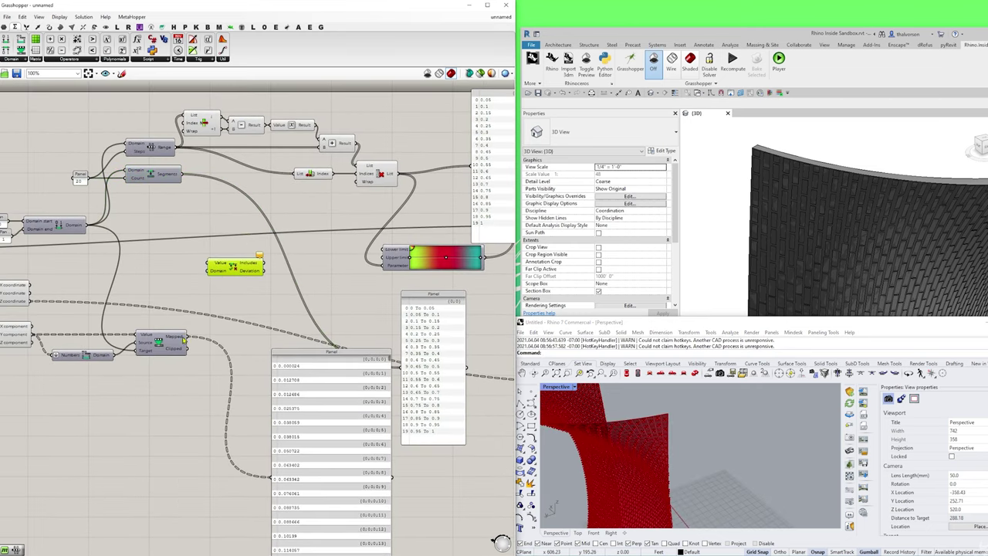
{"action": "left_click_drag", "start_coordinate": [185, 338], "coordinate": [208, 264]}
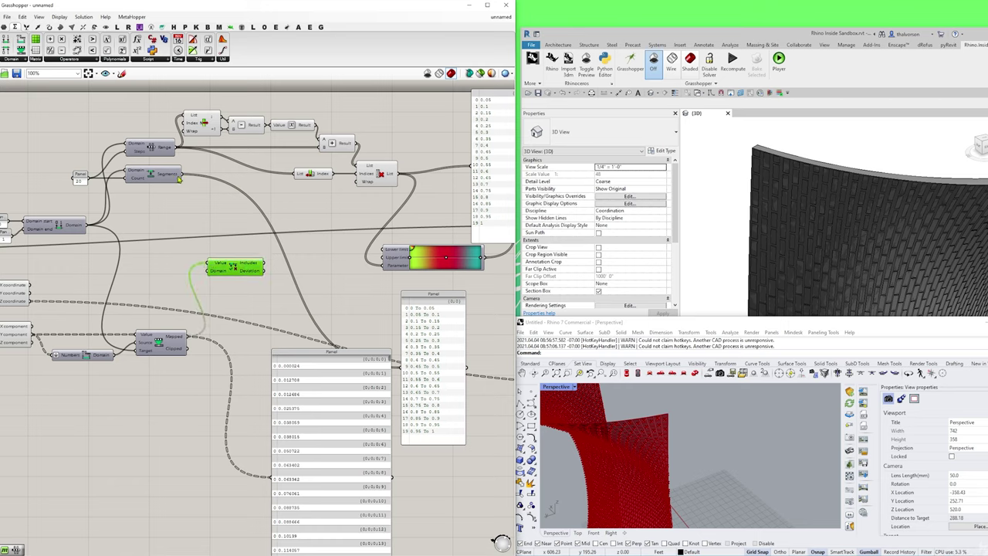
{"action": "left_click_drag", "start_coordinate": [186, 177], "coordinate": [271, 476]}
{"action": "left_click_drag", "start_coordinate": [324, 404], "coordinate": [328, 315]}
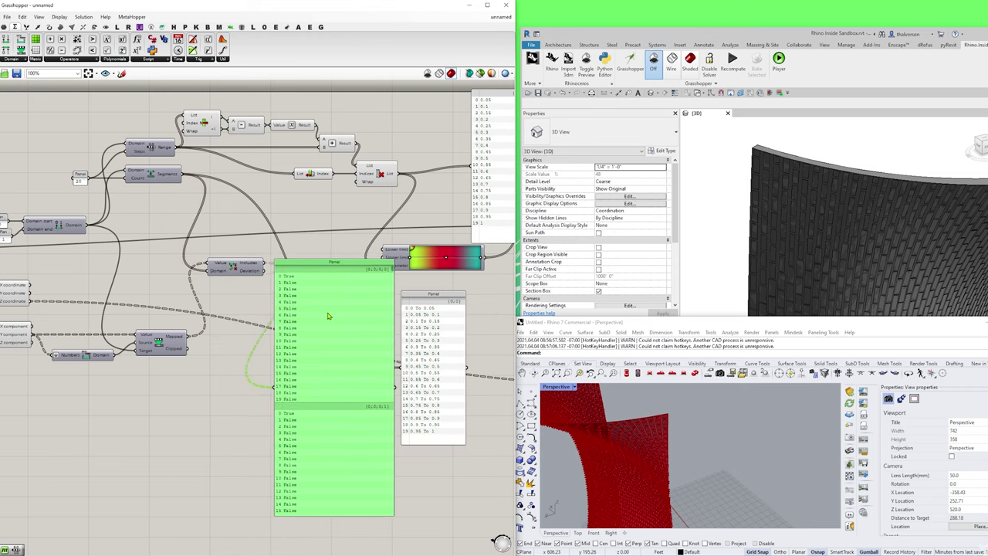
- Nudge the Segments panel upward and move the Includes result panel away from the Includes component to compare both lists
{"action": "left_click_drag", "start_coordinate": [434, 349], "coordinate": [437, 339]}
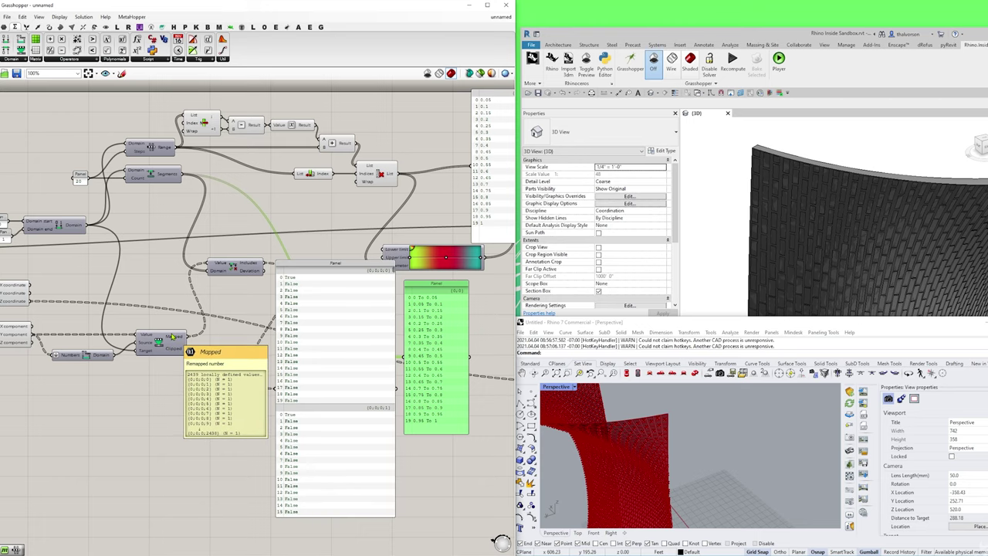
{"action": "scroll", "coordinate": [293, 278], "scroll_direction": "up", "scroll_amount": 3}
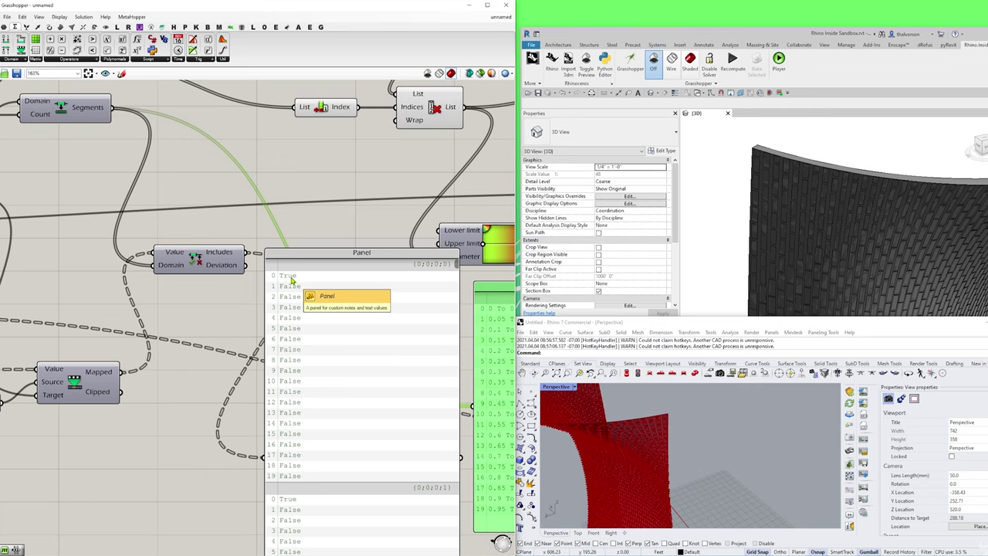
{"action": "scroll", "coordinate": [291, 279], "scroll_direction": "down", "scroll_amount": 1}
{"action": "right_click_drag", "start_coordinate": [221, 329], "coordinate": [158, 324]}
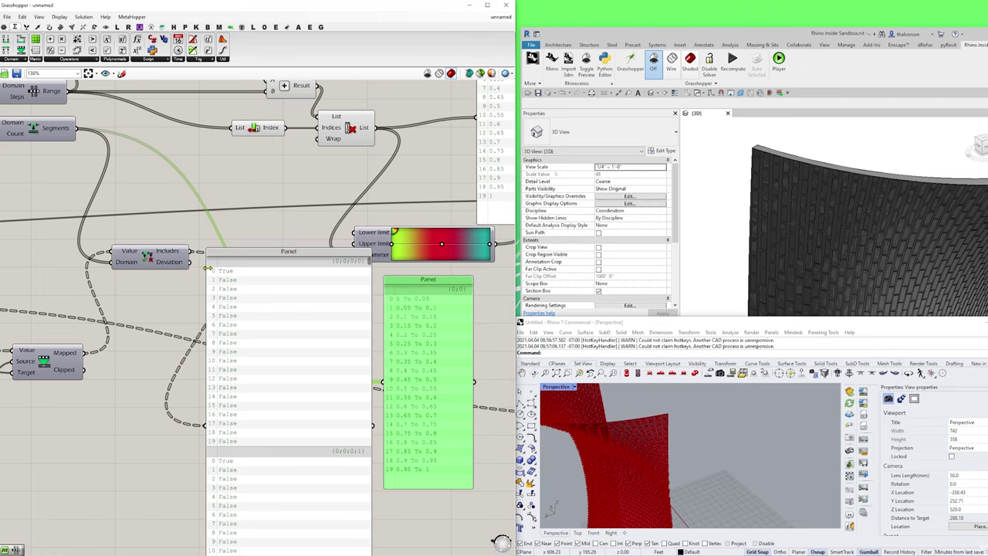
{"action": "left_click_drag", "start_coordinate": [245, 290], "coordinate": [308, 329]}
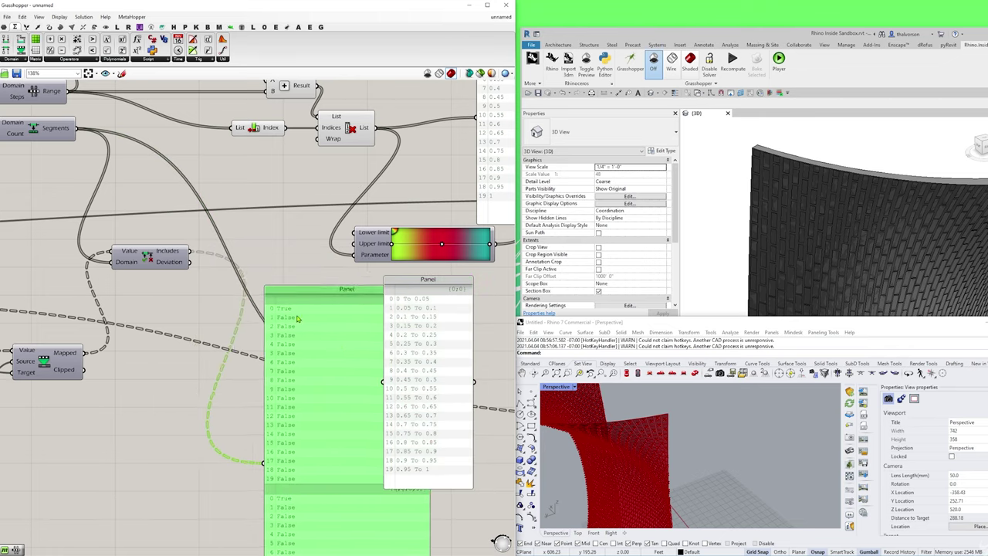
- Add a Member Index component beside Includes and connect the Includes output to its Set input
{"action": "double_click", "coordinate": [237, 194]}
{"action": "type", "text": "mem"}
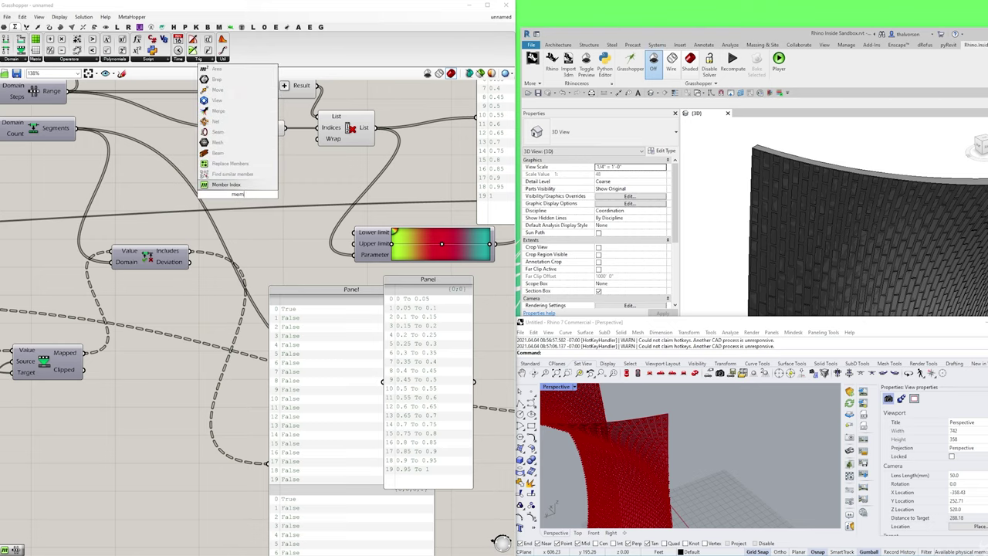
{"action": "left_click", "coordinate": [247, 185]}
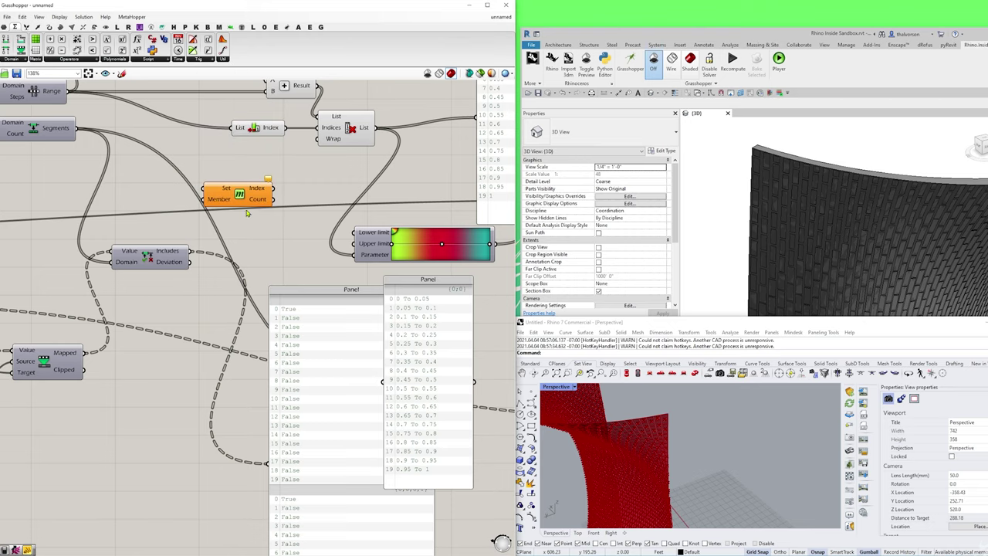
{"action": "left_click_drag", "start_coordinate": [249, 210], "coordinate": [279, 251]}
{"action": "left_click_drag", "start_coordinate": [191, 251], "coordinate": [237, 247]}
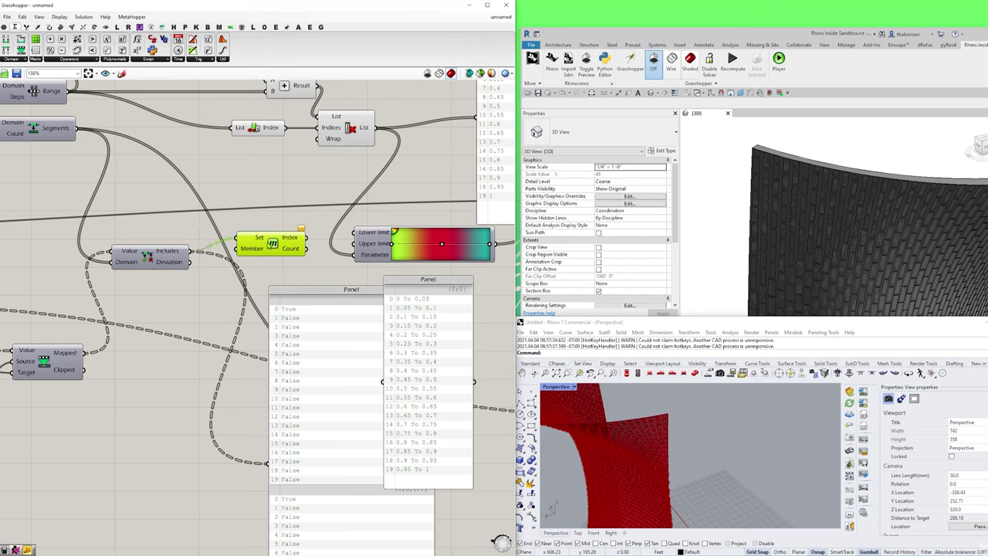
- Add a Boolean Toggle and place it just above the Includes component
{"action": "double_click", "coordinate": [170, 228]}
{"action": "type", "text": "bool"}
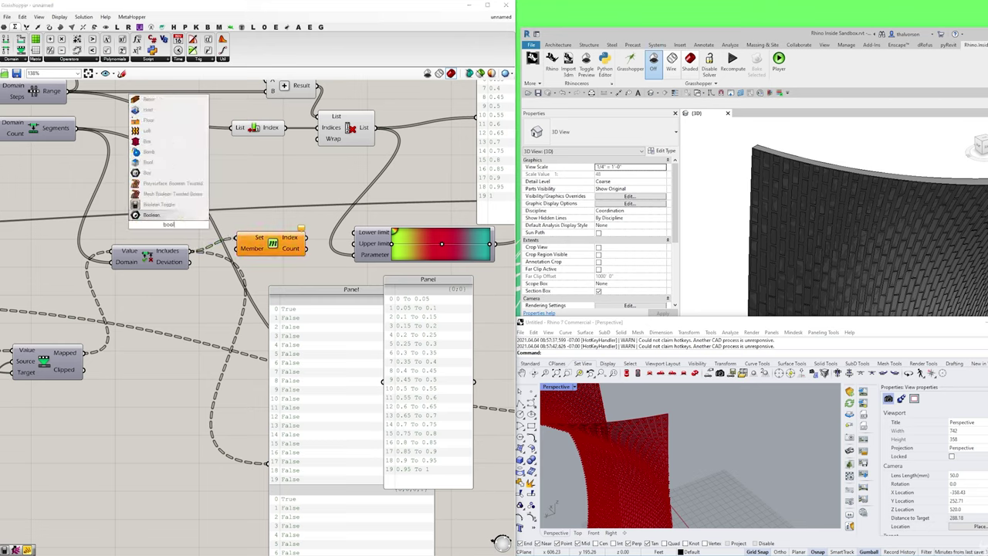
{"action": "key", "text": "Up"}
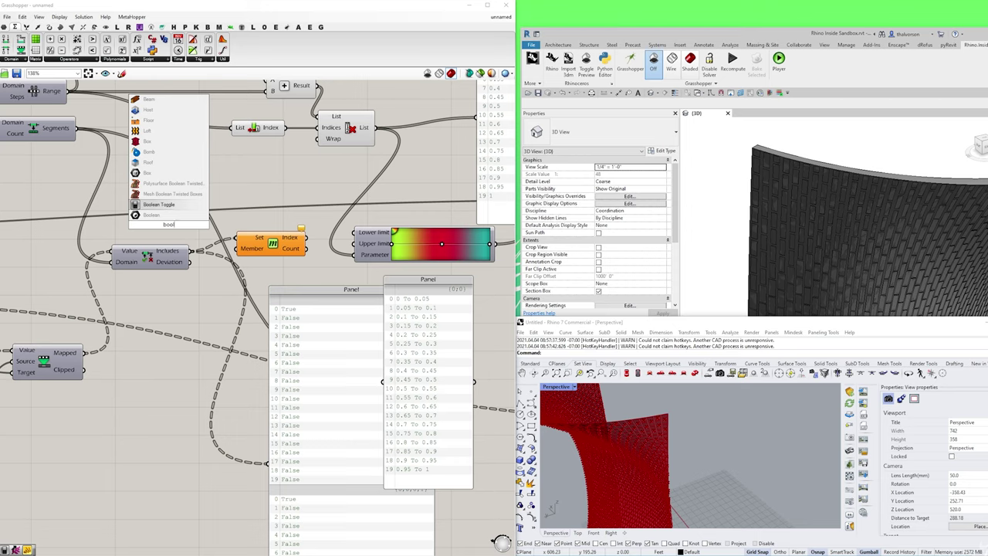
{"action": "key", "text": "Return"}
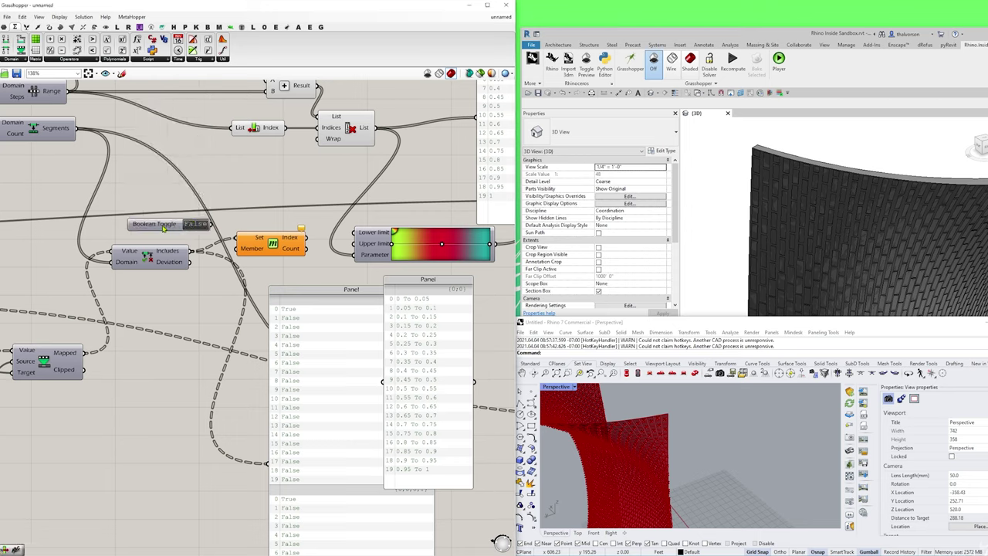
{"action": "left_click_drag", "start_coordinate": [163, 228], "coordinate": [151, 226]}
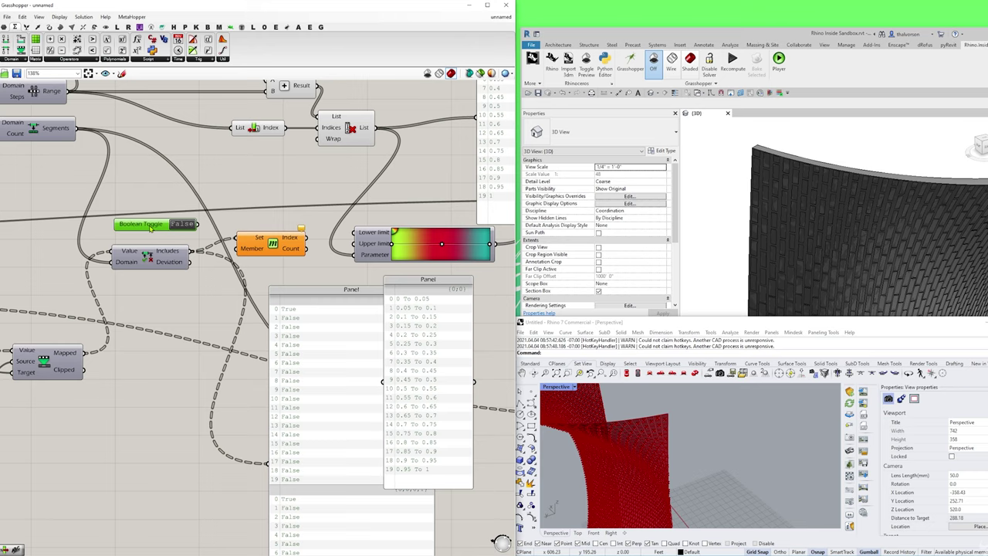
- Add a panel containing True and a Boolean parameter above the toggle, and connect the panel to the parameter
{"action": "double_click", "coordinate": [154, 183]}
{"action": "type", "text": "panel"}
{"action": "key", "text": "Return"}
{"action": "type", "text": "True"}
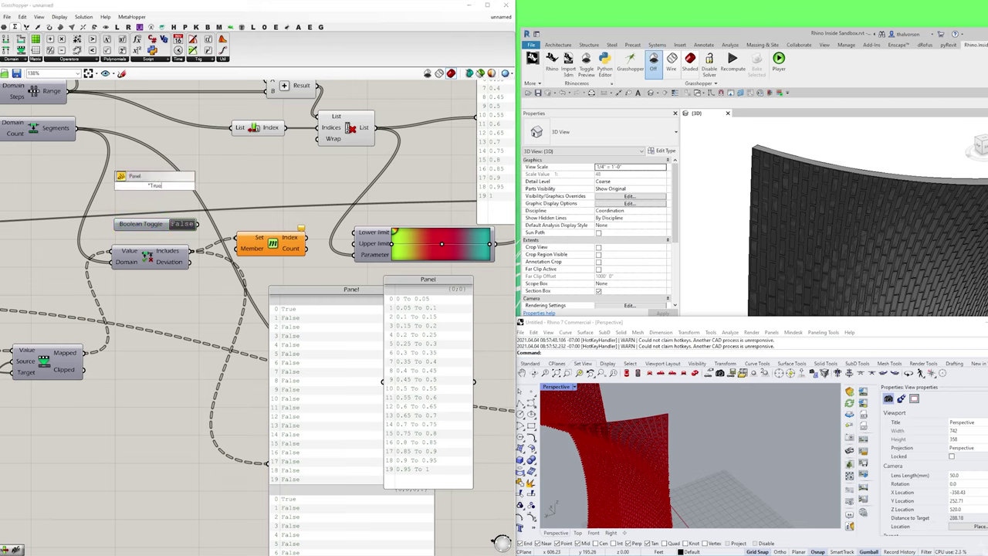
{"action": "key", "text": "Return"}
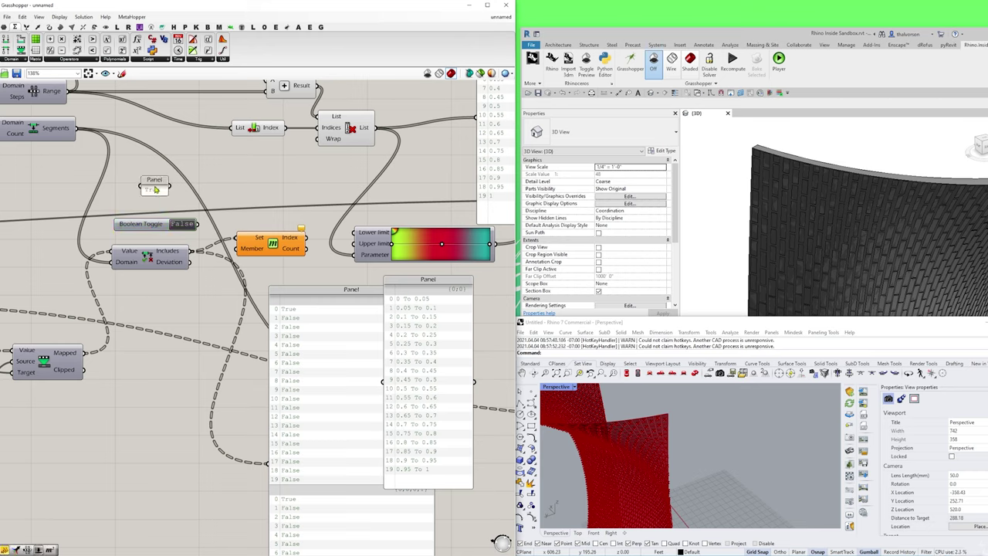
{"action": "double_click", "coordinate": [226, 184]}
{"action": "type", "text": "bool"}
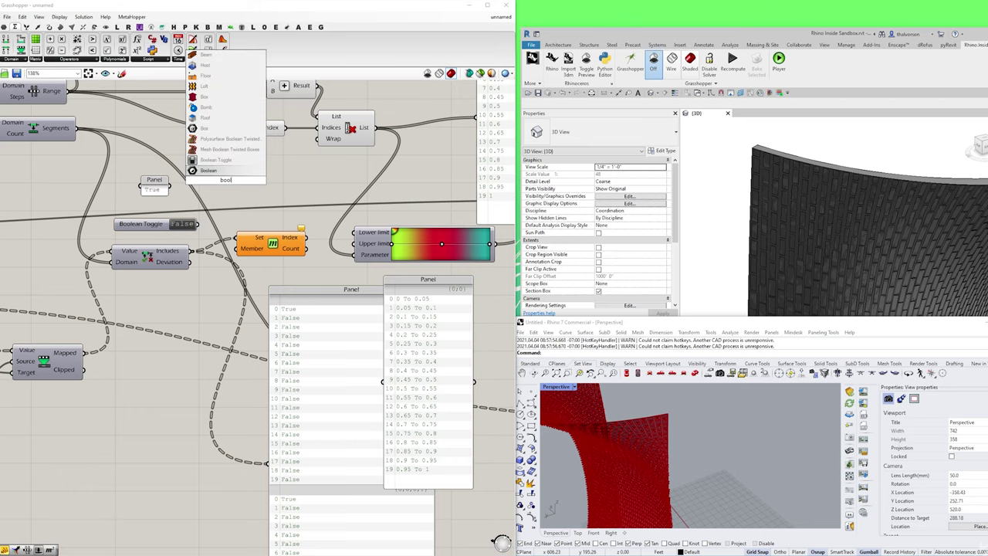
{"action": "key", "text": "Return"}
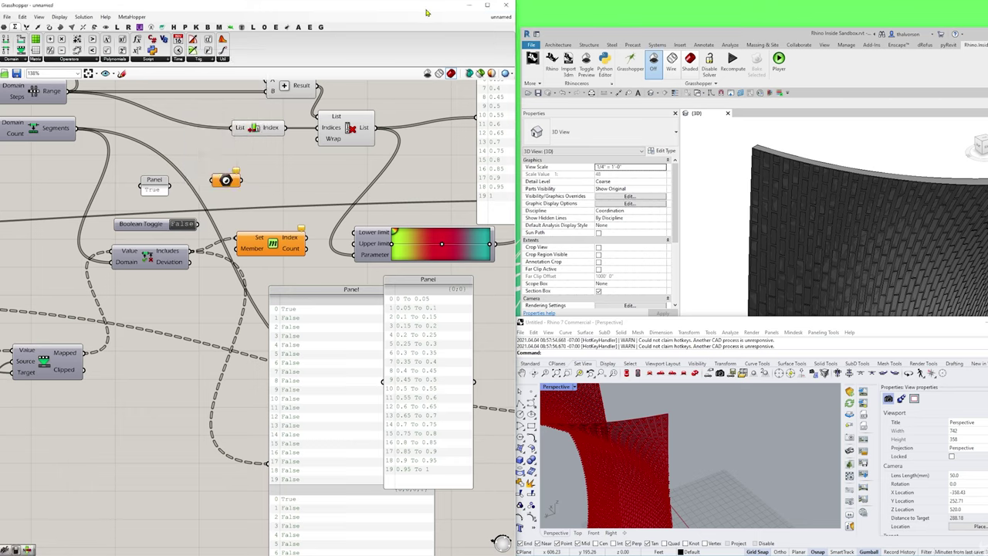
{"action": "left_click_drag", "start_coordinate": [171, 186], "coordinate": [202, 189]}
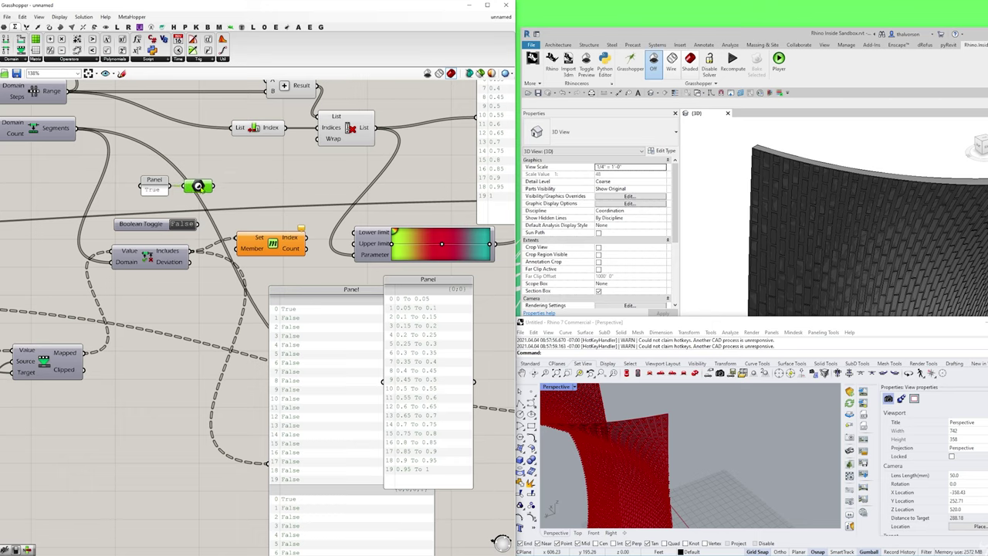
- Set the Boolean Toggle to True and connect it to the Member input of Member Index
{"action": "double_click", "coordinate": [185, 226]}
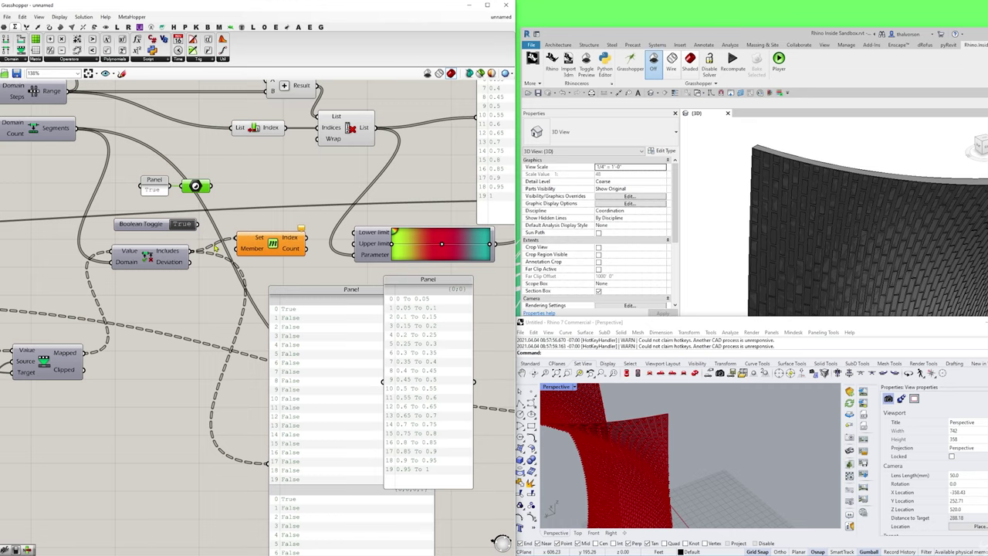
{"action": "left_click_drag", "start_coordinate": [198, 225], "coordinate": [264, 264]}
- Move the Segments panel aside and show Member Index's Index output in a panel beside the Includes result panel
{"action": "left_click_drag", "start_coordinate": [420, 322], "coordinate": [479, 331]}
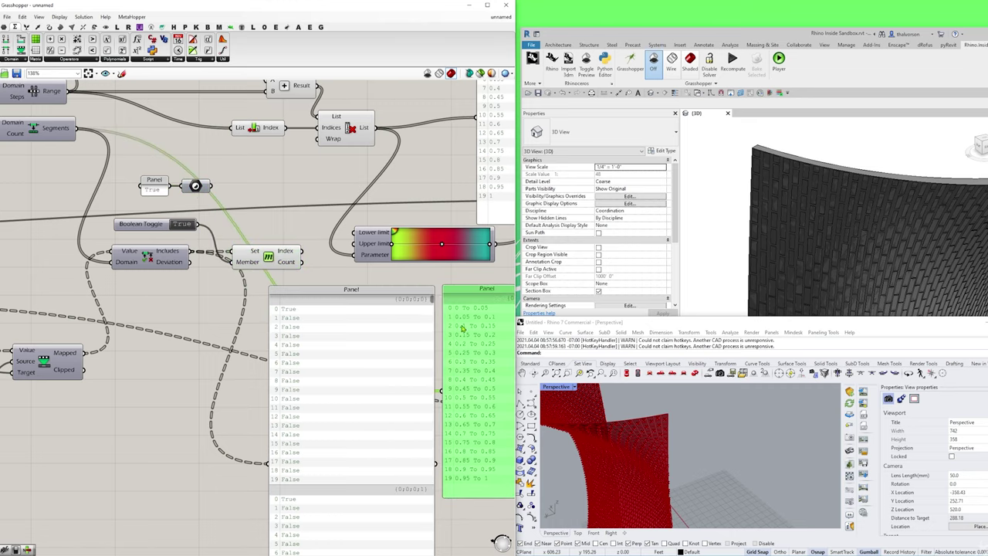
{"action": "right_click_drag", "start_coordinate": [466, 330], "coordinate": [364, 297]}
{"action": "left_click_drag", "start_coordinate": [363, 296], "coordinate": [457, 296]}
{"action": "mouse_move", "coordinate": [331, 303]}
{"action": "left_mouse_down"}
{"action": "mouse_move", "coordinate": [248, 307]}
{"action": "mouse_move", "coordinate": [330, 324]}
{"action": "mouse_move", "coordinate": [330, 314]}
{"action": "left_mouse_up"}
{"action": "left_click_drag", "start_coordinate": [205, 219], "coordinate": [271, 430]}
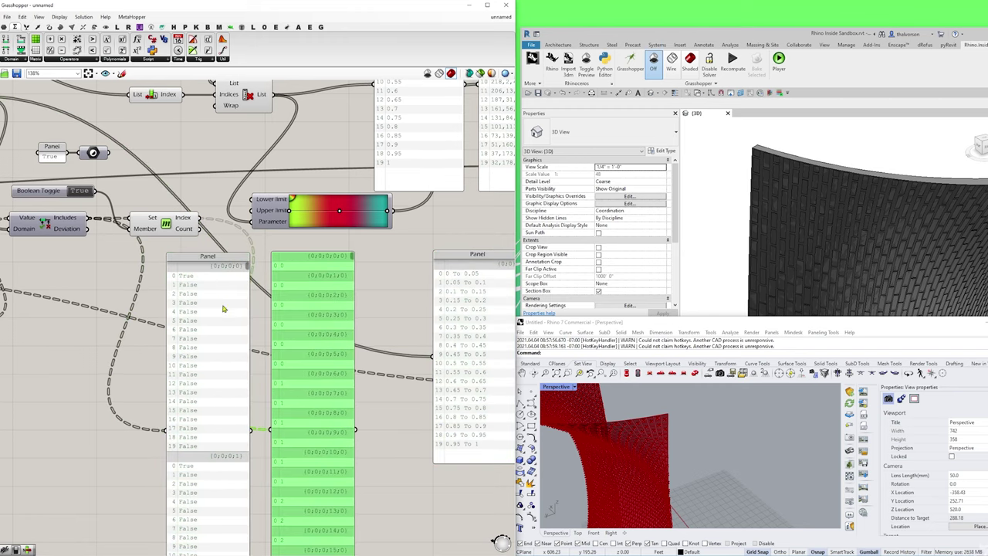
- Compare the True positions in the Includes panel with the indices and data paths in the Index panel
{"action": "scroll", "coordinate": [295, 263], "scroll_direction": "up", "scroll_amount": 3}
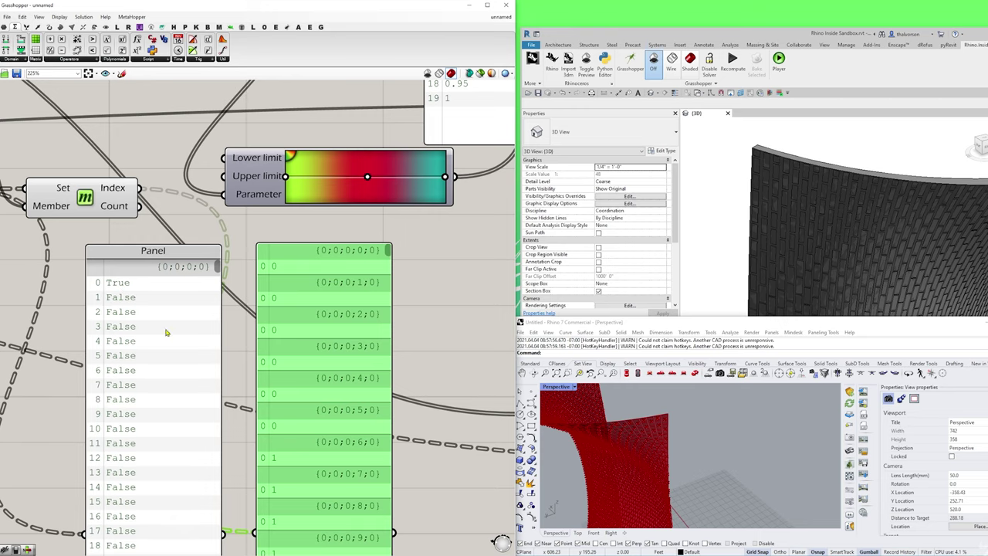
{"action": "right_click_drag", "start_coordinate": [218, 375], "coordinate": [230, 263]}
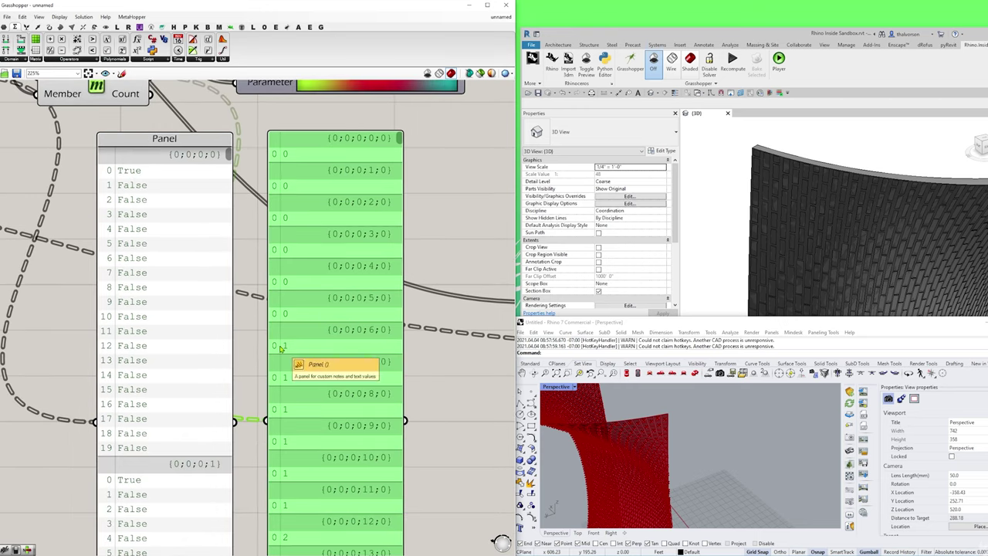
{"action": "right_click_drag", "start_coordinate": [206, 440], "coordinate": [214, 364]}
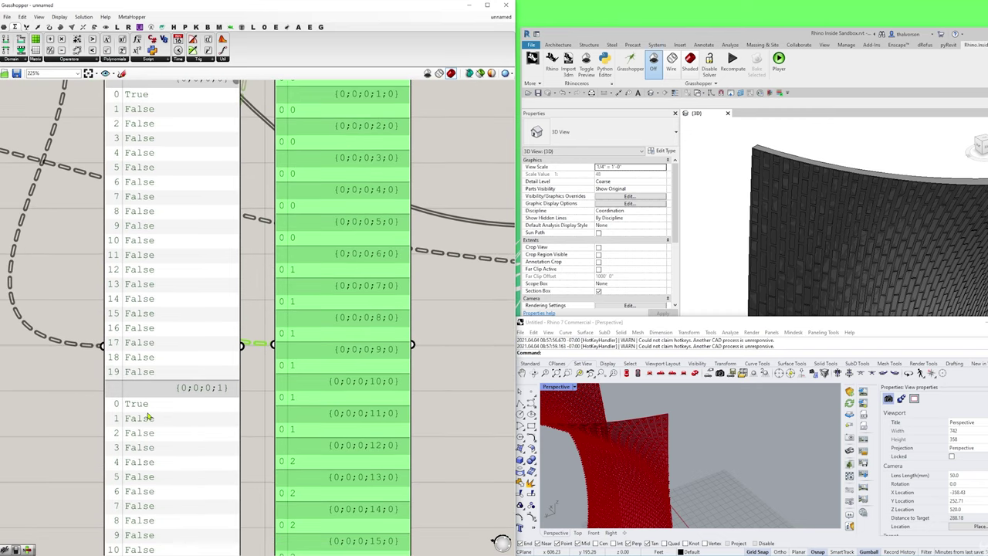
{"action": "scroll", "coordinate": [180, 388], "scroll_direction": "down", "scroll_amount": 5}
{"action": "scroll", "coordinate": [199, 266], "scroll_direction": "up", "scroll_amount": 3}
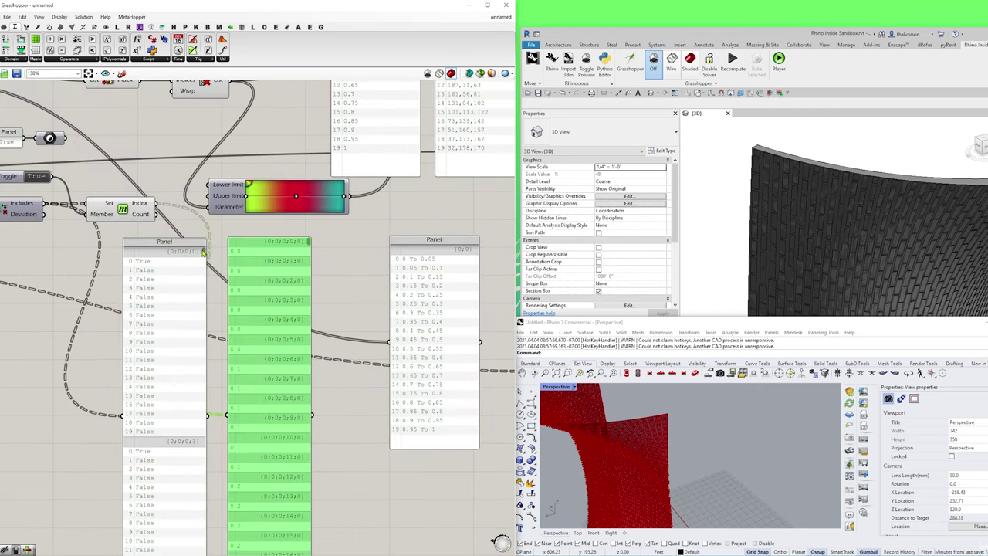
{"action": "left_click_drag", "start_coordinate": [204, 253], "coordinate": [210, 378]}
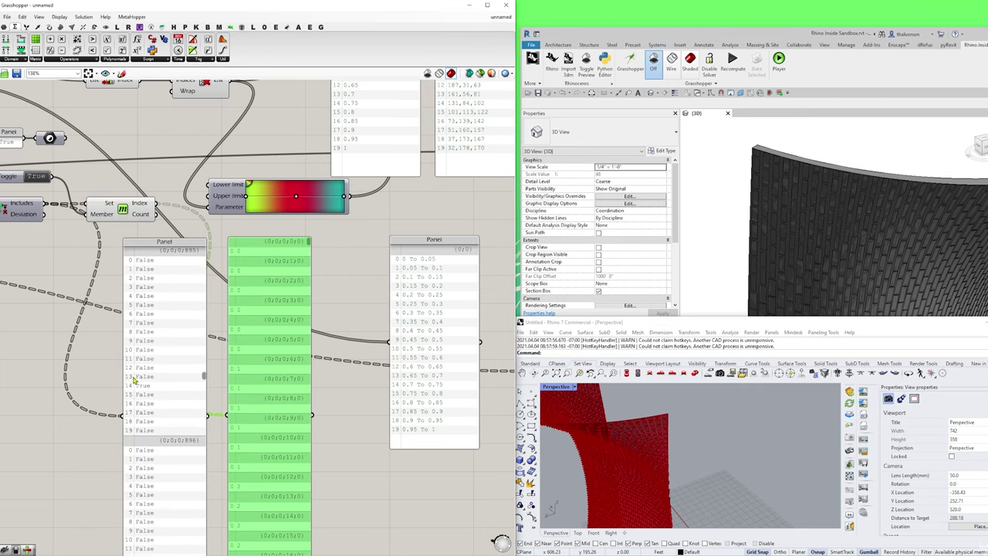
{"action": "scroll", "coordinate": [190, 264], "scroll_direction": "up", "scroll_amount": 3}
{"action": "right_click_drag", "start_coordinate": [139, 375], "coordinate": [186, 274]}
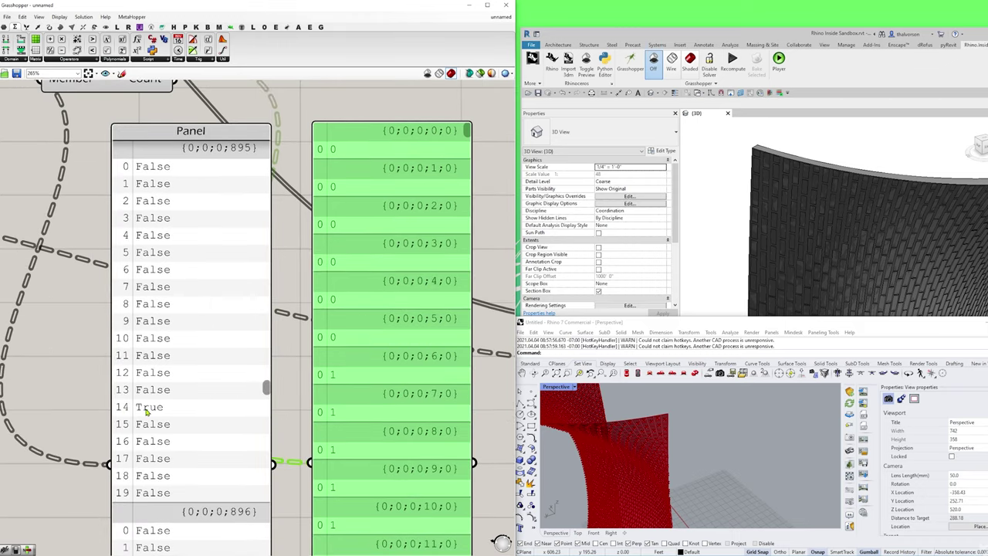
{"action": "right_click_drag", "start_coordinate": [344, 327], "coordinate": [305, 267]}
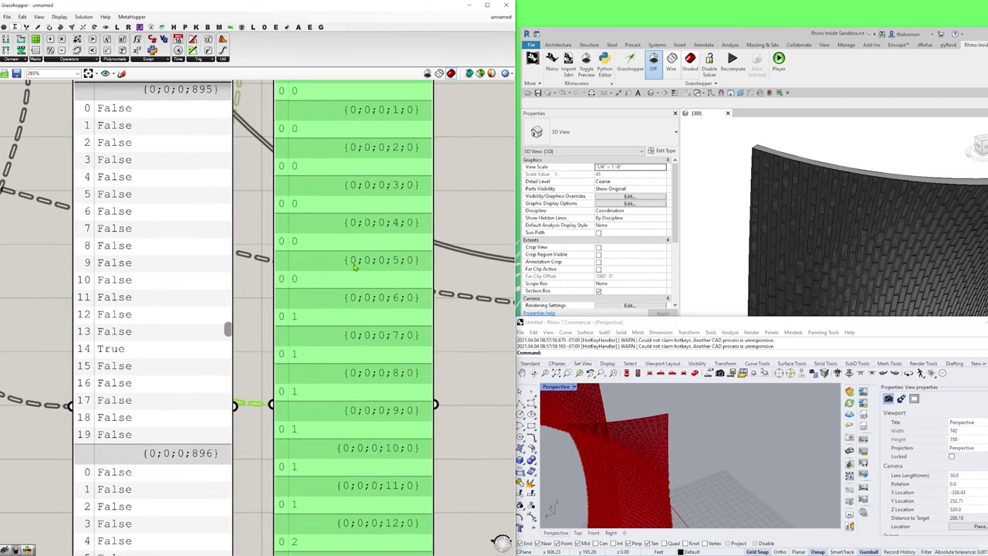
{"action": "scroll", "coordinate": [293, 296], "scroll_direction": "down", "scroll_amount": 4}
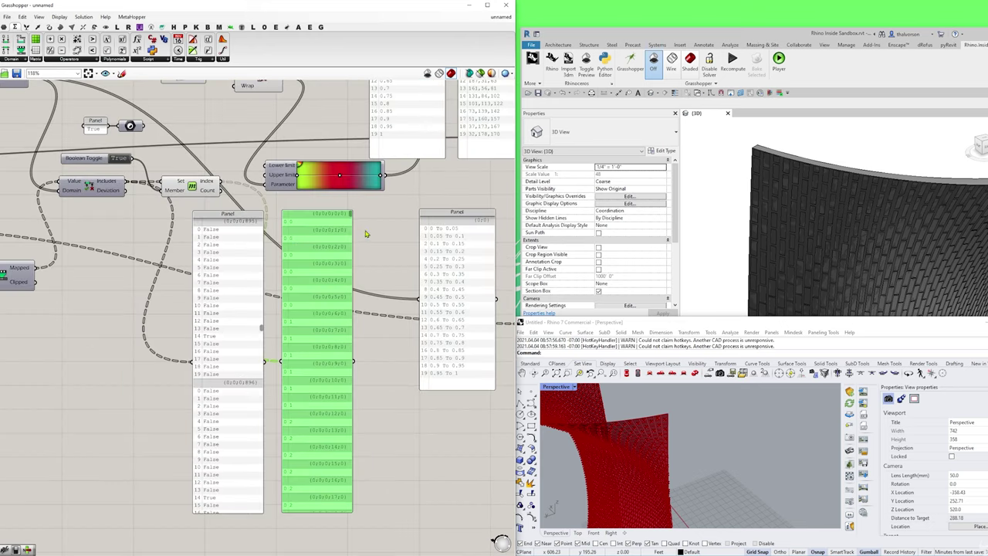
- Move the Includes and Index panels lower and shift the number and colour panels and the Gradient to free space below it
{"action": "left_click_drag", "start_coordinate": [365, 234], "coordinate": [224, 288]}
{"action": "left_click_drag", "start_coordinate": [324, 258], "coordinate": [328, 385]}
{"action": "right_click_drag", "start_coordinate": [328, 224], "coordinate": [303, 285]}
{"action": "right_click_drag", "start_coordinate": [360, 192], "coordinate": [289, 262]}
{"action": "left_click_drag", "start_coordinate": [461, 176], "coordinate": [394, 177]}
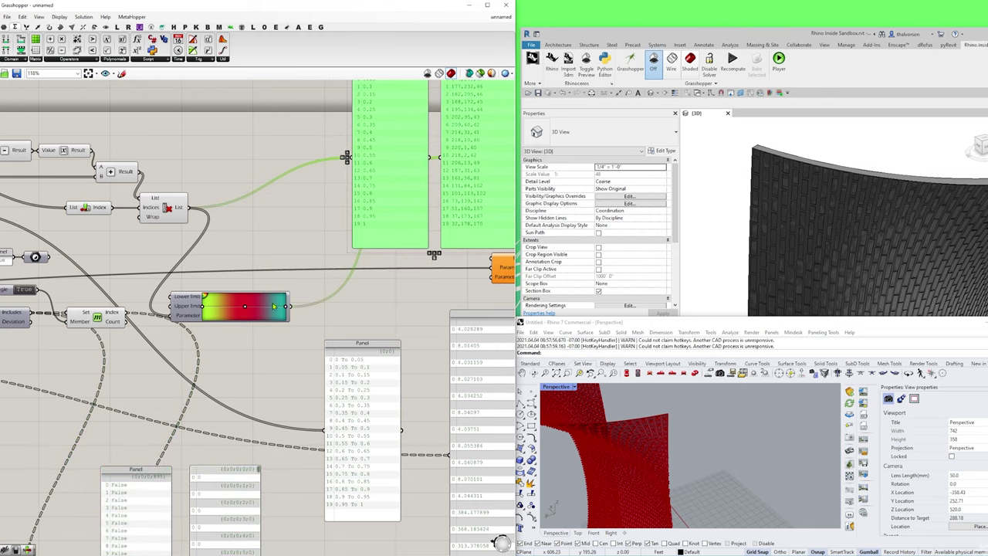
{"action": "left_click_drag", "start_coordinate": [273, 306], "coordinate": [293, 250]}
- Add a List Item component below the Gradient and connect the Gradient's output to its List input
{"action": "double_click", "coordinate": [285, 306]}
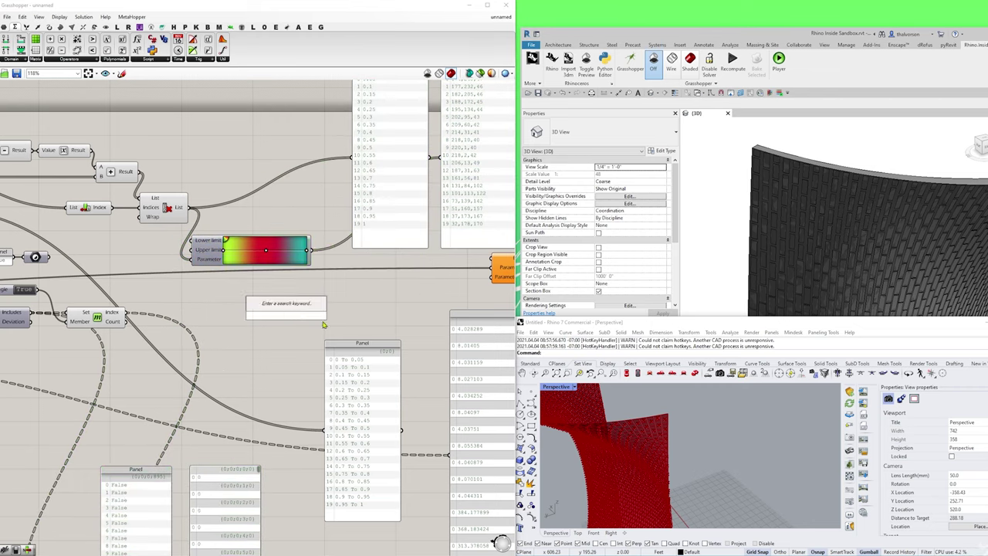
{"action": "type", "text": "item"}
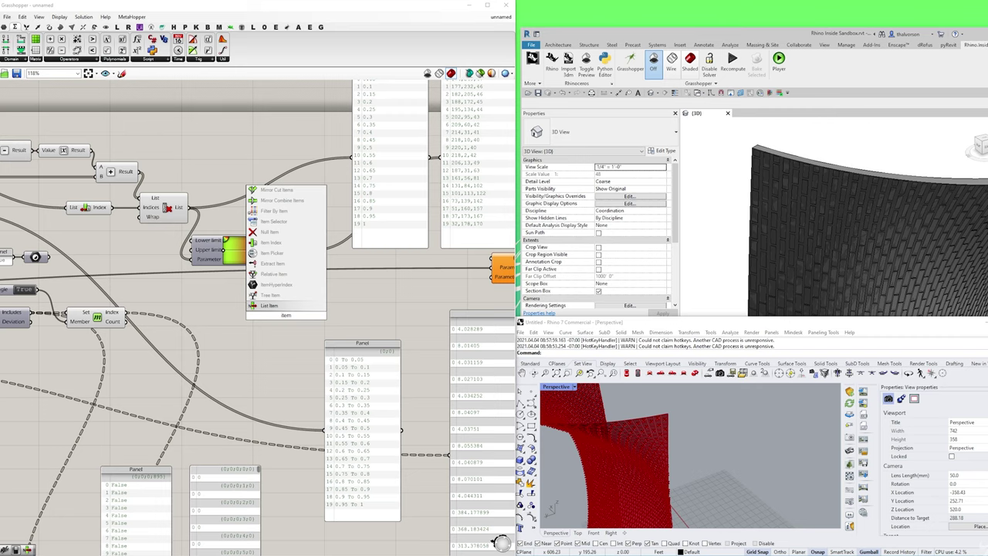
{"action": "left_click", "coordinate": [278, 306]}
{"action": "left_click_drag", "start_coordinate": [275, 313], "coordinate": [340, 313]}
{"action": "right_click_drag", "start_coordinate": [340, 312], "coordinate": [278, 319]}
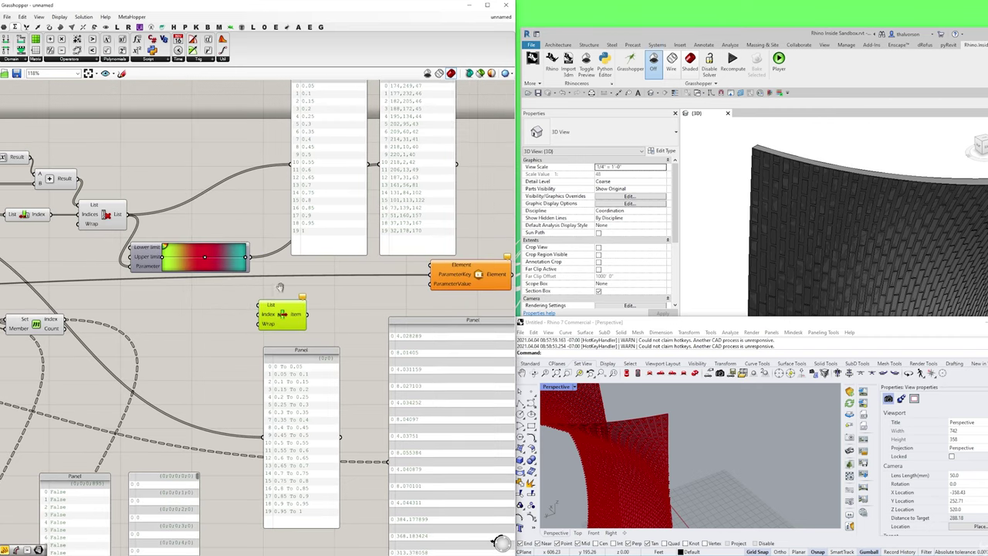
{"action": "left_click_drag", "start_coordinate": [249, 257], "coordinate": [259, 305]}
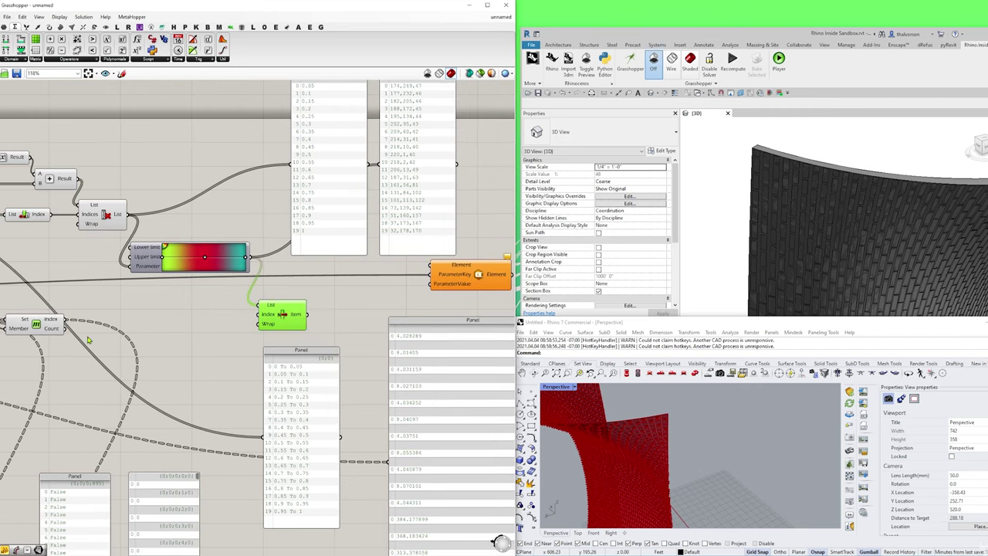
- Connect Member Index's Index output to the Index of List Item, and show its Item output in the large panel
{"action": "left_click_drag", "start_coordinate": [67, 320], "coordinate": [291, 325]}
{"action": "right_click_drag", "start_coordinate": [289, 324], "coordinate": [241, 270]}
{"action": "left_click_drag", "start_coordinate": [260, 266], "coordinate": [342, 406]}
{"action": "right_click_drag", "start_coordinate": [340, 410], "coordinate": [243, 399]}
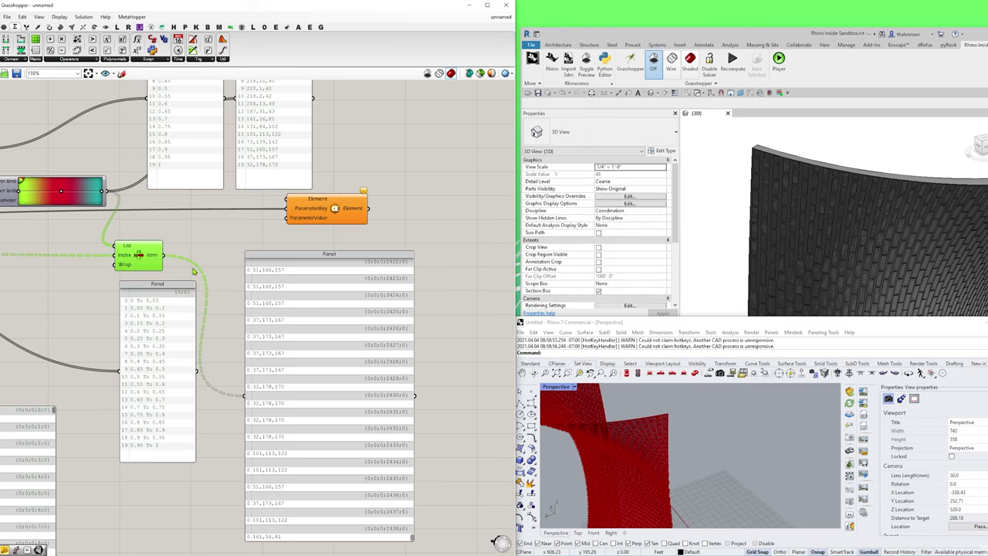
- Insert a Shift Paths component after Member Index, routing its Index output through it to List Item and the Index panel
{"action": "right_click_drag", "start_coordinate": [122, 281], "coordinate": [208, 269]}
{"action": "right_click_drag", "start_coordinate": [254, 406], "coordinate": [250, 380]}
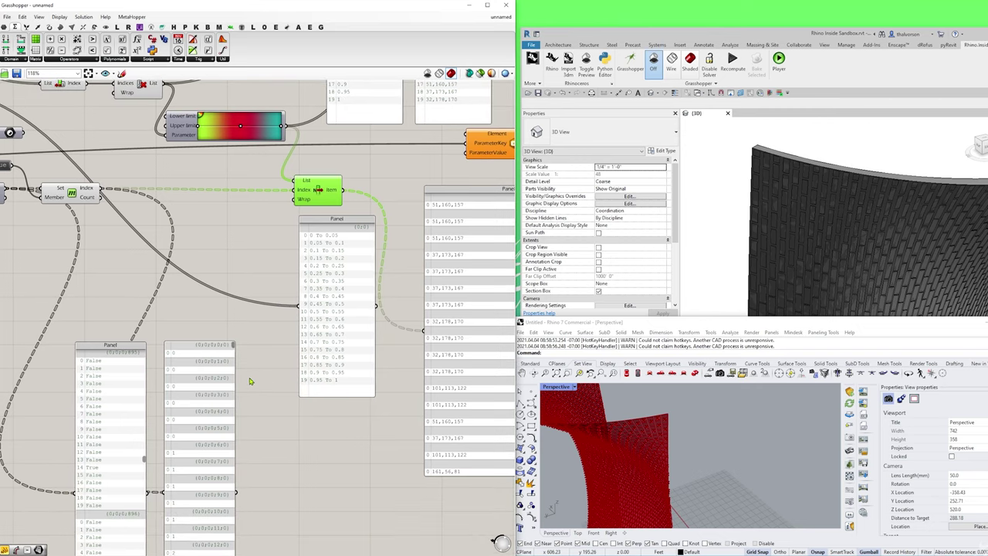
{"action": "right_click_drag", "start_coordinate": [197, 250], "coordinate": [199, 262]}
{"action": "double_click", "coordinate": [203, 257]}
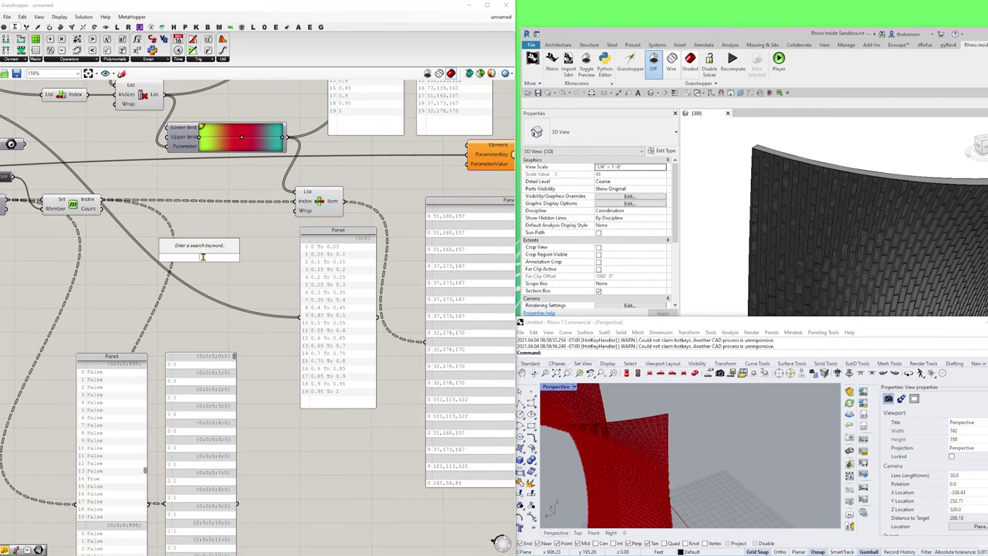
{"action": "type", "text": "shi"}
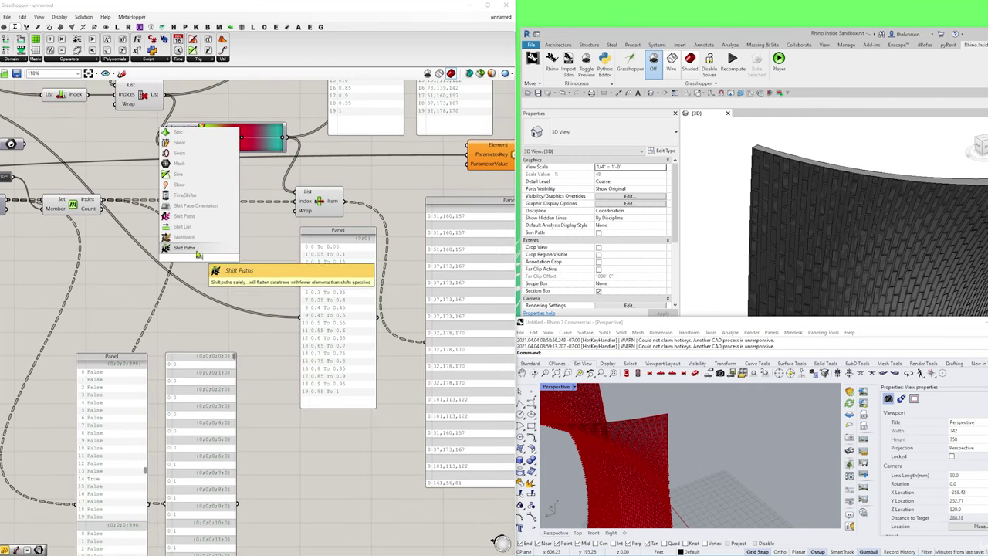
{"action": "left_click", "coordinate": [189, 235]}
{"action": "mouse_move", "coordinate": [101, 207]}
{"action": "left_mouse_down", "text": "ctrl+shift"}
{"action": "mouse_move", "coordinate": [224, 257]}
{"action": "mouse_move", "coordinate": [97, 207]}
{"action": "left_mouse_up", "text": "ctrl+shift"}
{"action": "left_click_drag", "start_coordinate": [193, 257], "coordinate": [145, 204]}
{"action": "left_click", "coordinate": [154, 220]}
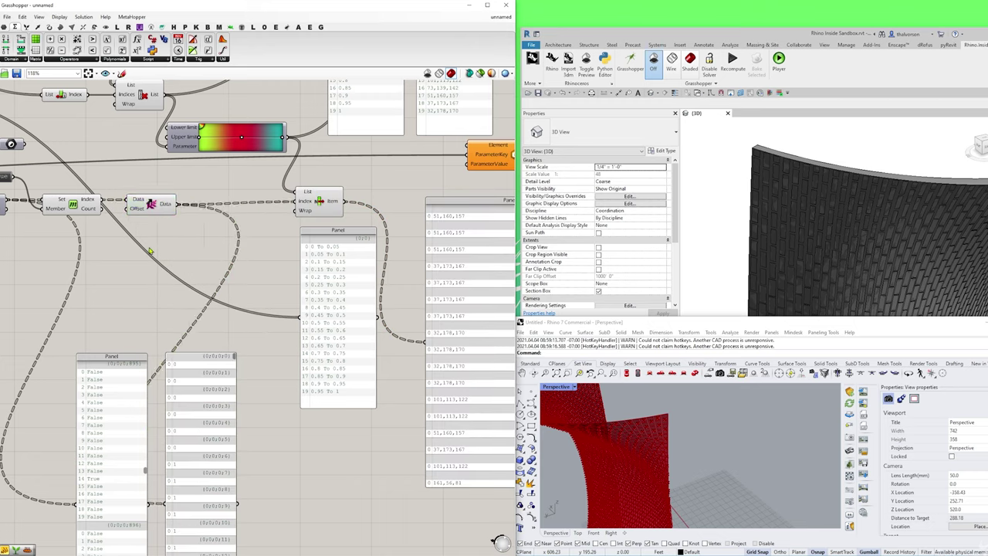
- Examine the colours and shortened data paths of List Item in the large panel through to the last branch
{"action": "right_click_drag", "start_coordinate": [231, 255], "coordinate": [142, 251]}
{"action": "right_click_drag", "start_coordinate": [257, 236], "coordinate": [166, 233]}
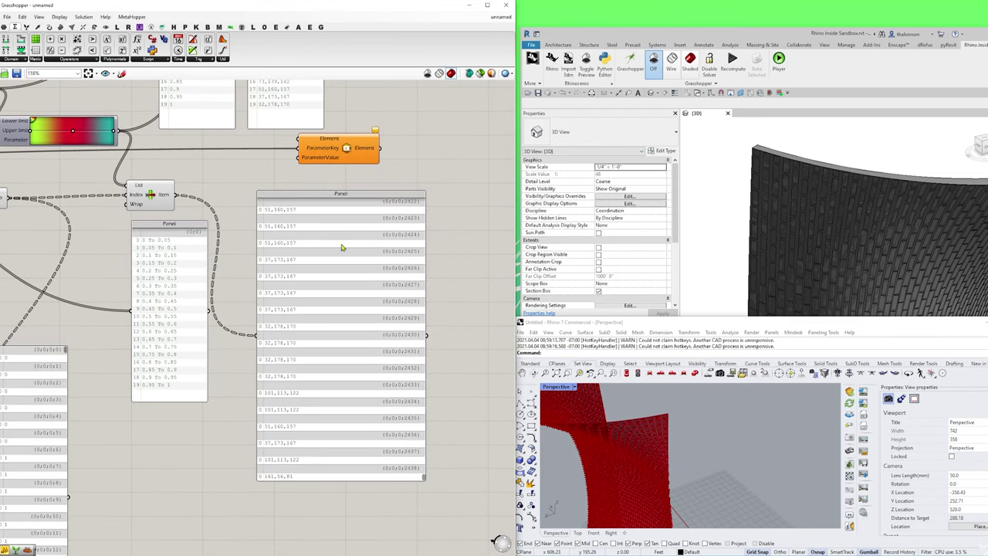
{"action": "scroll", "coordinate": [404, 254], "scroll_direction": "up", "scroll_amount": 3}
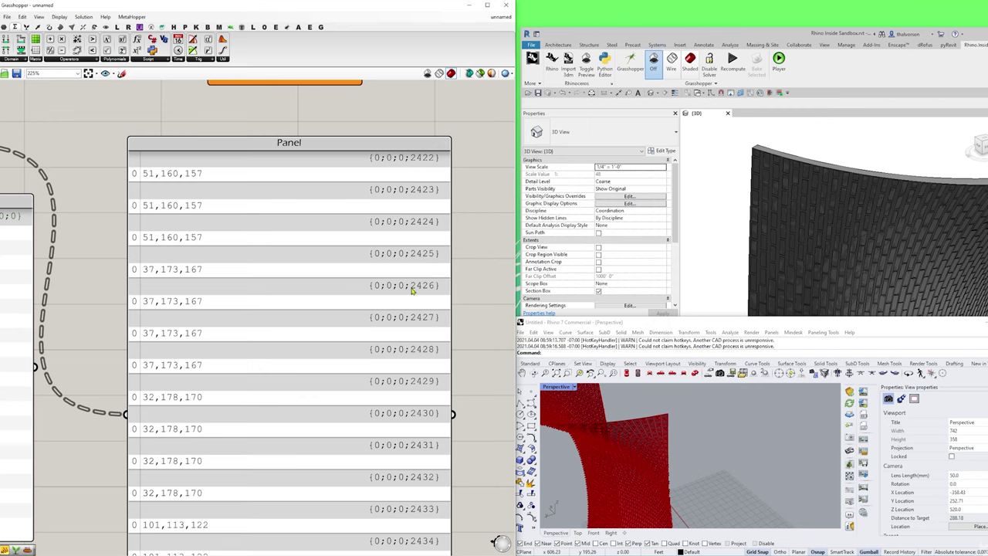
{"action": "right_click_drag", "start_coordinate": [445, 375], "coordinate": [416, 249]}
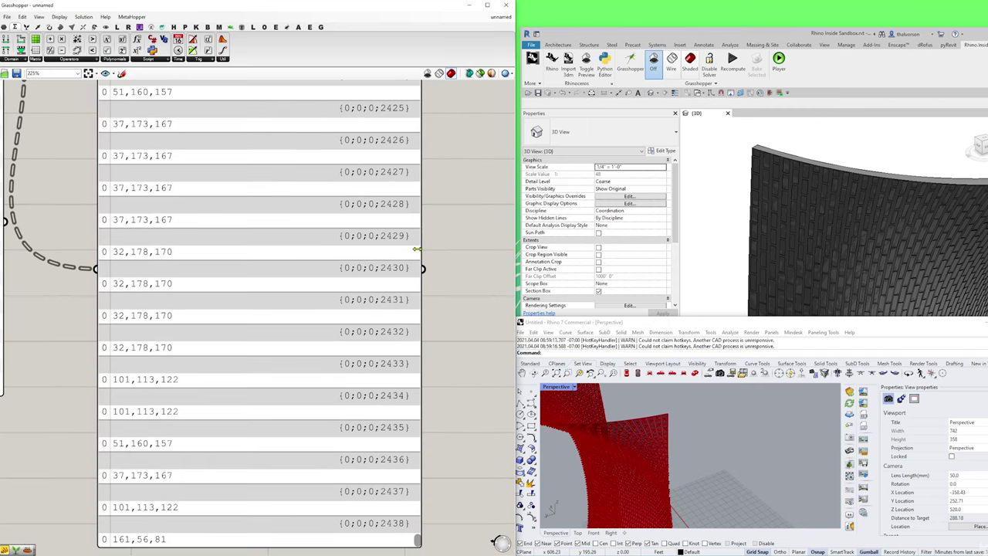
{"action": "mouse_move", "coordinate": [417, 543]}
{"action": "left_mouse_down"}
{"action": "mouse_move", "coordinate": [418, 532]}
{"action": "mouse_move", "coordinate": [419, 544]}
{"action": "left_mouse_up"}
{"action": "scroll", "coordinate": [455, 460], "scroll_direction": "down", "scroll_amount": 5}
{"action": "left_click", "coordinate": [275, 311]}
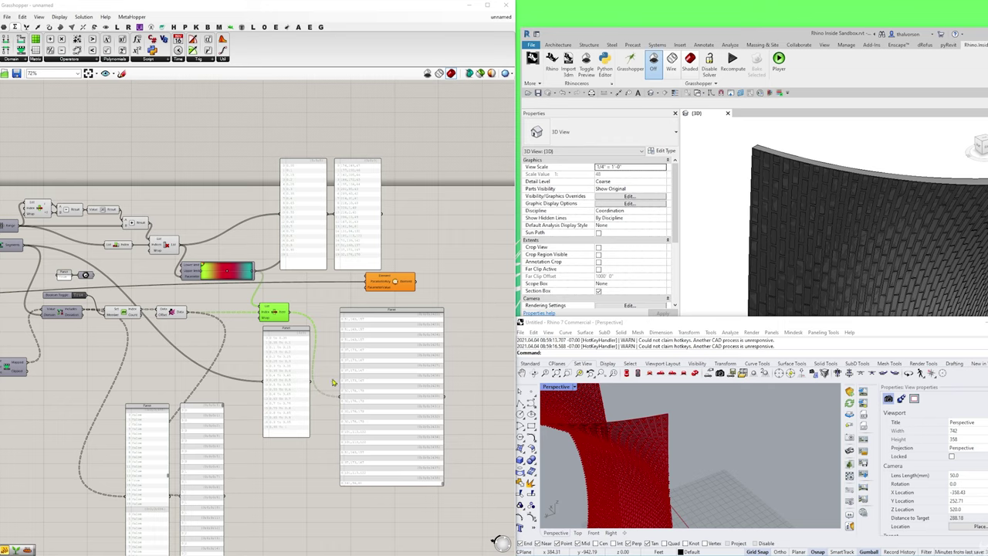
- Save the Grasshopper definition as "RiR Set Instance Material Parameters-demo" in the existing project folder
{"action": "left_click", "coordinate": [237, 354]}
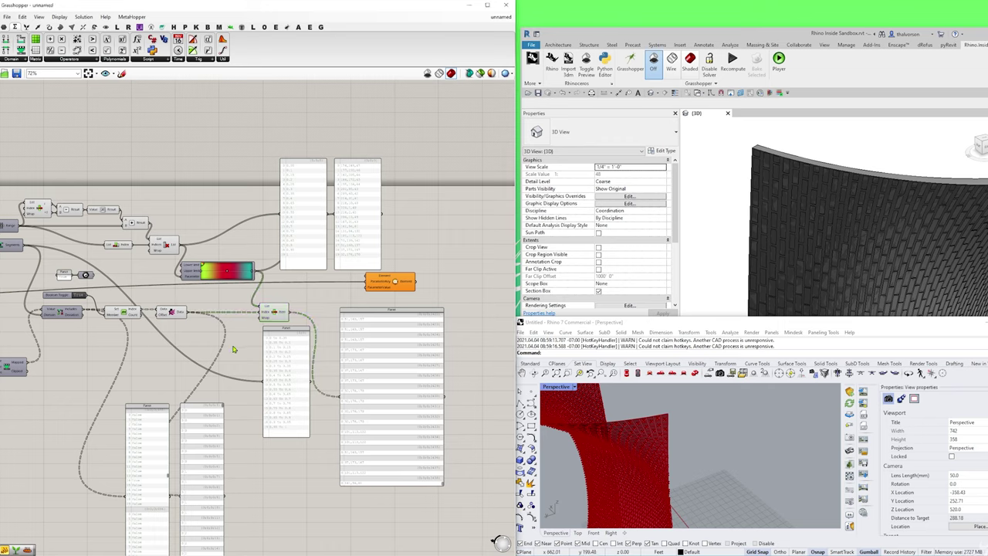
{"action": "left_click", "coordinate": [16, 73]}
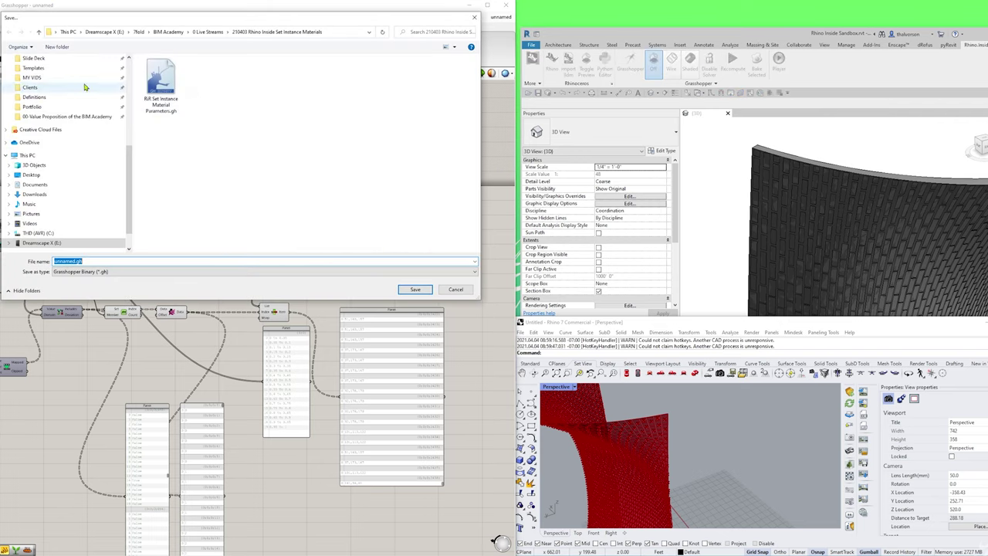
{"action": "left_click", "coordinate": [132, 261]}
{"action": "type", "text": "-demo"}
{"action": "key", "text": "Return"}
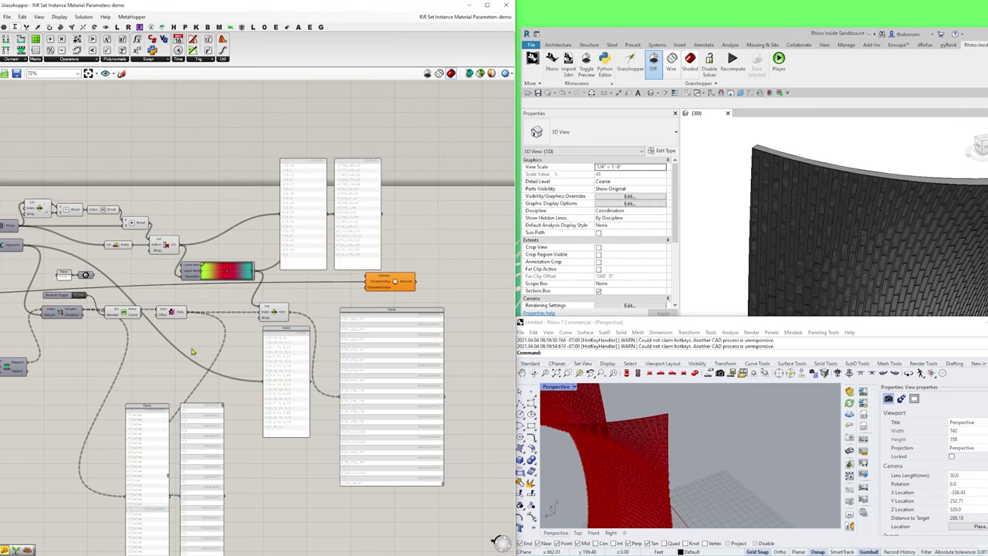
- Move the subdomain panel and the large colour panel together further down the canvas, away from List Item
{"action": "right_click_drag", "start_coordinate": [131, 378], "coordinate": [87, 354]}
{"action": "left_click_drag", "start_coordinate": [410, 344], "coordinate": [249, 372]}
{"action": "left_click_drag", "start_coordinate": [258, 371], "coordinate": [276, 480]}
- Shift the Element Parameter component well to the right of List Item and slightly up to free canvas space before it
{"action": "right_click_drag", "start_coordinate": [350, 281], "coordinate": [321, 322]}
{"action": "left_click_drag", "start_coordinate": [322, 304], "coordinate": [457, 309]}
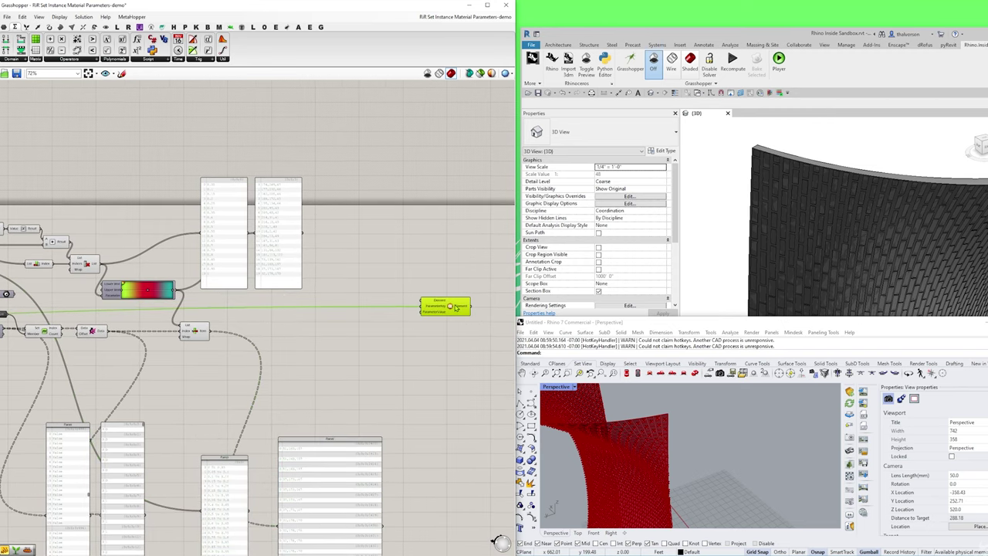
{"action": "left_click", "coordinate": [397, 330]}
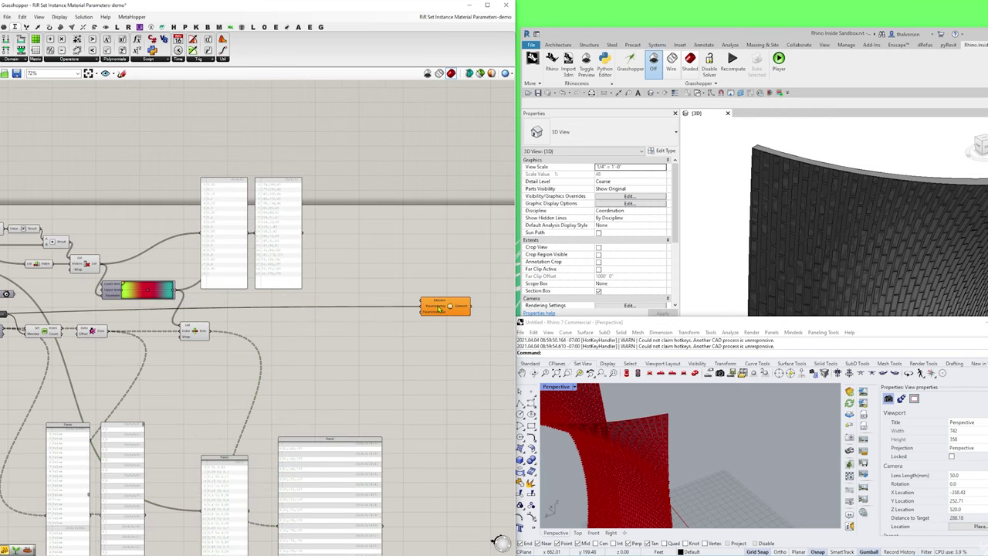
{"action": "left_click_drag", "start_coordinate": [443, 307], "coordinate": [483, 259]}
{"action": "right_click_drag", "start_coordinate": [423, 275], "coordinate": [302, 280]}
{"action": "left_click_drag", "start_coordinate": [373, 270], "coordinate": [451, 278]}
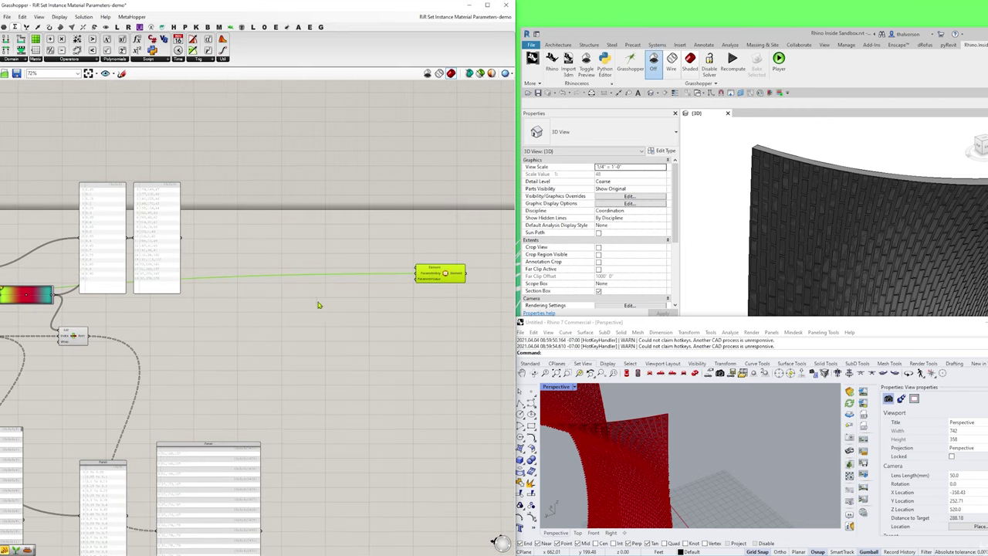
{"action": "left_click", "coordinate": [274, 260]}
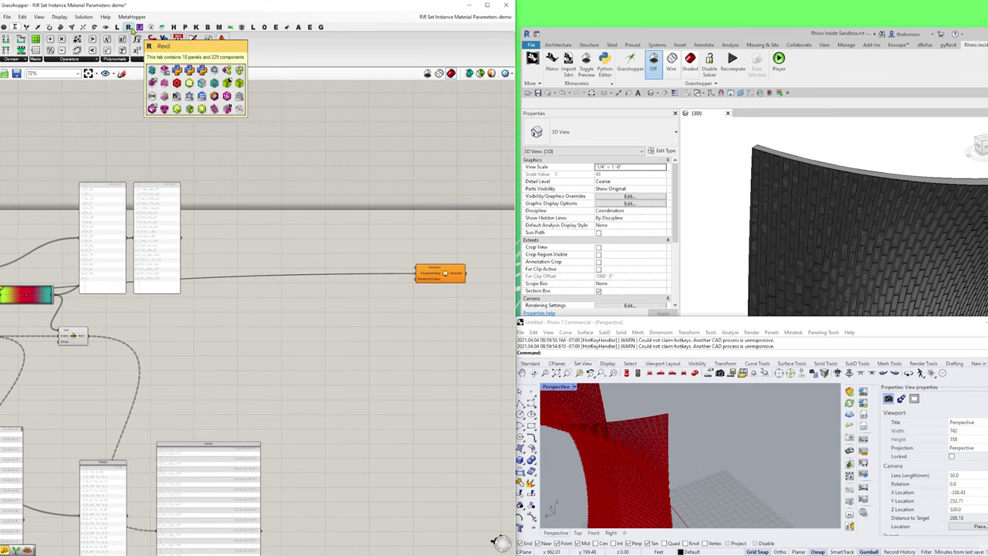
- Add the Revit components Create Material and Query Materials in the free space to the right of List Item
{"action": "left_click", "coordinate": [129, 28]}
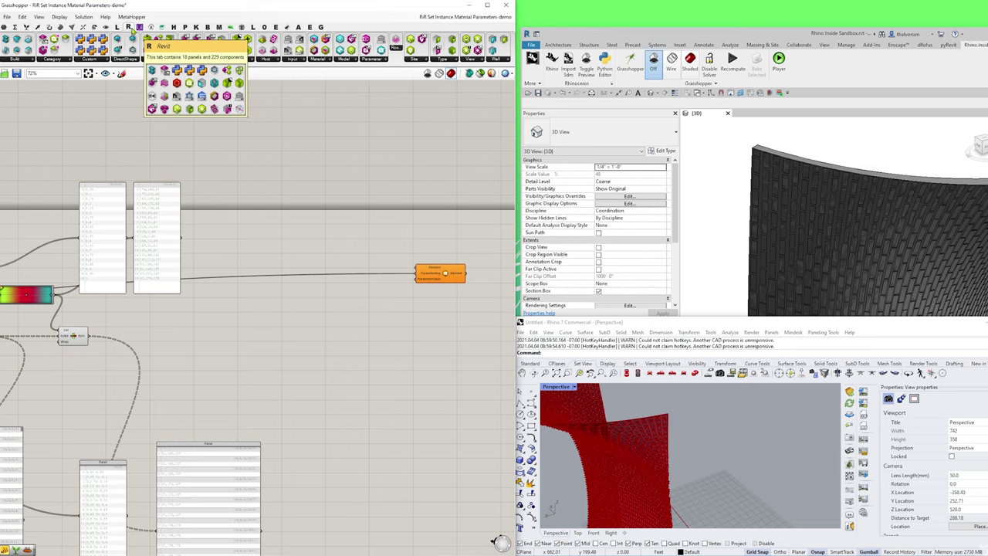
{"action": "left_click", "coordinate": [313, 62]}
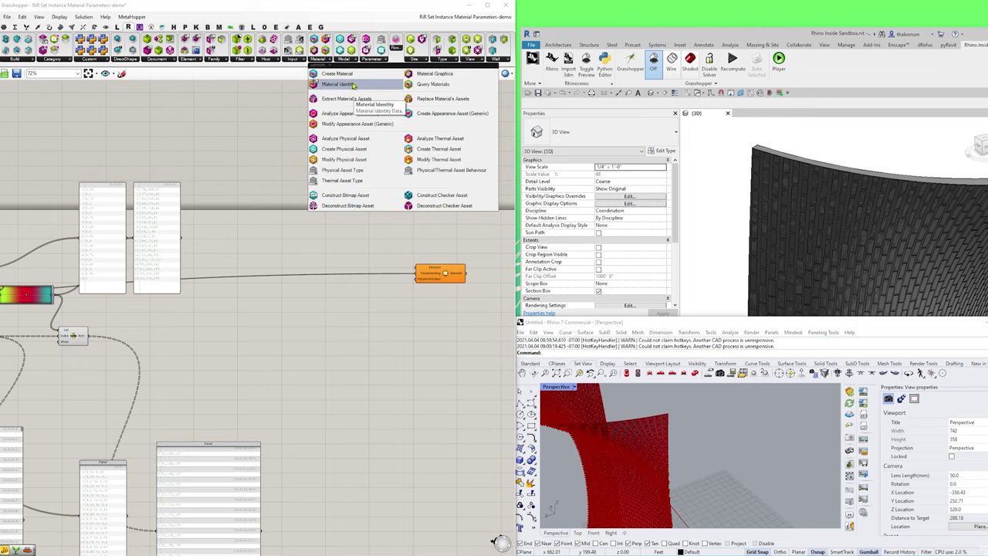
{"action": "left_click_drag", "start_coordinate": [349, 74], "coordinate": [223, 332]}
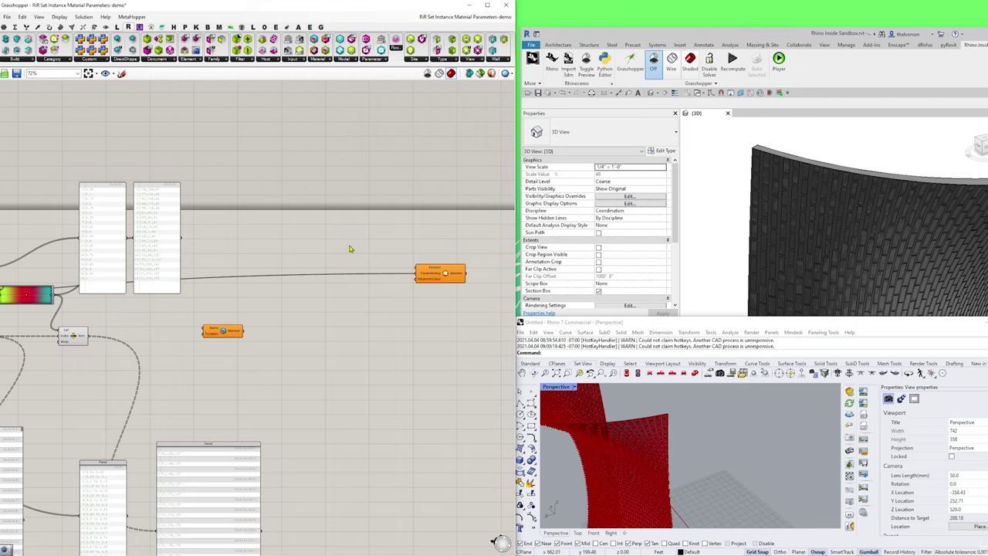
{"action": "left_click", "coordinate": [327, 60]}
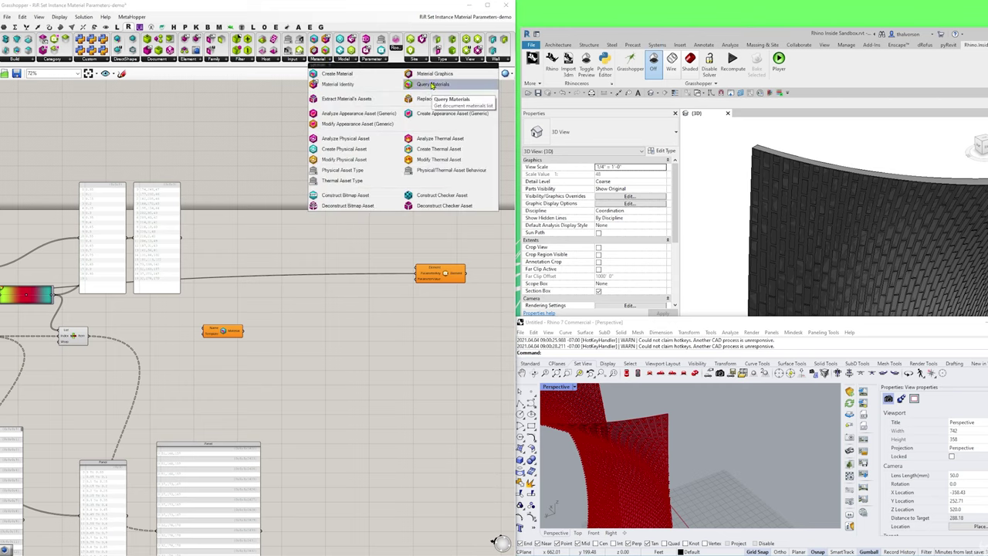
{"action": "left_click_drag", "start_coordinate": [431, 84], "coordinate": [224, 369]}
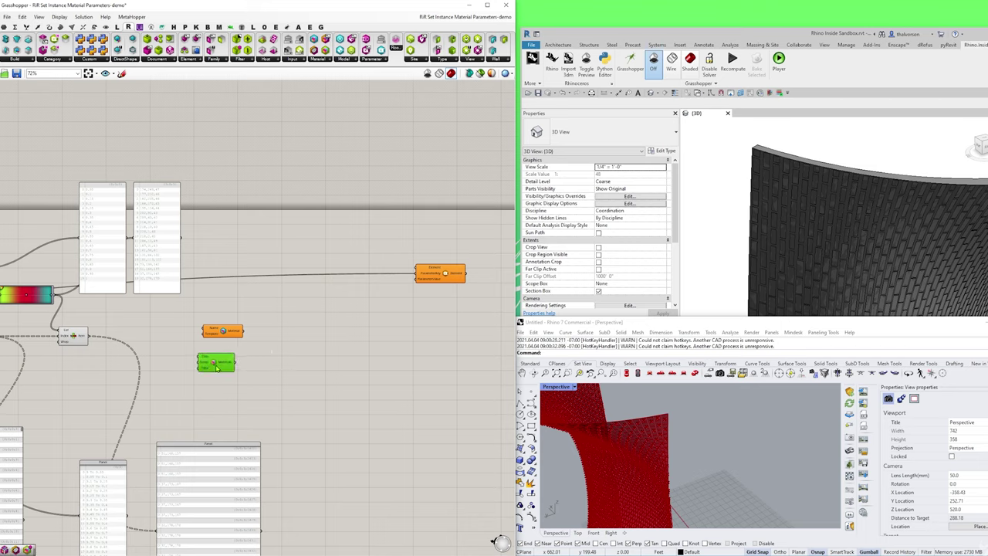
- Add a Material Graphics component and place it directly below Query Materials
{"action": "left_click", "coordinate": [329, 62]}
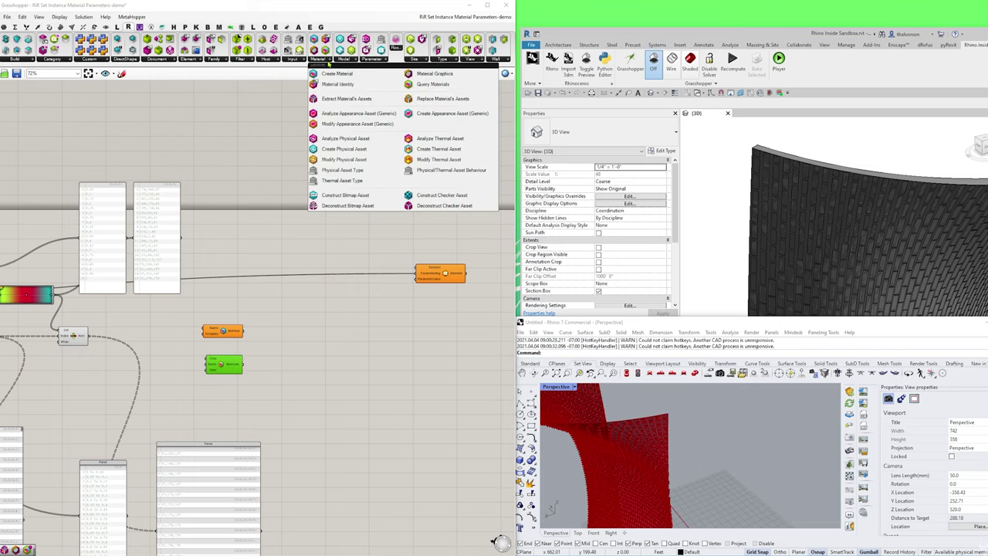
{"action": "left_click", "coordinate": [437, 78]}
{"action": "left_click", "coordinate": [319, 320]}
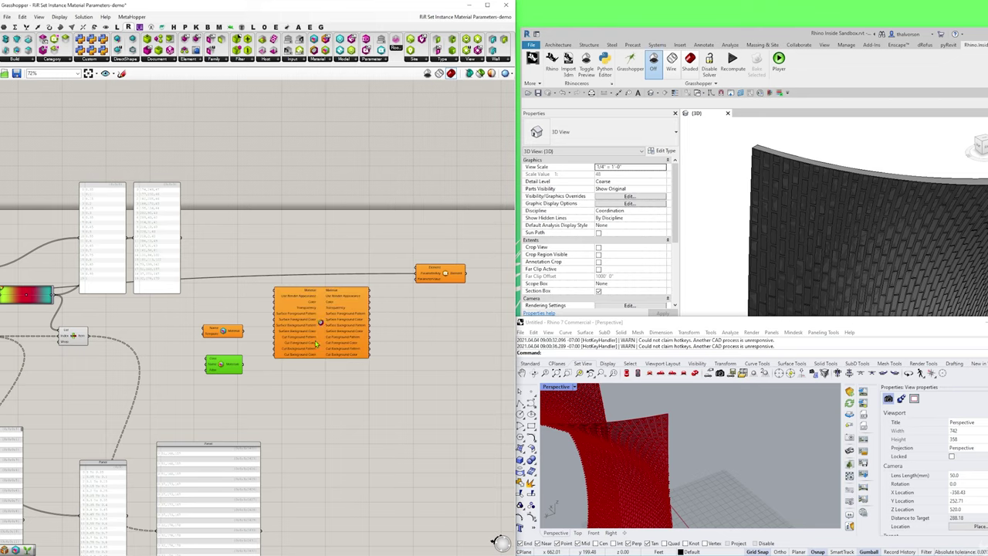
{"action": "left_click_drag", "start_coordinate": [316, 318], "coordinate": [248, 417]}
- Add a Create Appearance Asset (Generic) component in the empty canvas area above the material components
{"action": "left_click", "coordinate": [331, 60]}
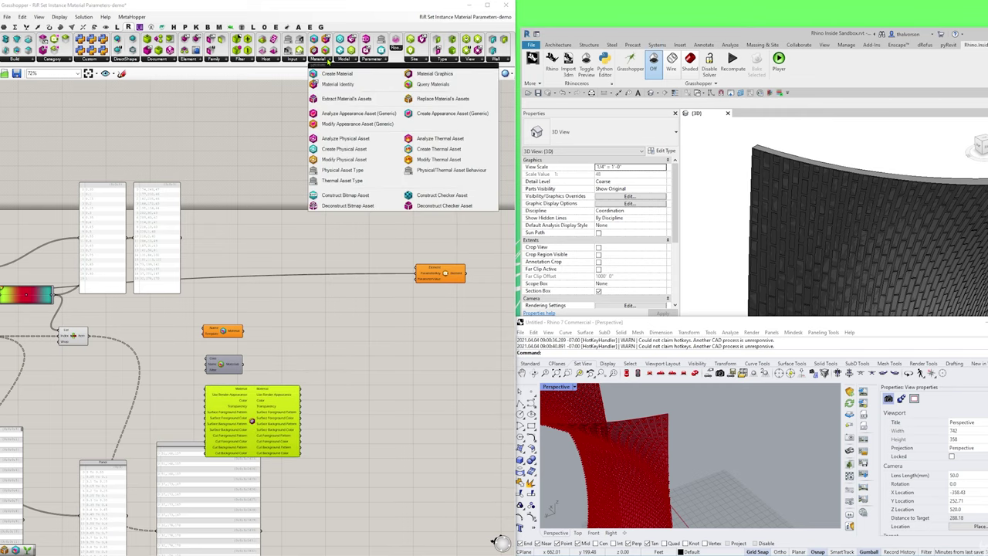
{"action": "left_click", "coordinate": [446, 118]}
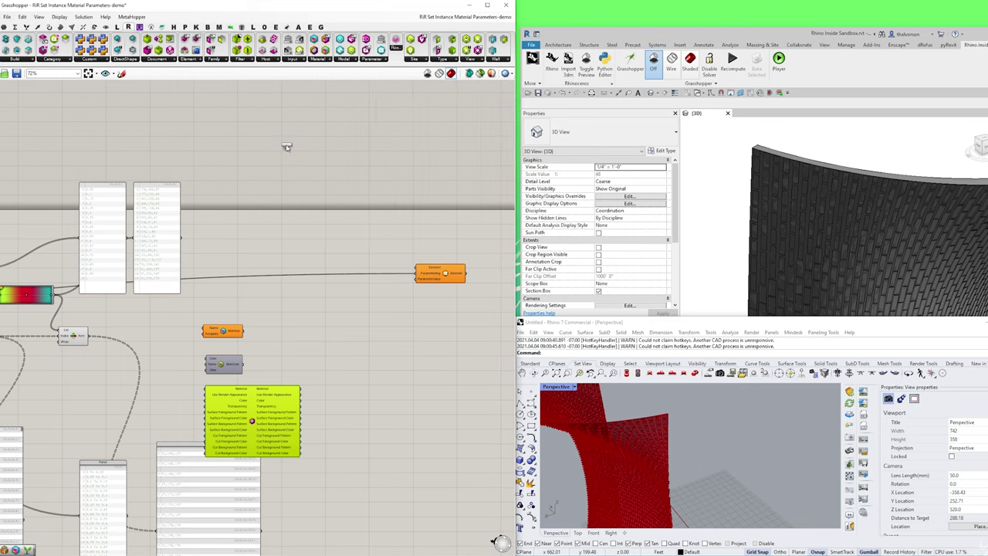
{"action": "left_click", "coordinate": [279, 145]}
{"action": "right_click_drag", "start_coordinate": [304, 127], "coordinate": [297, 176]}
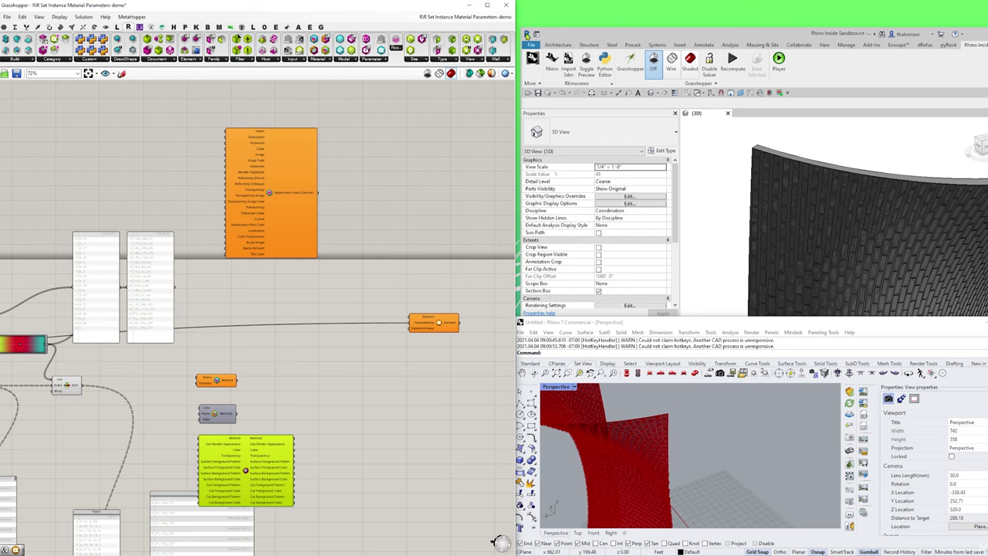
- Switch to Revit, maximize it, open the Material Browser, search the materials for "Fabri" and select Linen, White
{"action": "left_click_drag", "start_coordinate": [576, 34], "coordinate": [335, 30]}
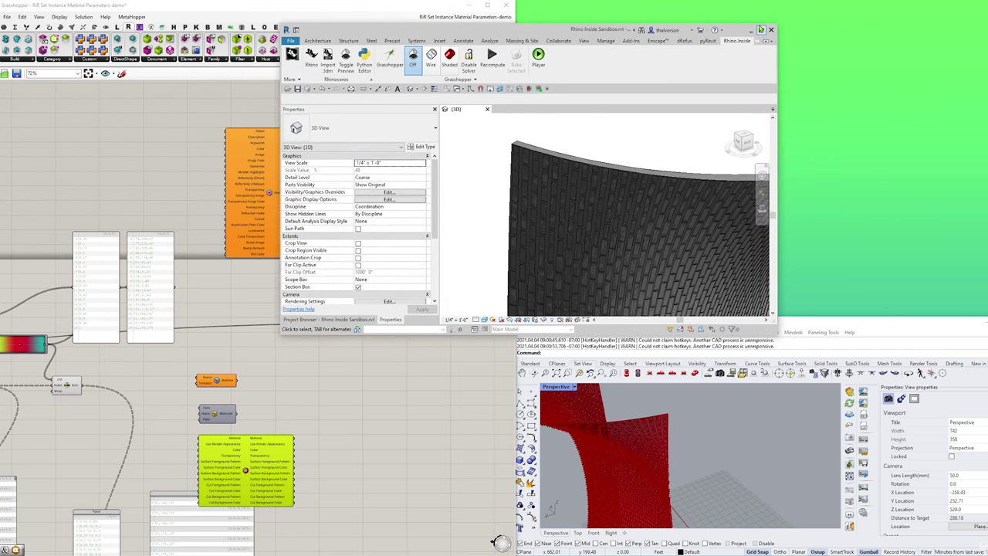
{"action": "left_click", "coordinate": [760, 29]}
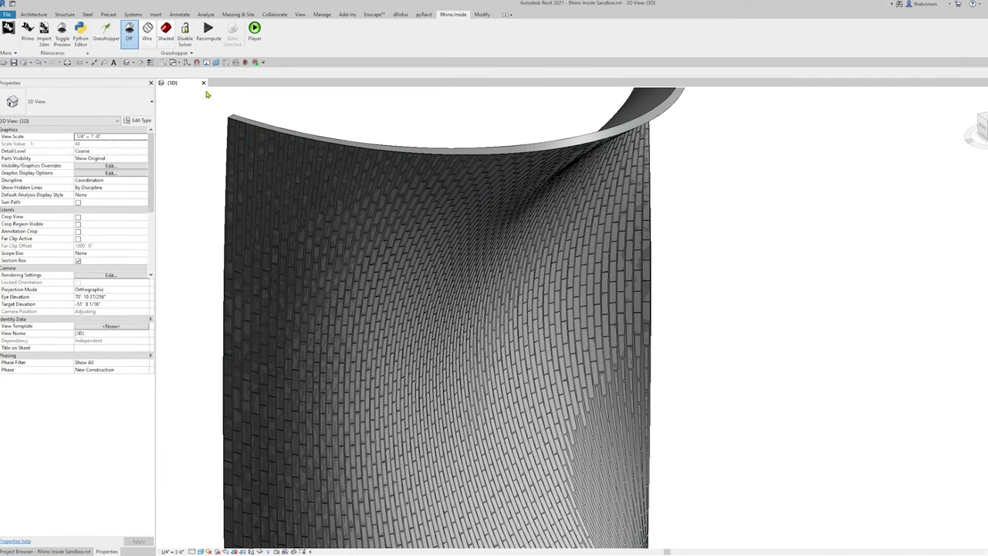
{"action": "left_click", "coordinate": [322, 14]}
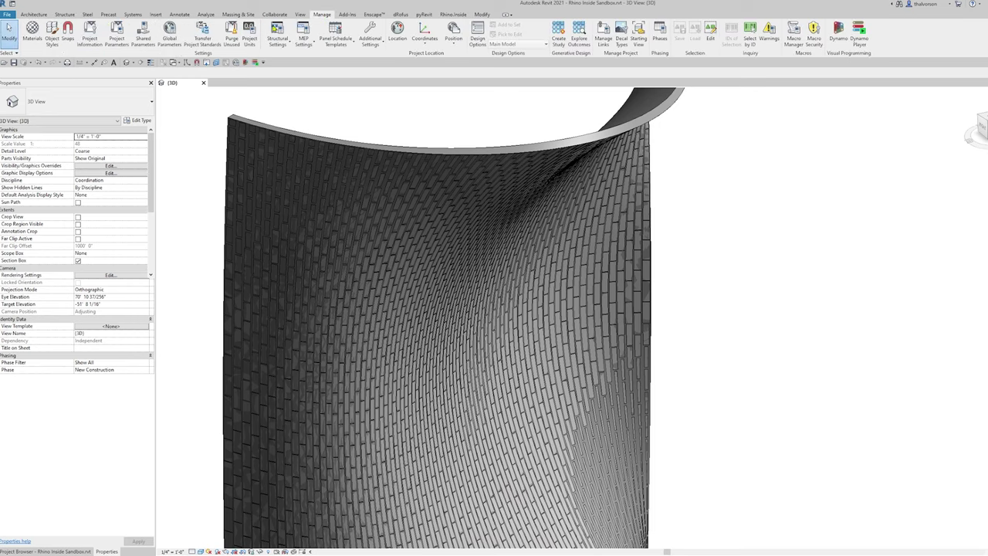
{"action": "left_click", "coordinate": [32, 35]}
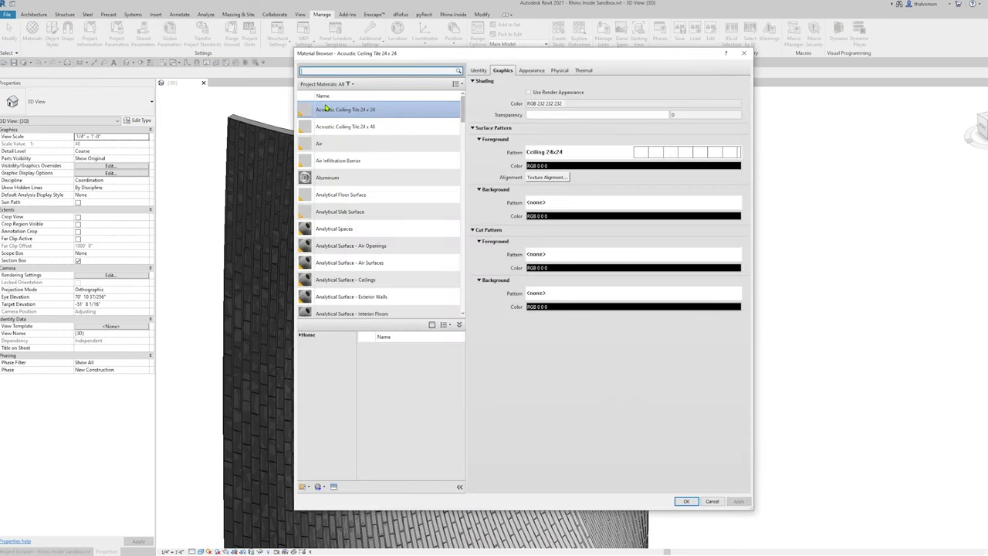
{"action": "left_click_drag", "start_coordinate": [351, 56], "coordinate": [269, 47]}
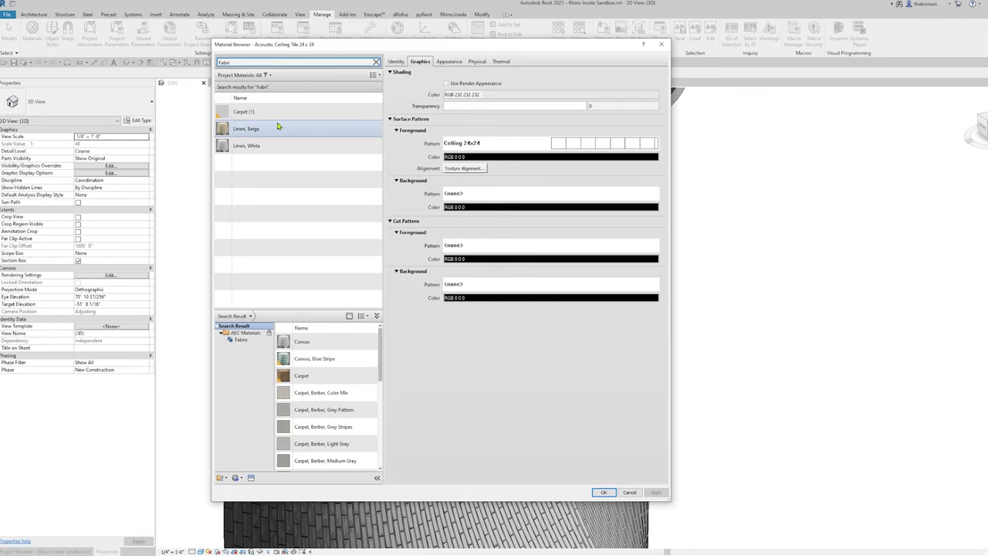
{"action": "left_click", "coordinate": [241, 149]}
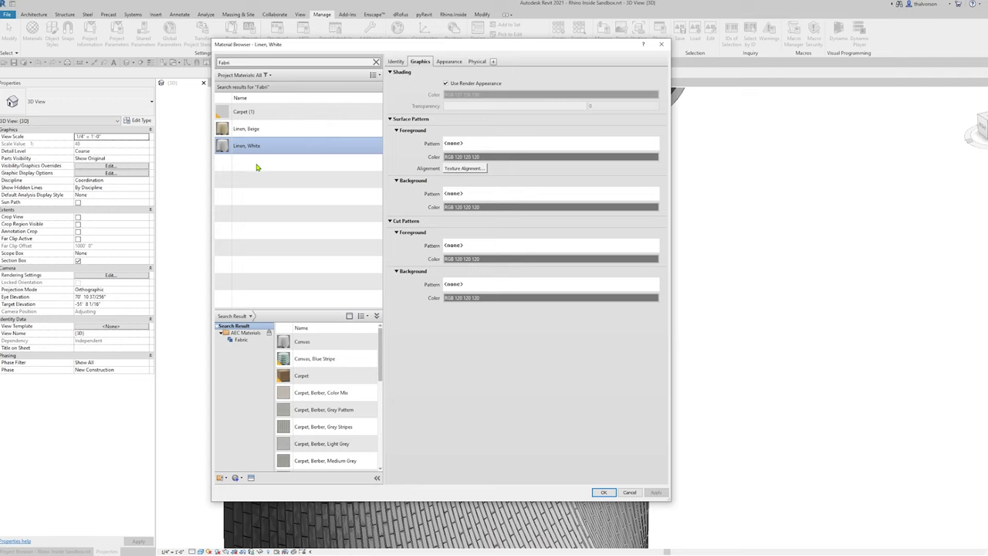
- Duplicate the Linen, White material and name the copy 120,23,45
{"action": "mouse_move", "coordinate": [327, 53]}
{"action": "left_mouse_down"}
{"action": "mouse_move", "coordinate": [579, 89]}
{"action": "mouse_move", "coordinate": [506, 72]}
{"action": "mouse_move", "coordinate": [323, 70]}
{"action": "left_mouse_up"}
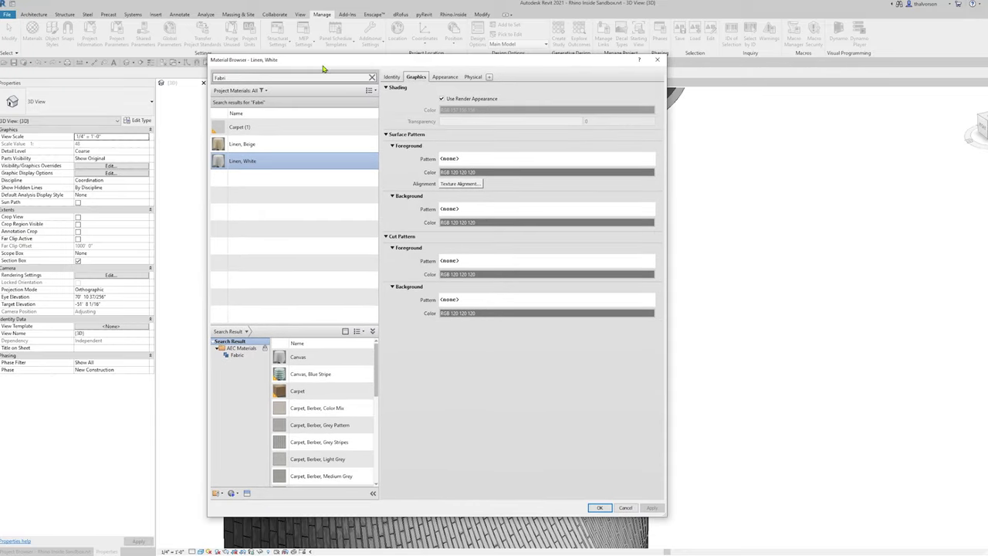
{"action": "right_click", "coordinate": [247, 162]}
{"action": "left_click", "coordinate": [267, 174]}
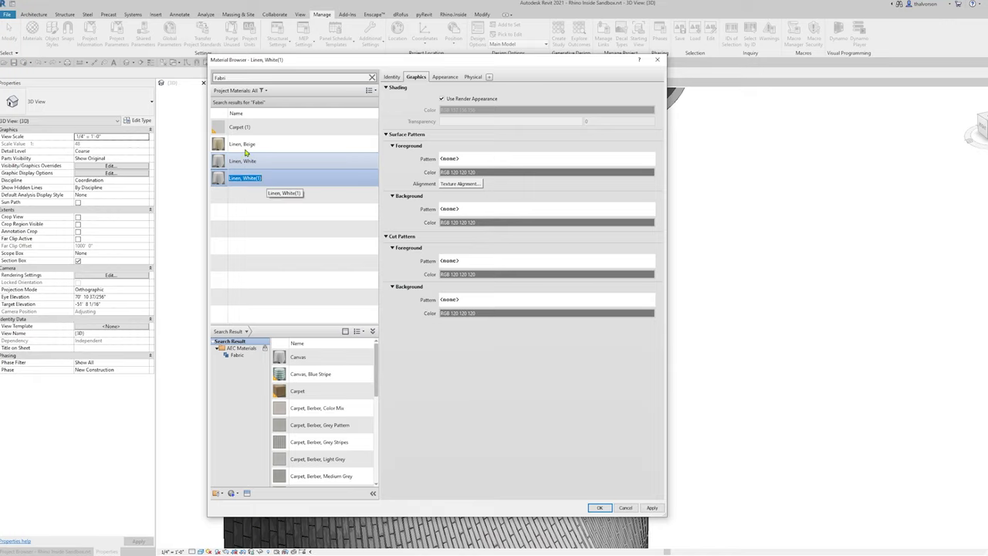
{"action": "type", "text": "128,23,45"}
{"action": "key", "text": "Return"}
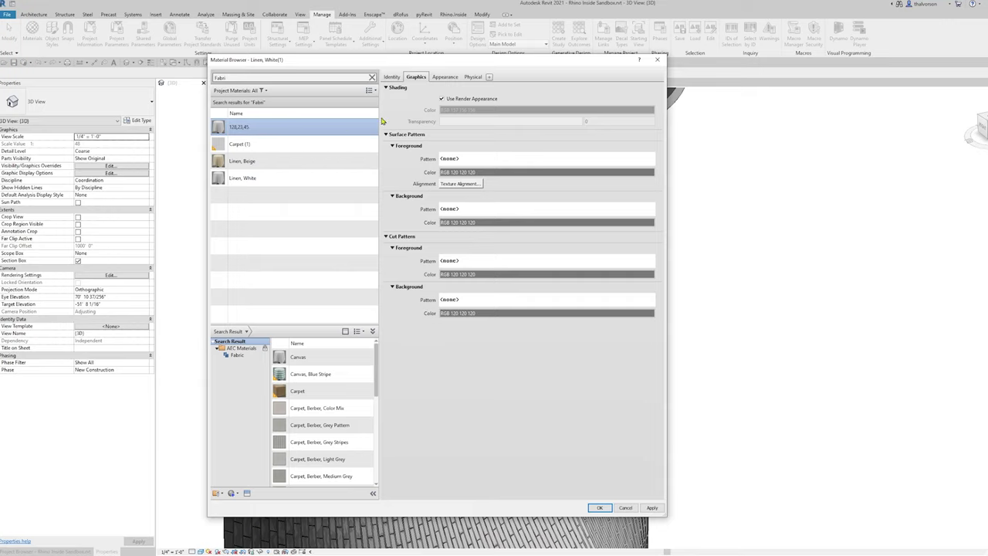
- Open the appearance of material 120,23,45 and browse the Autodesk Physical Assets library for replacement assets, then close the Asset Browser
{"action": "left_click", "coordinate": [447, 78]}
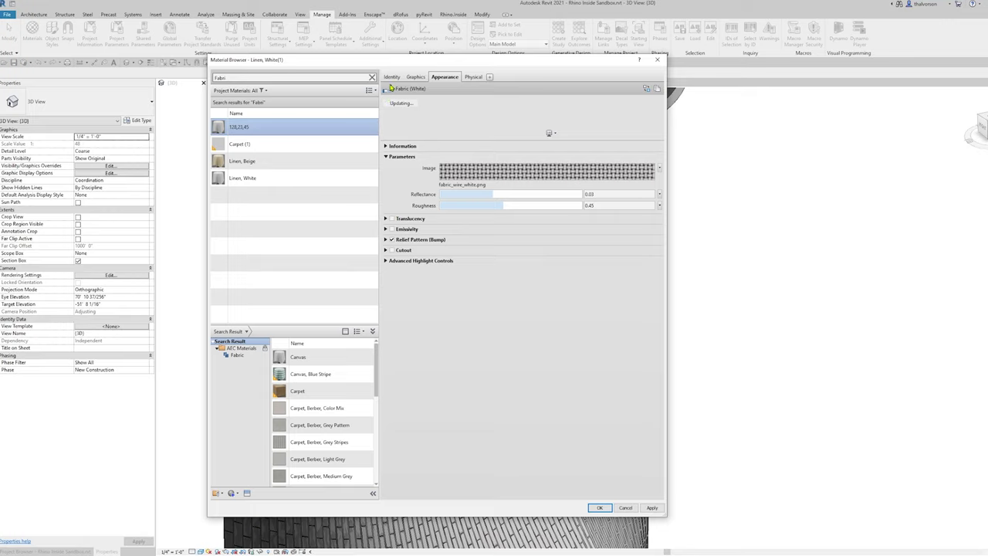
{"action": "left_click", "coordinate": [647, 91]}
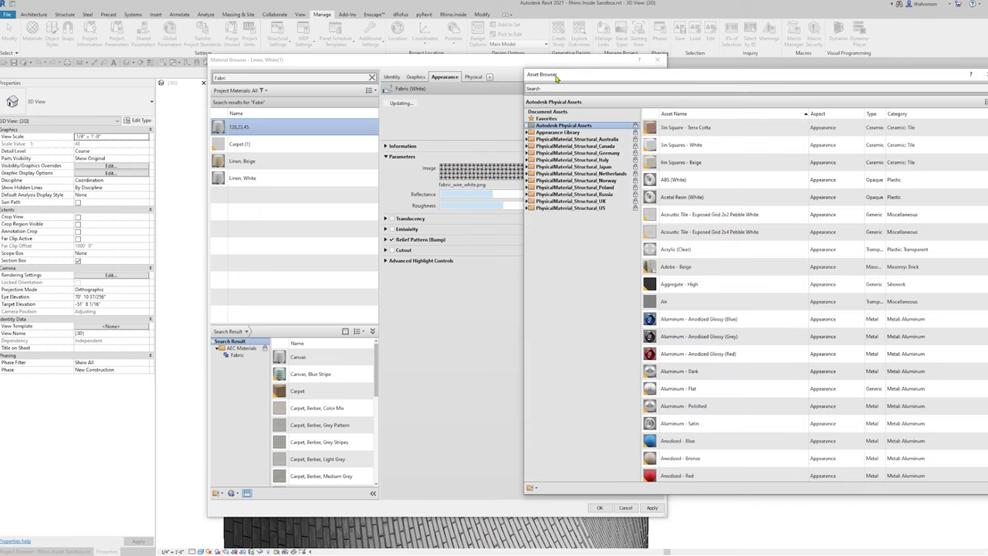
{"action": "left_click_drag", "start_coordinate": [558, 78], "coordinate": [412, 87]}
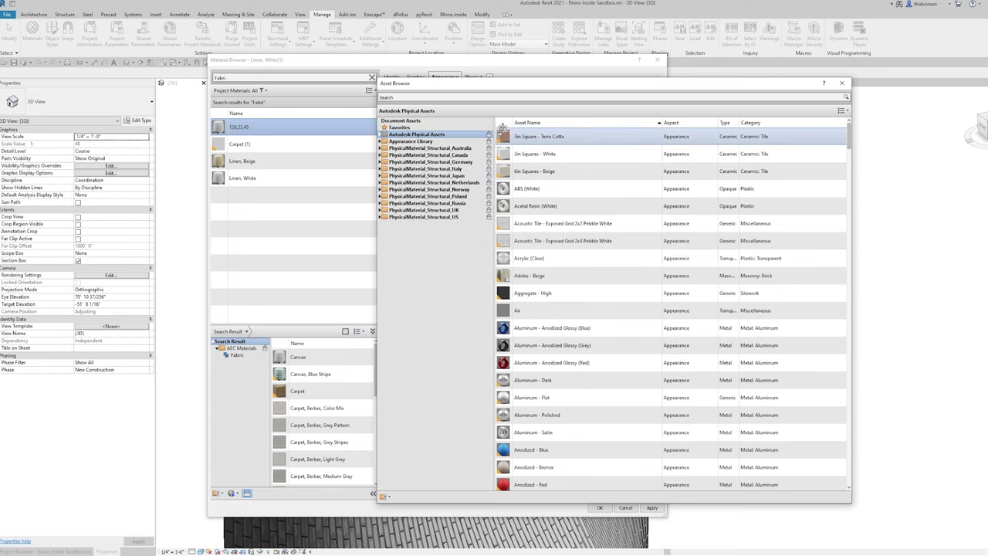
{"action": "left_click_drag", "start_coordinate": [495, 127], "coordinate": [502, 125]}
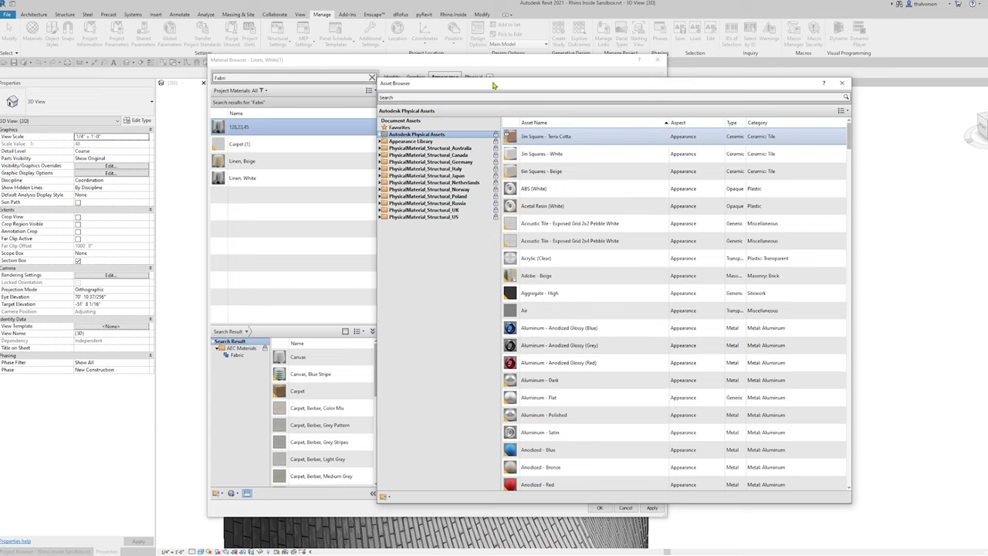
{"action": "left_click_drag", "start_coordinate": [494, 84], "coordinate": [450, 113]}
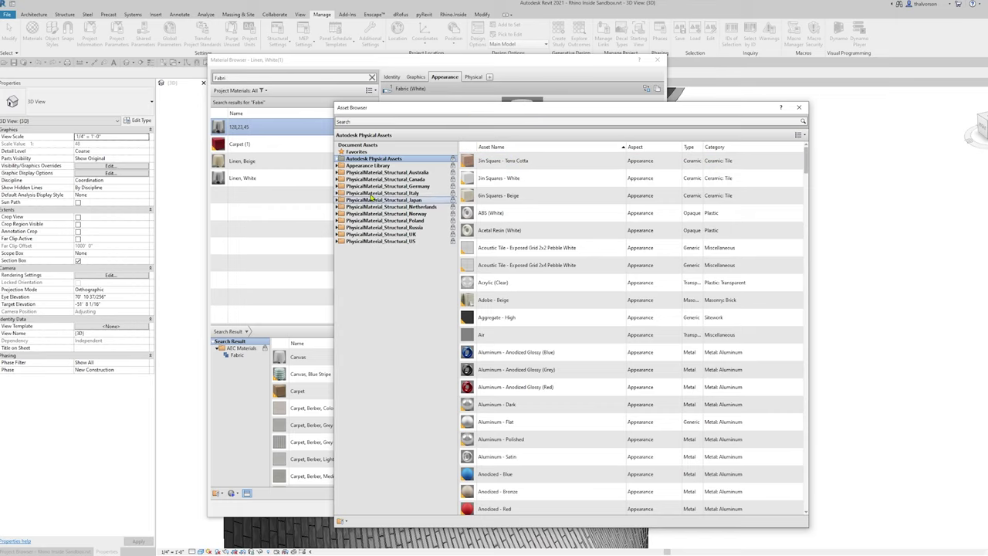
{"action": "left_click", "coordinate": [339, 159]}
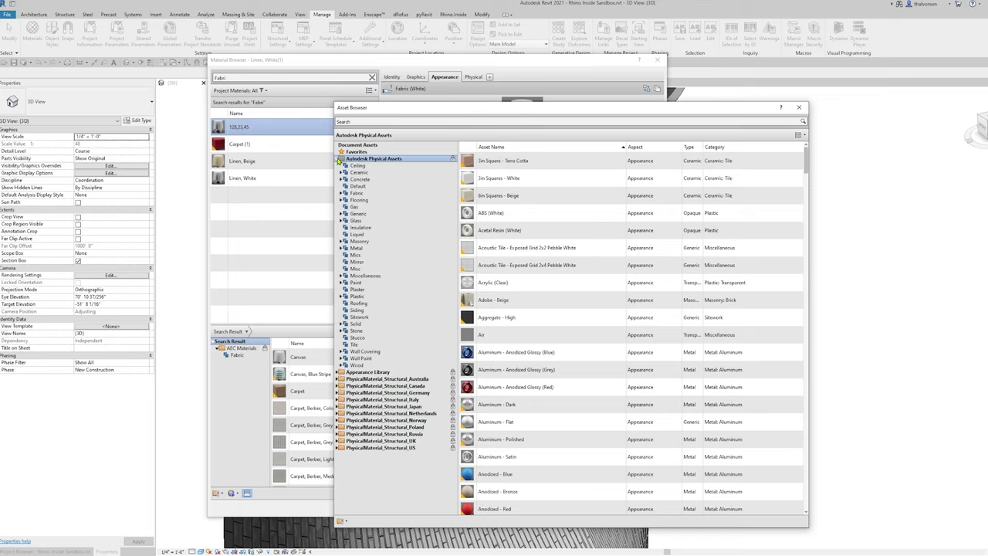
{"action": "left_click", "coordinate": [340, 159]}
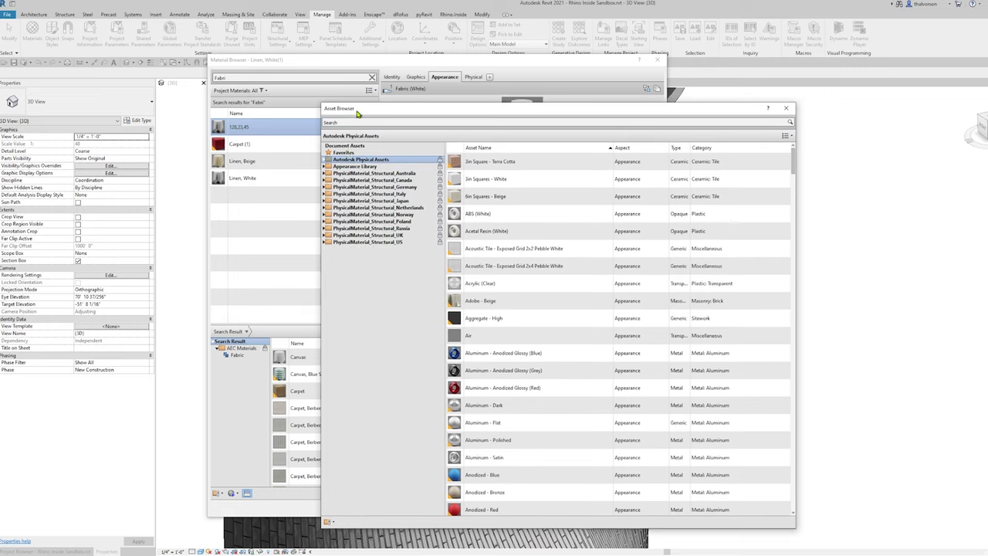
{"action": "left_click_drag", "start_coordinate": [374, 112], "coordinate": [361, 113]}
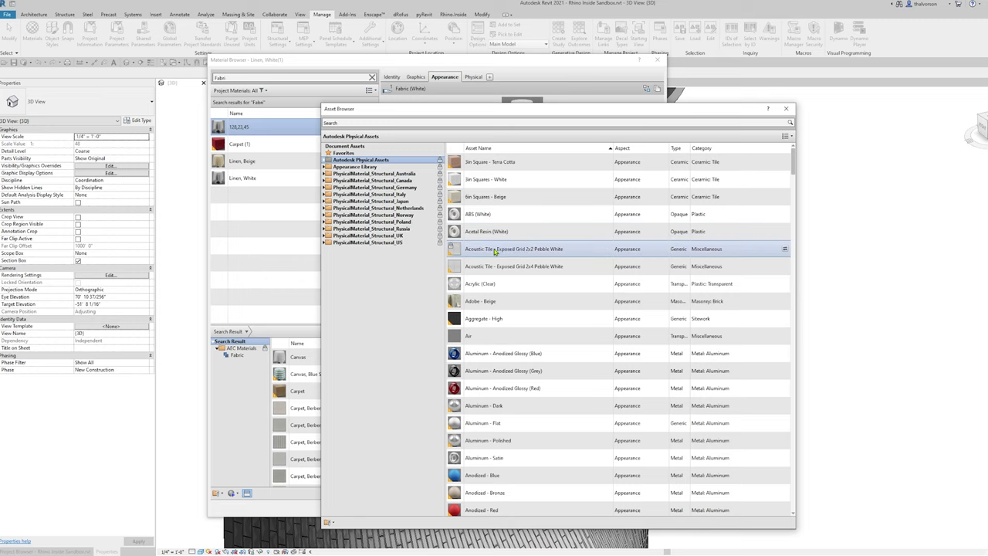
{"action": "scroll", "coordinate": [486, 242], "scroll_direction": "down", "scroll_amount": 7}
{"action": "scroll", "coordinate": [488, 242], "scroll_direction": "down", "scroll_amount": 9}
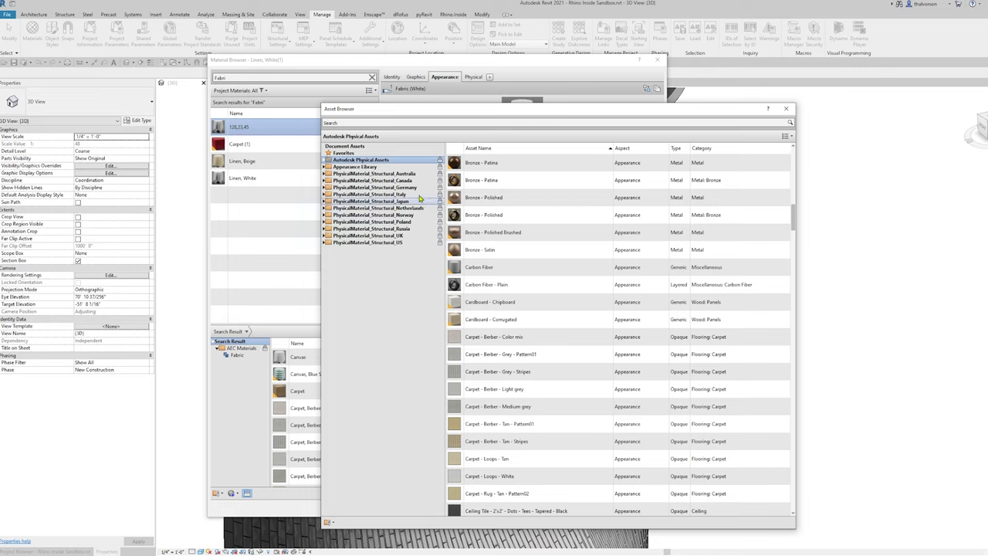
{"action": "left_click_drag", "start_coordinate": [422, 113], "coordinate": [314, 96]}
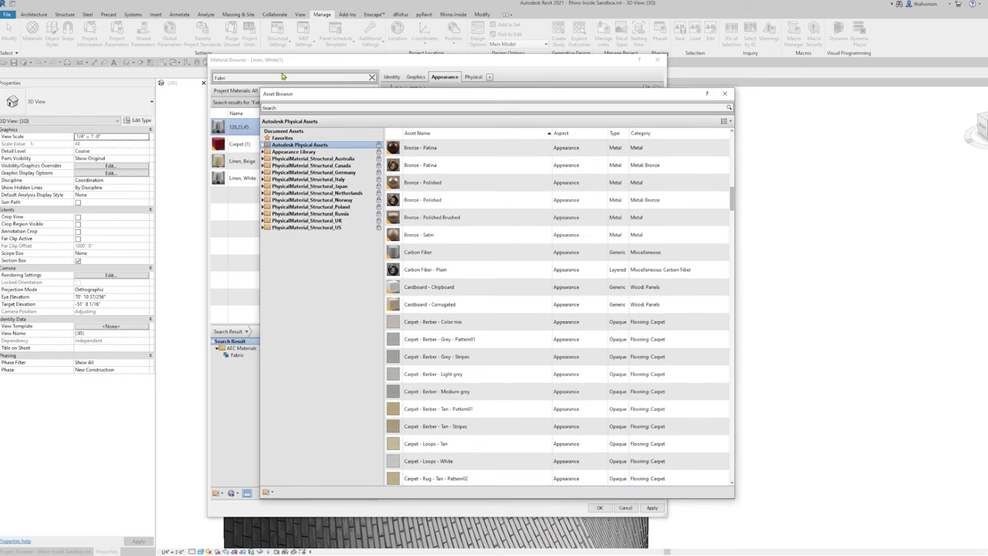
{"action": "left_click", "coordinate": [724, 93]}
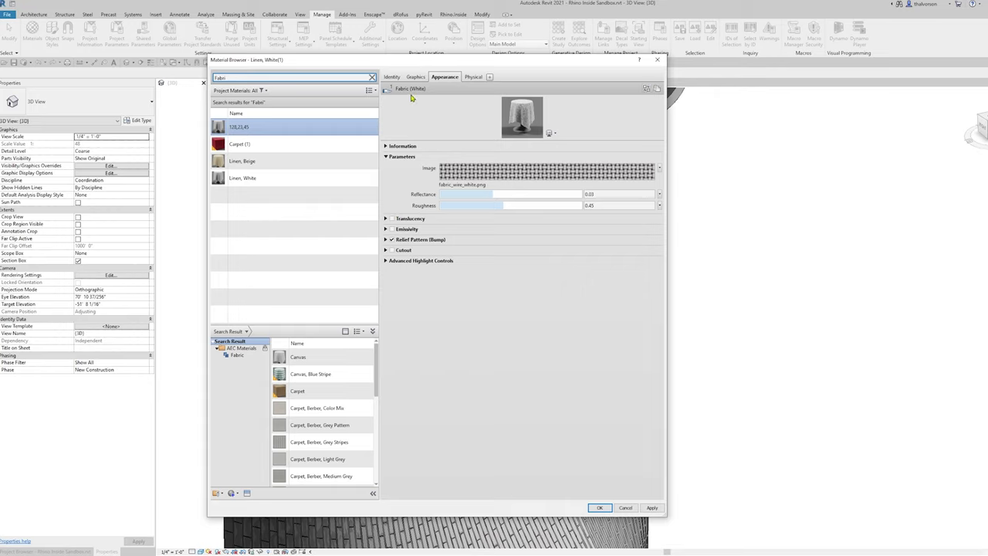
- Replace the fabric image in material 120,23,45's appearance with colour RGB 230 13 18, disable Relief Pattern (Bump), and apply the changes
{"action": "right_click", "coordinate": [478, 178]}
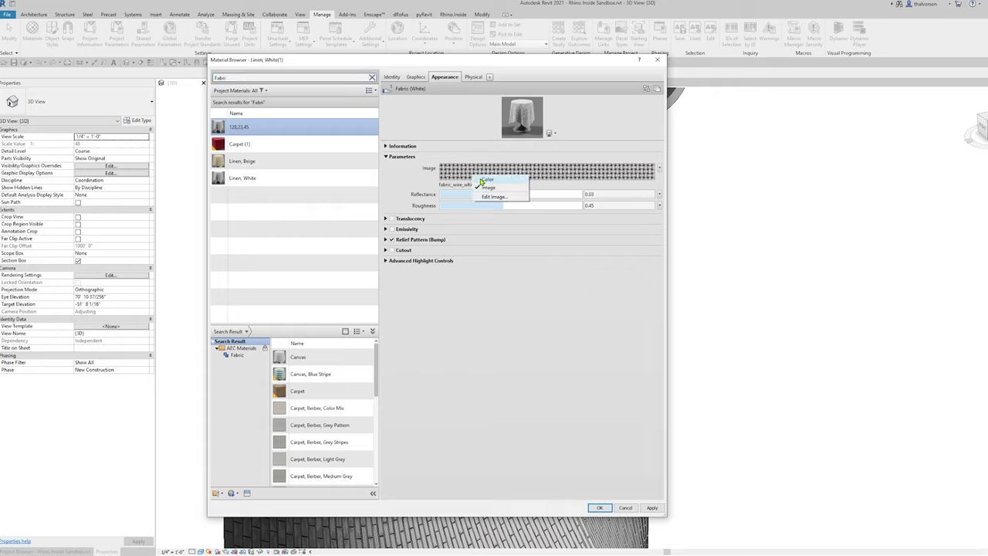
{"action": "left_click", "coordinate": [485, 179]}
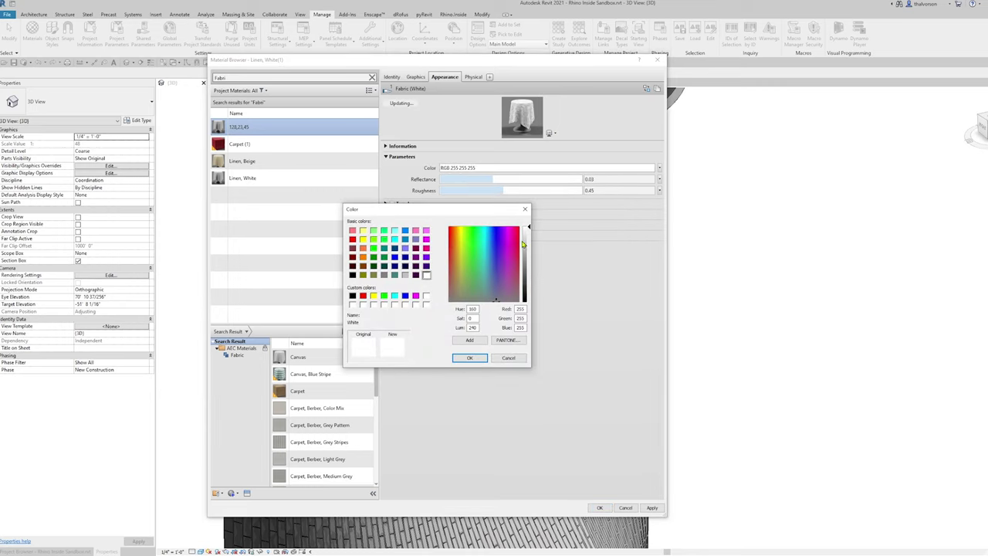
{"action": "left_click", "coordinate": [528, 266]}
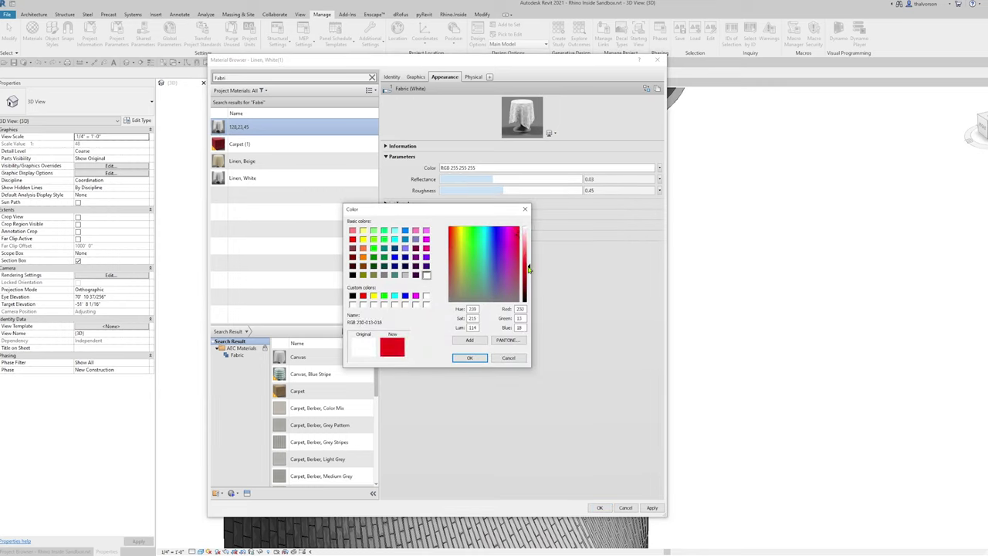
{"action": "left_click", "coordinate": [470, 359]}
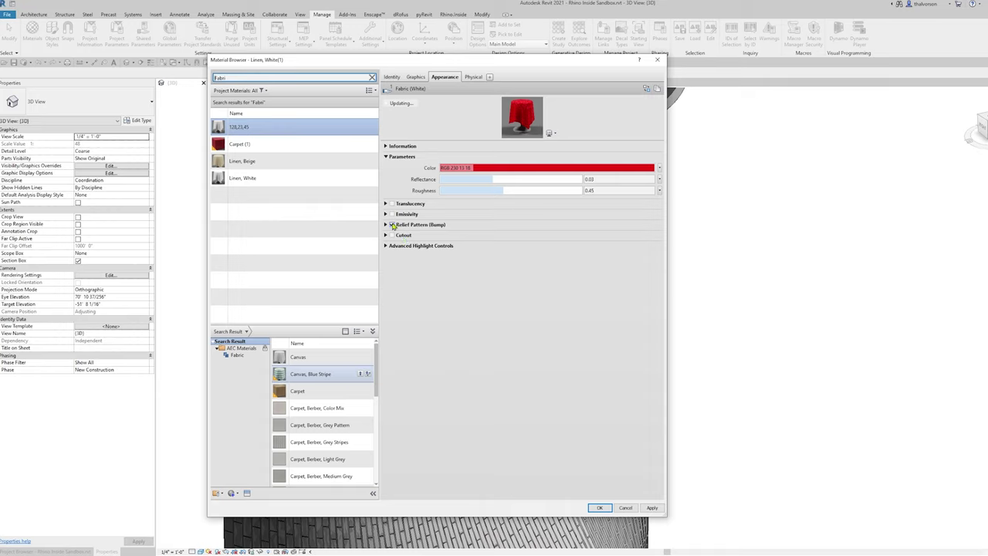
{"action": "left_click", "coordinate": [655, 509]}
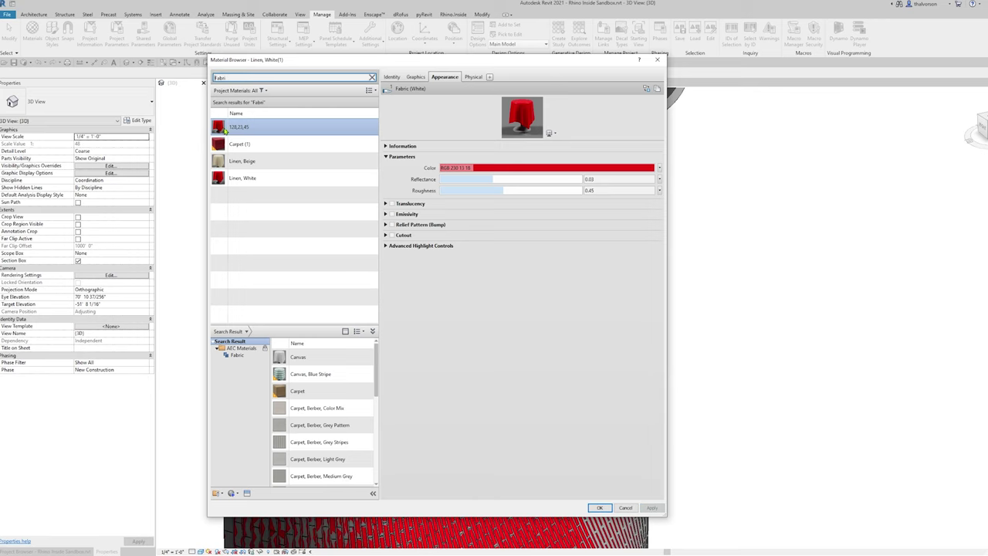
- Check the Linen, White material's appearance, return to material 120,23,45, and duplicate its Fabric (White) appearance asset
{"action": "left_click", "coordinate": [253, 179]}
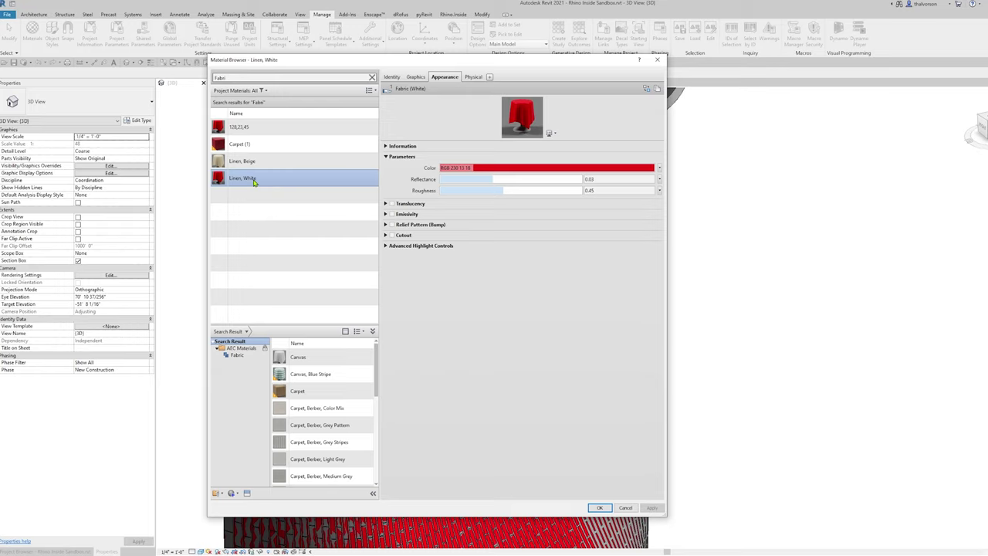
{"action": "left_click", "coordinate": [252, 133]}
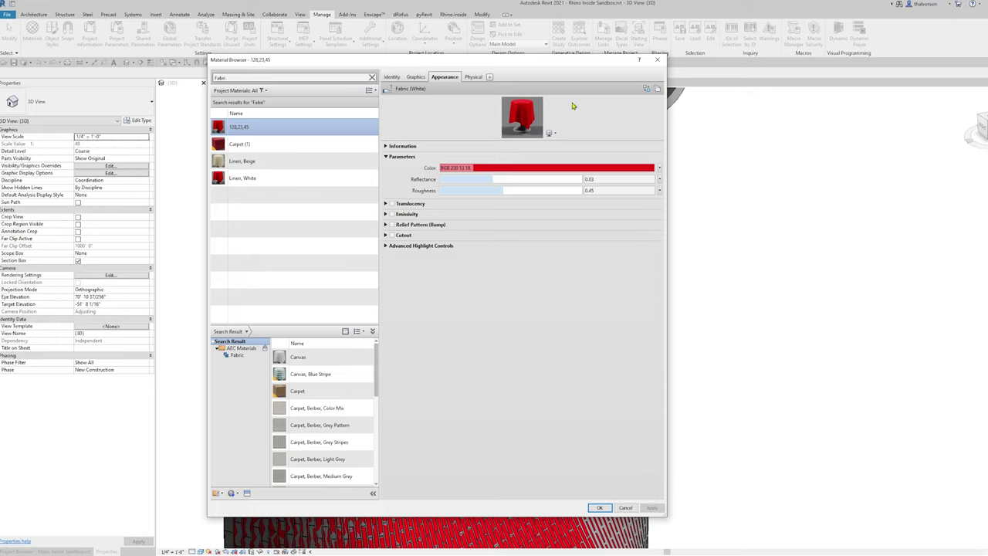
{"action": "left_click", "coordinate": [659, 90]}
- Search the Asset Browser for "Fabric", review the available appearance assets, and close the browser
{"action": "left_click", "coordinate": [646, 89]}
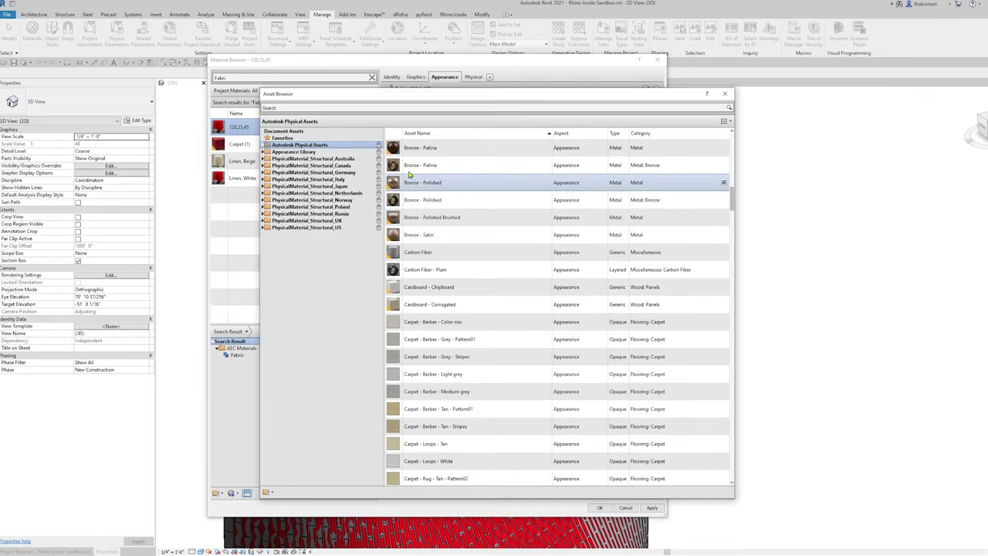
{"action": "left_click_drag", "start_coordinate": [415, 98], "coordinate": [413, 108]}
{"action": "left_click", "coordinate": [415, 118]}
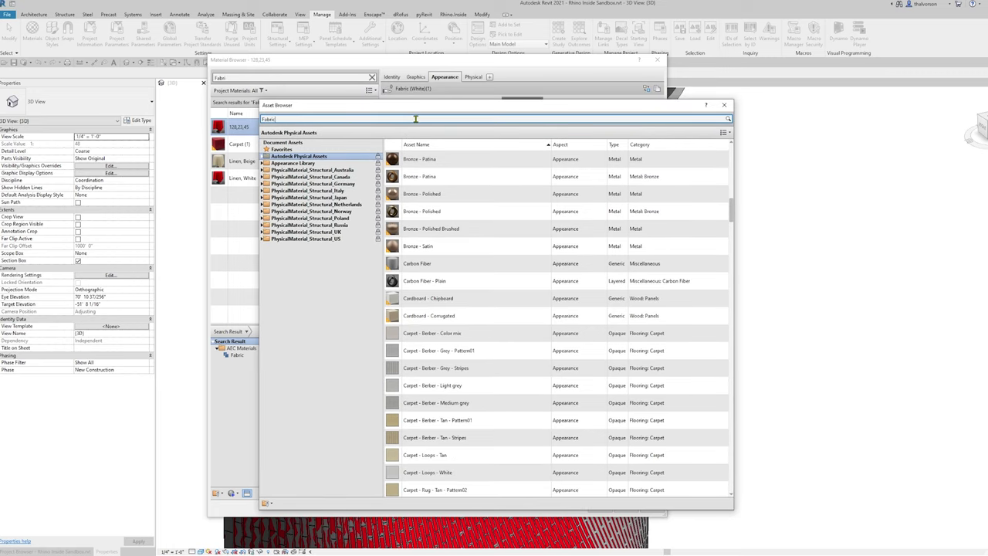
{"action": "key", "text": "Return"}
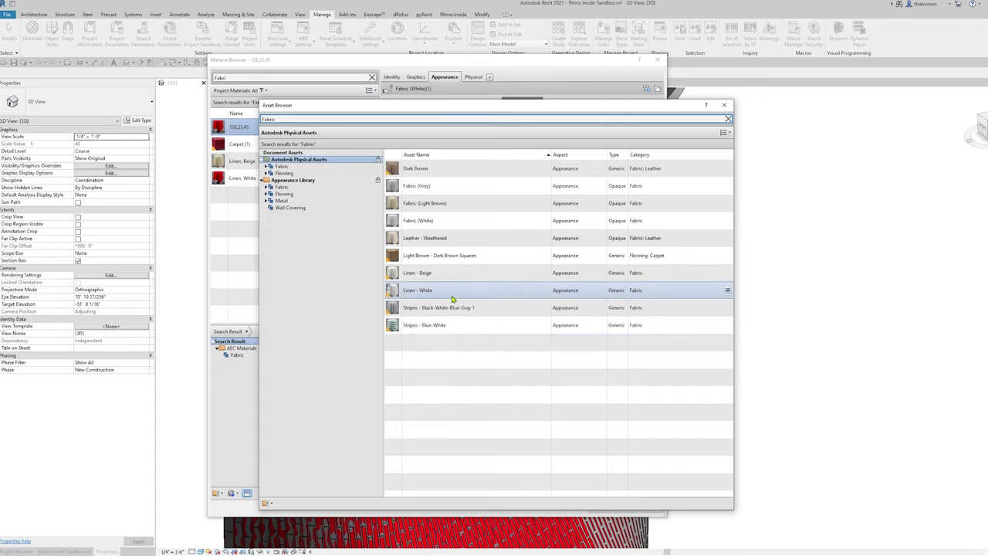
{"action": "left_click", "coordinate": [724, 104]}
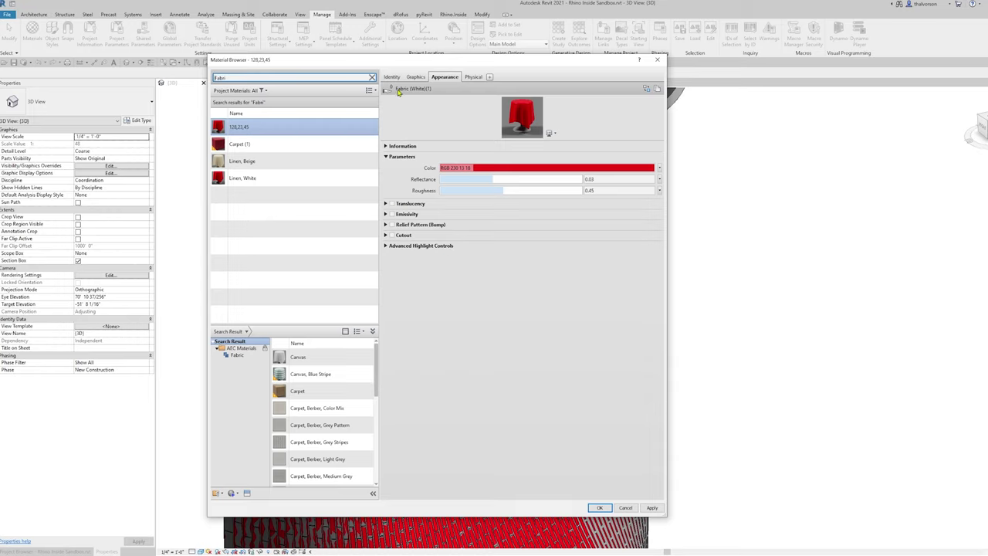
- Check the appearance asset assigned to Linen, White and accept the changes in the Material Browser
{"action": "left_click", "coordinate": [265, 178]}
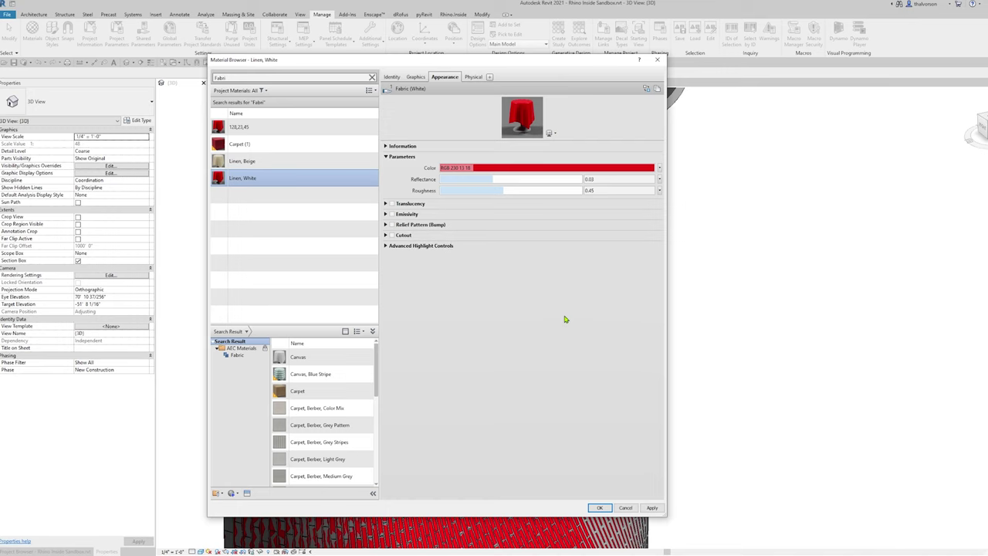
{"action": "left_click", "coordinate": [599, 508]}
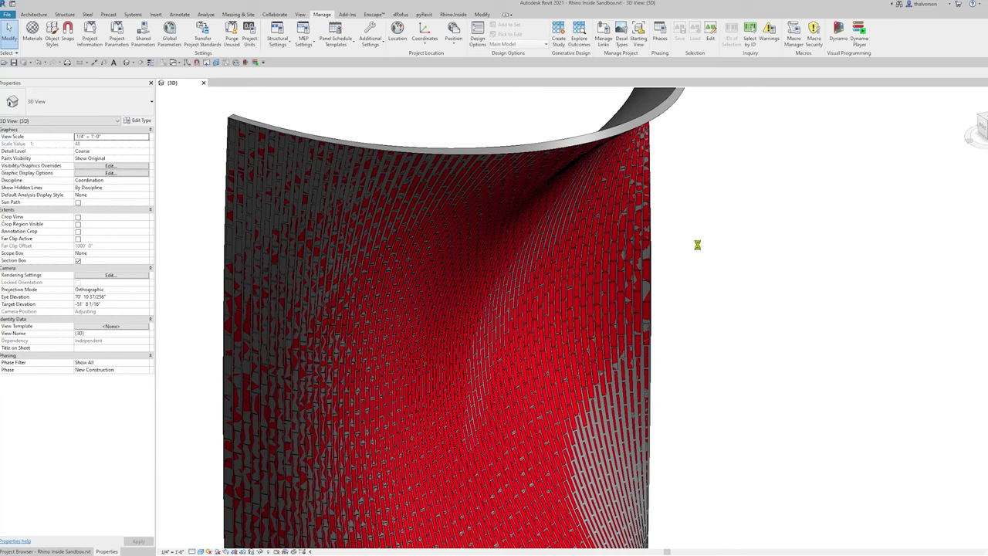
- Open the Material Assets editor, view the Appearance Library in its Asset Browser, and close both windows
{"action": "left_click", "coordinate": [370, 37]}
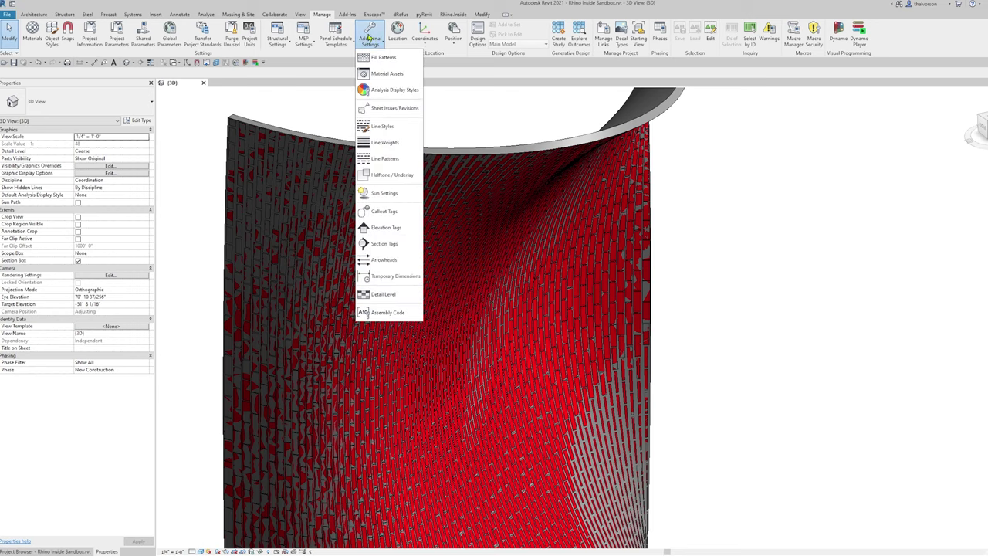
{"action": "left_click", "coordinate": [404, 77]}
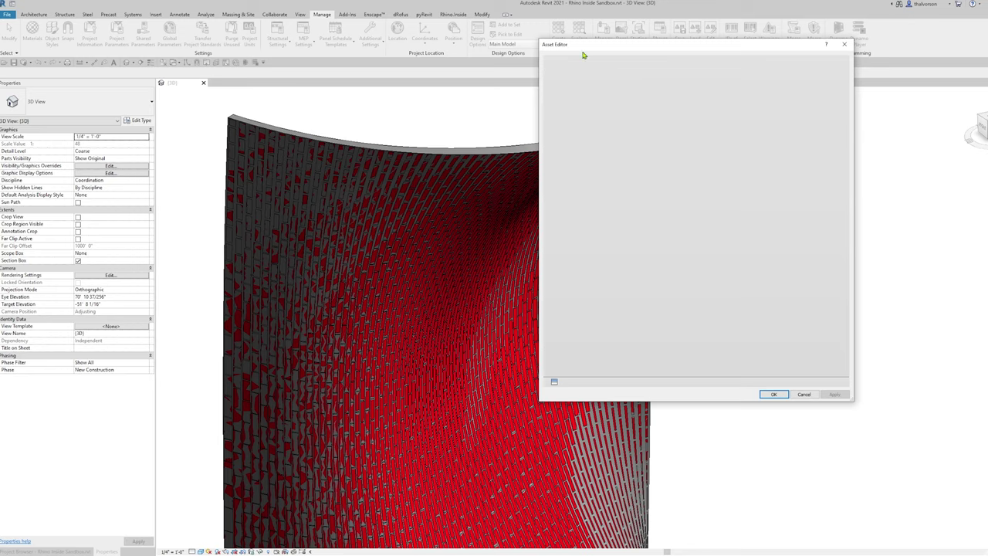
{"action": "left_click_drag", "start_coordinate": [584, 55], "coordinate": [491, 65]}
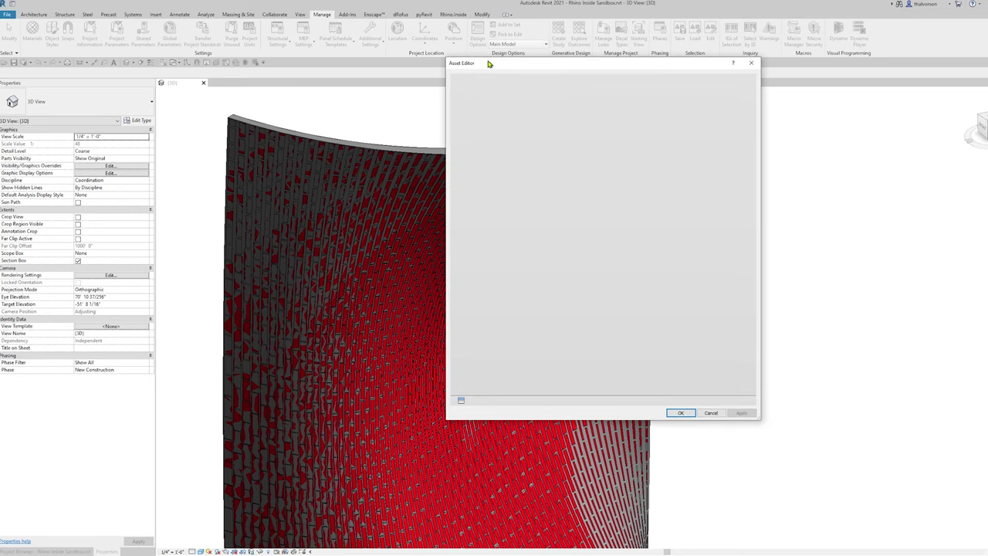
{"action": "left_click", "coordinate": [462, 402]}
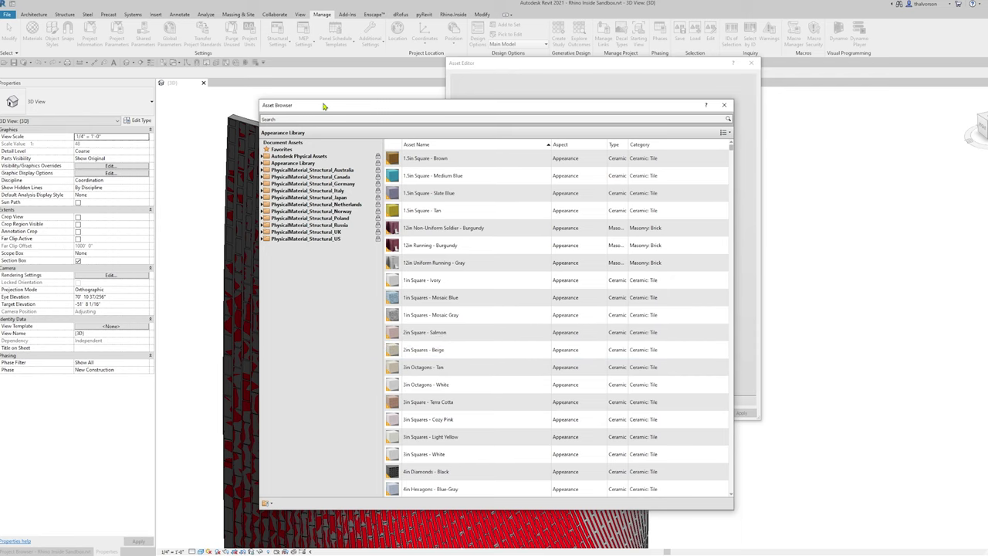
{"action": "left_click_drag", "start_coordinate": [324, 105], "coordinate": [356, 105]}
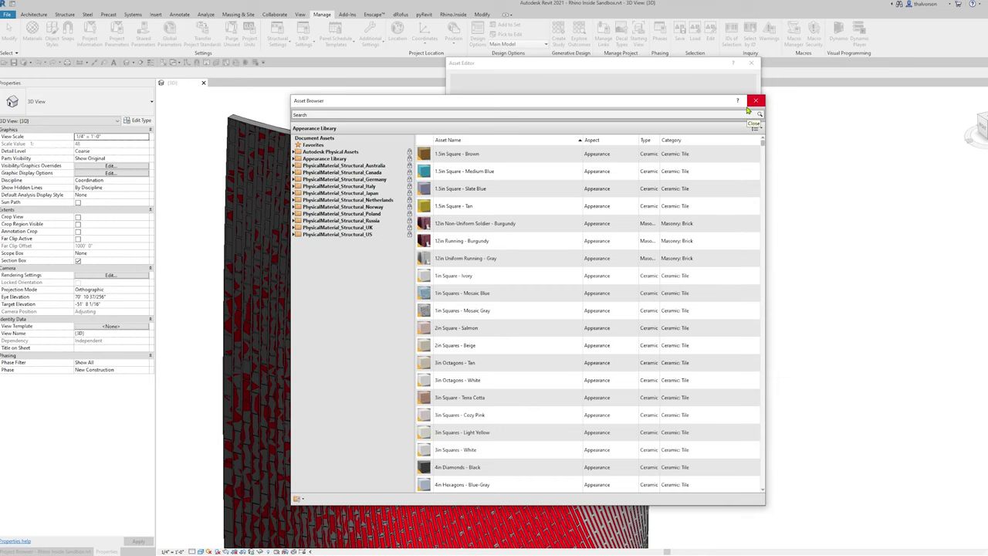
{"action": "left_click", "coordinate": [750, 64]}
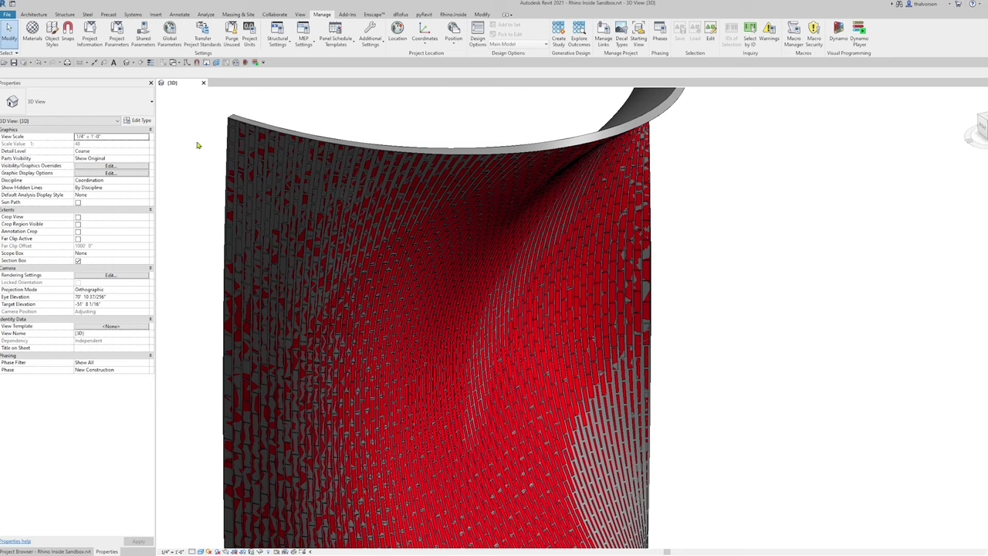
- Switch back to Grasshopper and move the two list panels up and to the left, beside the Appearance Asset (Generic) component
{"action": "middle_click_drag", "start_coordinate": [199, 145], "coordinate": [260, 152]}
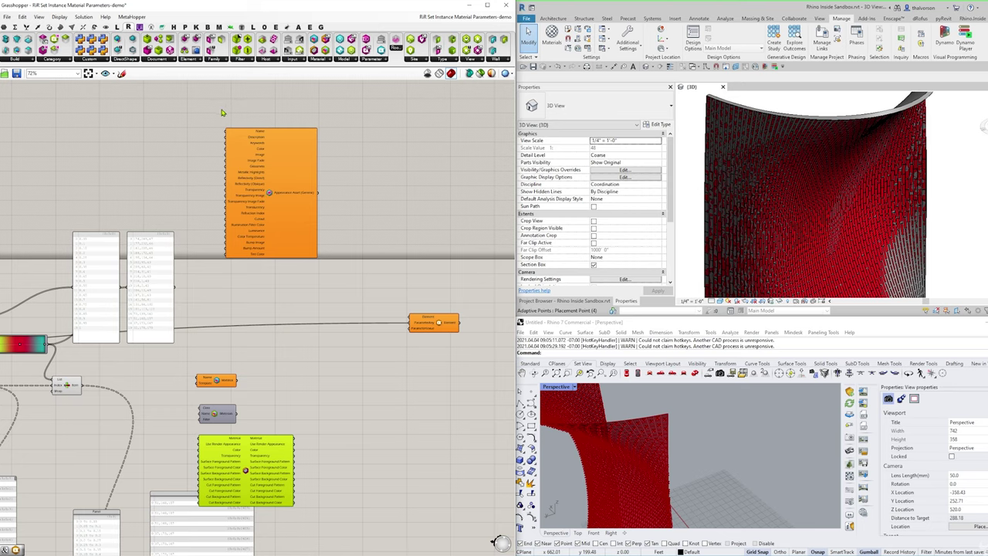
{"action": "left_click_drag", "start_coordinate": [234, 115], "coordinate": [251, 281], "text": "alt"}
{"action": "right_click_drag", "start_coordinate": [299, 370], "coordinate": [379, 255]}
{"action": "left_click", "coordinate": [323, 259]}
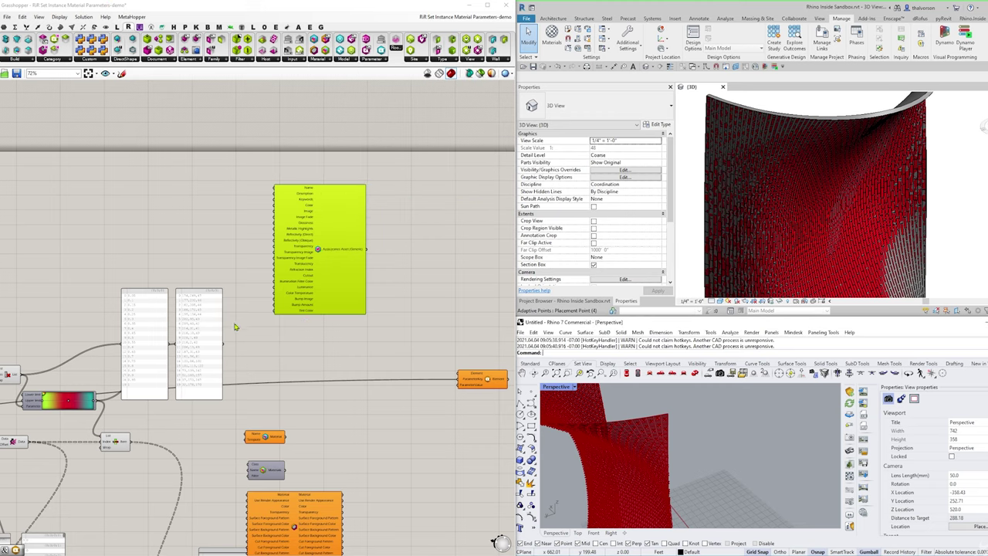
{"action": "left_click_drag", "start_coordinate": [226, 270], "coordinate": [149, 268]}
{"action": "left_click", "coordinate": [197, 291]}
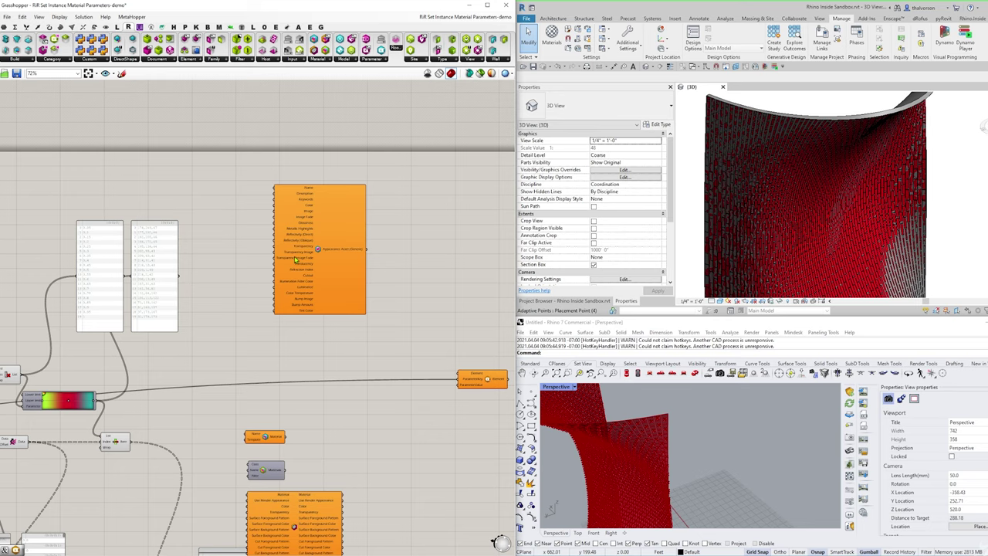
{"action": "left_click_drag", "start_coordinate": [316, 258], "coordinate": [298, 264]}
{"action": "scroll", "coordinate": [299, 270], "scroll_direction": "up", "scroll_amount": 3}
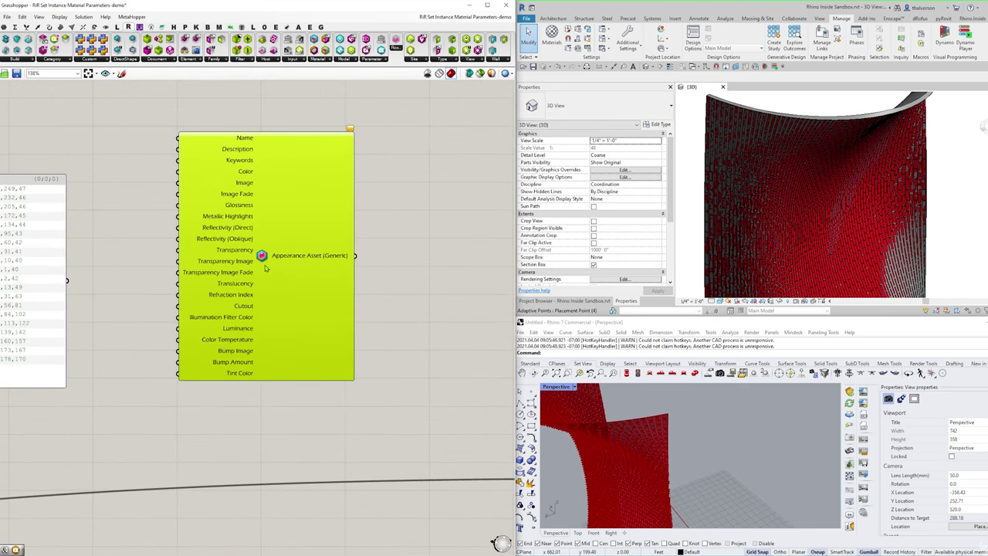
- Add a Modify Appearance Asset (Generic) component directly to the right of the Create Appearance Asset (Generic) component
{"action": "scroll", "coordinate": [263, 256], "scroll_direction": "down", "scroll_amount": 2}
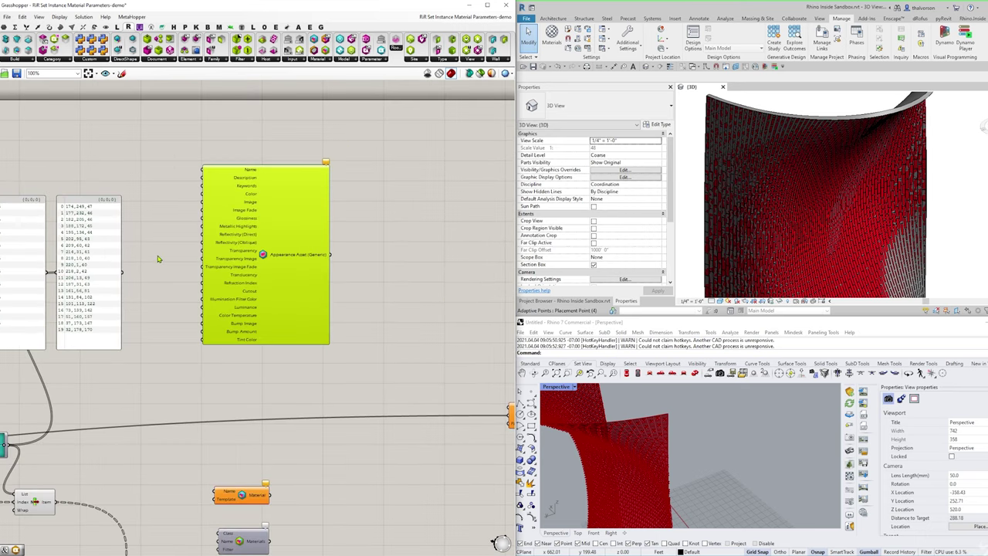
{"action": "left_click", "coordinate": [332, 61]}
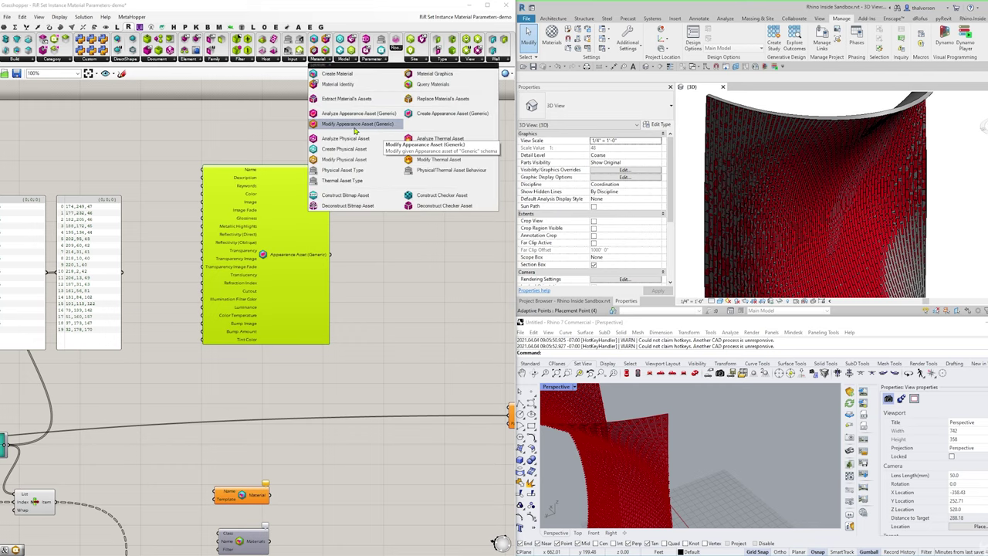
{"action": "left_click_drag", "start_coordinate": [356, 125], "coordinate": [422, 264]}
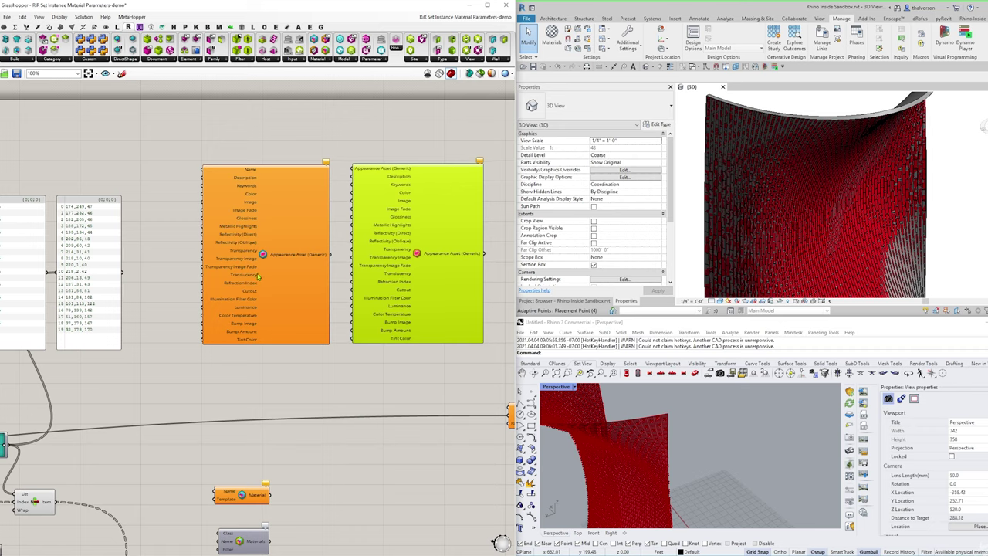
- Review the gradient parameter and colour lists, the components that feed them, and the two appearance asset components
{"action": "scroll", "coordinate": [241, 278], "scroll_direction": "down", "scroll_amount": 1}
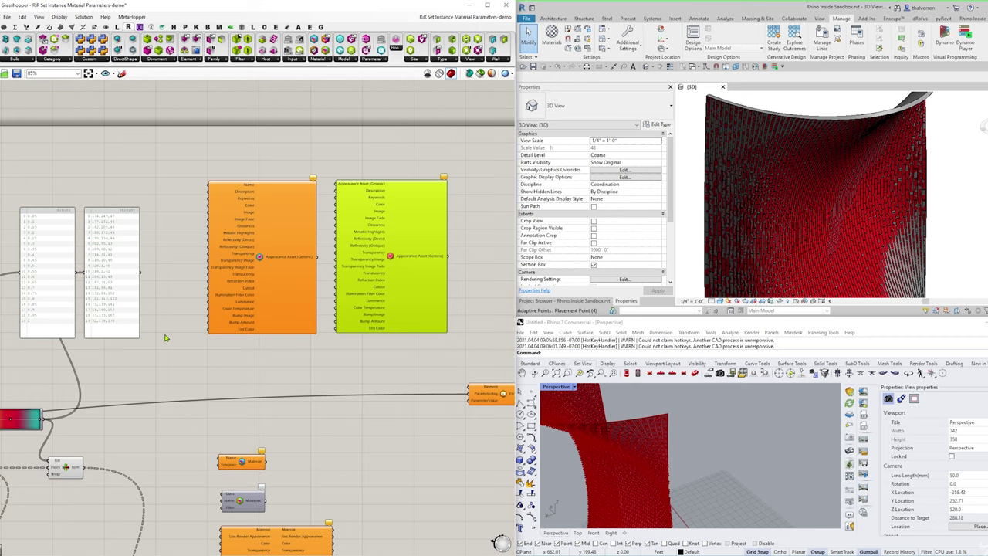
{"action": "right_click_drag", "start_coordinate": [133, 376], "coordinate": [184, 310]}
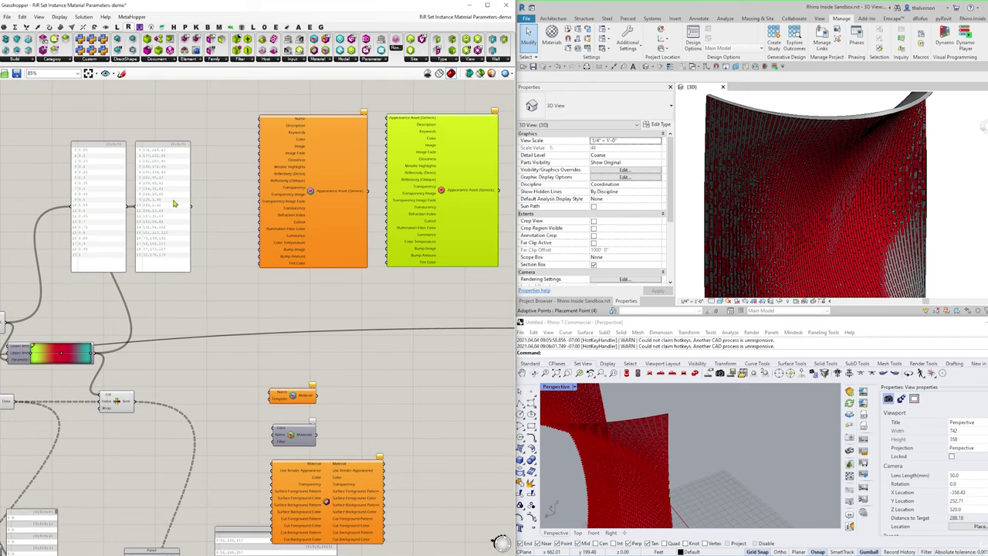
{"action": "scroll", "coordinate": [142, 222], "scroll_direction": "up", "scroll_amount": 2}
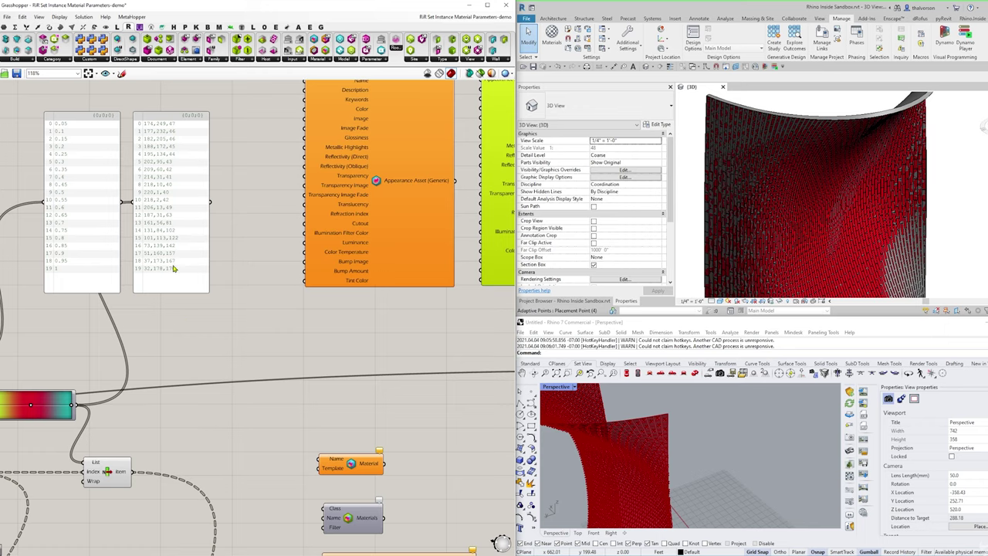
{"action": "right_click_drag", "start_coordinate": [109, 341], "coordinate": [356, 338]}
{"action": "scroll", "coordinate": [356, 338], "scroll_direction": "down", "scroll_amount": 1}
{"action": "right_click_drag", "start_coordinate": [167, 328], "coordinate": [275, 318]}
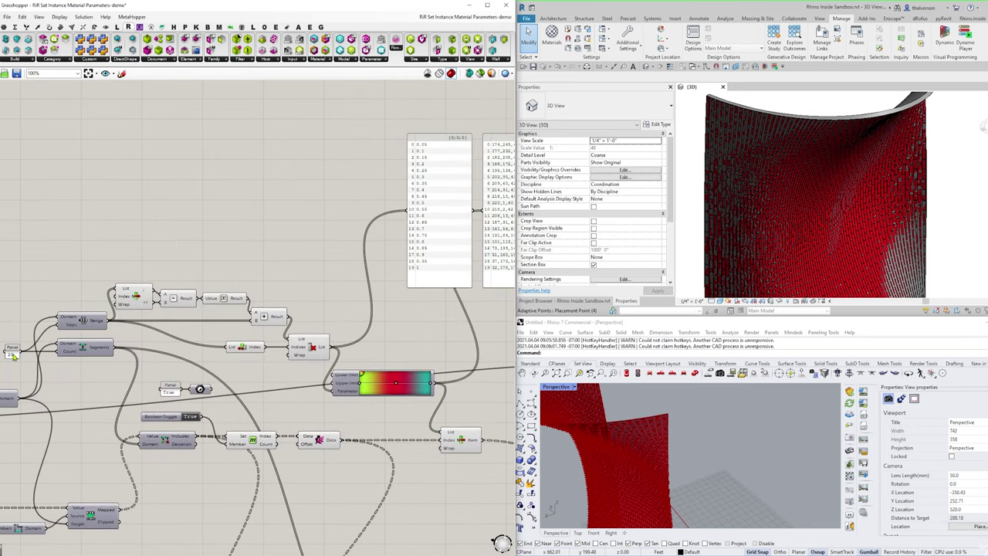
{"action": "right_click_drag", "start_coordinate": [406, 345], "coordinate": [257, 333]}
{"action": "right_click_drag", "start_coordinate": [475, 283], "coordinate": [359, 258]}
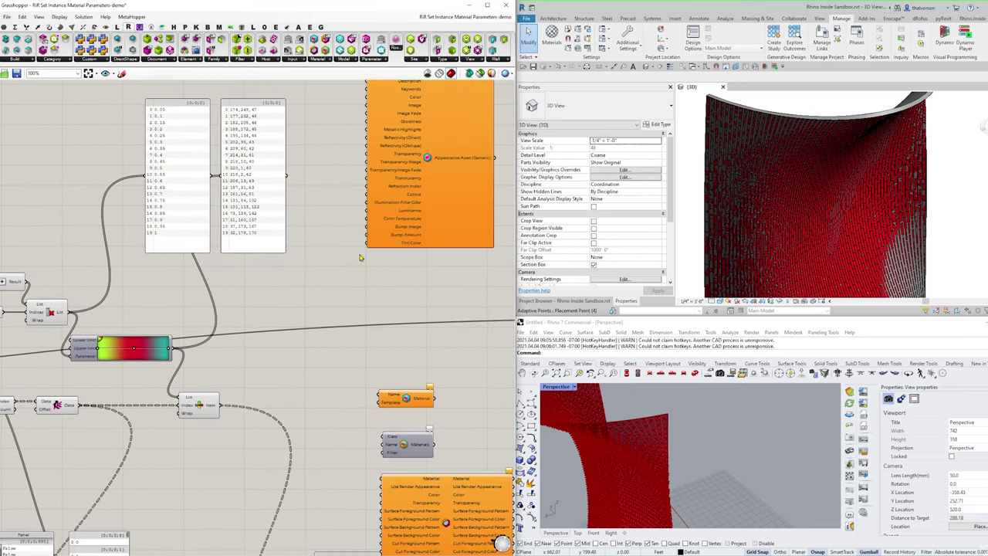
{"action": "right_click_drag", "start_coordinate": [431, 189], "coordinate": [287, 253]}
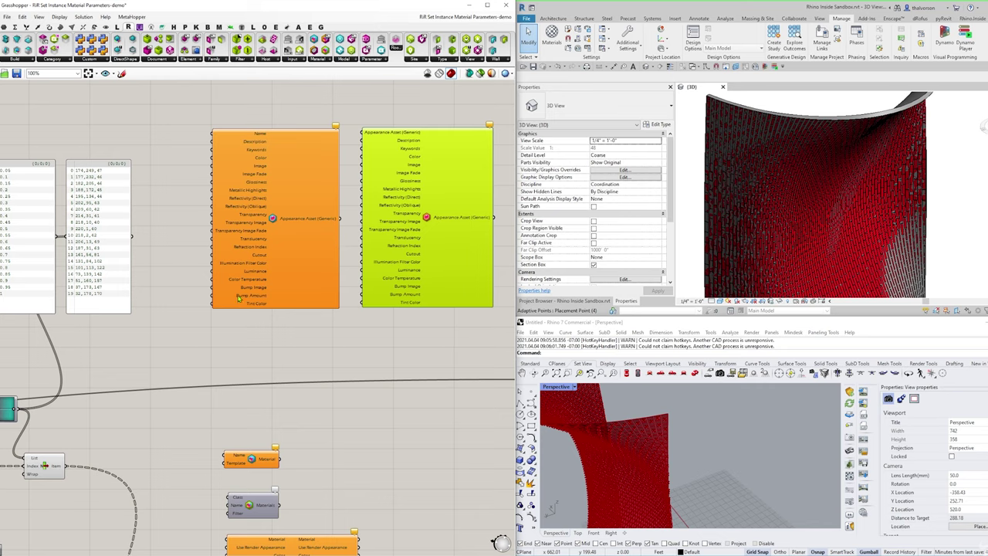
{"action": "right_click_drag", "start_coordinate": [178, 340], "coordinate": [231, 318]}
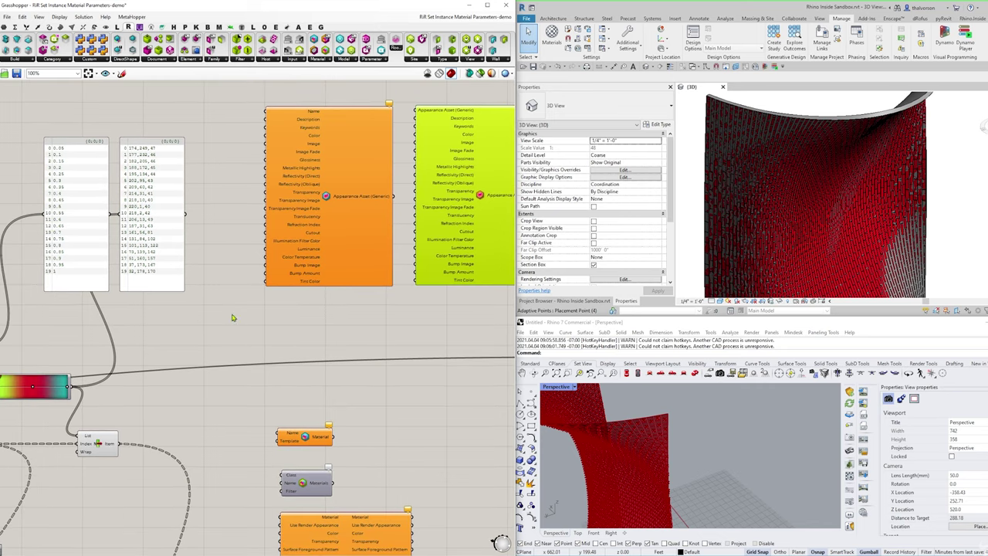
- Find the List Indices component and place it below the colour list panel
{"action": "left_click", "coordinate": [158, 341]}
{"action": "double_click", "coordinate": [158, 342]}
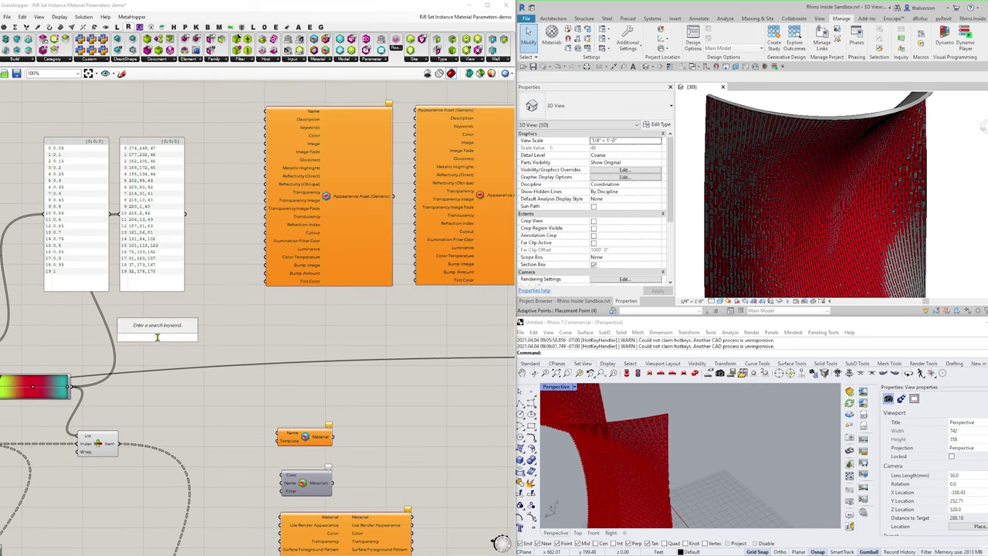
{"action": "type", "text": "last"}
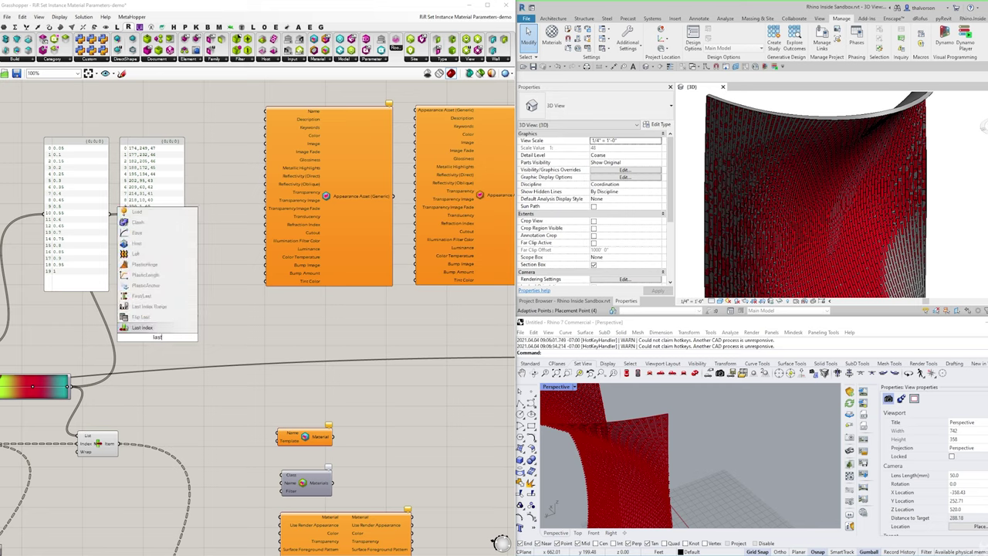
{"action": "key", "text": "BackSpace"}
{"action": "key", "text": "BackSpace"}
{"action": "key", "text": "BackSpace"}
{"action": "type", "text": "ist"}
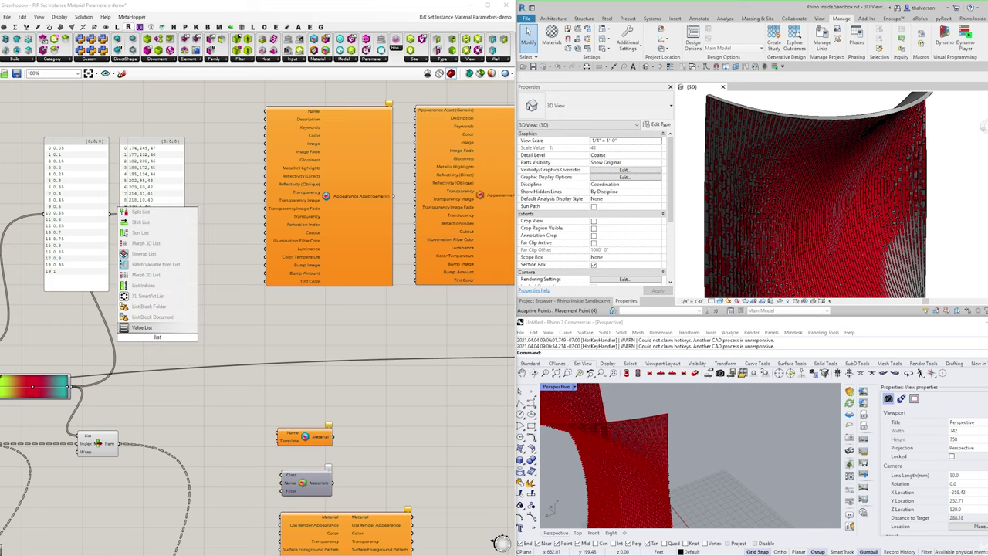
{"action": "left_click", "coordinate": [144, 285]}
{"action": "left_click", "coordinate": [156, 341]}
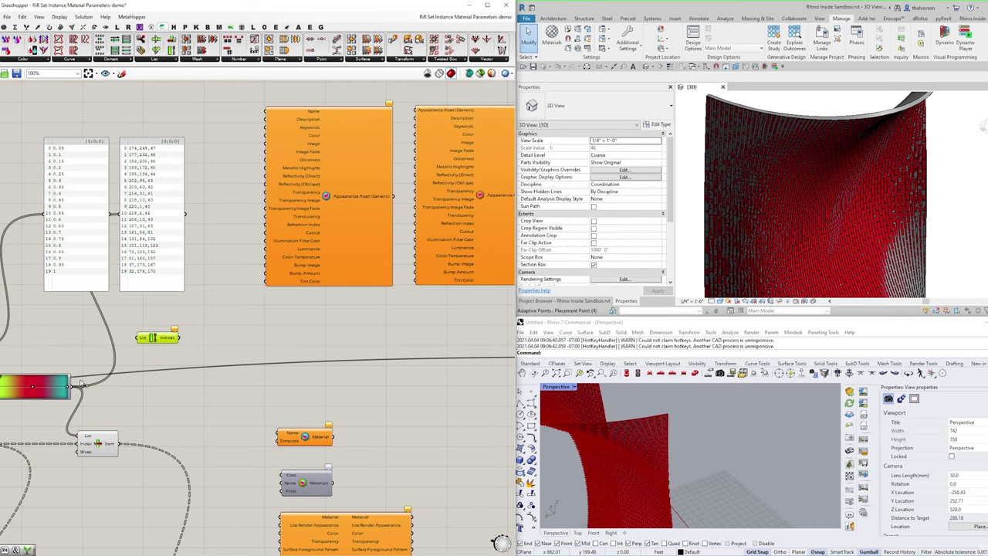
- Wire the gradient's colour output into List Indices, duplicate the colour list panel, and feed the copy from the Indices output
{"action": "left_click_drag", "start_coordinate": [71, 385], "coordinate": [138, 337]}
{"action": "left_click_drag", "start_coordinate": [159, 247], "coordinate": [238, 246], "text": "alt"}
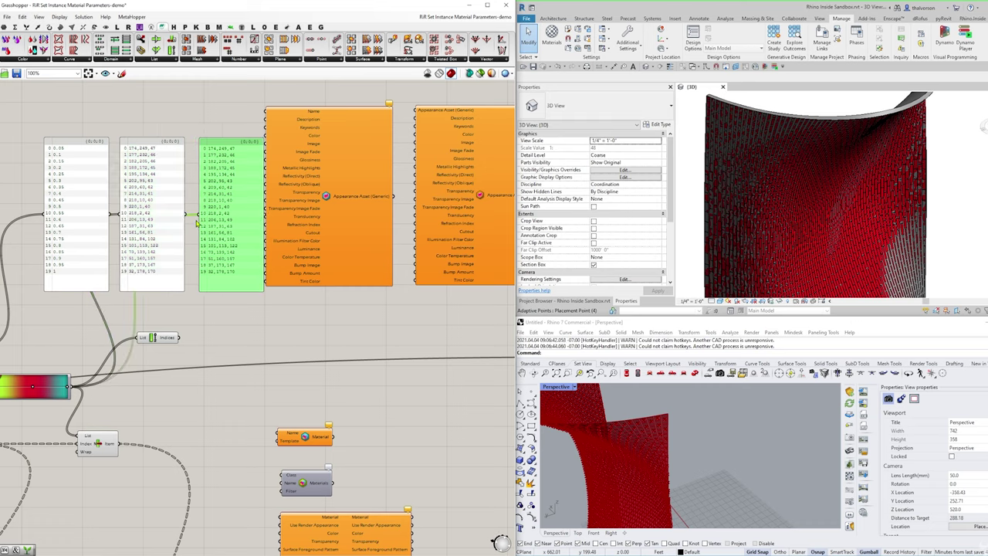
{"action": "left_click_drag", "start_coordinate": [199, 215], "coordinate": [156, 351]}
- Add a Concatenate component to the right of List Indices
{"action": "double_click", "coordinate": [226, 346]}
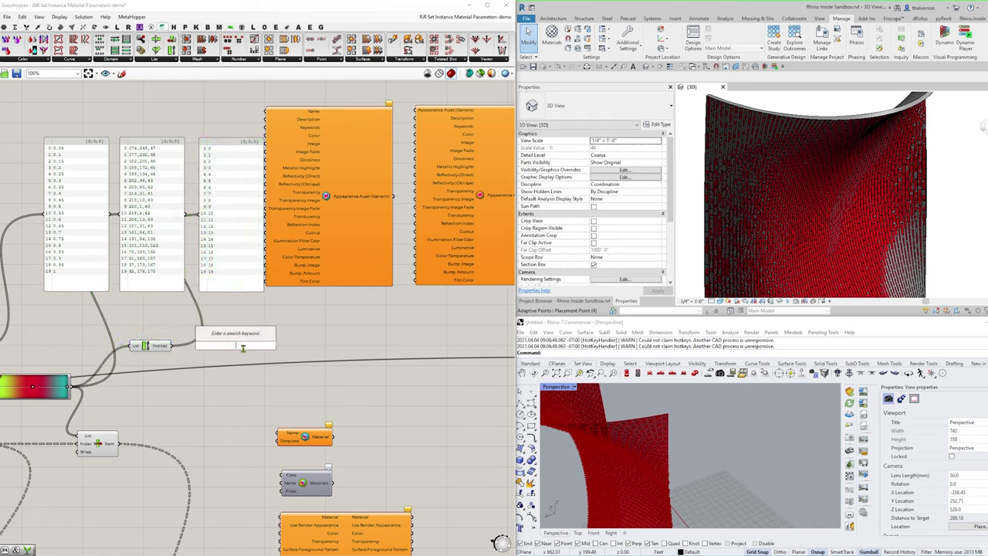
{"action": "type", "text": "&"}
{"action": "key", "text": "Return"}
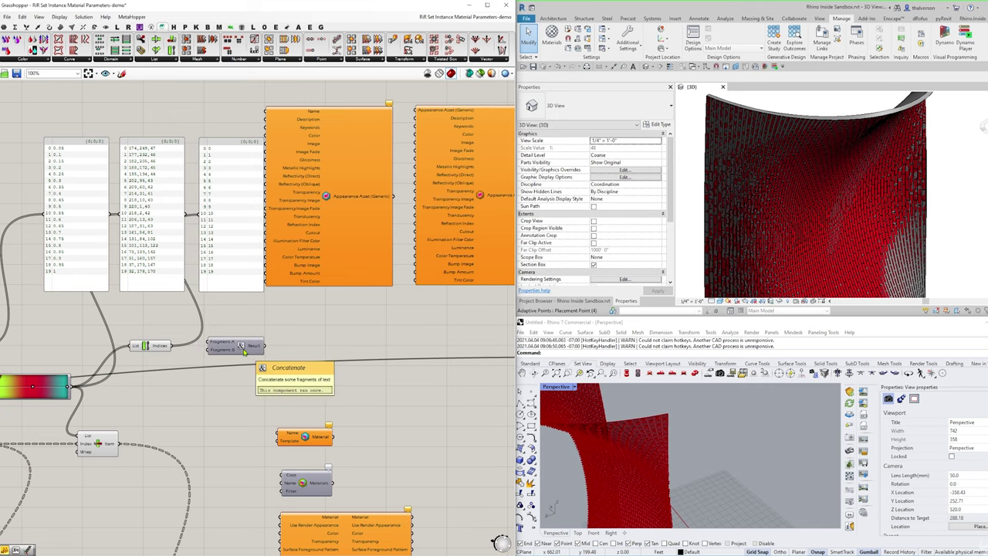
{"action": "scroll", "coordinate": [207, 354], "scroll_direction": "up", "scroll_amount": 2}
{"action": "left_click_drag", "start_coordinate": [241, 348], "coordinate": [257, 344]}
- Create a text panel reading "Panel Material" above List Indices and wire it into Fragment A of Concatenate
{"action": "double_click", "coordinate": [173, 321]}
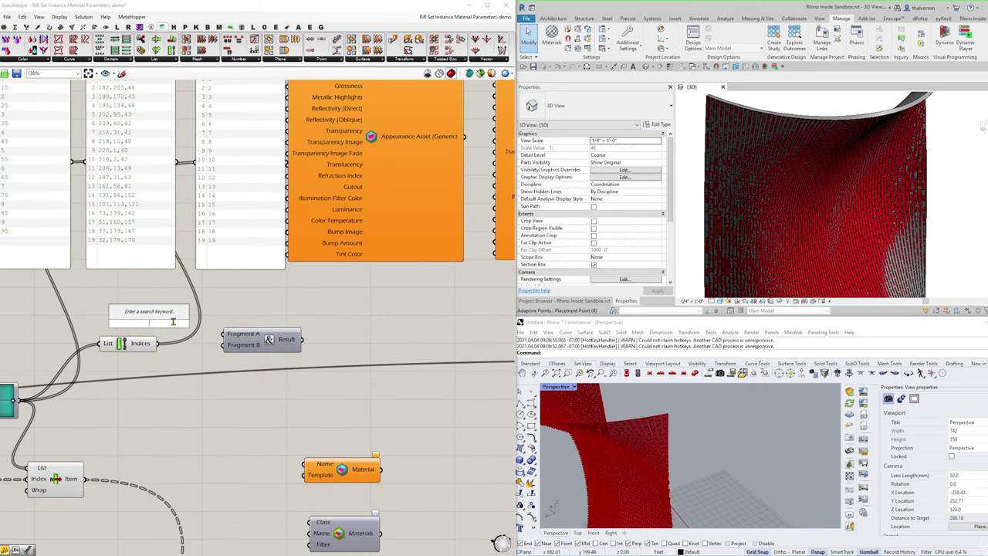
{"action": "type", "text": "\"Panel Material"}
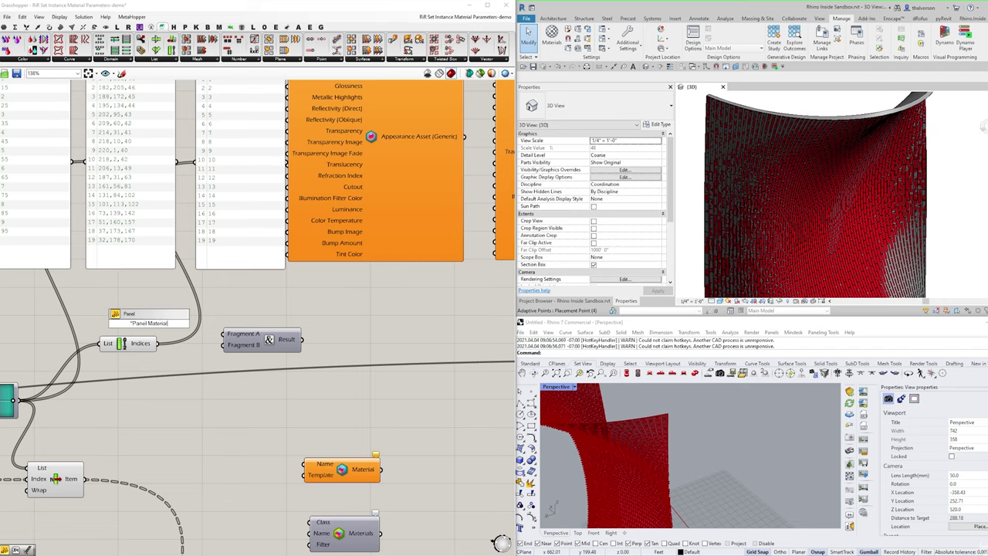
{"action": "key", "text": "Return"}
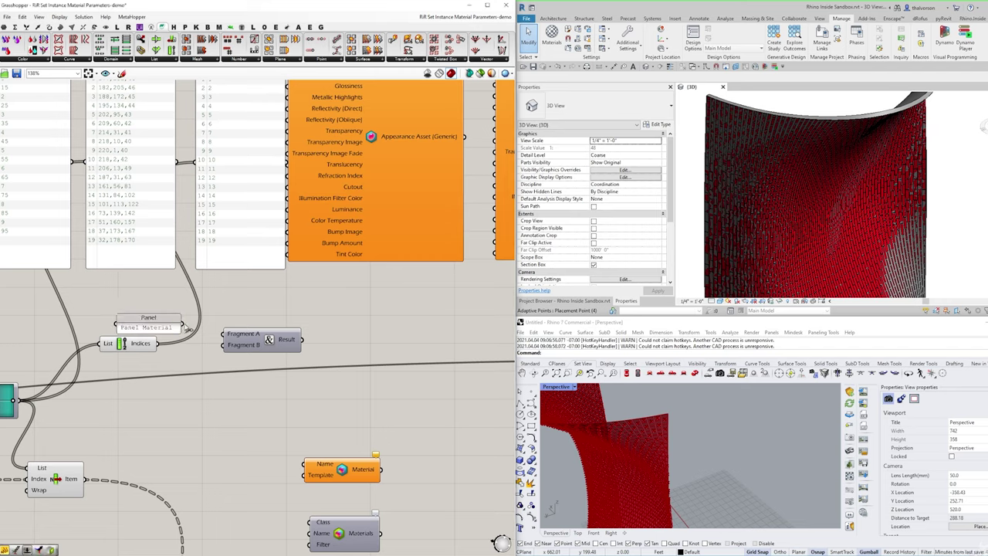
{"action": "left_click_drag", "start_coordinate": [183, 324], "coordinate": [230, 332]}
- Duplicate the "Panel Material" text panel, replace the copy's text with a blank space, and wire it into Fragment B
{"action": "mouse_move", "coordinate": [167, 325]}
{"action": "left_mouse_down"}
{"action": "mouse_move", "coordinate": [158, 307]}
{"action": "mouse_move", "coordinate": [161, 326]}
{"action": "left_mouse_up"}
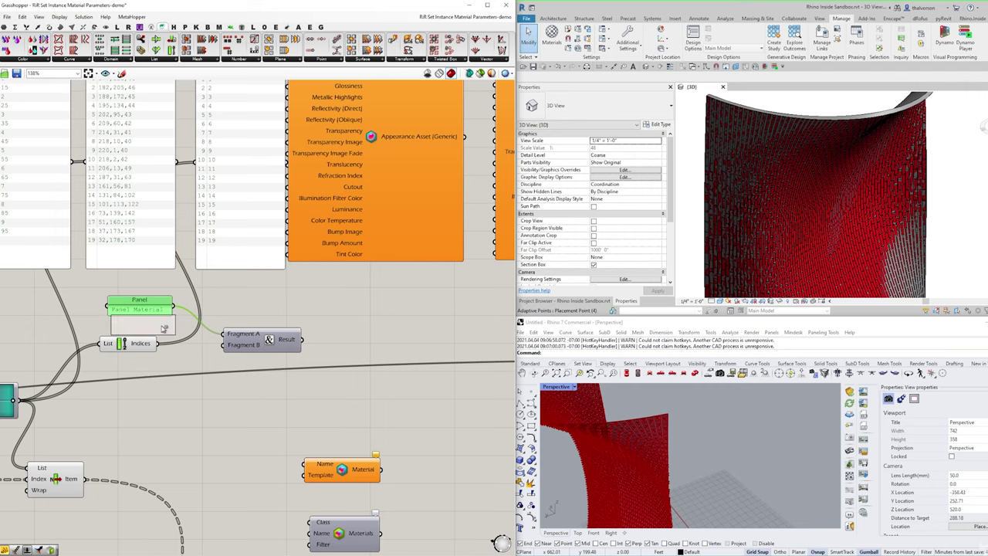
{"action": "double_click", "coordinate": [164, 328]}
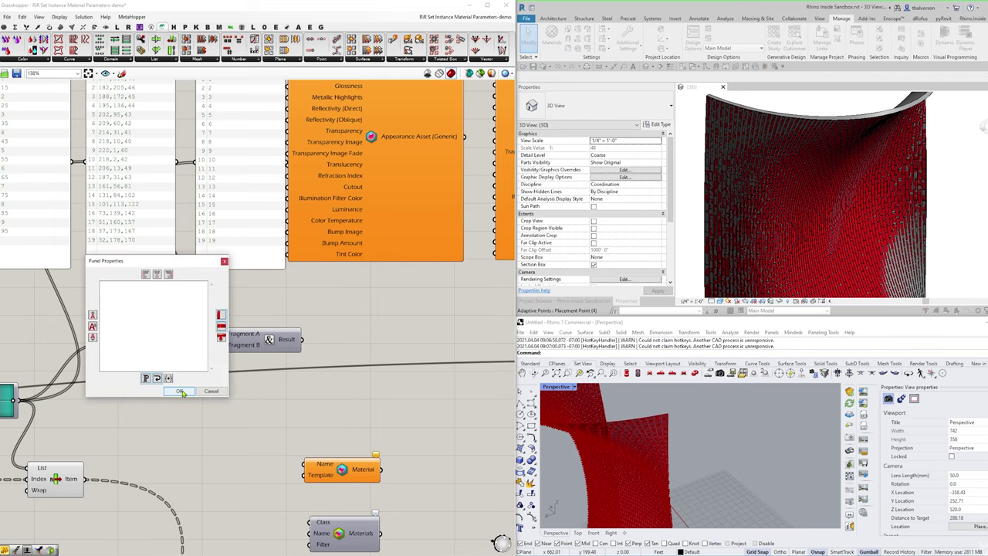
{"action": "left_click", "coordinate": [180, 391]}
{"action": "left_click_drag", "start_coordinate": [176, 326], "coordinate": [222, 345]}
- Add a third input to the Concatenate component and wire the Indices output into it
{"action": "scroll", "coordinate": [255, 349], "scroll_direction": "up", "scroll_amount": 5}
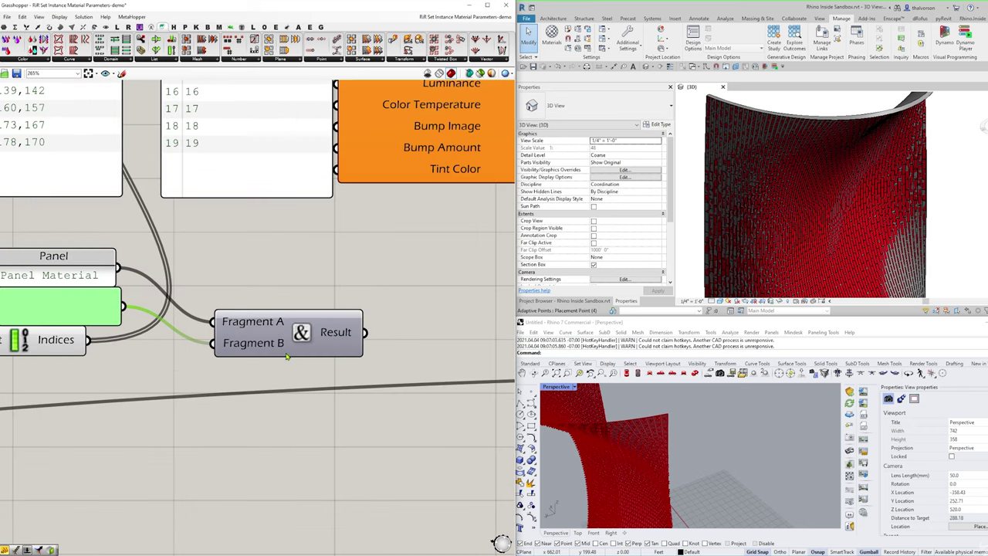
{"action": "left_click", "coordinate": [283, 356]}
{"action": "left_click_drag", "start_coordinate": [111, 342], "coordinate": [94, 284]}
- Add a panel fed by the Concatenate result and enlarge it to list the generated material names
{"action": "double_click", "coordinate": [402, 339]}
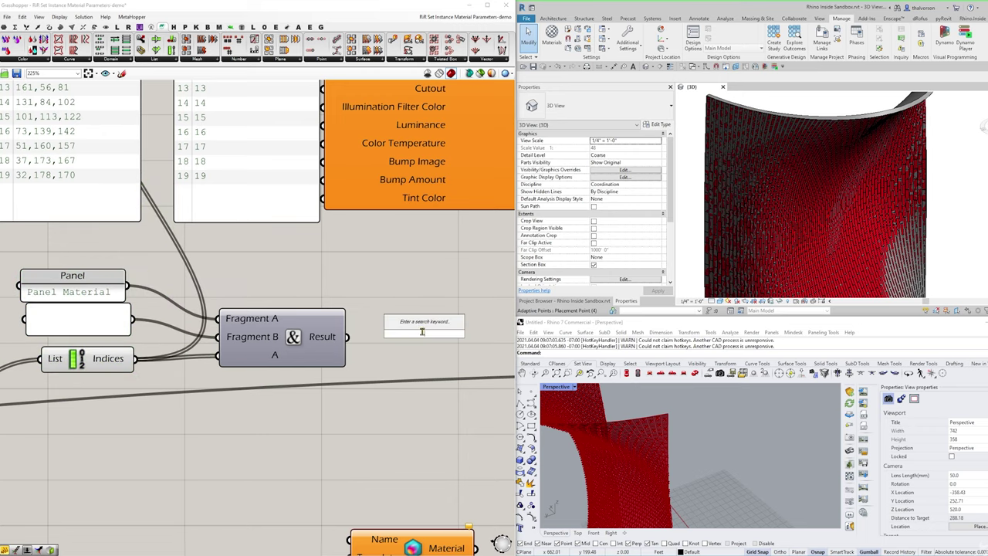
{"action": "type", "text": "panel"}
{"action": "key", "text": "Return"}
{"action": "left_click_drag", "start_coordinate": [353, 336], "coordinate": [346, 337]}
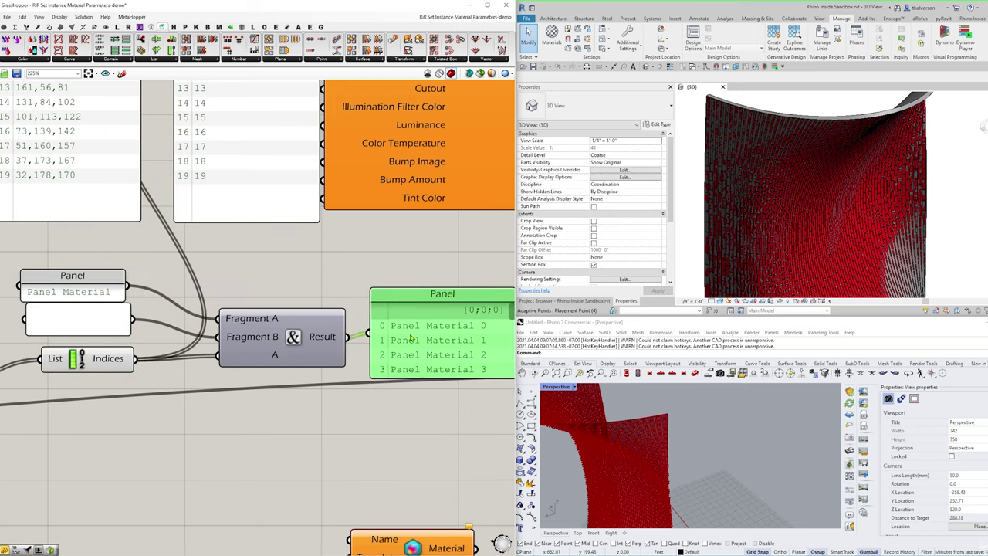
{"action": "right_click_drag", "start_coordinate": [435, 378], "coordinate": [378, 369]}
{"action": "left_click_drag", "start_coordinate": [388, 367], "coordinate": [390, 467]}
{"action": "scroll", "coordinate": [407, 427], "scroll_direction": "down", "scroll_amount": 2}
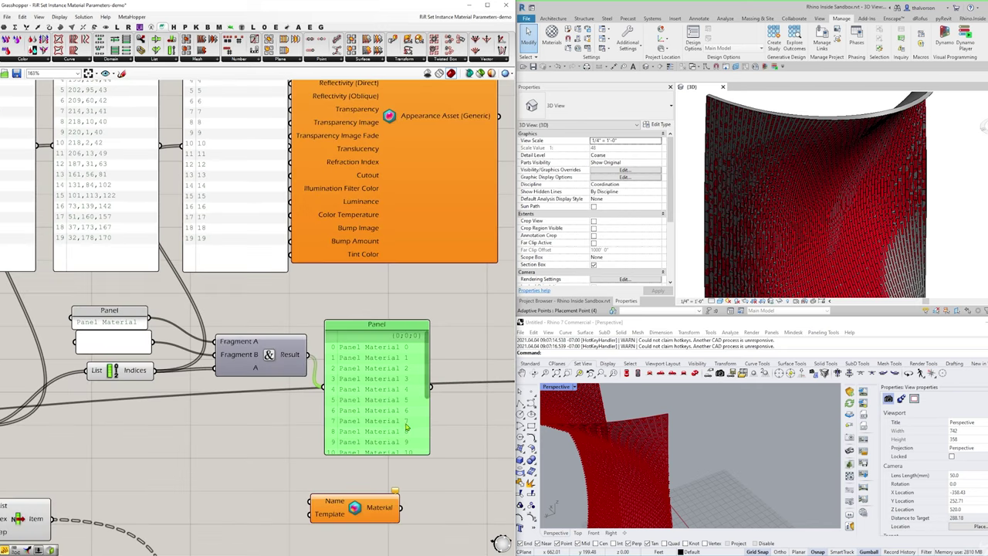
- Check the list of material names, lengthen its panel, and move it to the right, clear of the Create Material component
{"action": "scroll", "coordinate": [404, 399], "scroll_direction": "down", "scroll_amount": 3}
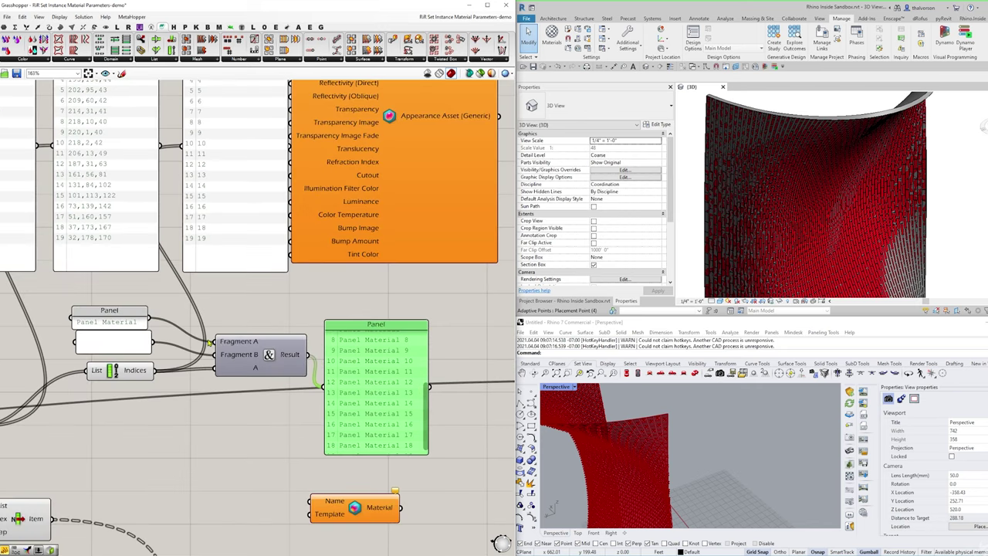
{"action": "left_click", "coordinate": [127, 345]}
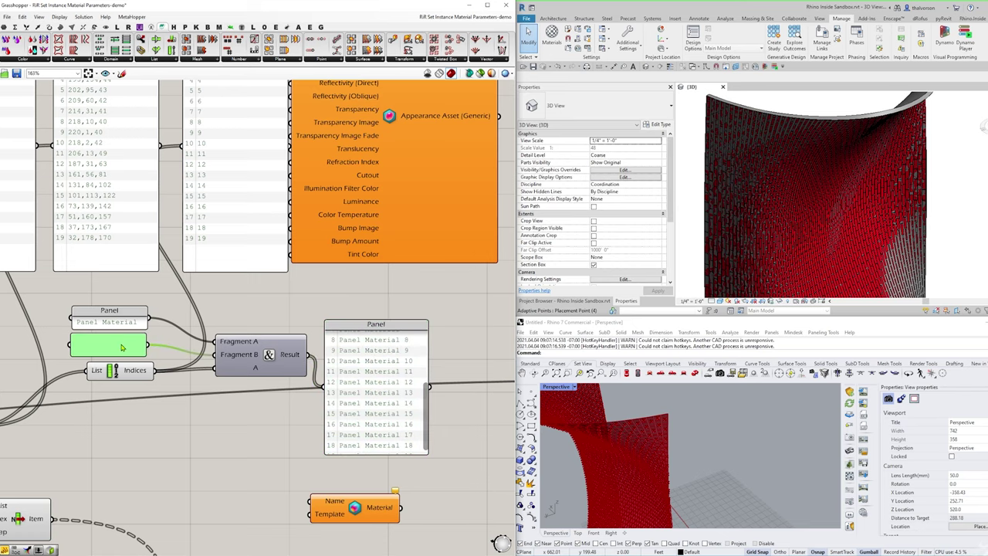
{"action": "left_click_drag", "start_coordinate": [413, 455], "coordinate": [414, 501]}
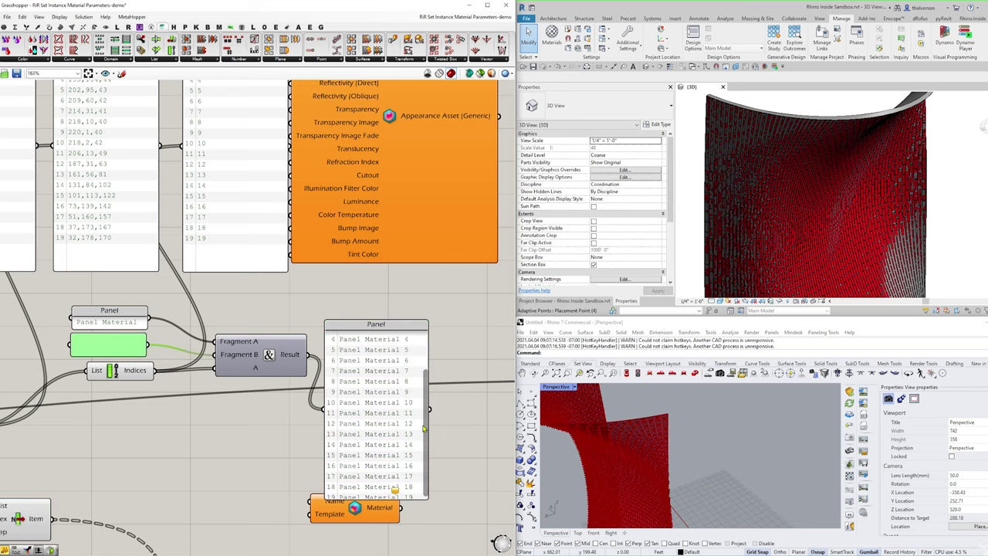
{"action": "scroll", "coordinate": [423, 454], "scroll_direction": "down", "scroll_amount": 1}
{"action": "left_click_drag", "start_coordinate": [368, 400], "coordinate": [440, 351]}
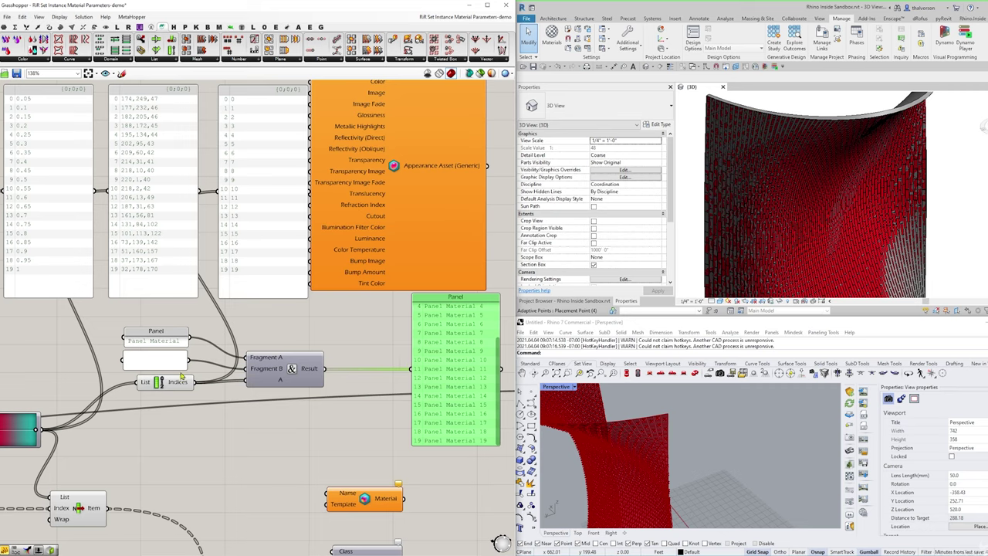
- Add an Addition component that adds 1 to the list indices and wire its result into Concatenate's third input
{"action": "left_click_drag", "start_coordinate": [182, 378], "coordinate": [162, 382]}
{"action": "double_click", "coordinate": [192, 426]}
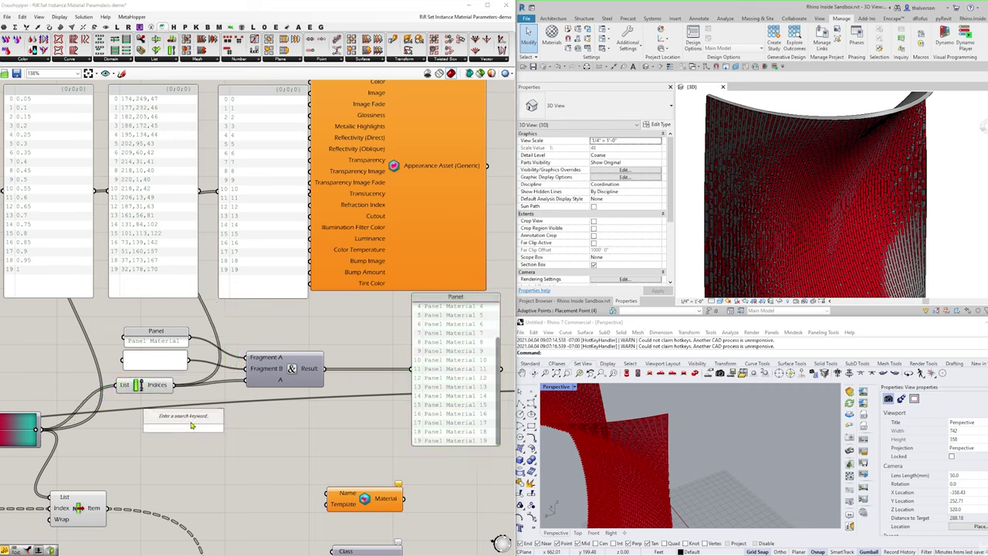
{"action": "type", "text": "+"}
{"action": "key", "text": "Return"}
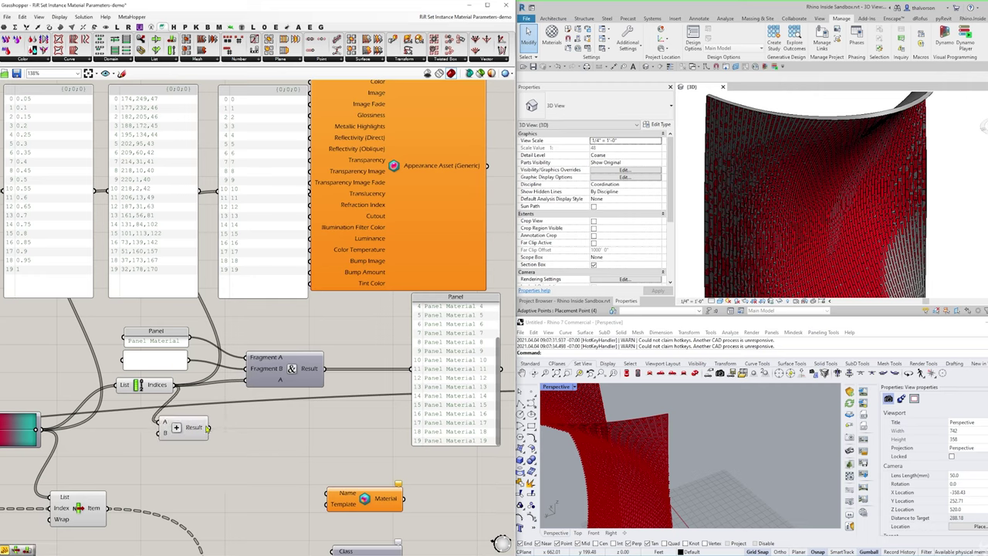
{"action": "left_click_drag", "start_coordinate": [209, 427], "coordinate": [246, 380]}
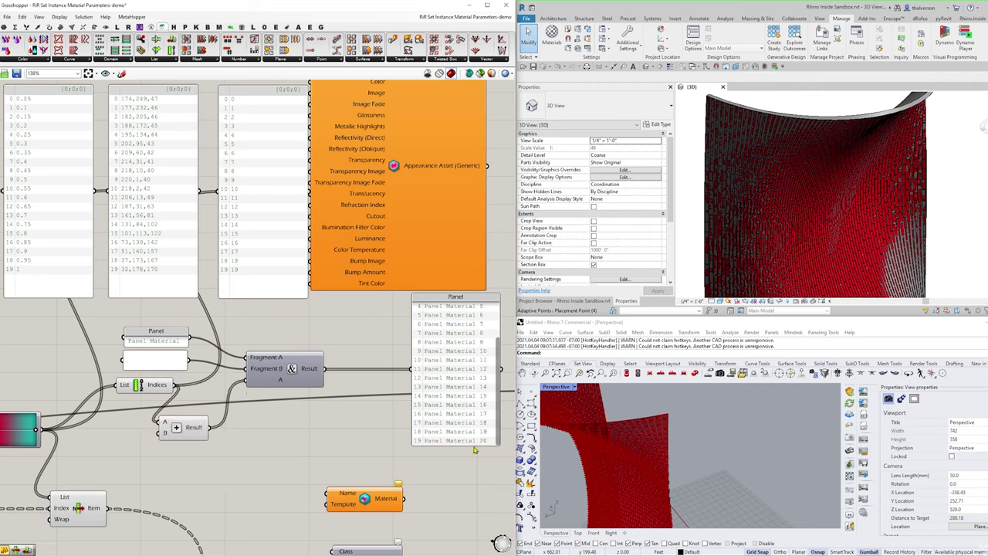
- Lengthen the material names panel and line up the Addition and Concatenate components between List Indices and that panel
{"action": "left_click_drag", "start_coordinate": [475, 445], "coordinate": [472, 471]}
{"action": "scroll", "coordinate": [500, 379], "scroll_direction": "up", "scroll_amount": 1}
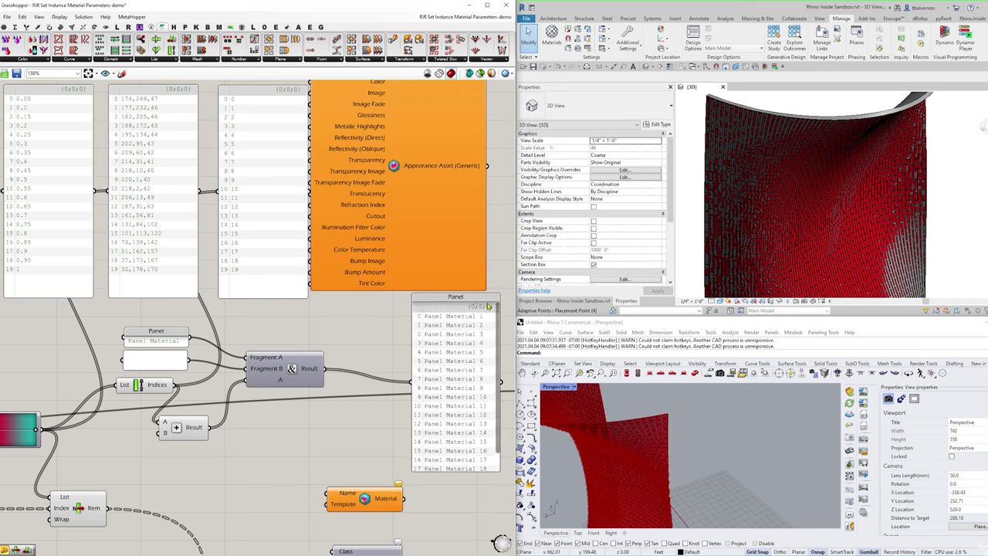
{"action": "left_click", "coordinate": [287, 369]}
{"action": "left_click_drag", "start_coordinate": [287, 369], "coordinate": [300, 374]}
{"action": "left_click_drag", "start_coordinate": [193, 429], "coordinate": [225, 395]}
{"action": "left_click", "coordinate": [311, 373]}
{"action": "left_click_drag", "start_coordinate": [311, 373], "coordinate": [309, 382]}
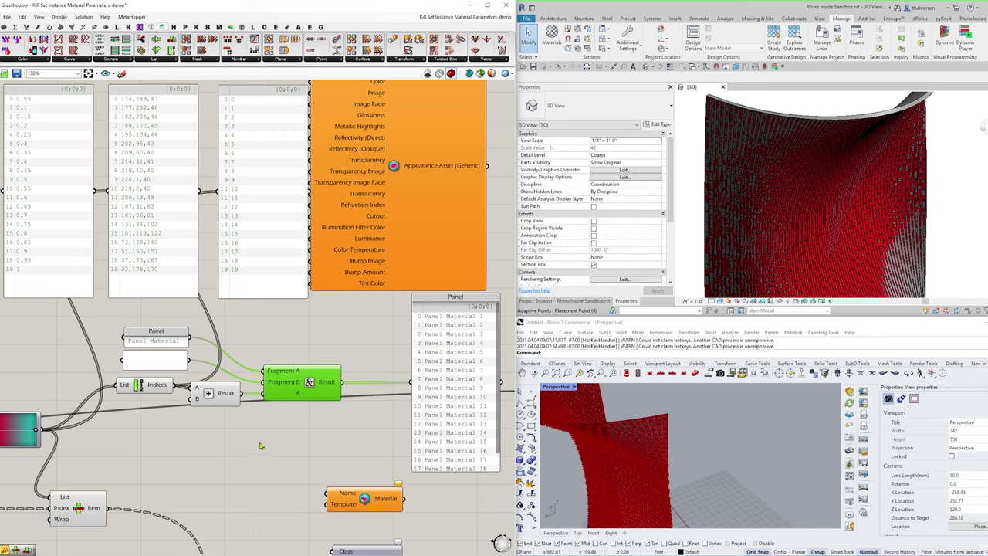
- Move the material names panel aside, wire Concatenate's result into Create Material's Name input, and dismiss the breakpoint message
{"action": "scroll", "coordinate": [260, 446], "scroll_direction": "down", "scroll_amount": 3}
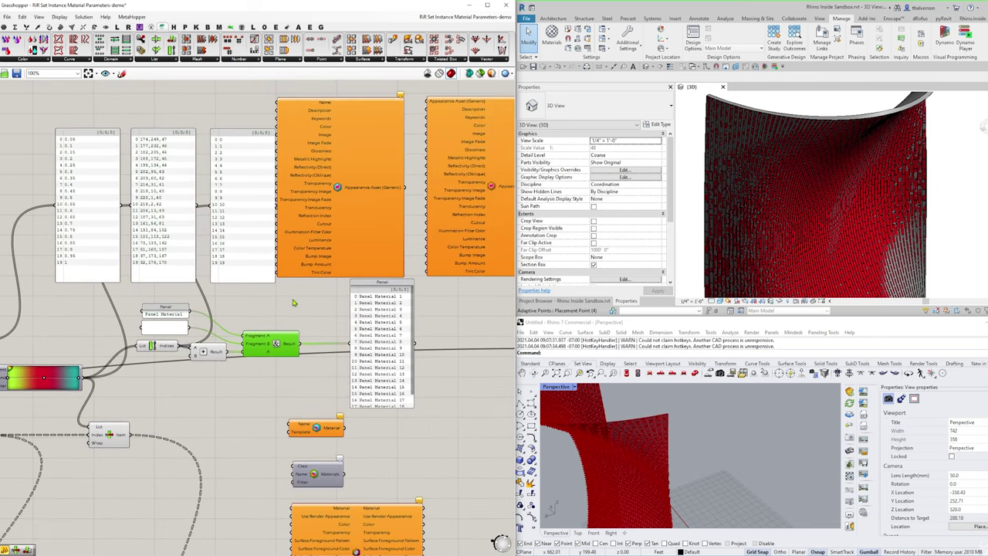
{"action": "left_click_drag", "start_coordinate": [378, 382], "coordinate": [401, 372]}
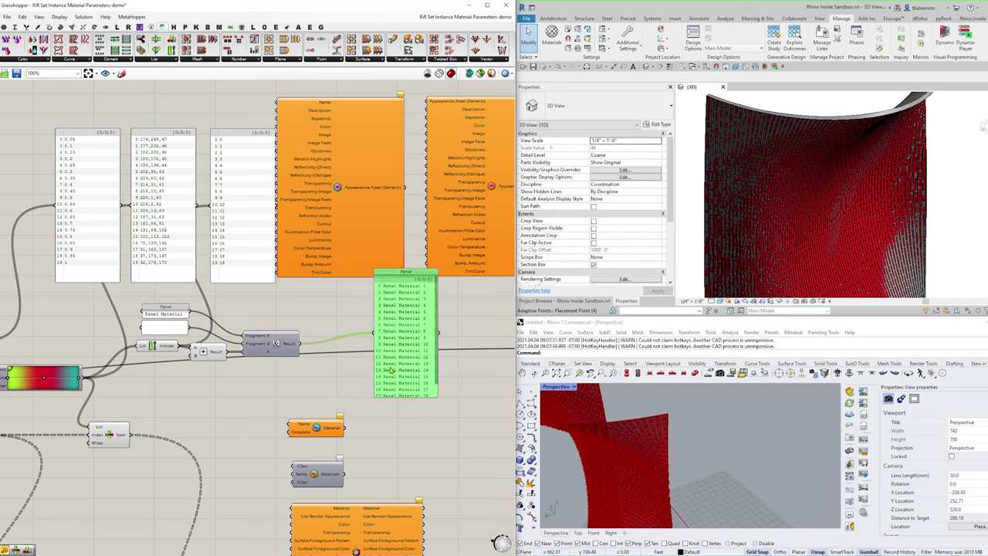
{"action": "left_click_drag", "start_coordinate": [311, 429], "coordinate": [300, 344]}
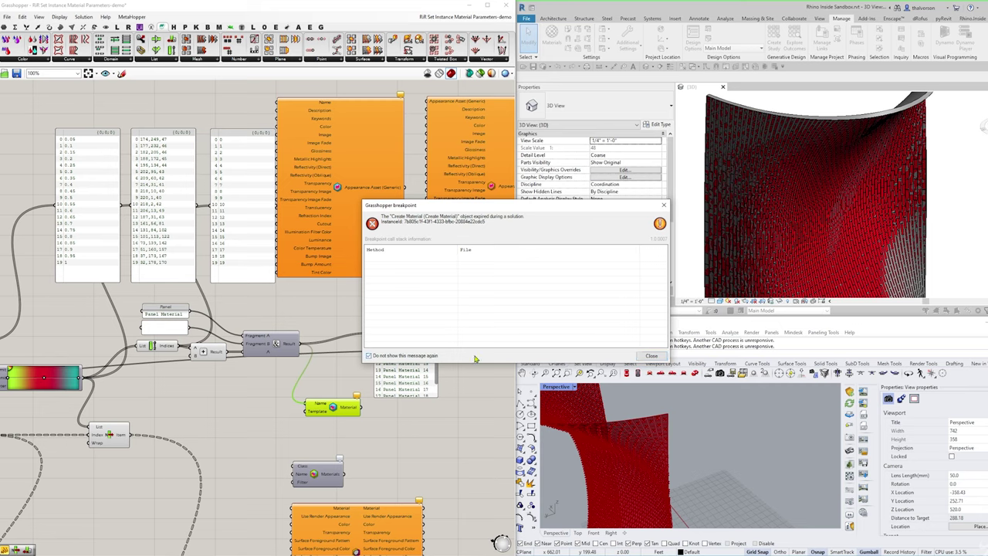
{"action": "left_click", "coordinate": [651, 356]}
{"action": "left_click", "coordinate": [377, 431]}
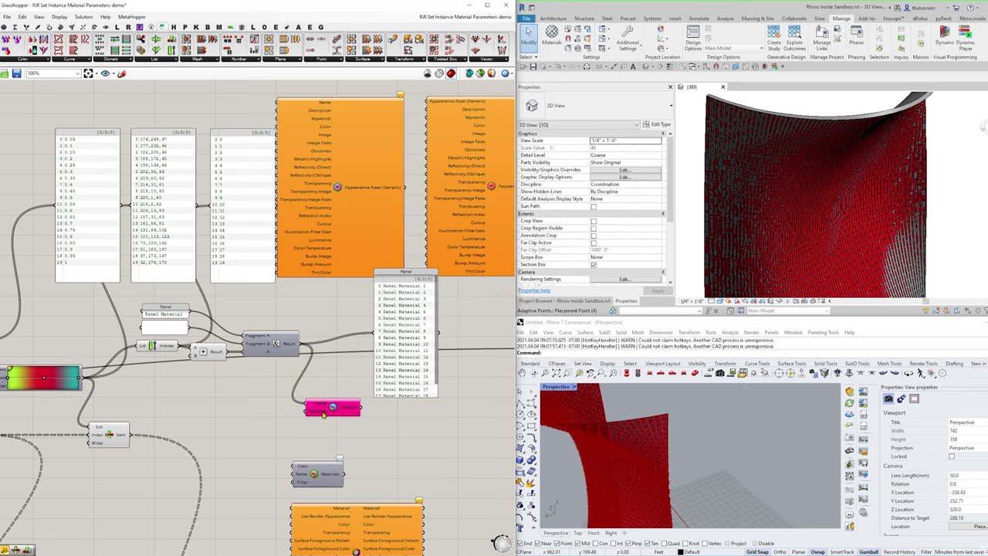
- Move the material names panel clear of Create Material and shift Create Material up closer to Concatenate
{"action": "mouse_move", "coordinate": [322, 415]}
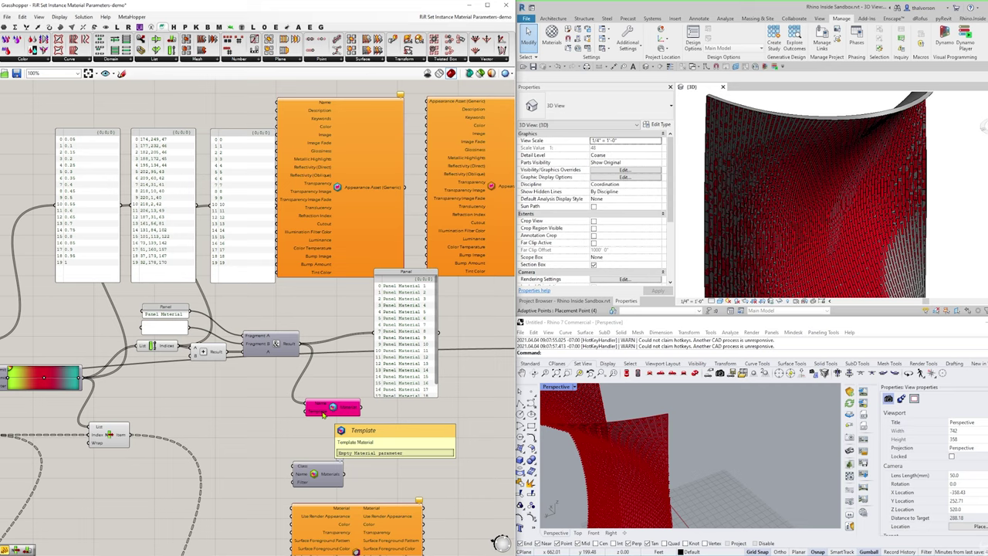
{"action": "left_click_drag", "start_coordinate": [403, 371], "coordinate": [427, 381]}
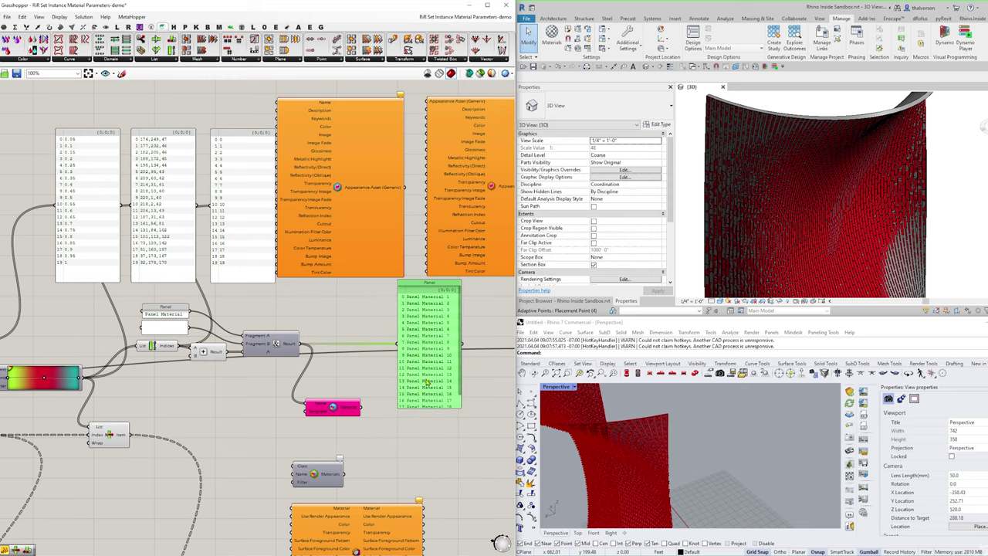
{"action": "left_click", "coordinate": [379, 425]}
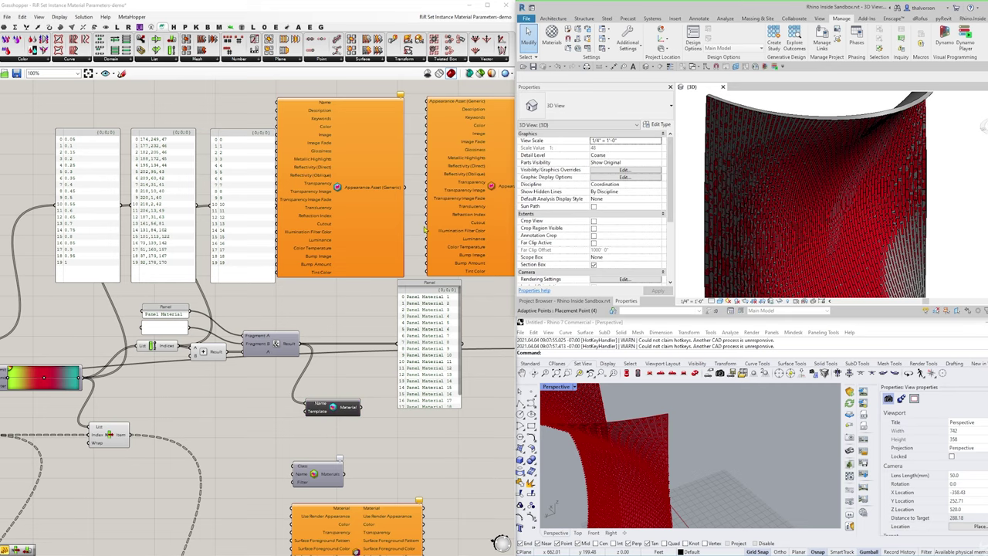
{"action": "left_click_drag", "start_coordinate": [331, 411], "coordinate": [332, 398]}
{"action": "left_click", "coordinate": [334, 409]}
- Check the generated Panel Material entries in Revit's Material Browser and close it without changes
{"action": "left_click", "coordinate": [551, 35]}
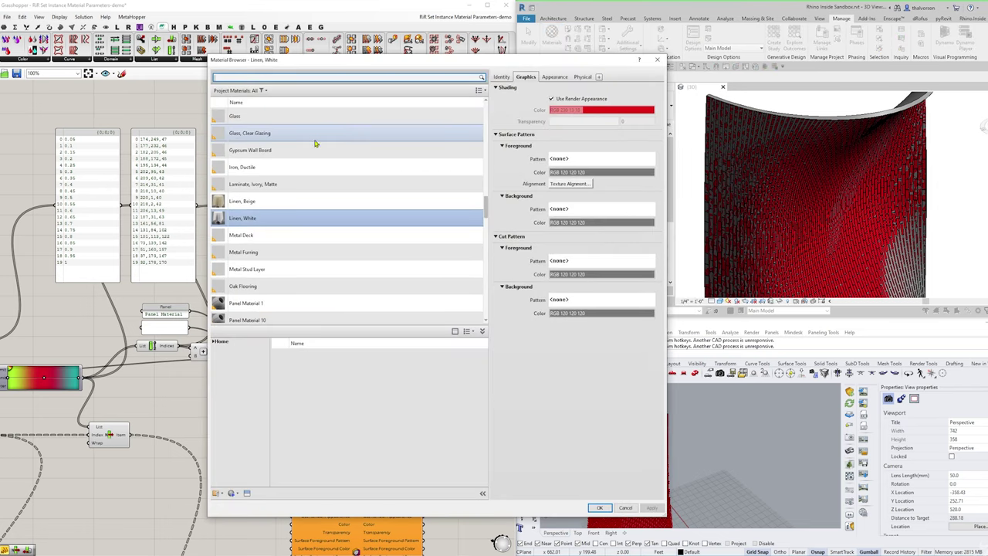
{"action": "scroll", "coordinate": [287, 223], "scroll_direction": "down", "scroll_amount": 2}
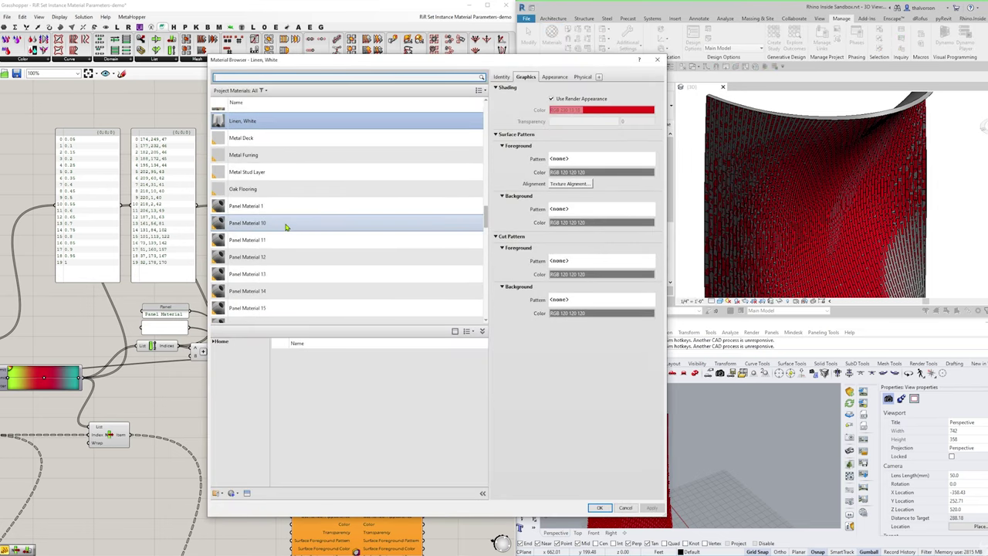
{"action": "scroll", "coordinate": [285, 227], "scroll_direction": "down", "scroll_amount": 3}
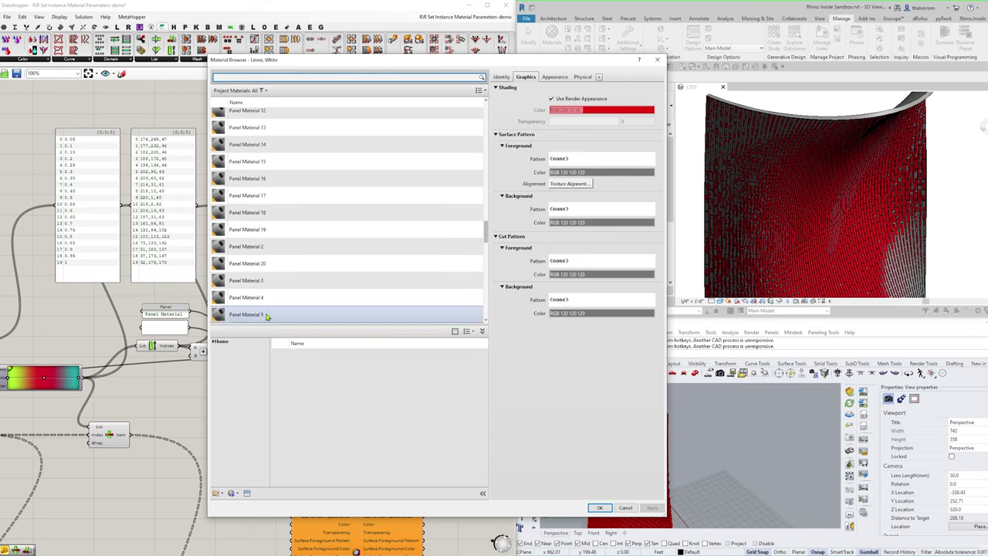
{"action": "left_click", "coordinate": [626, 508]}
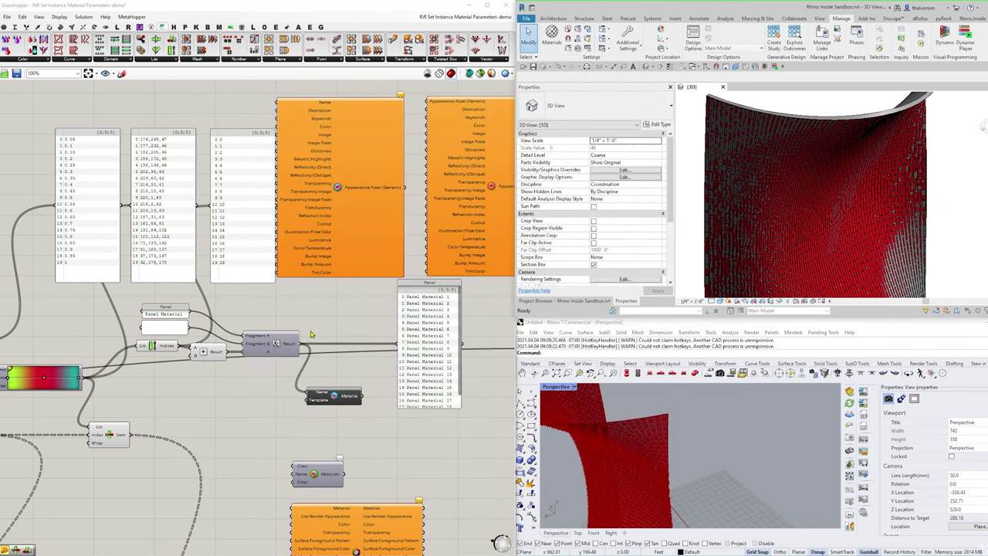
- Shift the Concatenate component towards the material names panel and lock the Grasshopper solver
{"action": "right_click", "coordinate": [286, 302]}
{"action": "left_click", "coordinate": [258, 317]}
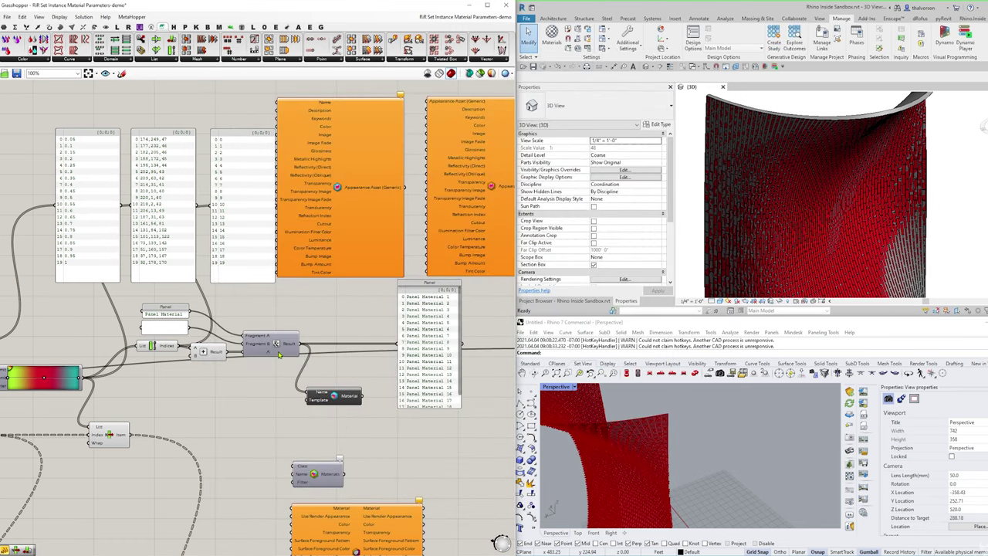
{"action": "left_click_drag", "start_coordinate": [279, 353], "coordinate": [295, 355]}
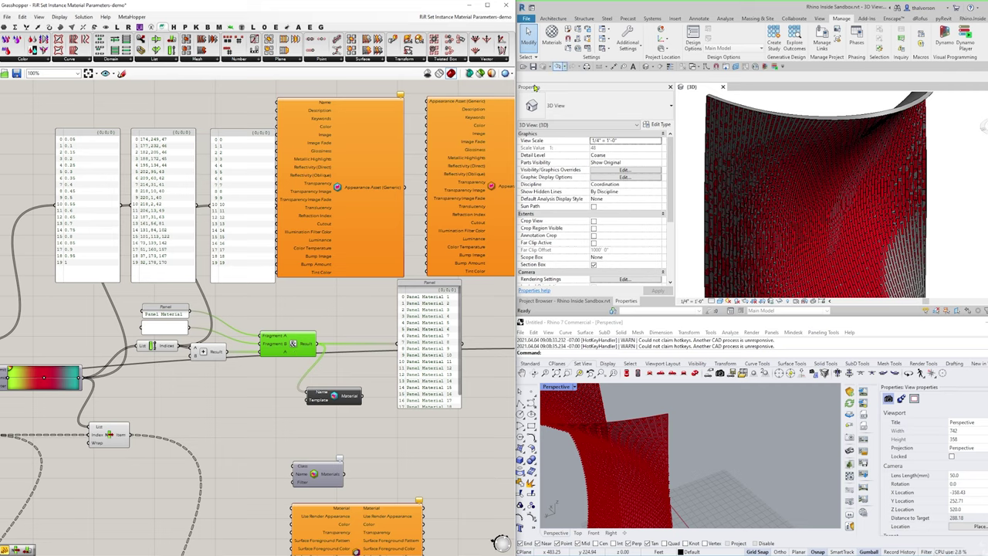
{"action": "middle_click", "coordinate": [316, 292]}
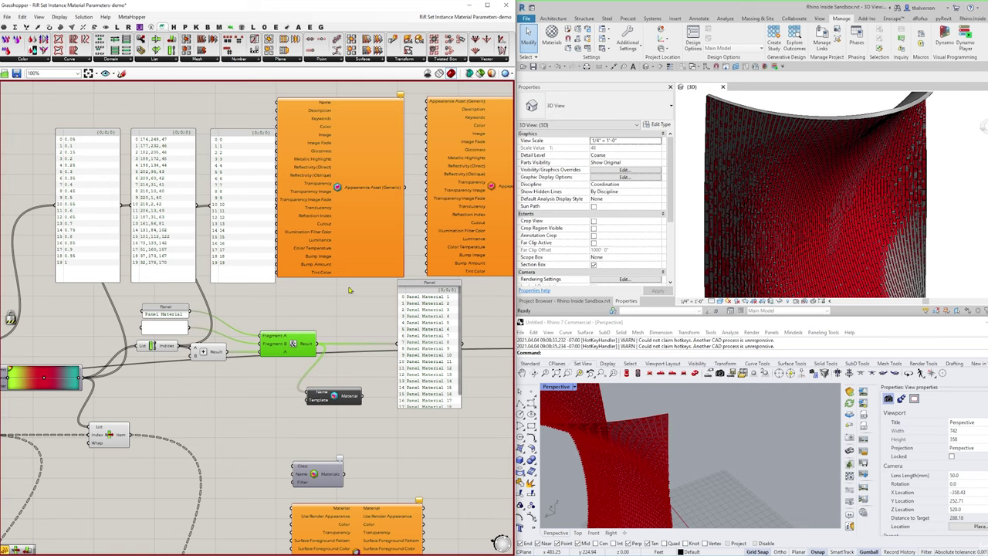
- Undo the Create Material command in Revit, check the project materials in the Material Browser, and close it
{"action": "left_click", "coordinate": [563, 66]}
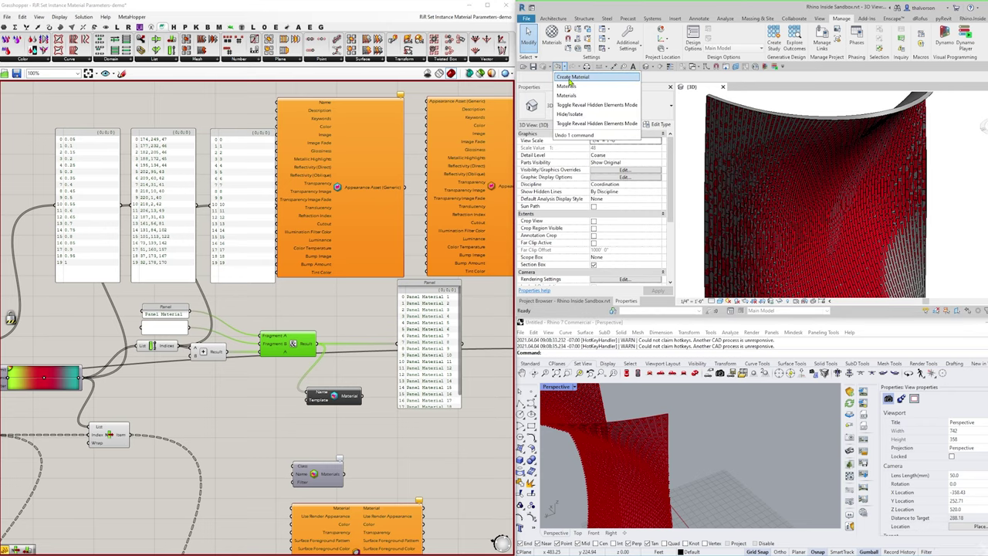
{"action": "left_click", "coordinate": [561, 77]}
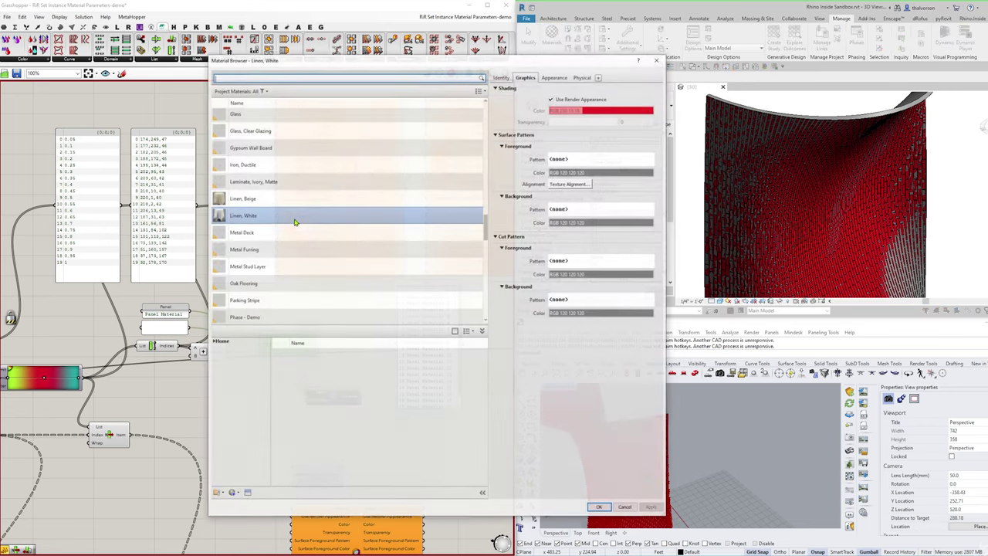
{"action": "left_click", "coordinate": [656, 60]}
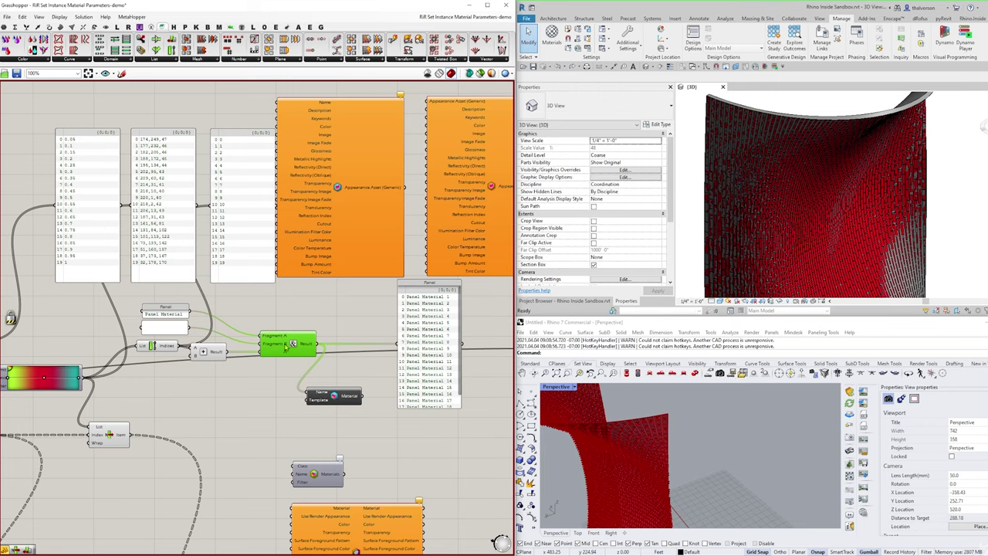
- Move Concatenate back towards the Addition component and add a Format component above it
{"action": "right_click_drag", "start_coordinate": [305, 320], "coordinate": [288, 316]}
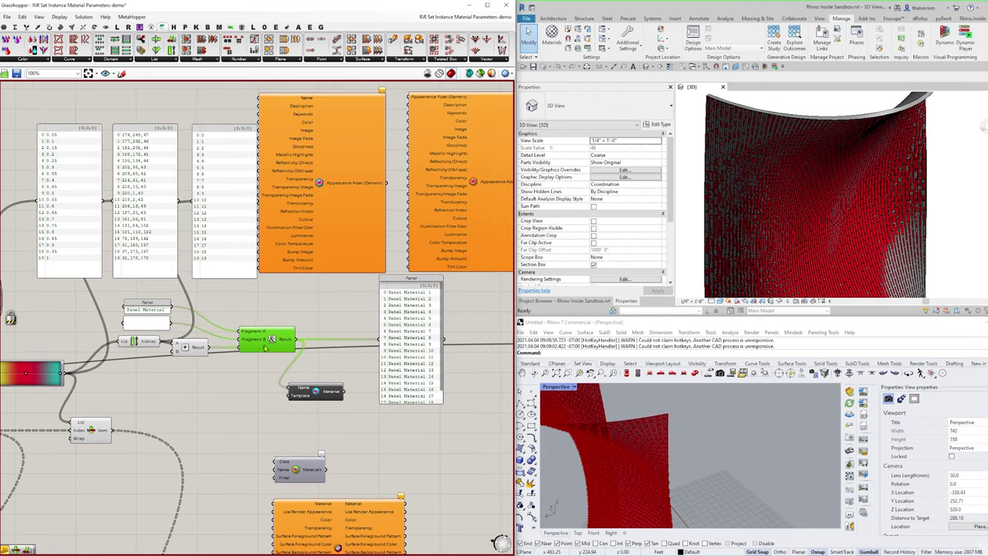
{"action": "double_click", "coordinate": [302, 315]}
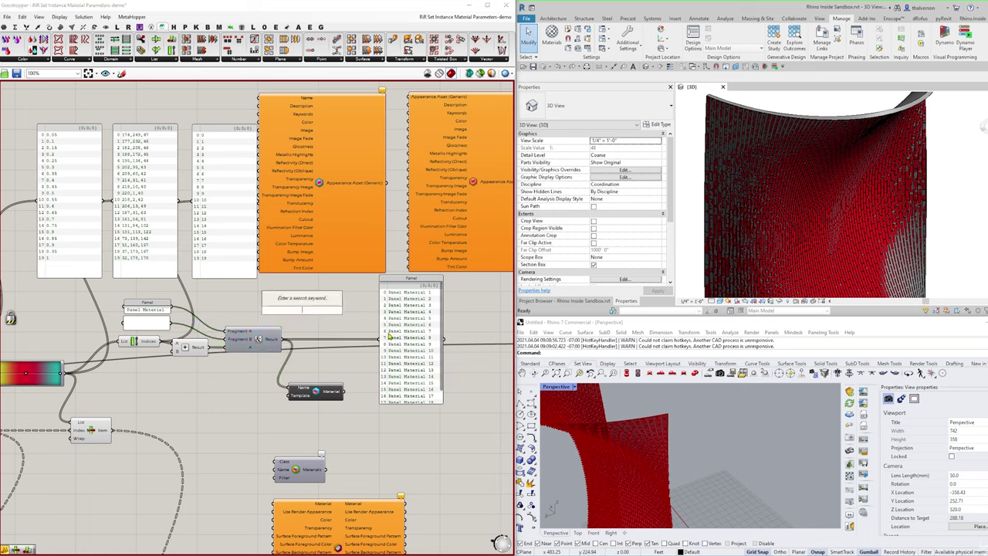
{"action": "type", "text": "form"}
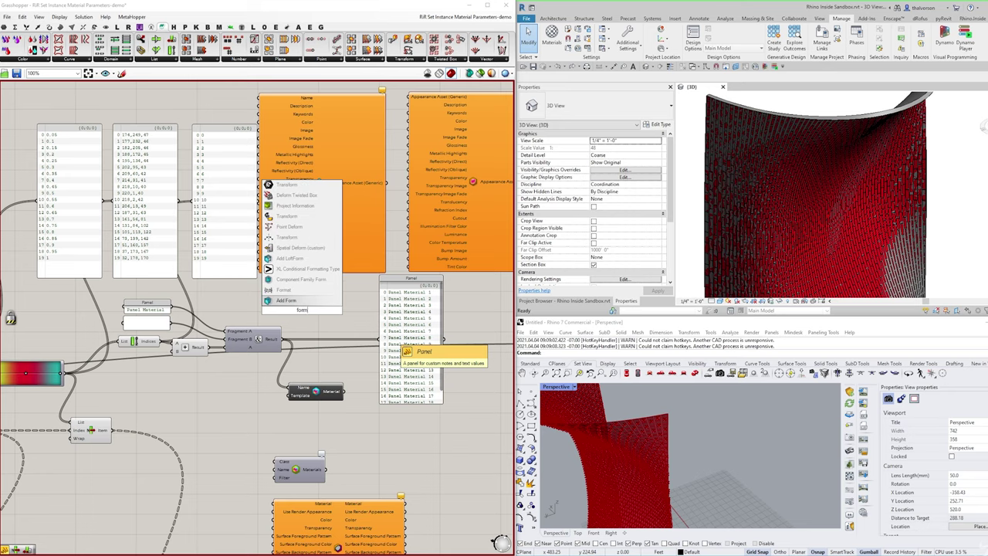
{"action": "key", "text": "Up"}
{"action": "key", "text": "Return"}
{"action": "scroll", "coordinate": [444, 324], "scroll_direction": "up", "scroll_amount": 3}
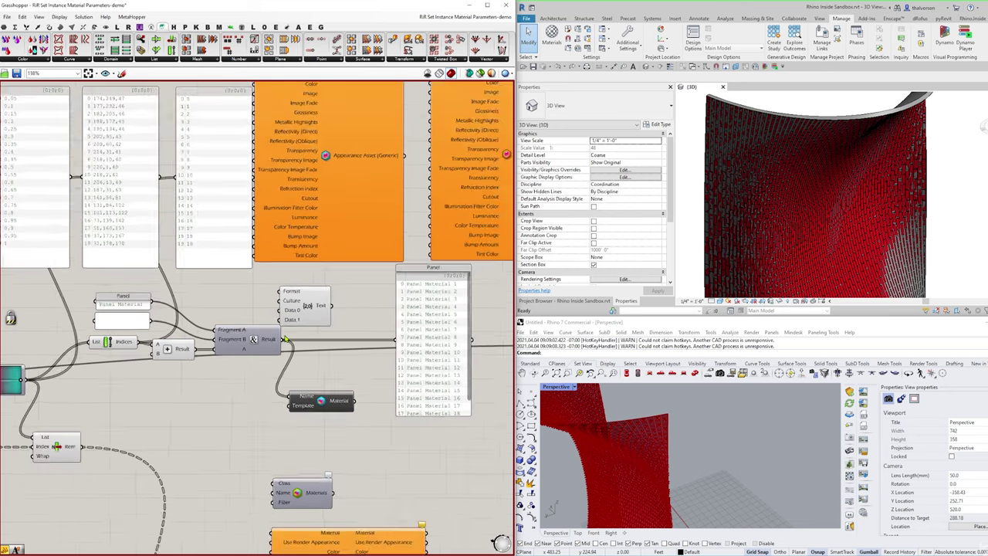
- Move Create Material lower, reposition Format above Concatenate, and wire the Addition result into Format's Data 0 input
{"action": "left_click_drag", "start_coordinate": [268, 409], "coordinate": [267, 420]}
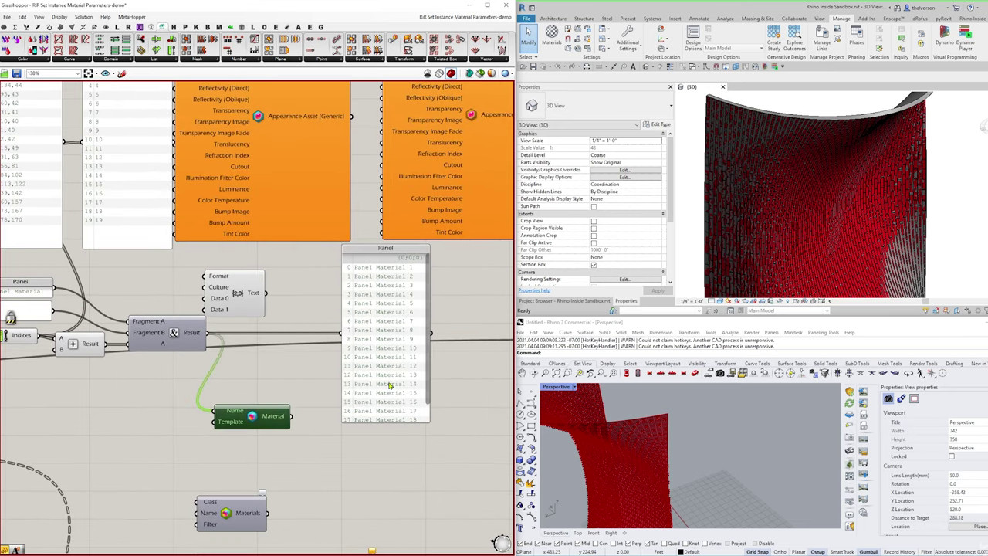
{"action": "left_click_drag", "start_coordinate": [429, 382], "coordinate": [430, 409]}
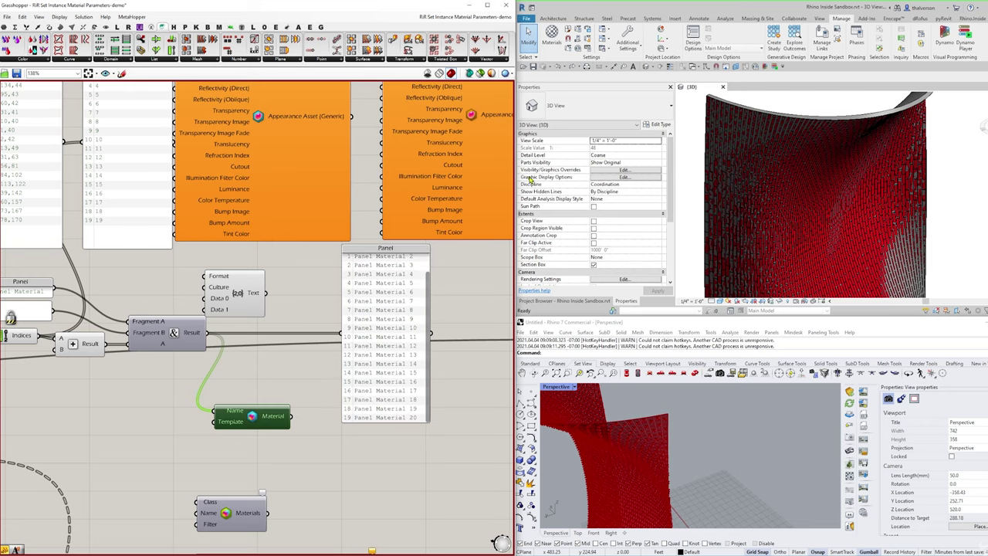
{"action": "left_click_drag", "start_coordinate": [247, 300], "coordinate": [298, 293]}
{"action": "right_click_drag", "start_coordinate": [243, 347], "coordinate": [273, 344]}
{"action": "left_click", "coordinate": [230, 332]}
{"action": "left_click_drag", "start_coordinate": [230, 331], "coordinate": [244, 332]}
{"action": "left_click_drag", "start_coordinate": [136, 340], "coordinate": [252, 283]}
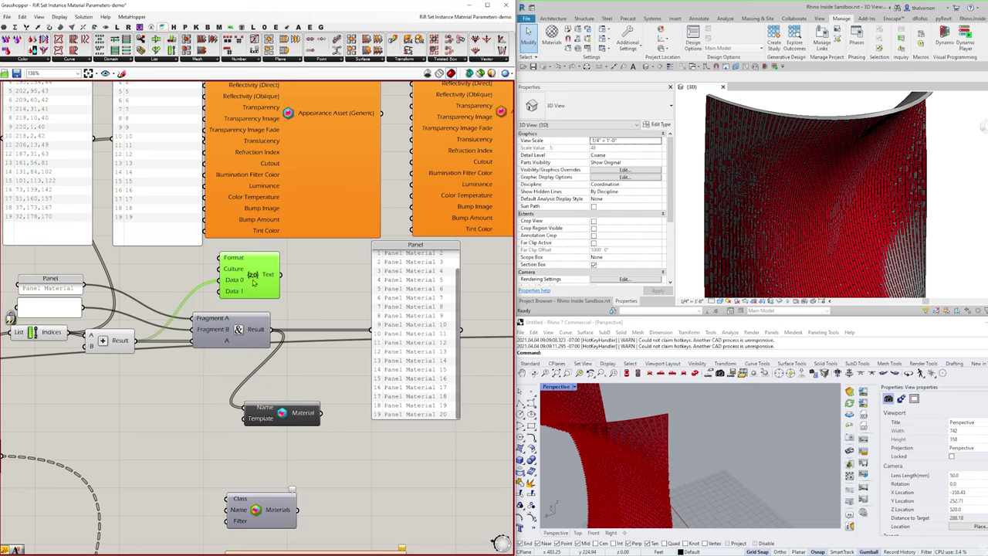
- Add a panel containing {N0:00} beside the Format component and wire it into the Format input
{"action": "double_click", "coordinate": [171, 277]}
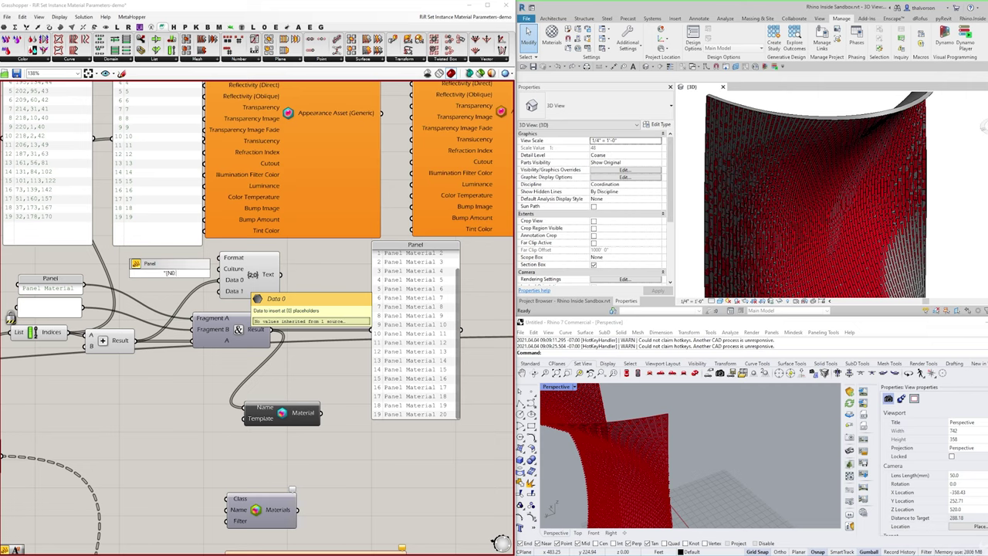
{"action": "type", "text": "00}"}
{"action": "key", "text": "Return"}
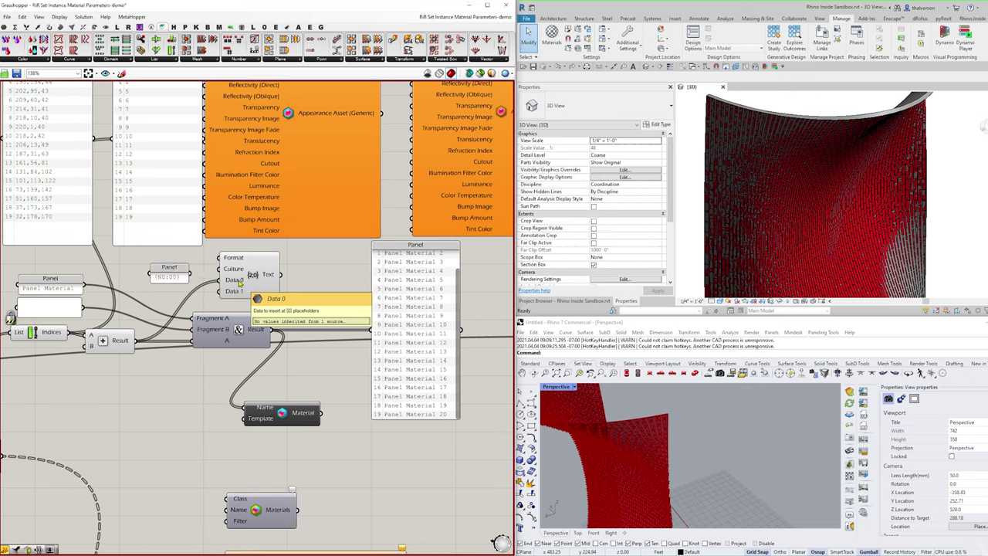
{"action": "left_click_drag", "start_coordinate": [192, 275], "coordinate": [172, 262]}
- Disable the Create Material component and unlock the Grasshopper solver
{"action": "left_click", "coordinate": [293, 419]}
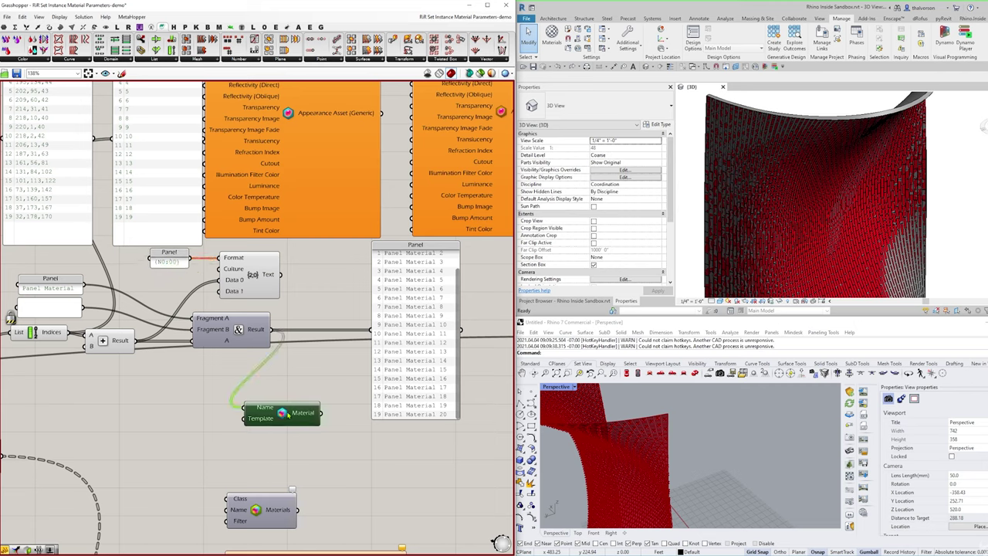
{"action": "middle_click", "coordinate": [298, 376]}
{"action": "left_click", "coordinate": [336, 376]}
{"action": "left_click", "coordinate": [336, 295]}
{"action": "middle_click", "coordinate": [336, 295]}
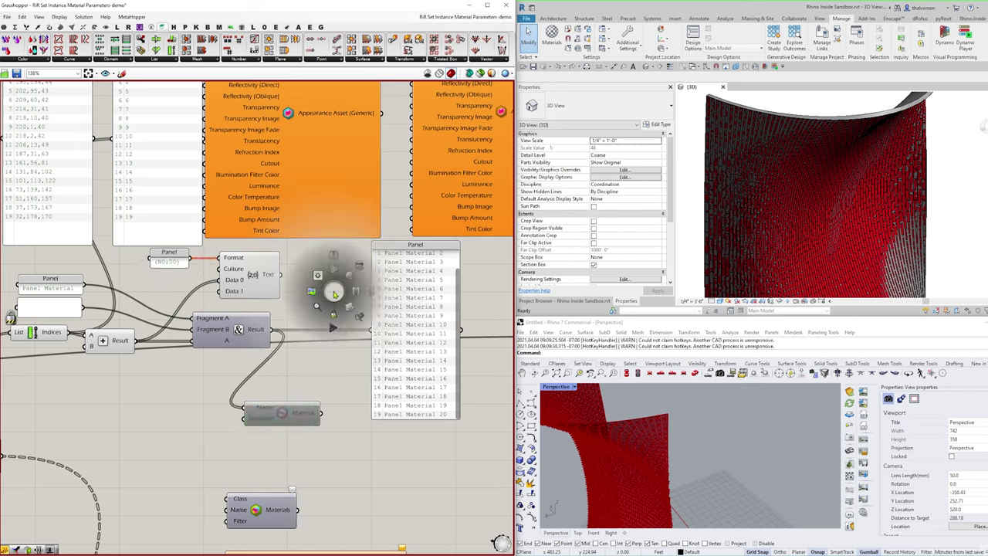
{"action": "left_click", "coordinate": [335, 319]}
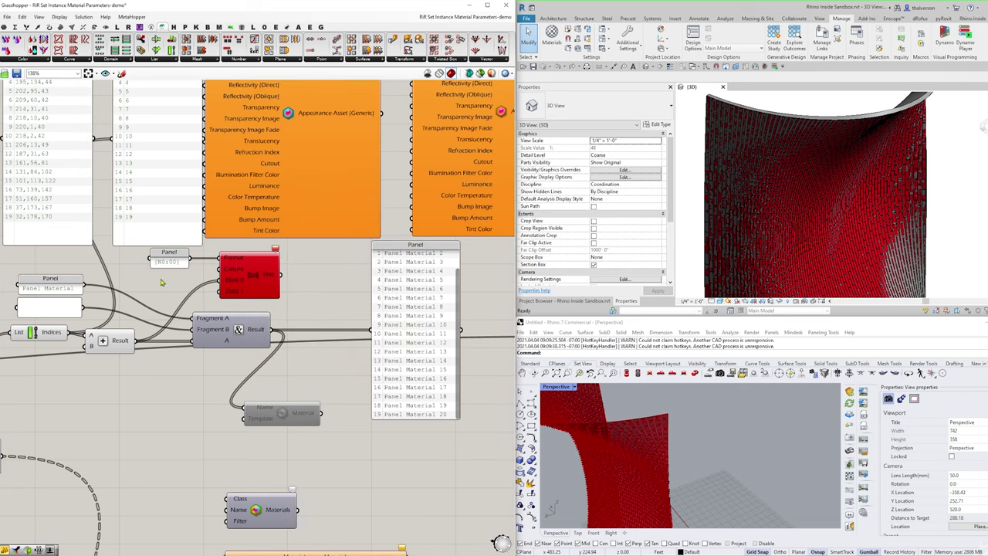
- Feed the long list panel from Format's Text output instead of Concatenate and set the format pattern to {0:00}
{"action": "left_click_drag", "start_coordinate": [279, 274], "coordinate": [370, 330]}
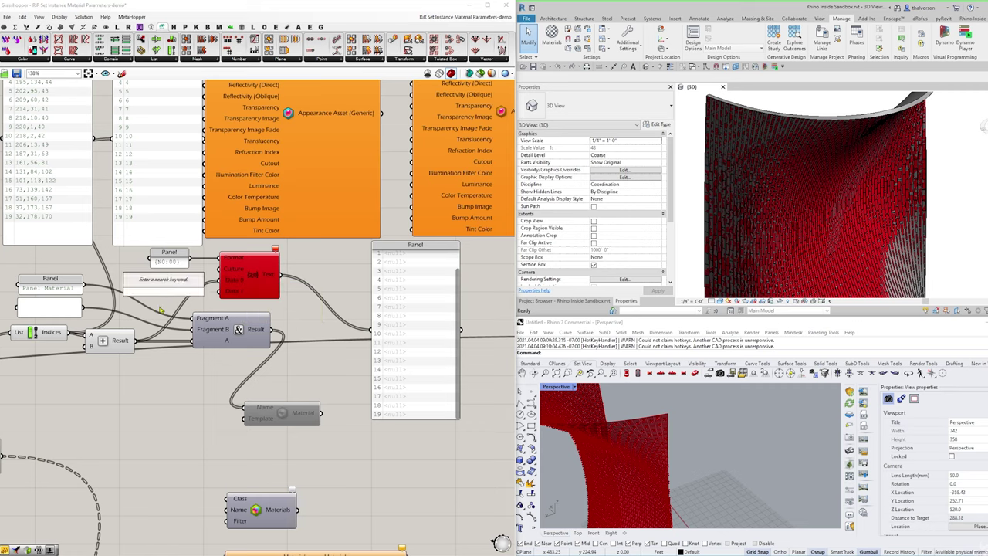
{"action": "double_click", "coordinate": [169, 261]}
{"action": "left_click", "coordinate": [182, 325]}
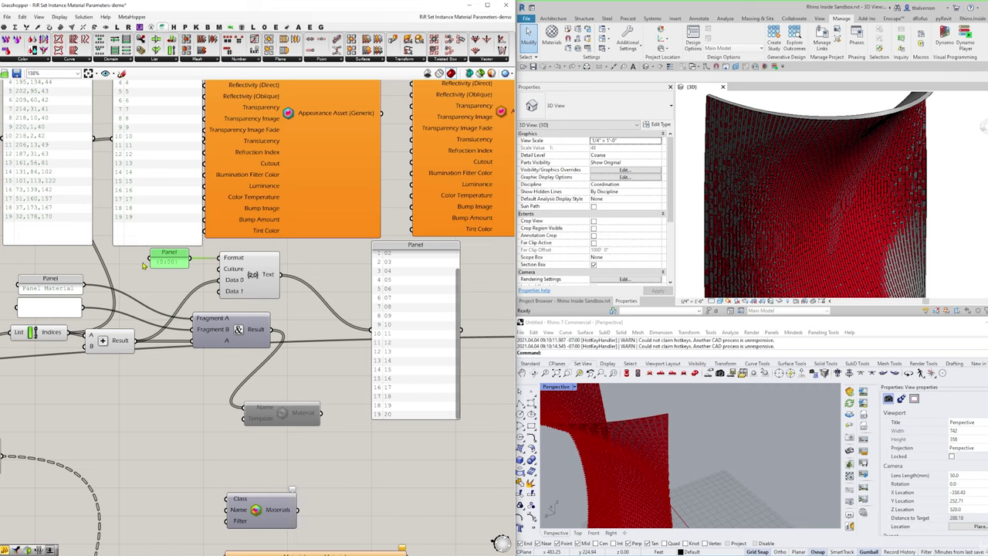
- Widen the format pattern panel and set its pattern to {0:N0}
{"action": "left_click_drag", "start_coordinate": [150, 263], "coordinate": [127, 263]}
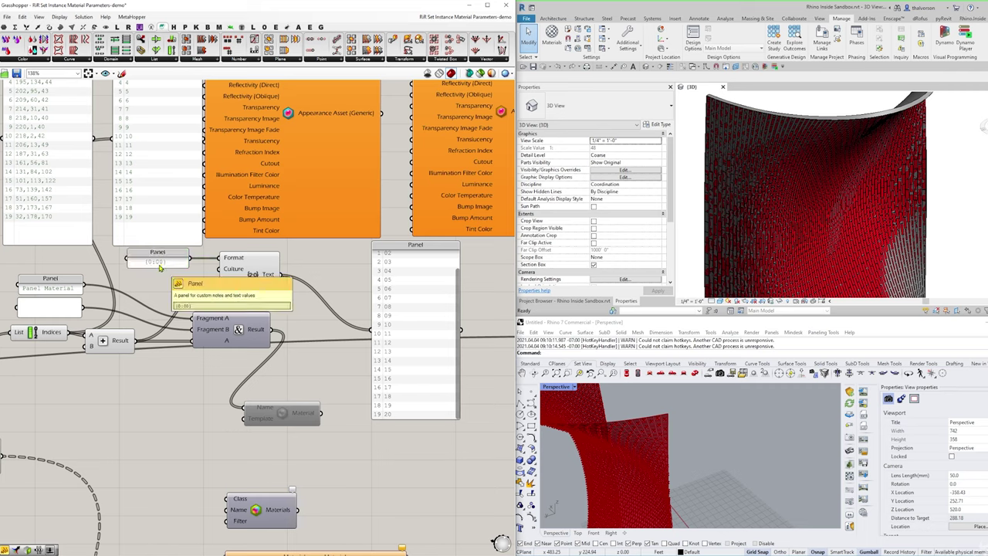
{"action": "double_click", "coordinate": [161, 264]}
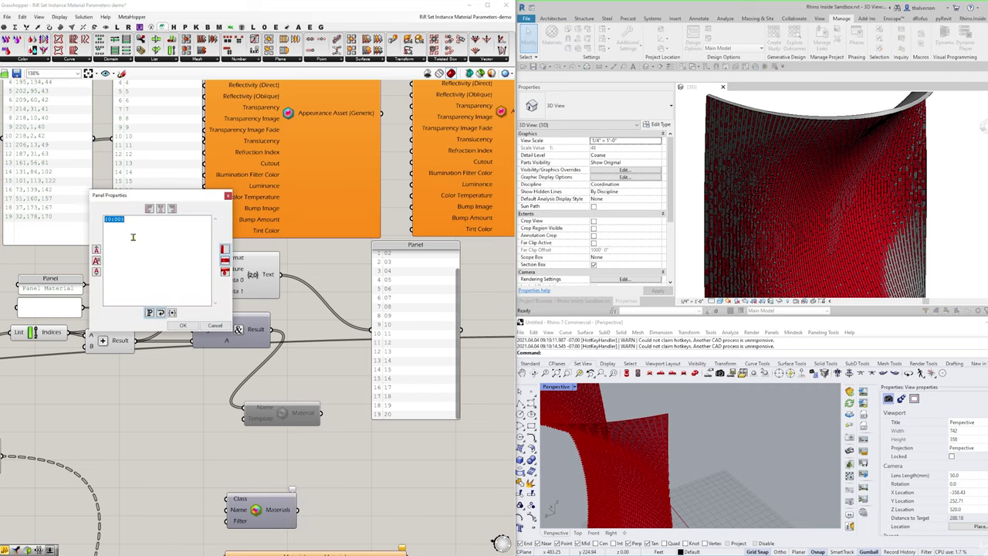
{"action": "left_click", "coordinate": [114, 220]}
{"action": "left_click", "coordinate": [183, 324]}
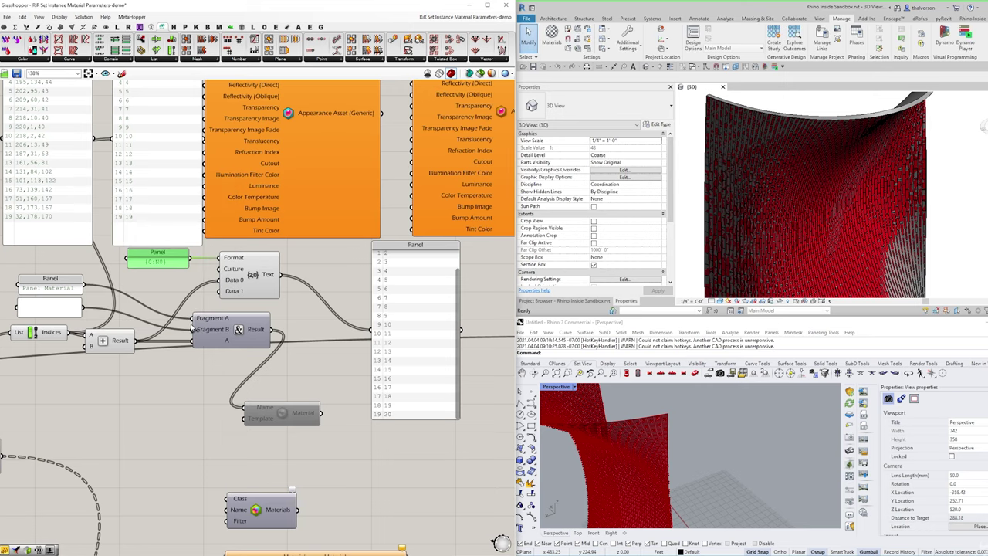
- Set the pattern in the panel feeding the Format component to {0:00}
{"action": "double_click", "coordinate": [158, 263]}
{"action": "left_click", "coordinate": [115, 221]}
{"action": "left_click_drag", "start_coordinate": [113, 220], "coordinate": [116, 221]}
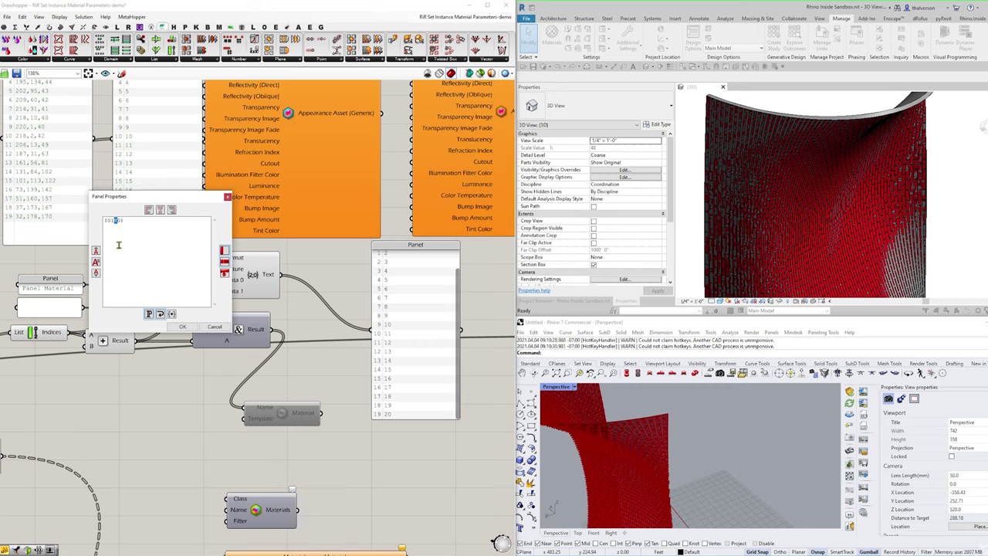
{"action": "key", "text": "Num_Lock"}
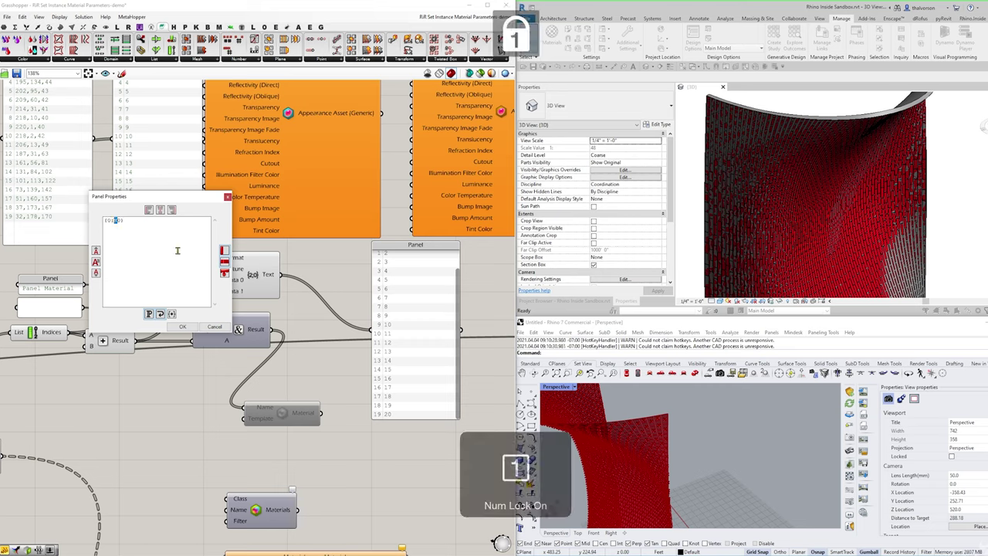
{"action": "left_click", "coordinate": [182, 326]}
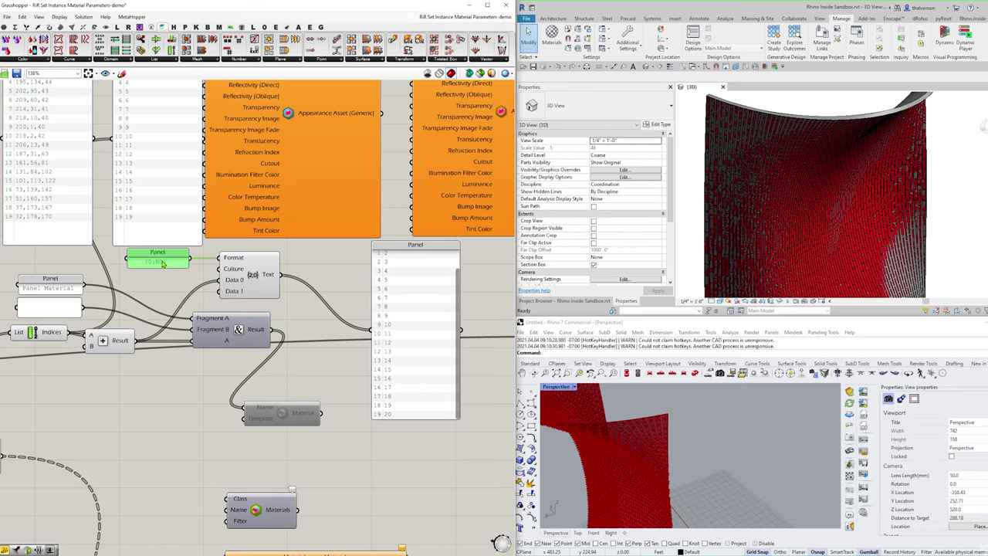
{"action": "double_click", "coordinate": [162, 264]}
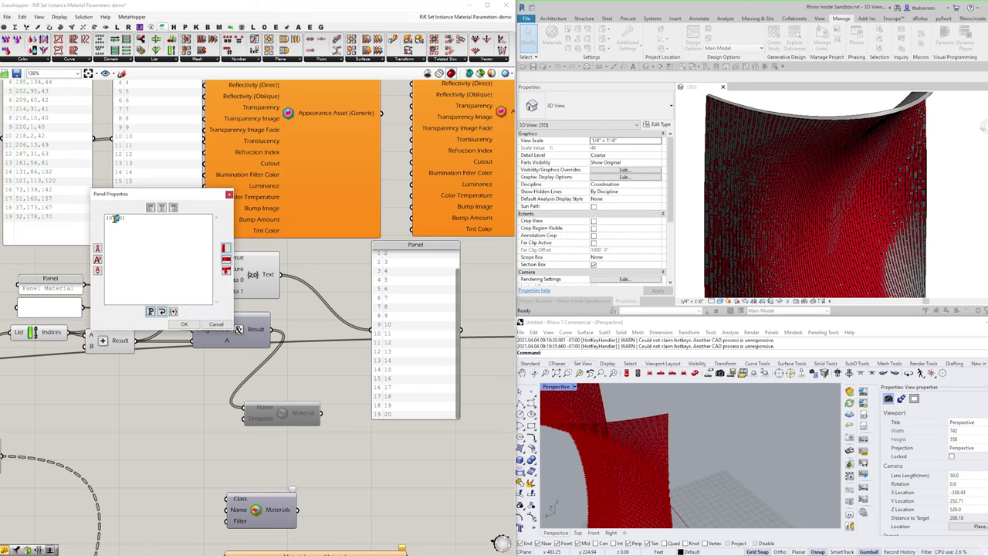
{"action": "left_click", "coordinate": [184, 325]}
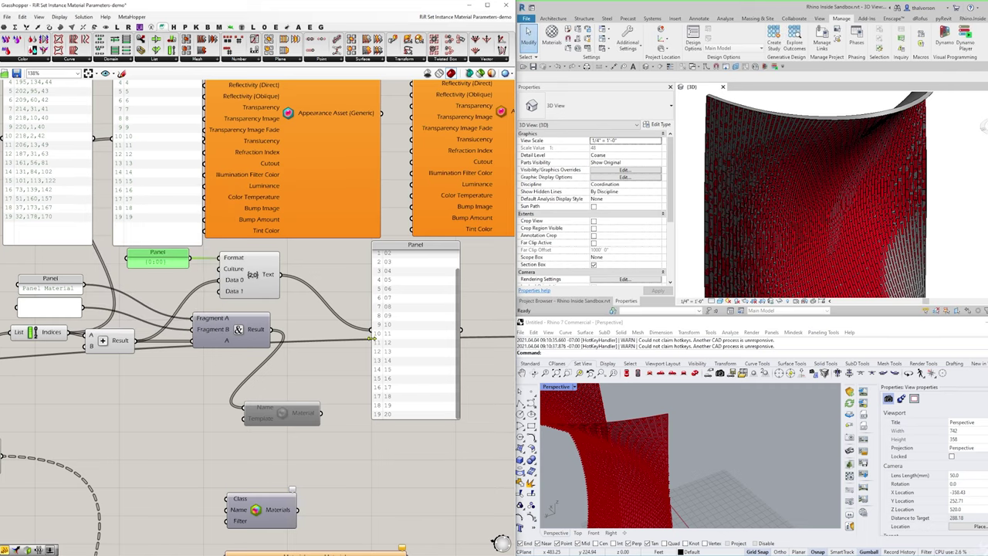
{"action": "scroll", "coordinate": [456, 291], "scroll_direction": "up", "scroll_amount": 2}
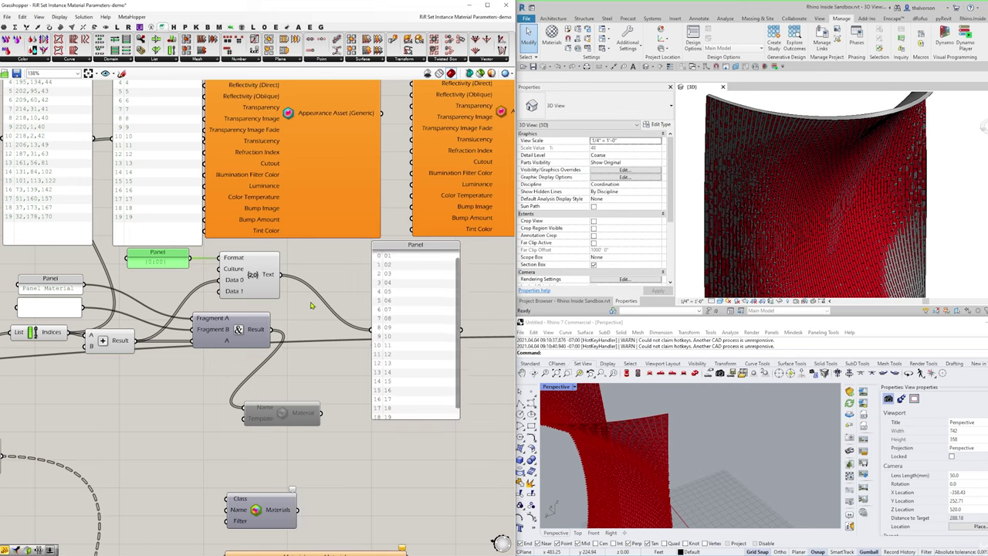
- Wire Format's Text output into Concatenate's last fragment input and feed the long list panel from Concatenate's Result instead
{"action": "left_click_drag", "start_coordinate": [170, 264], "coordinate": [158, 264]}
{"action": "left_click_drag", "start_coordinate": [238, 332], "coordinate": [318, 332]}
{"action": "left_click_drag", "start_coordinate": [258, 283], "coordinate": [270, 341]}
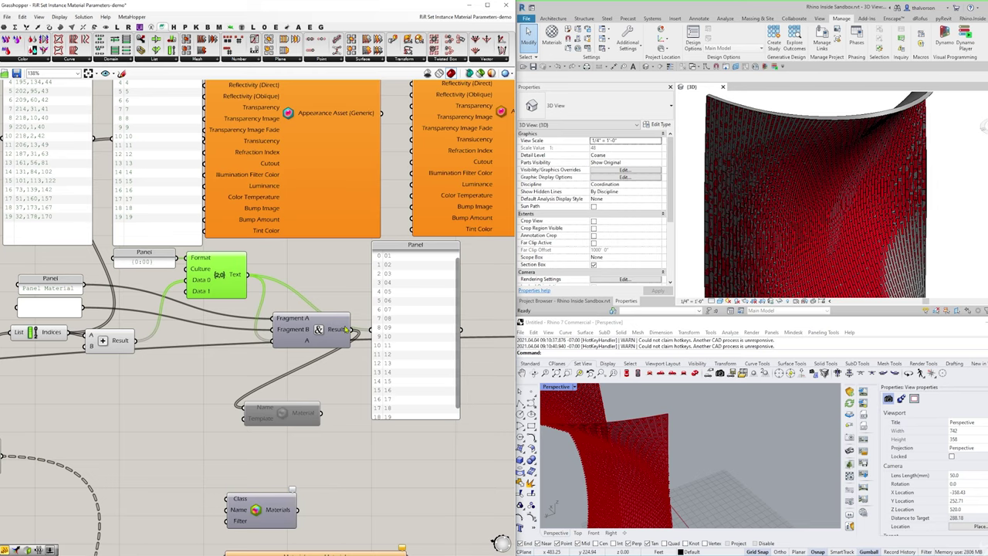
{"action": "left_click_drag", "start_coordinate": [347, 330], "coordinate": [372, 330]}
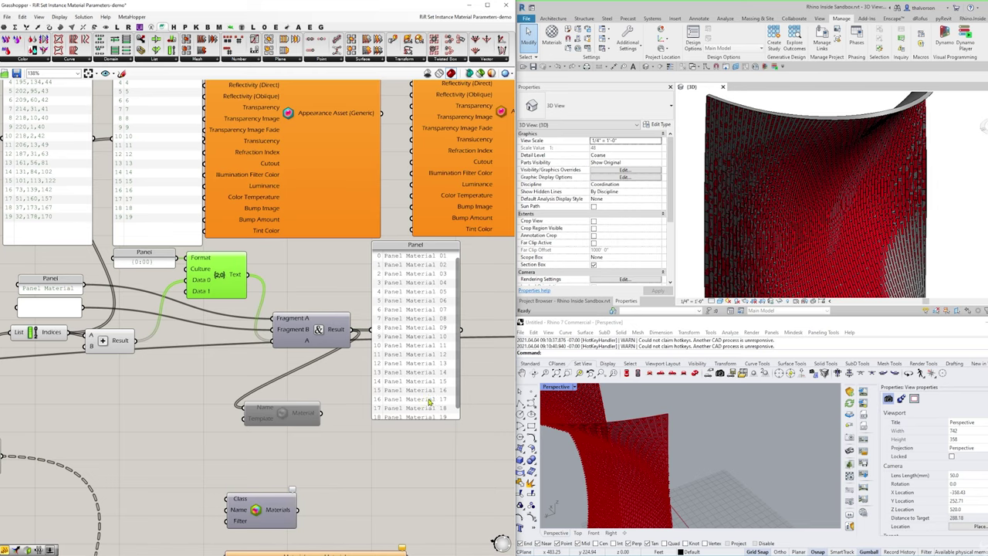
- Shift the material name list panel clear of Concatenate and enlarge it to fit all 20 names
{"action": "right_click_drag", "start_coordinate": [451, 417], "coordinate": [352, 414]}
{"action": "left_click_drag", "start_coordinate": [349, 390], "coordinate": [360, 389]}
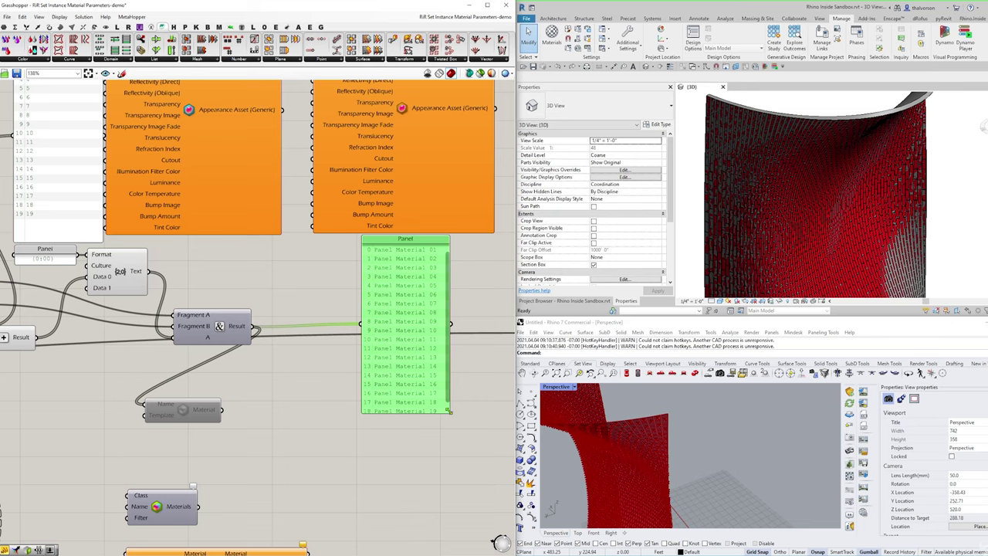
{"action": "left_click_drag", "start_coordinate": [448, 411], "coordinate": [459, 432]}
- Tidy the layout by repositioning the Format component with its pattern panel, Concatenate, the name list panel and the disabled Create Material component
{"action": "left_click_drag", "start_coordinate": [128, 311], "coordinate": [51, 254]}
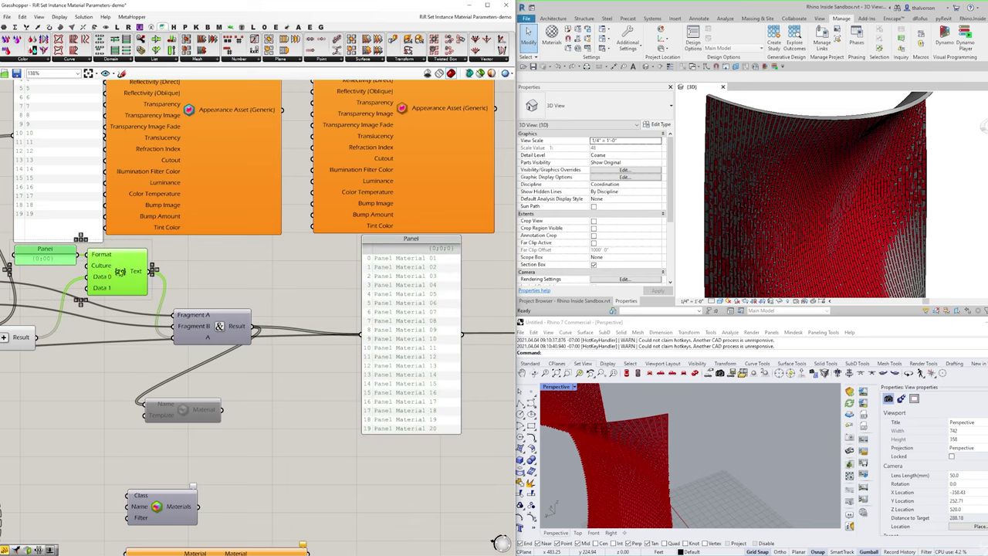
{"action": "left_click_drag", "start_coordinate": [120, 271], "coordinate": [137, 296]}
{"action": "left_click_drag", "start_coordinate": [228, 336], "coordinate": [268, 334]}
{"action": "scroll", "coordinate": [257, 311], "scroll_direction": "down", "scroll_amount": 3}
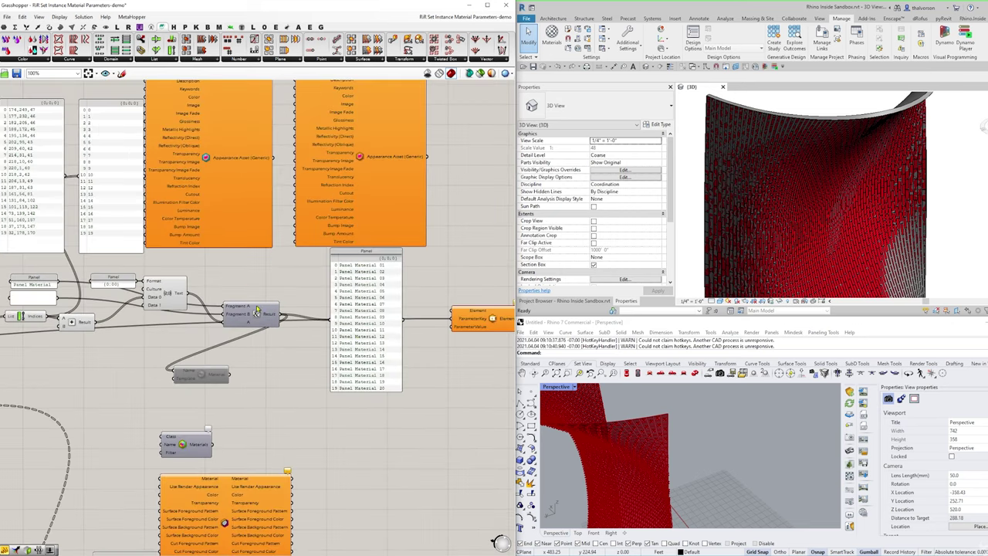
{"action": "left_click_drag", "start_coordinate": [216, 372], "coordinate": [311, 371]}
{"action": "left_click_drag", "start_coordinate": [385, 353], "coordinate": [470, 351]}
{"action": "left_click_drag", "start_coordinate": [250, 320], "coordinate": [230, 327]}
{"action": "left_click", "coordinate": [250, 296]}
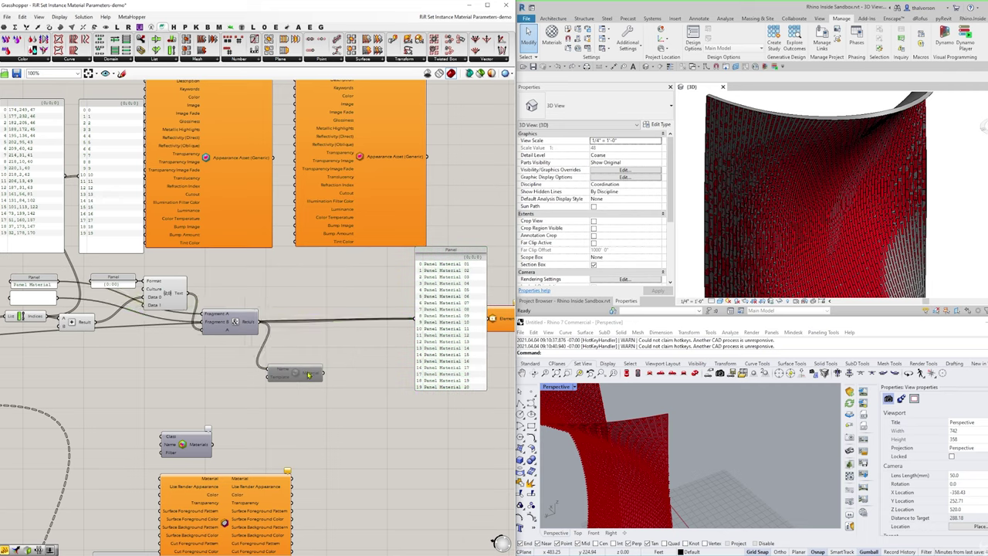
{"action": "left_click_drag", "start_coordinate": [298, 377], "coordinate": [302, 368]}
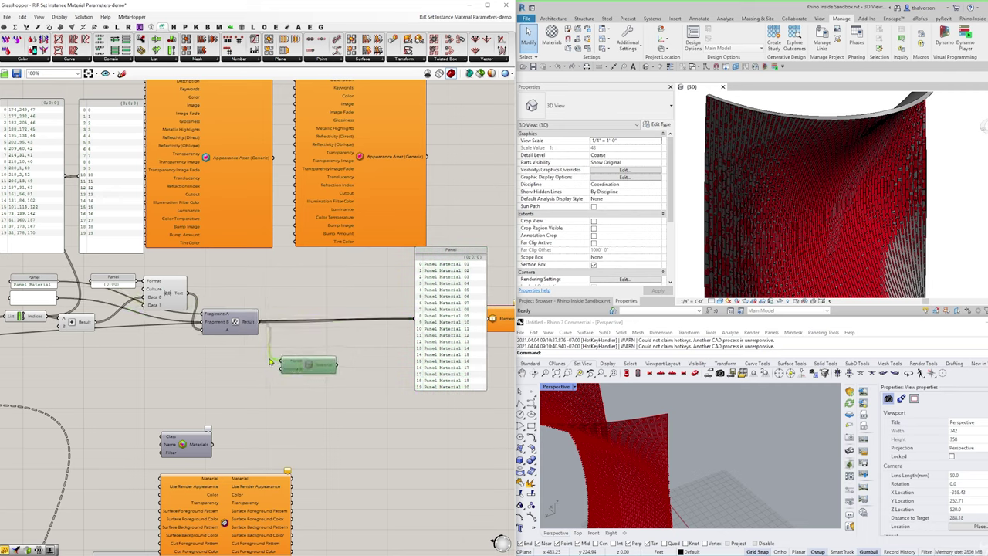
- Add a panel near the component that reads the Panel Material parameter and wire its ParameterValue output into it
{"action": "scroll", "coordinate": [166, 363], "scroll_direction": "down", "scroll_amount": 3}
{"action": "scroll", "coordinate": [112, 351], "scroll_direction": "up", "scroll_amount": 2}
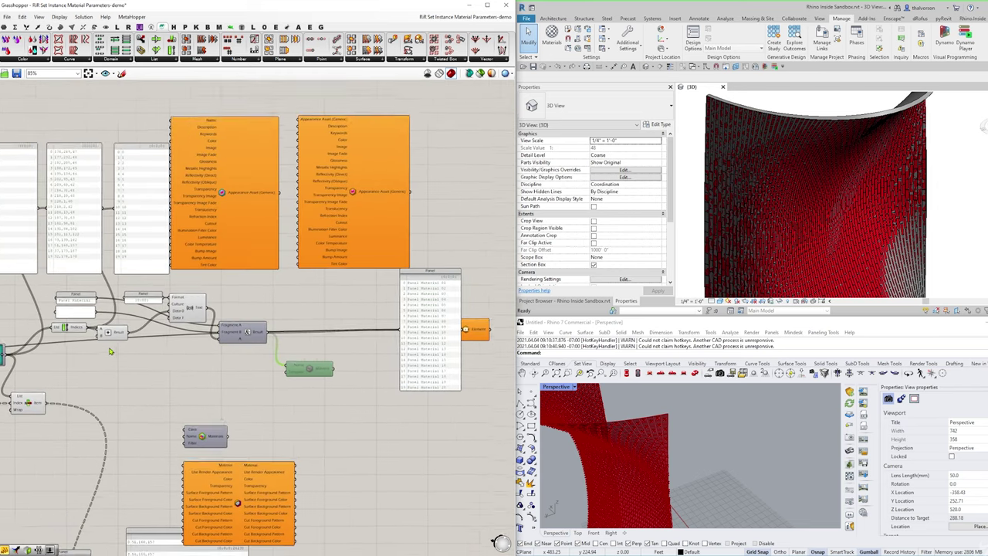
{"action": "right_click_drag", "start_coordinate": [108, 350], "coordinate": [240, 358]}
{"action": "right_click_drag", "start_coordinate": [129, 332], "coordinate": [215, 317]}
{"action": "mouse_move", "coordinate": [122, 269]}
{"action": "right_mouse_down"}
{"action": "mouse_move", "coordinate": [259, 263]}
{"action": "mouse_move", "coordinate": [153, 243]}
{"action": "mouse_move", "coordinate": [238, 208]}
{"action": "right_mouse_up"}
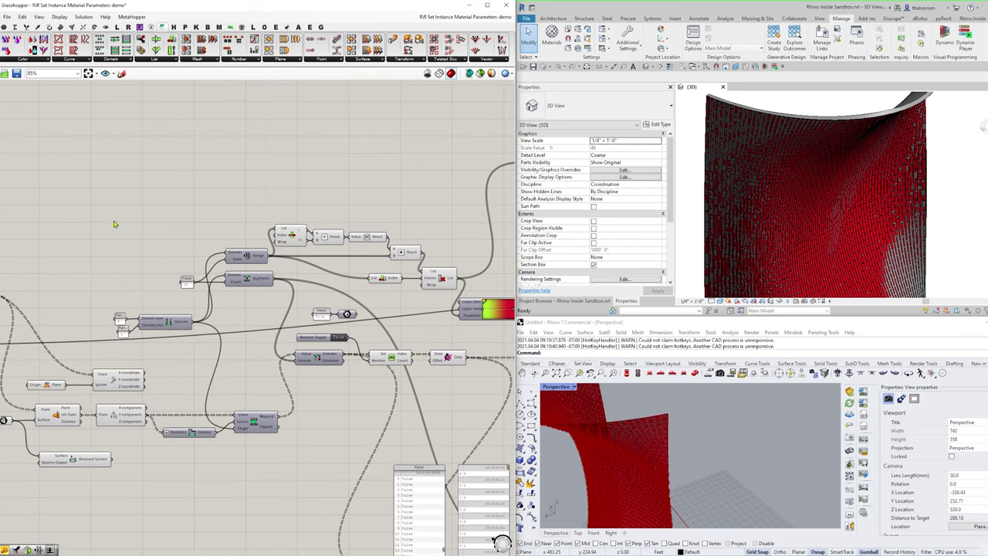
{"action": "right_click_drag", "start_coordinate": [100, 227], "coordinate": [330, 216]}
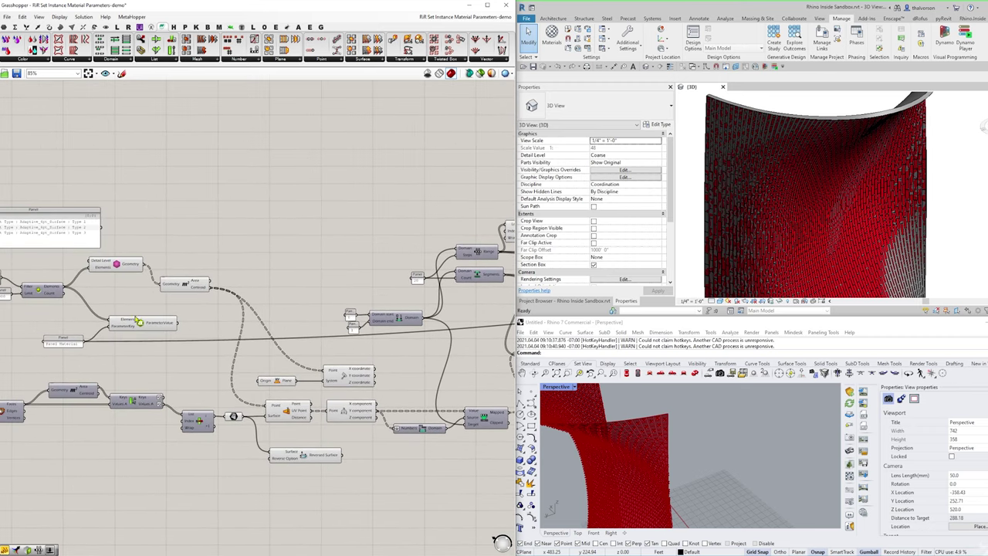
{"action": "scroll", "coordinate": [89, 331], "scroll_direction": "up", "scroll_amount": 3}
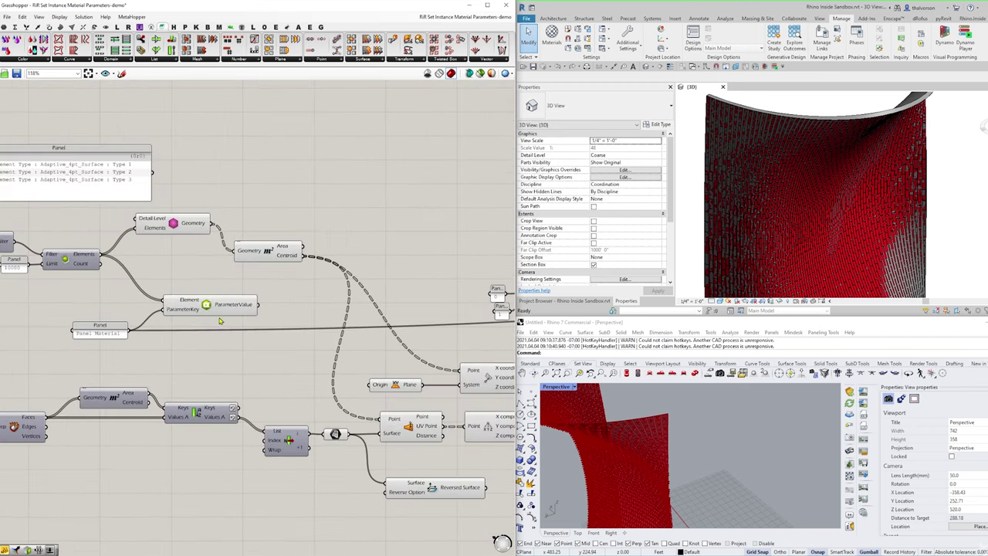
{"action": "double_click", "coordinate": [339, 216]}
{"action": "type", "text": "//"}
{"action": "key", "text": "Return"}
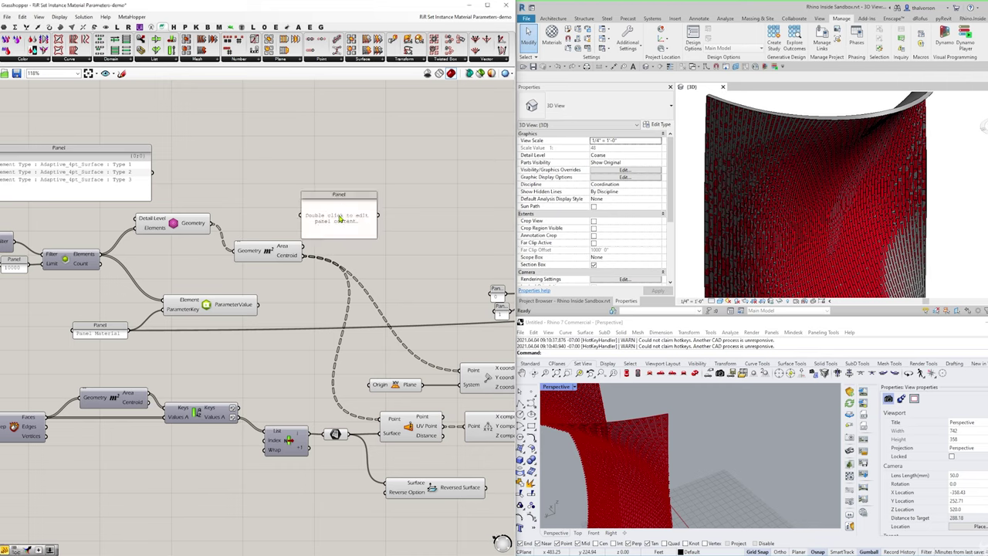
{"action": "left_click_drag", "start_coordinate": [259, 304], "coordinate": [301, 215]}
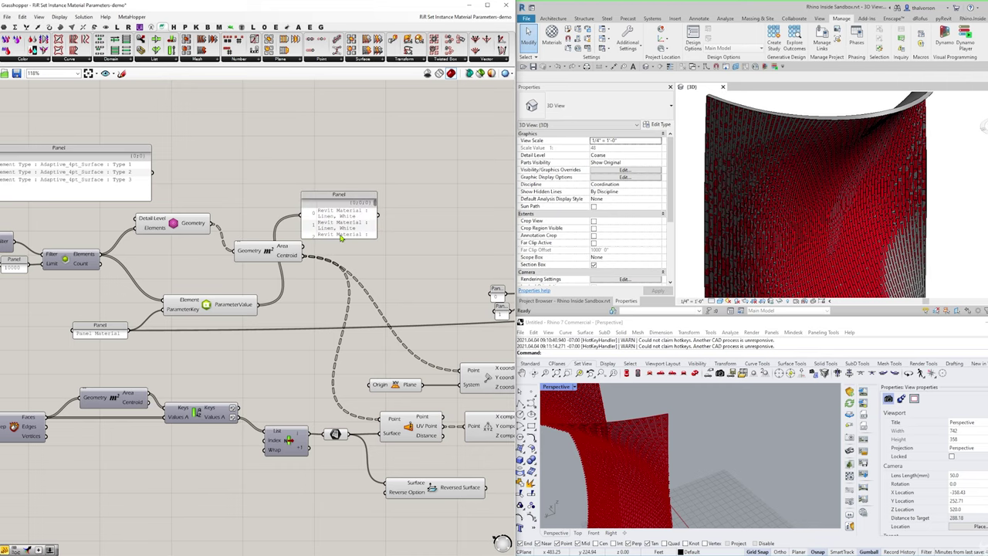
- Enlarge the new parameter value panel so each material fits on one line, and move it away from the Area component
{"action": "left_click_drag", "start_coordinate": [377, 239], "coordinate": [480, 336]}
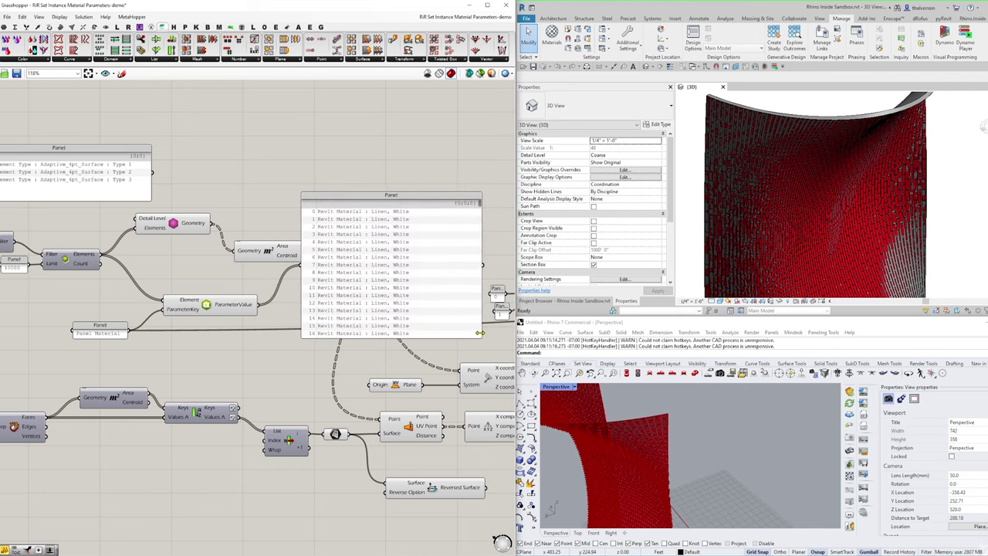
{"action": "right_click_drag", "start_coordinate": [421, 318], "coordinate": [365, 318]}
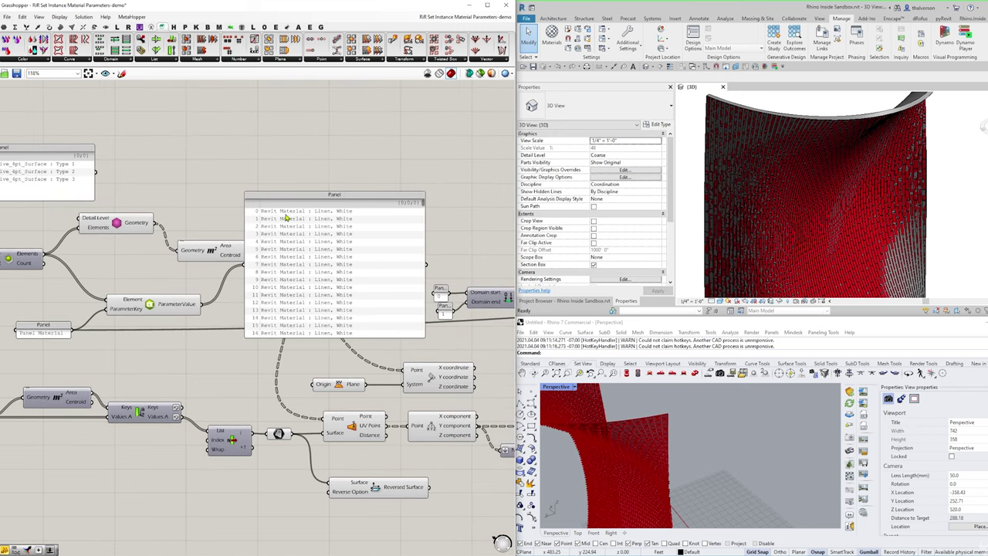
{"action": "left_click_drag", "start_coordinate": [263, 220], "coordinate": [311, 211]}
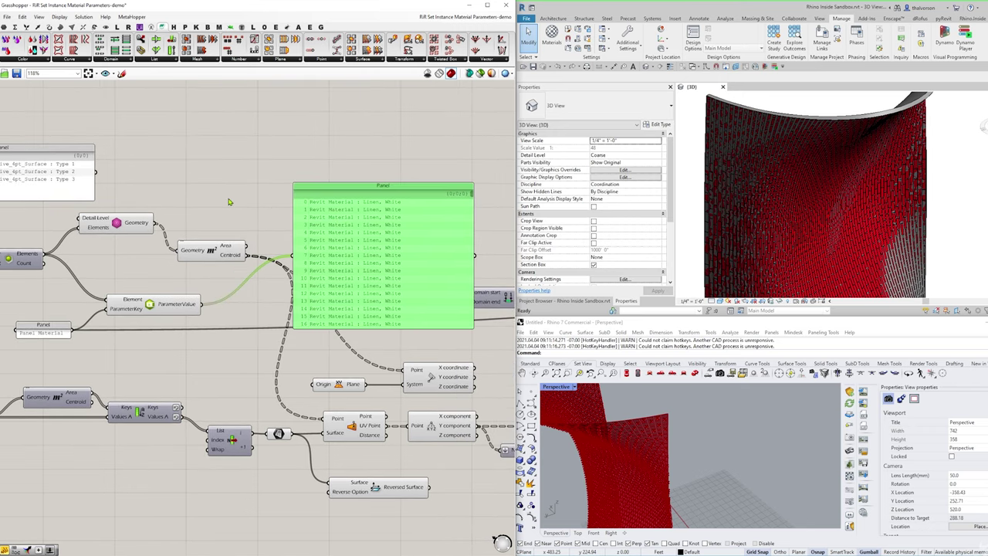
- Insert a Create Set component between ParameterValue and the panel, feeding the panel from its Set output
{"action": "double_click", "coordinate": [228, 199]}
{"action": "type", "text": "creat"}
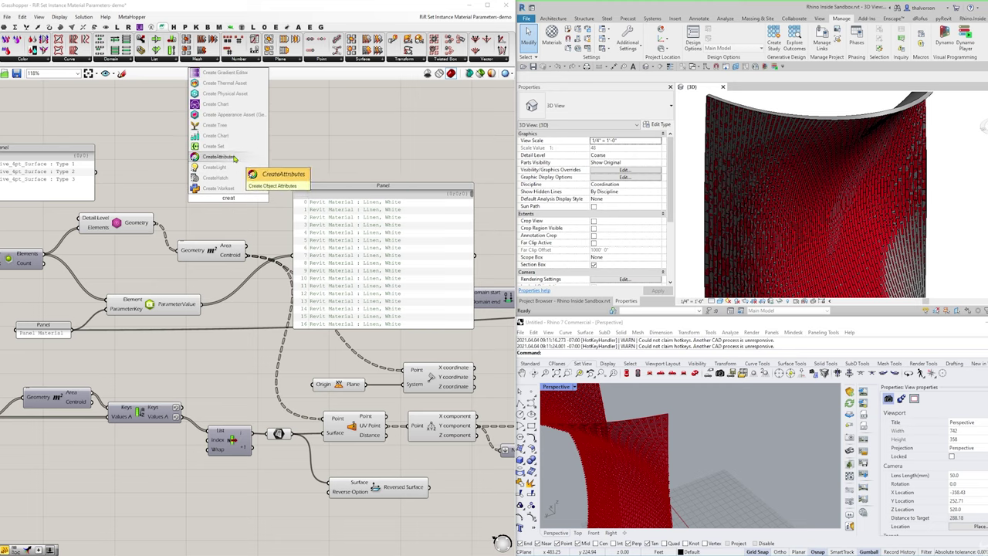
{"action": "left_click", "coordinate": [229, 148]}
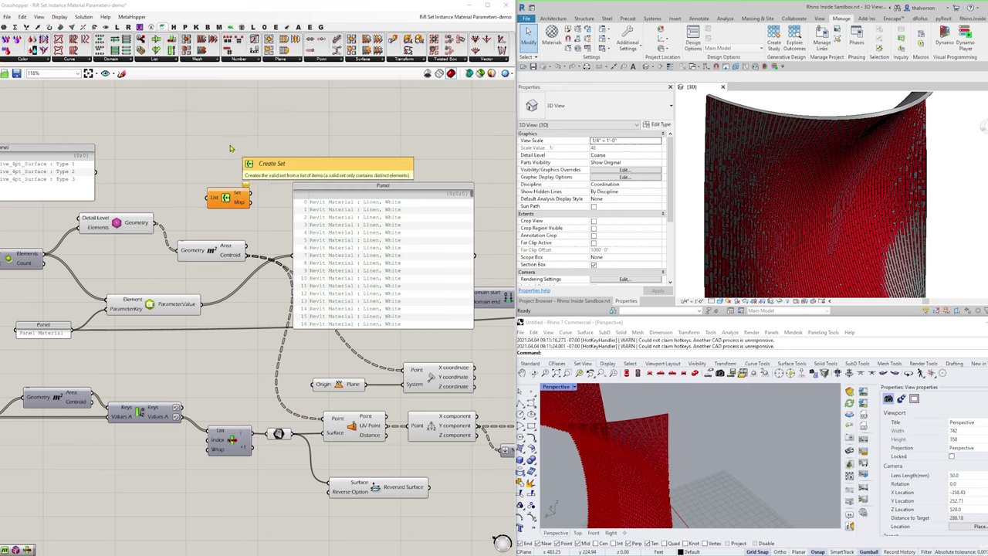
{"action": "left_click_drag", "start_coordinate": [213, 204], "coordinate": [292, 256]}
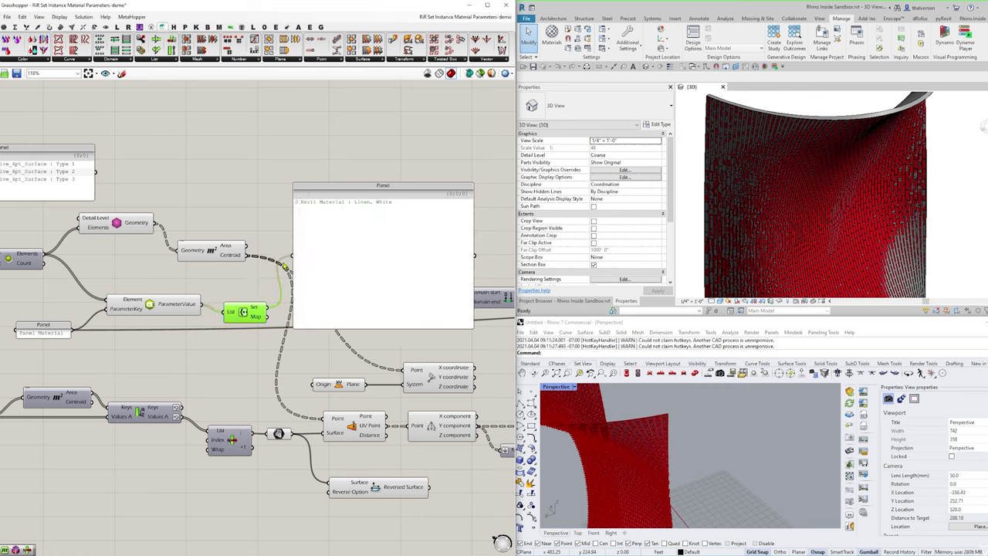
{"action": "left_click_drag", "start_coordinate": [246, 319], "coordinate": [242, 306]}
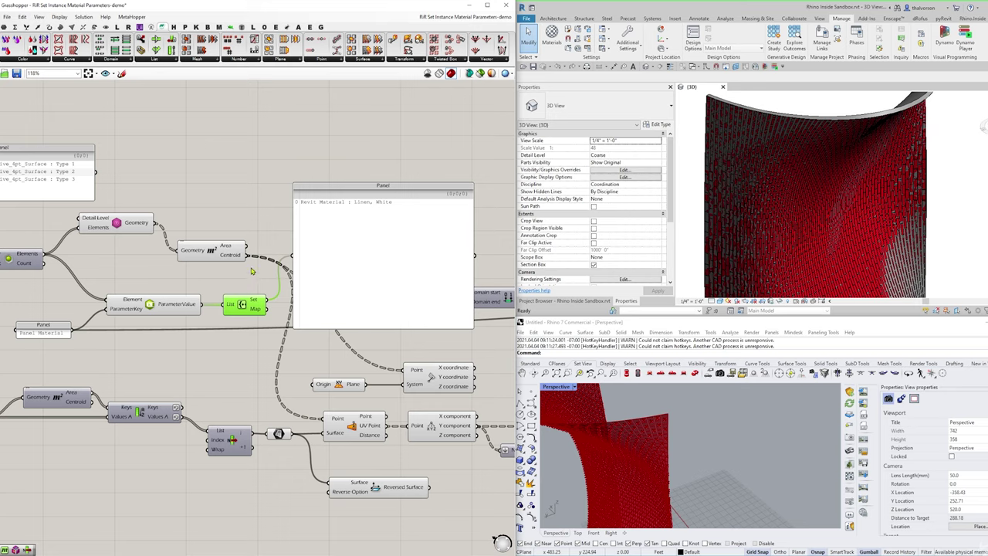
- Add a List Item component after Create Set, wire Set into its List input and Item into the panel
{"action": "left_click_drag", "start_coordinate": [329, 247], "coordinate": [358, 246]}
{"action": "double_click", "coordinate": [283, 212]}
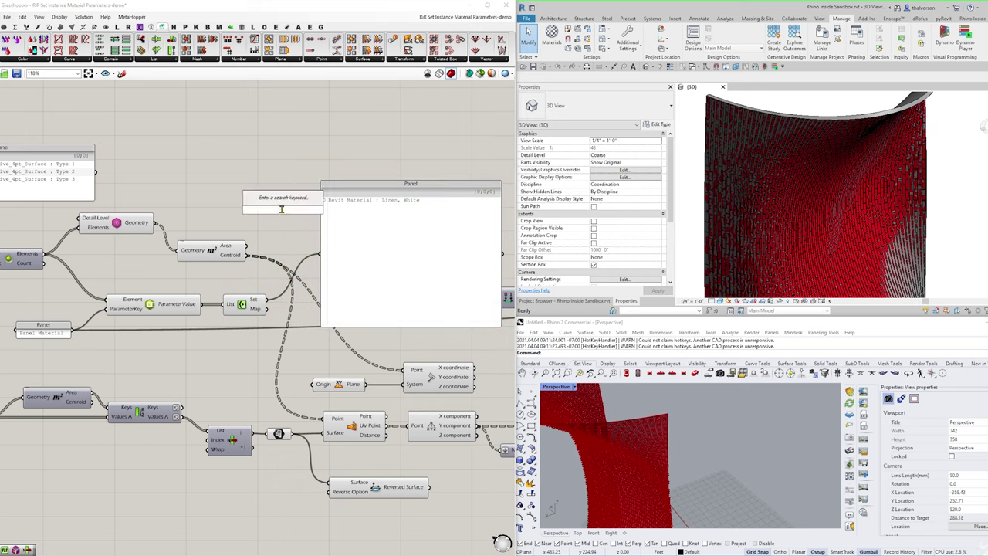
{"action": "type", "text": "item"}
{"action": "key", "text": "Return"}
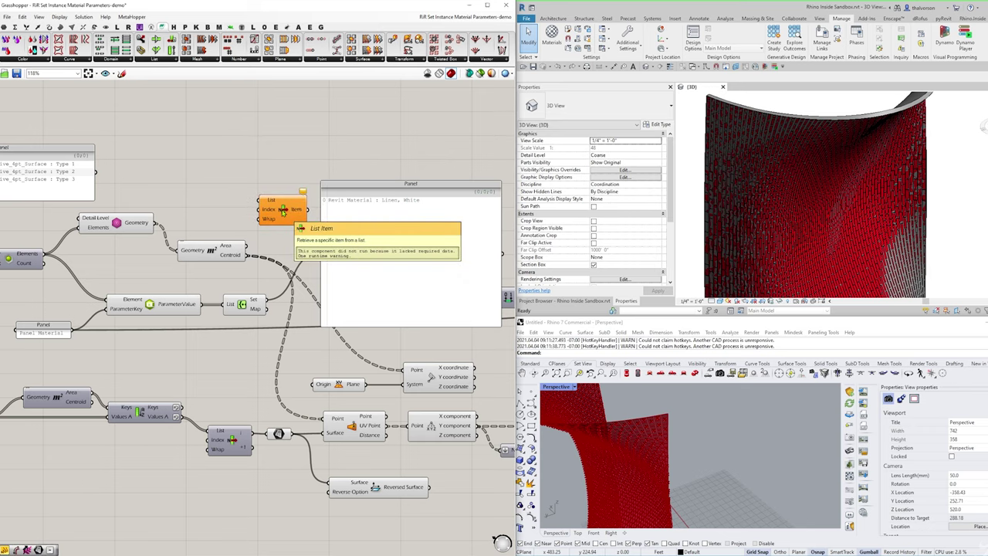
{"action": "left_click_drag", "start_coordinate": [267, 210], "coordinate": [322, 254]}
{"action": "right_click_drag", "start_coordinate": [276, 242], "coordinate": [166, 240]}
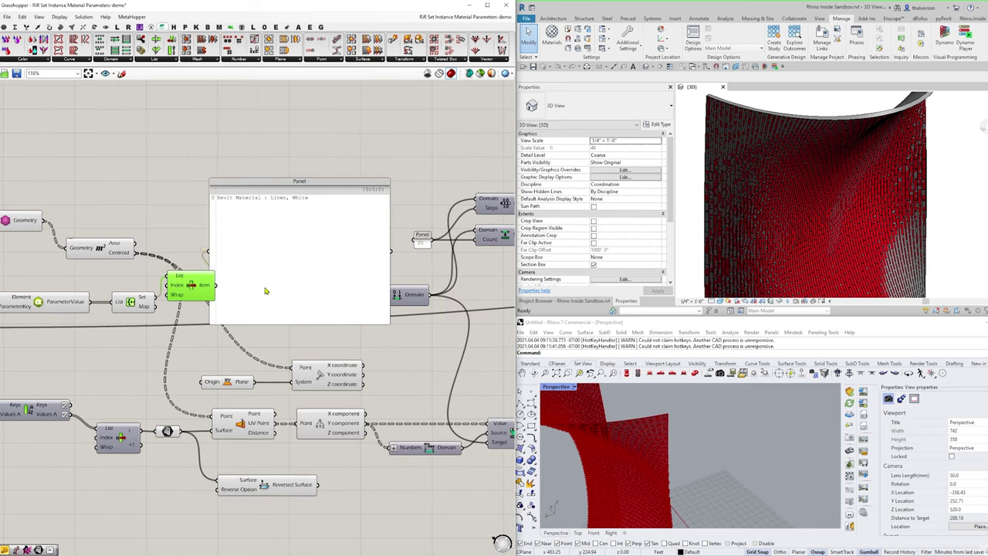
{"action": "left_click_drag", "start_coordinate": [265, 286], "coordinate": [334, 278]}
{"action": "left_click", "coordinate": [203, 284]}
- Examine the material that List Item passes to the panel
{"action": "scroll", "coordinate": [203, 286], "scroll_direction": "down", "scroll_amount": 6}
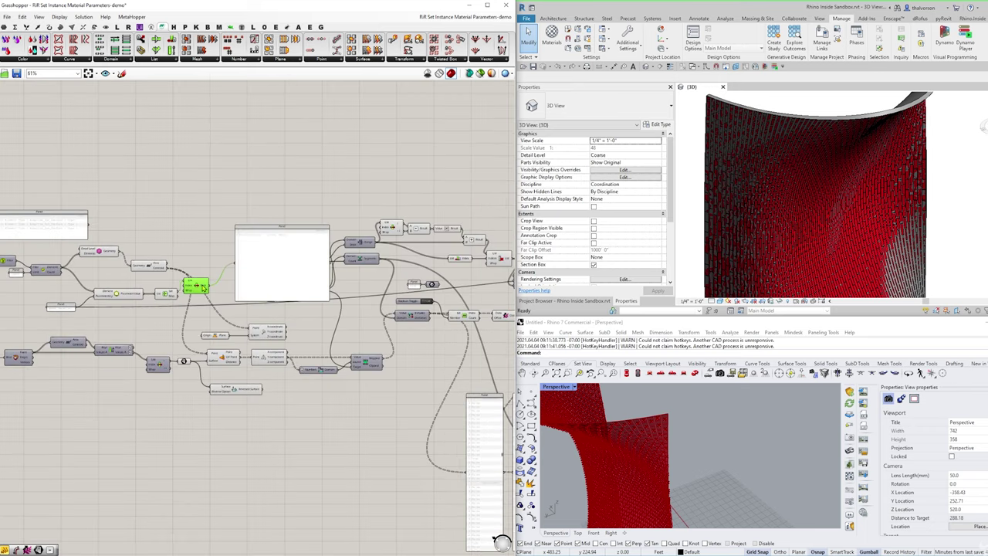
{"action": "scroll", "coordinate": [202, 286], "scroll_direction": "up", "scroll_amount": 8}
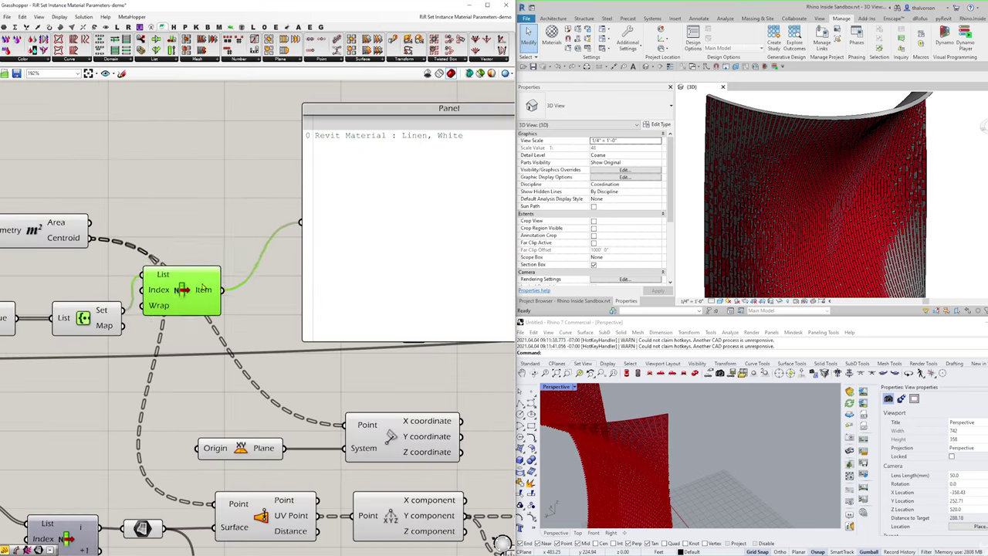
{"action": "right_click_drag", "start_coordinate": [265, 203], "coordinate": [153, 272]}
{"action": "left_click", "coordinate": [207, 224]}
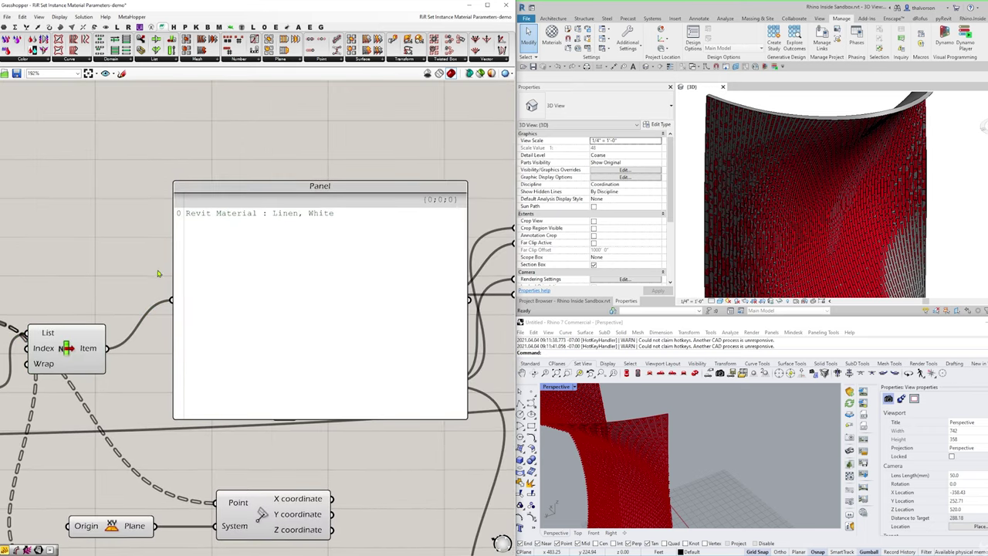
{"action": "scroll", "coordinate": [264, 215], "scroll_direction": "up", "scroll_amount": 2}
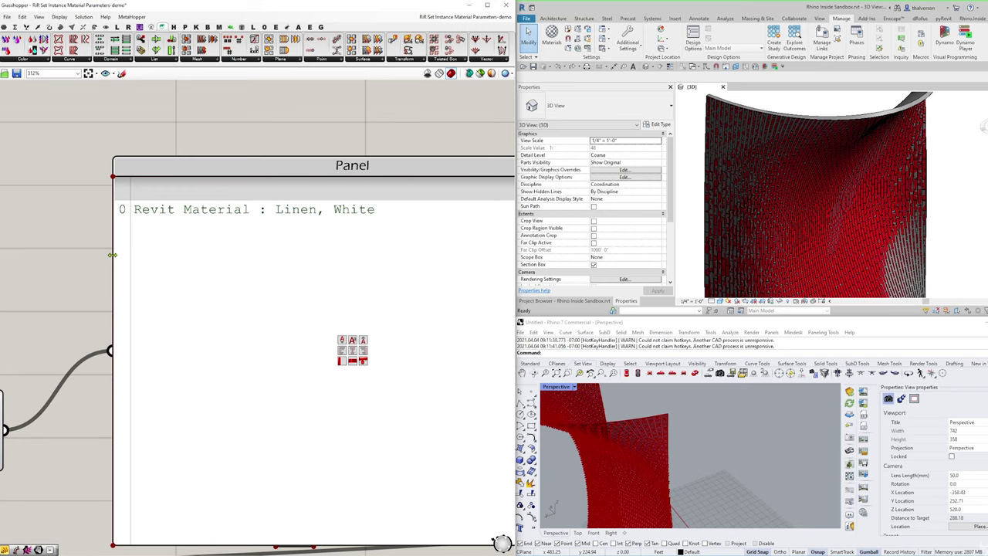
{"action": "scroll", "coordinate": [260, 220], "scroll_direction": "down", "scroll_amount": 3}
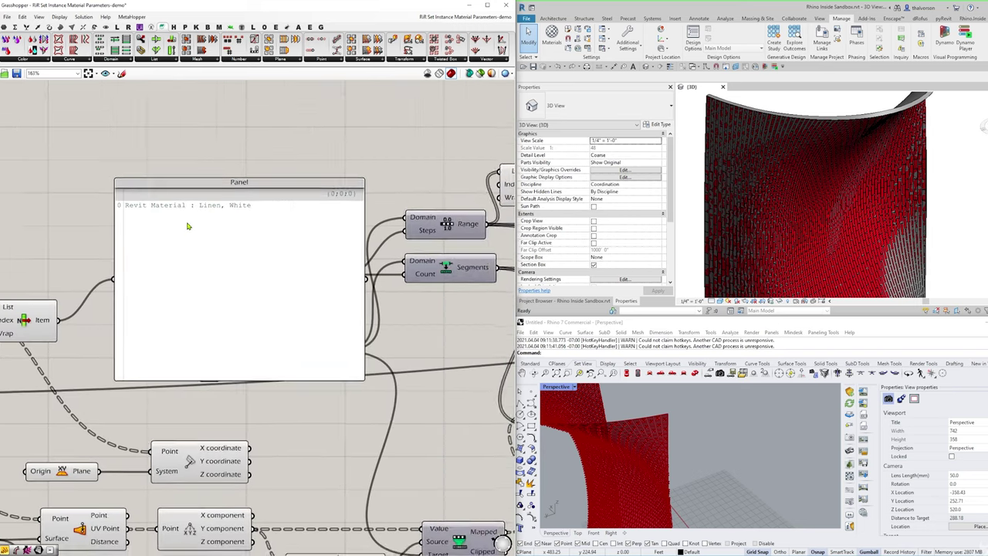
- Move the List Item component next to the disabled material creation component and wire its Item output into the Template input
{"action": "scroll", "coordinate": [186, 226], "scroll_direction": "down", "scroll_amount": 3}
{"action": "left_click_drag", "start_coordinate": [108, 275], "coordinate": [449, 154]}
{"action": "right_click_drag", "start_coordinate": [449, 155], "coordinate": [132, 167]}
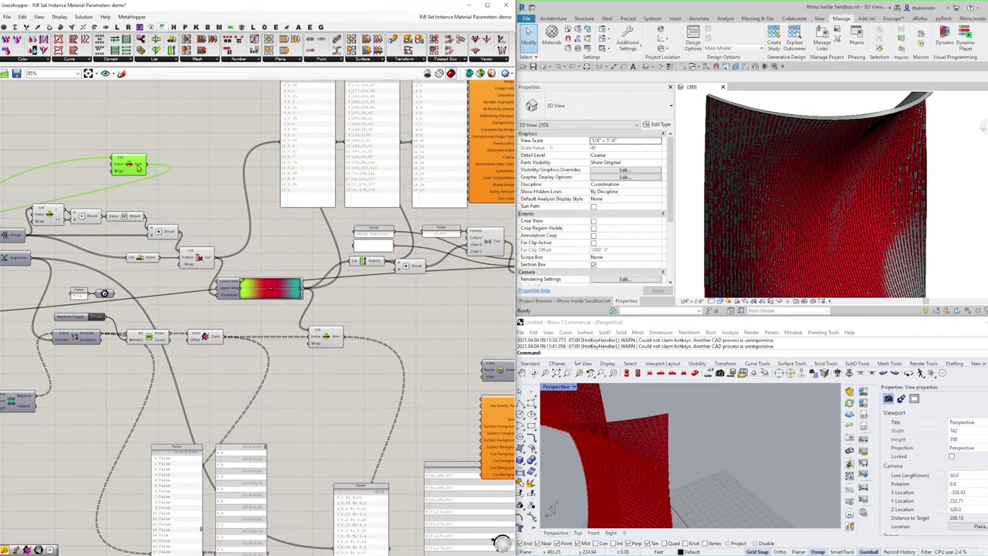
{"action": "left_click_drag", "start_coordinate": [137, 166], "coordinate": [421, 293]}
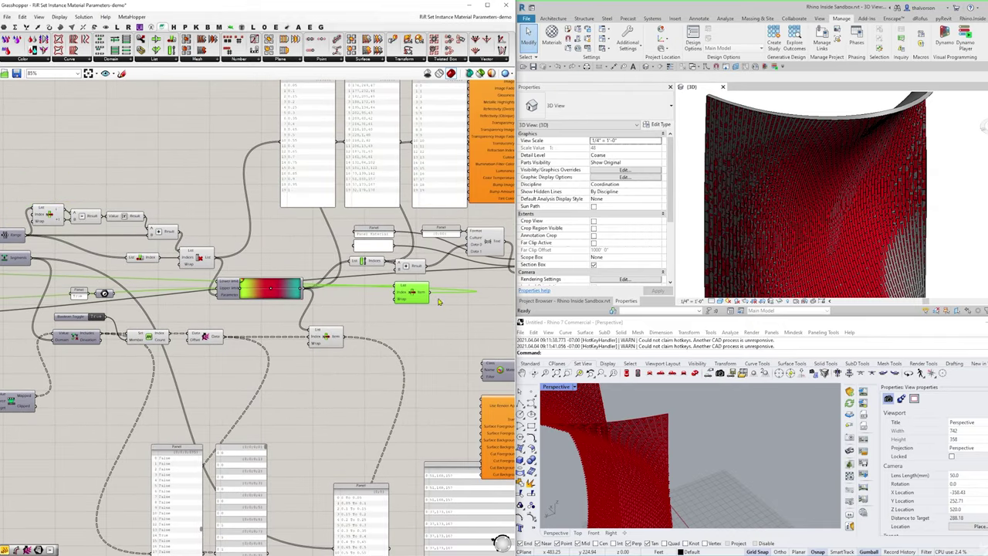
{"action": "right_click_drag", "start_coordinate": [440, 304], "coordinate": [260, 296]}
{"action": "scroll", "coordinate": [409, 309], "scroll_direction": "up", "scroll_amount": 2}
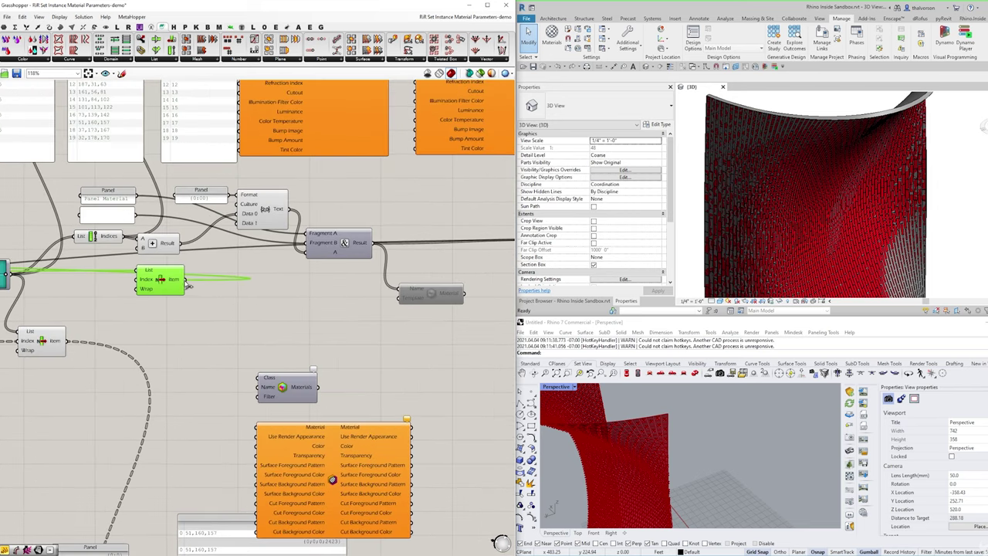
{"action": "left_click_drag", "start_coordinate": [186, 279], "coordinate": [399, 298]}
{"action": "left_click_drag", "start_coordinate": [173, 284], "coordinate": [239, 307]}
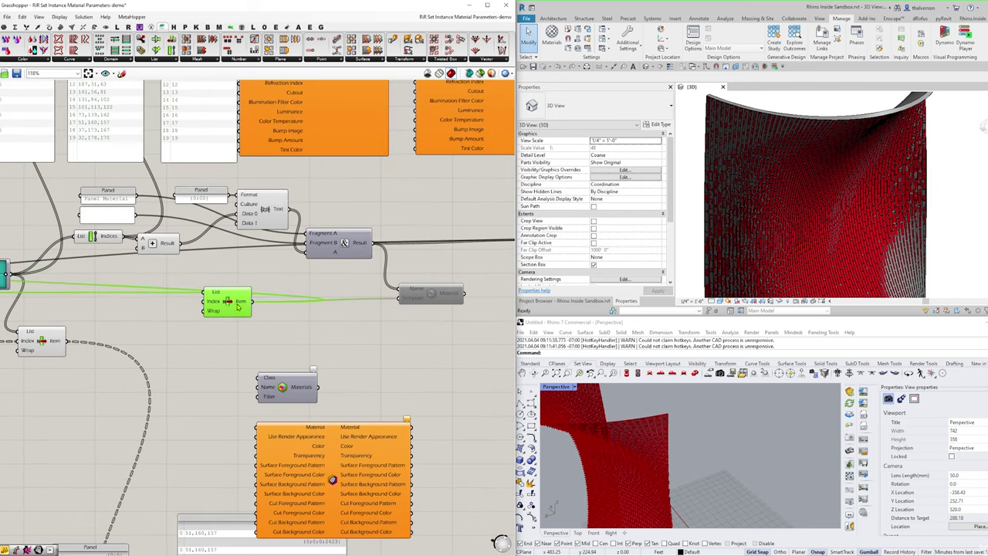
- Rename the List Item component as Template Material and place it directly beside the material creation component
{"action": "right_click", "coordinate": [230, 301]}
{"action": "left_click", "coordinate": [318, 306]}
{"action": "type", "text": "Template Material"}
{"action": "key", "text": "Return"}
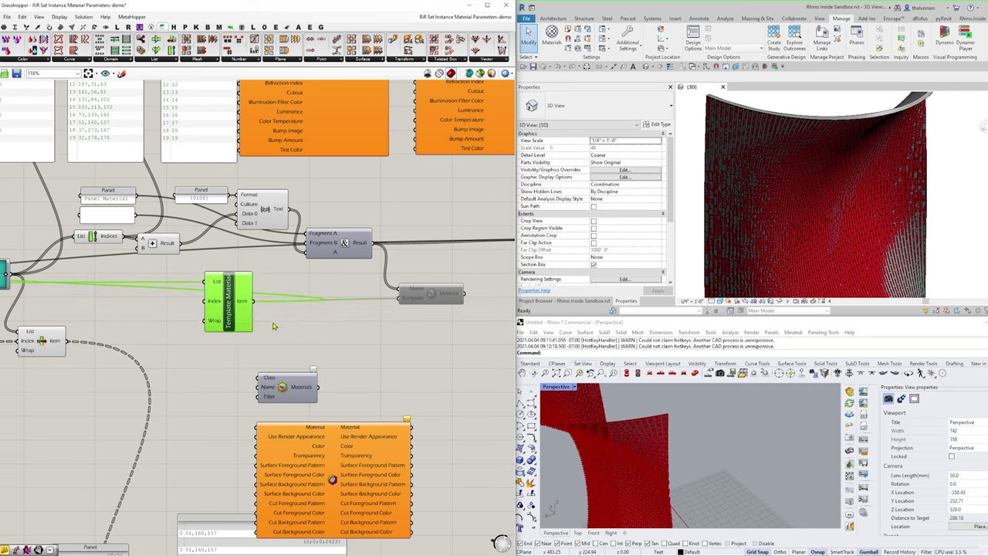
{"action": "left_click_drag", "start_coordinate": [243, 308], "coordinate": [338, 307]}
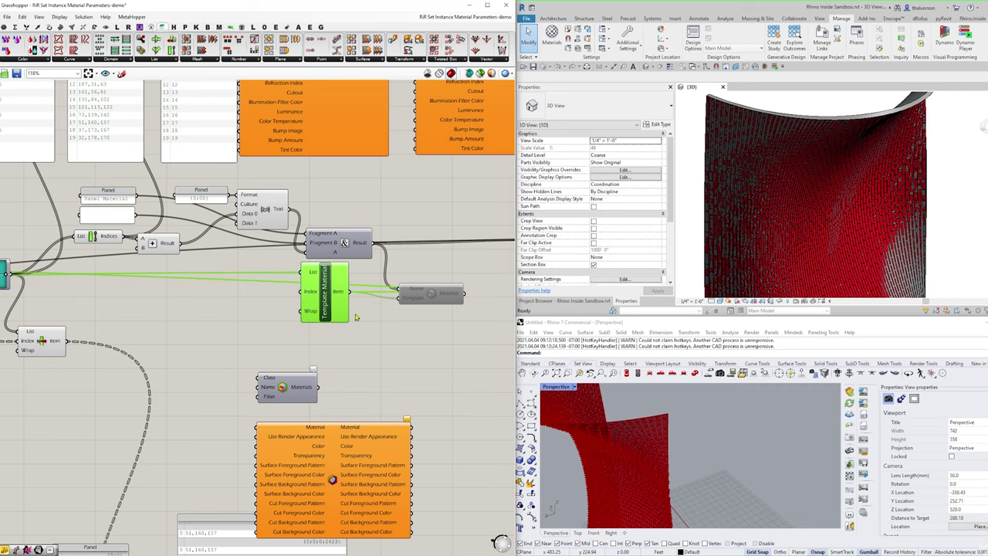
{"action": "left_click", "coordinate": [422, 325]}
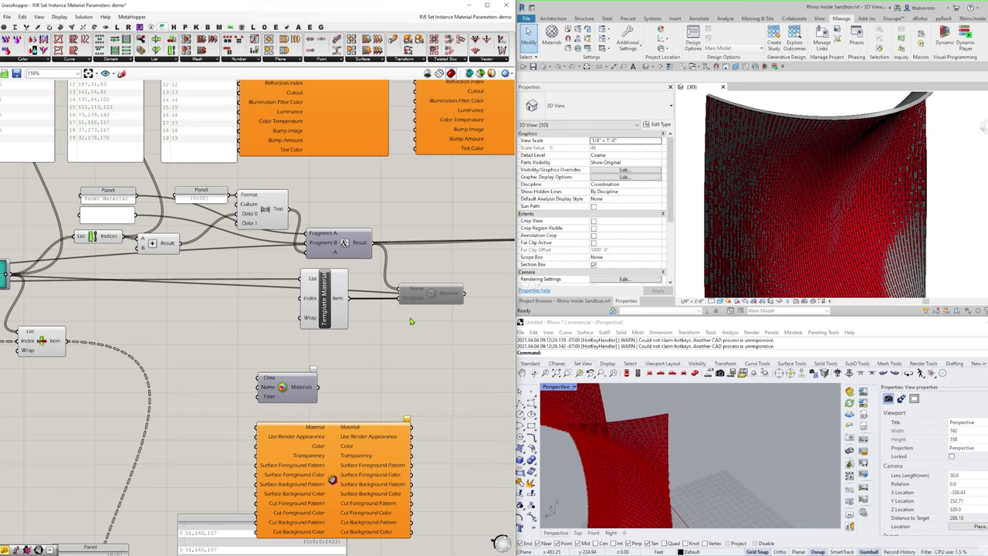
- Enable the disabled material creation component fed by the concatenated names and the template material
{"action": "left_click", "coordinate": [429, 300]}
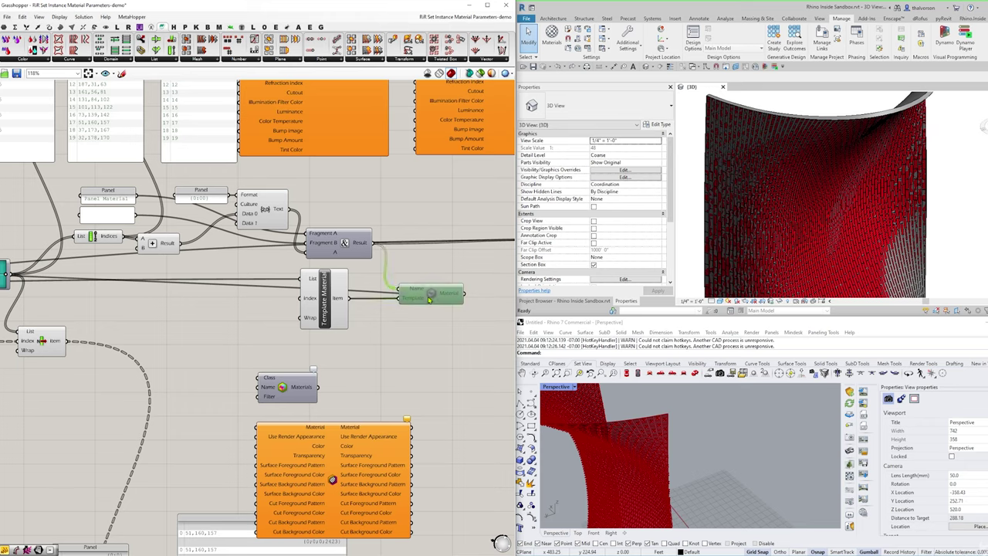
{"action": "middle_click", "coordinate": [424, 332]}
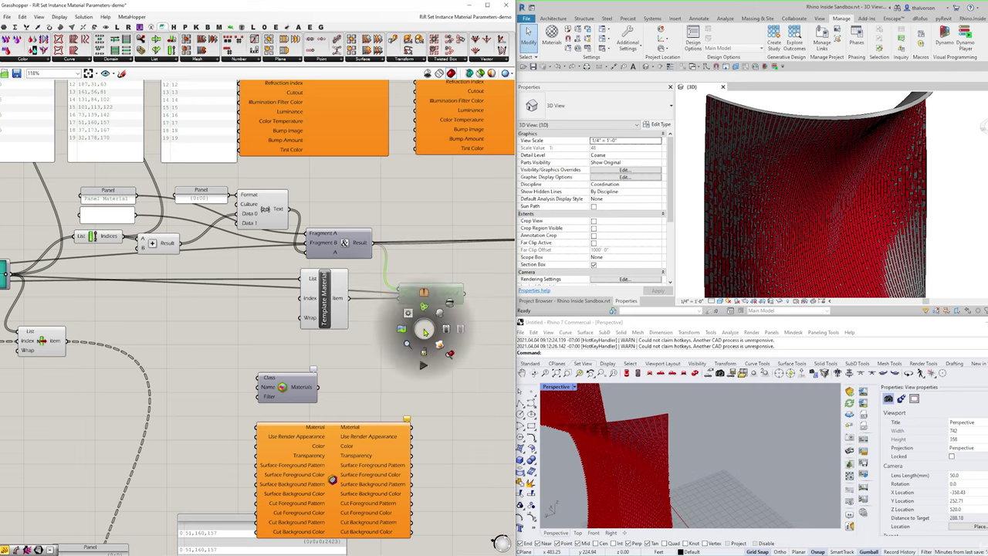
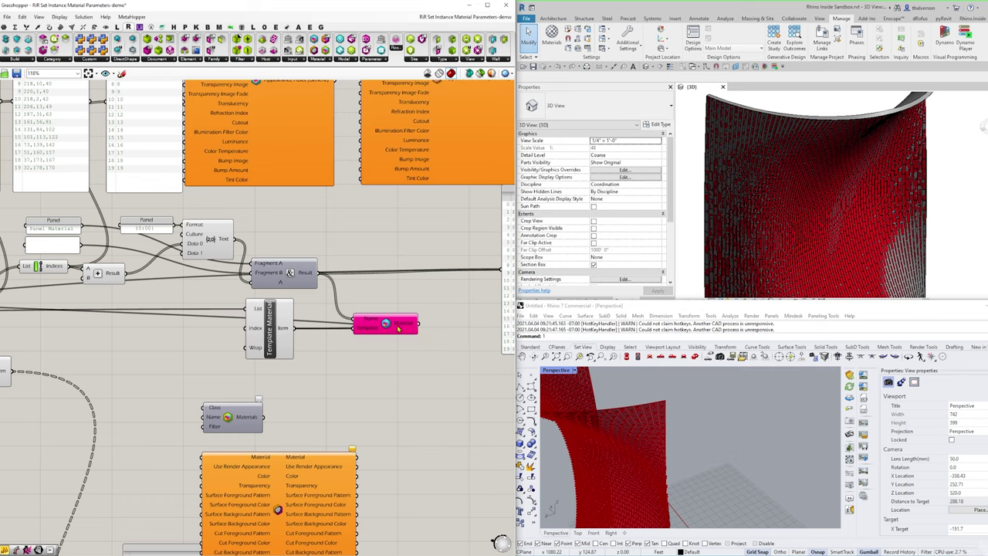
- Nudge the material creation component down and open Revit's Material Browser, cancelling the project save reminder
{"action": "left_click_drag", "start_coordinate": [397, 330], "coordinate": [394, 344]}
{"action": "left_click", "coordinate": [397, 356]}
{"action": "left_click", "coordinate": [399, 361]}
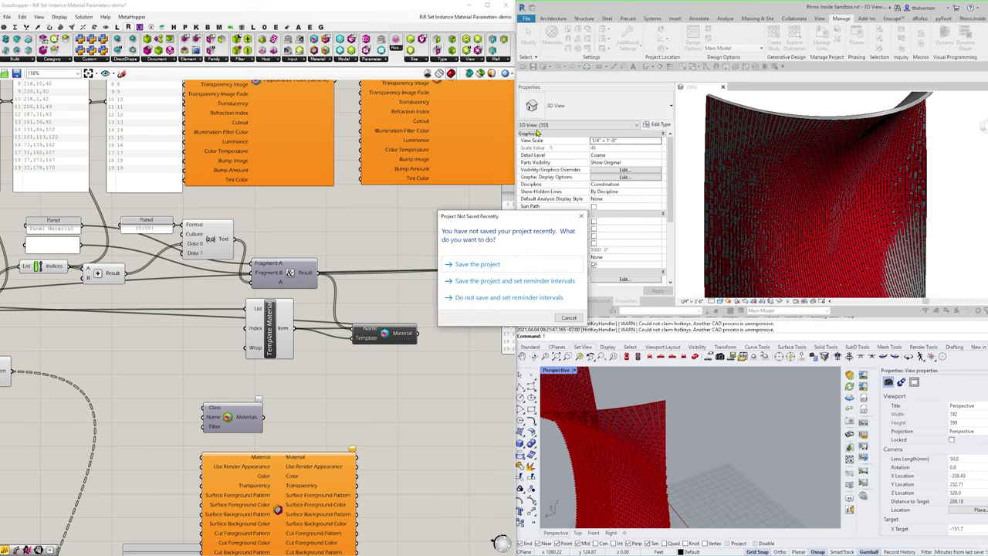
{"action": "left_click", "coordinate": [569, 318]}
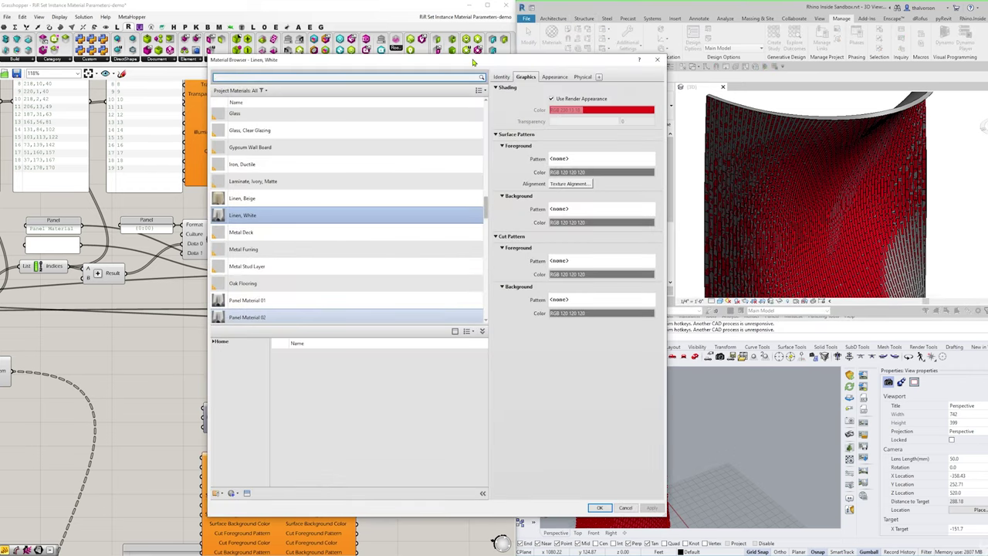
- Examine the numbered Panel Material entries in the Material Browser, including the appearance settings of Panel Material 20
{"action": "left_click_drag", "start_coordinate": [474, 61], "coordinate": [663, 58]}
{"action": "scroll", "coordinate": [506, 226], "scroll_direction": "down", "scroll_amount": 2}
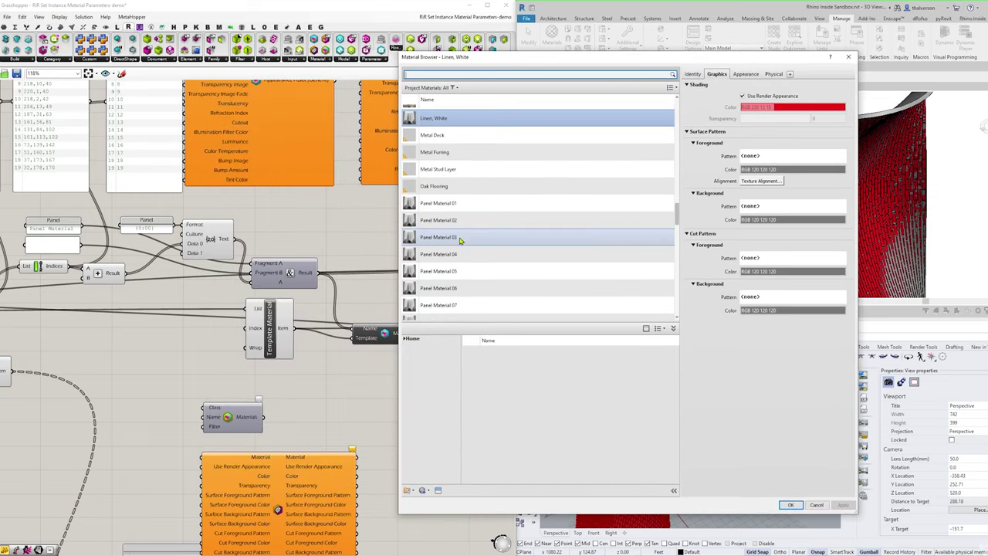
{"action": "scroll", "coordinate": [460, 241], "scroll_direction": "down", "scroll_amount": 3}
{"action": "scroll", "coordinate": [461, 257], "scroll_direction": "down", "scroll_amount": 3}
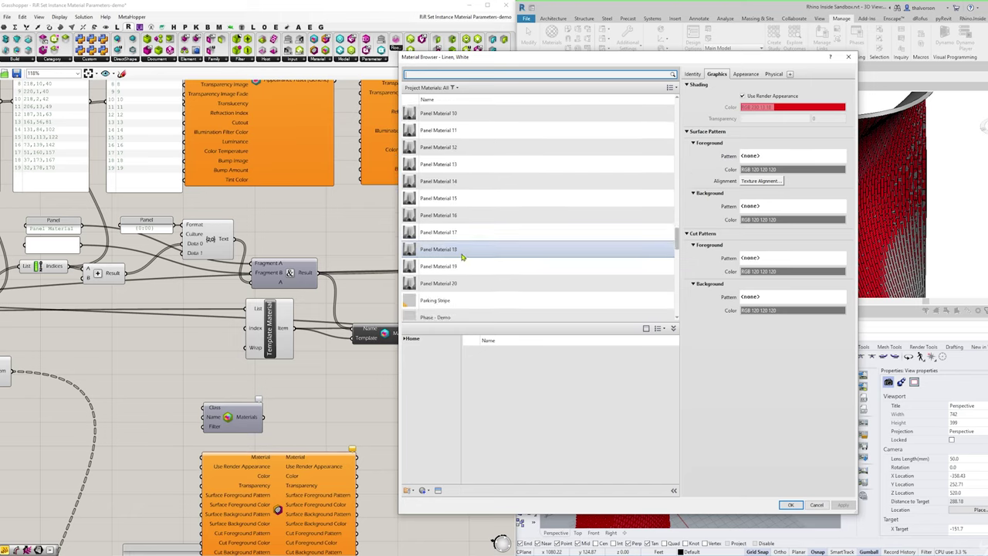
{"action": "left_click", "coordinate": [459, 241]}
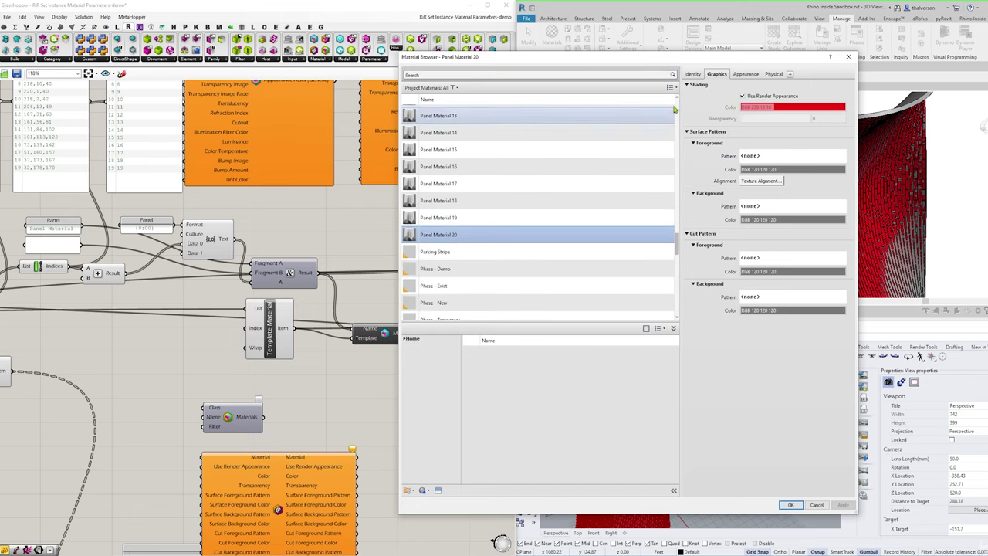
{"action": "left_click", "coordinate": [753, 75]}
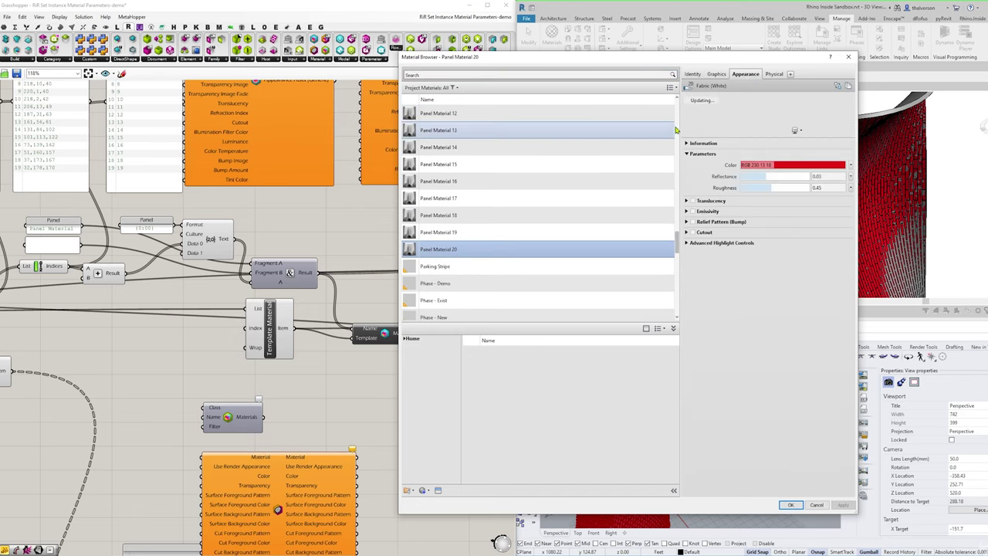
{"action": "left_click_drag", "start_coordinate": [678, 129], "coordinate": [610, 142]}
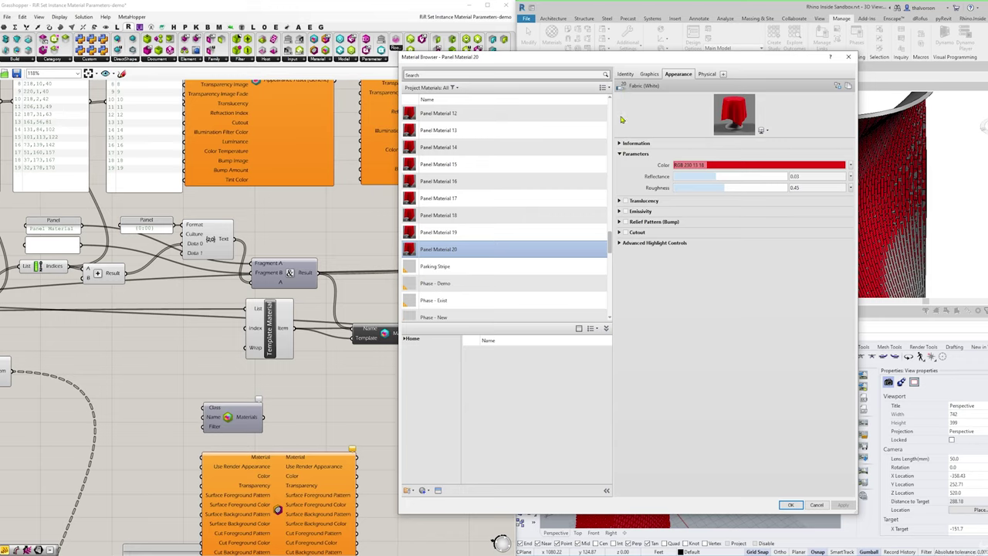
{"action": "scroll", "coordinate": [514, 199], "scroll_direction": "up", "scroll_amount": 2}
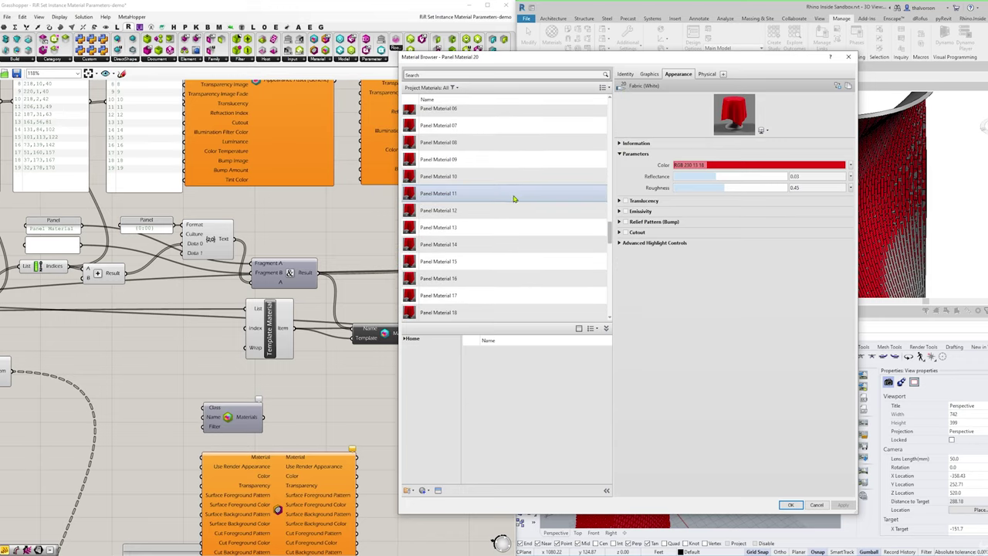
{"action": "scroll", "coordinate": [514, 199], "scroll_direction": "up", "scroll_amount": 2}
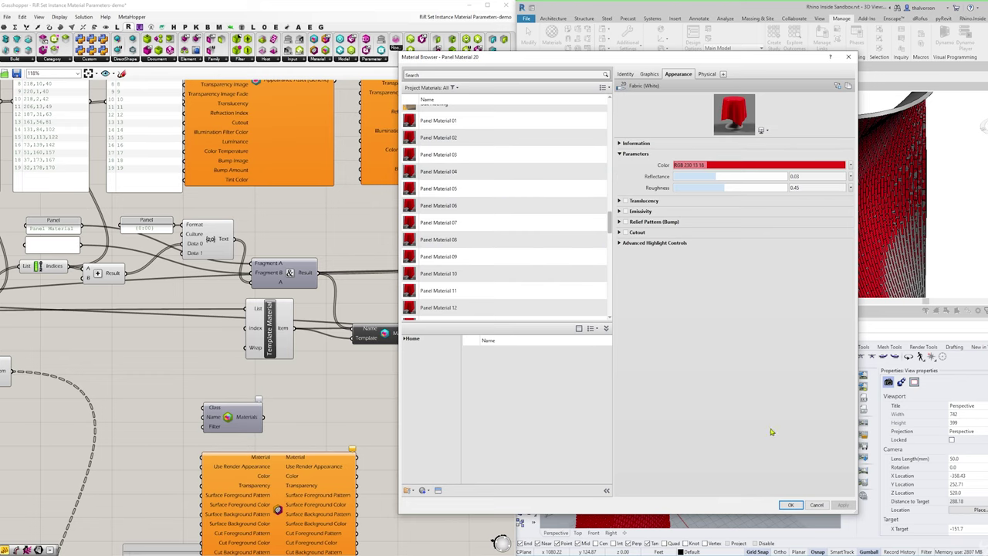
{"action": "left_click", "coordinate": [791, 505]}
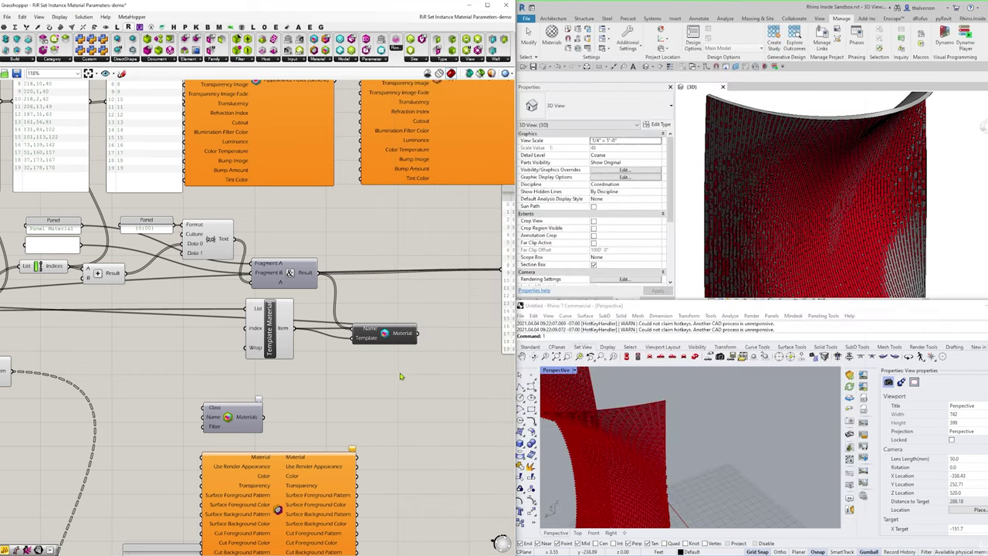
- Disable the Template Material and material creation components in Grasshopper and move them down, away from the Concatenate component
{"action": "left_click", "coordinate": [392, 331]}
{"action": "left_click_drag", "start_coordinate": [392, 331], "coordinate": [385, 322]}
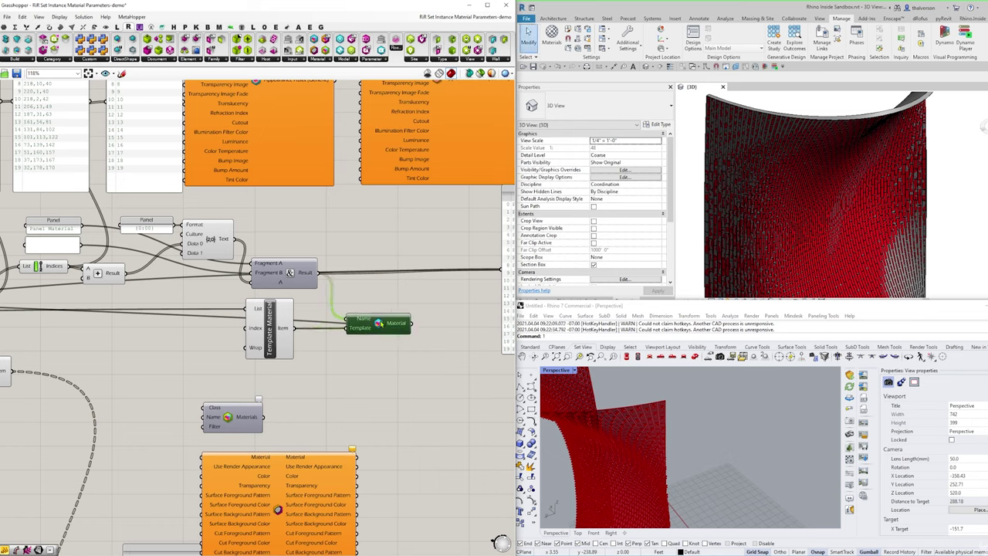
{"action": "left_click_drag", "start_coordinate": [383, 363], "coordinate": [249, 321]}
{"action": "middle_click", "coordinate": [362, 286]}
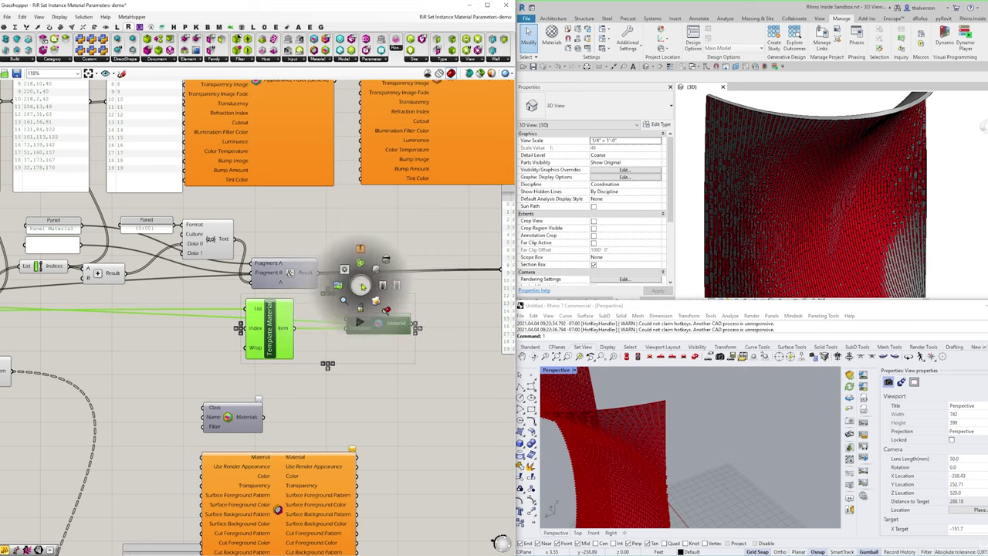
{"action": "left_click", "coordinate": [399, 288]}
{"action": "left_click", "coordinate": [414, 386]}
{"action": "left_click_drag", "start_coordinate": [404, 368], "coordinate": [319, 379]}
{"action": "left_click", "coordinate": [393, 442]}
{"action": "left_click", "coordinate": [436, 413]}
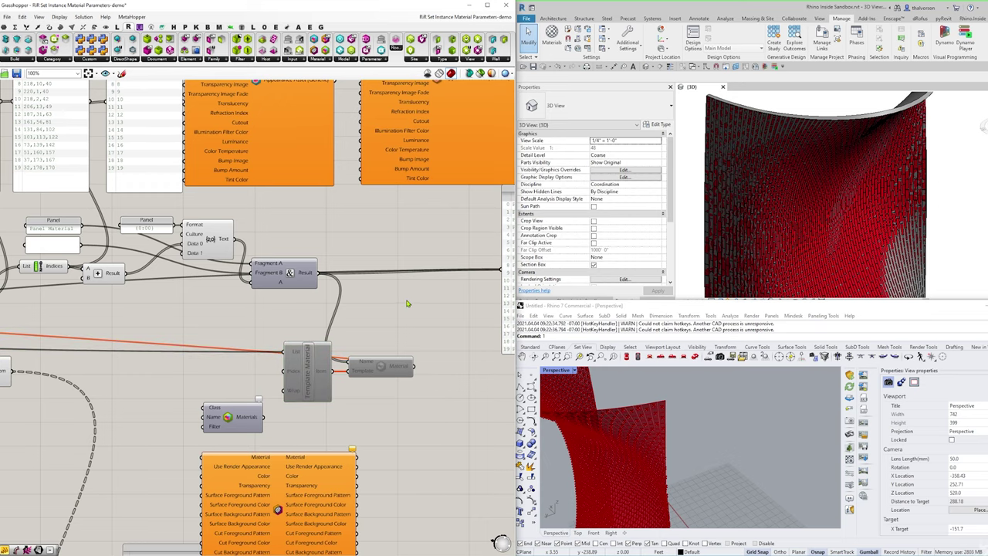
- Move the material names panel up and shift the element parameter component farther right to clear space after Concatenate
{"action": "scroll", "coordinate": [393, 309], "scroll_direction": "down", "scroll_amount": 1}
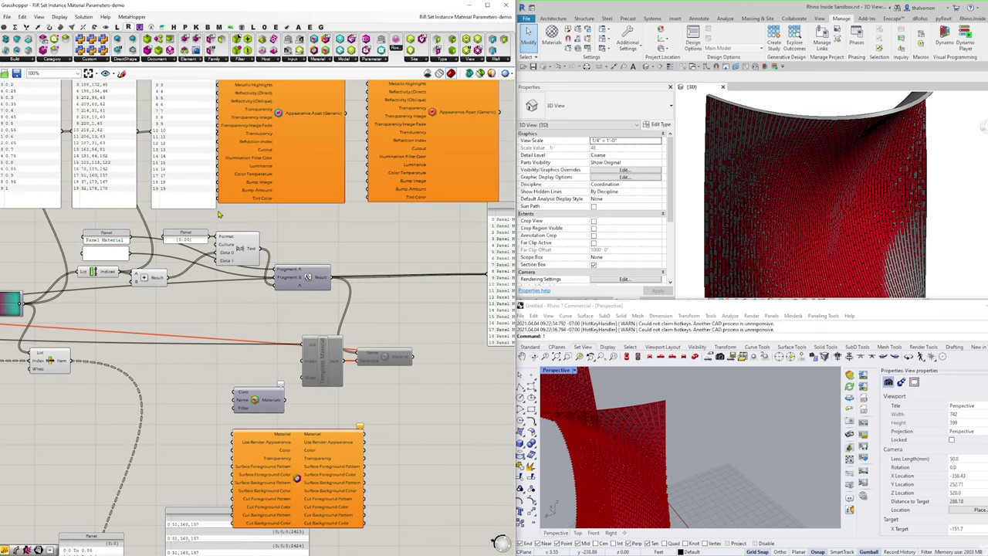
{"action": "right_click_drag", "start_coordinate": [441, 309], "coordinate": [303, 290]}
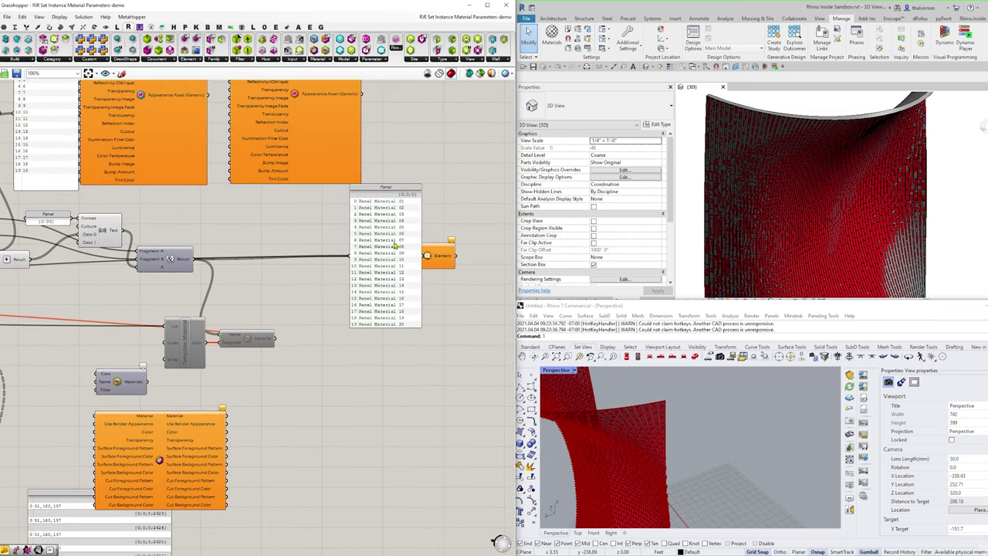
{"action": "left_click_drag", "start_coordinate": [397, 248], "coordinate": [442, 152]}
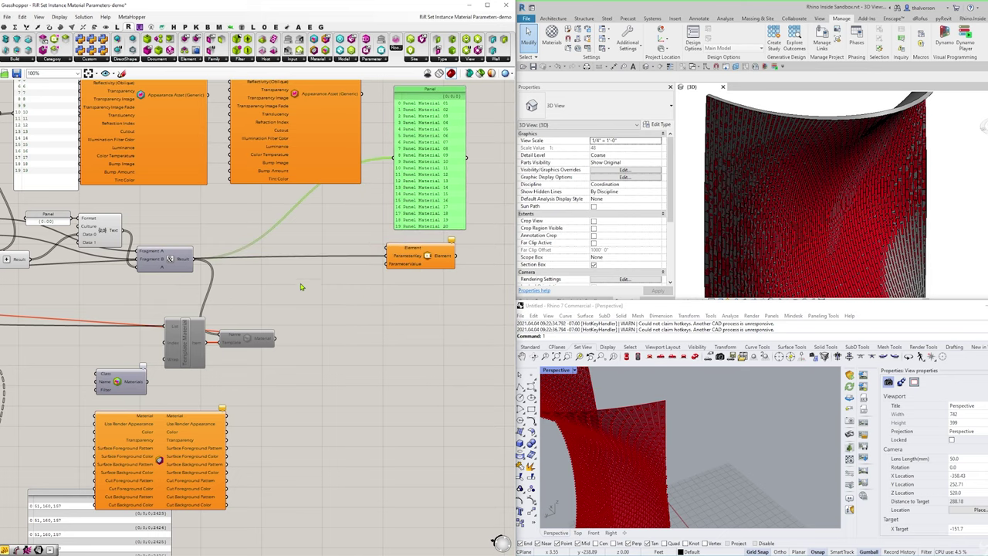
{"action": "left_click_drag", "start_coordinate": [391, 265], "coordinate": [458, 265]}
{"action": "left_click", "coordinate": [275, 332]}
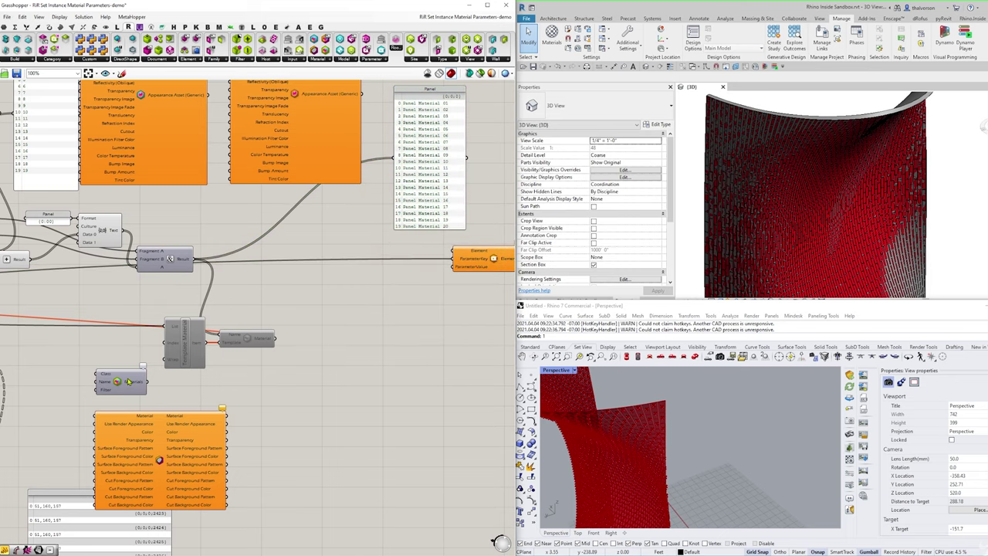
- Place the materials query component to the right of Concatenate and shift the two disabled template components down and left
{"action": "left_click_drag", "start_coordinate": [128, 381], "coordinate": [329, 300]}
{"action": "left_click", "coordinate": [253, 284]}
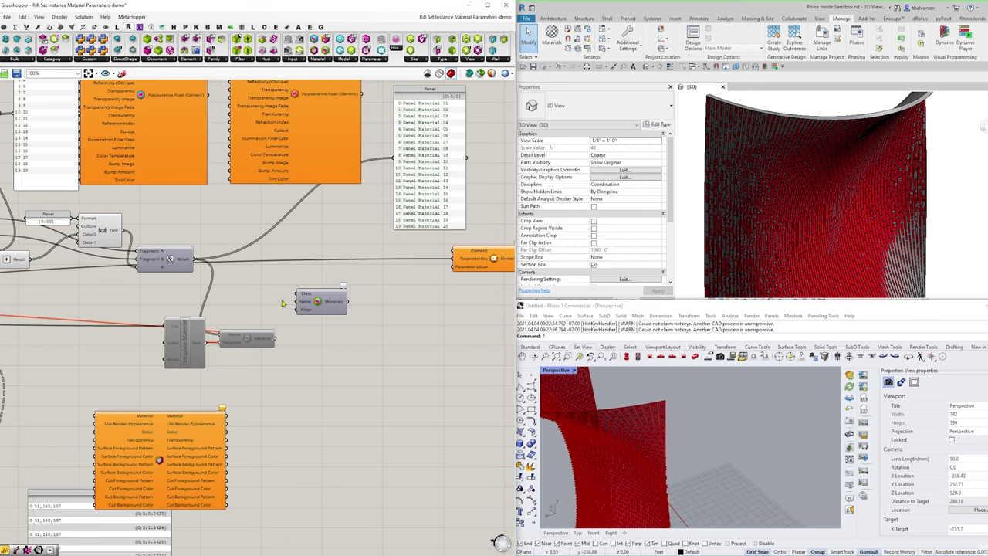
{"action": "left_click_drag", "start_coordinate": [284, 338], "coordinate": [193, 377]}
{"action": "left_click_drag", "start_coordinate": [250, 340], "coordinate": [207, 359]}
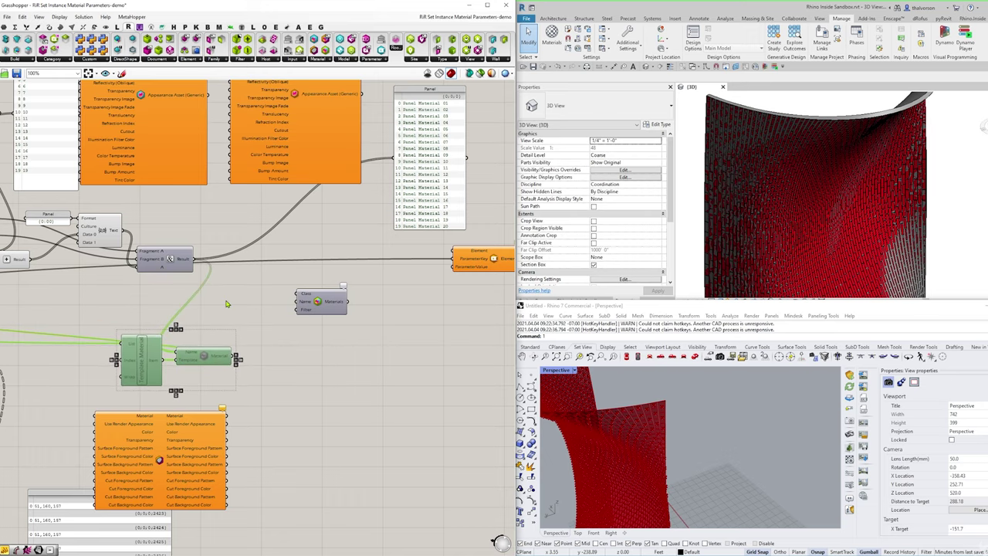
{"action": "left_click", "coordinate": [226, 304]}
- Wire the Concatenate Result into the query's Name input and show its Materials output in a widened copy of the names panel
{"action": "right_click_drag", "start_coordinate": [227, 303], "coordinate": [290, 296]}
{"action": "left_click_drag", "start_coordinate": [233, 251], "coordinate": [333, 304]}
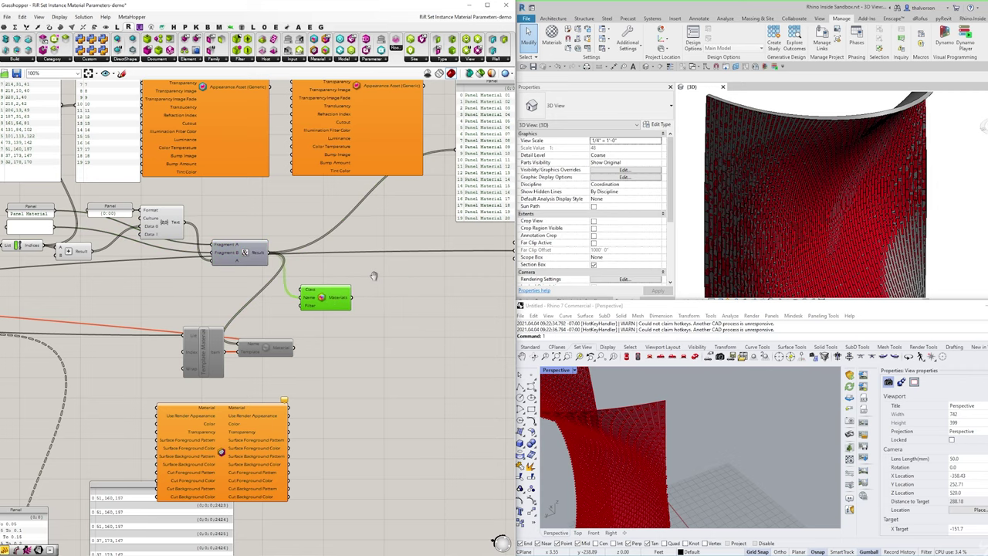
{"action": "right_click_drag", "start_coordinate": [374, 276], "coordinate": [284, 284]}
{"action": "left_click_drag", "start_coordinate": [370, 205], "coordinate": [356, 390]}
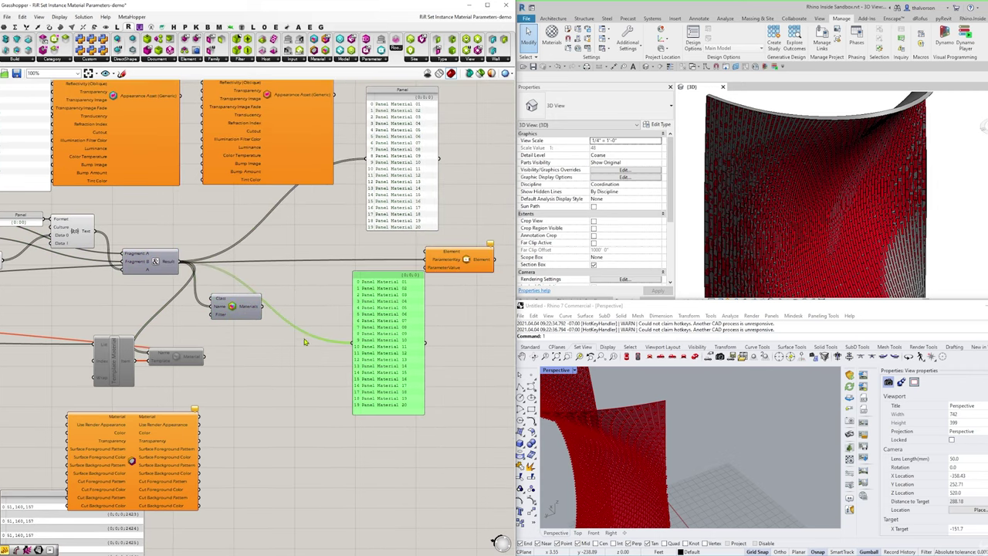
{"action": "left_click_drag", "start_coordinate": [262, 306], "coordinate": [357, 346]}
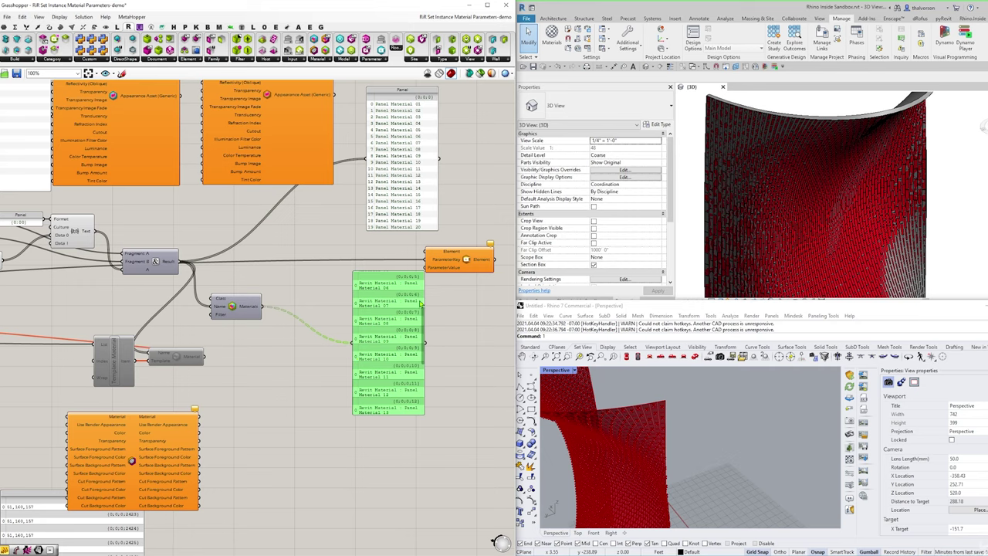
{"action": "left_click_drag", "start_coordinate": [424, 293], "coordinate": [480, 294]}
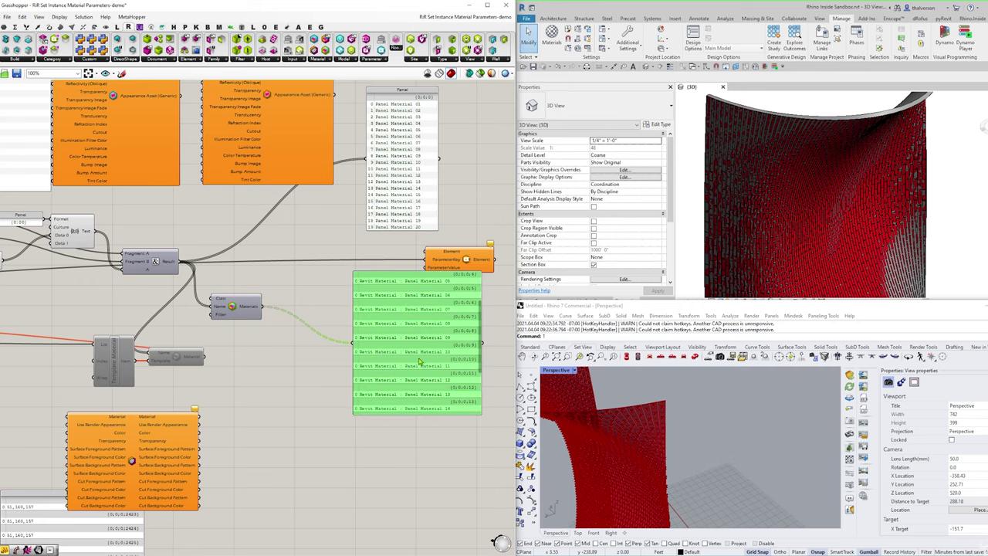
- Flatten the Materials output of the materials query component
{"action": "right_click", "coordinate": [253, 307]}
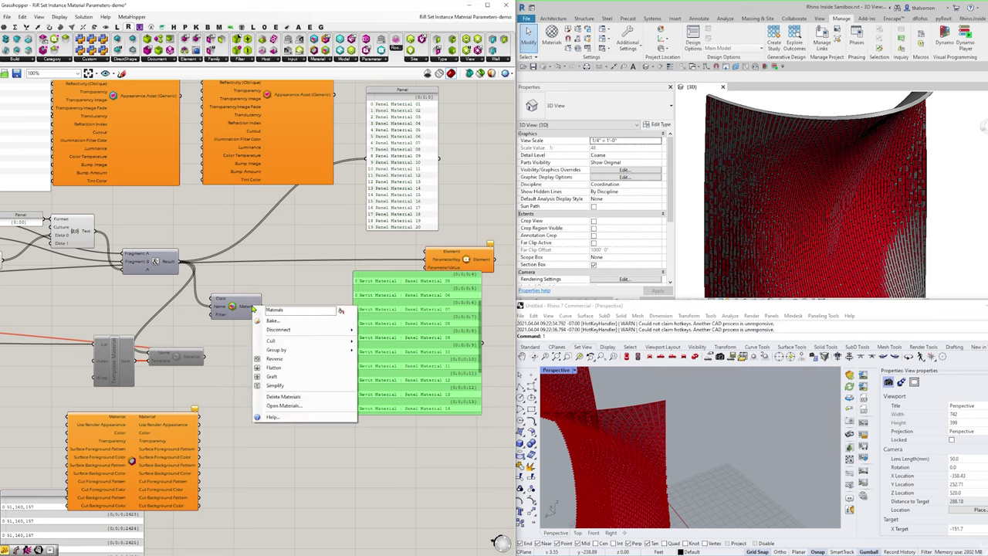
{"action": "left_click", "coordinate": [281, 372]}
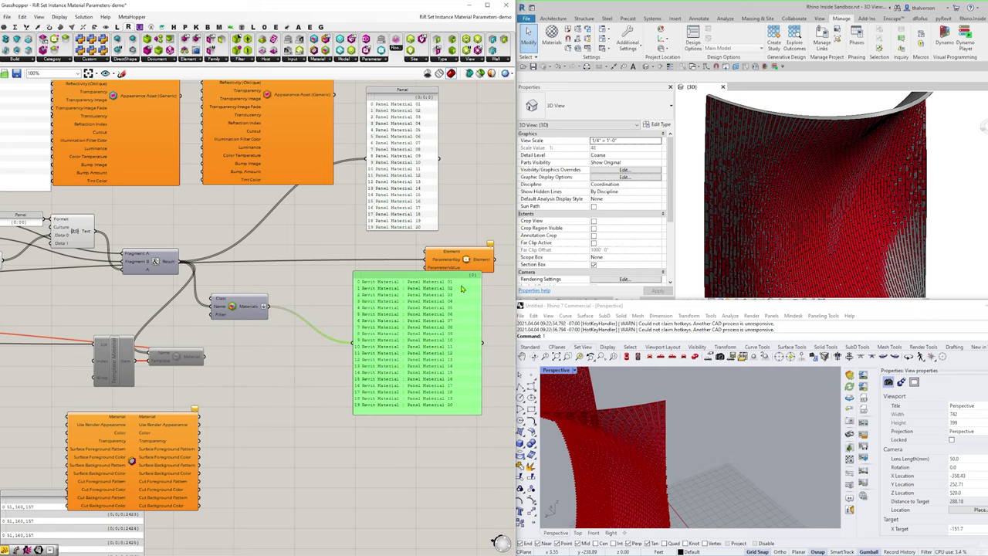
{"action": "right_click_drag", "start_coordinate": [99, 309], "coordinate": [328, 322]}
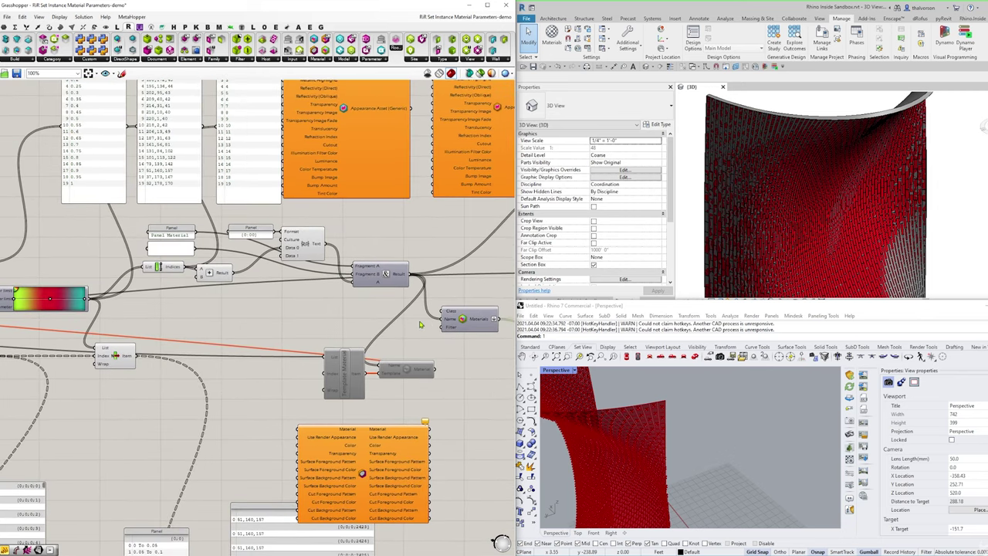
{"action": "right_click_drag", "start_coordinate": [420, 324], "coordinate": [237, 323]}
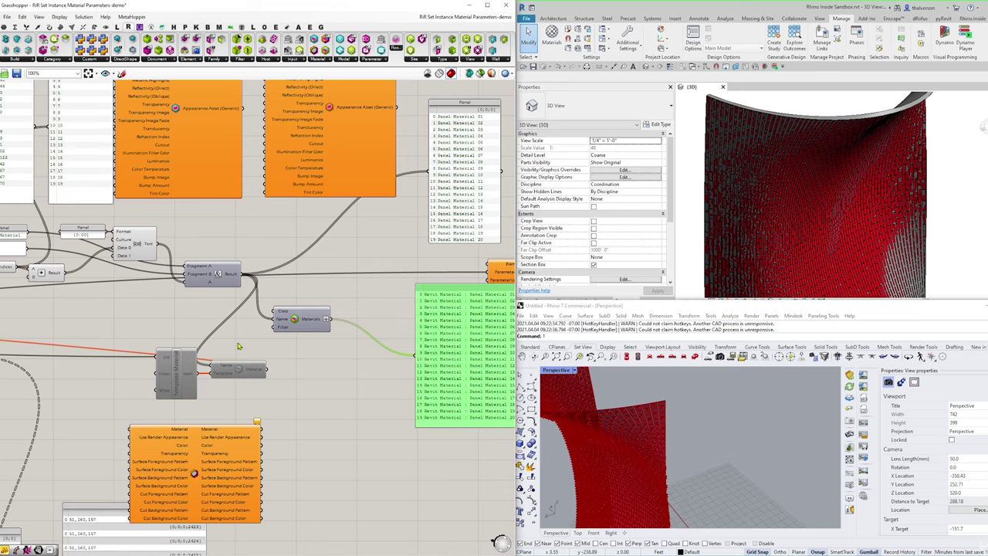
- Shift the two disabled template components farther down and left, and move the queried materials panel to the right
{"action": "left_click", "coordinate": [183, 385]}
{"action": "left_click_drag", "start_coordinate": [251, 373], "coordinate": [232, 390]}
{"action": "left_click", "coordinate": [340, 403]}
{"action": "right_click_drag", "start_coordinate": [376, 366], "coordinate": [252, 345]}
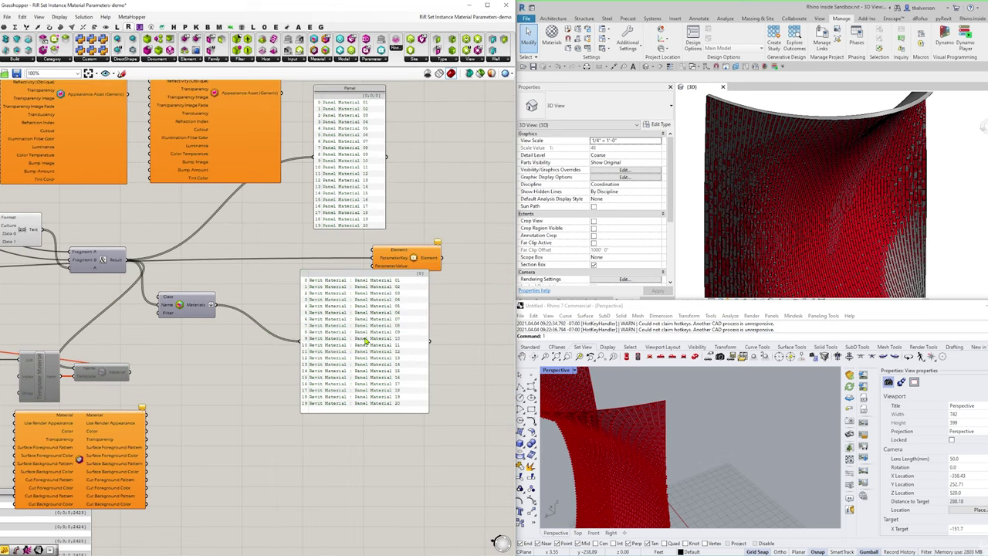
{"action": "left_click_drag", "start_coordinate": [366, 341], "coordinate": [439, 360]}
- Place the Material Graphics component between the materials query component and the queried materials panel
{"action": "left_click_drag", "start_coordinate": [79, 457], "coordinate": [246, 384]}
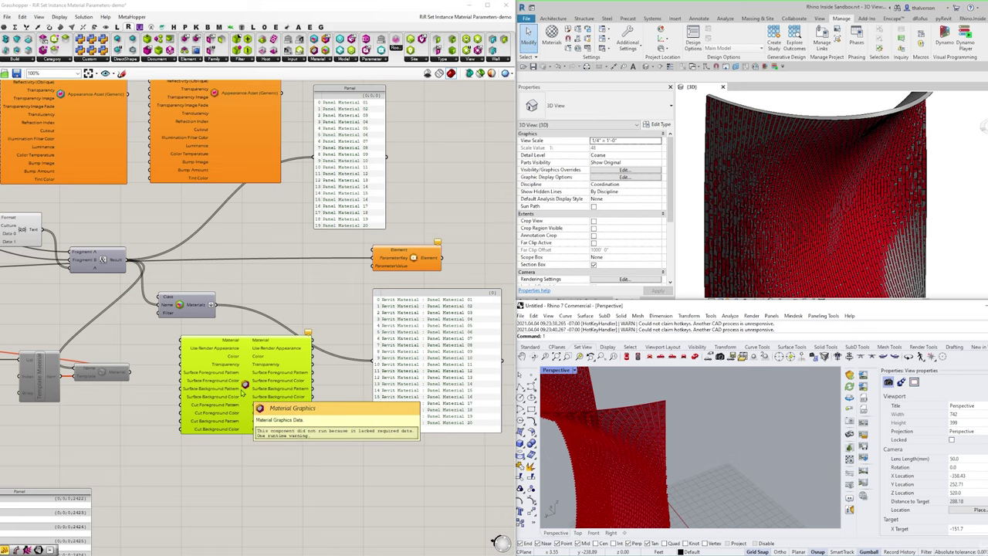
{"action": "scroll", "coordinate": [242, 390], "scroll_direction": "up", "scroll_amount": 3}
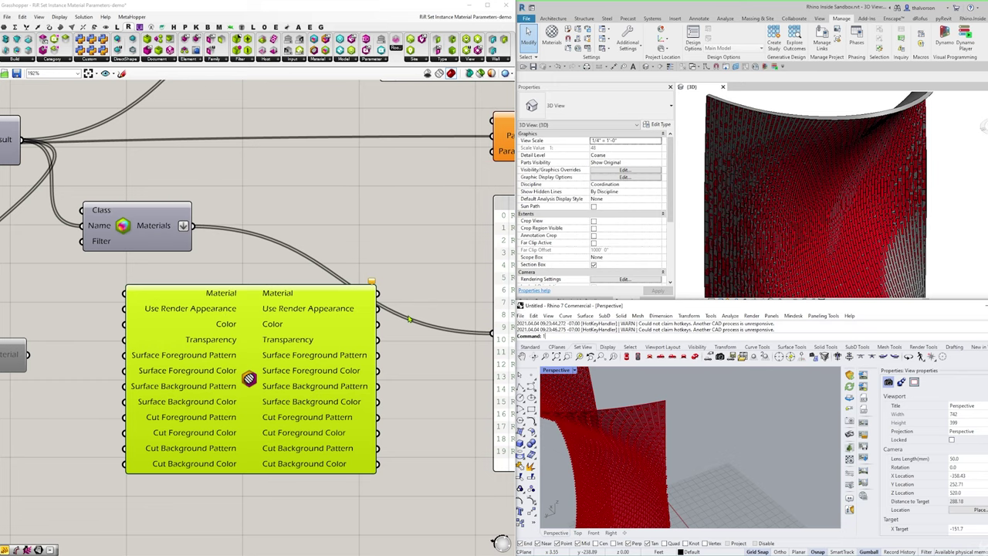
{"action": "scroll", "coordinate": [410, 319], "scroll_direction": "down", "scroll_amount": 2}
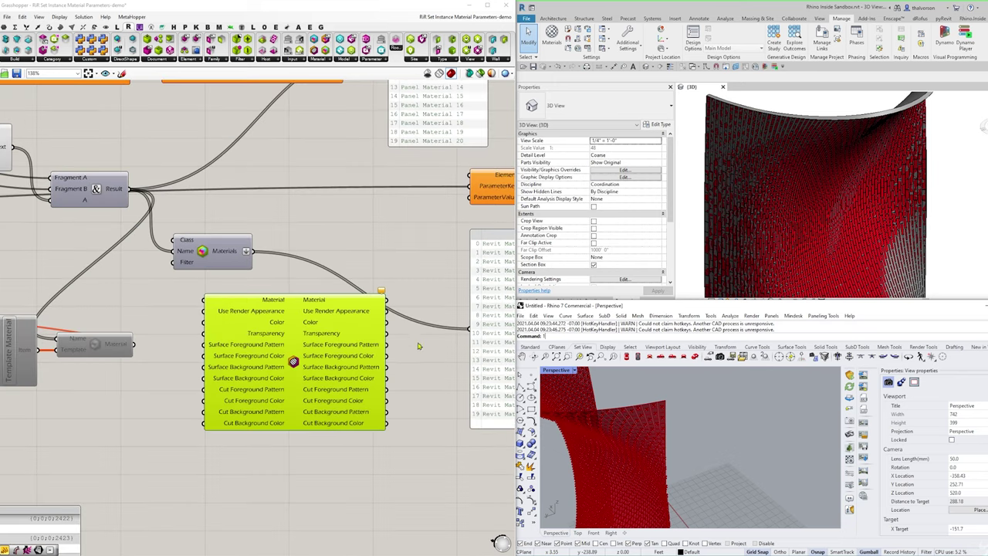
{"action": "right_click_drag", "start_coordinate": [418, 346], "coordinate": [342, 352]}
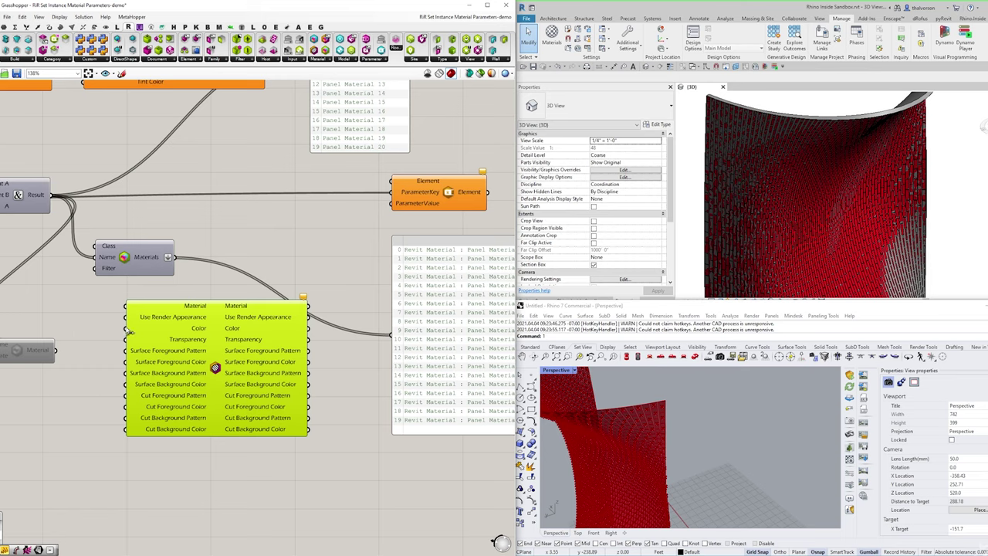
{"action": "left_click_drag", "start_coordinate": [179, 330], "coordinate": [240, 331]}
{"action": "left_click_drag", "start_coordinate": [179, 263], "coordinate": [183, 308]}
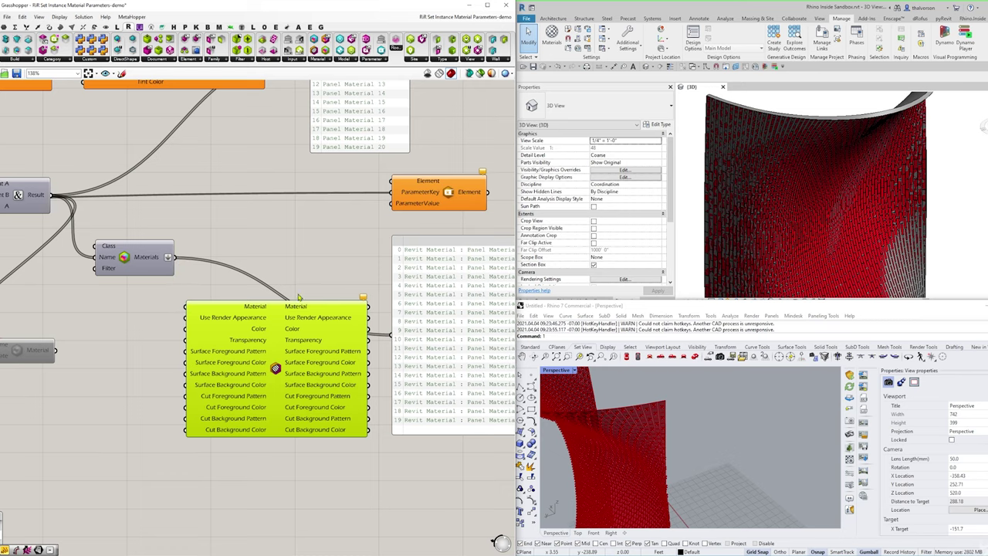
{"action": "right_click_drag", "start_coordinate": [413, 296], "coordinate": [265, 287]}
{"action": "scroll", "coordinate": [322, 301], "scroll_direction": "up", "scroll_amount": 2}
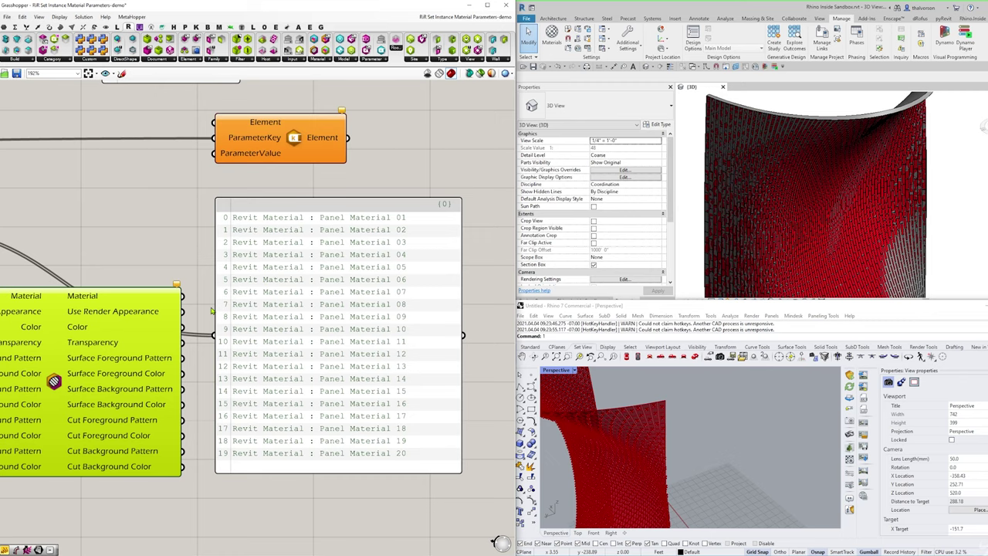
{"action": "scroll", "coordinate": [213, 310], "scroll_direction": "down", "scroll_amount": 2}
{"action": "right_click_drag", "start_coordinate": [174, 267], "coordinate": [325, 260]}
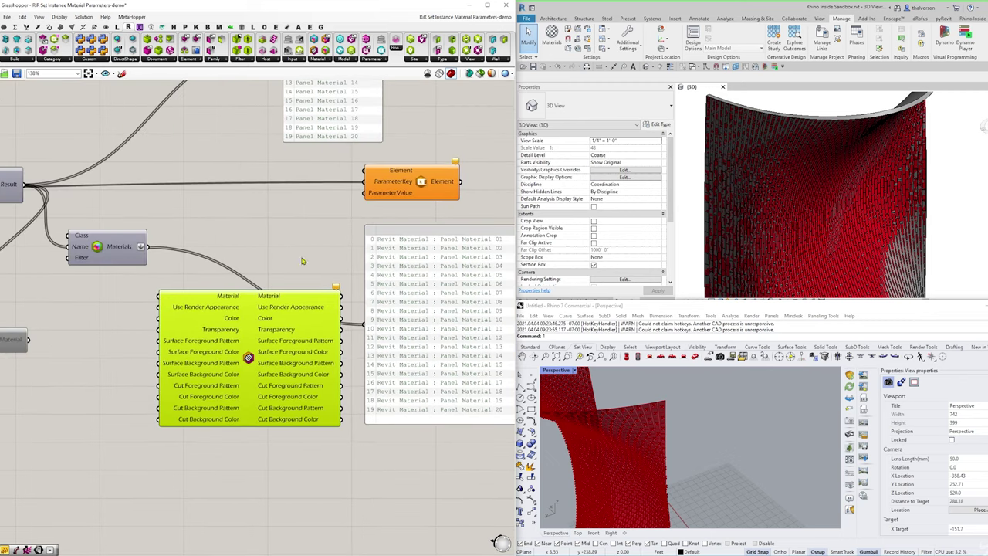
- Wire the queried Materials into the Material input of Material Graphics and show its Material output in the materials panel, shifted slightly right
{"action": "scroll", "coordinate": [308, 257], "scroll_direction": "down", "scroll_amount": 1}
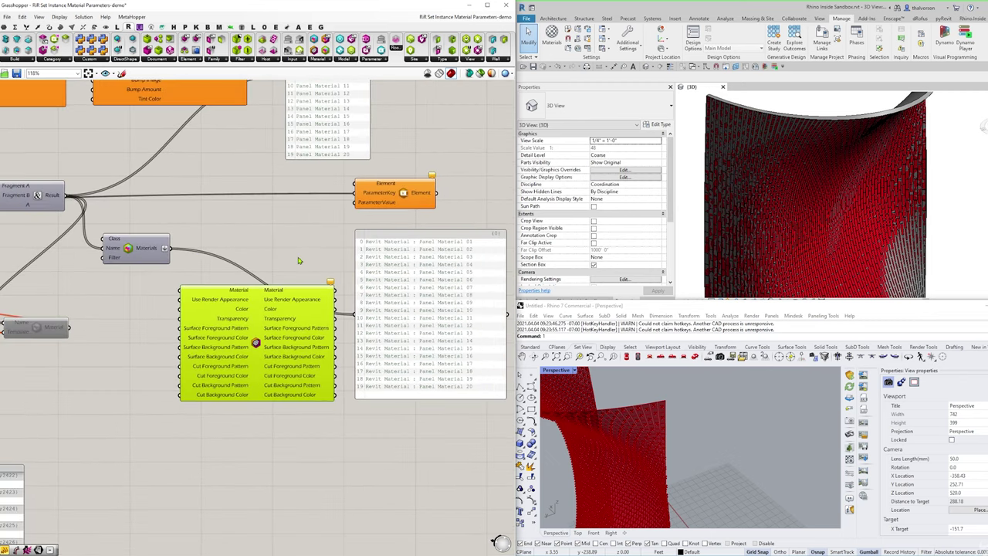
{"action": "left_click", "coordinate": [35, 195]}
{"action": "right_click_drag", "start_coordinate": [186, 162], "coordinate": [151, 221]}
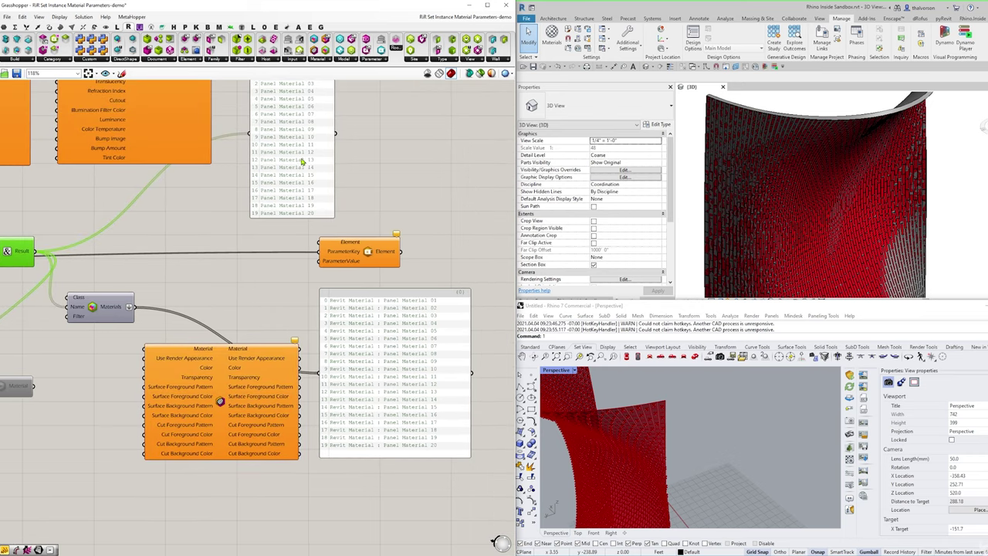
{"action": "scroll", "coordinate": [373, 310], "scroll_direction": "up", "scroll_amount": 1}
{"action": "scroll", "coordinate": [373, 309], "scroll_direction": "up", "scroll_amount": 2}
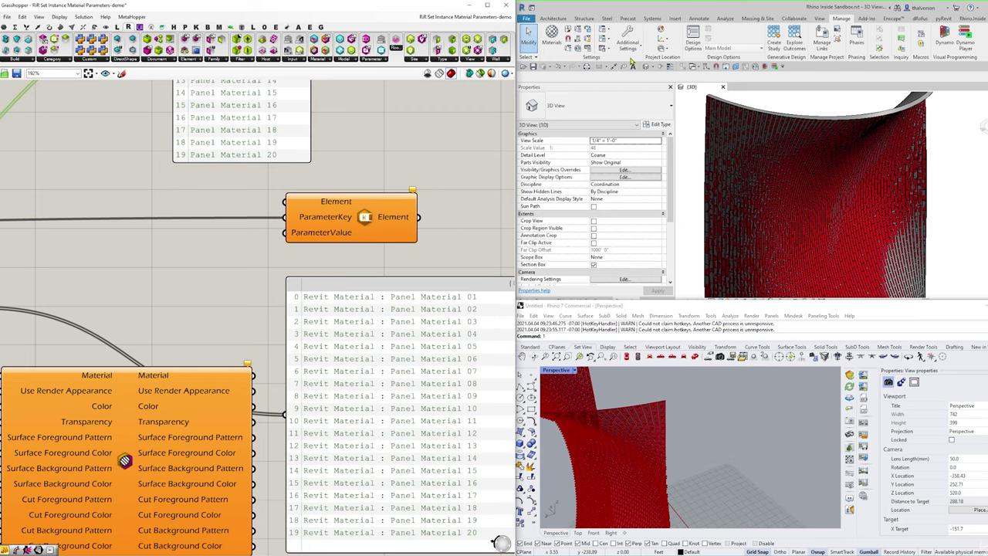
{"action": "scroll", "coordinate": [212, 241], "scroll_direction": "down", "scroll_amount": 2}
{"action": "scroll", "coordinate": [201, 241], "scroll_direction": "down", "scroll_amount": 1}
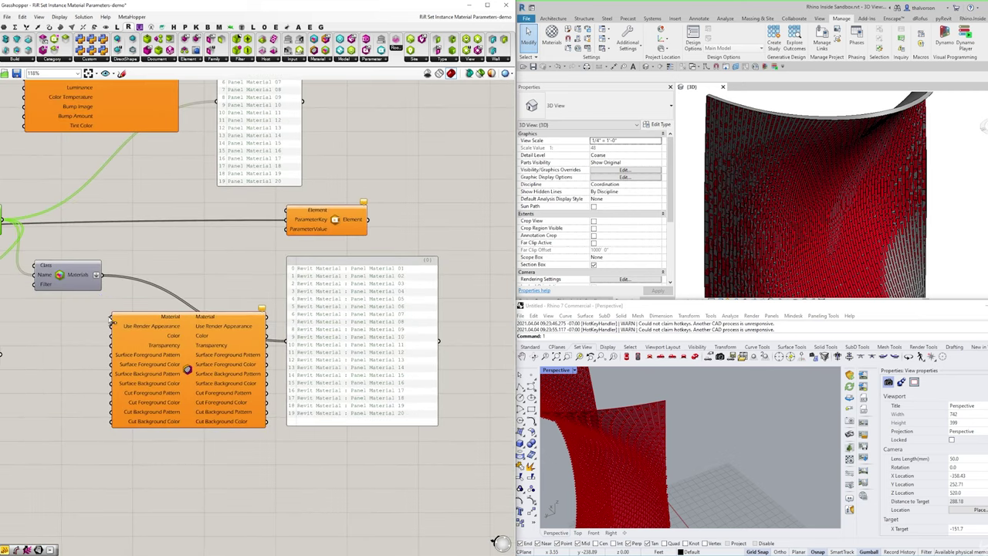
{"action": "left_click_drag", "start_coordinate": [118, 324], "coordinate": [117, 321]}
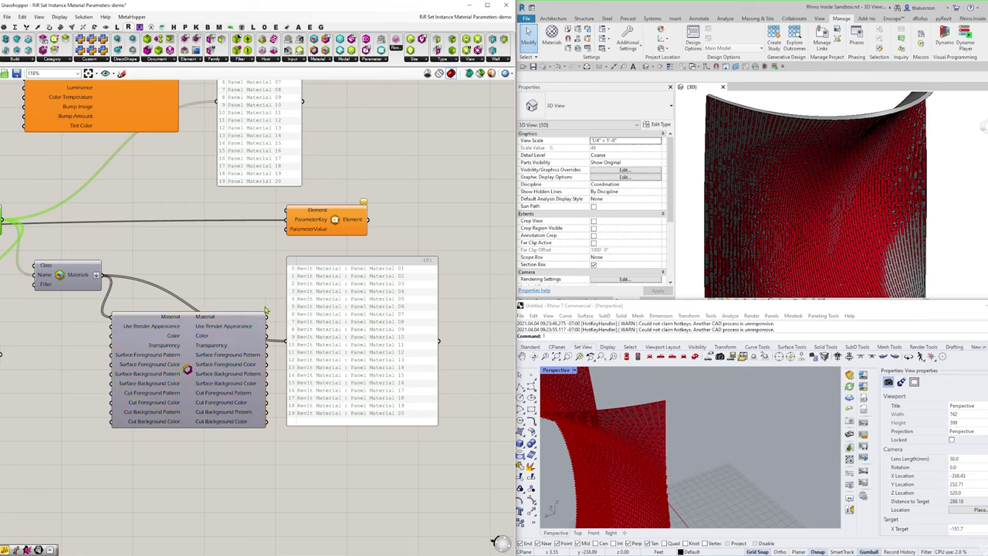
{"action": "left_click_drag", "start_coordinate": [332, 324], "coordinate": [362, 320]}
{"action": "left_click_drag", "start_coordinate": [267, 318], "coordinate": [316, 336]}
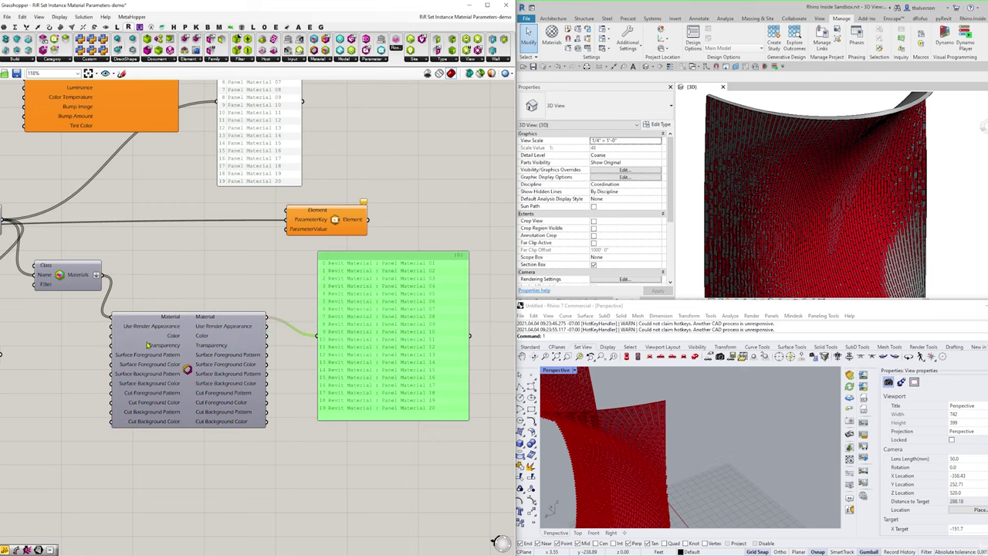
- Show the Use Render Appearance output of Material Graphics in the panel and inspect its values
{"action": "right_click_drag", "start_coordinate": [124, 345], "coordinate": [160, 334]}
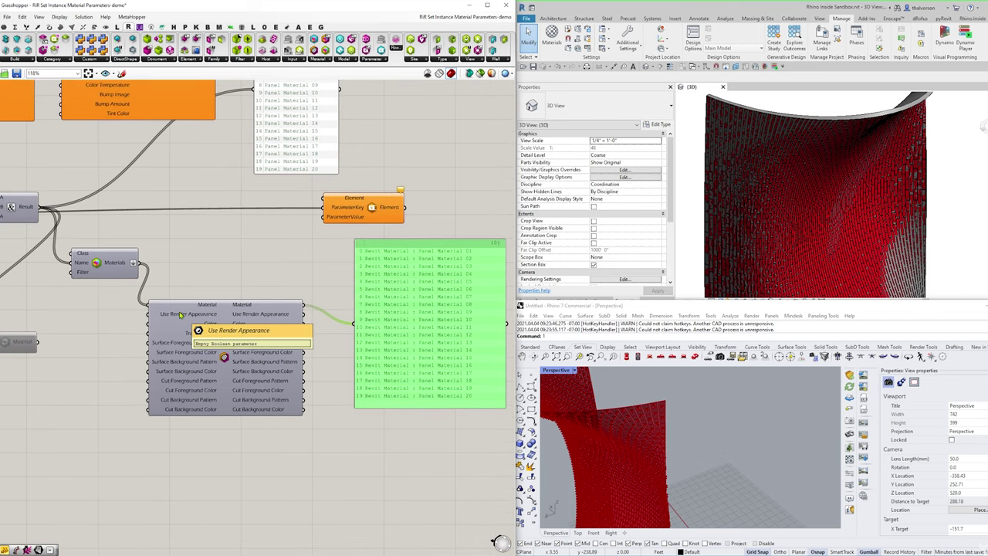
{"action": "left_click_drag", "start_coordinate": [305, 314], "coordinate": [351, 322]}
{"action": "right_click_drag", "start_coordinate": [327, 289], "coordinate": [288, 292]}
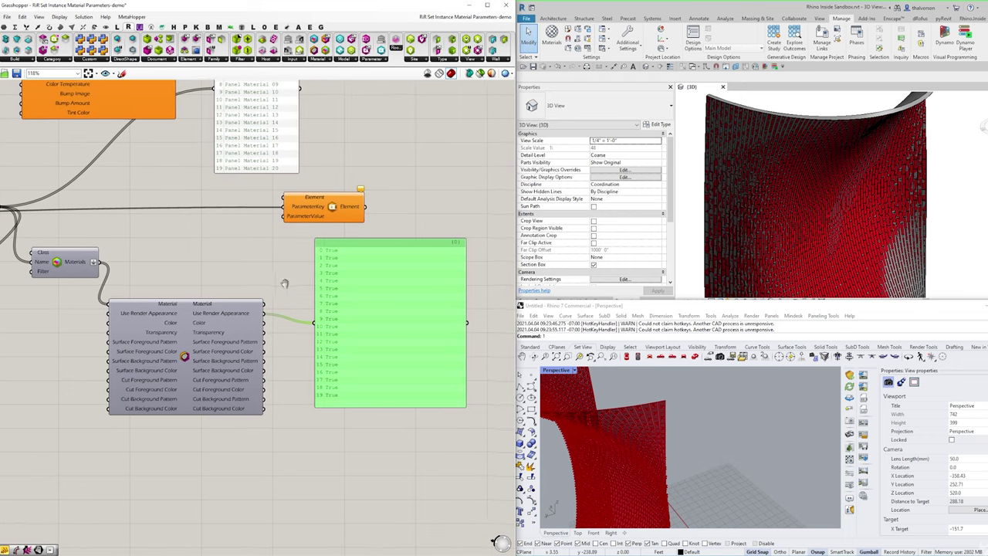
{"action": "scroll", "coordinate": [289, 301], "scroll_direction": "up", "scroll_amount": 2}
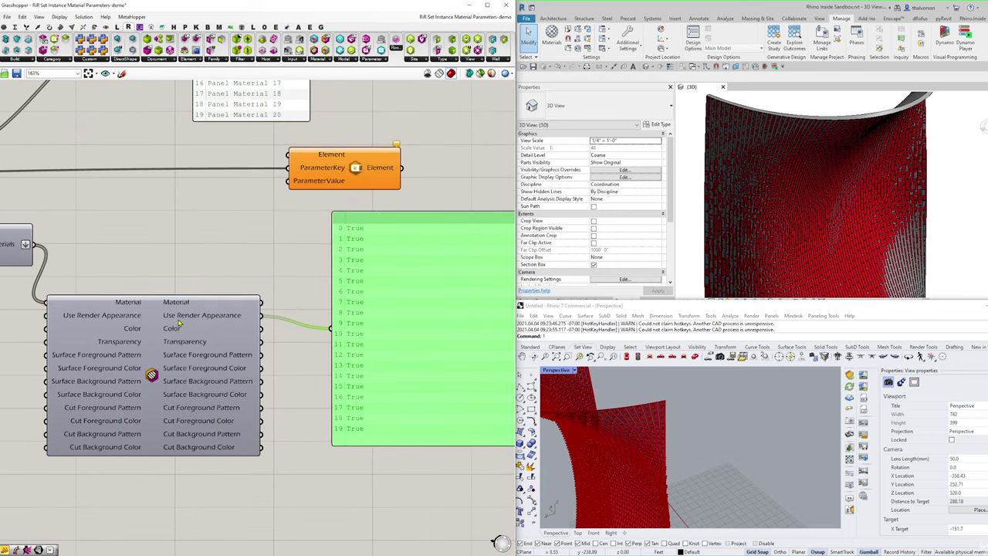
- Align the Material Graphics component with the materials query output and move the output panel below it
{"action": "left_click_drag", "start_coordinate": [114, 310], "coordinate": [132, 255]}
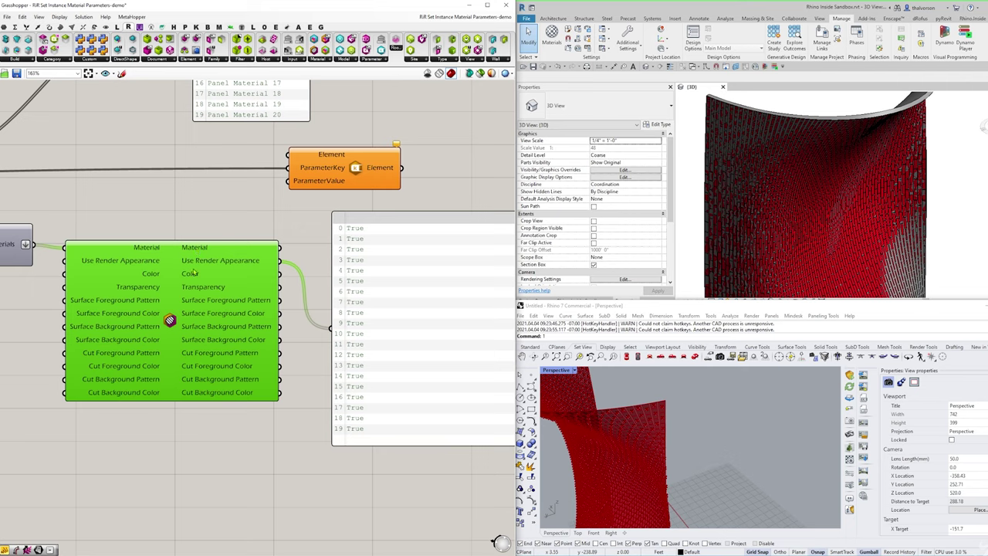
{"action": "left_click_drag", "start_coordinate": [195, 273], "coordinate": [192, 270]}
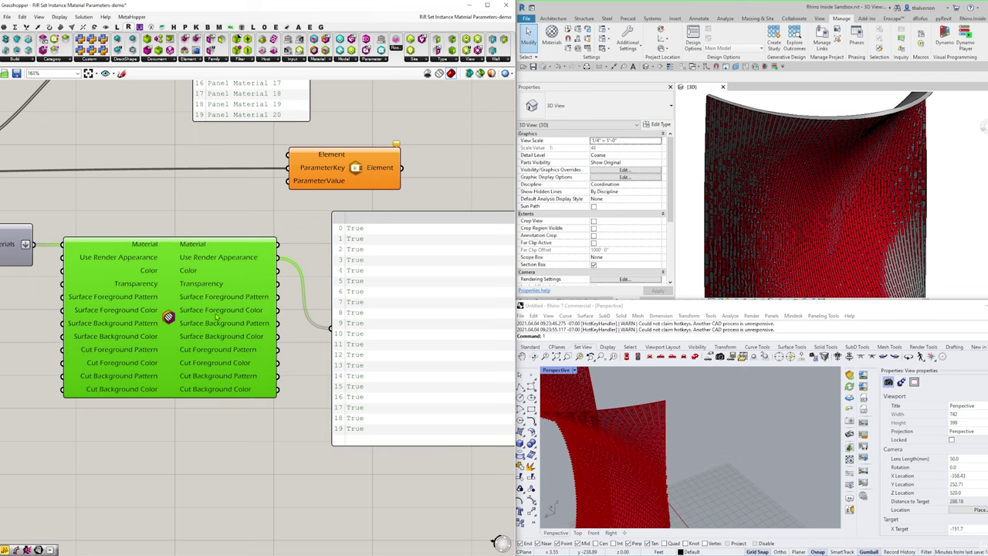
{"action": "scroll", "coordinate": [213, 324], "scroll_direction": "down", "scroll_amount": 2}
{"action": "left_click_drag", "start_coordinate": [347, 310], "coordinate": [339, 429]}
{"action": "left_click_drag", "start_coordinate": [204, 325], "coordinate": [435, 317]}
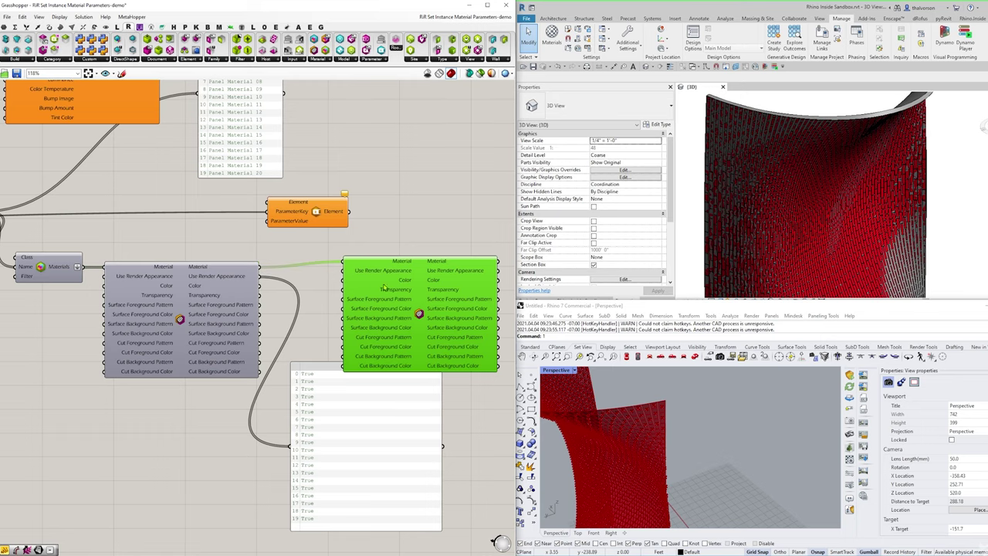
{"action": "left_click_drag", "start_coordinate": [386, 288], "coordinate": [420, 294]}
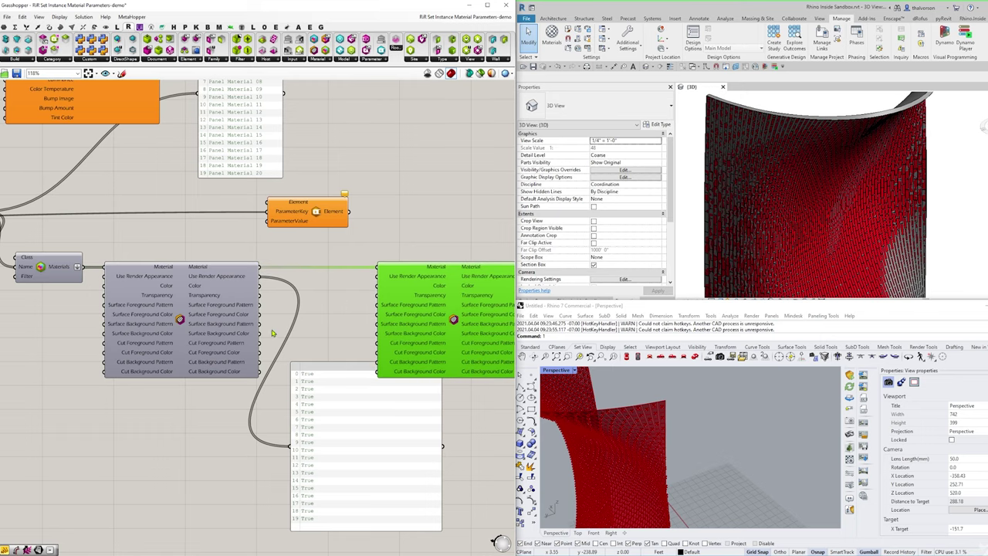
{"action": "right_click_drag", "start_coordinate": [271, 333], "coordinate": [223, 325]}
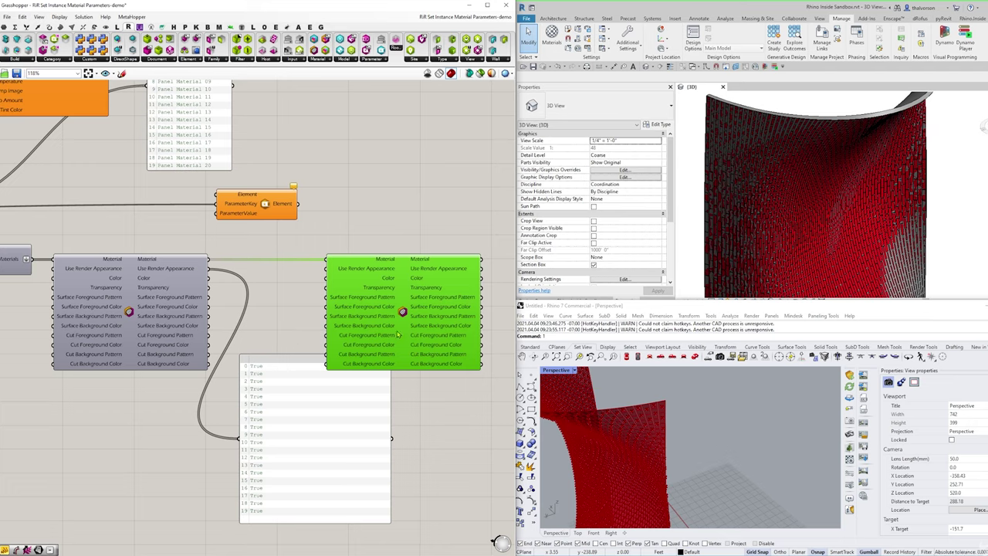
{"action": "left_click_drag", "start_coordinate": [403, 300], "coordinate": [413, 300]}
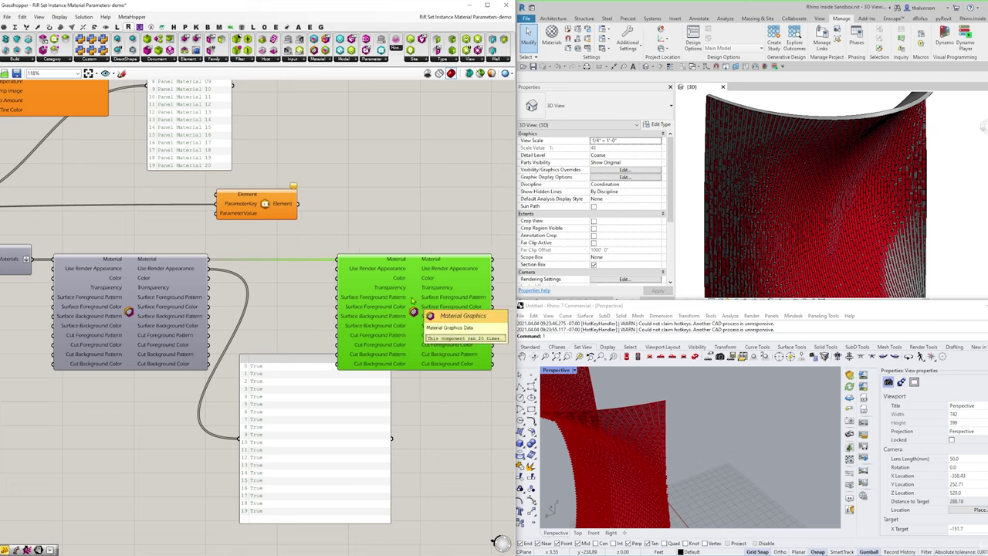
{"action": "key", "text": "Delete"}
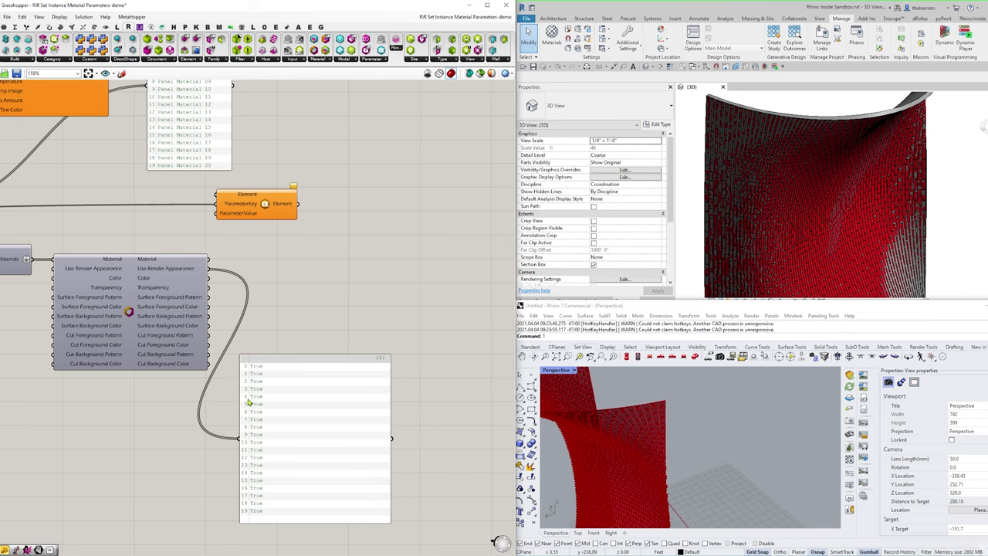
- Move the element parameter component to the right of Material Graphics and widen the Grasshopper window
{"action": "right_click_drag", "start_coordinate": [122, 409], "coordinate": [337, 337]}
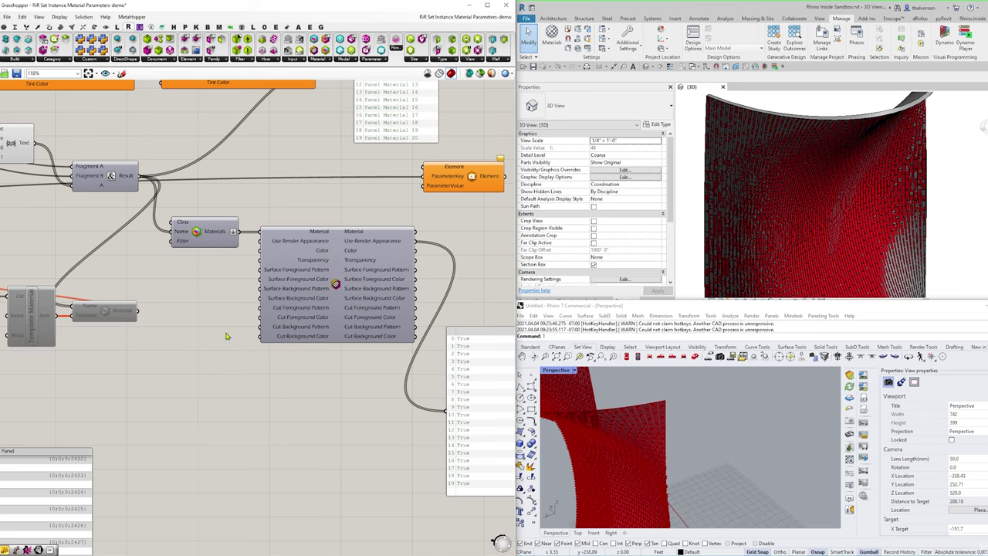
{"action": "right_click_drag", "start_coordinate": [226, 336], "coordinate": [146, 343]}
{"action": "left_click_drag", "start_coordinate": [381, 182], "coordinate": [496, 220]}
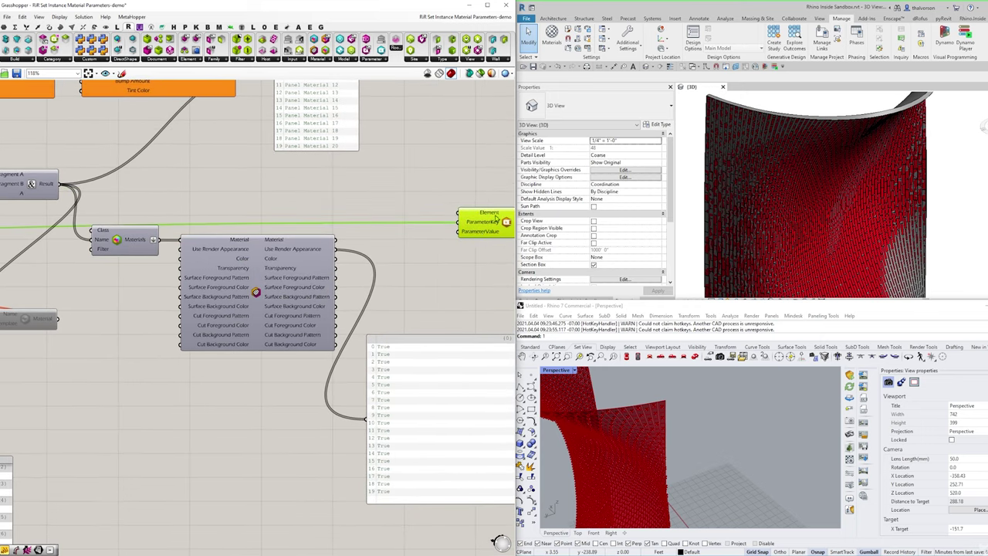
{"action": "right_click_drag", "start_coordinate": [497, 220], "coordinate": [414, 219]}
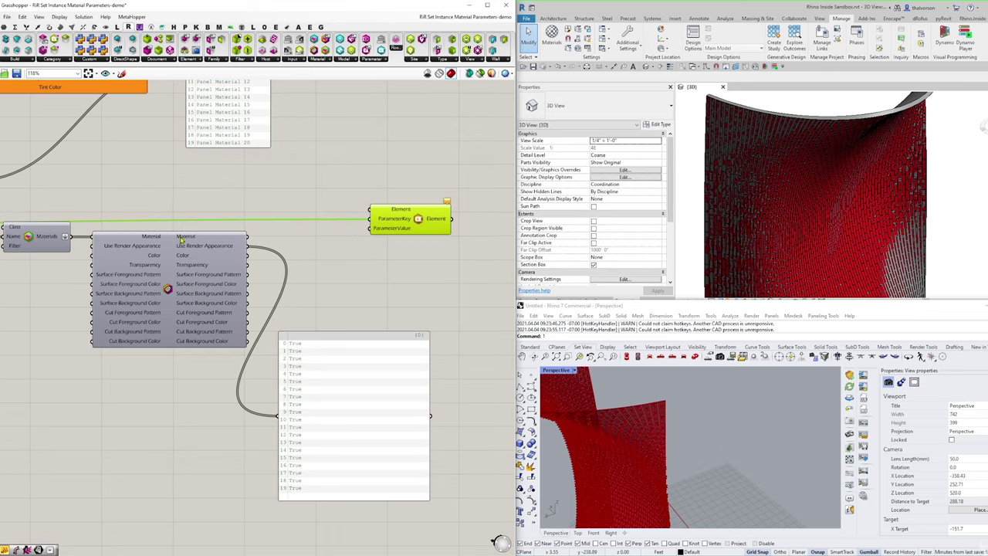
{"action": "right_click_drag", "start_coordinate": [249, 367], "coordinate": [389, 366]}
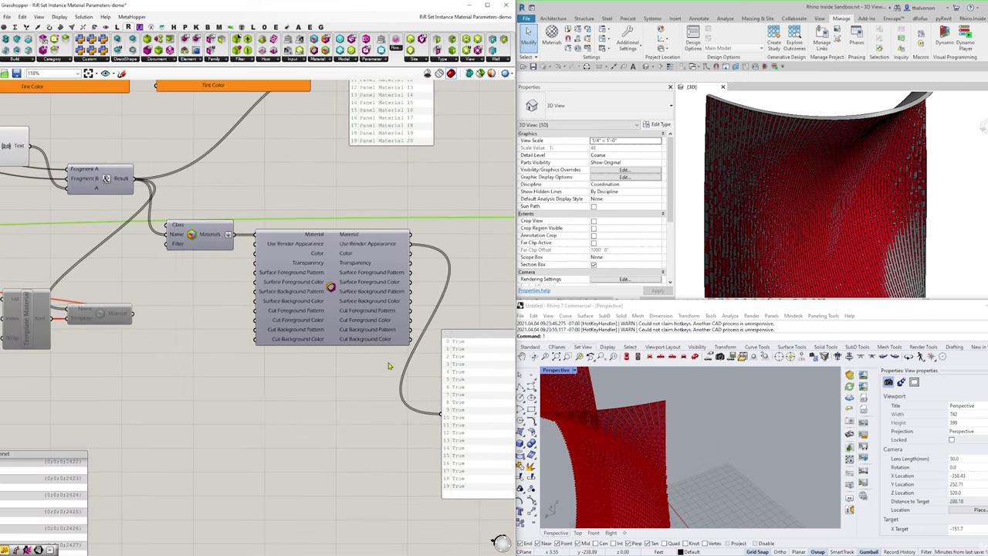
{"action": "scroll", "coordinate": [264, 344], "scroll_direction": "down", "scroll_amount": 2}
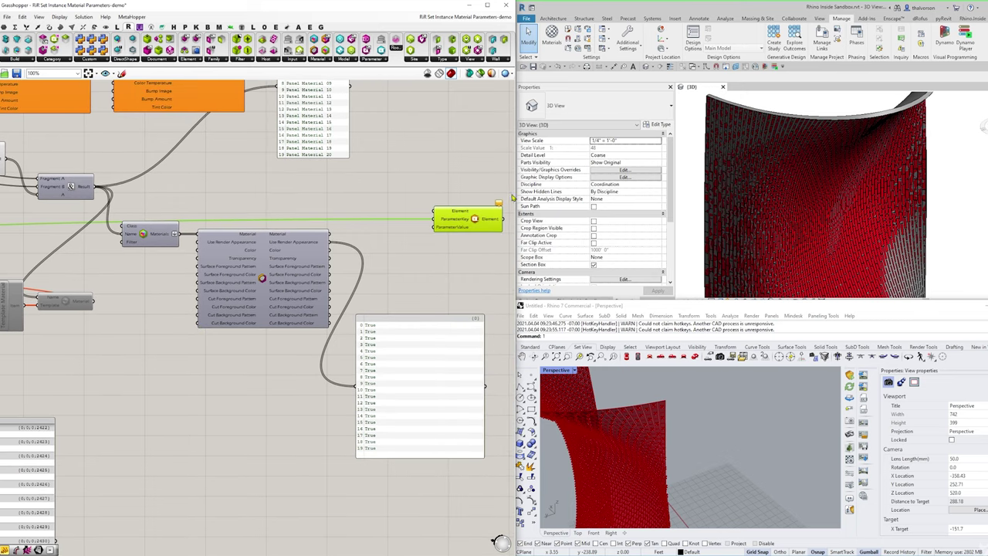
{"action": "left_click_drag", "start_coordinate": [514, 191], "coordinate": [618, 191]}
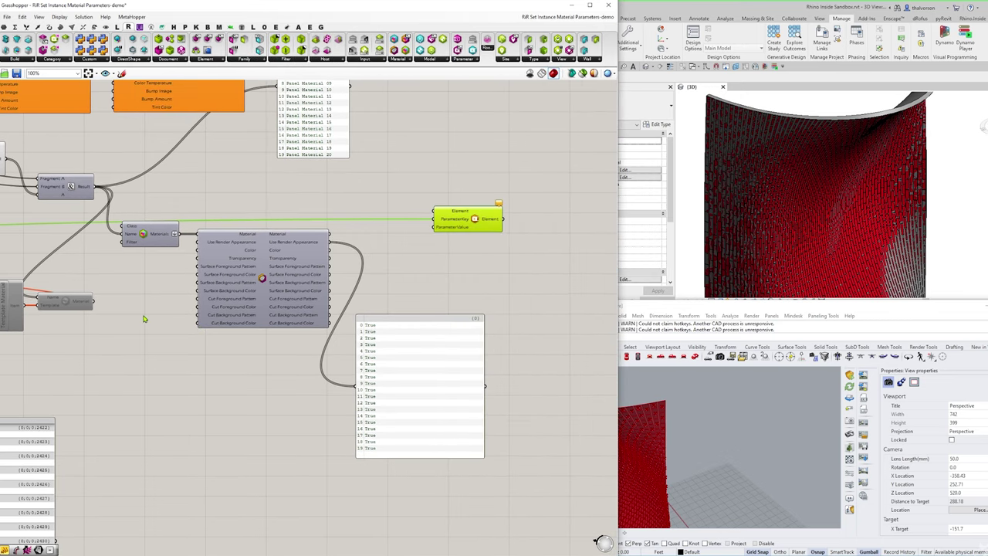
- Move the materials query component upward and shift Material Graphics slightly right to open space between them
{"action": "scroll", "coordinate": [143, 318], "scroll_direction": "down", "scroll_amount": 1}
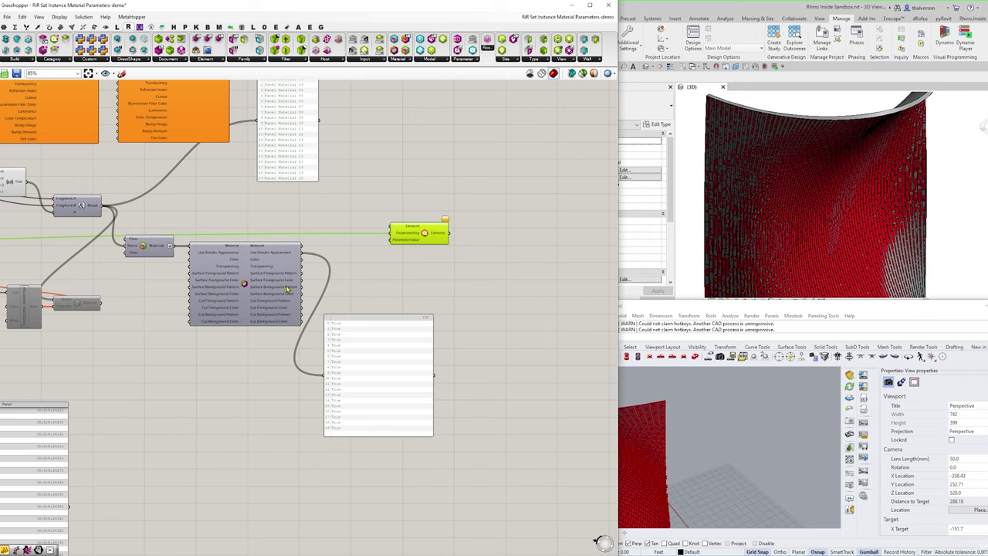
{"action": "scroll", "coordinate": [401, 246], "scroll_direction": "up", "scroll_amount": 4}
{"action": "scroll", "coordinate": [401, 245], "scroll_direction": "down", "scroll_amount": 4}
{"action": "right_click_drag", "start_coordinate": [185, 276], "coordinate": [304, 263]}
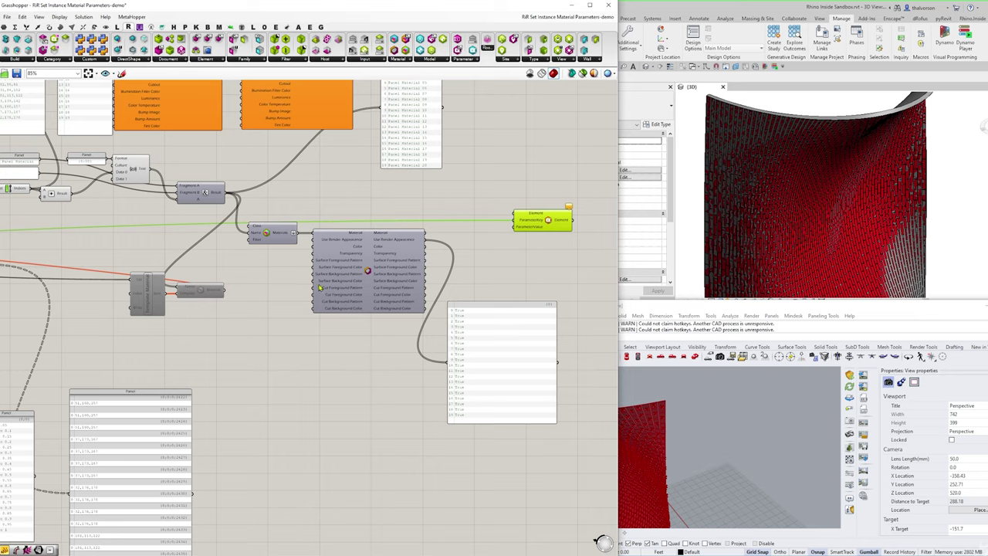
{"action": "left_click_drag", "start_coordinate": [273, 238], "coordinate": [267, 207]}
{"action": "left_click_drag", "start_coordinate": [371, 272], "coordinate": [380, 272]}
{"action": "right_click_drag", "start_coordinate": [283, 285], "coordinate": [480, 283]}
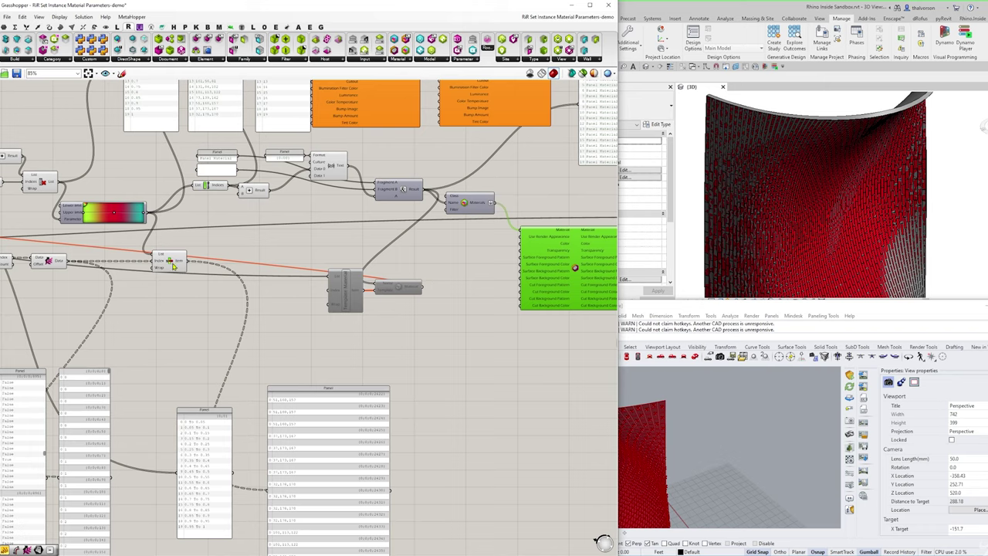
- Duplicate the List Item fed by the gradient, place the copy below it, and rename the copy Selected Materials
{"action": "left_click_drag", "start_coordinate": [169, 260], "coordinate": [307, 349]}
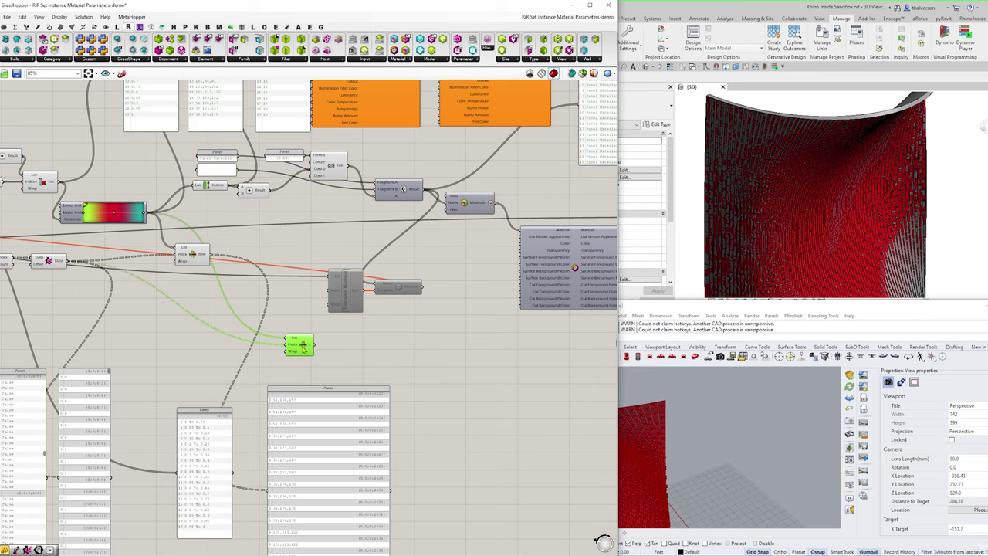
{"action": "right_click", "coordinate": [305, 348]}
{"action": "left_click", "coordinate": [392, 352]}
{"action": "left_click_drag", "start_coordinate": [338, 351], "coordinate": [291, 349]}
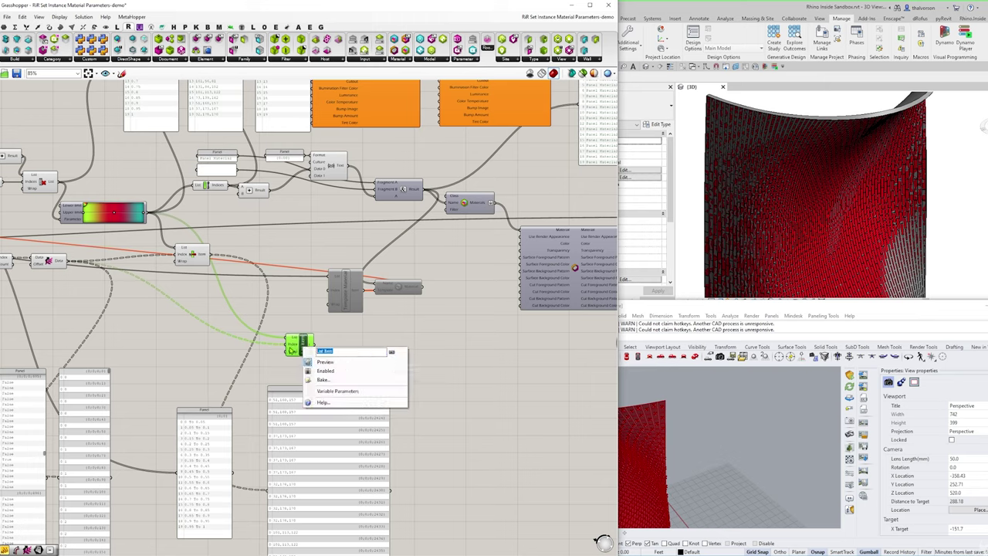
{"action": "type", "text": "D"}
{"action": "type", "text": "S"}
{"action": "type", "text": "elected Material"}
{"action": "key", "text": "Return"}
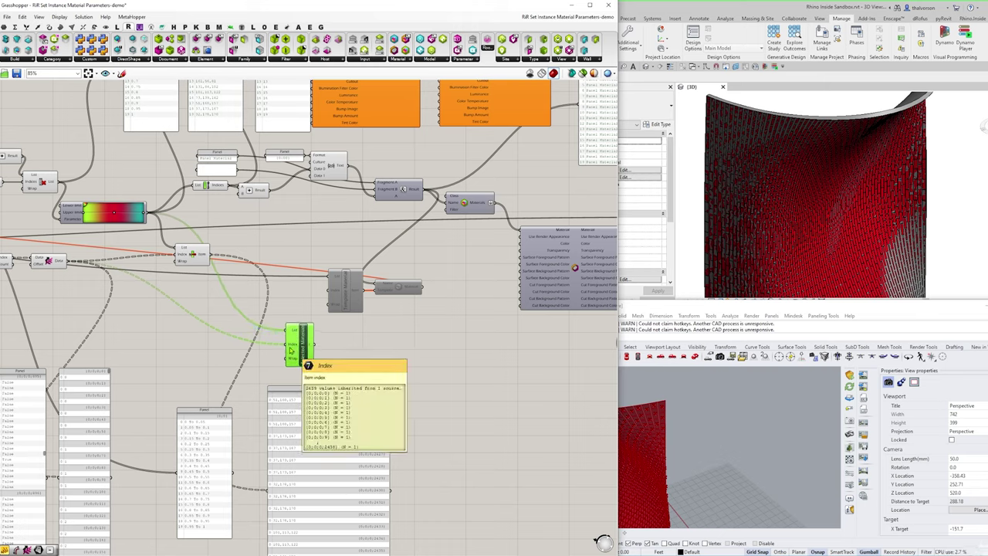
{"action": "scroll", "coordinate": [291, 351], "scroll_direction": "up", "scroll_amount": 5}
{"action": "right_click", "coordinate": [240, 393]}
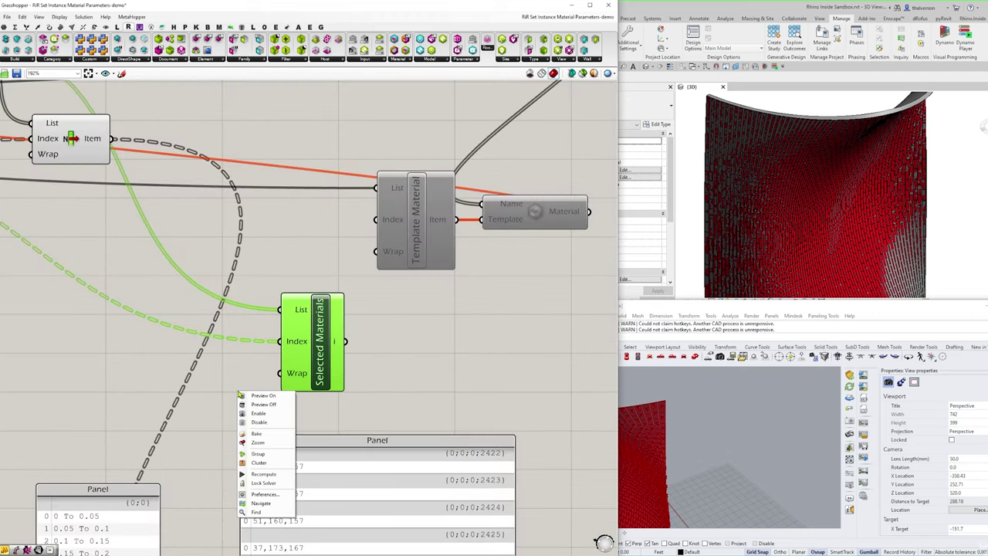
{"action": "left_click", "coordinate": [393, 324]}
- Shift Selected Materials slightly left and move the original gradient List Item down, below the long wires
{"action": "scroll", "coordinate": [398, 321], "scroll_direction": "down", "scroll_amount": 5}
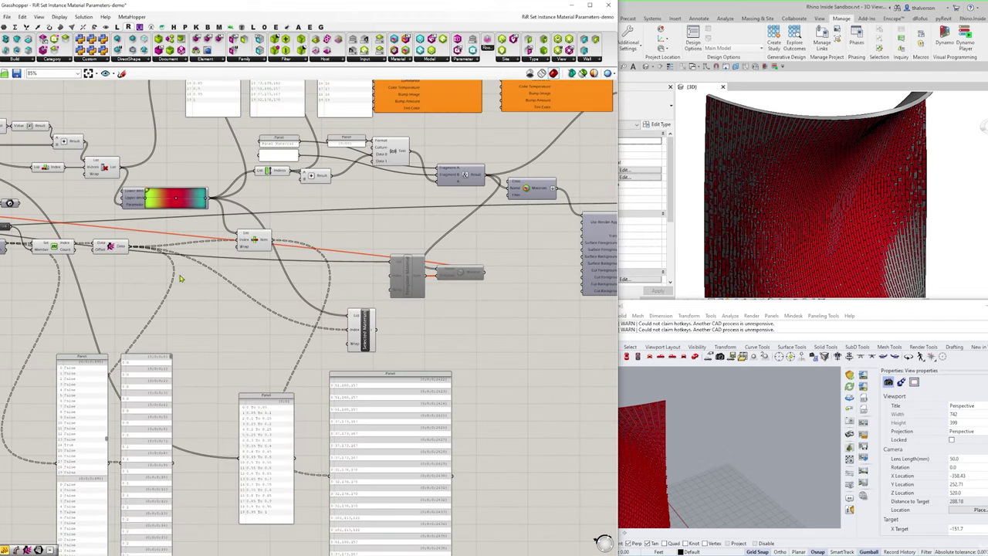
{"action": "left_click_drag", "start_coordinate": [359, 332], "coordinate": [344, 326]}
{"action": "left_click_drag", "start_coordinate": [253, 239], "coordinate": [247, 274]}
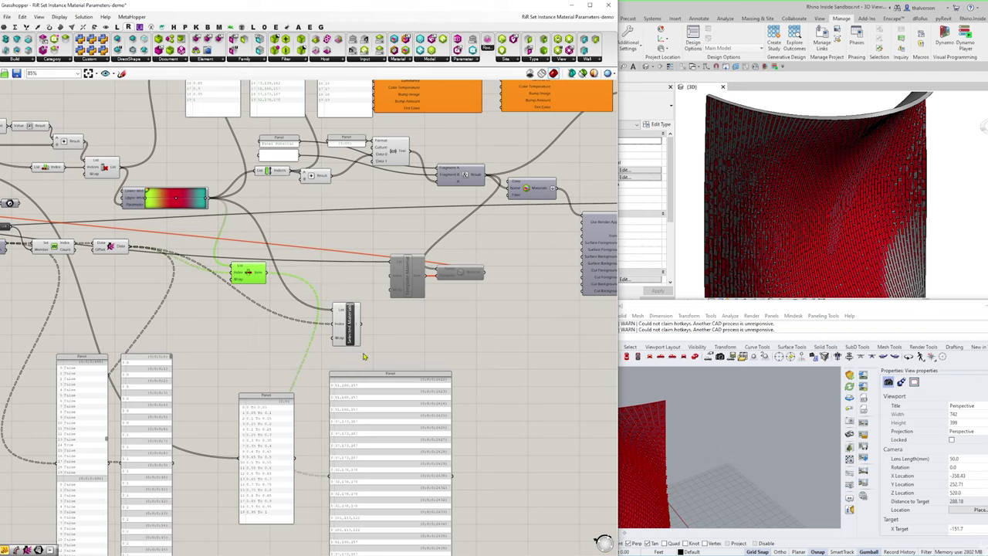
{"action": "left_click_drag", "start_coordinate": [257, 284], "coordinate": [257, 294]}
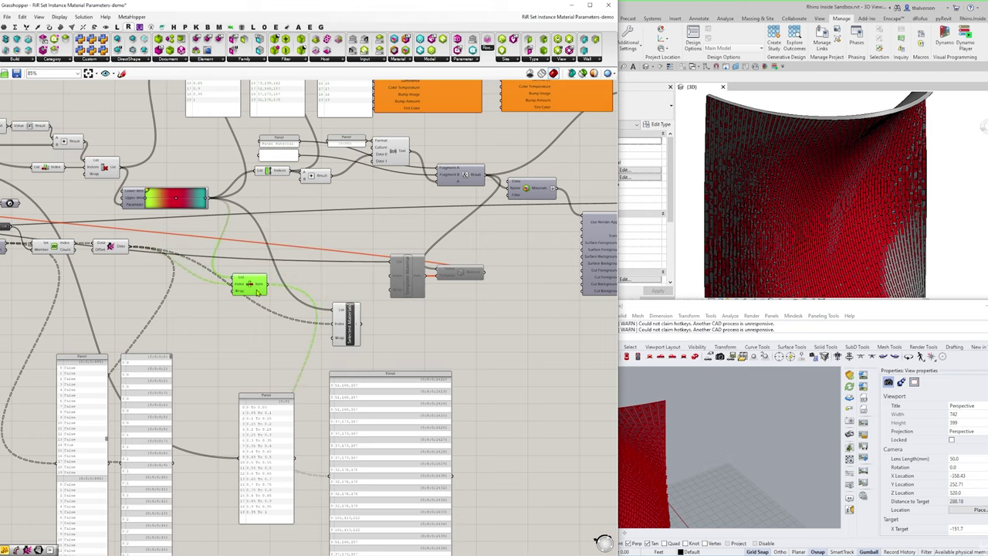
{"action": "right_click_drag", "start_coordinate": [393, 325], "coordinate": [295, 334]}
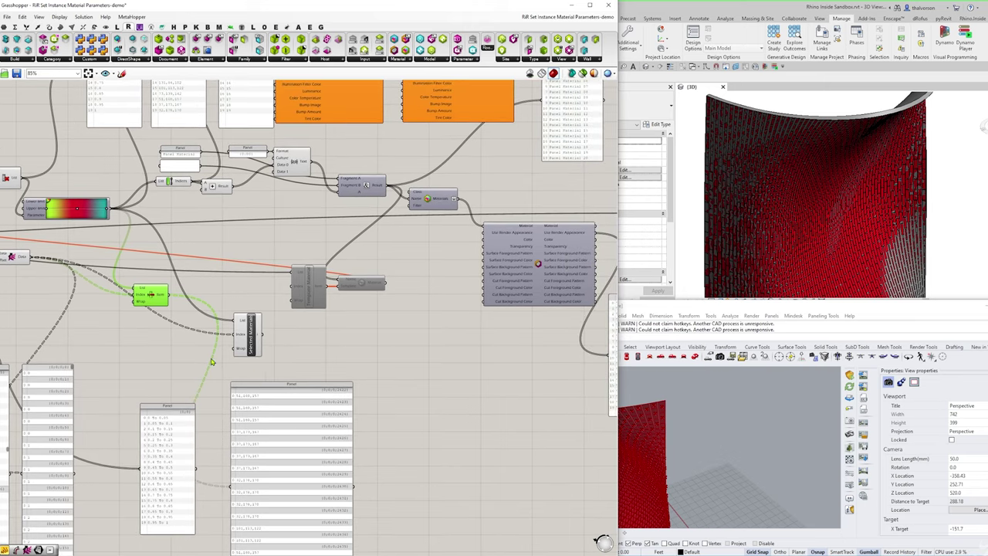
- Place Selected Materials beside the materials query, wire Materials into its List input, and show its output in a copy of the materials panel
{"action": "right_click_drag", "start_coordinate": [294, 343], "coordinate": [212, 366]}
{"action": "left_click_drag", "start_coordinate": [178, 367], "coordinate": [461, 216]}
{"action": "left_click_drag", "start_coordinate": [375, 223], "coordinate": [421, 215]}
{"action": "right_click_drag", "start_coordinate": [423, 216], "coordinate": [321, 220]}
{"action": "left_click_drag", "start_coordinate": [333, 213], "coordinate": [424, 380]}
{"action": "left_click_drag", "start_coordinate": [482, 363], "coordinate": [498, 379]}
{"action": "left_click_drag", "start_coordinate": [333, 217], "coordinate": [441, 410]}
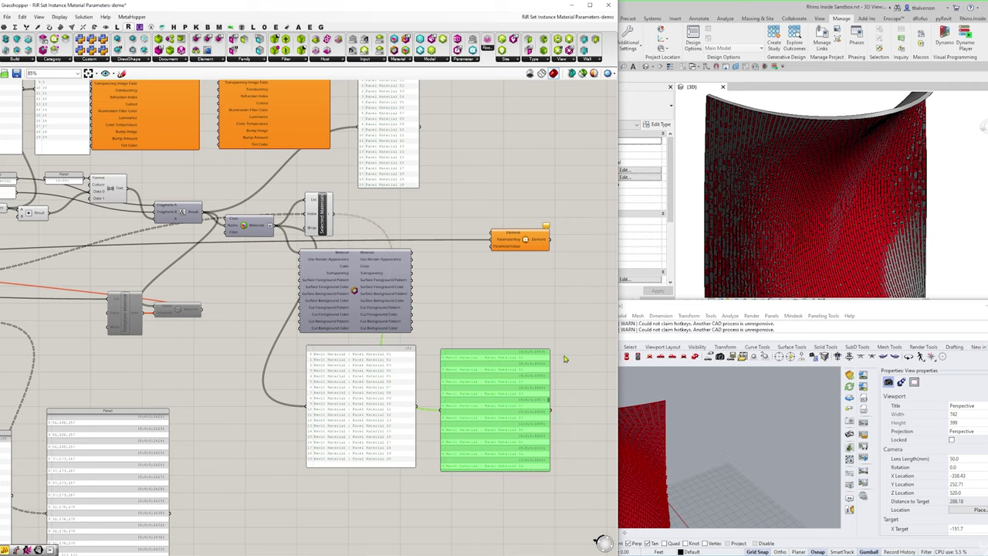
{"action": "scroll", "coordinate": [562, 400], "scroll_direction": "up", "scroll_amount": 4}
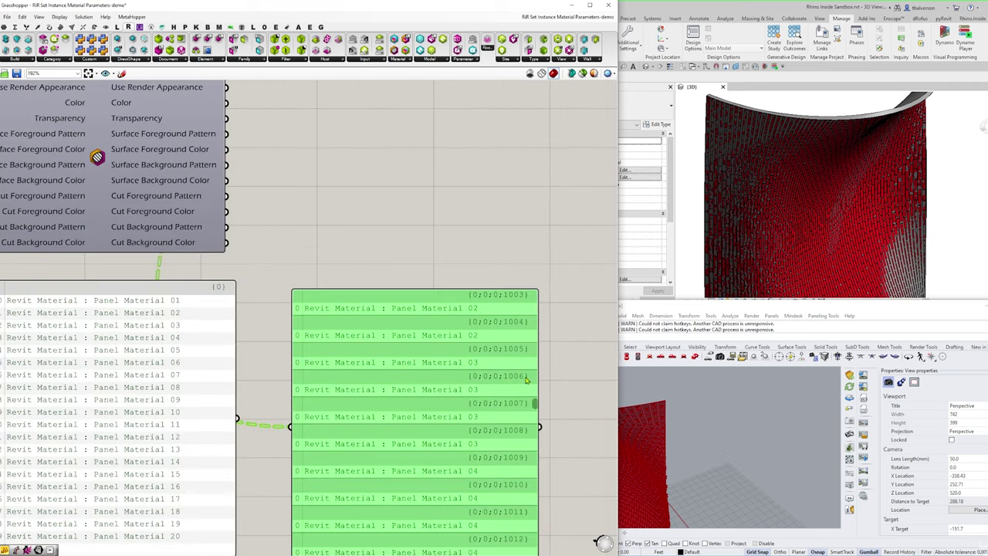
- Wire the Selected Materials output into the ParameterValue input of the orange Element Parameter component
{"action": "scroll", "coordinate": [527, 376], "scroll_direction": "down", "scroll_amount": 2}
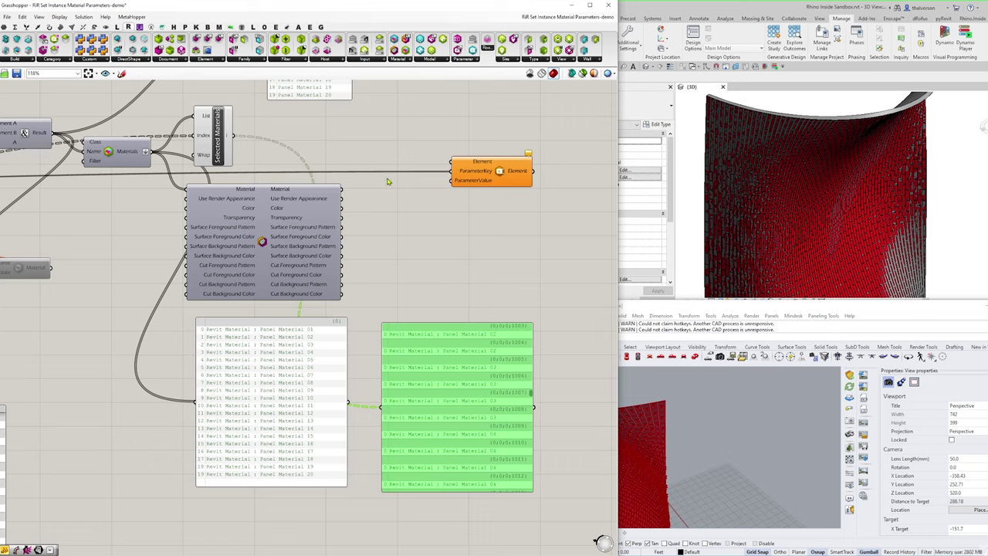
{"action": "left_click_drag", "start_coordinate": [230, 139], "coordinate": [452, 180]}
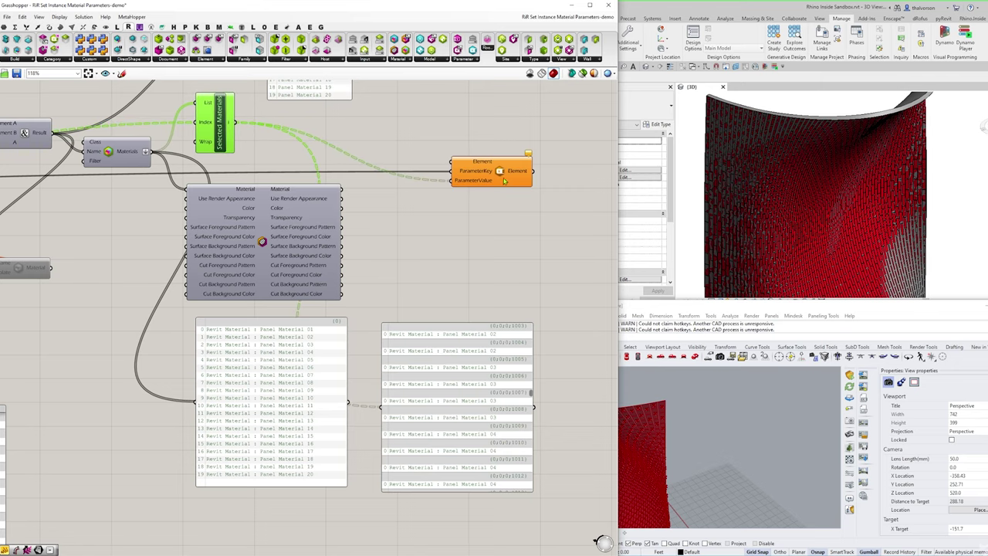
{"action": "scroll", "coordinate": [451, 253], "scroll_direction": "down", "scroll_amount": 2}
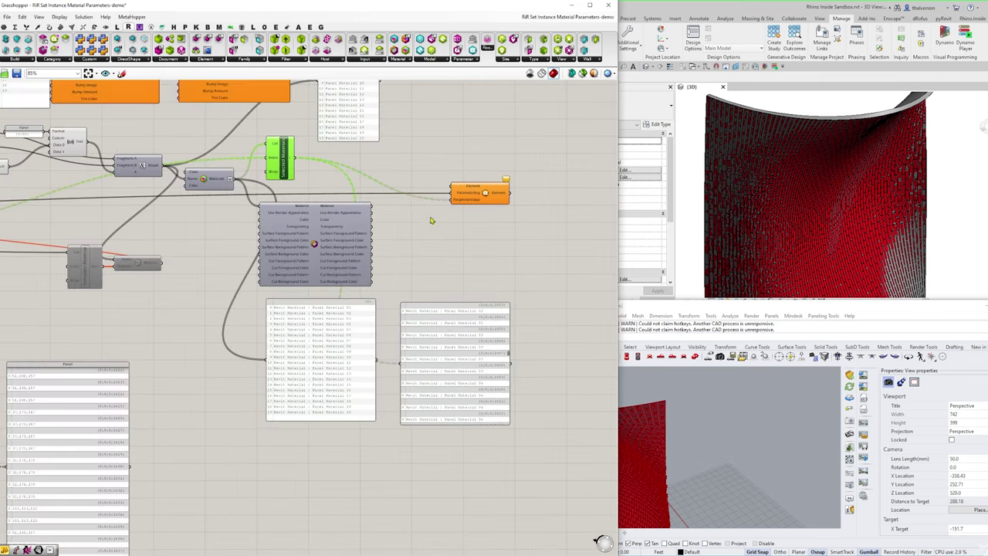
- Move the empty panel above the domain components and feed it from the Elements output of the element query
{"action": "scroll", "coordinate": [204, 331], "scroll_direction": "up", "scroll_amount": 1}
{"action": "right_click_drag", "start_coordinate": [288, 292], "coordinate": [397, 277]}
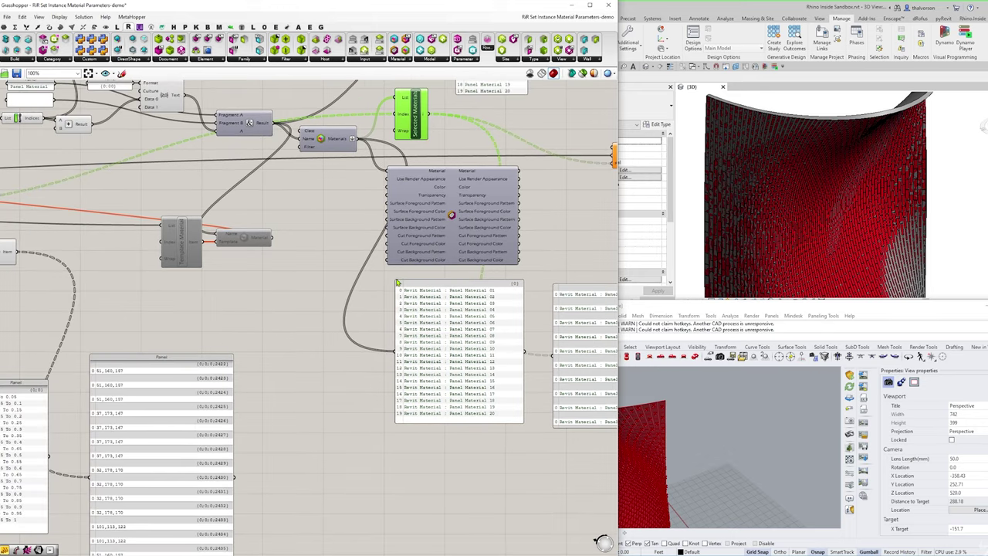
{"action": "scroll", "coordinate": [396, 277], "scroll_direction": "down", "scroll_amount": 4}
{"action": "right_click_drag", "start_coordinate": [153, 244], "coordinate": [386, 325]}
{"action": "scroll", "coordinate": [332, 417], "scroll_direction": "up", "scroll_amount": 3}
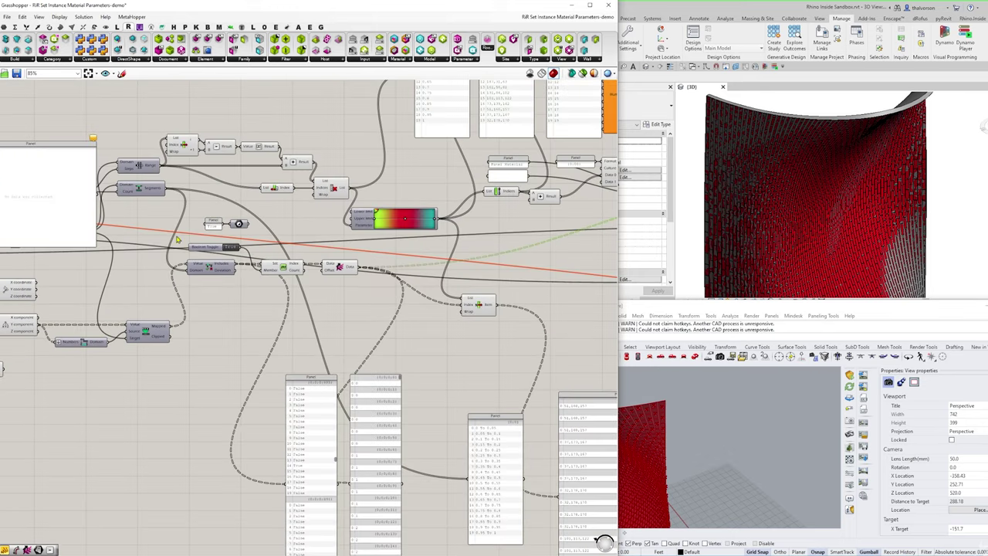
{"action": "right_click_drag", "start_coordinate": [178, 239], "coordinate": [396, 301]}
{"action": "left_click_drag", "start_coordinate": [269, 264], "coordinate": [264, 173]}
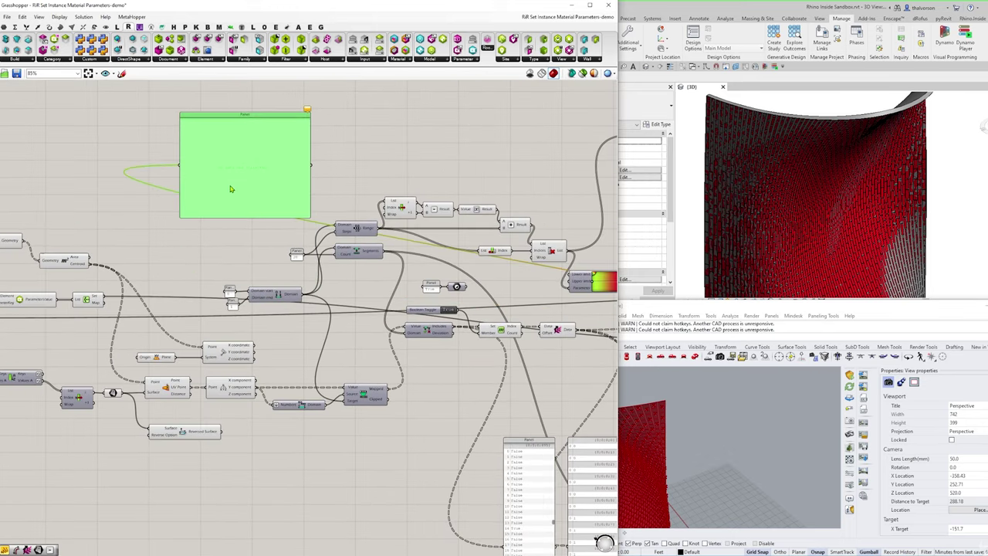
{"action": "right_click_drag", "start_coordinate": [179, 191], "coordinate": [420, 210]}
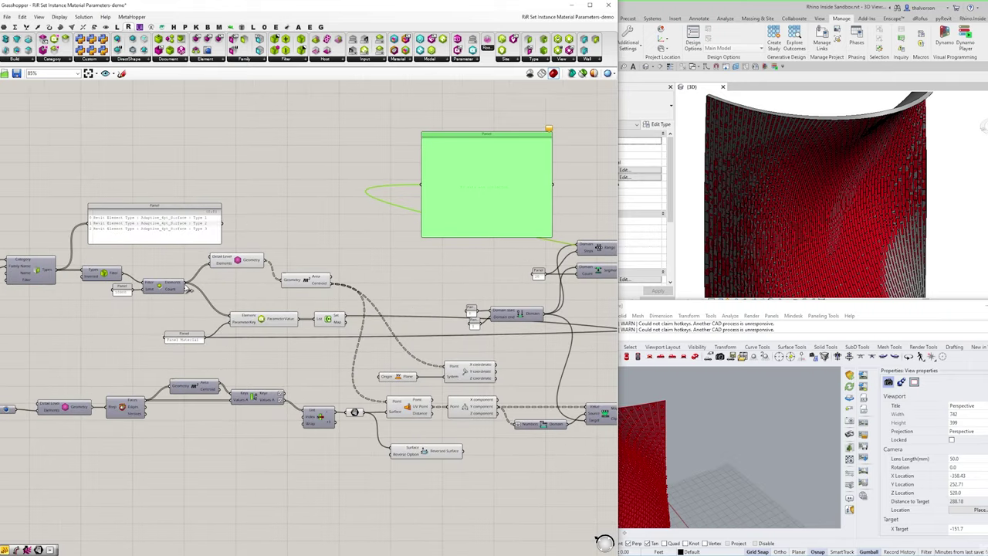
{"action": "left_click_drag", "start_coordinate": [186, 282], "coordinate": [396, 186]}
{"action": "right_click_drag", "start_coordinate": [326, 181], "coordinate": [295, 203]}
- Insert a Graft Tree component between the queried Elements and their panel, and examine the panel's last branches
{"action": "left_click", "coordinate": [295, 207]}
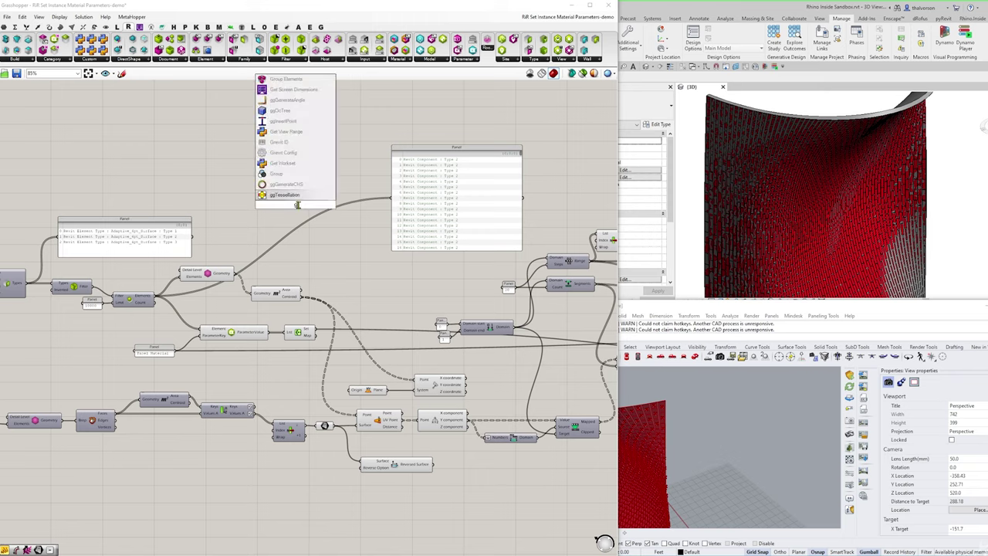
{"action": "left_click", "coordinate": [270, 194]}
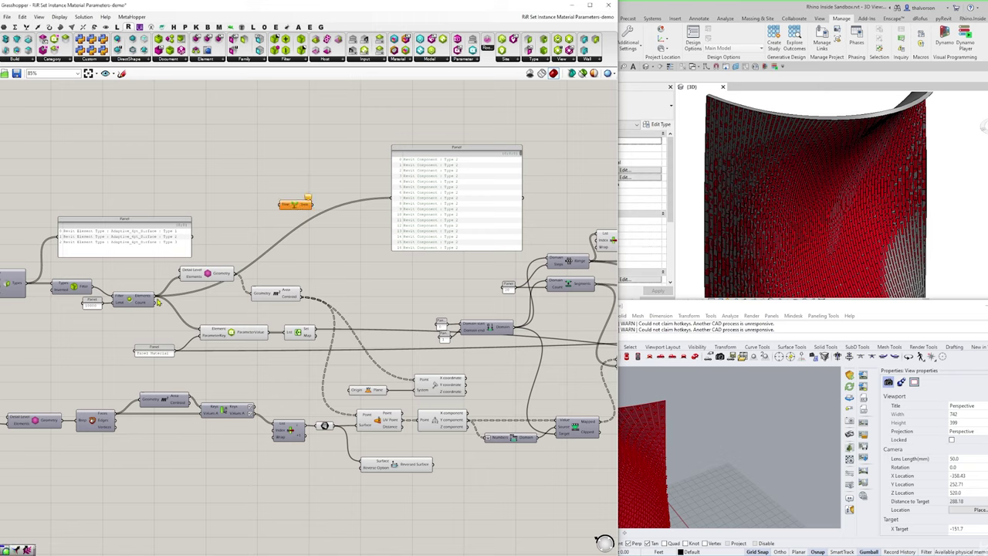
{"action": "left_click_drag", "start_coordinate": [156, 297], "coordinate": [391, 197]}
{"action": "scroll", "coordinate": [455, 201], "scroll_direction": "up", "scroll_amount": 5}
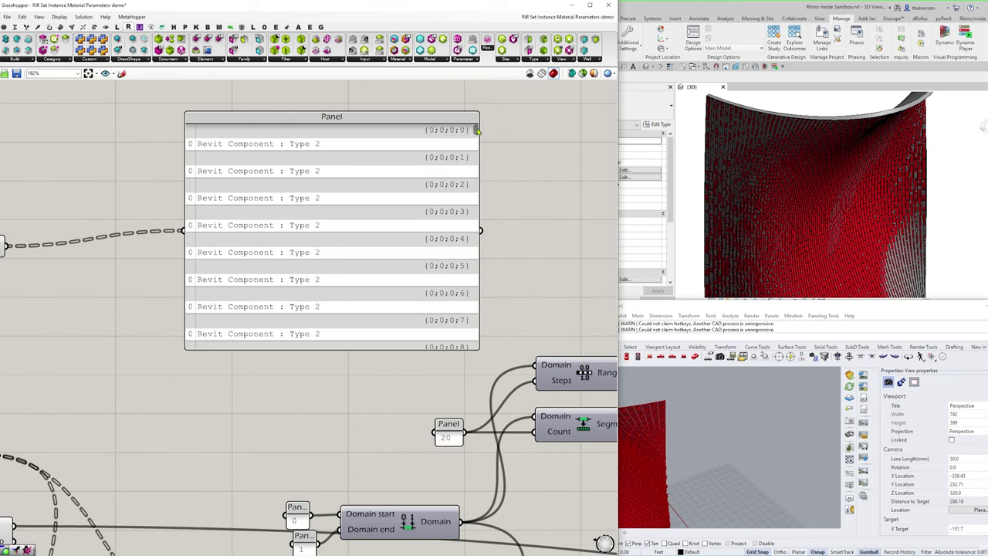
{"action": "left_click_drag", "start_coordinate": [476, 131], "coordinate": [495, 350]}
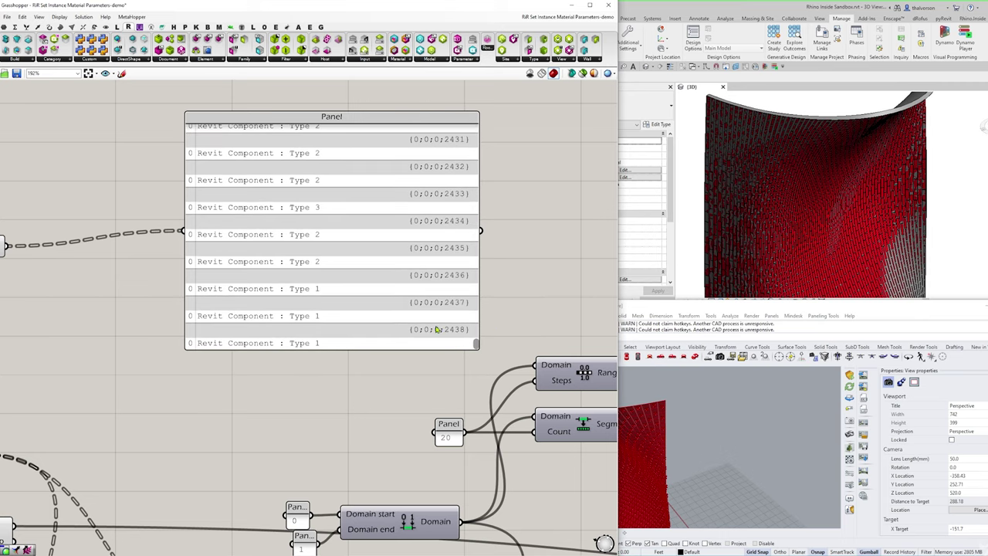
{"action": "scroll", "coordinate": [137, 274], "scroll_direction": "down", "scroll_amount": 5}
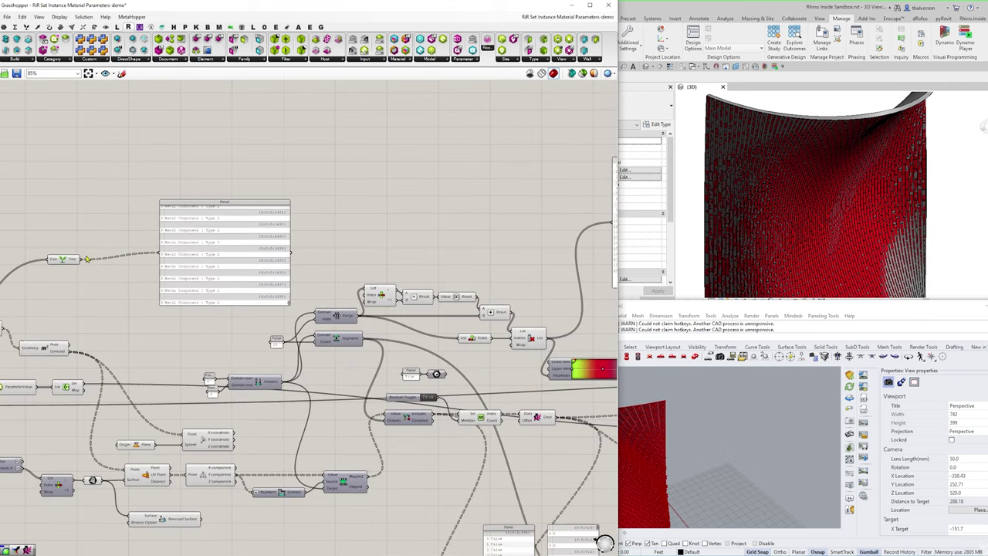
- Relocate the Graft Tree component near Selected Materials, and place its panel clear of the material names list above the Element Parameter component
{"action": "left_click_drag", "start_coordinate": [190, 186], "coordinate": [39, 270]}
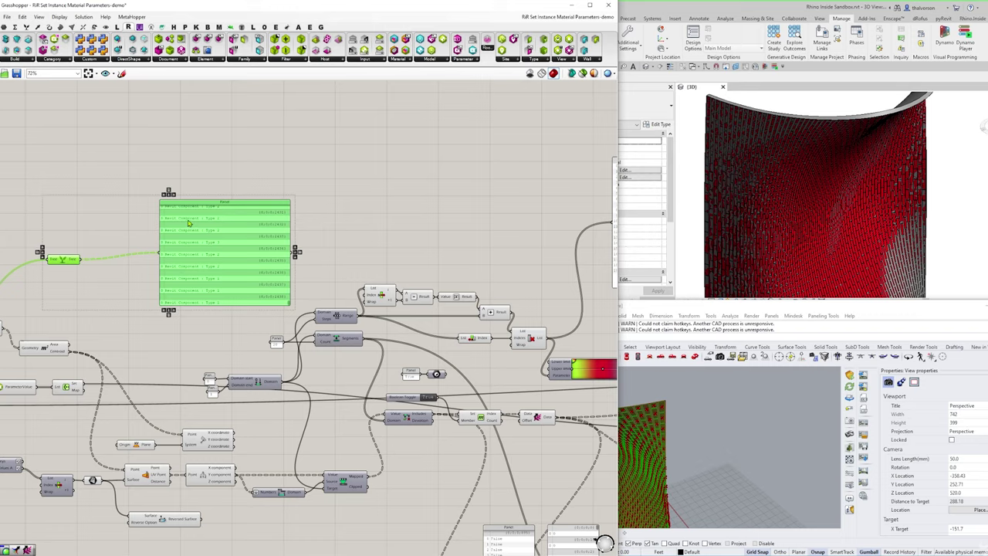
{"action": "scroll", "coordinate": [190, 216], "scroll_direction": "down", "scroll_amount": 11}
{"action": "left_click_drag", "start_coordinate": [188, 223], "coordinate": [403, 143]}
{"action": "scroll", "coordinate": [340, 219], "scroll_direction": "up", "scroll_amount": 9}
{"action": "scroll", "coordinate": [398, 253], "scroll_direction": "up", "scroll_amount": 4}
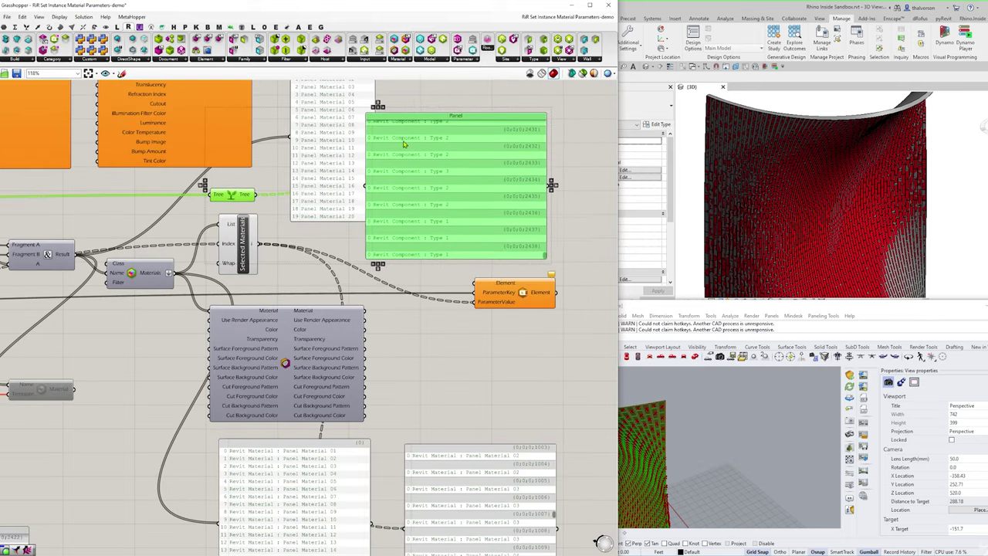
{"action": "left_click", "coordinate": [449, 349]}
{"action": "right_click_drag", "start_coordinate": [450, 349], "coordinate": [373, 358]}
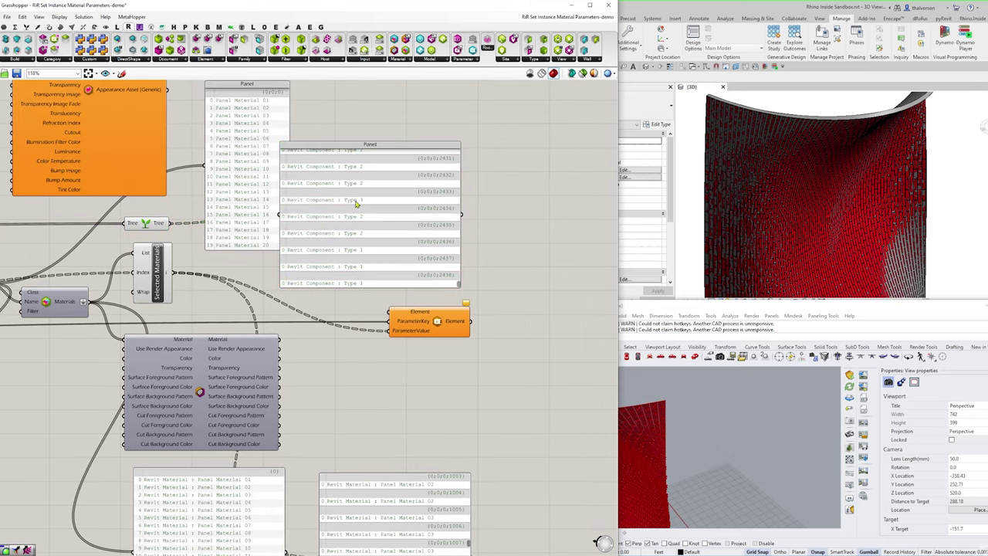
{"action": "left_click_drag", "start_coordinate": [356, 203], "coordinate": [460, 211]}
- Place the Selected Materials output panel beside the grafted elements panel and compare their branch paths
{"action": "left_click", "coordinate": [401, 508]}
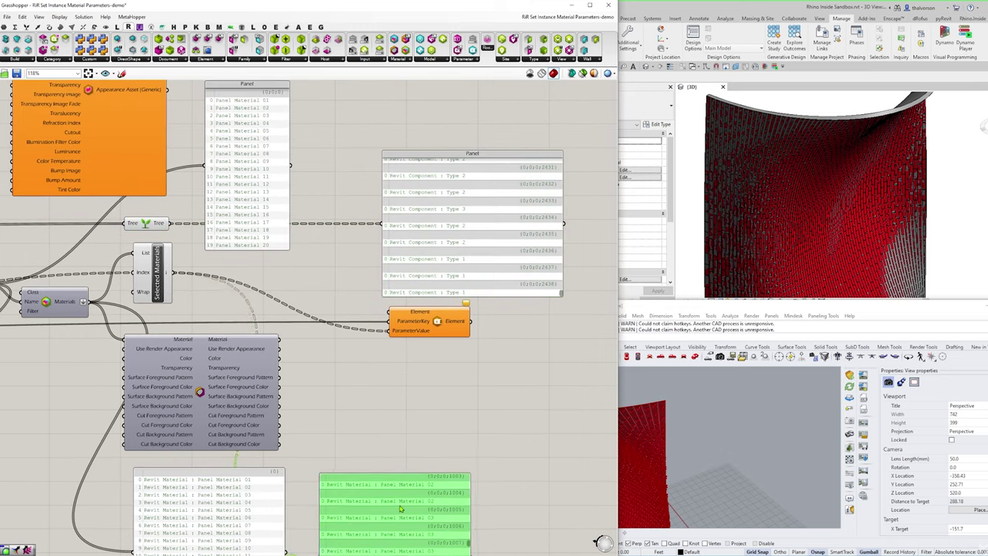
{"action": "left_click_drag", "start_coordinate": [400, 508], "coordinate": [449, 134]}
{"action": "right_click_drag", "start_coordinate": [442, 152], "coordinate": [411, 239]}
{"action": "left_click_drag", "start_coordinate": [460, 218], "coordinate": [573, 279]}
{"action": "right_click_drag", "start_coordinate": [477, 216], "coordinate": [370, 198]}
{"action": "left_click_drag", "start_coordinate": [493, 270], "coordinate": [571, 264]}
{"action": "scroll", "coordinate": [492, 254], "scroll_direction": "up", "scroll_amount": 3}
{"action": "right_click_drag", "start_coordinate": [464, 239], "coordinate": [345, 234]}
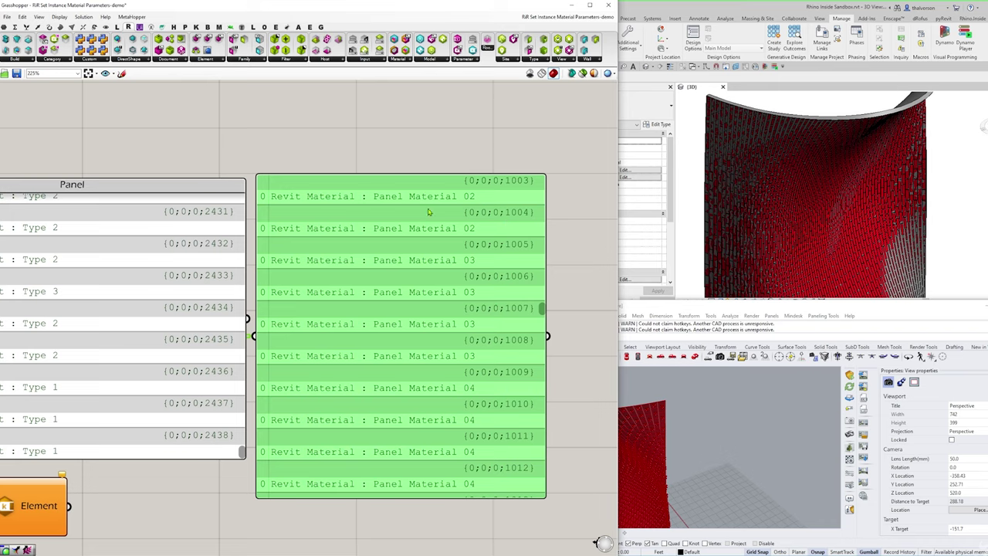
{"action": "left_click_drag", "start_coordinate": [213, 288], "coordinate": [337, 306]}
{"action": "left_click_drag", "start_coordinate": [379, 257], "coordinate": [200, 321]}
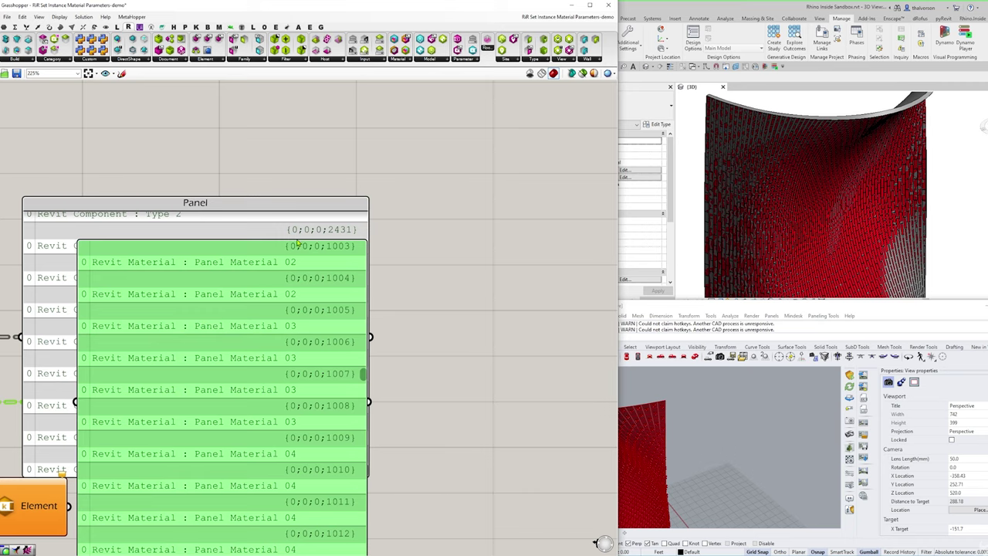
{"action": "scroll", "coordinate": [386, 224], "scroll_direction": "down", "scroll_amount": 1}
{"action": "left_click_drag", "start_coordinate": [280, 308], "coordinate": [539, 260]}
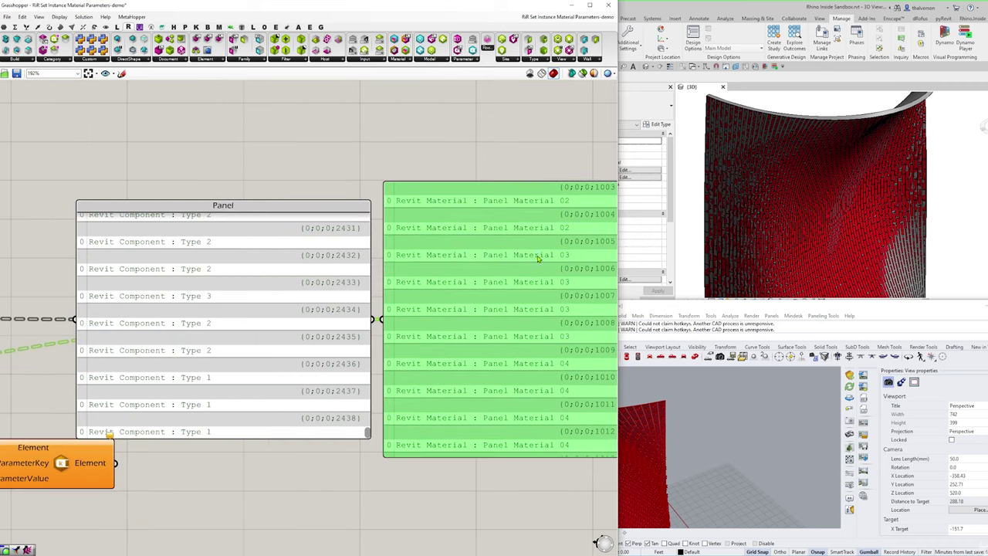
{"action": "left_click", "coordinate": [361, 169]}
- Move the material names panel out of the way and wire the Graft Tree output into the Element Parameter component's Element input
{"action": "scroll", "coordinate": [351, 174], "scroll_direction": "down", "scroll_amount": 3}
{"action": "right_click_drag", "start_coordinate": [163, 211], "coordinate": [449, 194]}
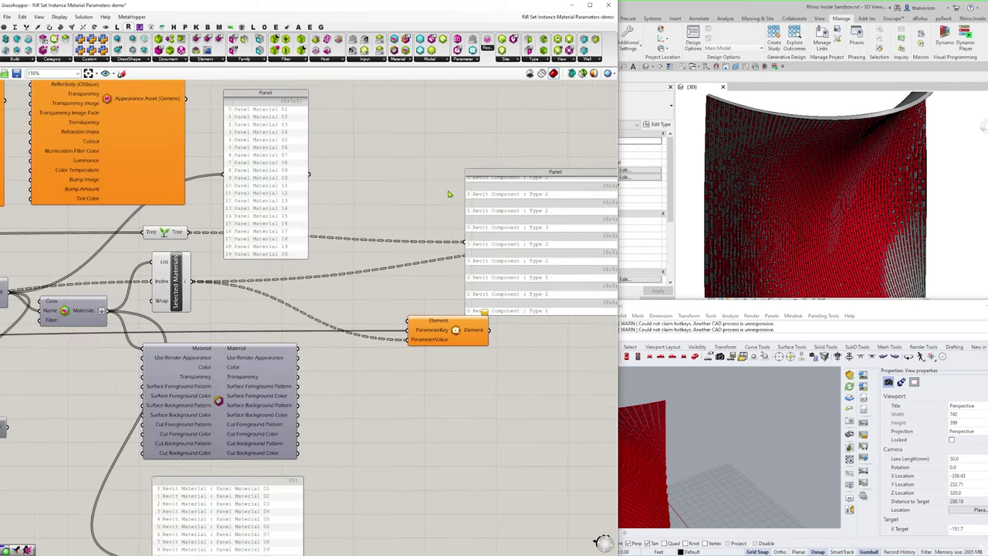
{"action": "left_click_drag", "start_coordinate": [172, 236], "coordinate": [163, 237]}
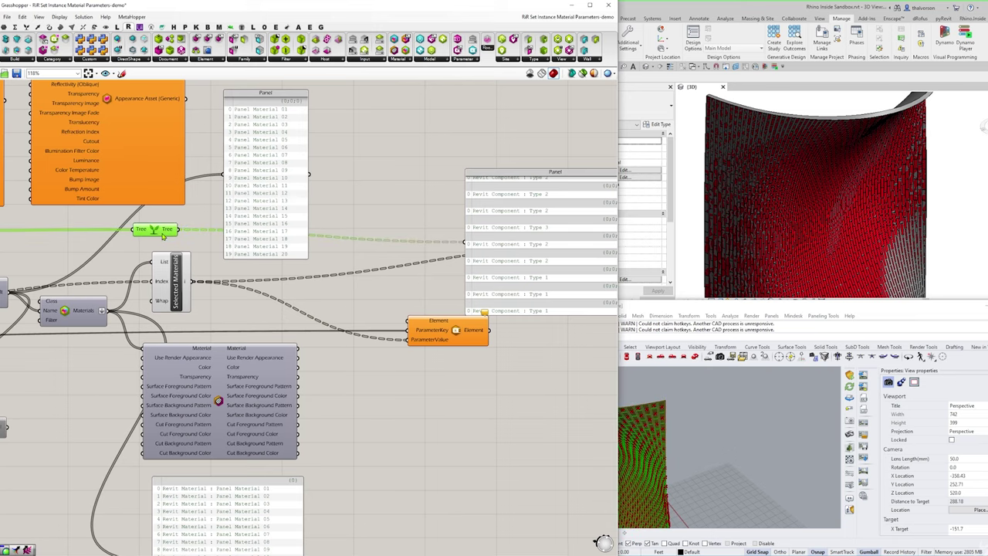
{"action": "left_click_drag", "start_coordinate": [271, 198], "coordinate": [390, 149]}
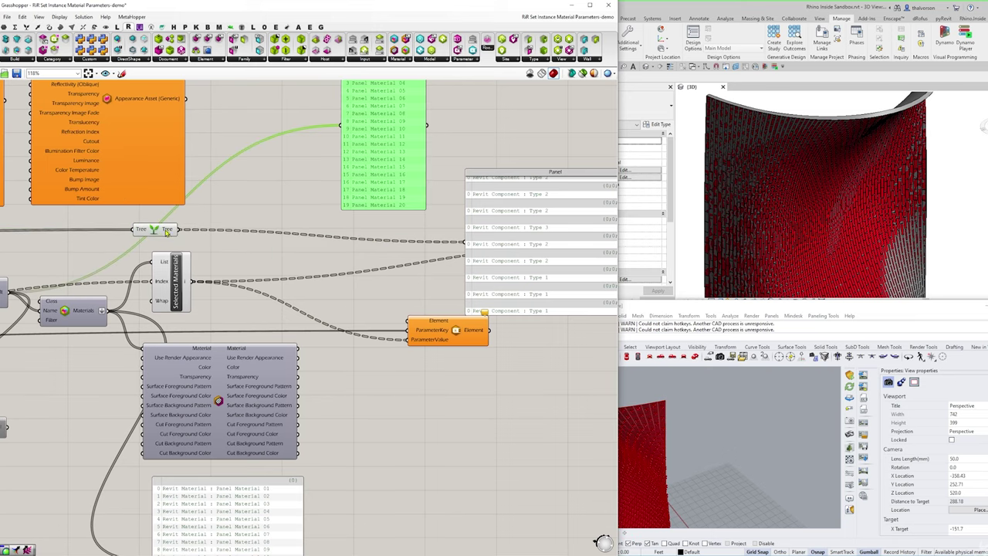
{"action": "left_click_drag", "start_coordinate": [178, 230], "coordinate": [404, 322]}
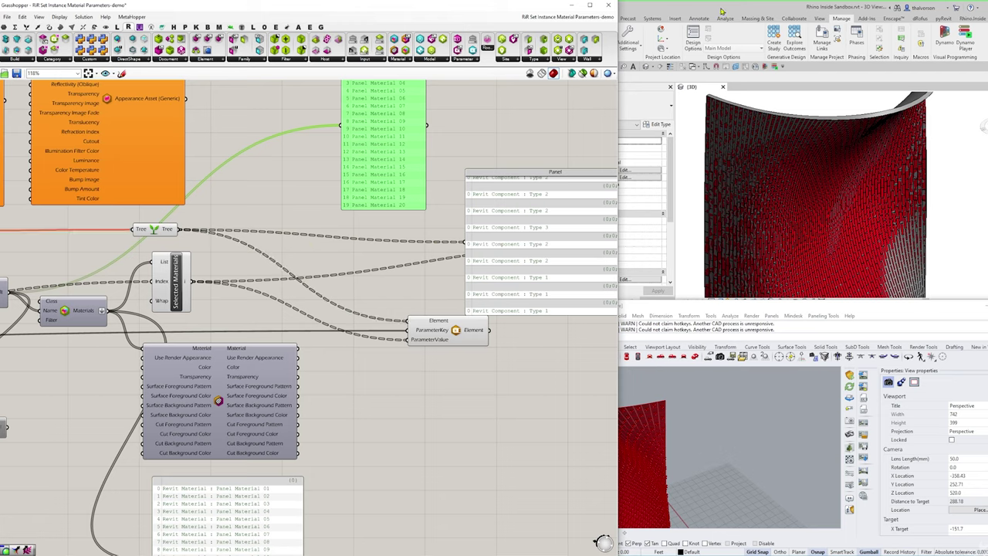
- Switch to Revit and examine the Panel Material property of an individual facade panel in the 3D view
{"action": "left_click", "coordinate": [692, 148]}
{"action": "scroll", "coordinate": [746, 149], "scroll_direction": "up", "scroll_amount": 3}
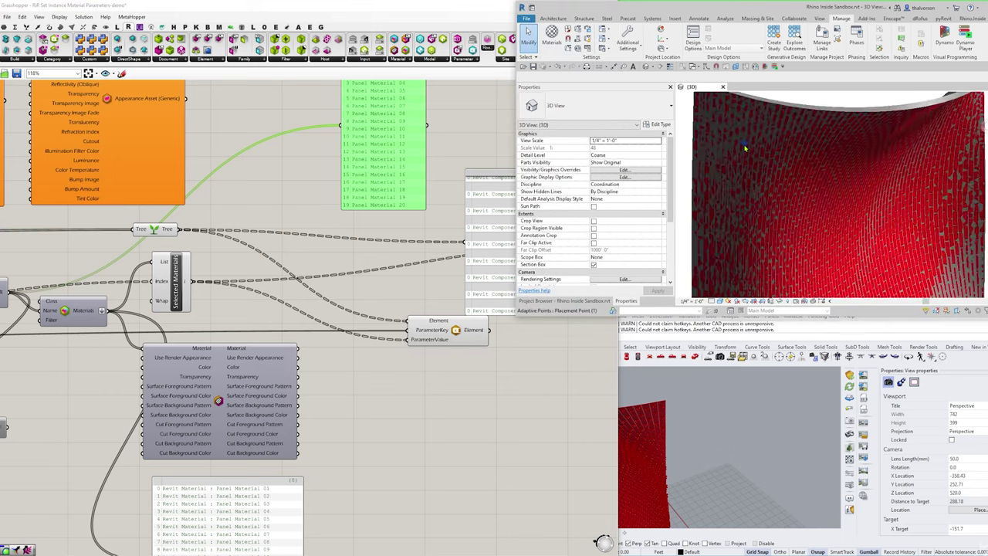
{"action": "scroll", "coordinate": [756, 154], "scroll_direction": "up", "scroll_amount": 3}
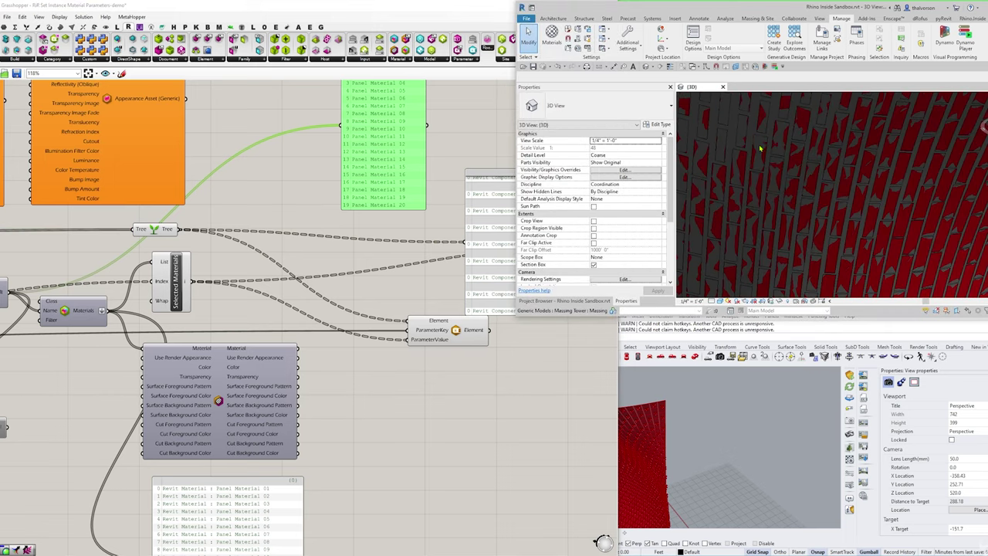
{"action": "left_click", "coordinate": [766, 149]}
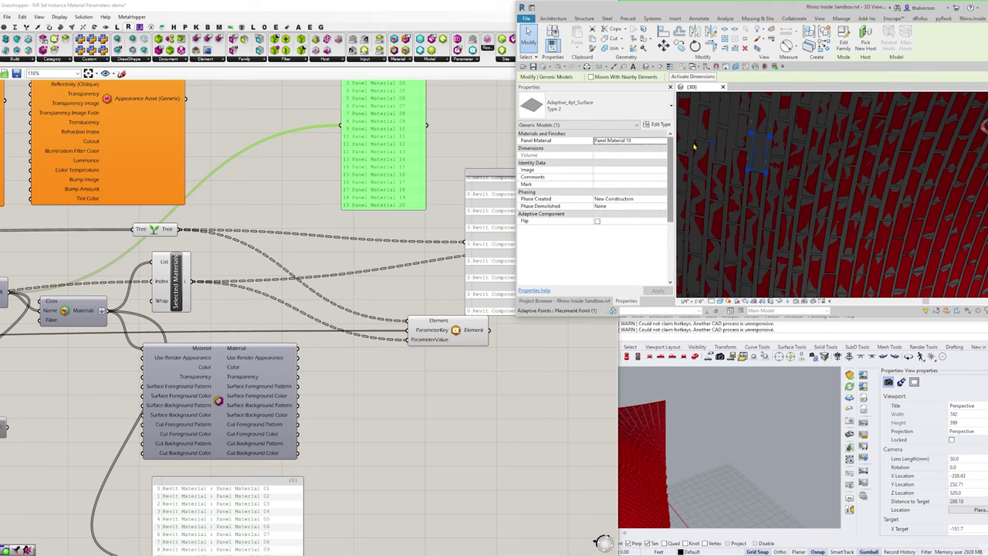
{"action": "left_click", "coordinate": [733, 133]}
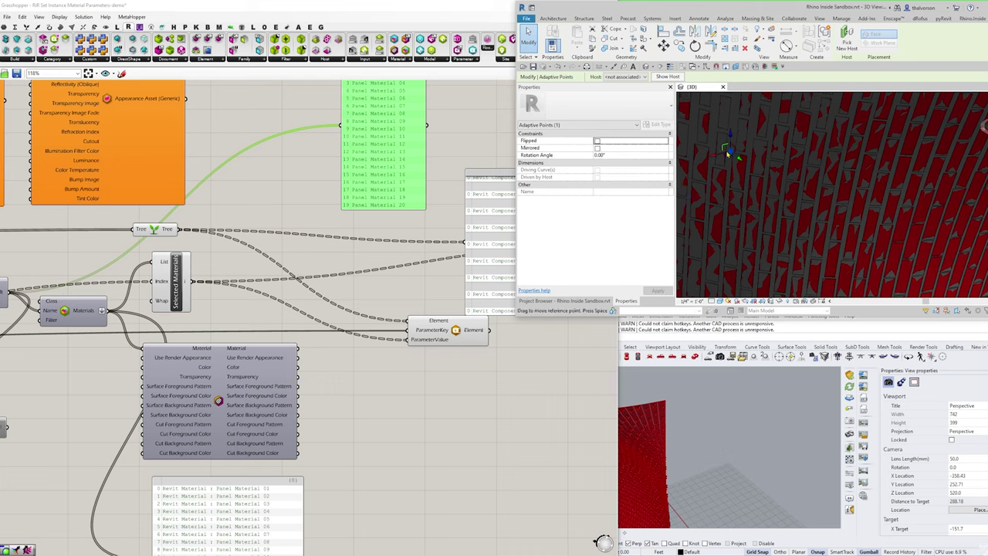
- Switch back to Grasshopper and shift the Material Graphics component slightly down and right, above the materials list
{"action": "left_click", "coordinate": [527, 403]}
{"action": "scroll", "coordinate": [444, 363], "scroll_direction": "down", "scroll_amount": 3}
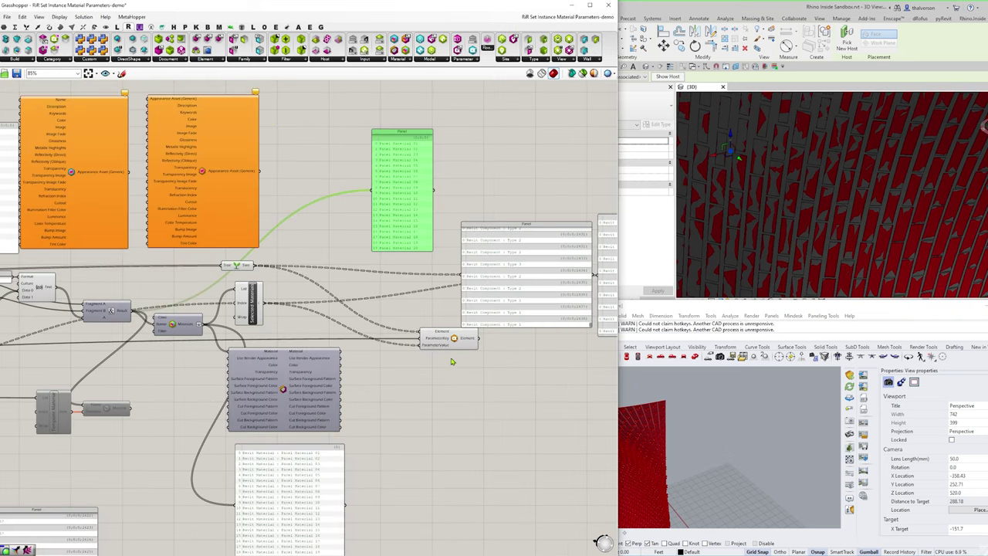
{"action": "scroll", "coordinate": [232, 384], "scroll_direction": "up", "scroll_amount": 1}
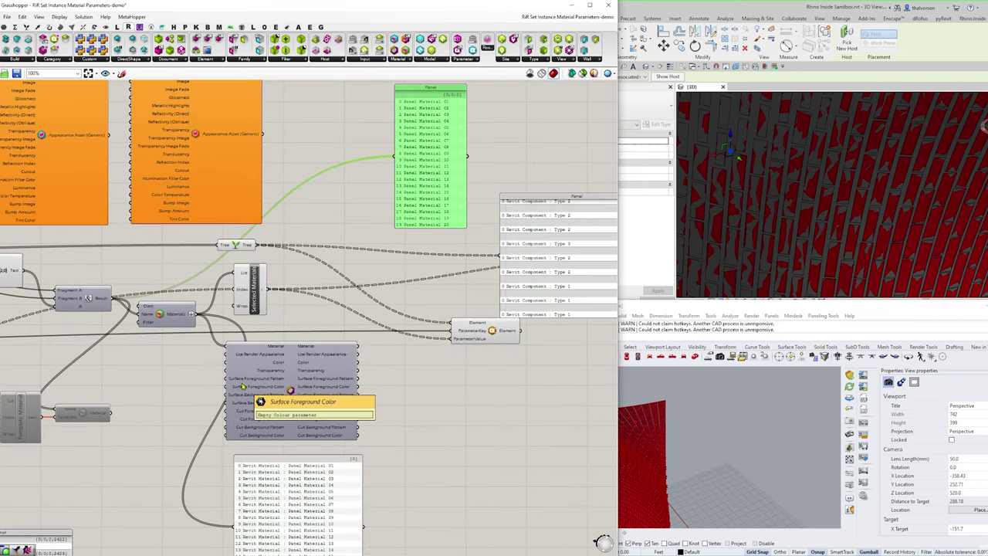
{"action": "left_click", "coordinate": [304, 391]}
{"action": "left_click_drag", "start_coordinate": [303, 391], "coordinate": [309, 391]}
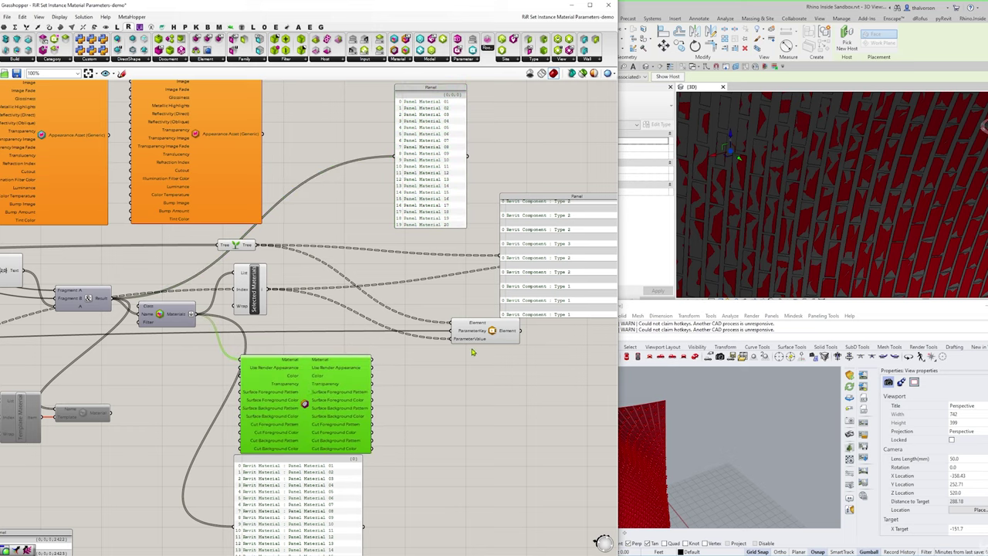
- Wire the gradient's colour output into the Color input of Material Graphics
{"action": "left_click", "coordinate": [453, 390]}
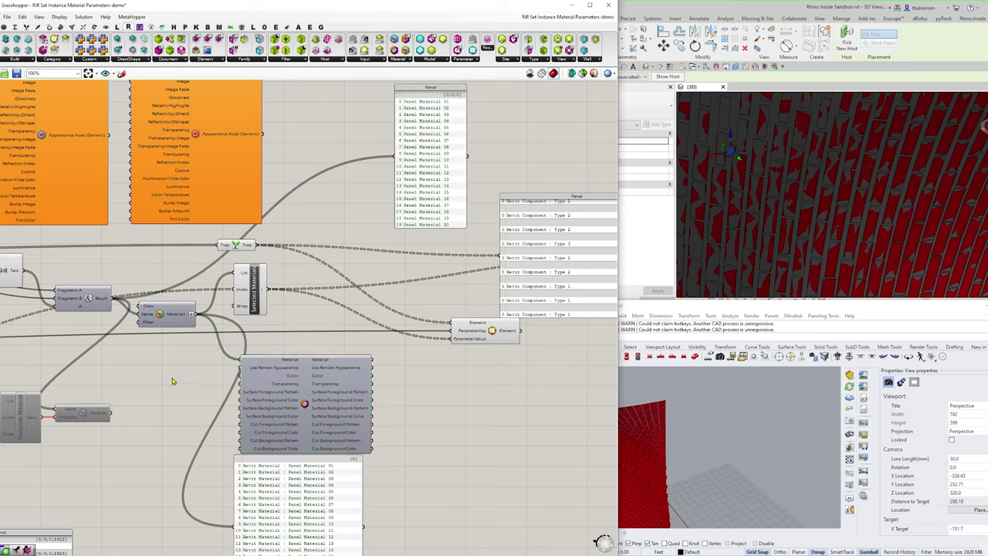
{"action": "right_click_drag", "start_coordinate": [173, 384], "coordinate": [358, 322]}
{"action": "right_click_drag", "start_coordinate": [173, 327], "coordinate": [313, 277]}
{"action": "right_click_drag", "start_coordinate": [182, 222], "coordinate": [155, 349]}
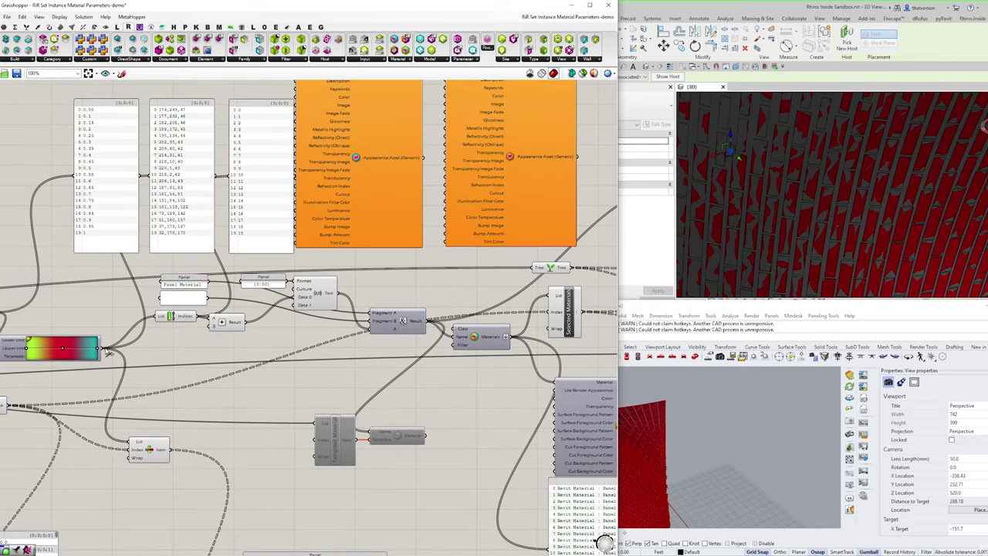
{"action": "scroll", "coordinate": [121, 360], "scroll_direction": "down", "scroll_amount": 2}
{"action": "left_click_drag", "start_coordinate": [284, 369], "coordinate": [449, 391]}
{"action": "scroll", "coordinate": [414, 390], "scroll_direction": "up", "scroll_amount": 1}
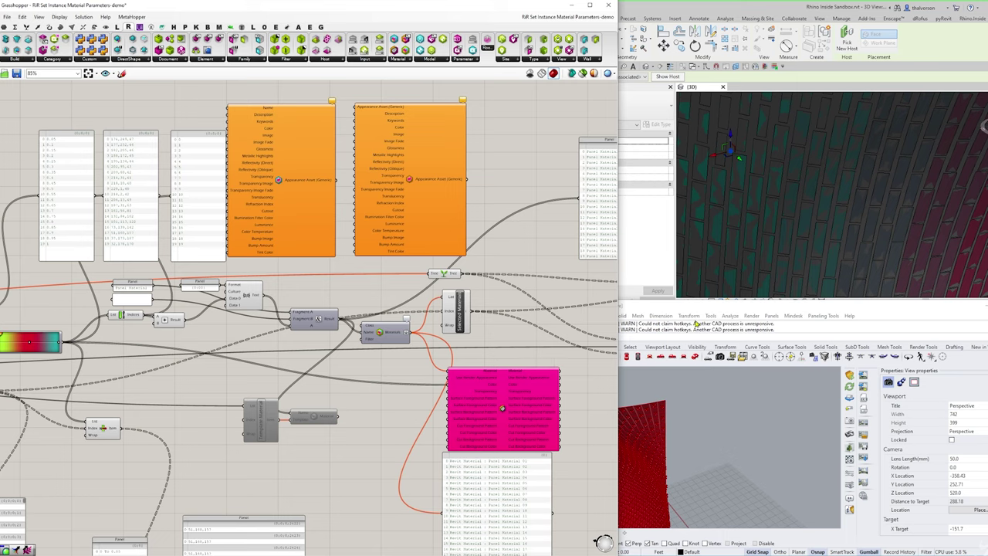
- Switch to Revit and temporarily hide the Massing Tower element in the 3D view so only the facade panels show
{"action": "left_click", "coordinate": [731, 210]}
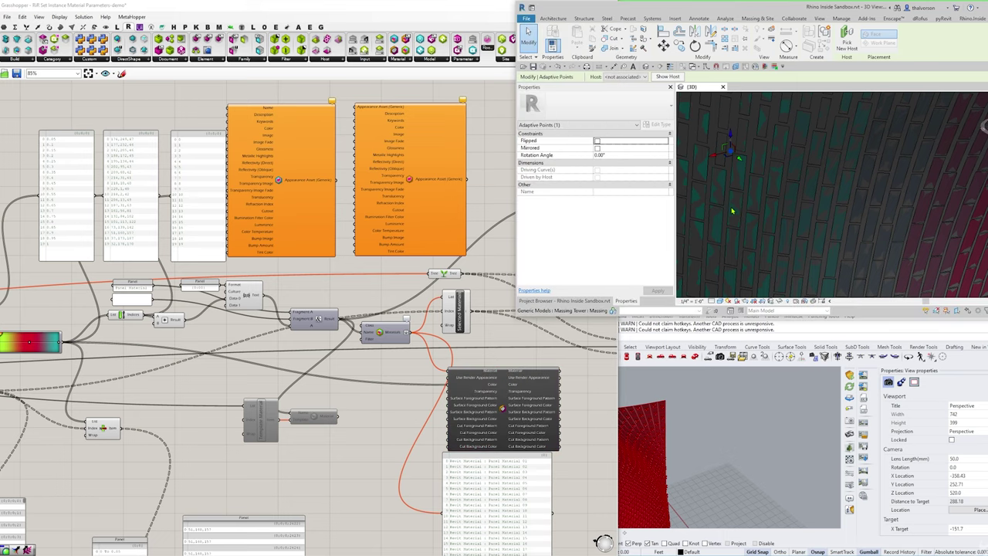
{"action": "scroll", "coordinate": [731, 210], "scroll_direction": "down", "scroll_amount": 3}
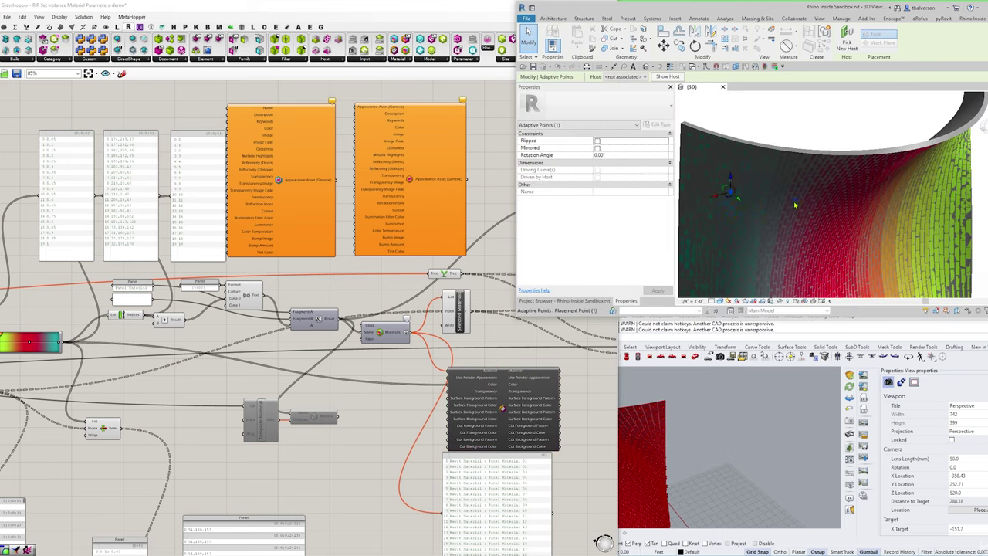
{"action": "left_click", "coordinate": [892, 150]}
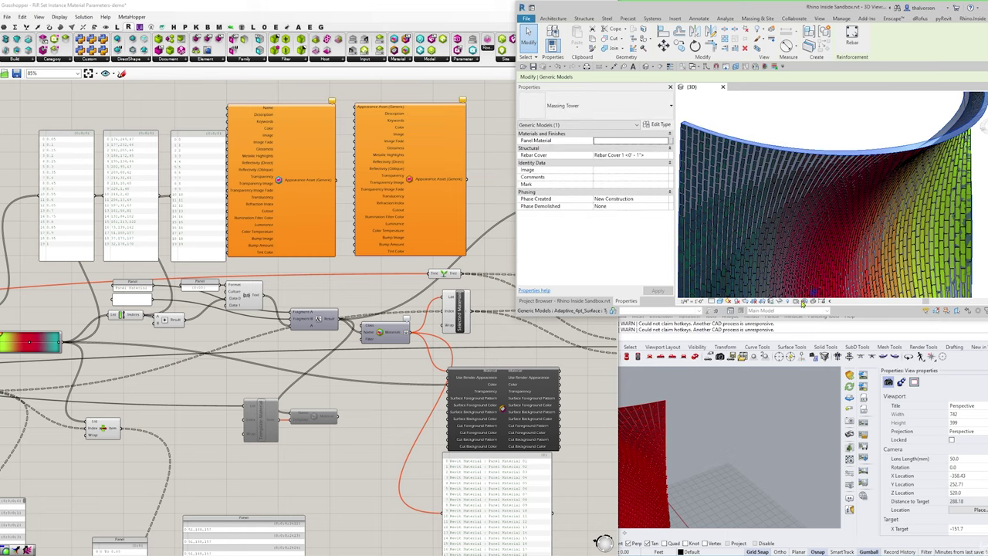
{"action": "right_click", "coordinate": [781, 302]}
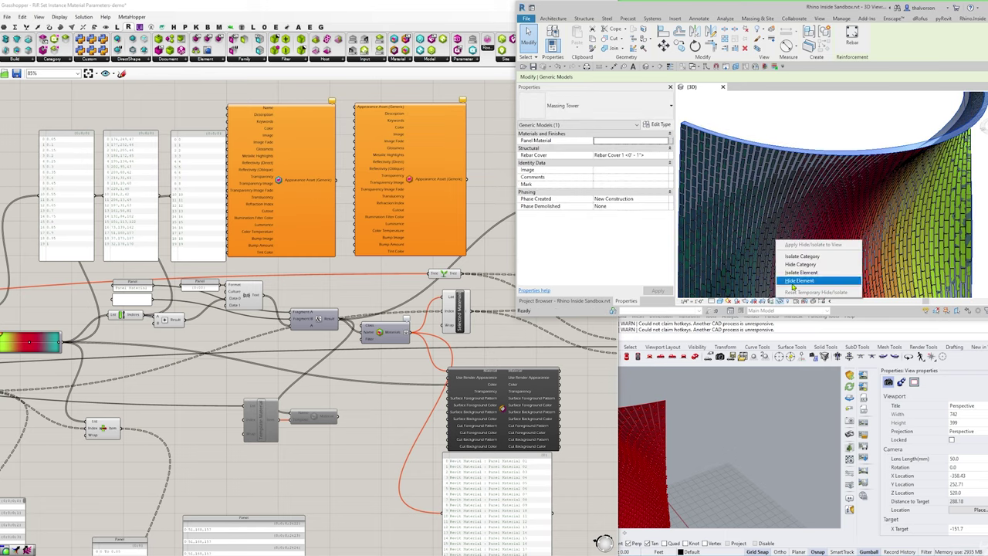
{"action": "left_click", "coordinate": [793, 288]}
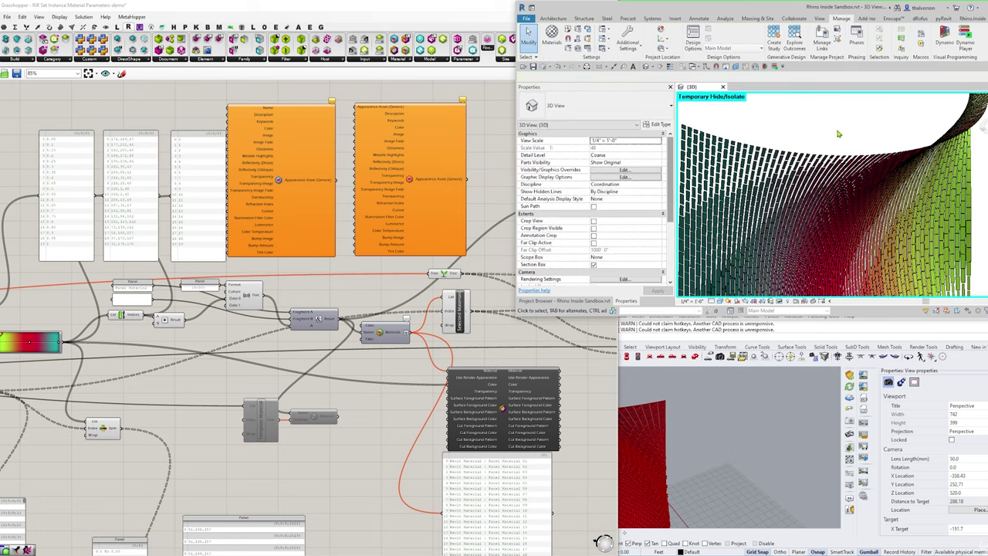
- Set the 3D view's visual style to Consistent Colors and turn the model to see the coloured panels
{"action": "left_click", "coordinate": [721, 302]}
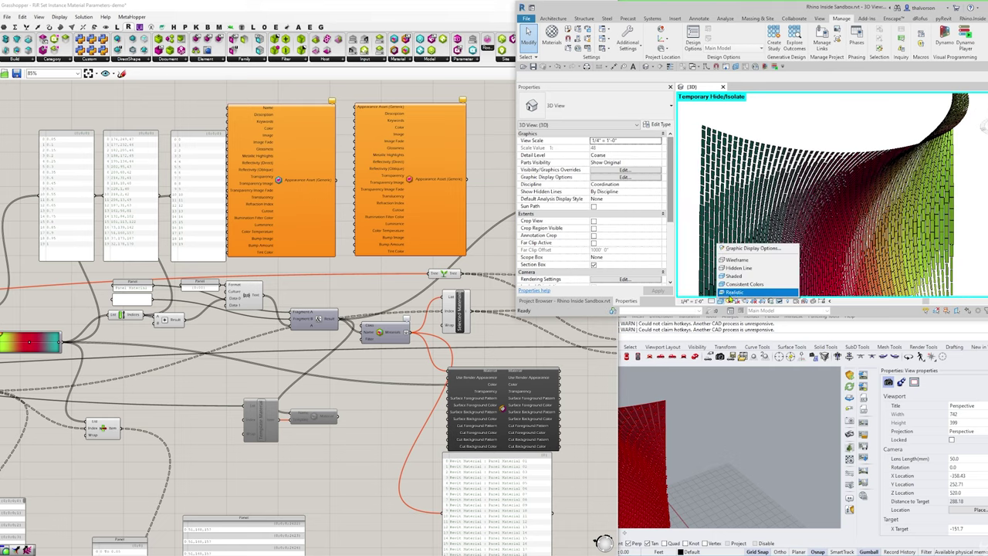
{"action": "left_click", "coordinate": [737, 286]}
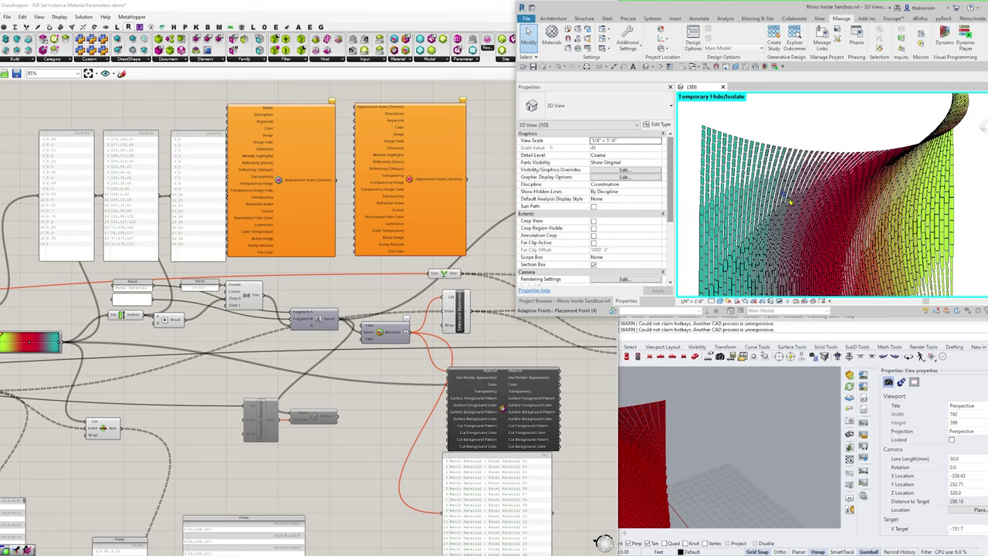
{"action": "middle_click_drag", "start_coordinate": [889, 202], "coordinate": [950, 254], "text": "shift"}
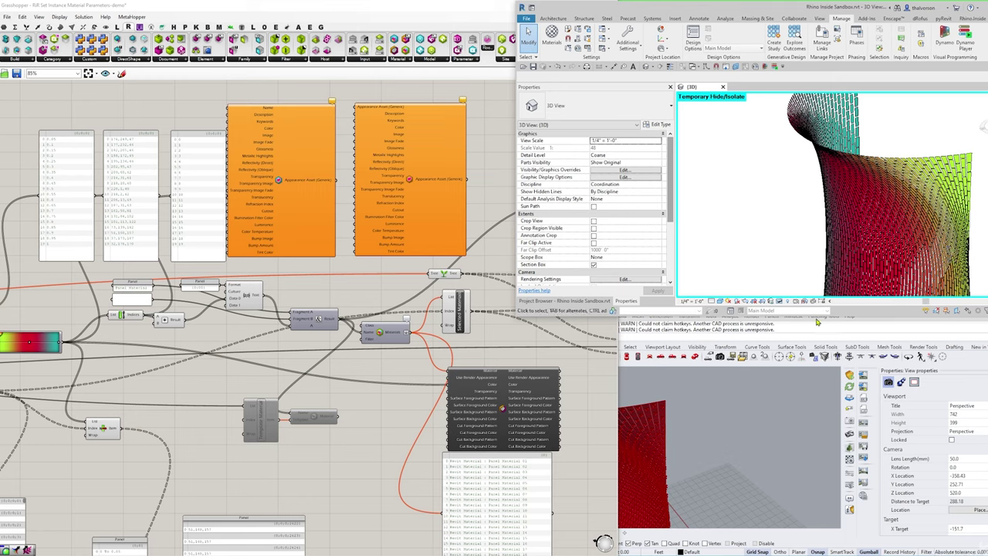
- Stretch the Revit window to the full screen height and inspect the panel colour gradient around the tower
{"action": "left_click_drag", "start_coordinate": [824, 315], "coordinate": [799, 550]}
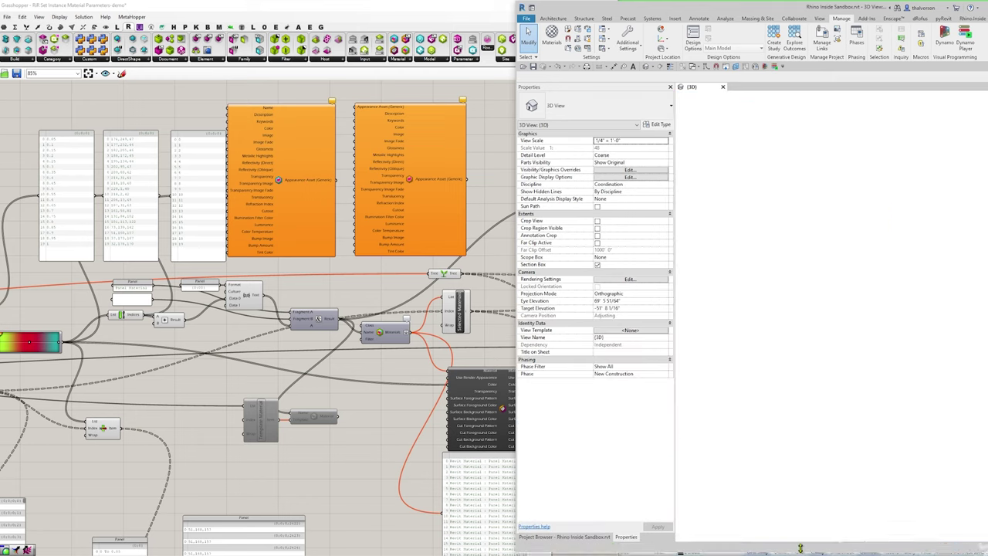
{"action": "middle_click_drag", "start_coordinate": [807, 314], "coordinate": [913, 358], "text": "shift"}
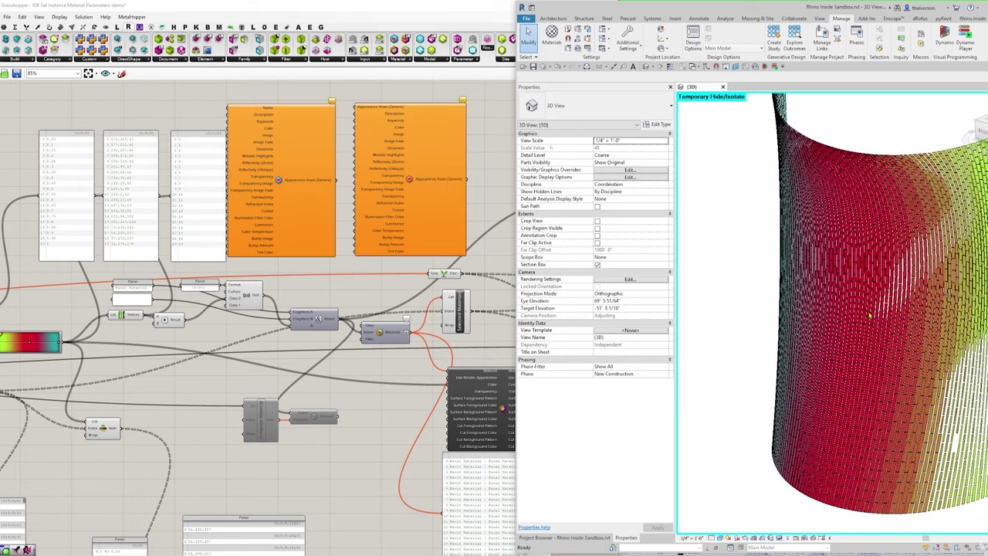
{"action": "middle_click_drag", "start_coordinate": [823, 268], "coordinate": [772, 390], "text": "shift"}
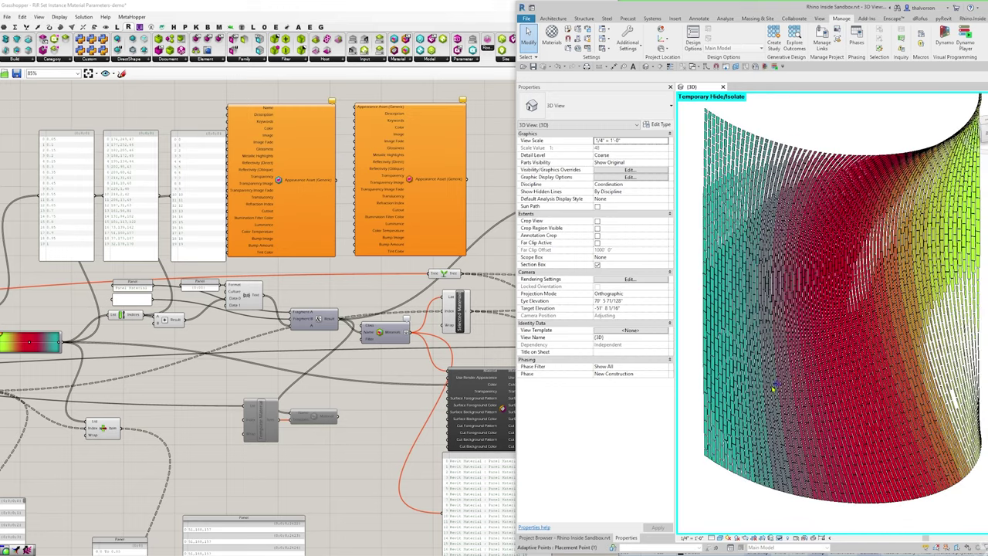
- Bring Grasshopper back to the front and rearrange the Grasshopper and Rhino windows to leave the Revit 3D view uncovered
{"action": "left_click", "coordinate": [401, 414]}
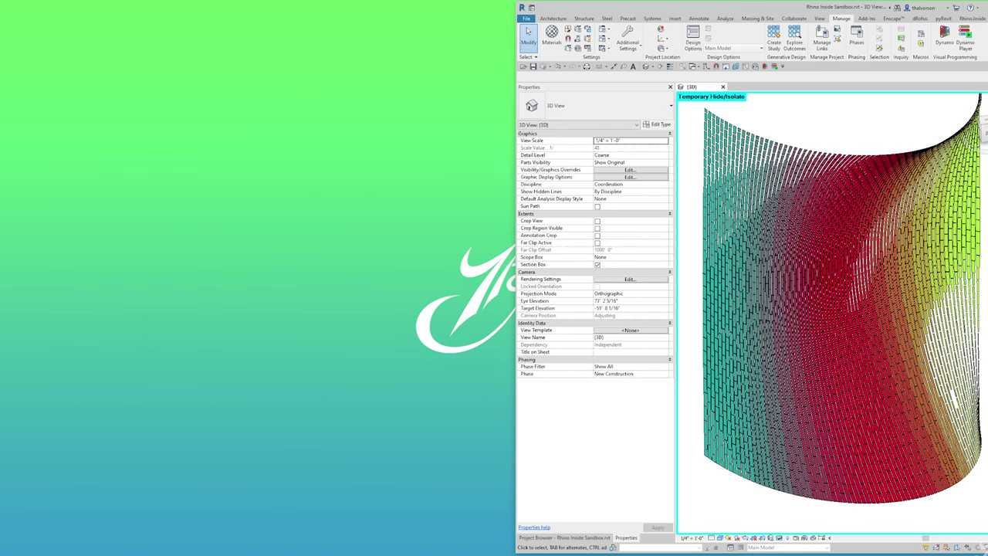
{"action": "mouse_move", "coordinate": [235, 554]}
{"action": "left_click", "coordinate": [241, 537]}
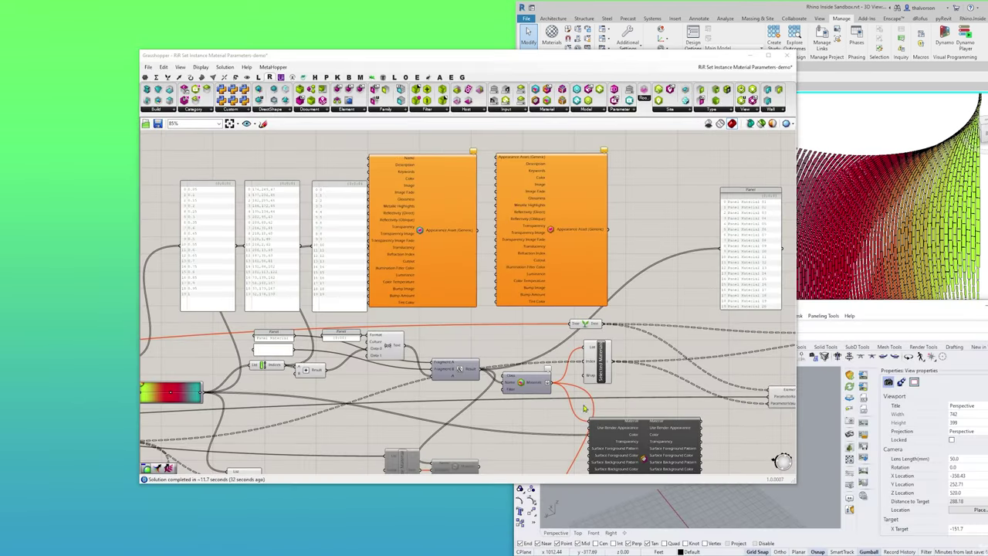
{"action": "left_click_drag", "start_coordinate": [703, 56], "coordinate": [540, 27]}
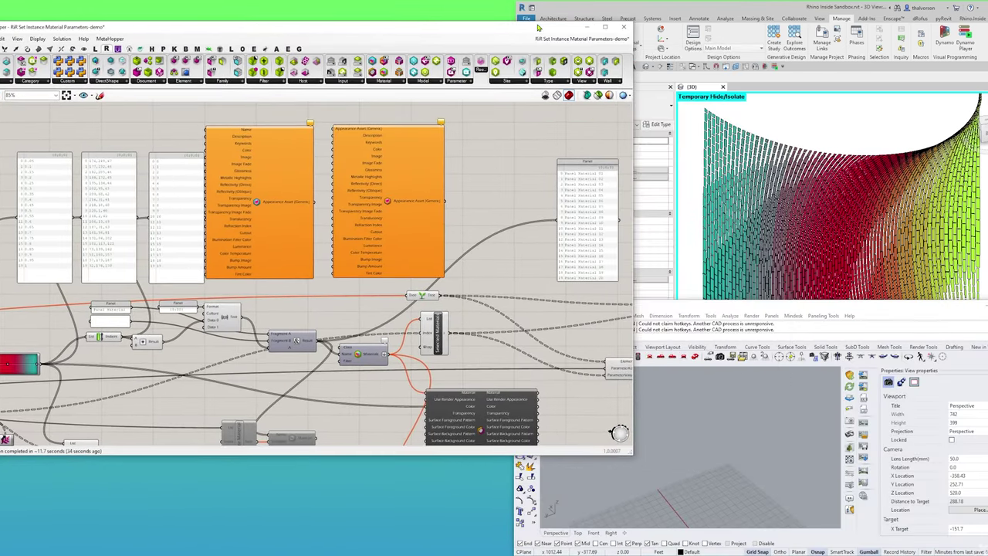
{"action": "left_click_drag", "start_coordinate": [930, 304], "coordinate": [432, 523]}
{"action": "left_click_drag", "start_coordinate": [548, 27], "coordinate": [593, 21]}
- Move the Element Parameter component up beside the Revit component list panel
{"action": "scroll", "coordinate": [475, 255], "scroll_direction": "down", "scroll_amount": 3}
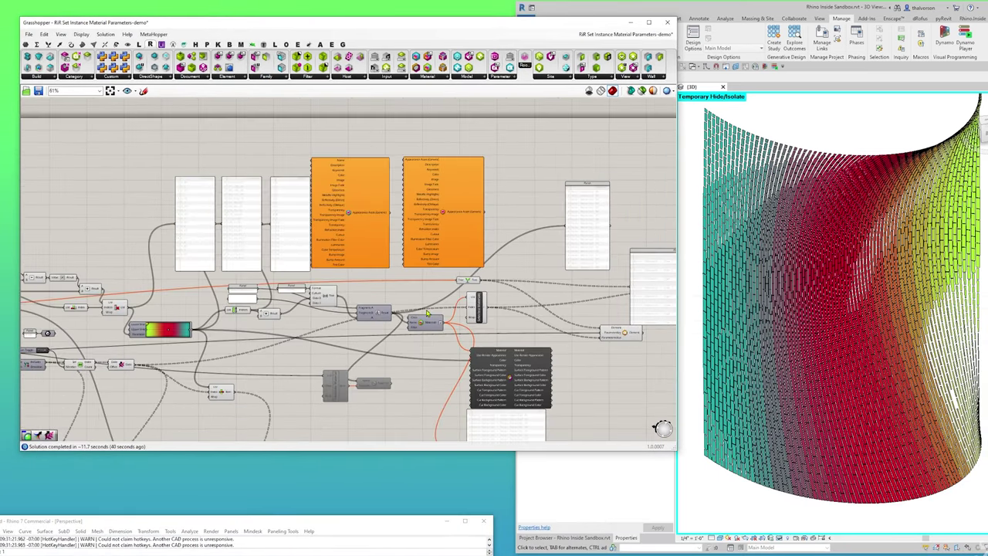
{"action": "right_click_drag", "start_coordinate": [409, 392], "coordinate": [410, 354]}
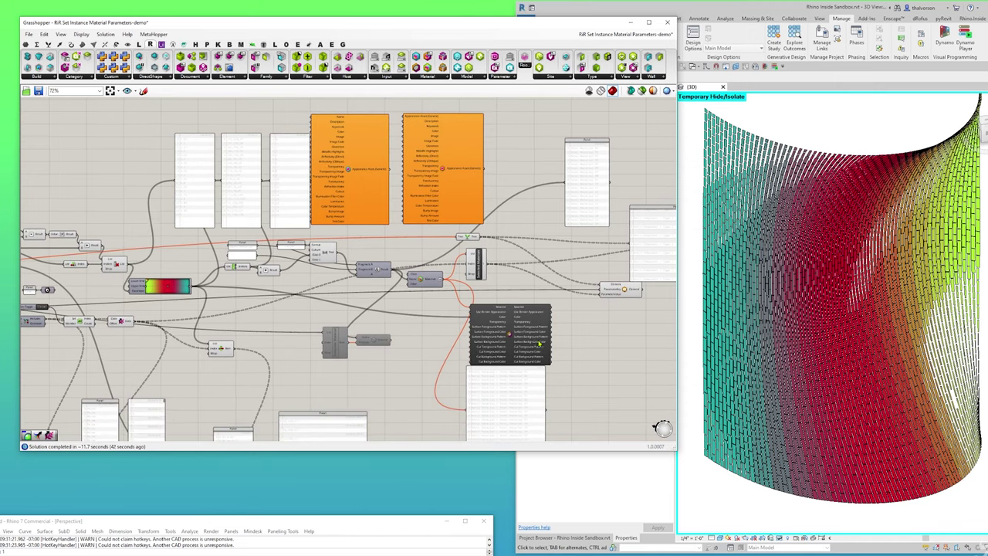
{"action": "scroll", "coordinate": [539, 343], "scroll_direction": "up", "scroll_amount": 3}
{"action": "left_click", "coordinate": [455, 337]}
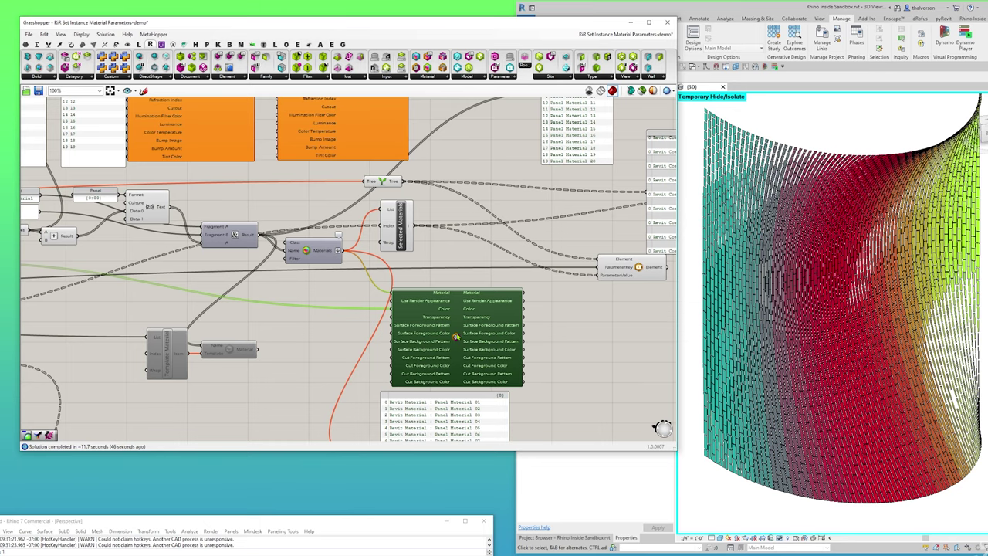
{"action": "right_click_drag", "start_coordinate": [601, 309], "coordinate": [525, 310]}
{"action": "left_click_drag", "start_coordinate": [566, 274], "coordinate": [542, 196]}
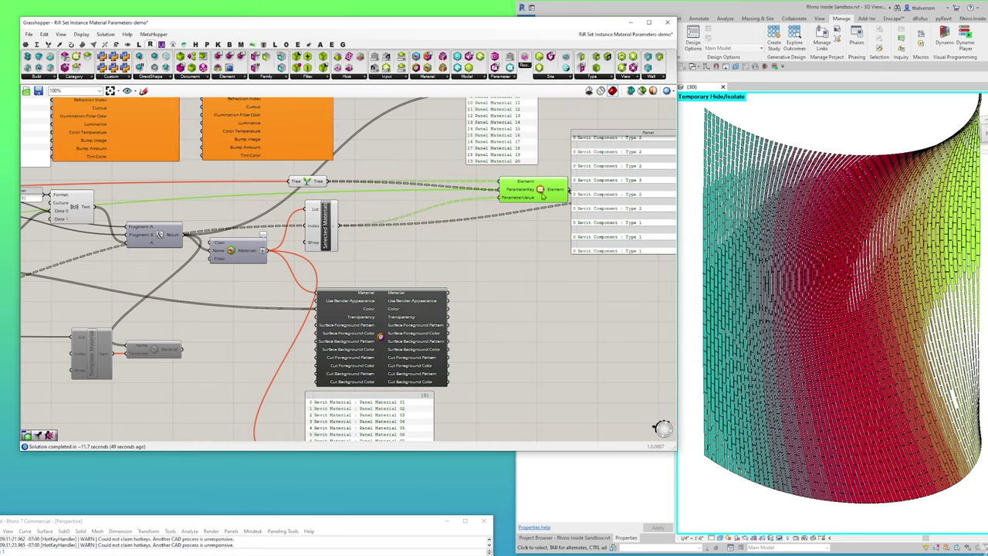
{"action": "left_click", "coordinate": [542, 249]}
{"action": "left_click_drag", "start_coordinate": [386, 326], "coordinate": [379, 325]}
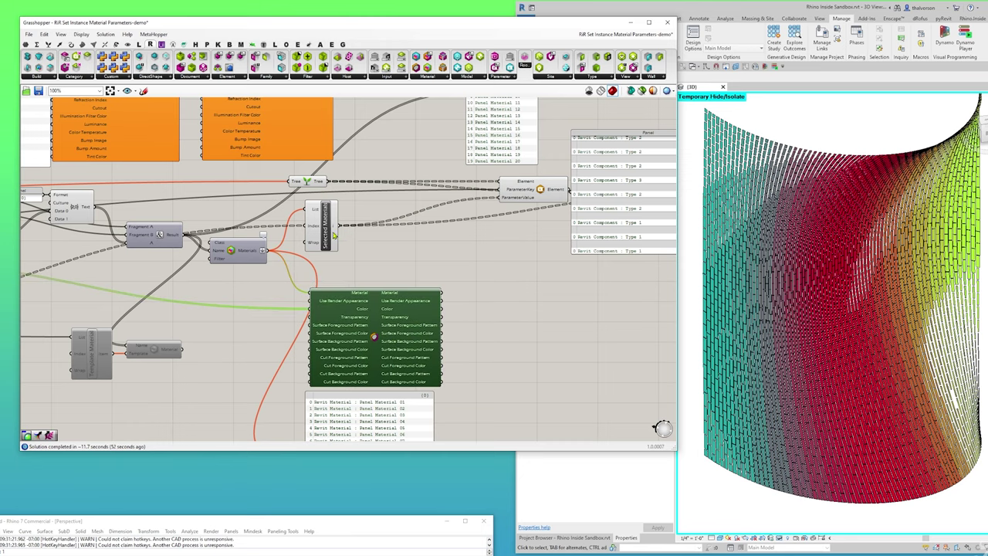
- Move the Selected Materials list item and the Graft Tree component close to the Element Parameter component's inputs
{"action": "left_click_drag", "start_coordinate": [335, 233], "coordinate": [476, 229]}
{"action": "left_click_drag", "start_coordinate": [314, 182], "coordinate": [461, 173]}
{"action": "left_click_drag", "start_coordinate": [454, 235], "coordinate": [454, 224]}
{"action": "mouse_move", "coordinate": [380, 335]}
{"action": "left_mouse_down"}
{"action": "mouse_move", "coordinate": [388, 295]}
{"action": "mouse_move", "coordinate": [388, 327]}
{"action": "left_mouse_up"}
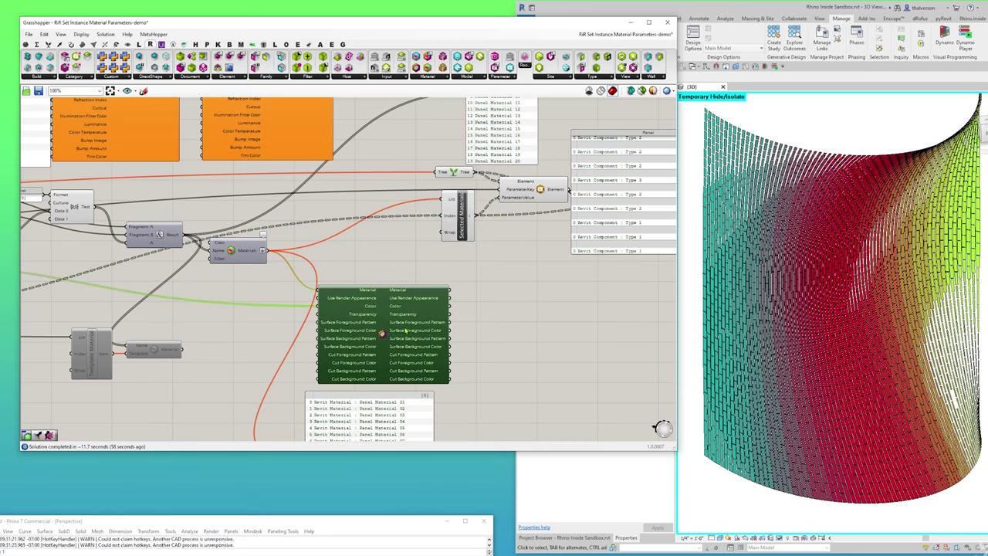
- Move the deconstructed UV point's Y component wires to its X component output, feeding the Remap Value and Bounds Numbers inputs
{"action": "scroll", "coordinate": [255, 332], "scroll_direction": "down", "scroll_amount": 1}
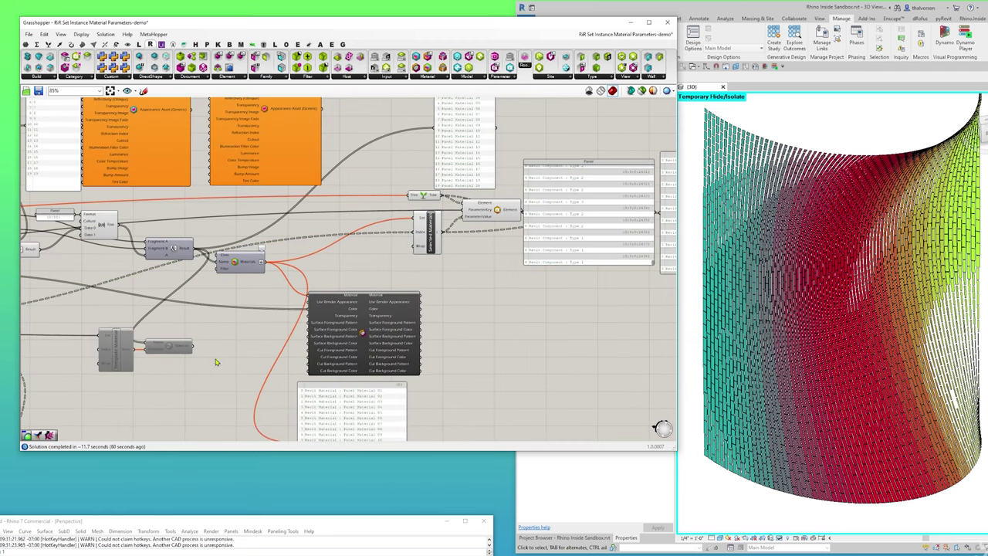
{"action": "right_click_drag", "start_coordinate": [249, 338], "coordinate": [454, 338]}
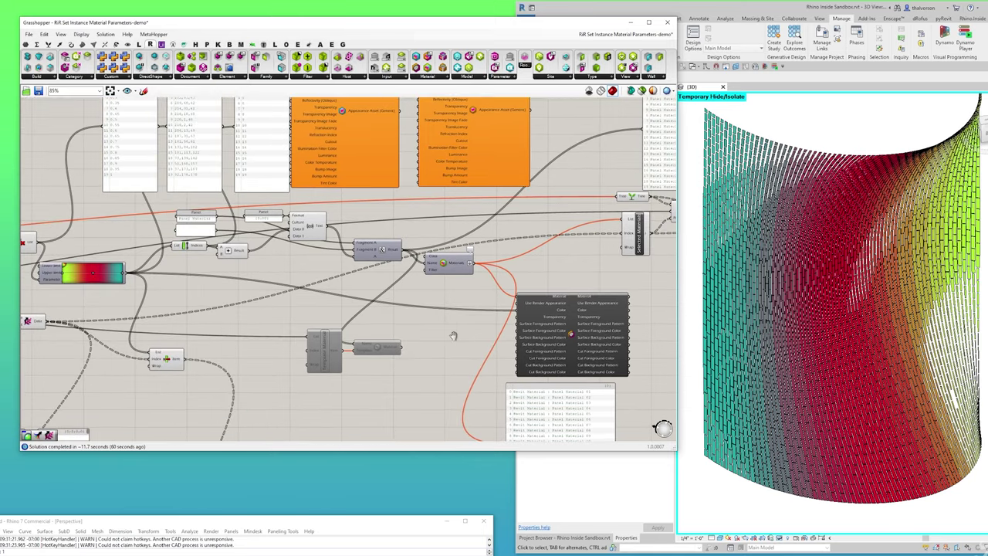
{"action": "right_click_drag", "start_coordinate": [149, 324], "coordinate": [374, 313]}
{"action": "right_click_drag", "start_coordinate": [165, 342], "coordinate": [251, 339]}
{"action": "right_click_drag", "start_coordinate": [81, 318], "coordinate": [269, 294]}
{"action": "scroll", "coordinate": [226, 348], "scroll_direction": "up", "scroll_amount": 5}
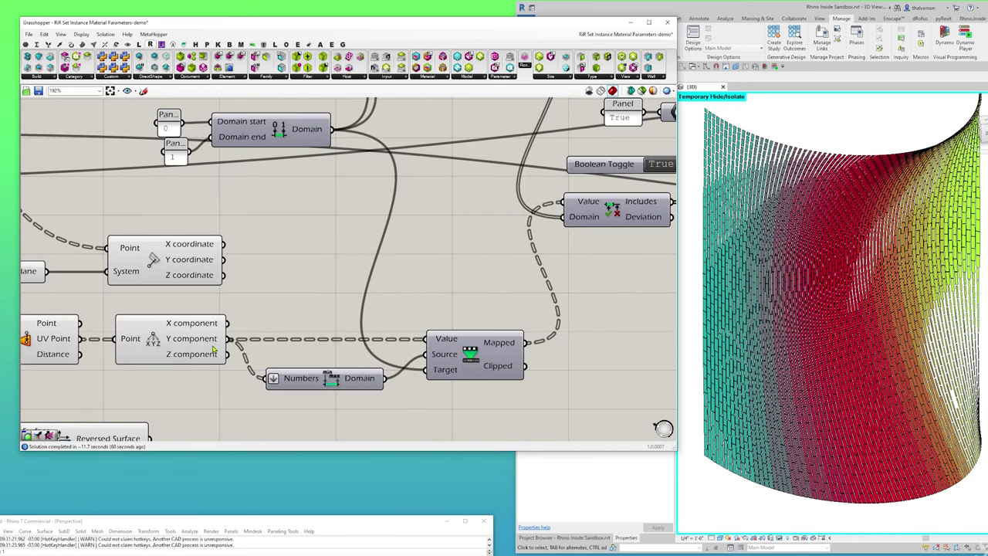
{"action": "scroll", "coordinate": [165, 318], "scroll_direction": "down", "scroll_amount": 2}
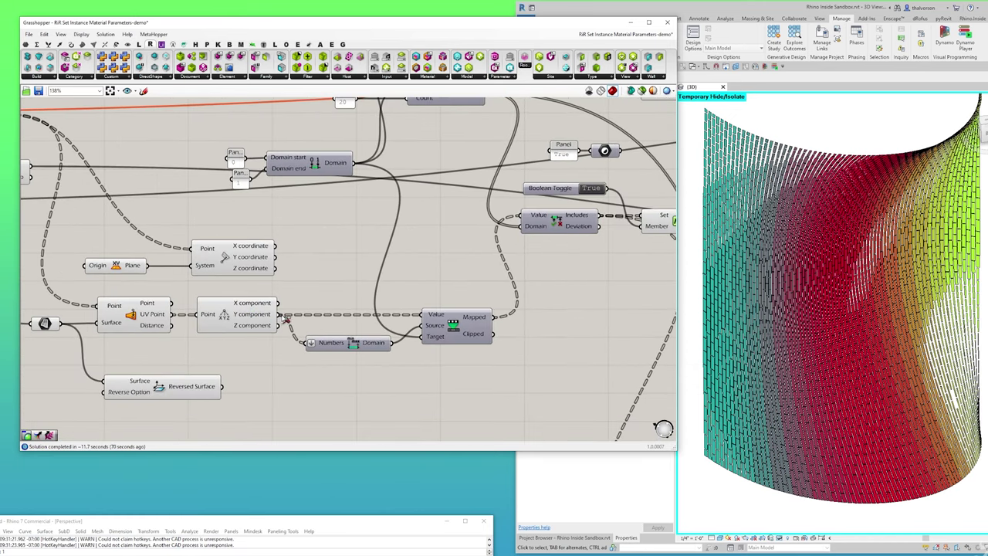
{"action": "mouse_move", "coordinate": [284, 319]}
{"action": "left_mouse_down", "text": "ctrl+shift"}
{"action": "mouse_move", "coordinate": [305, 299]}
{"action": "mouse_move", "coordinate": [287, 321]}
{"action": "left_mouse_up", "text": "ctrl+shift"}
{"action": "right_click_drag", "start_coordinate": [154, 391], "coordinate": [210, 379]}
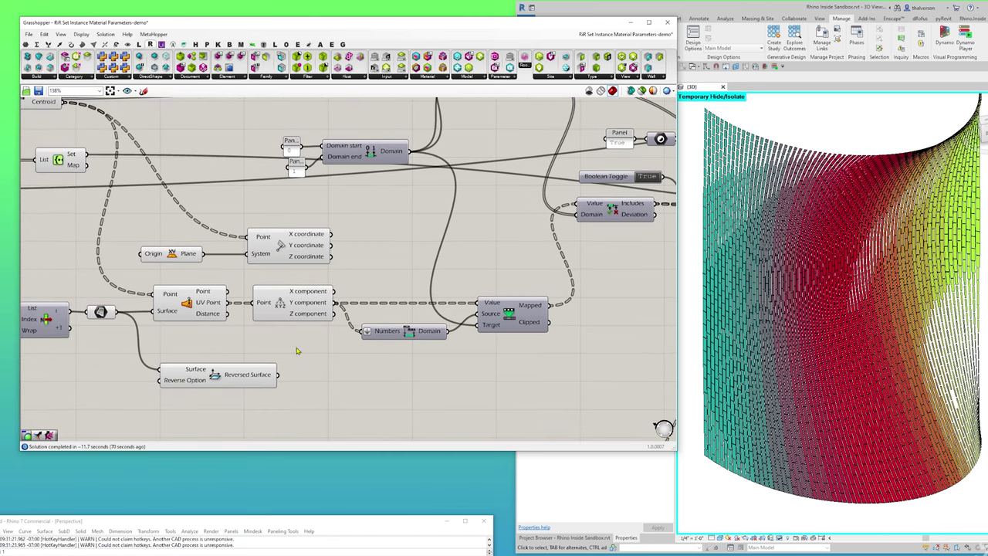
{"action": "mouse_move", "coordinate": [337, 303]}
{"action": "left_mouse_down", "text": "ctrl+shift"}
{"action": "mouse_move", "coordinate": [341, 293]}
{"action": "mouse_move", "coordinate": [330, 310]}
{"action": "left_mouse_up", "text": "ctrl+shift"}
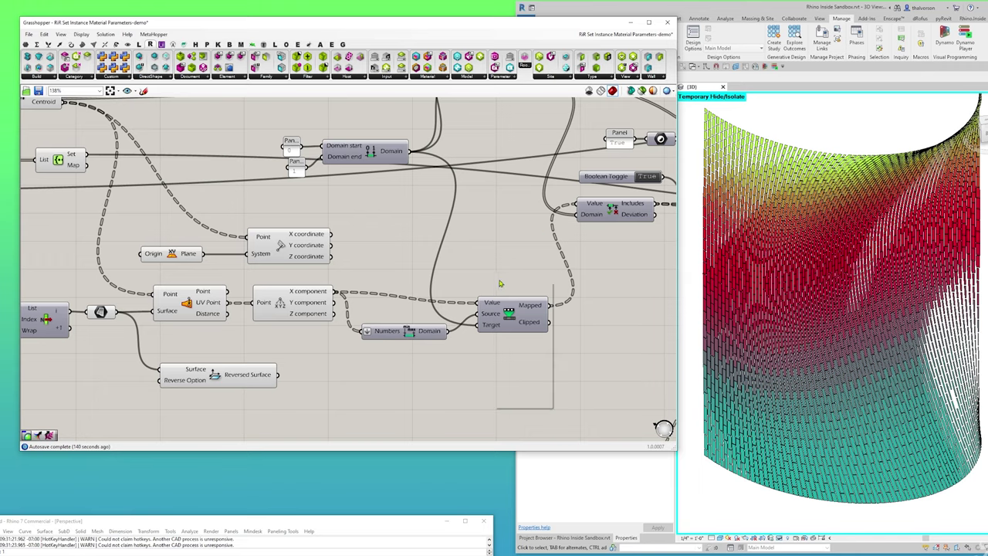
- Examine the count panel that feeds the Range and Divide Domain components
{"action": "right_click", "coordinate": [413, 351]}
{"action": "right_click", "coordinate": [450, 307]}
{"action": "left_click", "coordinate": [466, 270]}
{"action": "scroll", "coordinate": [467, 270], "scroll_direction": "down", "scroll_amount": 3}
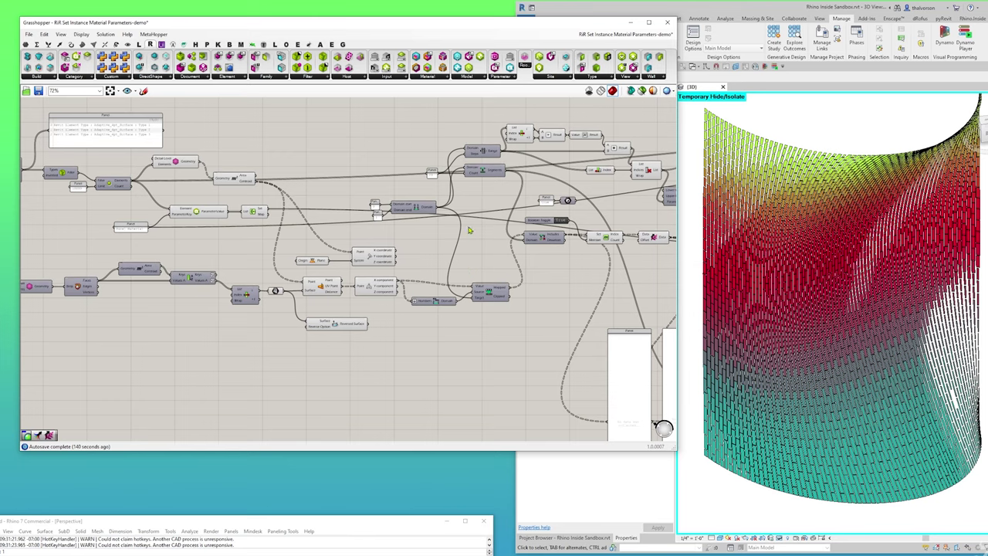
{"action": "right_click", "coordinate": [453, 248]}
{"action": "left_click", "coordinate": [432, 174]}
{"action": "scroll", "coordinate": [433, 175], "scroll_direction": "up", "scroll_amount": 3}
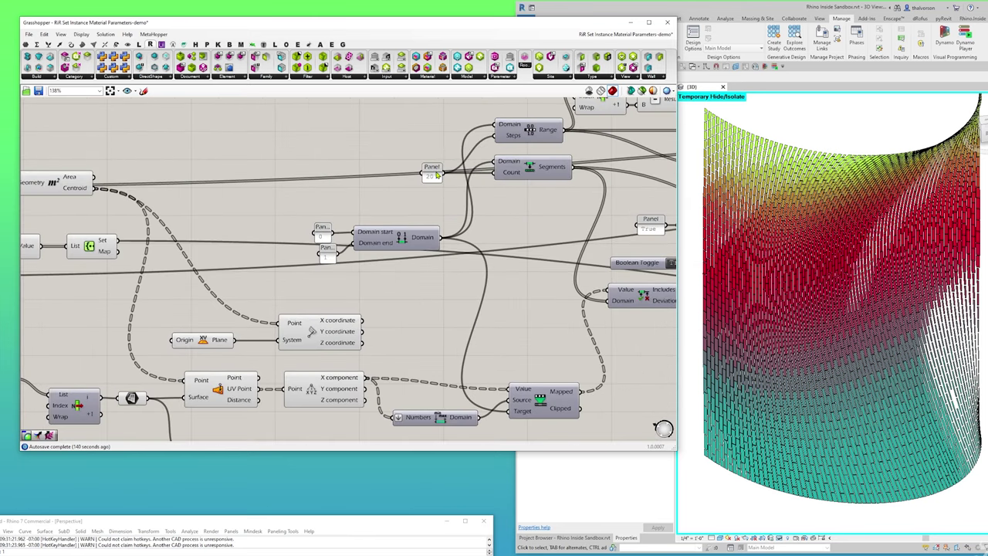
{"action": "left_click", "coordinate": [434, 175]}
{"action": "left_click", "coordinate": [547, 339]}
{"action": "scroll", "coordinate": [509, 309], "scroll_direction": "down", "scroll_amount": 5}
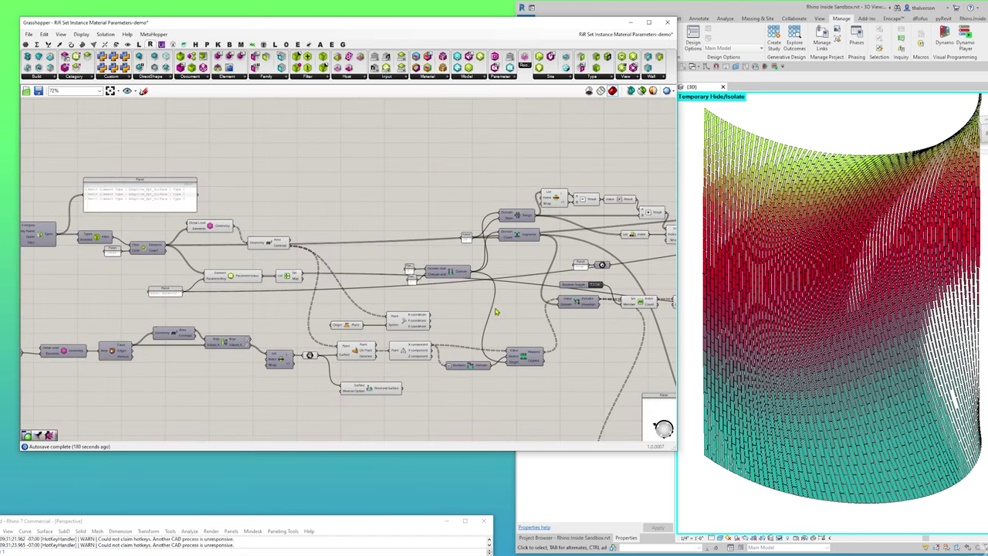
{"action": "right_click", "coordinate": [496, 309]}
{"action": "left_click", "coordinate": [604, 349]}
{"action": "right_click", "coordinate": [524, 325]}
{"action": "left_click", "coordinate": [531, 360]}
{"action": "left_click", "coordinate": [531, 360]}
{"action": "right_click", "coordinate": [462, 346]}
{"action": "left_click", "coordinate": [532, 323]}
{"action": "right_click", "coordinate": [424, 309]}
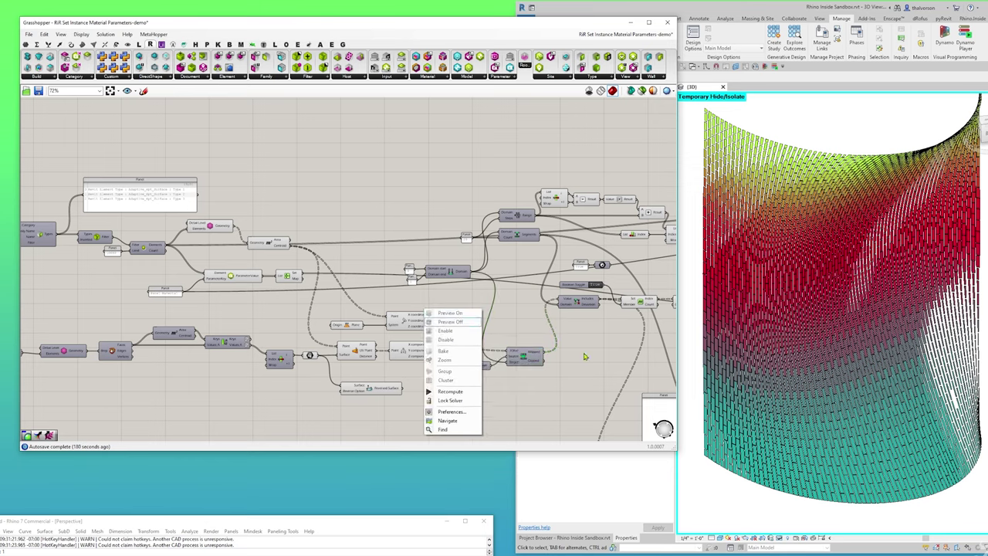
{"action": "left_click", "coordinate": [585, 354]}
{"action": "right_click", "coordinate": [411, 332]}
{"action": "left_click", "coordinate": [592, 384]}
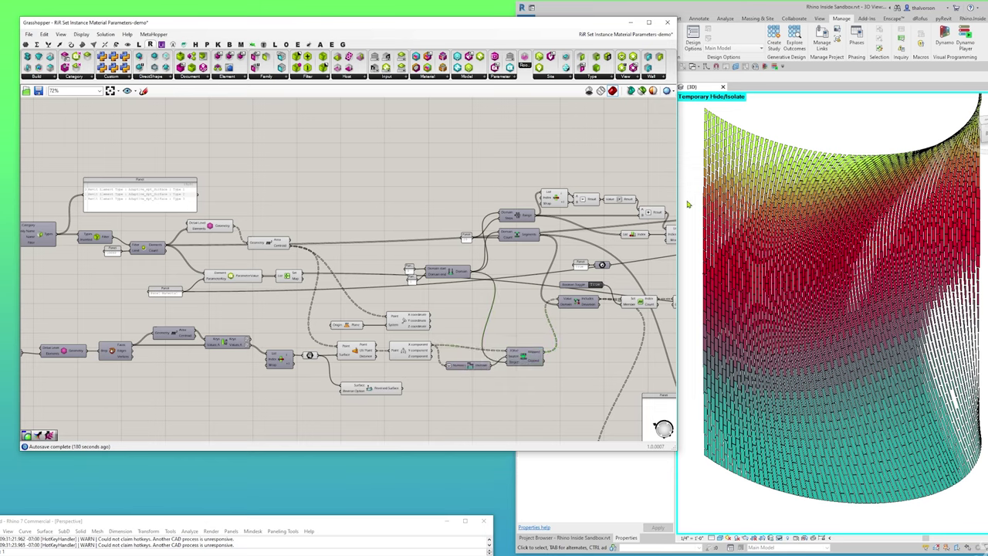
- Narrow the Grasshopper window so that it stays clear of the Revit 3D view
{"action": "left_click_drag", "start_coordinate": [677, 299], "coordinate": [614, 291]}
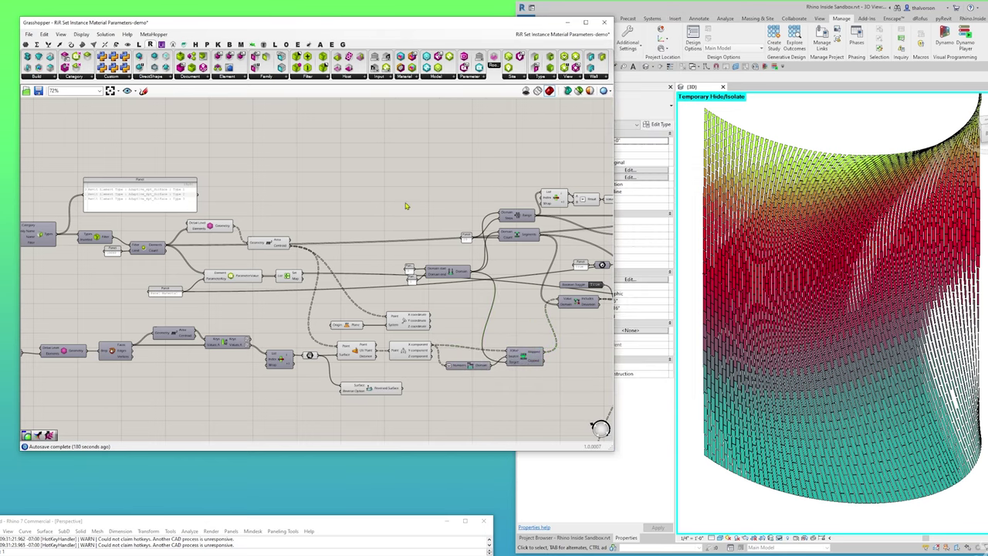
{"action": "right_click", "coordinate": [357, 201]}
{"action": "left_click", "coordinate": [446, 213]}
{"action": "left_click", "coordinate": [521, 216]}
{"action": "middle_click", "coordinate": [482, 190]}
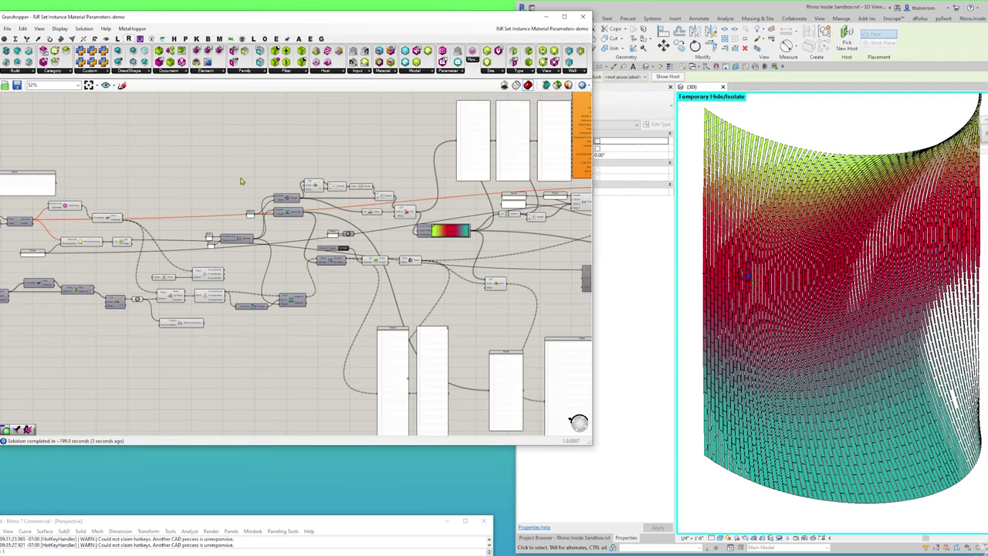
{"action": "scroll", "coordinate": [431, 274], "scroll_direction": "up", "scroll_amount": 2}
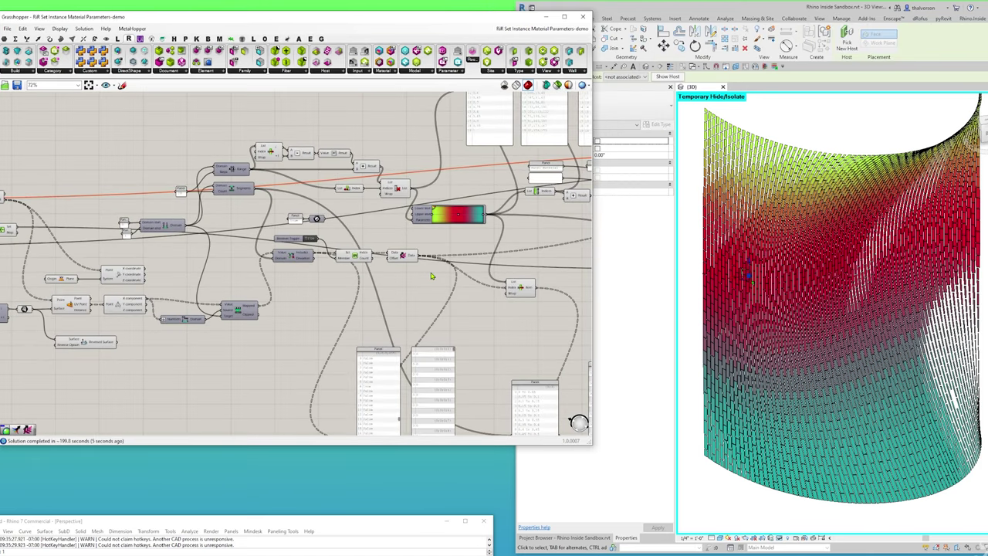
{"action": "scroll", "coordinate": [431, 274], "scroll_direction": "down", "scroll_amount": 2}
{"action": "scroll", "coordinate": [432, 279], "scroll_direction": "up", "scroll_amount": 4}
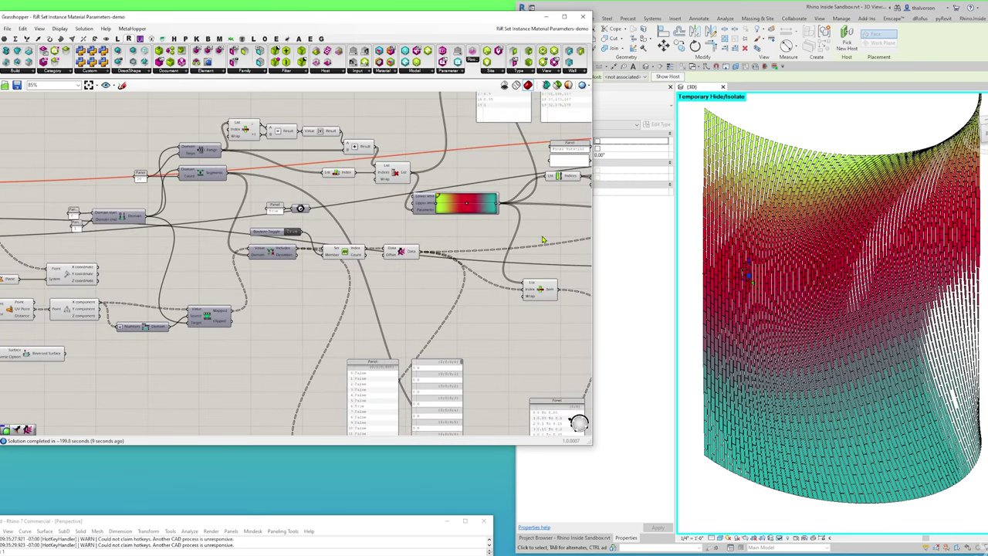
- Move the Graft Tree component slightly higher above the Element Parameter component
{"action": "right_click_drag", "start_coordinate": [527, 231], "coordinate": [242, 264]}
{"action": "right_click_drag", "start_coordinate": [440, 234], "coordinate": [220, 244]}
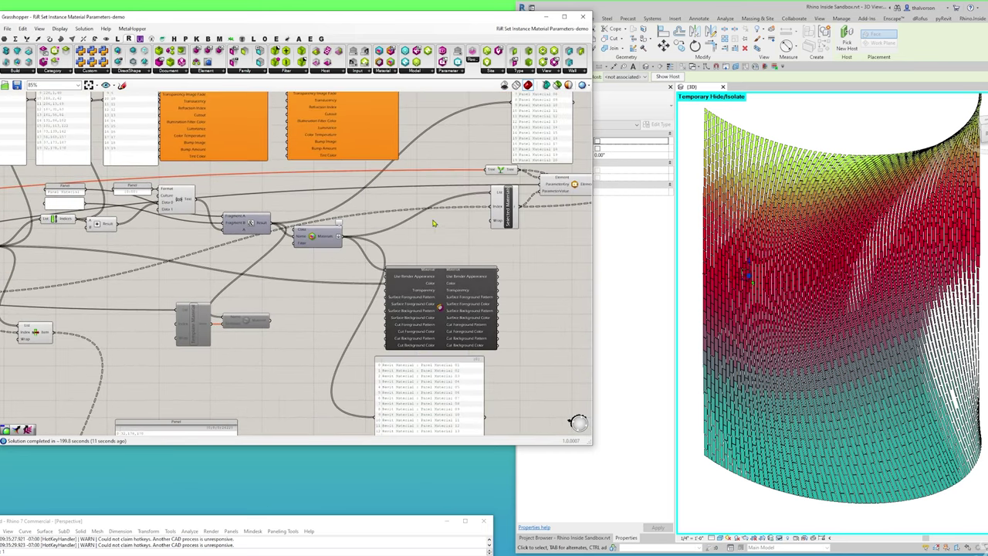
{"action": "right_click_drag", "start_coordinate": [433, 224], "coordinate": [302, 220]}
{"action": "left_click", "coordinate": [359, 172]}
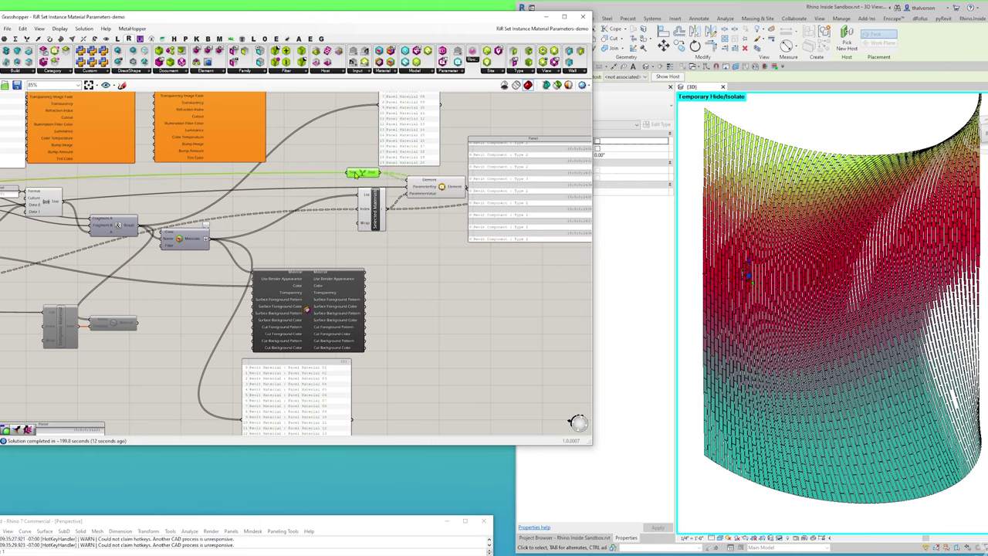
{"action": "left_click_drag", "start_coordinate": [355, 175], "coordinate": [354, 164]}
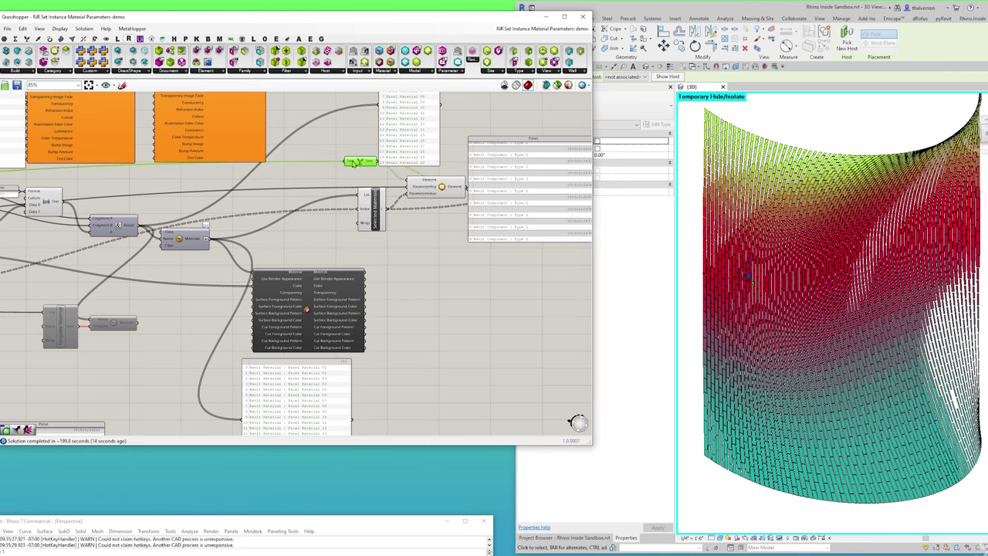
- Review the whole definition, from the source components through the gradient to the Revit material components
{"action": "scroll", "coordinate": [352, 164], "scroll_direction": "down", "scroll_amount": 5}
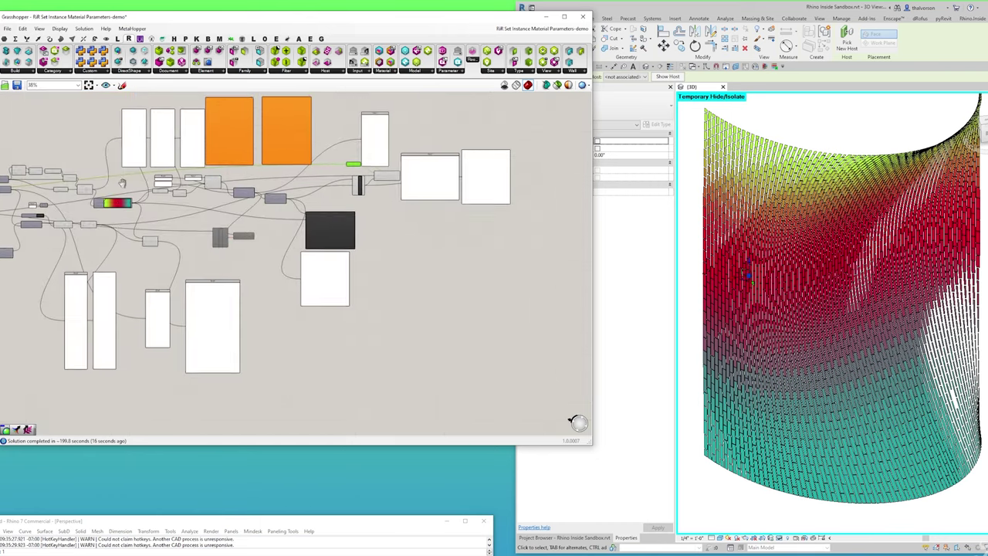
{"action": "right_click_drag", "start_coordinate": [110, 176], "coordinate": [341, 206]}
{"action": "scroll", "coordinate": [143, 220], "scroll_direction": "up", "scroll_amount": 5}
{"action": "right_click_drag", "start_coordinate": [144, 232], "coordinate": [107, 244]}
{"action": "scroll", "coordinate": [106, 244], "scroll_direction": "down", "scroll_amount": 6}
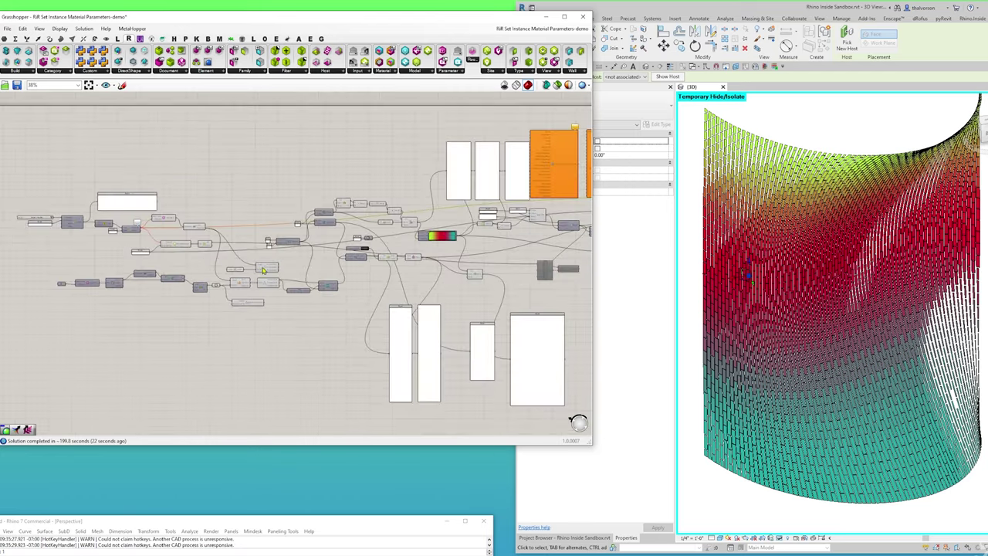
{"action": "right_click_drag", "start_coordinate": [525, 282], "coordinate": [364, 259]}
{"action": "scroll", "coordinate": [458, 271], "scroll_direction": "up", "scroll_amount": 5}
{"action": "right_click_drag", "start_coordinate": [457, 271], "coordinate": [319, 300]}
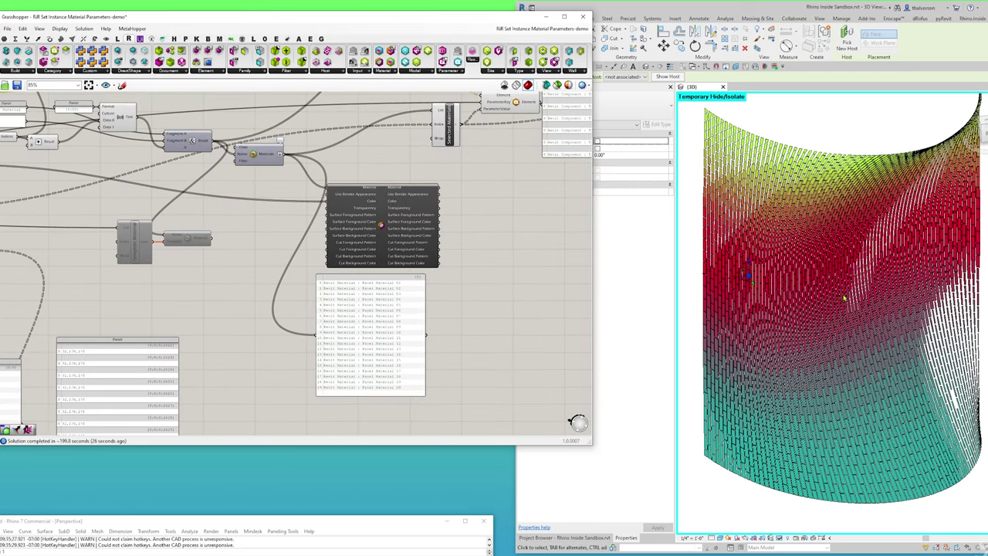
- Switch to Revit, maximize its window, render the 3D view at Draft quality and close the rendering
{"action": "left_click", "coordinate": [852, 130]}
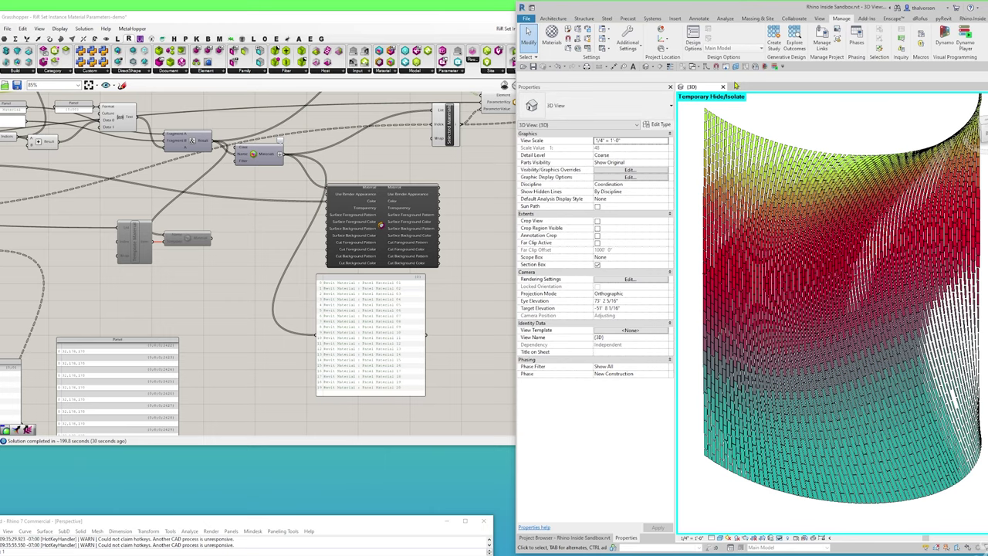
{"action": "left_click", "coordinate": [986, 7]}
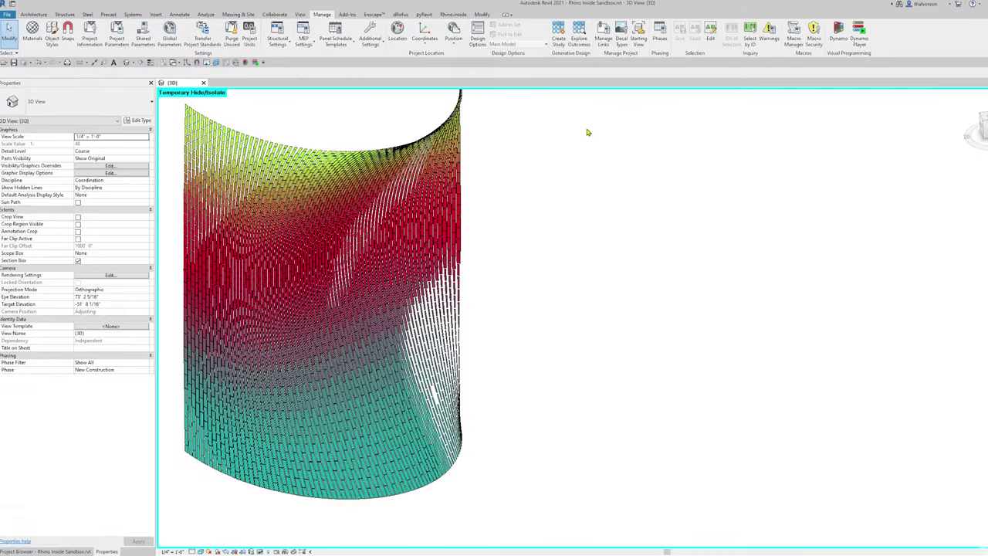
{"action": "middle_click_drag", "start_coordinate": [306, 147], "coordinate": [402, 154]}
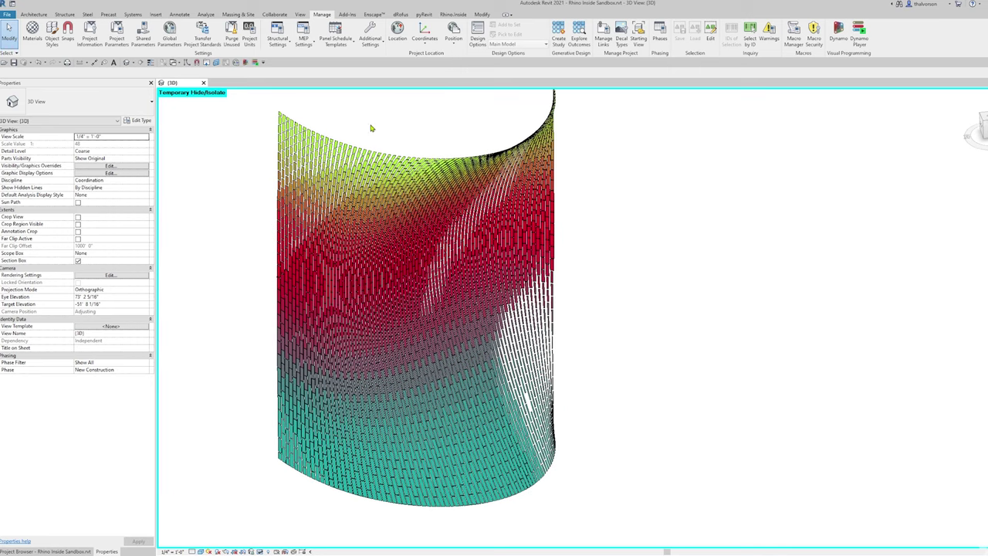
{"action": "left_click", "coordinate": [299, 14]}
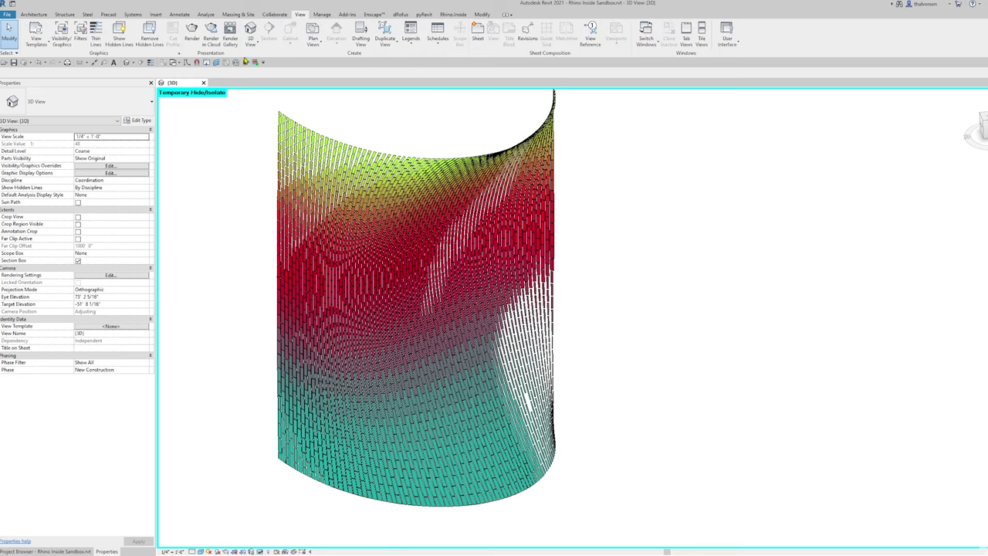
{"action": "left_click", "coordinate": [193, 34]}
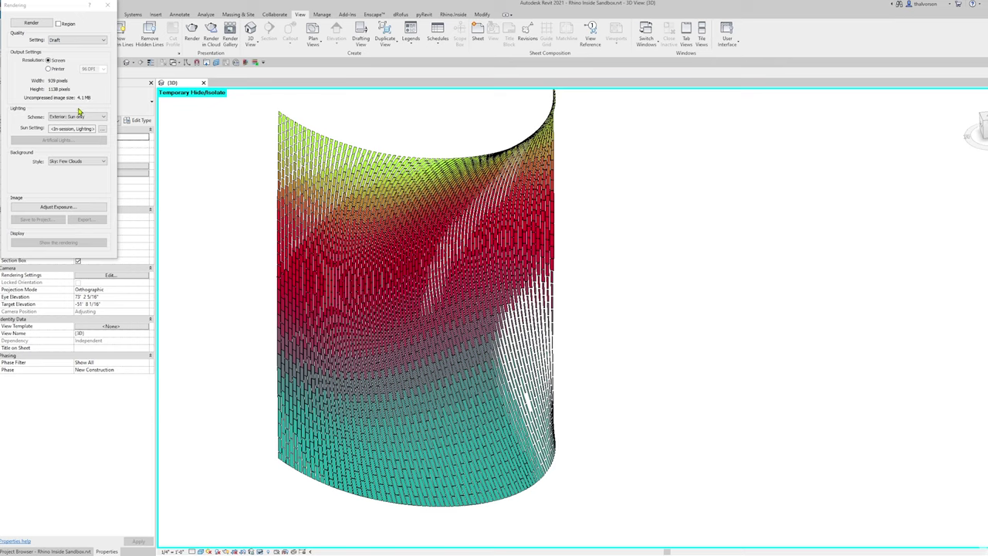
{"action": "left_click", "coordinate": [44, 26]}
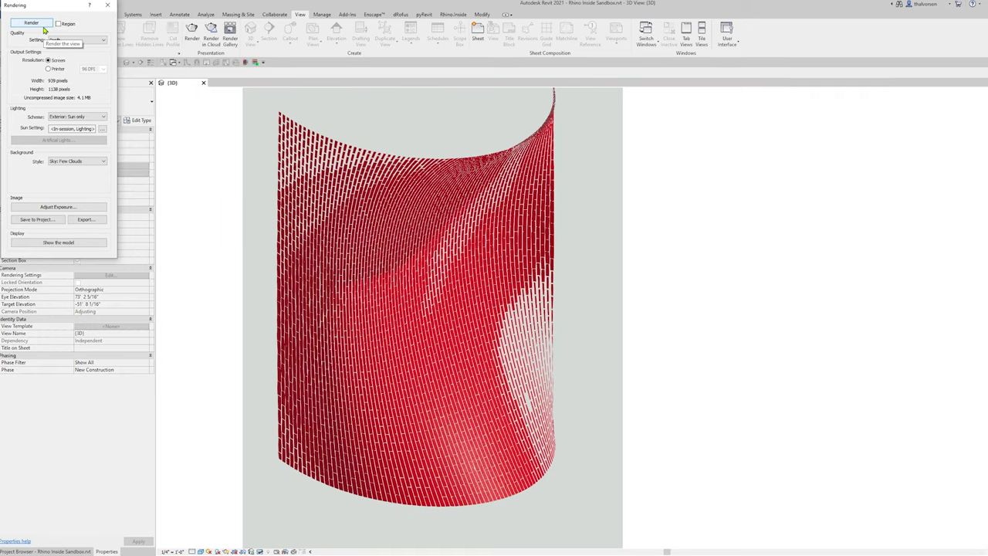
{"action": "left_click", "coordinate": [108, 6]}
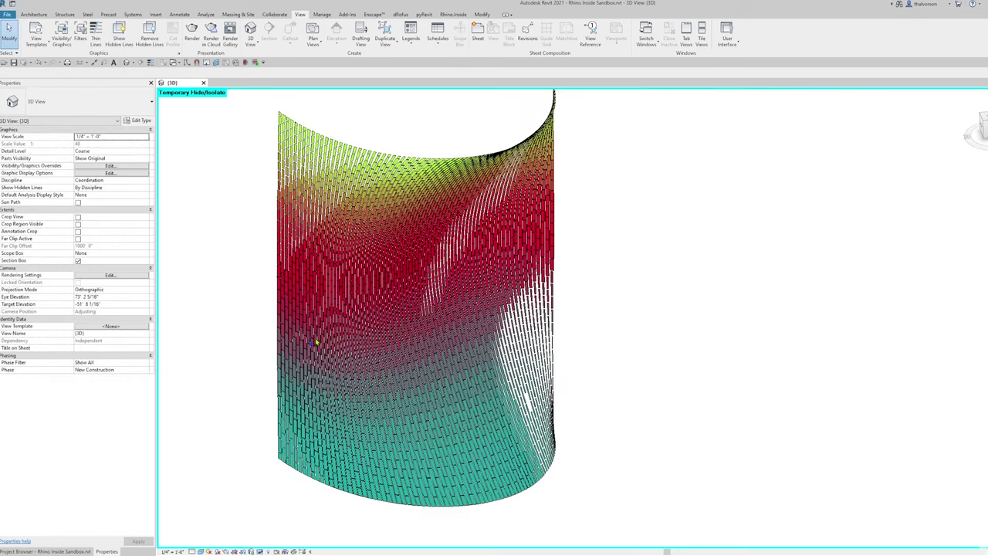
- Inspect the coloured facade panels up close, and restore the Revit window beside Grasshopper
{"action": "scroll", "coordinate": [285, 204], "scroll_direction": "up", "scroll_amount": 3}
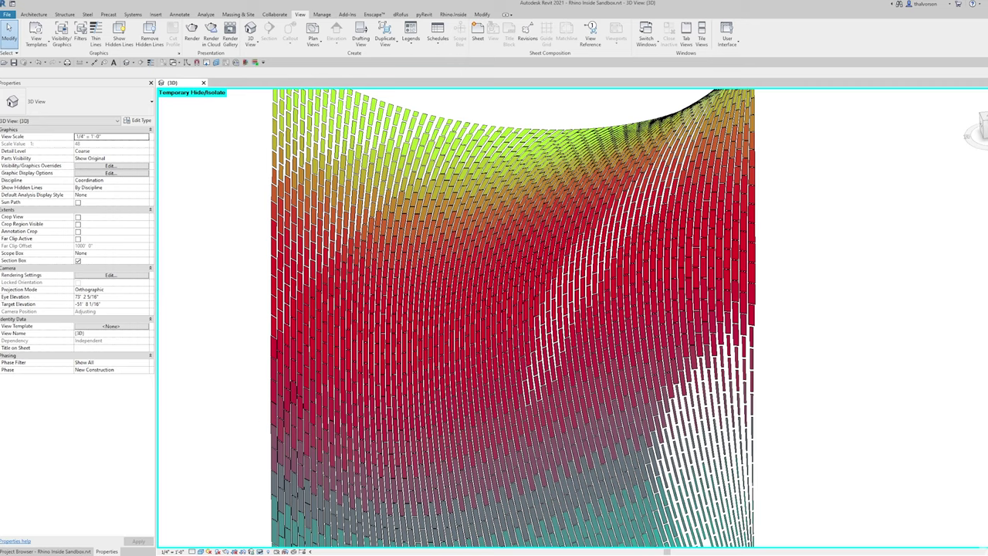
{"action": "double_click", "coordinate": [698, 3]}
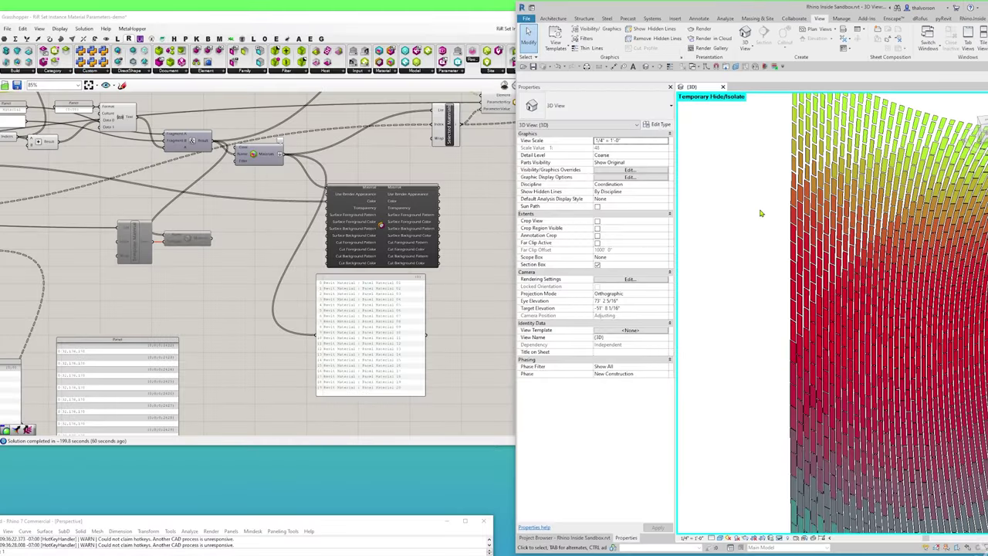
{"action": "scroll", "coordinate": [760, 213], "scroll_direction": "down", "scroll_amount": 3}
{"action": "middle_click_drag", "start_coordinate": [871, 250], "coordinate": [815, 251]}
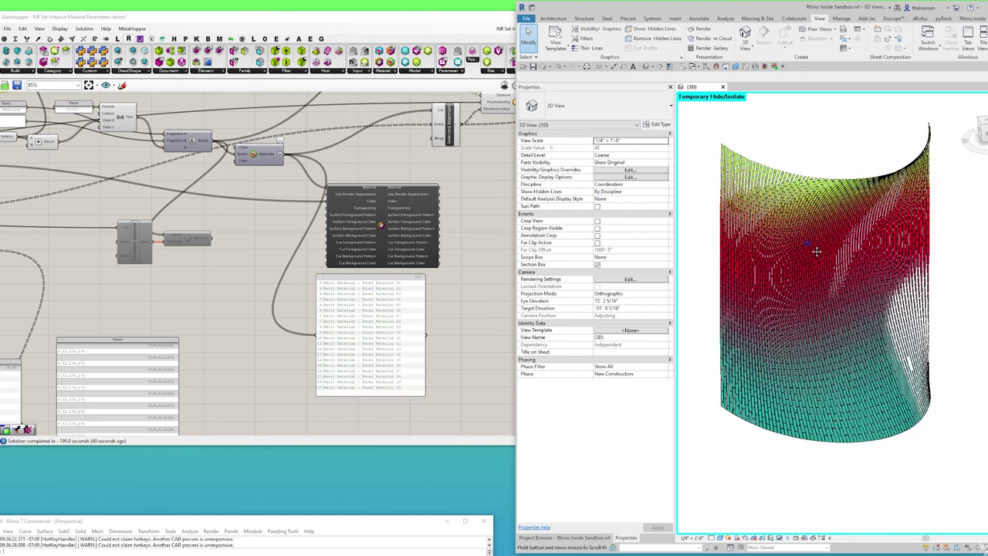
- Return to Grasshopper and spread out the Modify and Create Appearance Asset components, keeping the Create one near the material names panel
{"action": "left_click", "coordinate": [413, 273]}
{"action": "right_click", "coordinate": [332, 307]}
{"action": "left_click", "coordinate": [458, 302]}
{"action": "right_click_drag", "start_coordinate": [474, 267], "coordinate": [356, 388]}
{"action": "scroll", "coordinate": [343, 371], "scroll_direction": "down", "scroll_amount": 2}
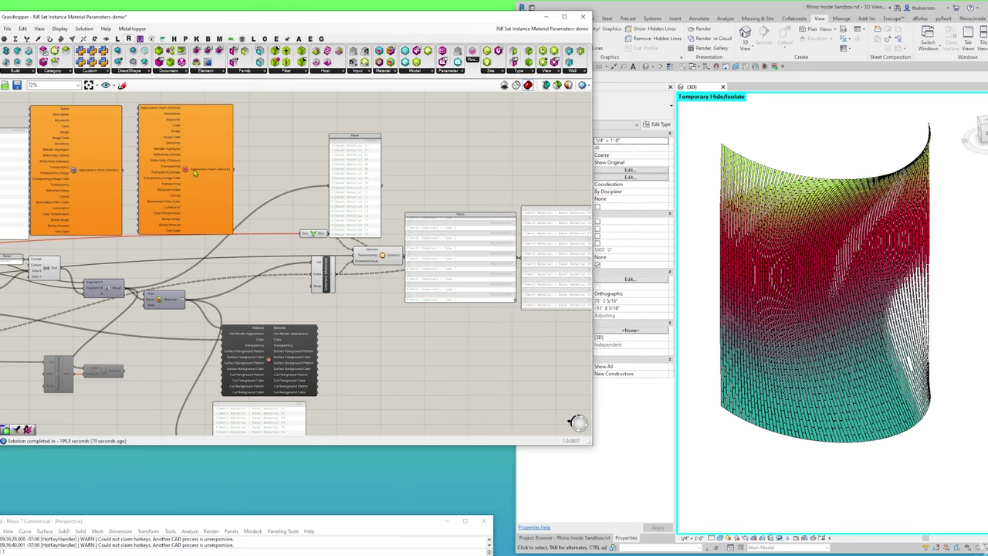
{"action": "left_click_drag", "start_coordinate": [195, 172], "coordinate": [493, 160]}
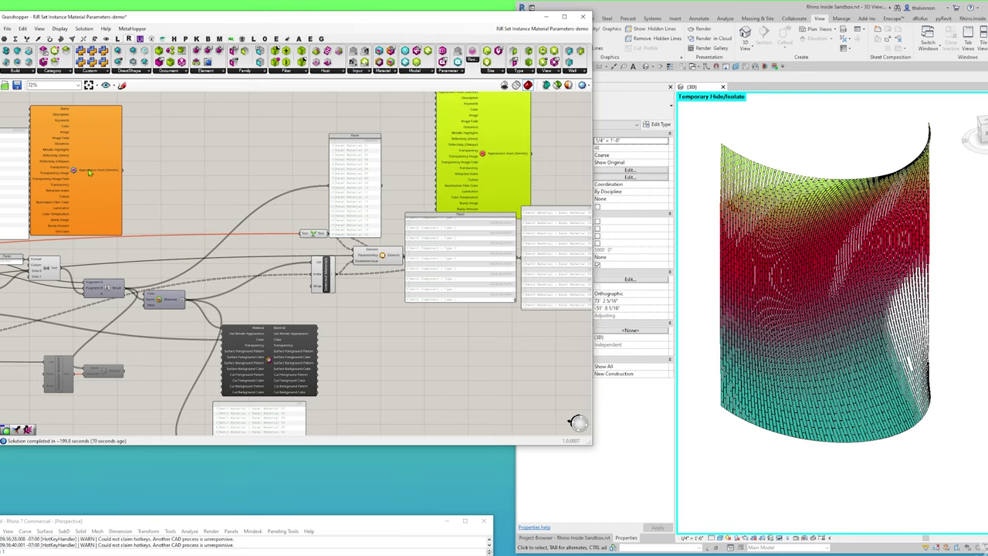
{"action": "left_click_drag", "start_coordinate": [90, 173], "coordinate": [250, 166]}
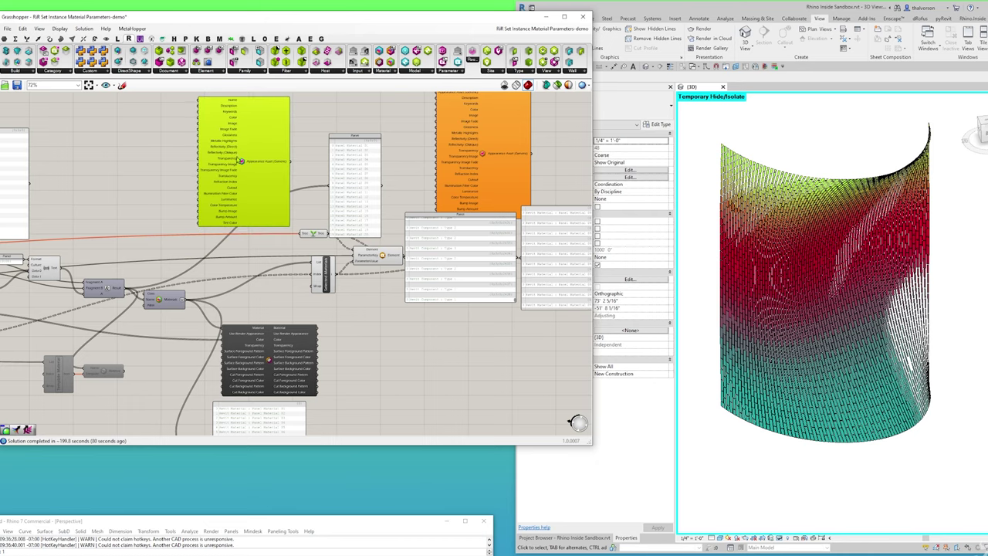
{"action": "right_click_drag", "start_coordinate": [145, 154], "coordinate": [221, 160]}
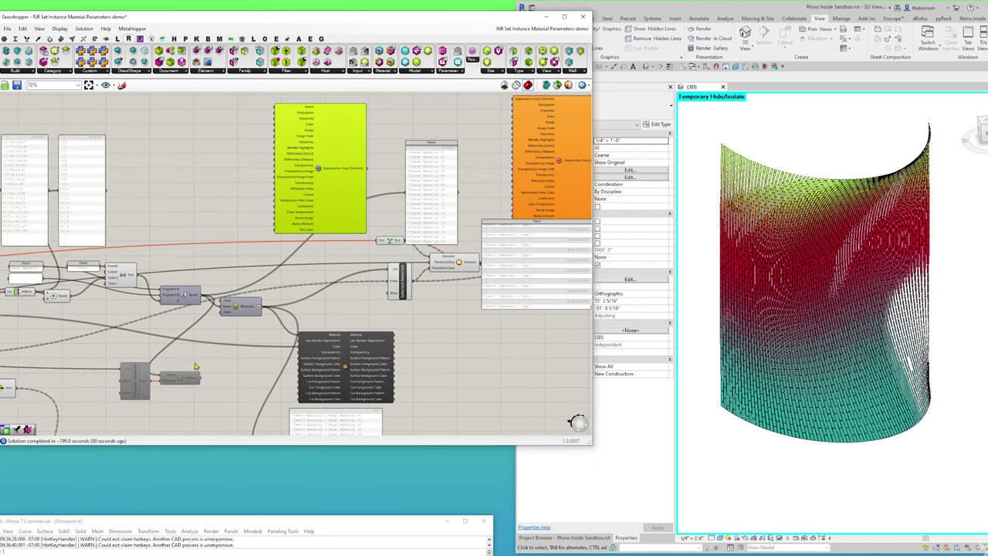
- Wire the gradient output to the Create Appearance Asset component's Color input and the concatenated material names to its Name input
{"action": "right_click_drag", "start_coordinate": [1, 332], "coordinate": [121, 336]}
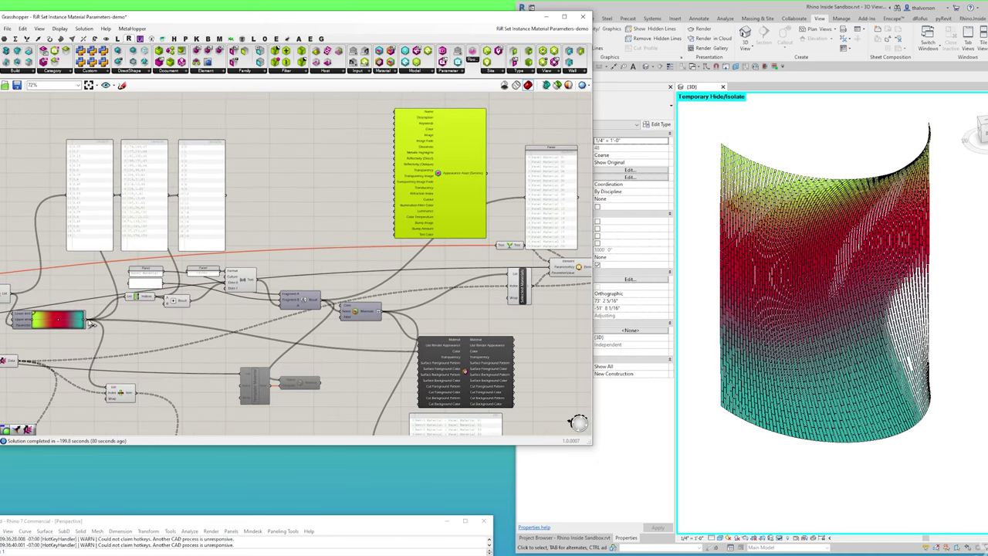
{"action": "left_click_drag", "start_coordinate": [90, 321], "coordinate": [393, 132]}
{"action": "left_click", "coordinate": [333, 125]}
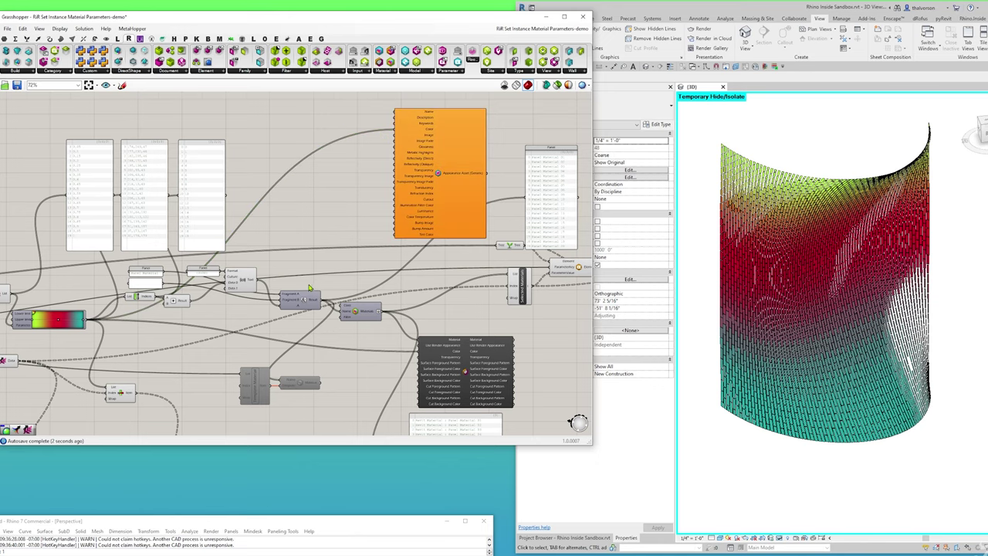
{"action": "scroll", "coordinate": [259, 309], "scroll_direction": "up", "scroll_amount": 2}
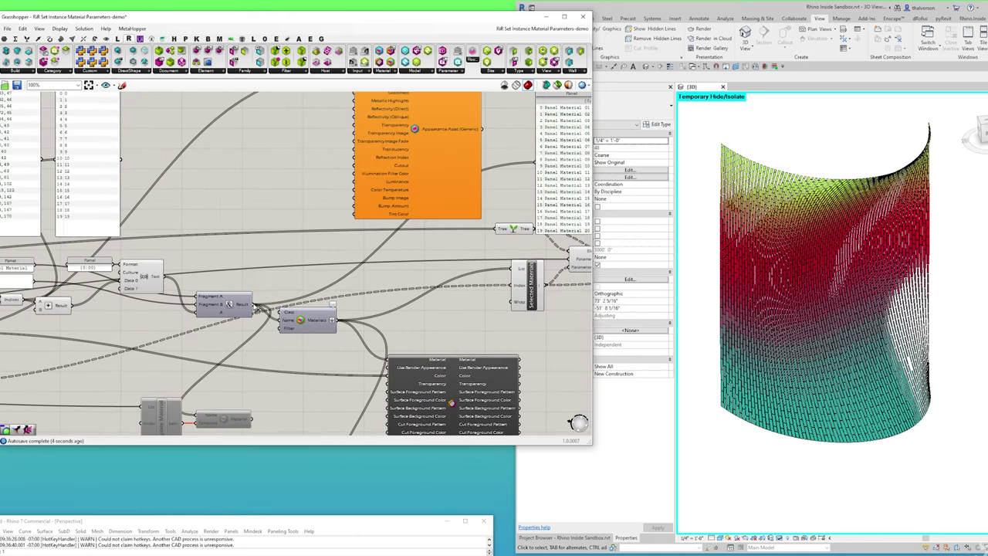
{"action": "scroll", "coordinate": [257, 307], "scroll_direction": "down", "scroll_amount": 3}
{"action": "left_click_drag", "start_coordinate": [252, 306], "coordinate": [316, 152]}
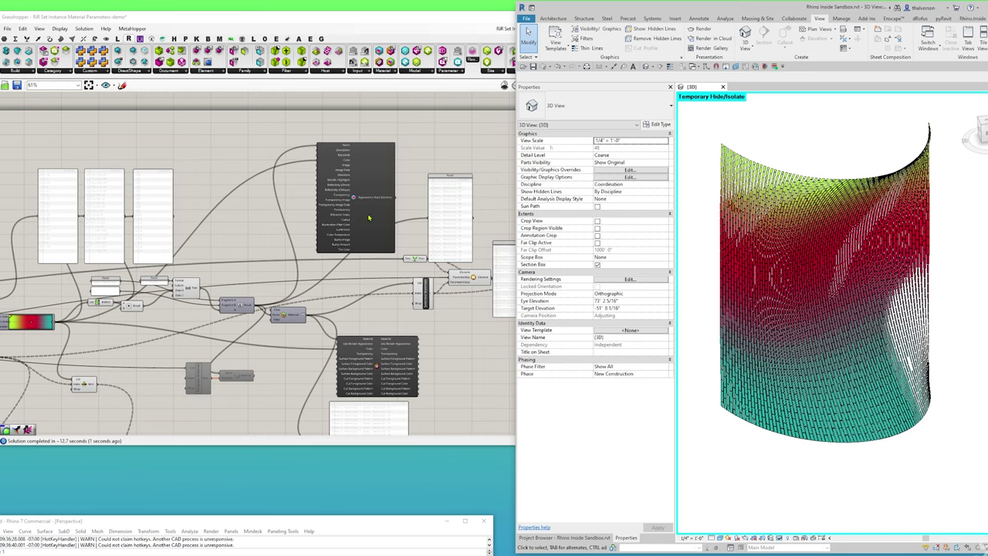
- Examine the values inherited by the Create Appearance Asset component's Color input
{"action": "left_click", "coordinate": [312, 196]}
{"action": "right_click", "coordinate": [311, 195]}
{"action": "left_click", "coordinate": [379, 132]}
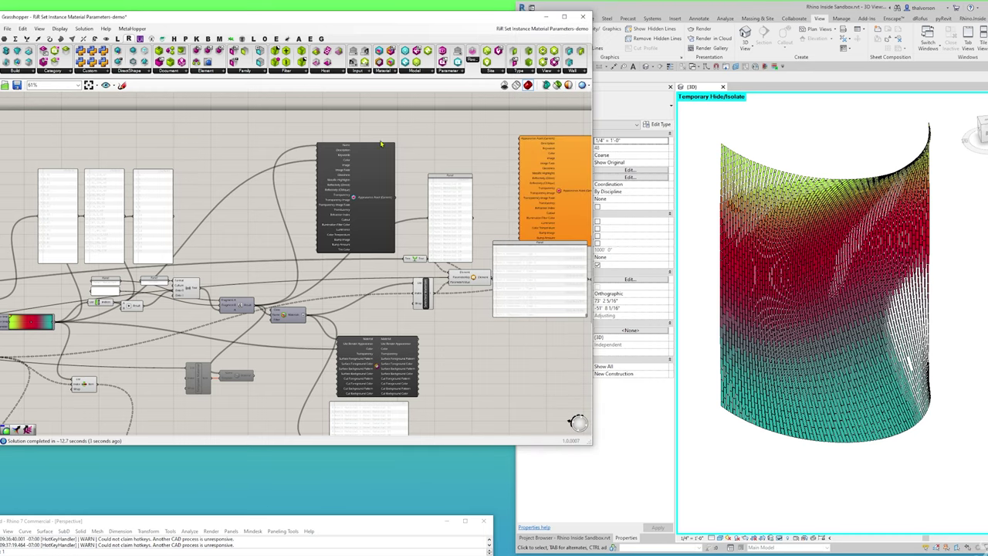
{"action": "scroll", "coordinate": [382, 147], "scroll_direction": "up", "scroll_amount": 3}
{"action": "right_click_drag", "start_coordinate": [443, 147], "coordinate": [400, 142]}
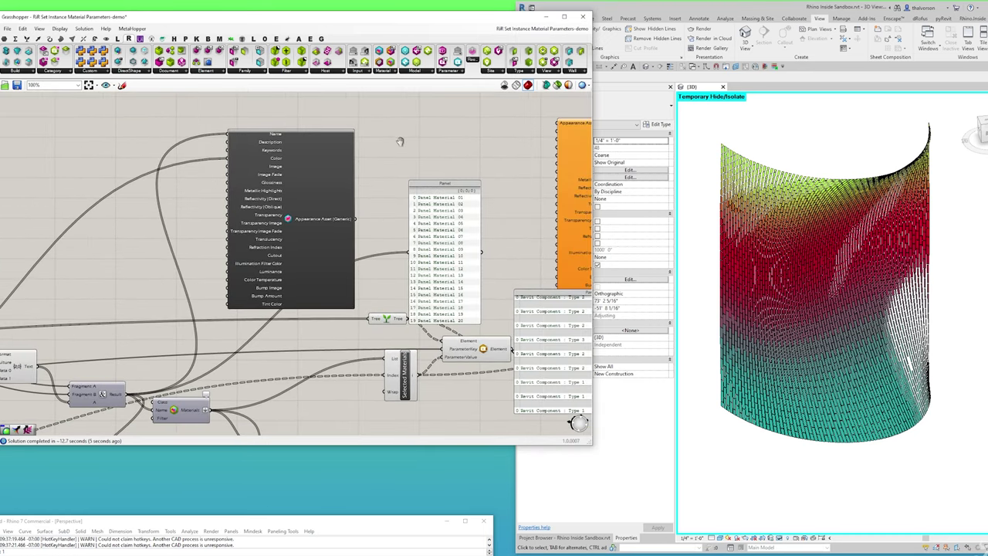
{"action": "mouse_move", "coordinate": [276, 160]}
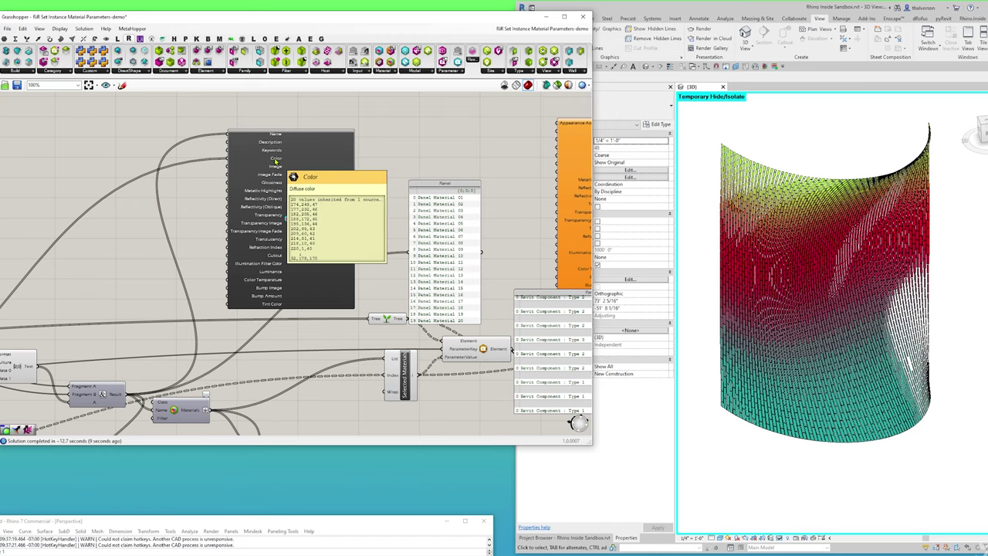
- Move the material names panel over beside the Modify Appearance Asset component to free space next to the Create Appearance Asset component
{"action": "right_click_drag", "start_coordinate": [429, 132], "coordinate": [355, 150]}
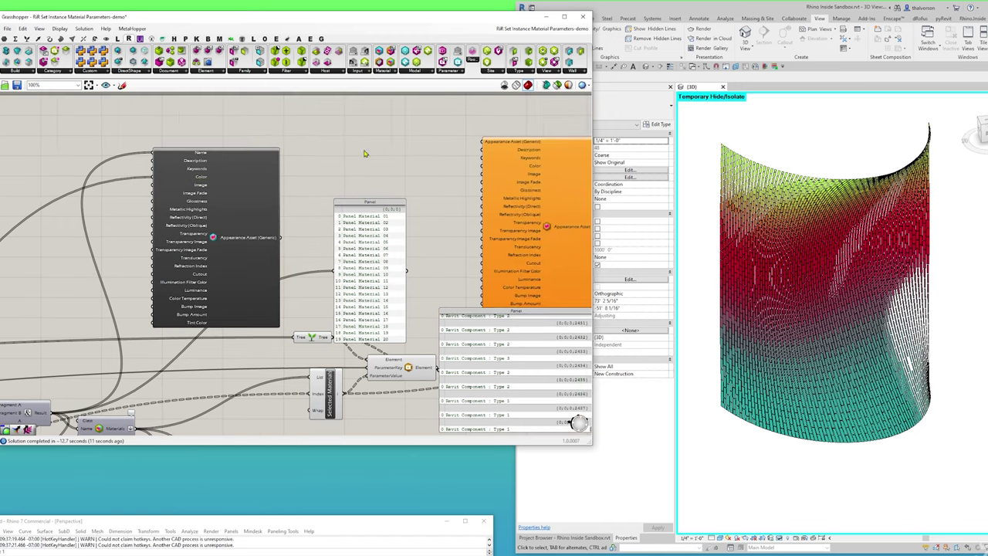
{"action": "left_click_drag", "start_coordinate": [353, 238], "coordinate": [449, 192]}
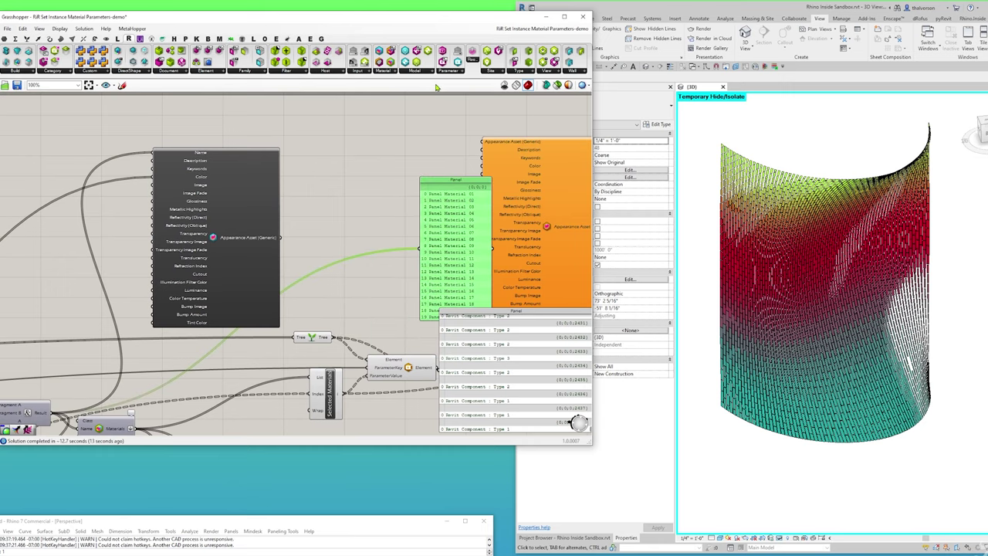
{"action": "scroll", "coordinate": [386, 147], "scroll_direction": "down", "scroll_amount": 3}
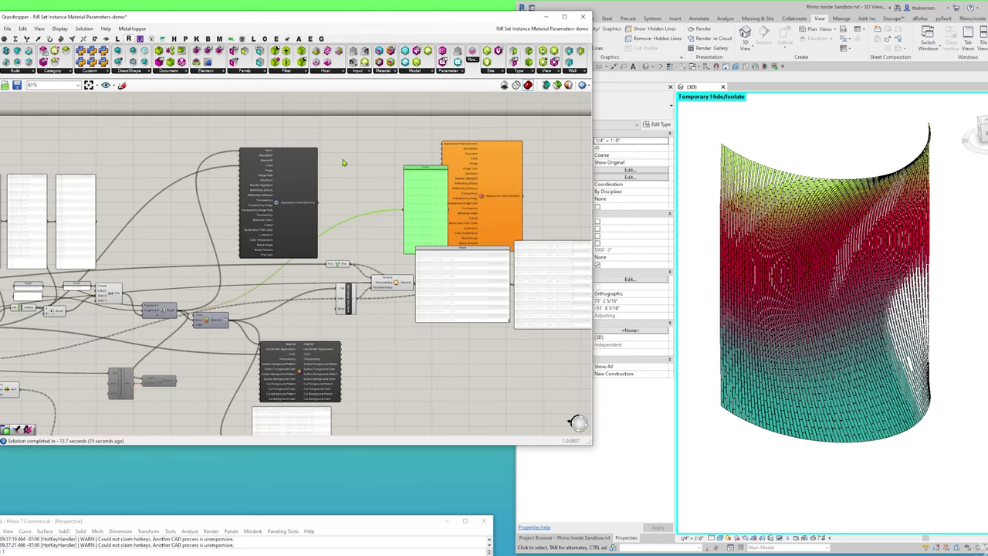
- Add a Replace Material's Assets component and feed its Appearance Asset input from the Create Appearance Asset component
{"action": "scroll", "coordinate": [343, 162], "scroll_direction": "up", "scroll_amount": 3}
{"action": "left_click", "coordinate": [386, 71]}
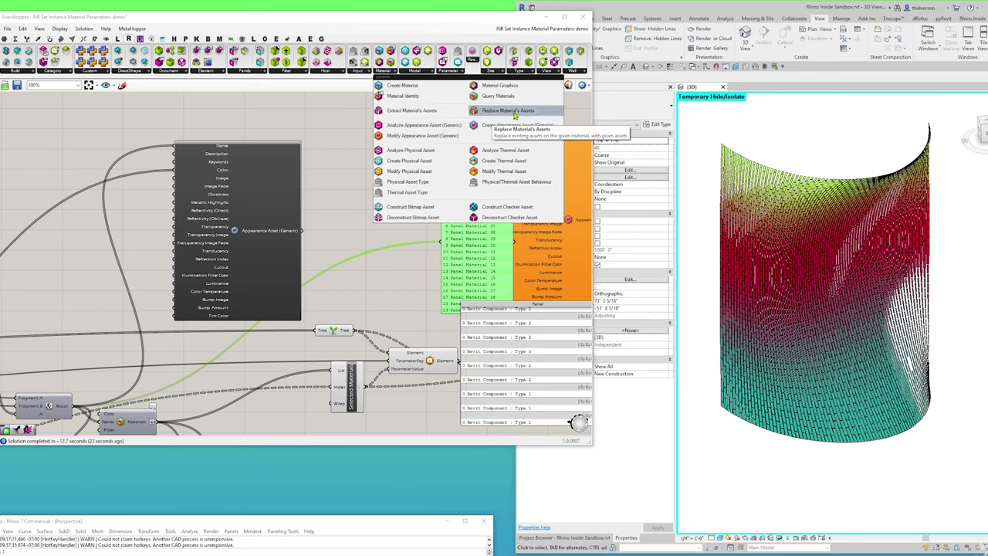
{"action": "left_click_drag", "start_coordinate": [514, 115], "coordinate": [375, 199]}
{"action": "left_click_drag", "start_coordinate": [295, 233], "coordinate": [383, 233]}
{"action": "right_click_drag", "start_coordinate": [316, 196], "coordinate": [304, 144]}
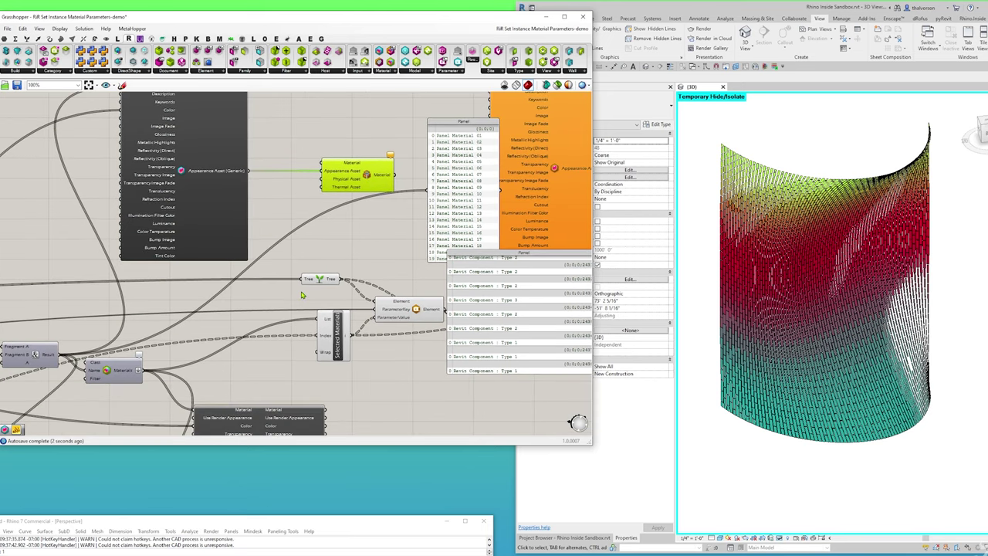
- Move the Create Appearance Asset and Replace Material's Assets components together to the empty area beside the Material Graphics component
{"action": "right_click_drag", "start_coordinate": [301, 294], "coordinate": [266, 265]}
{"action": "scroll", "coordinate": [299, 160], "scroll_direction": "down", "scroll_amount": 1}
{"action": "left_click_drag", "start_coordinate": [308, 132], "coordinate": [167, 186]}
{"action": "left_click_drag", "start_coordinate": [208, 161], "coordinate": [418, 401]}
{"action": "right_click_drag", "start_coordinate": [415, 387], "coordinate": [308, 315]}
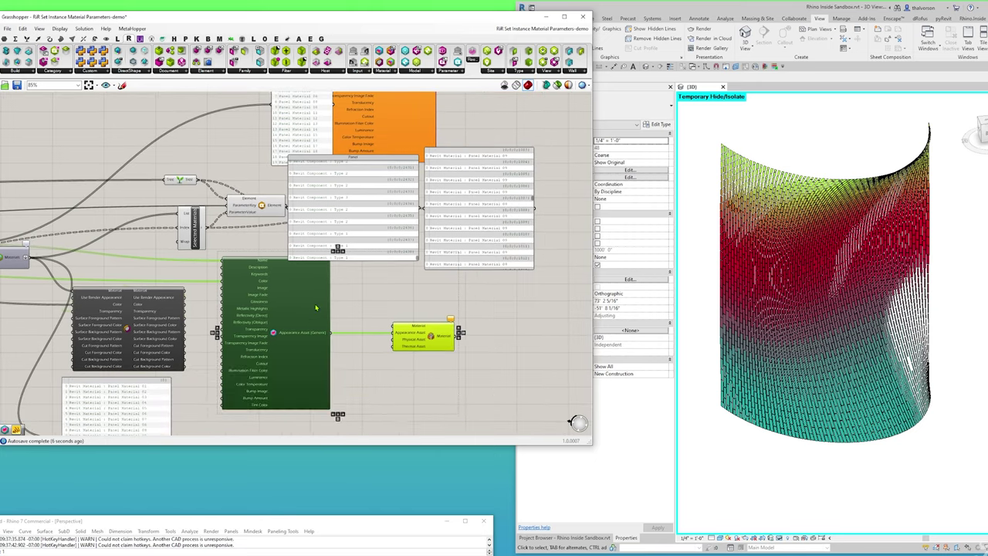
{"action": "left_click_drag", "start_coordinate": [314, 305], "coordinate": [307, 334]}
- Connect the Material output of the Material Graphics component to the Material input of the Replace Material's Assets component
{"action": "scroll", "coordinate": [185, 305], "scroll_direction": "up", "scroll_amount": 3}
{"action": "left_click", "coordinate": [179, 301]}
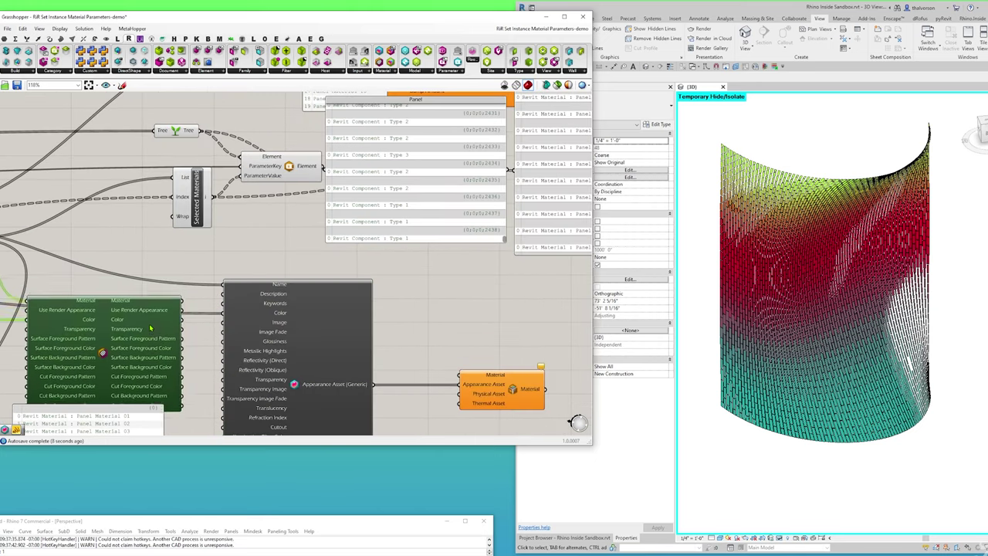
{"action": "left_click_drag", "start_coordinate": [188, 299], "coordinate": [461, 375]}
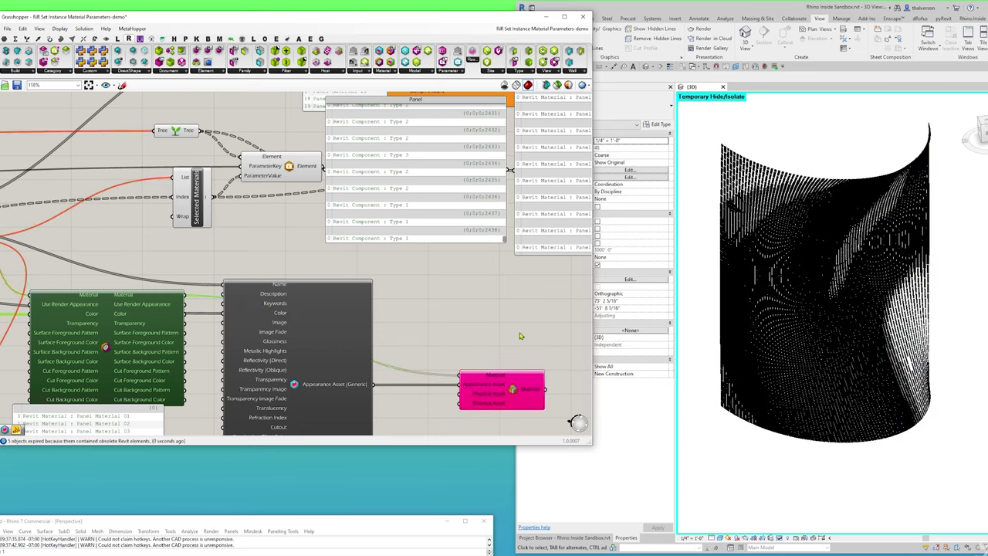
{"action": "right_click_drag", "start_coordinate": [485, 337], "coordinate": [457, 289]}
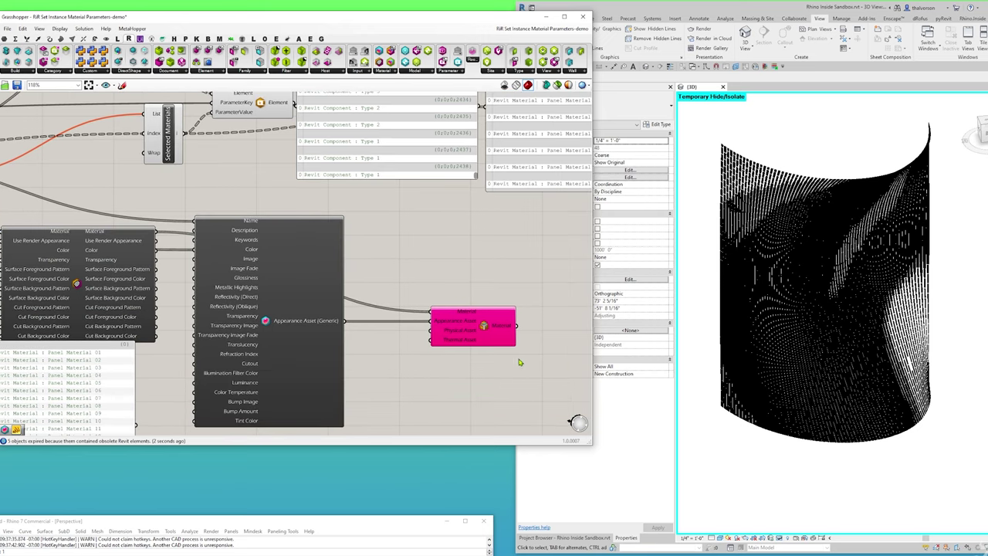
- Insert a relay into the colour wire feeding the Material Graphics component, just beyond the material query component
{"action": "right_click_drag", "start_coordinate": [374, 258], "coordinate": [552, 251]}
{"action": "right_click_drag", "start_coordinate": [151, 303], "coordinate": [415, 322]}
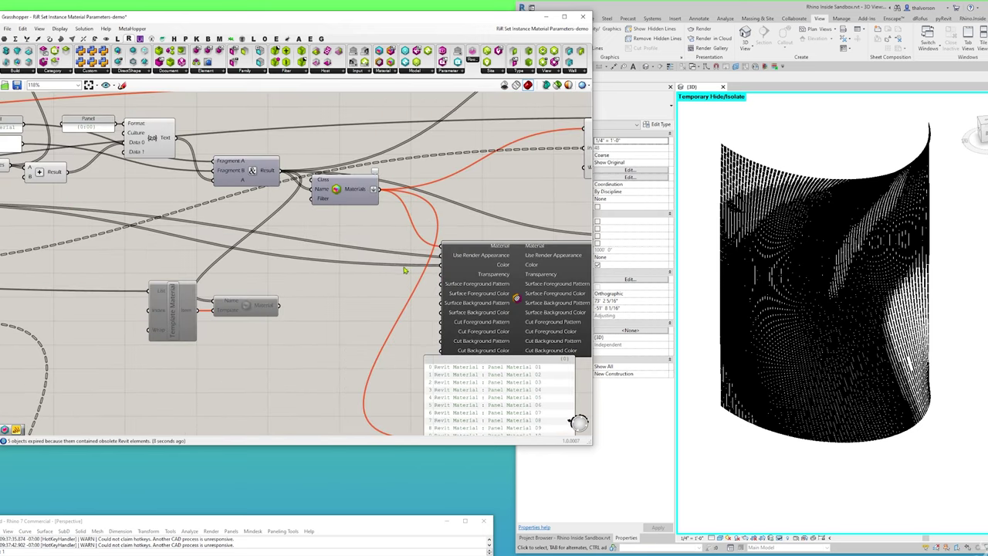
{"action": "double_click", "coordinate": [369, 284]}
{"action": "right_click_drag", "start_coordinate": [348, 311], "coordinate": [247, 294]}
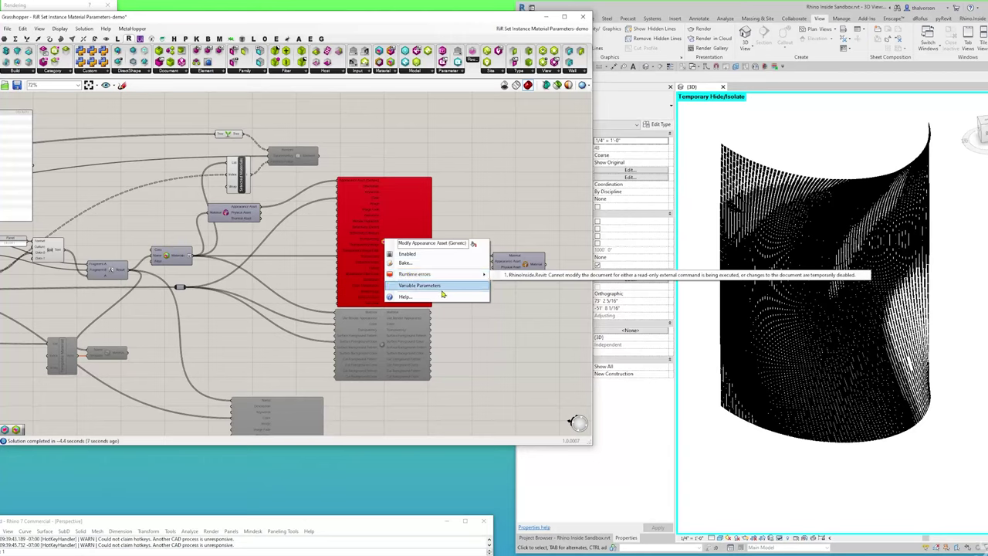
- Close the Rendering dialog and expire the failed Modify Appearance Asset component in Grasshopper for a fresh solution
{"action": "left_click", "coordinate": [703, 136]}
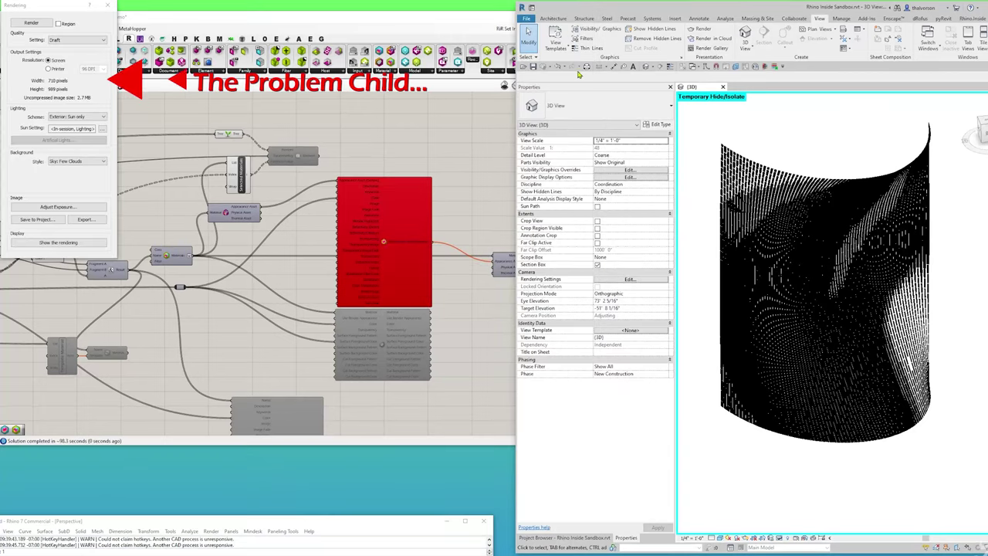
{"action": "left_click", "coordinate": [108, 5]}
{"action": "left_click", "coordinate": [408, 149]}
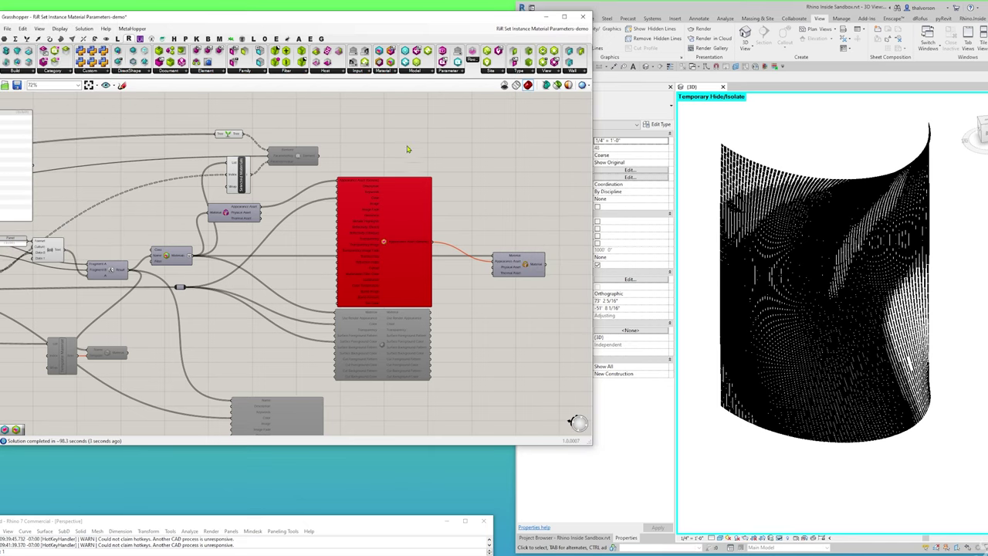
{"action": "right_click", "coordinate": [481, 140]}
{"action": "left_click", "coordinate": [528, 228]}
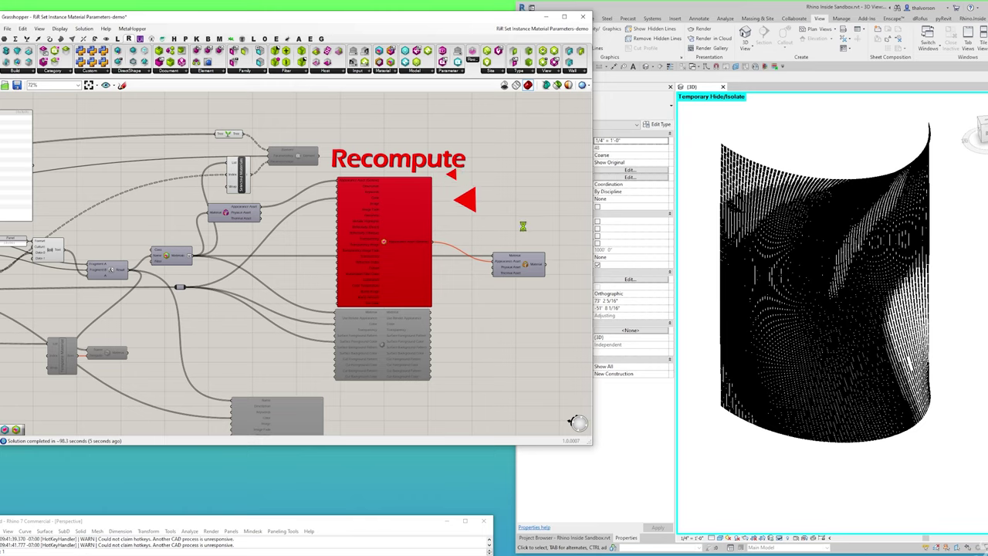
{"action": "left_click", "coordinate": [397, 255]}
{"action": "left_click", "coordinate": [486, 187]}
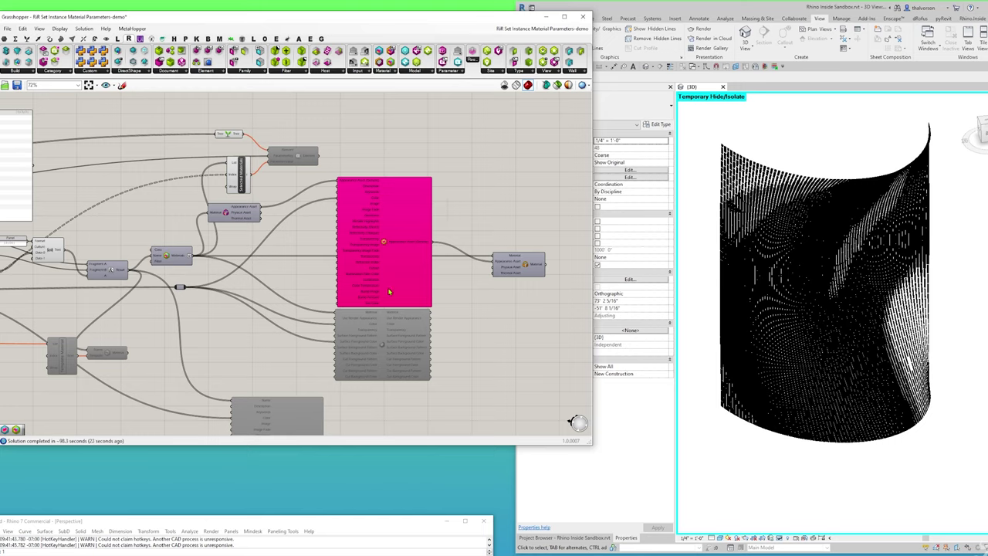
- Re-enable the Material Graphics component and recompute the definition so the panel materials update
{"action": "left_click", "coordinate": [381, 345]}
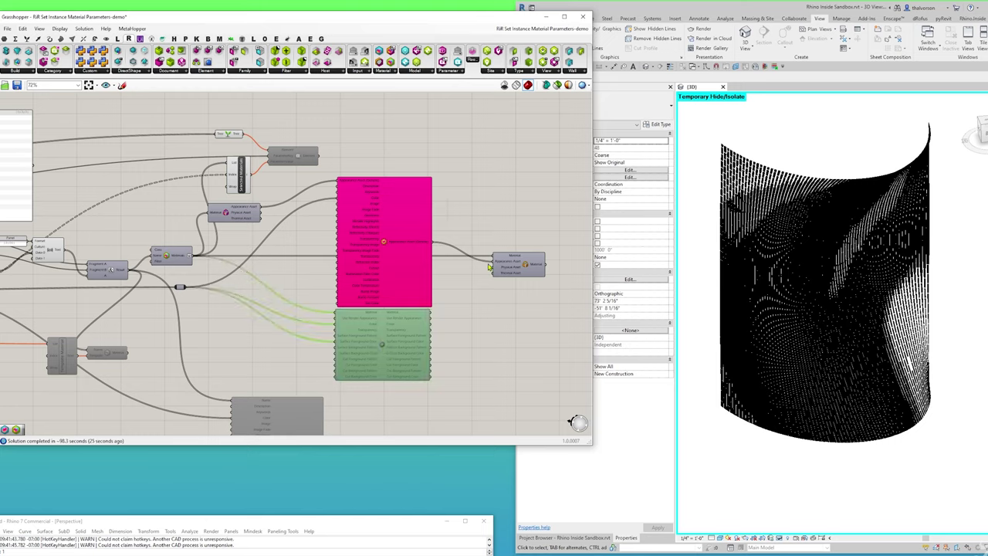
{"action": "left_click", "coordinate": [434, 316]}
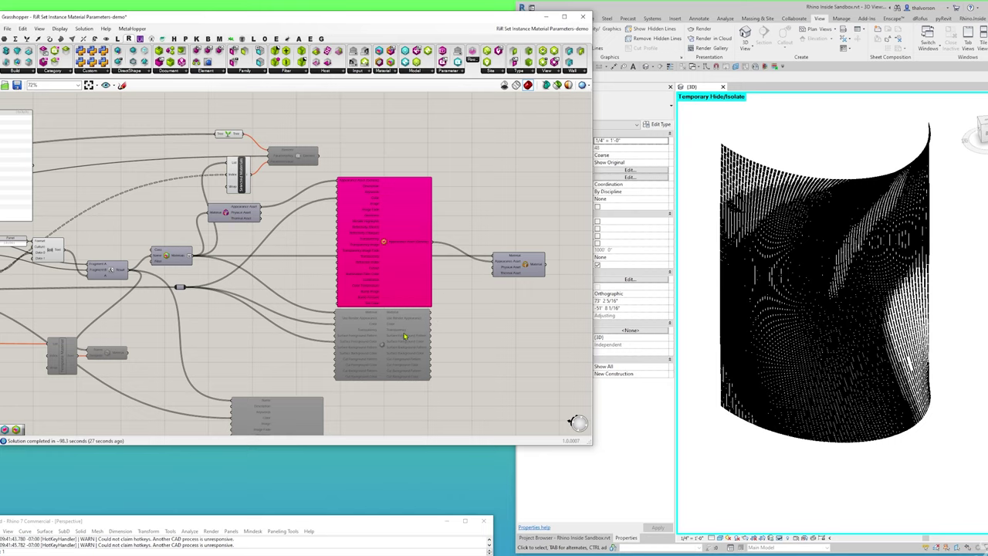
{"action": "left_click", "coordinate": [404, 335]}
{"action": "middle_click", "coordinate": [464, 328]}
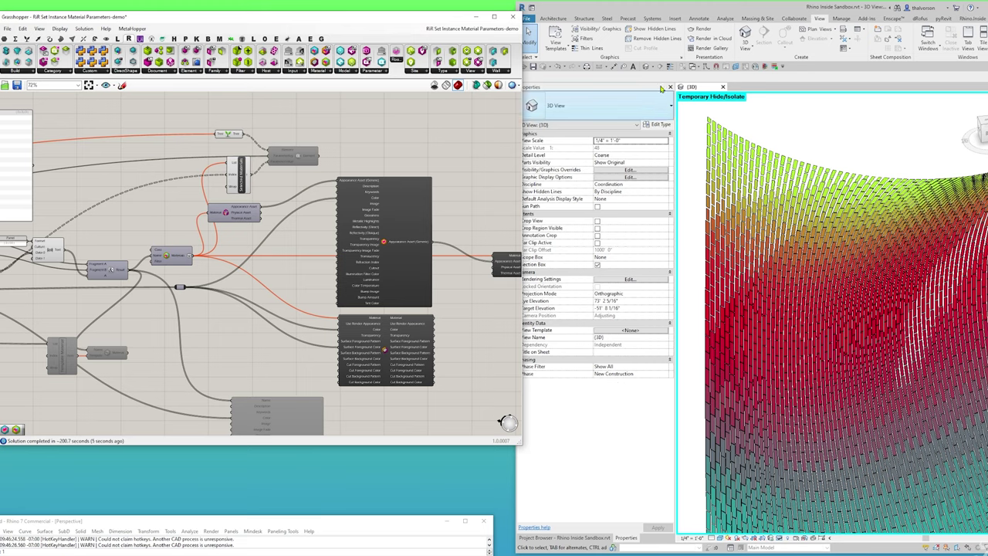
- Switch to Revit, render the 3D view of the facade panels at Draft quality, and close the Rendering dialog
{"action": "left_click", "coordinate": [698, 30]}
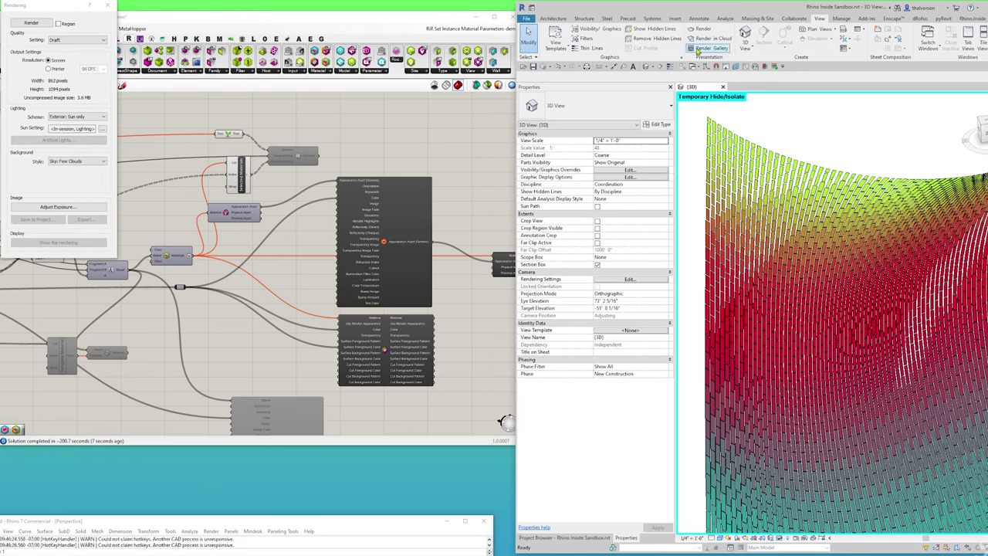
{"action": "left_click", "coordinate": [44, 25]}
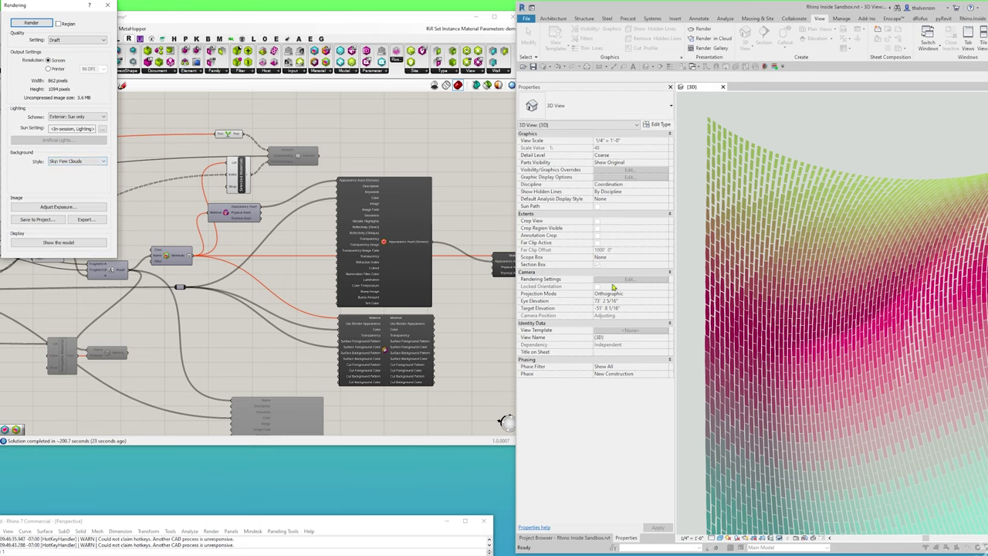
{"action": "left_click", "coordinate": [108, 6]}
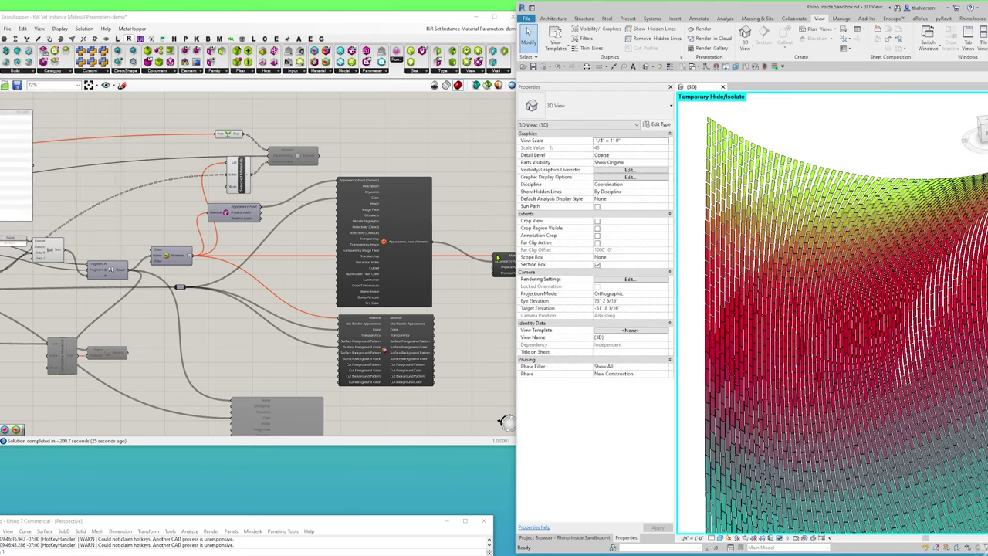
{"action": "middle_click_drag", "start_coordinate": [858, 247], "coordinate": [870, 229]}
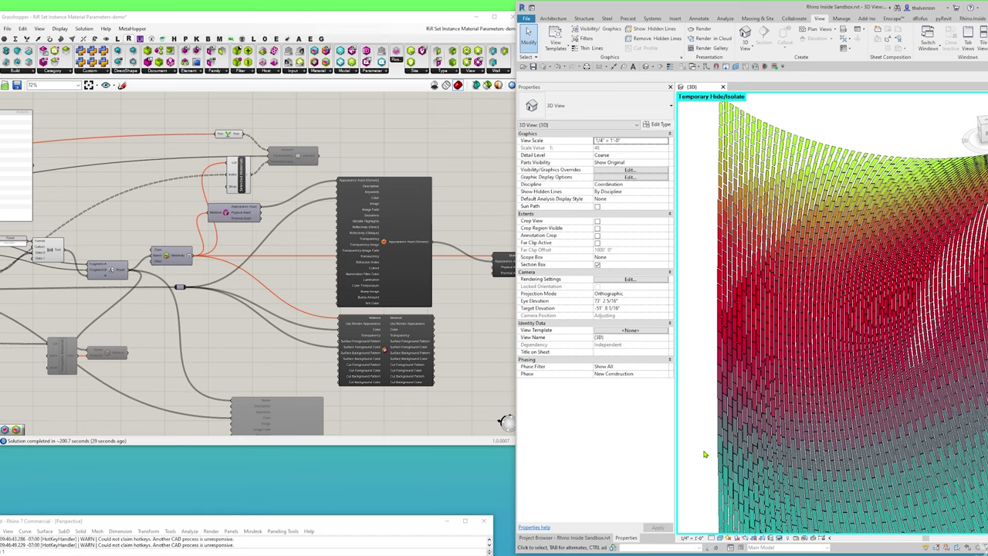
{"action": "scroll", "coordinate": [809, 353], "scroll_direction": "down", "scroll_amount": 4}
{"action": "middle_click_drag", "start_coordinate": [849, 353], "coordinate": [821, 340], "text": "shift"}
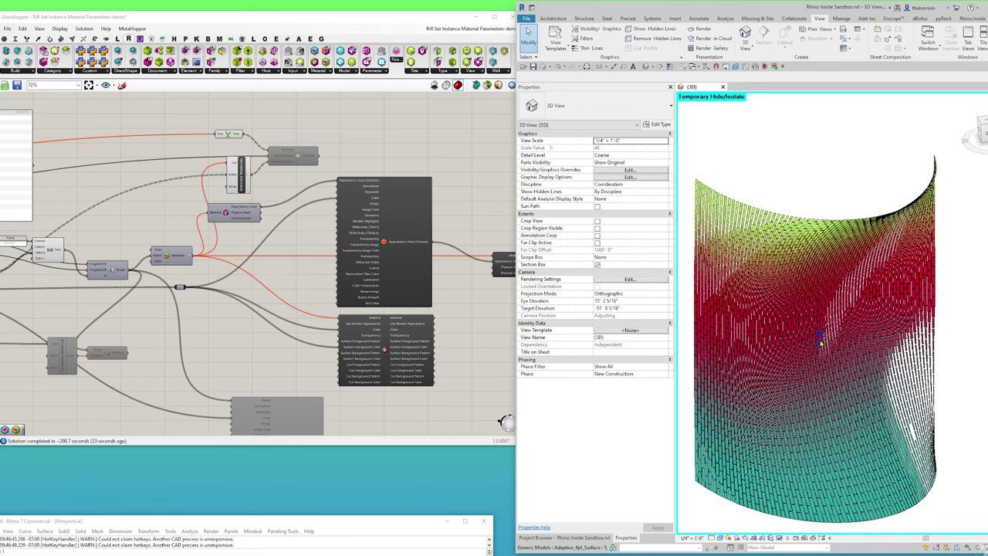
{"action": "right_click_drag", "start_coordinate": [471, 315], "coordinate": [398, 320]}
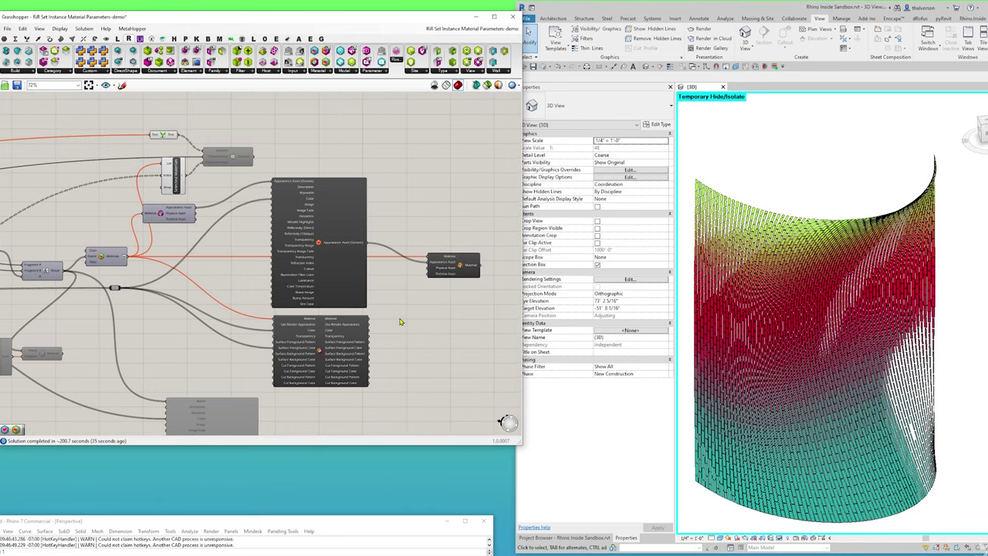